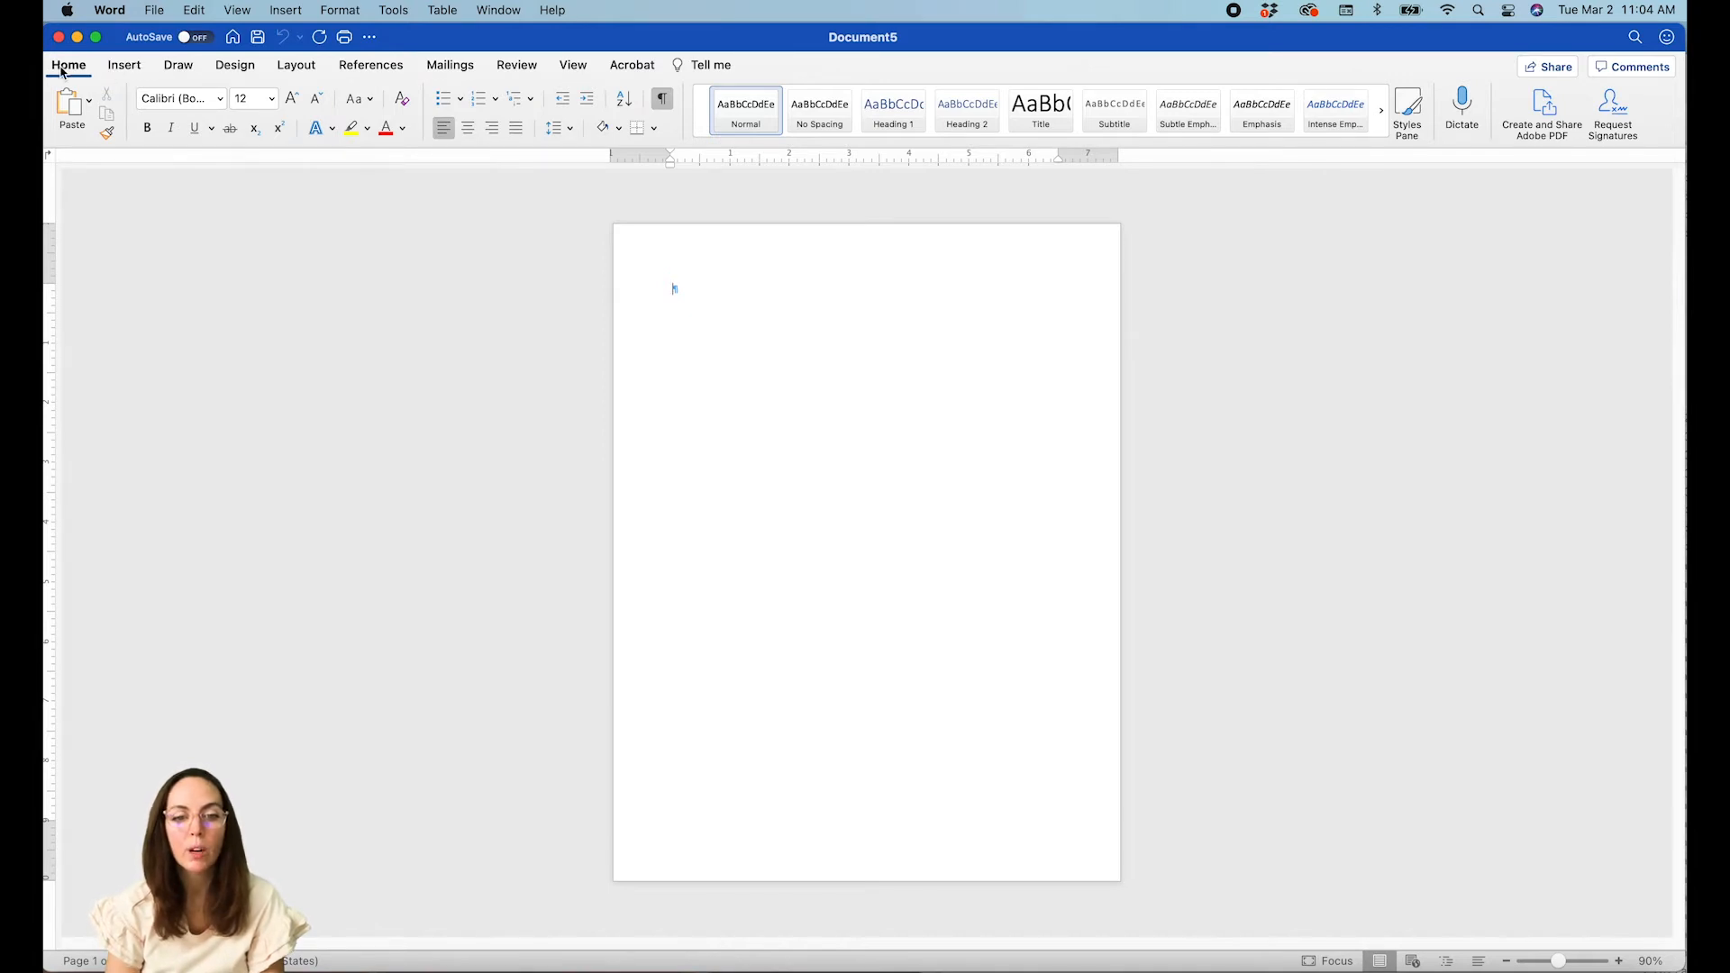
Set the document's paper size to the custom 12 by 12 inch format, keeping portrait orientation.
click(348, 7)
click(284, 88)
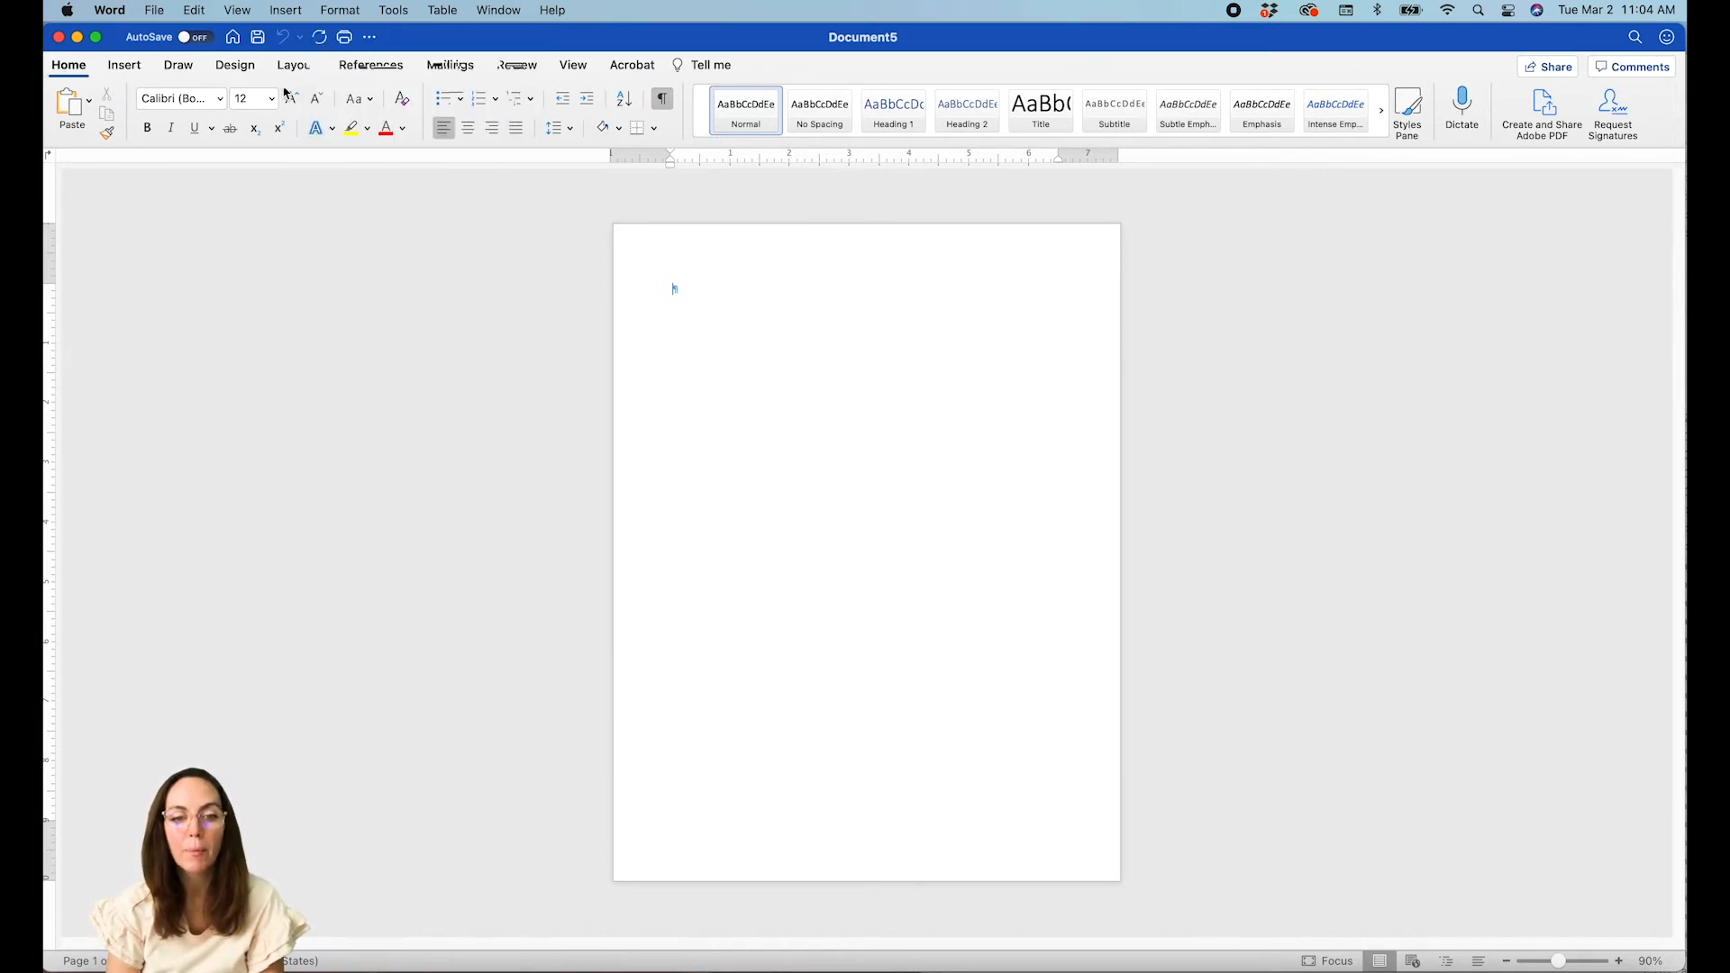
click(346, 9)
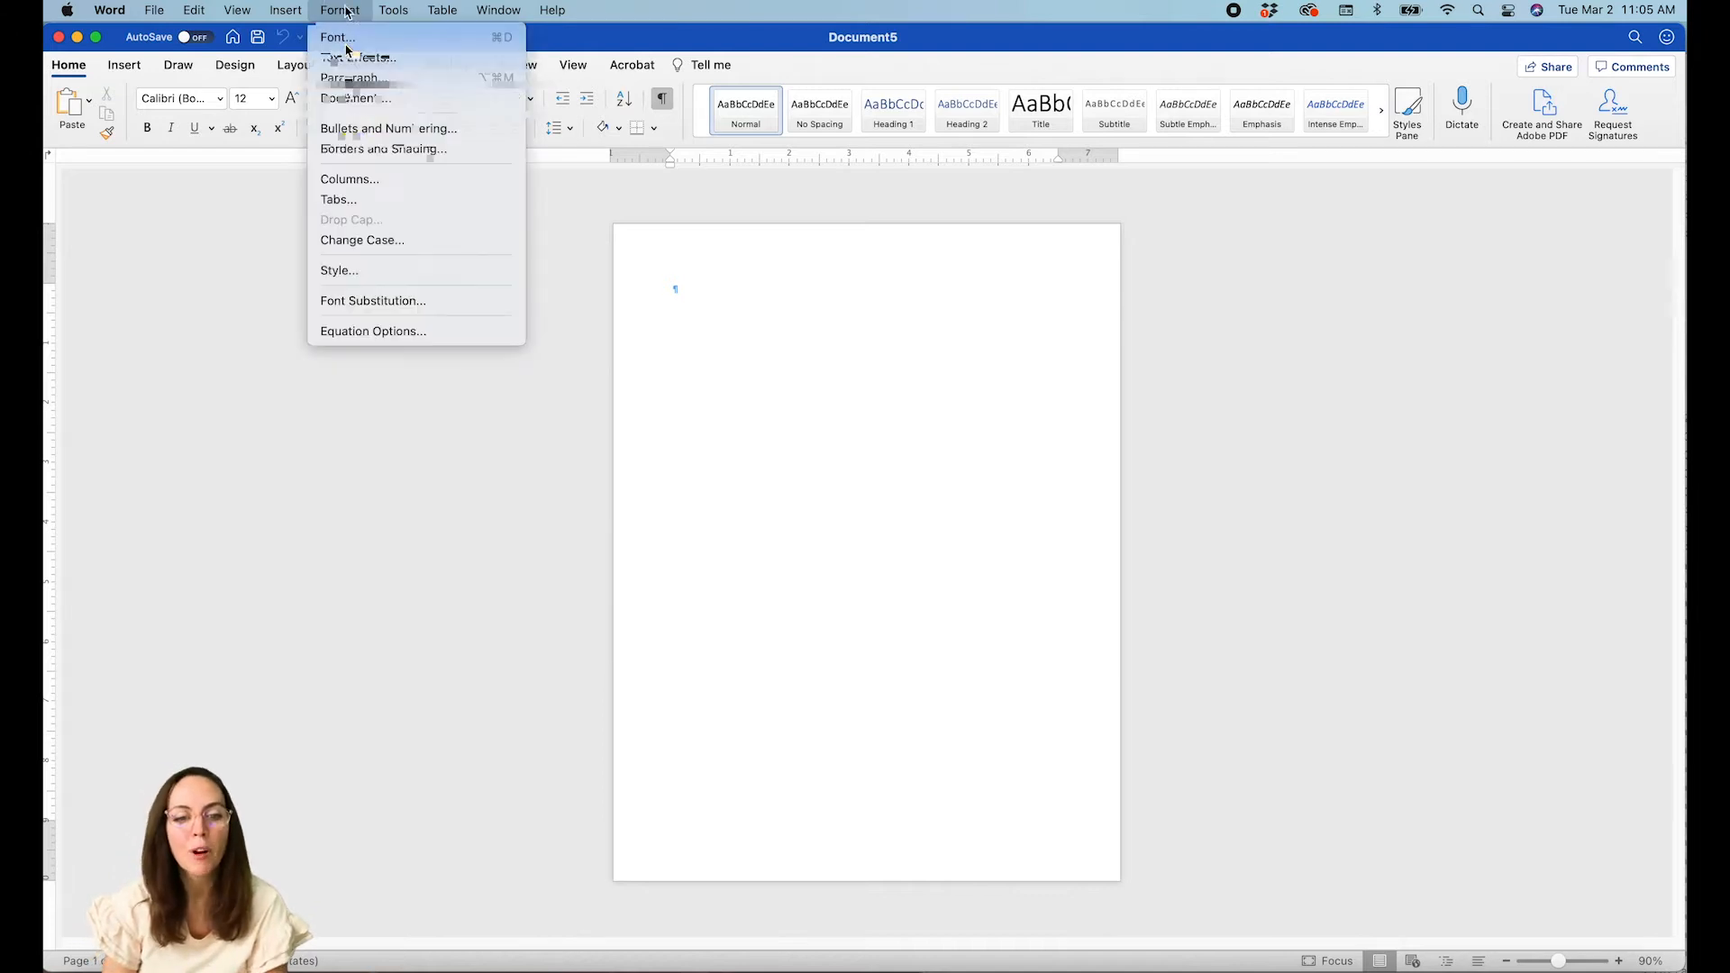
click(873, 260)
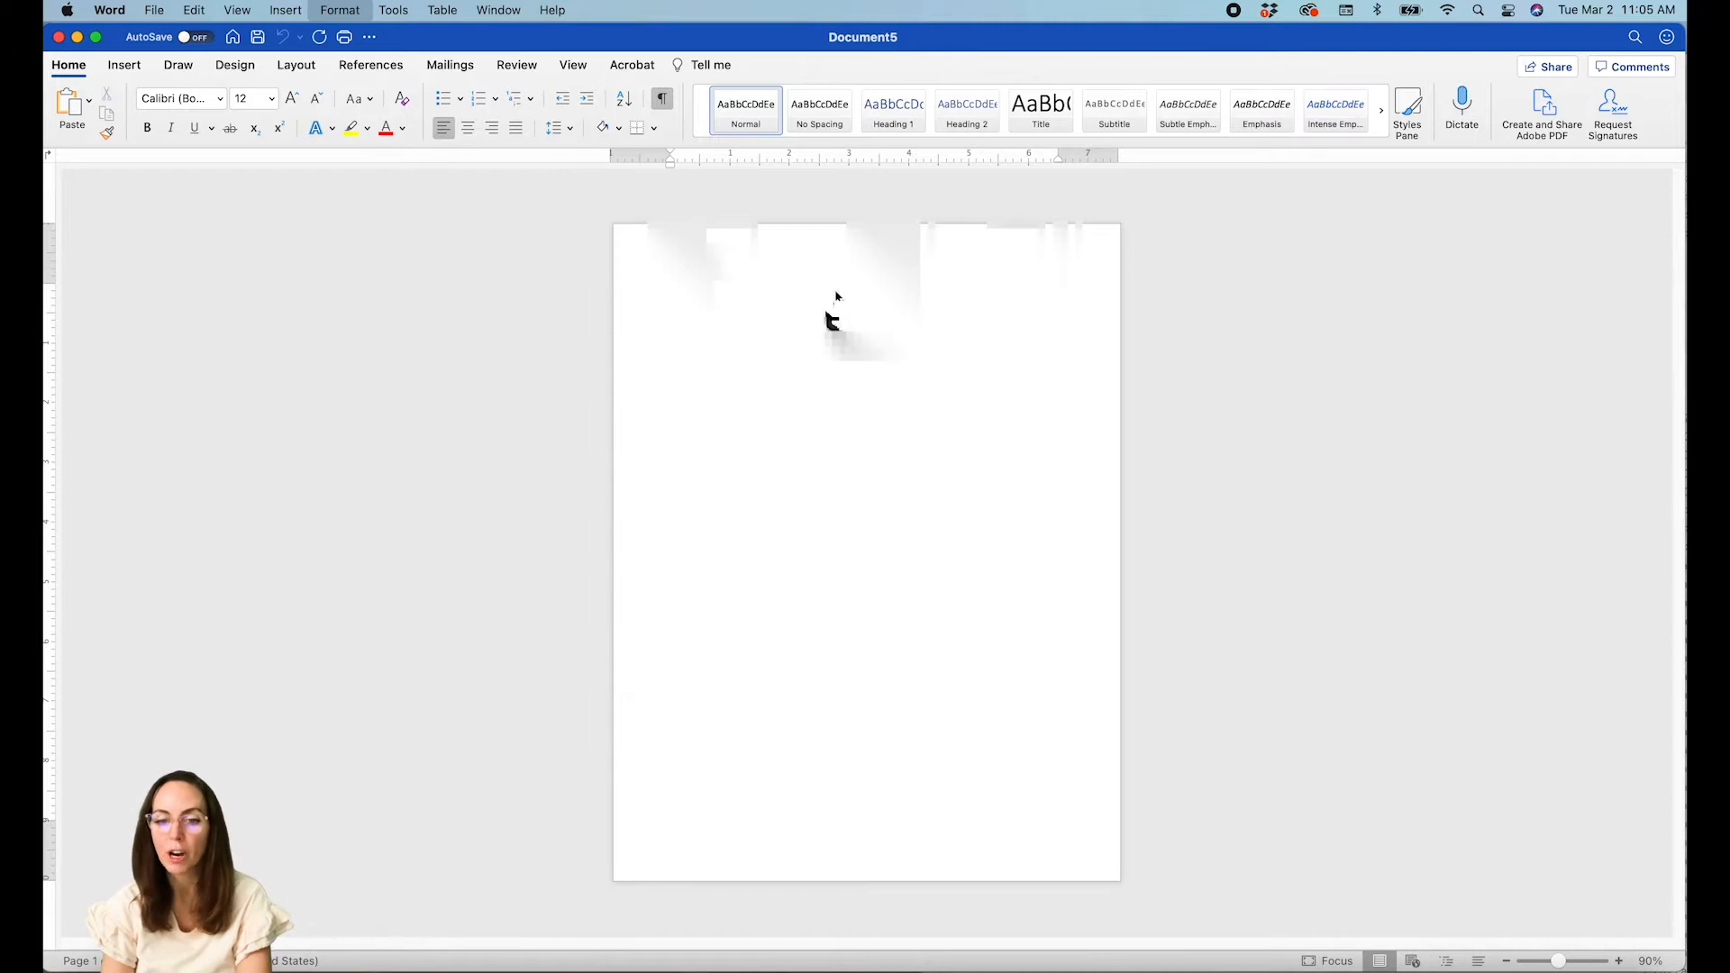
click(899, 181)
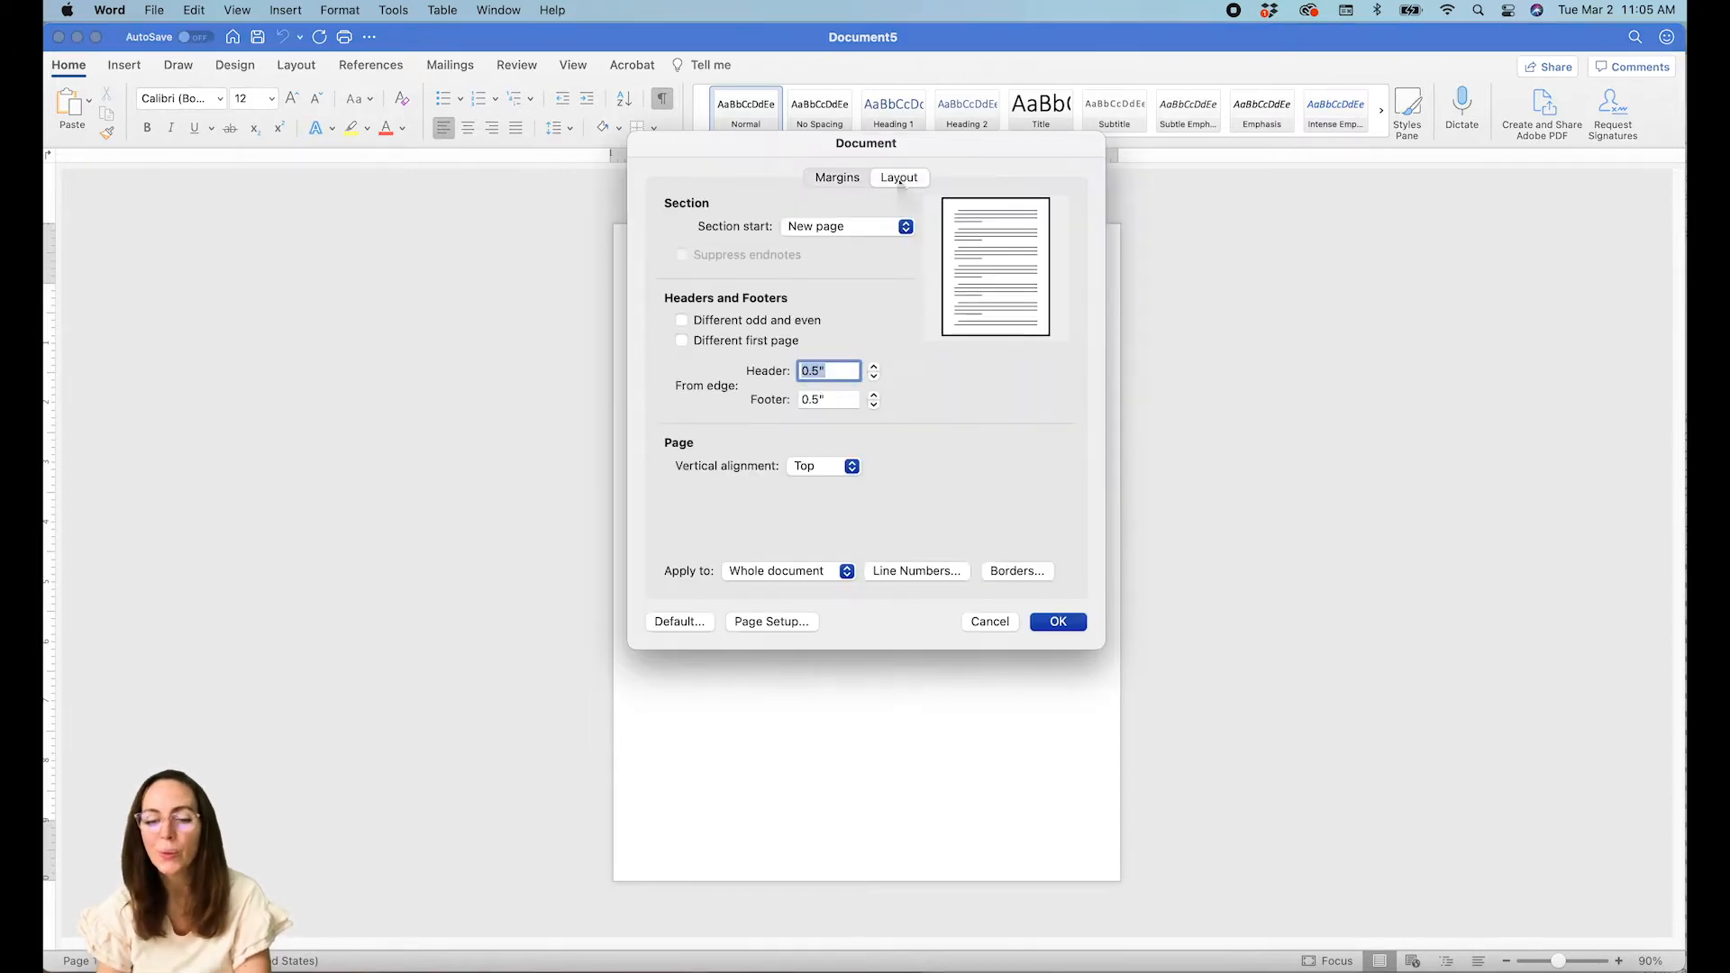
click(809, 623)
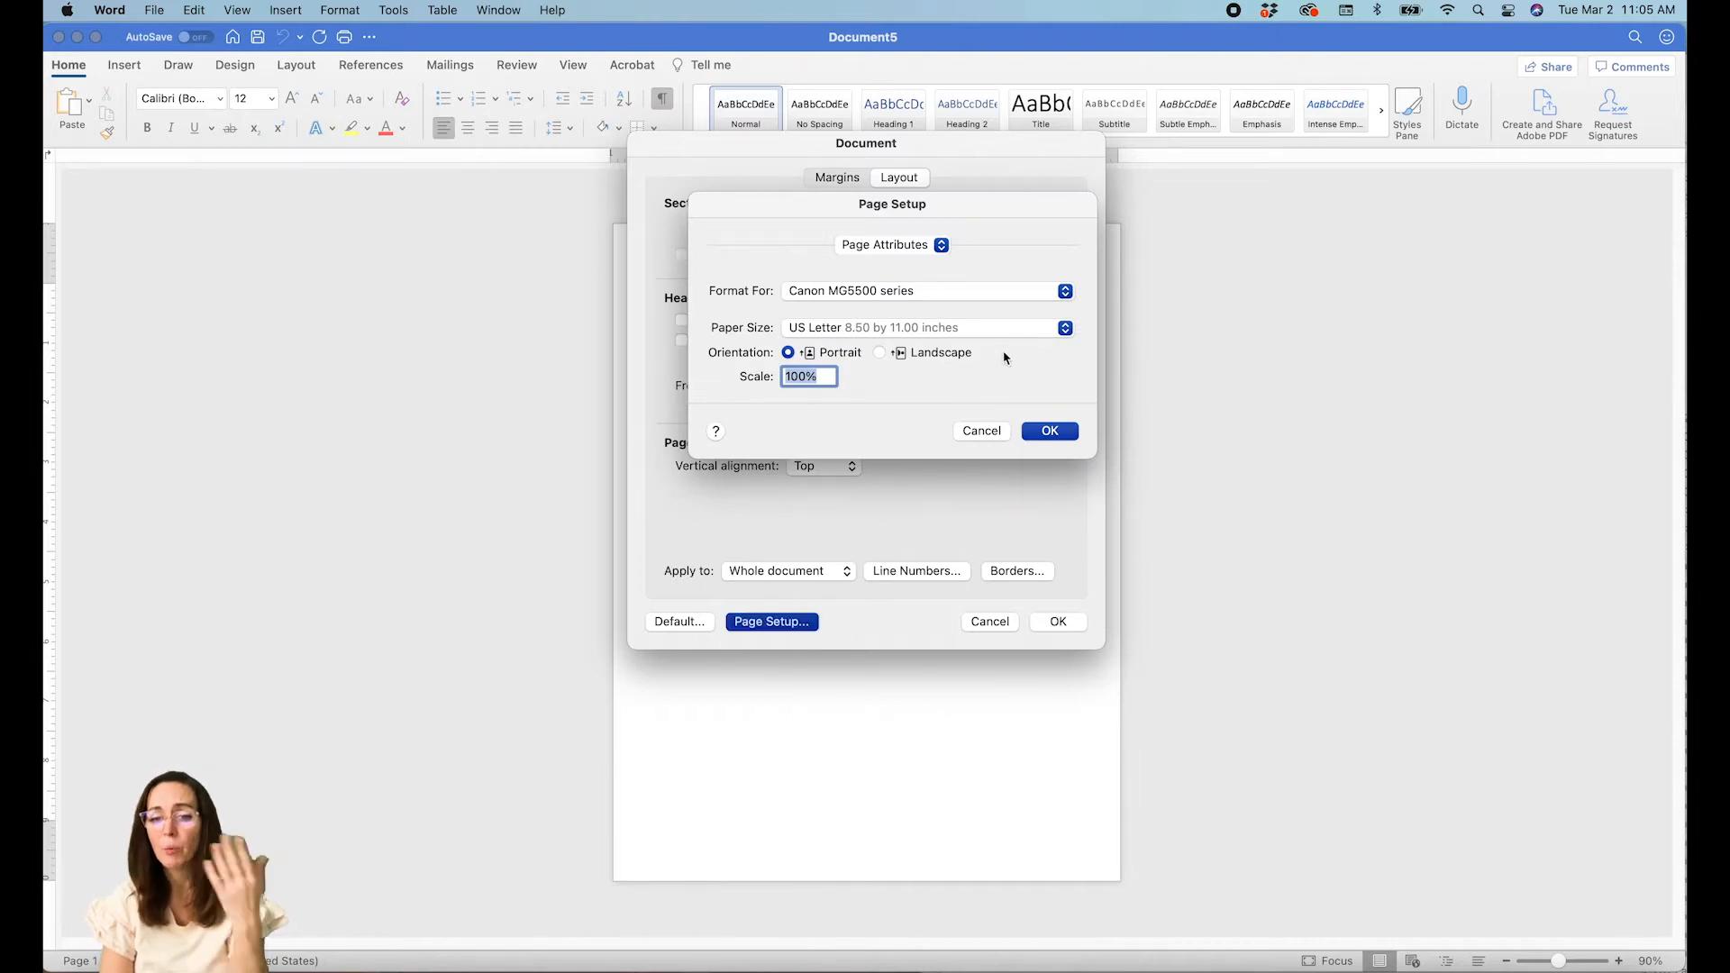
click(1031, 332)
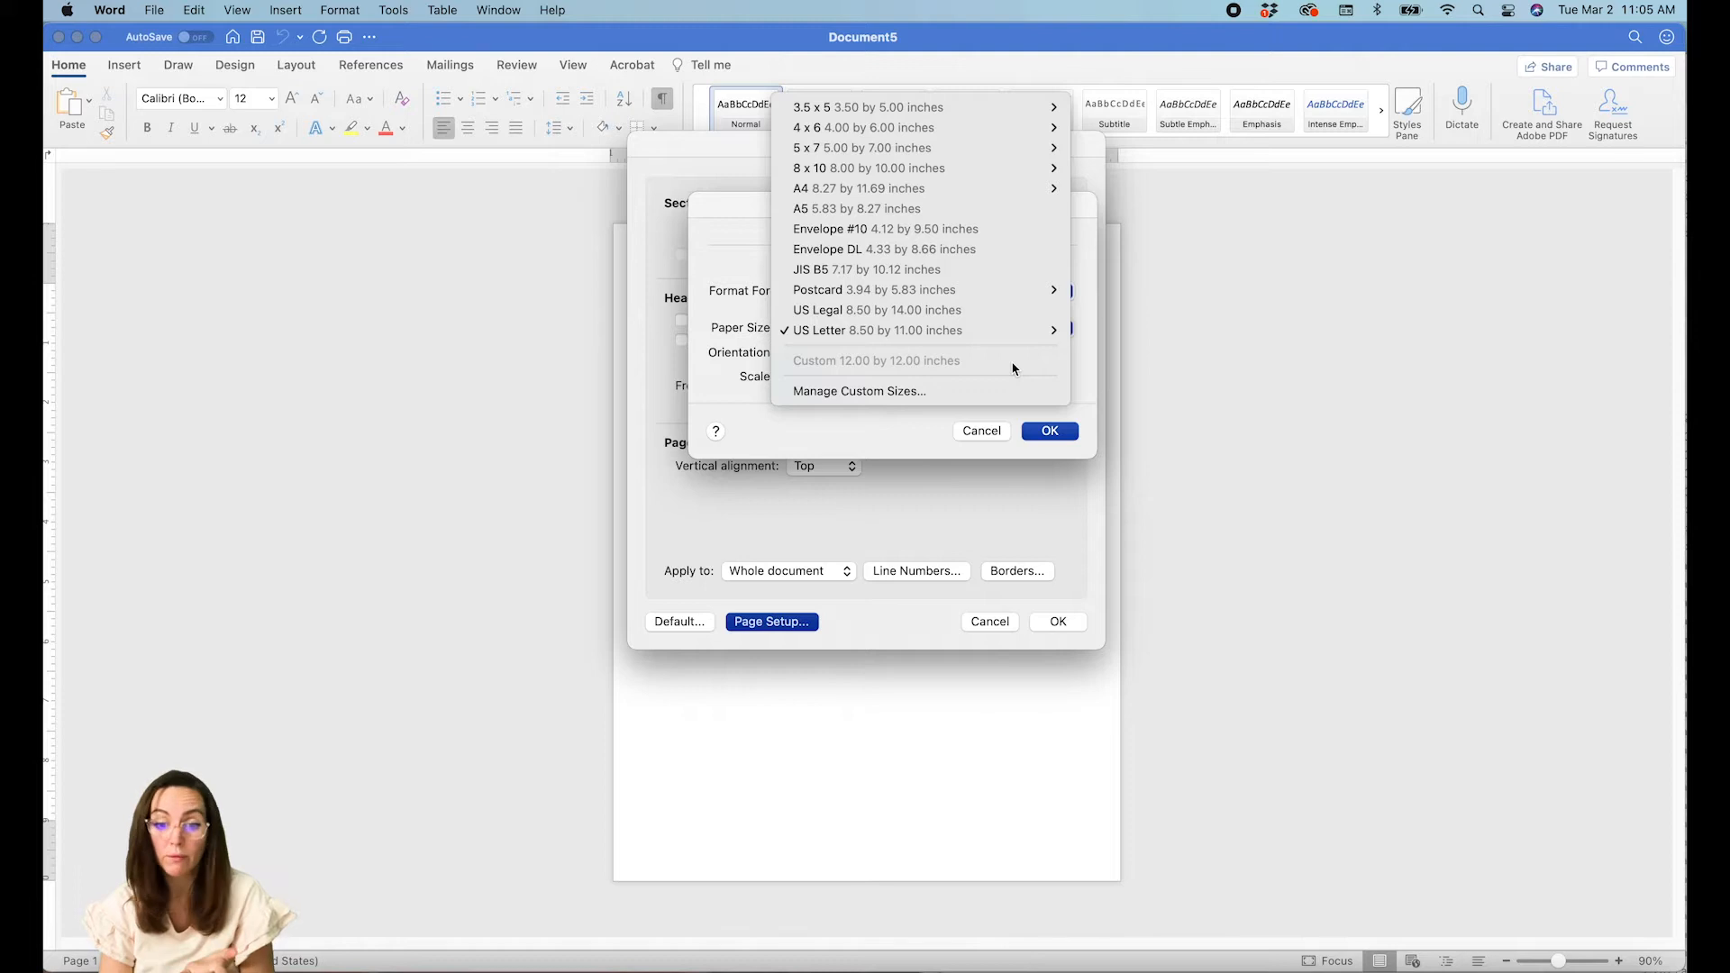
click(992, 390)
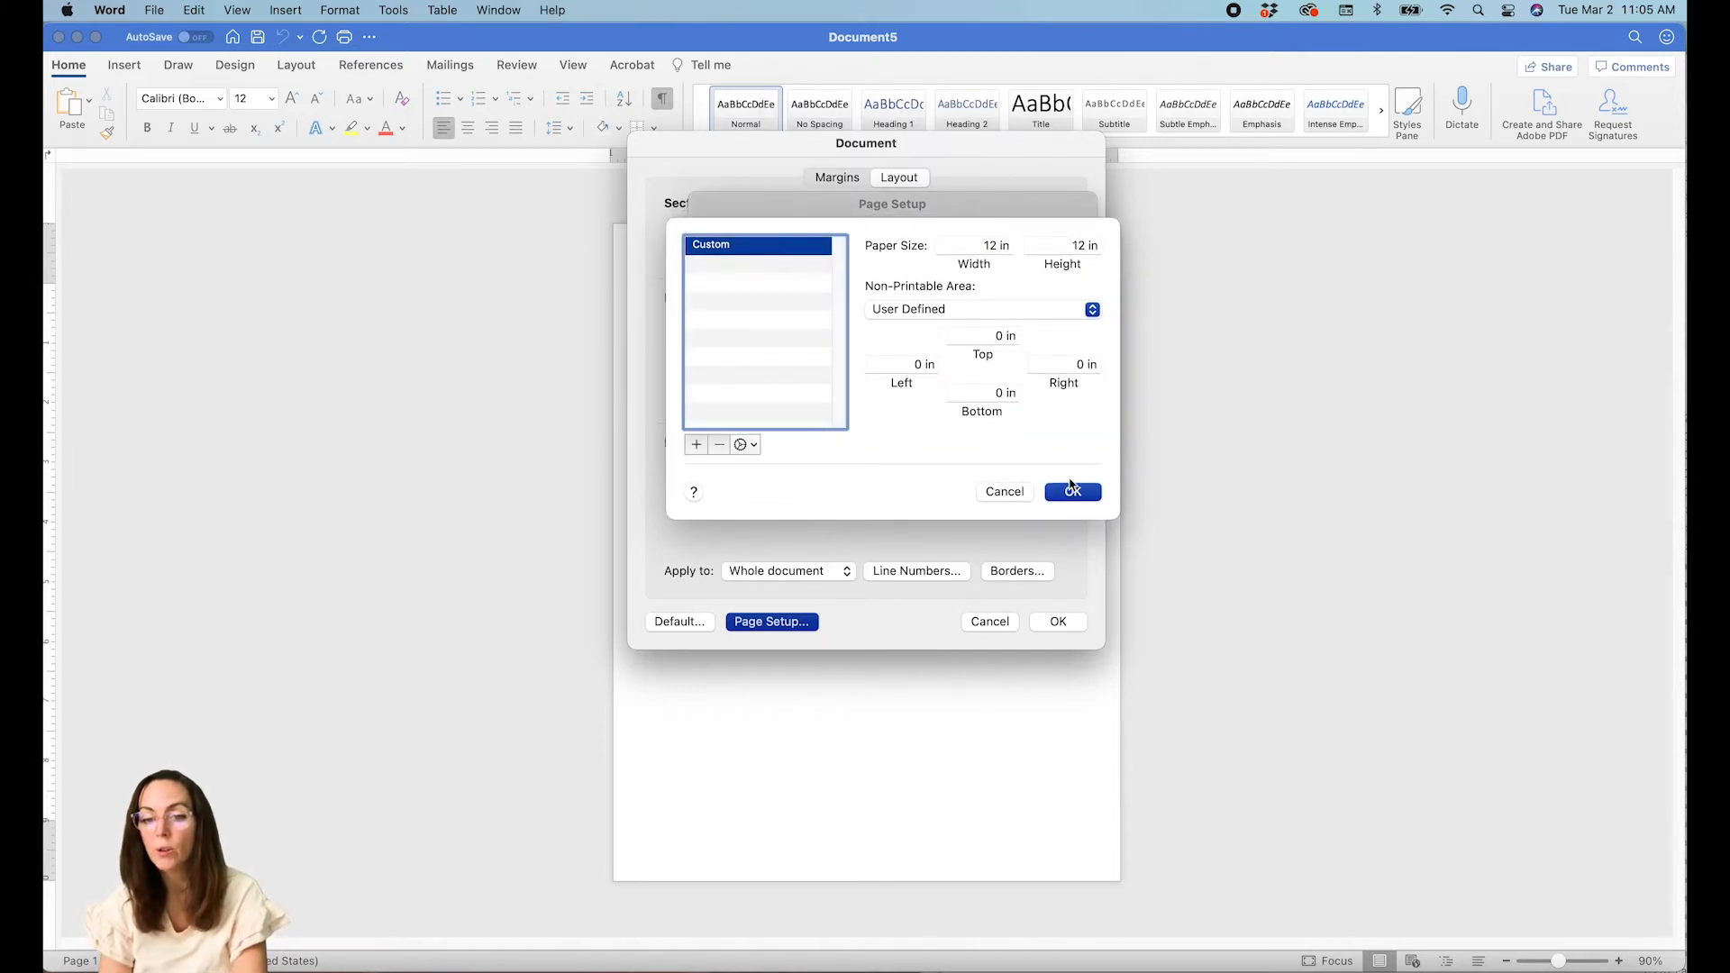
click(1076, 493)
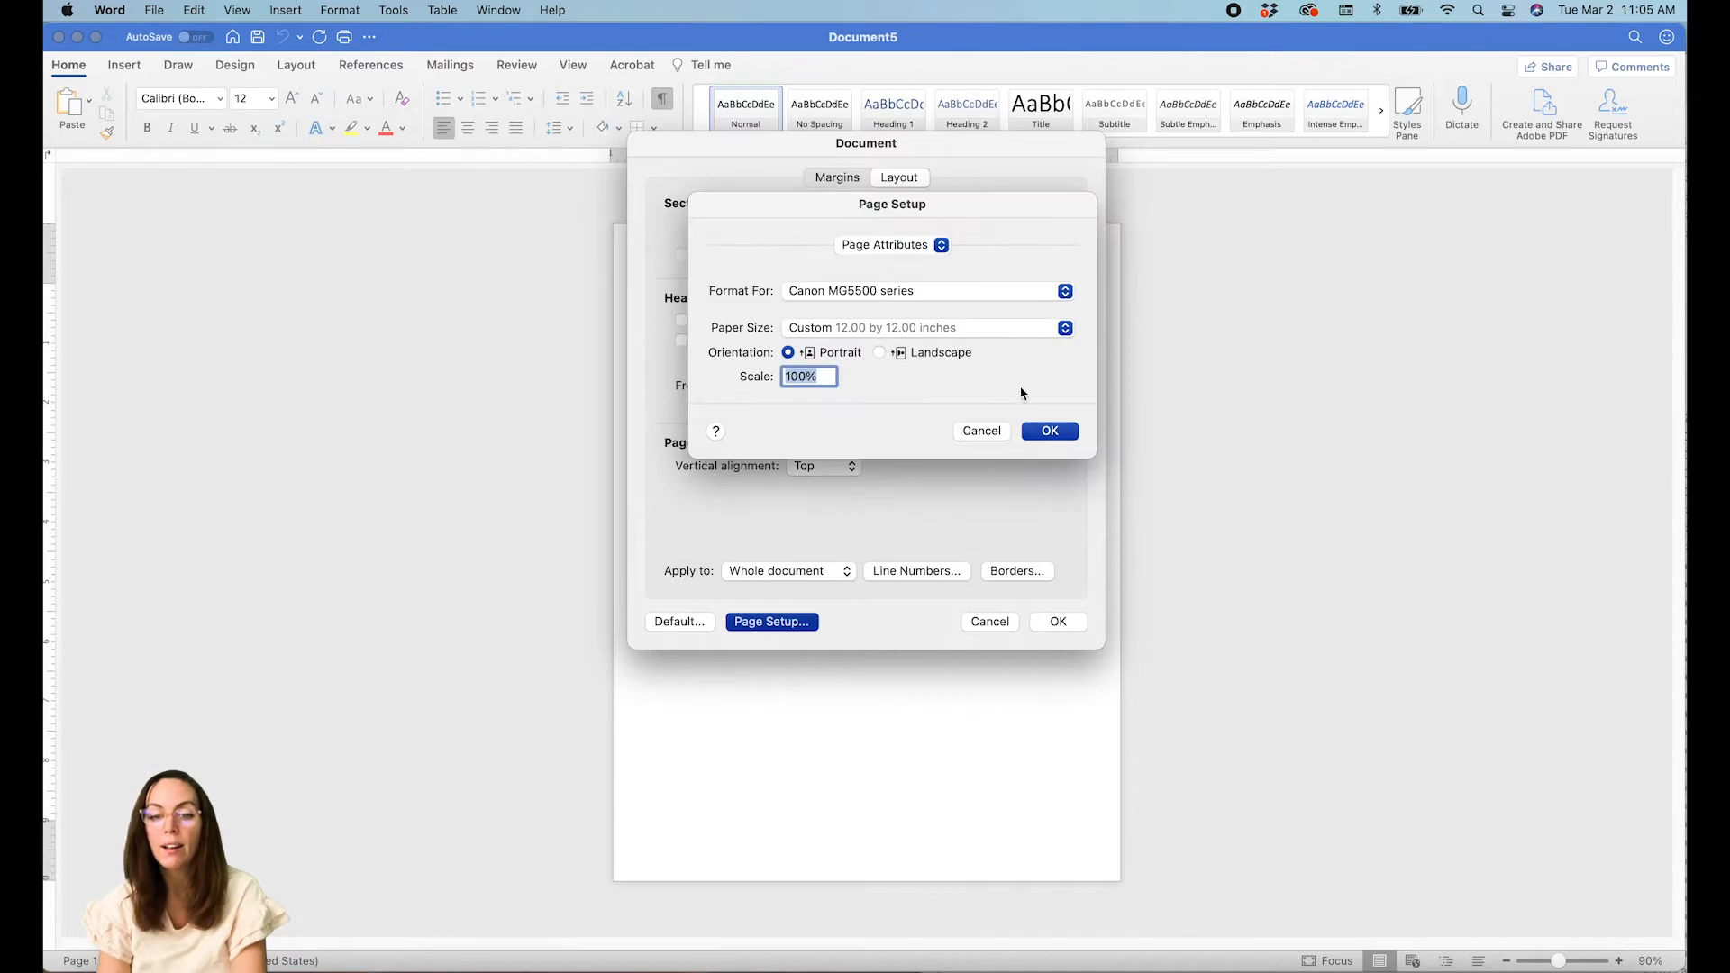
click(1047, 432)
Set the top, bottom, left and right margins to 0 for the whole document.
click(840, 179)
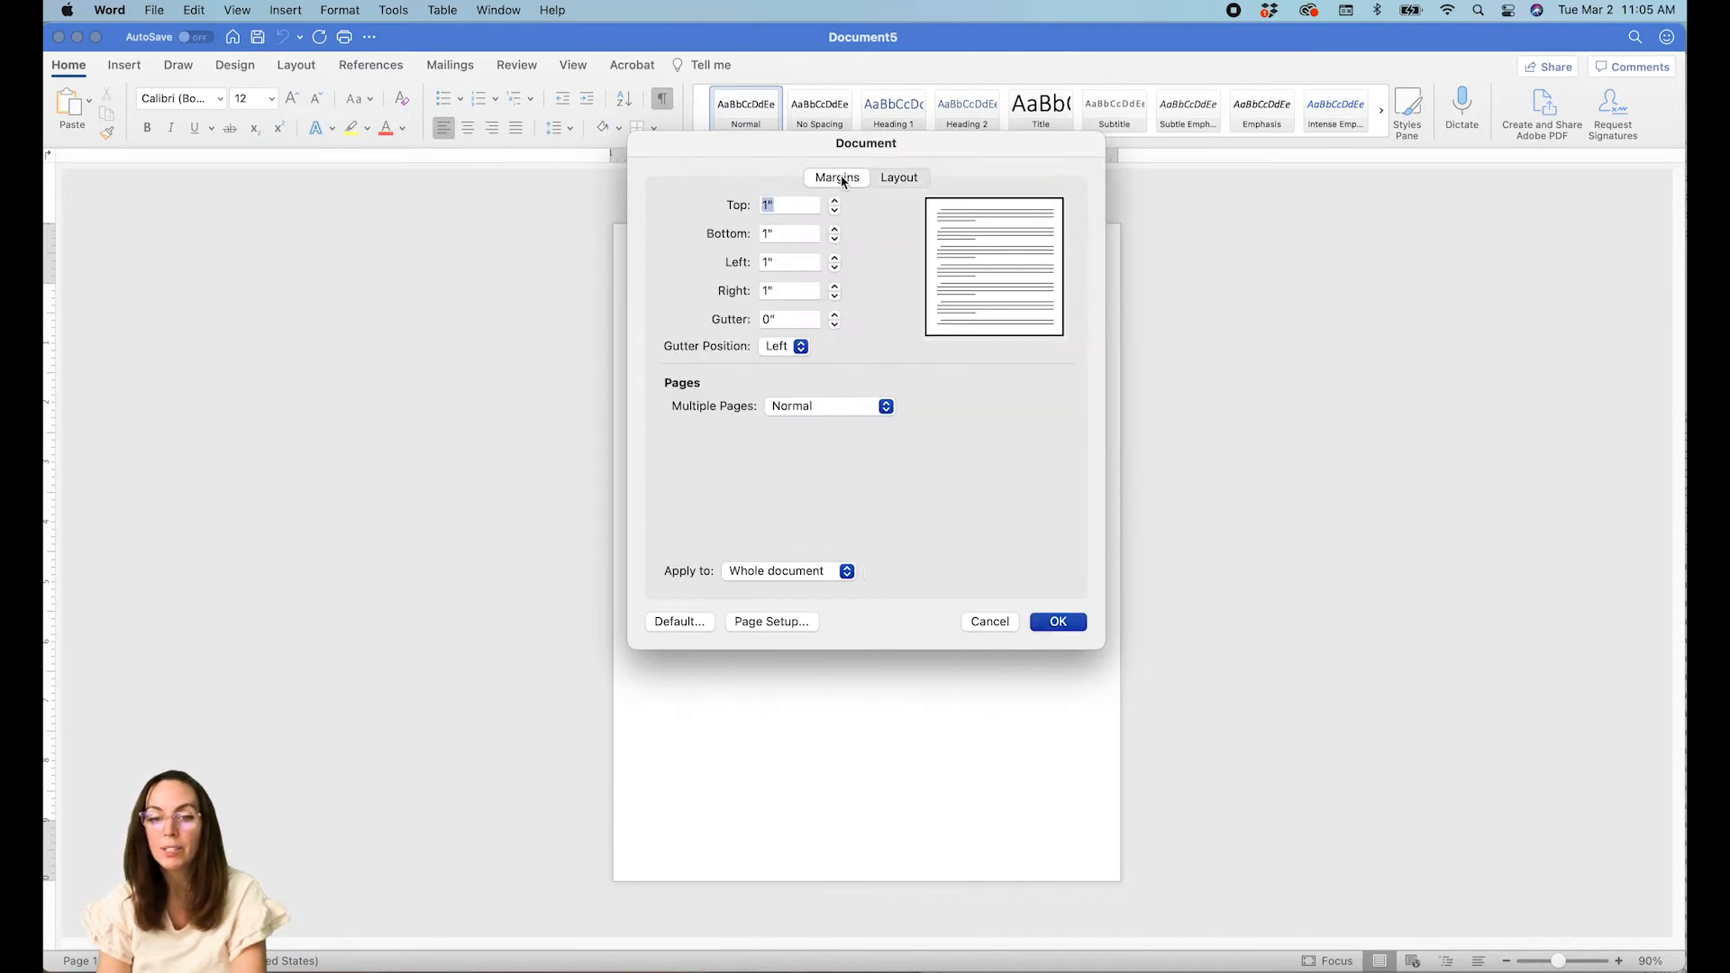
text(0)
key(Tab)
key(Tab)
key(Tab)
key(Tab)
key(Tab)
key(Tab)
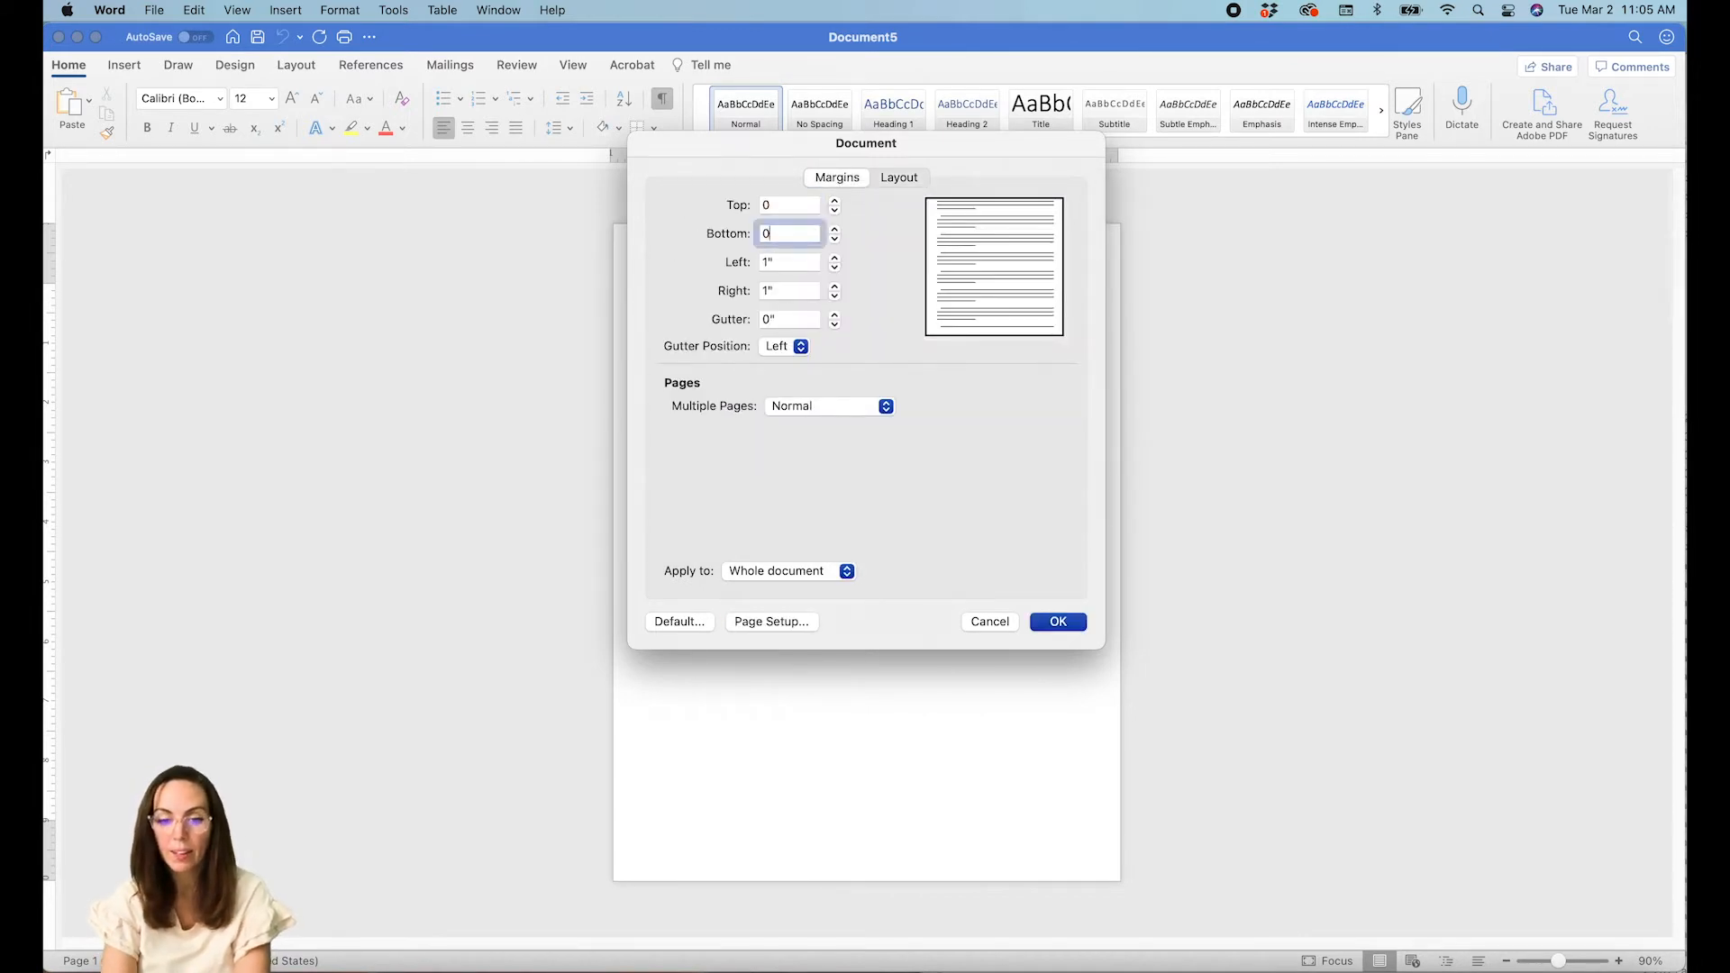
text(0)
key(Tab)
text(0)
key(Tab)
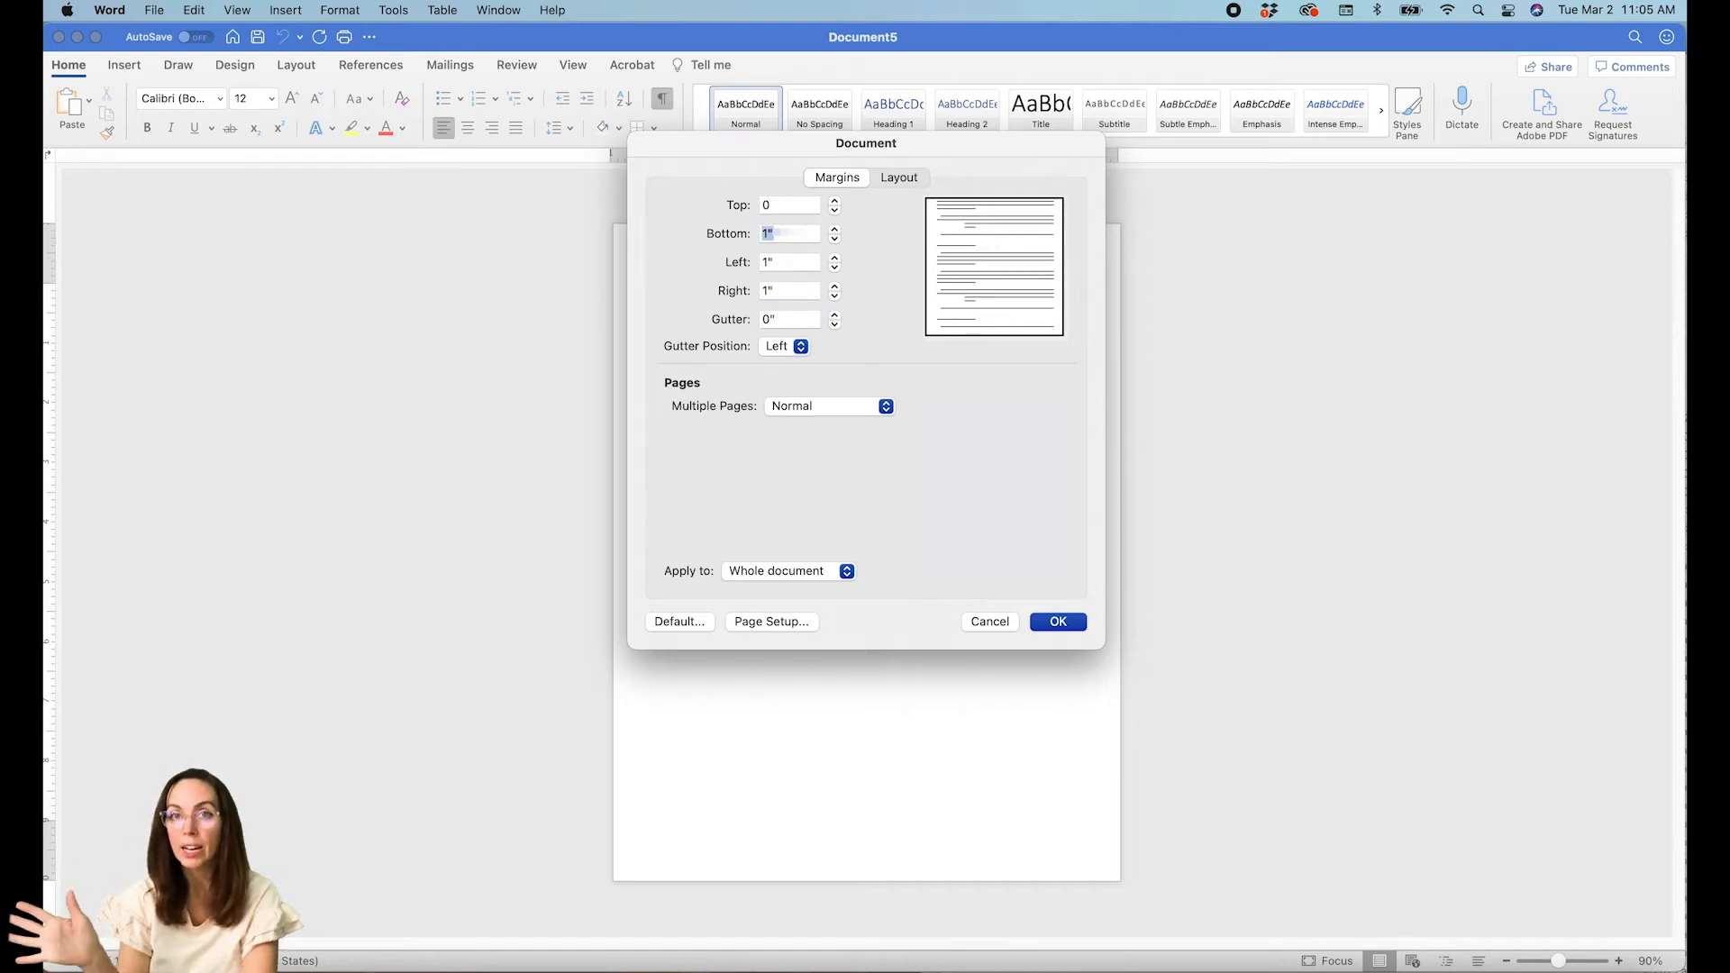
text(0)
key(Tab)
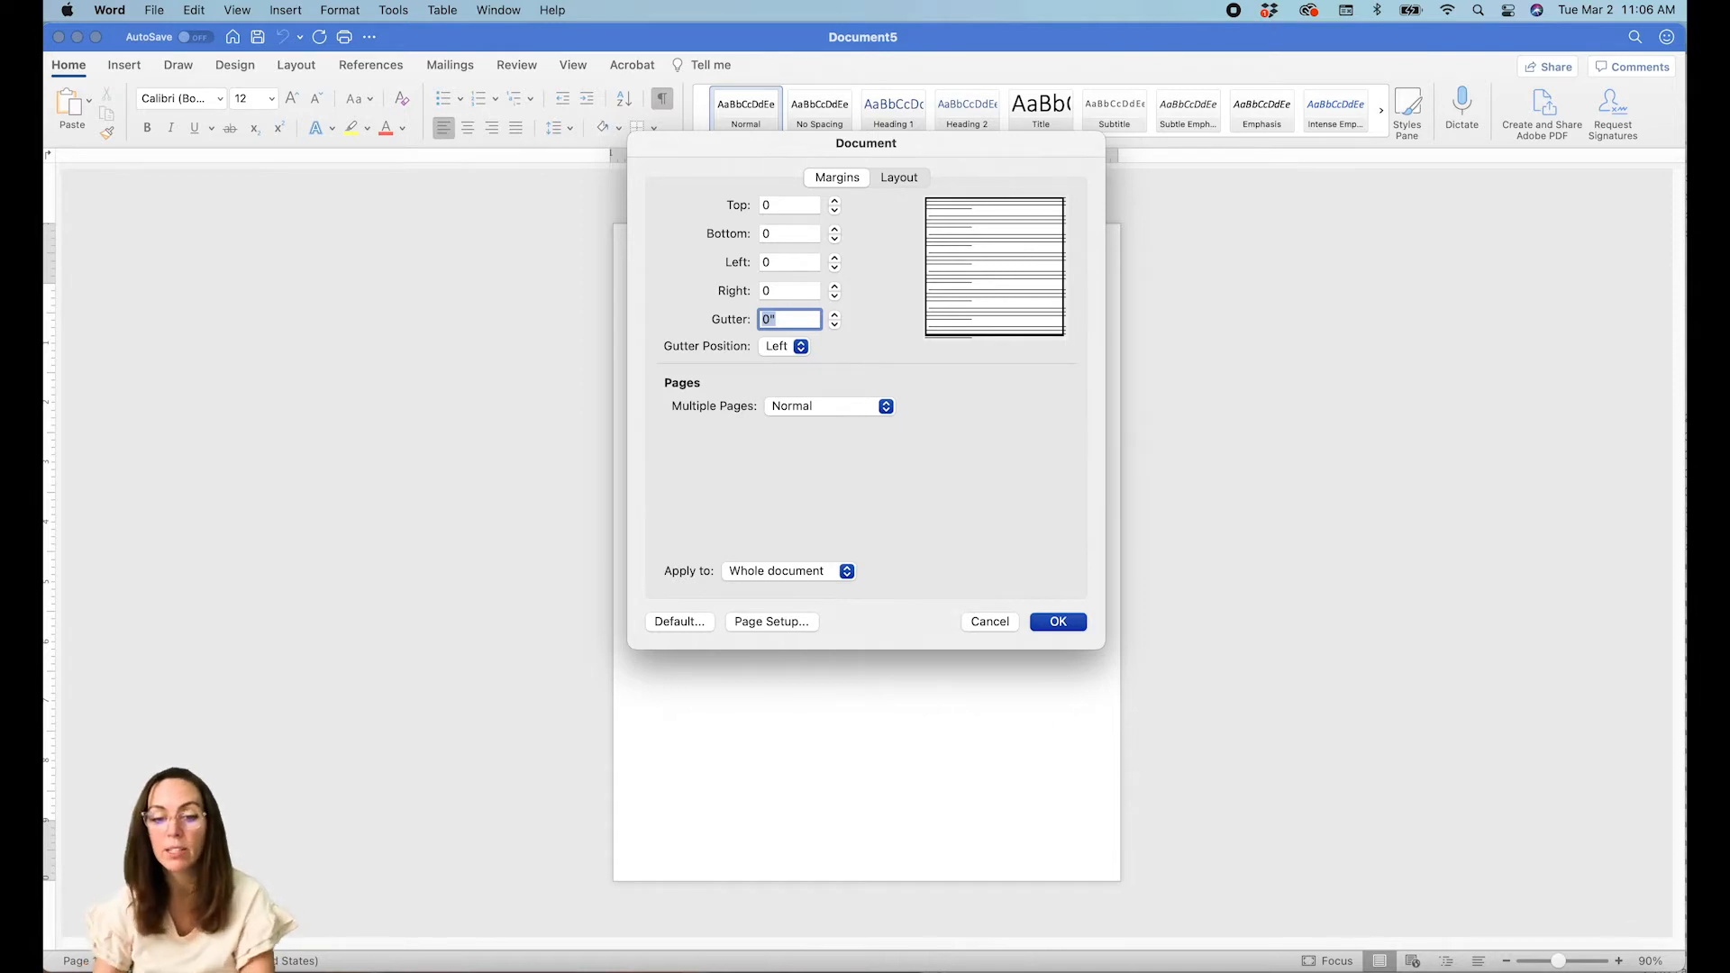
click(1060, 623)
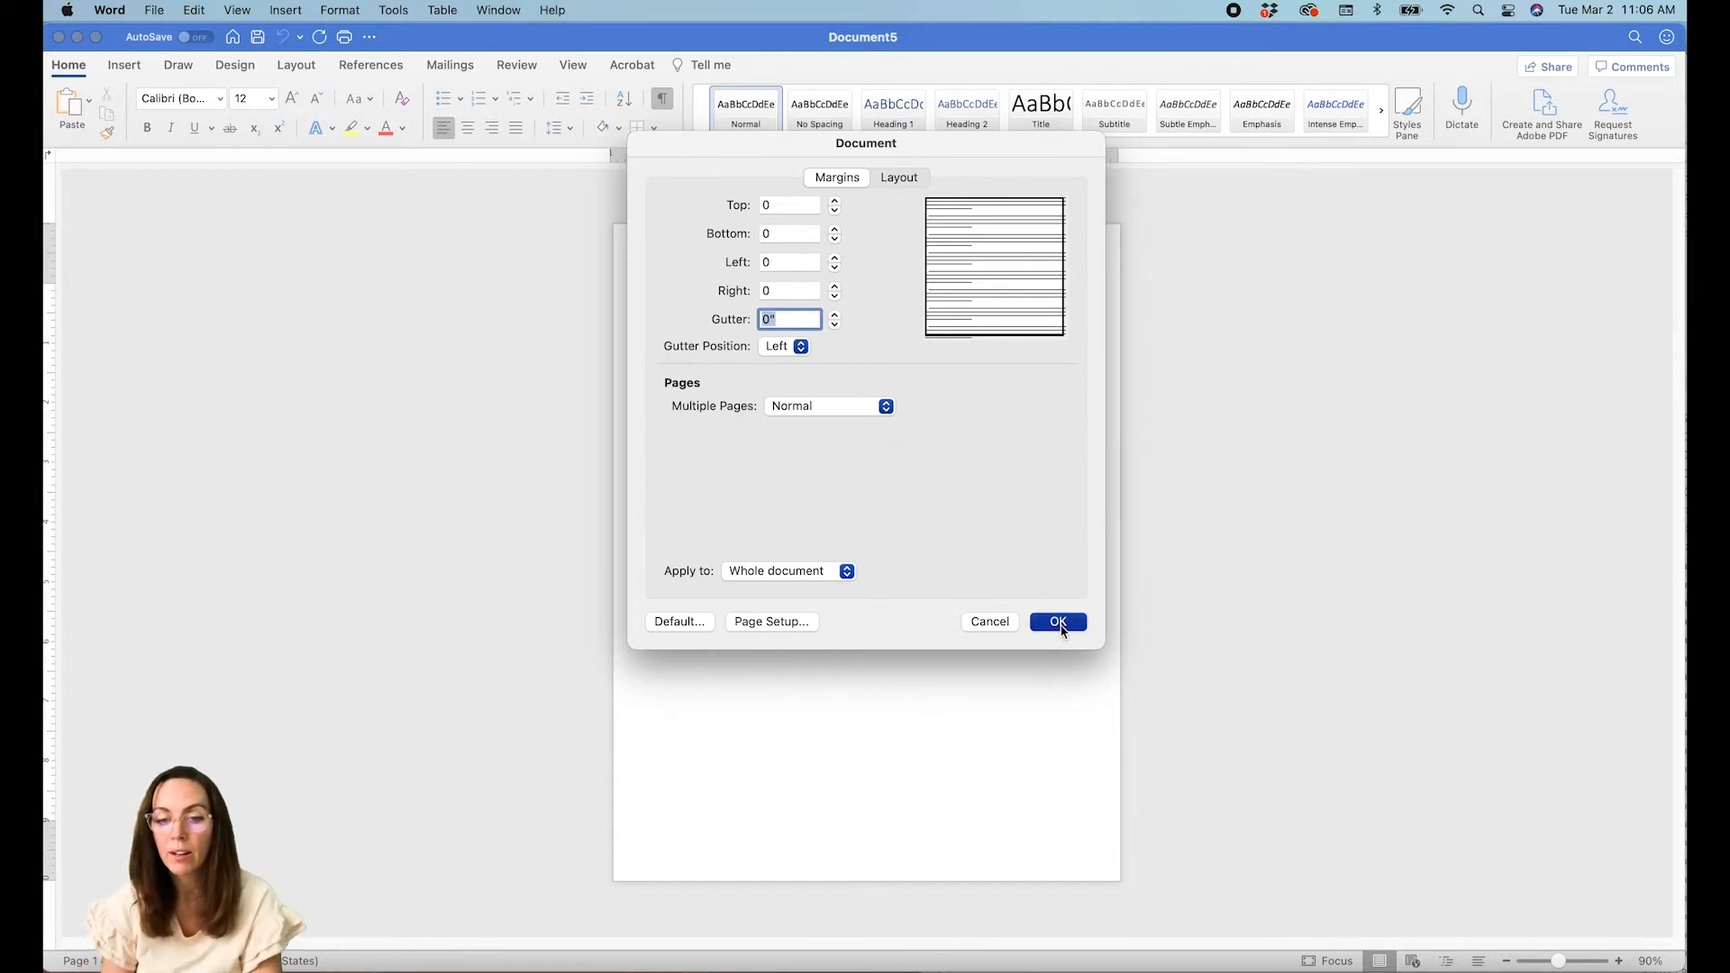
click(810, 376)
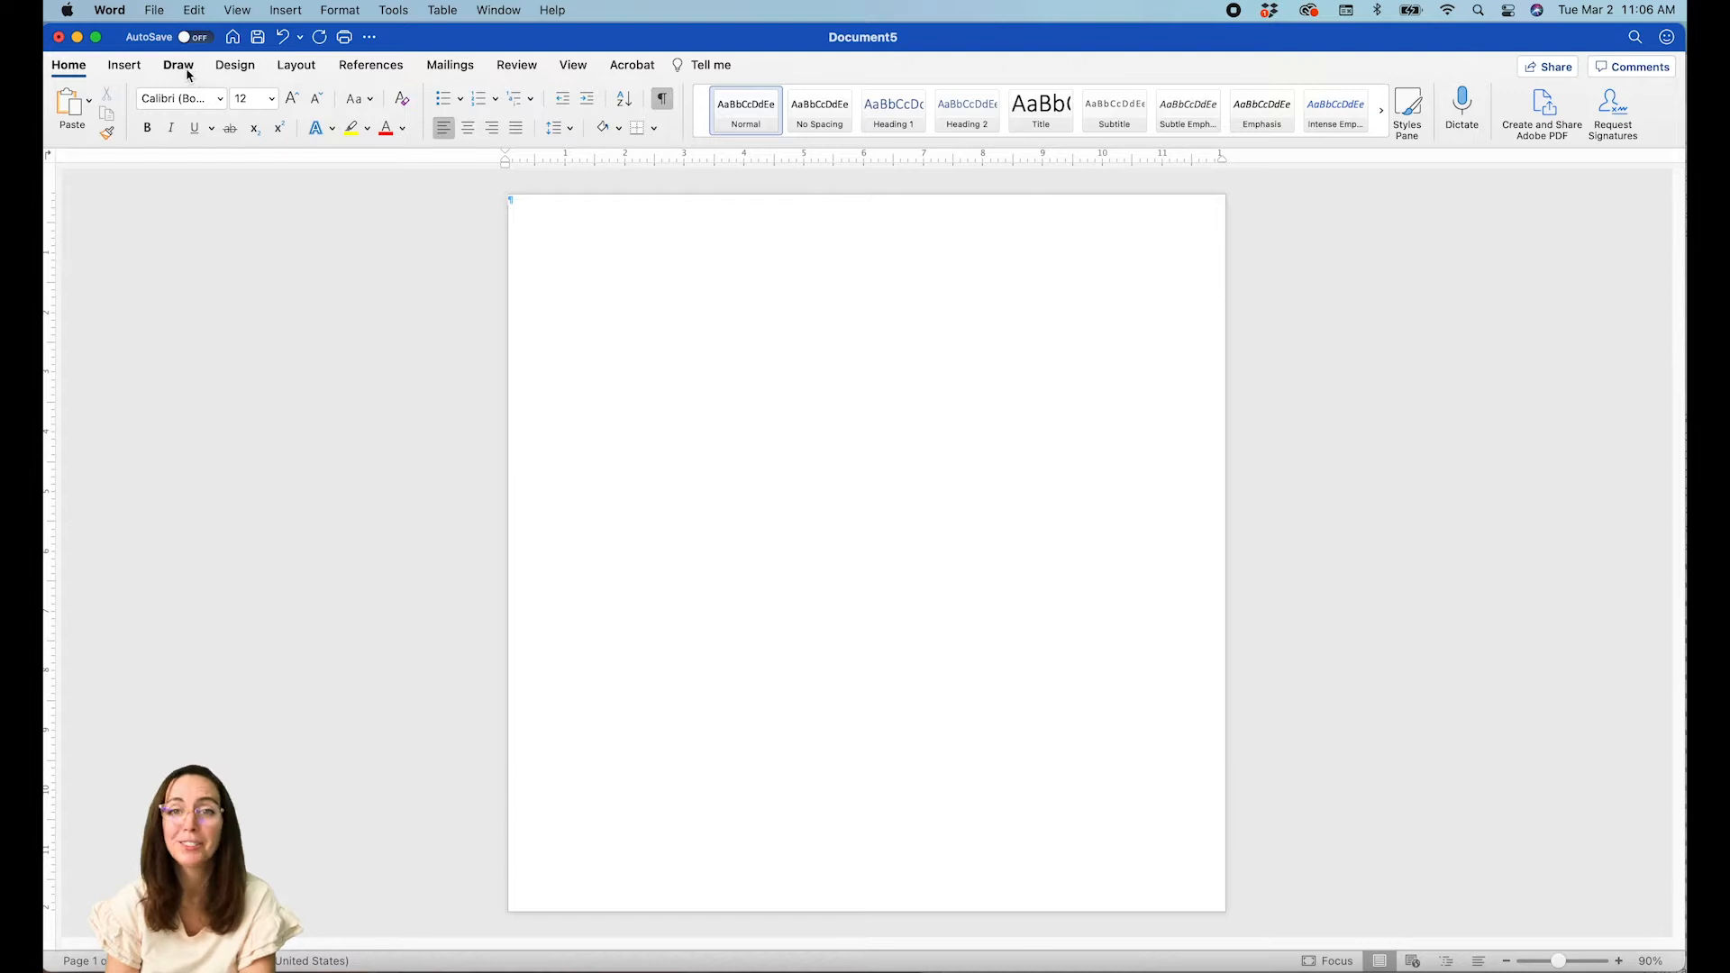
Insert the picture file christmas-2163381_1920.png from the Image_patterns folder.
click(125, 65)
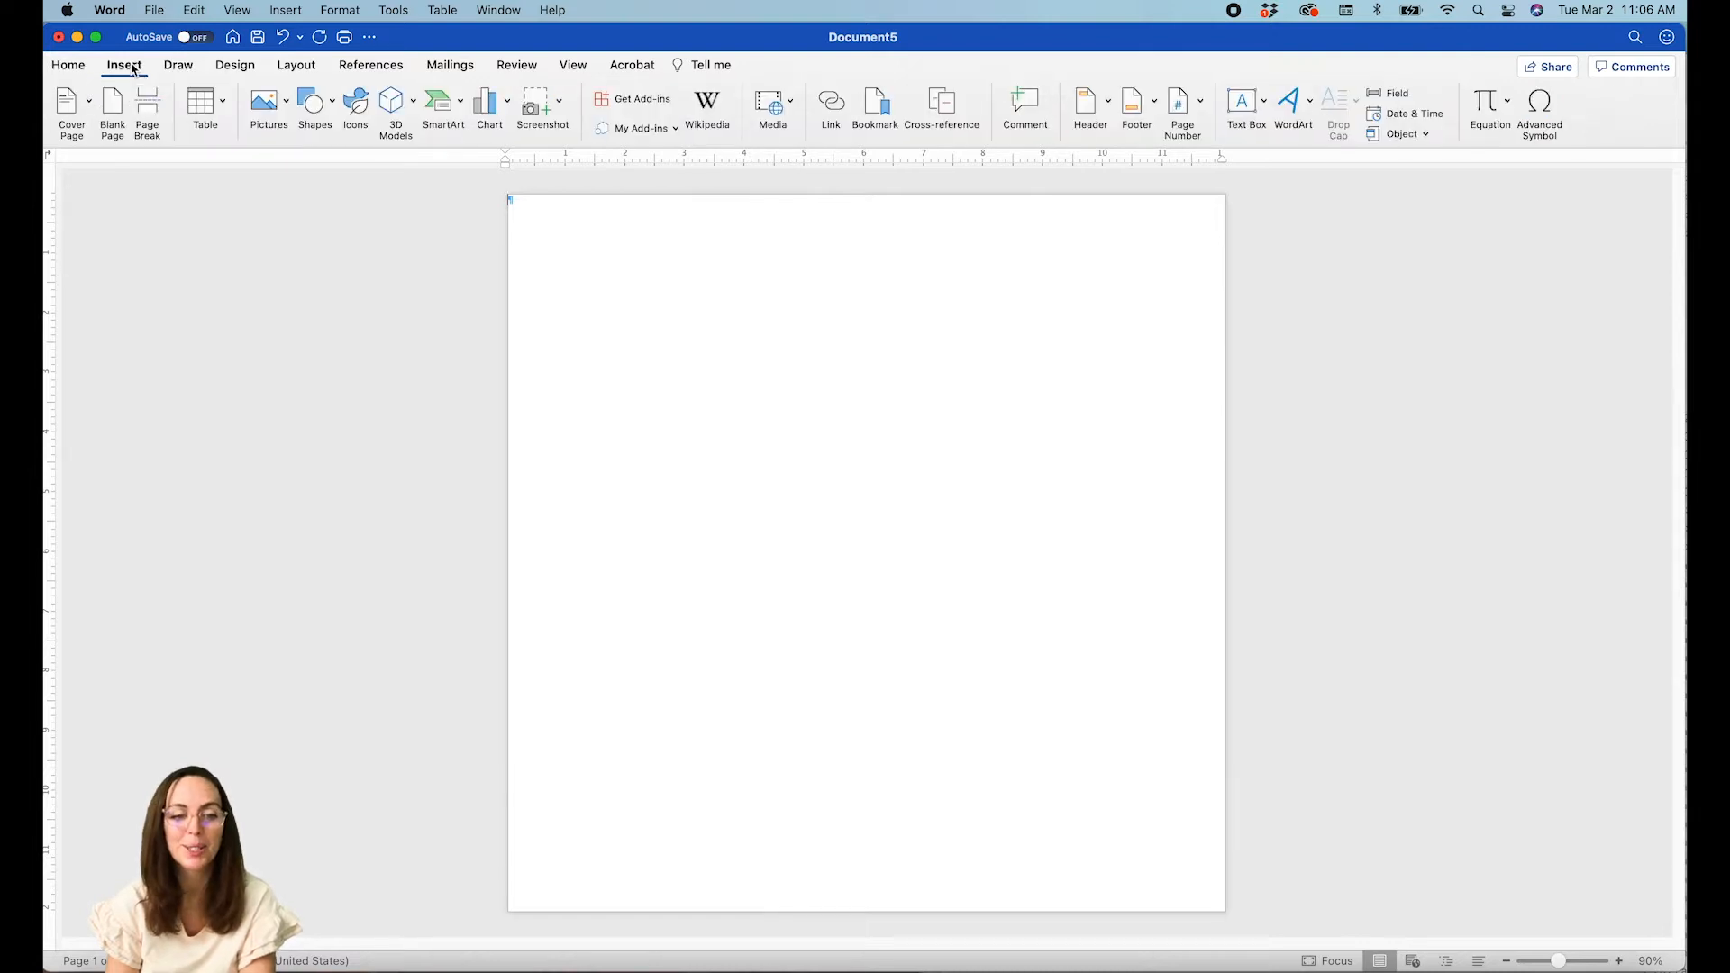
click(265, 106)
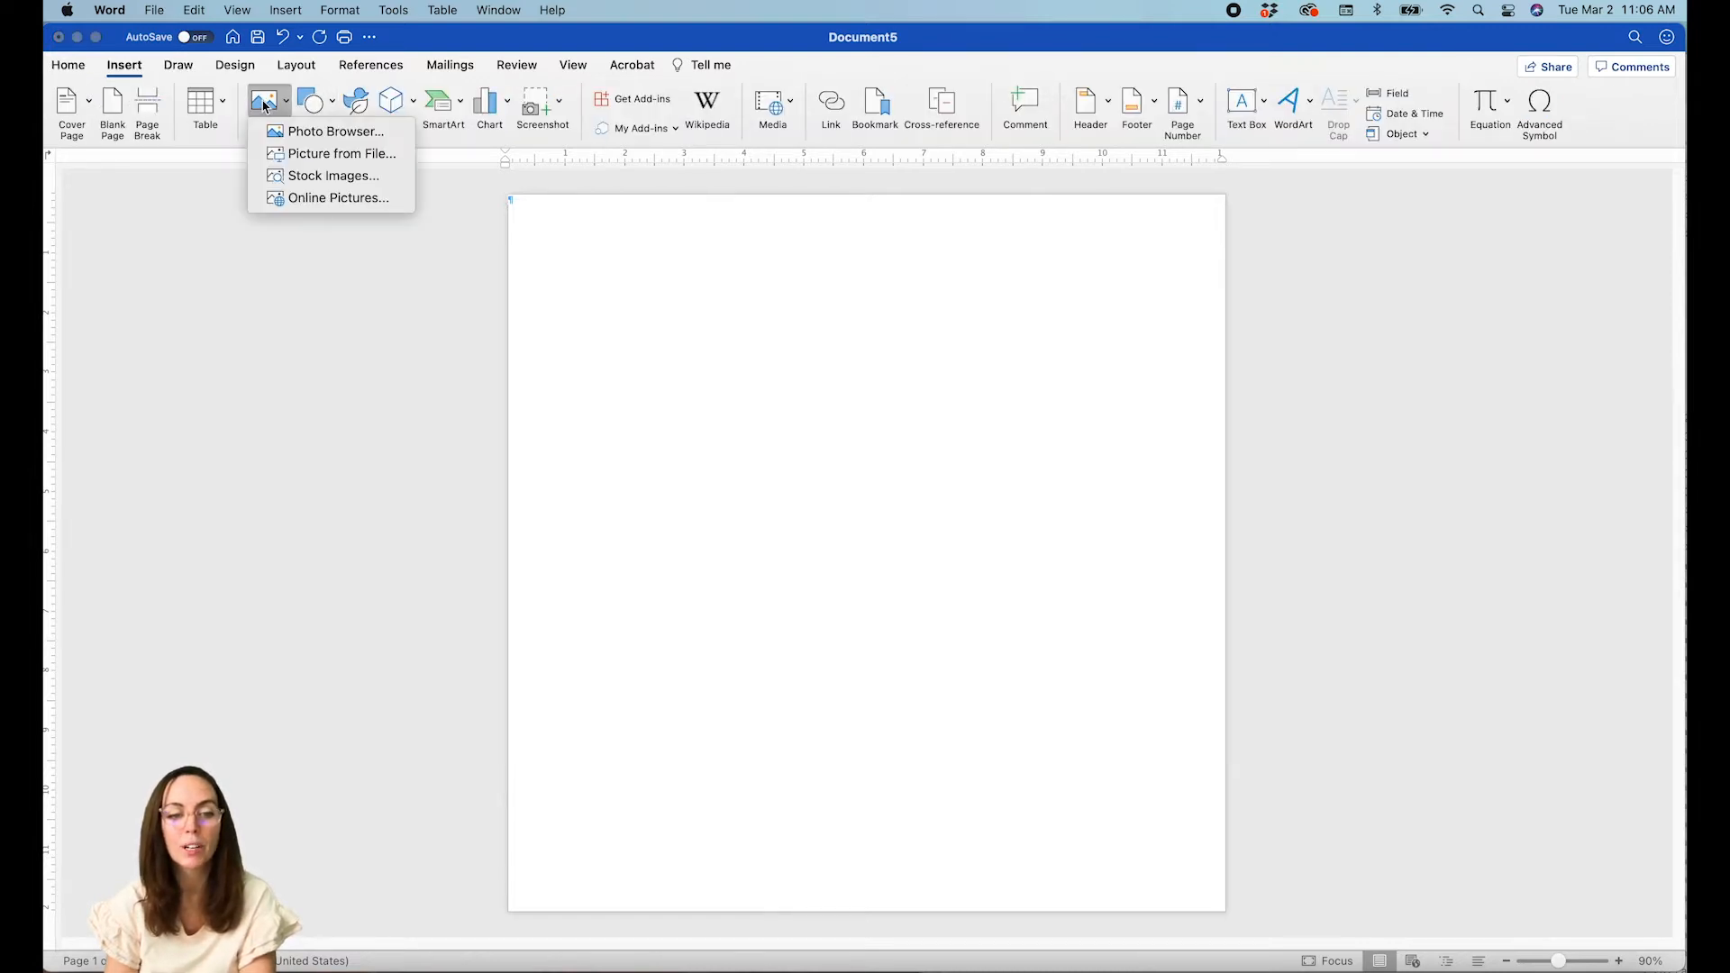
click(279, 154)
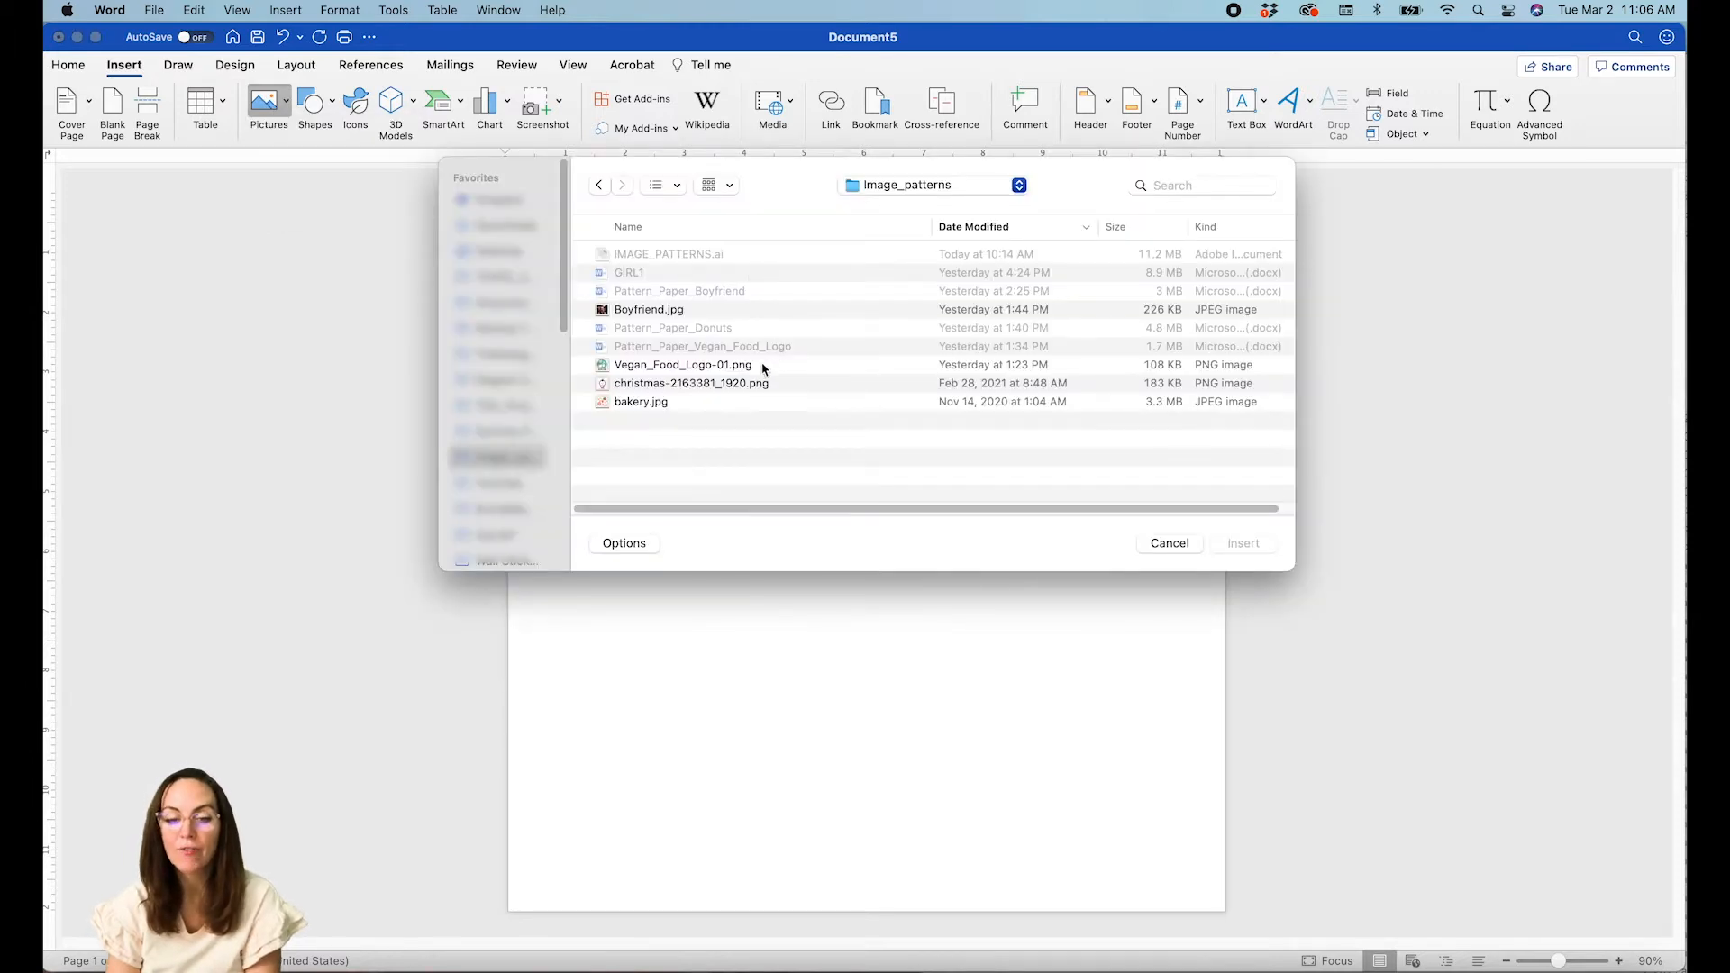
click(730, 386)
click(1241, 544)
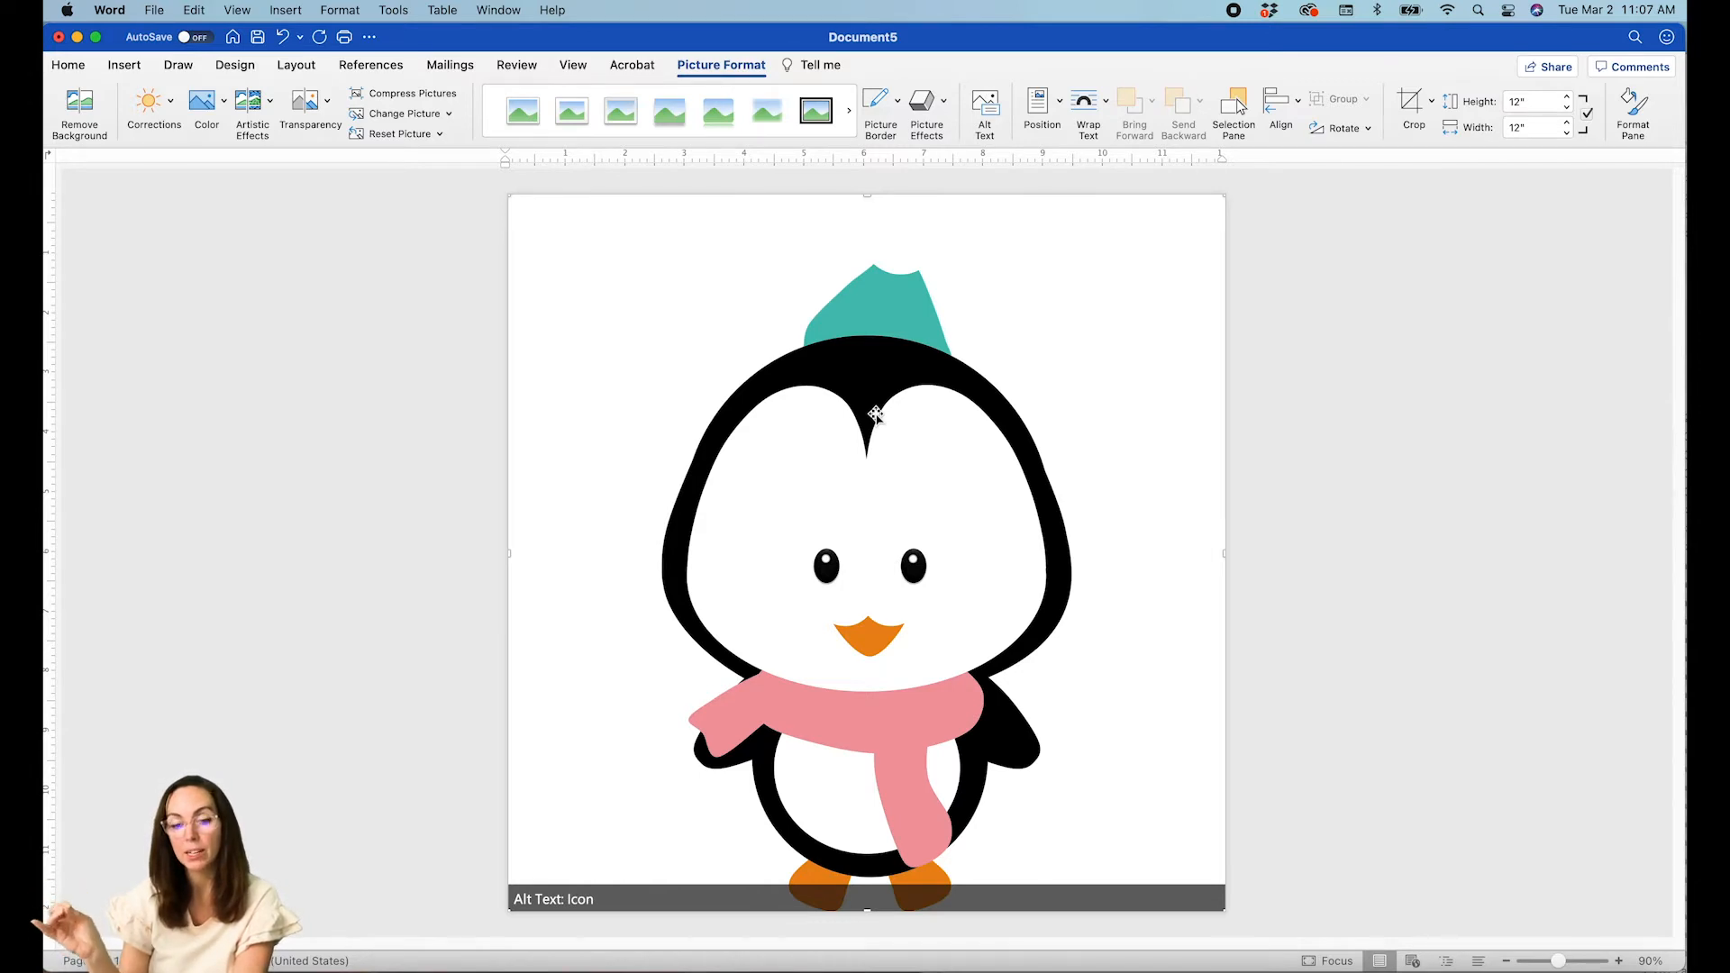
Scale the penguin picture down proportionally to about 6.4 by 6.4 inches.
click(1223, 908)
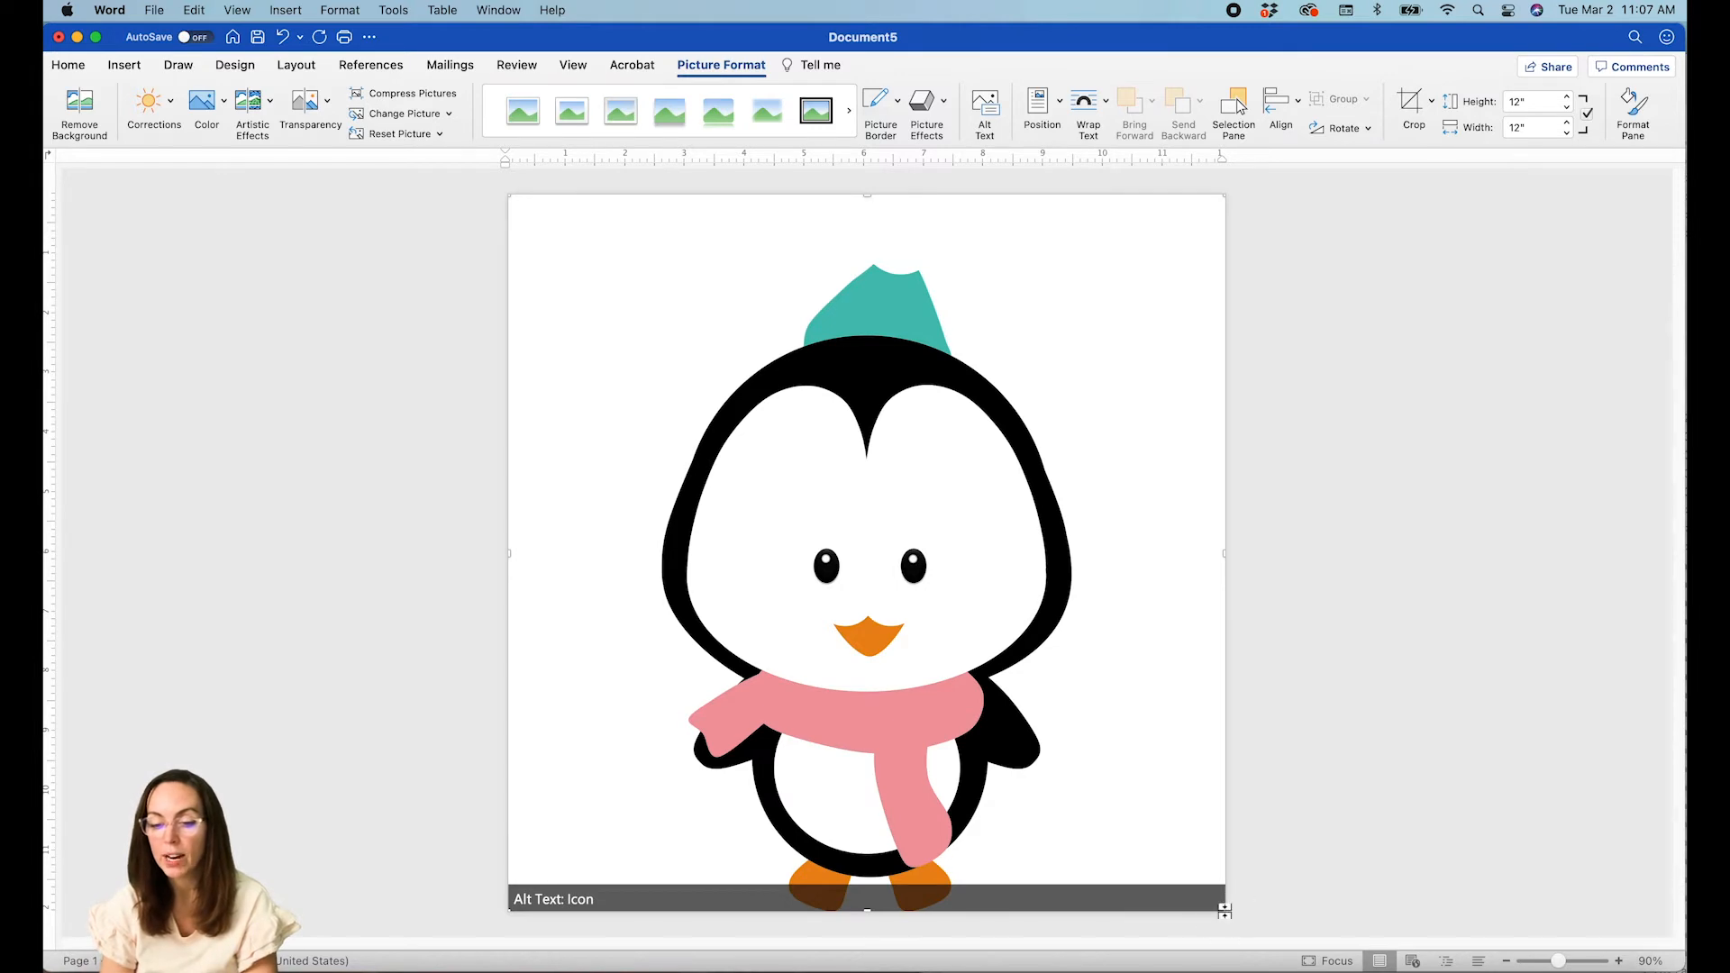
drag(1223, 908, 775, 513)
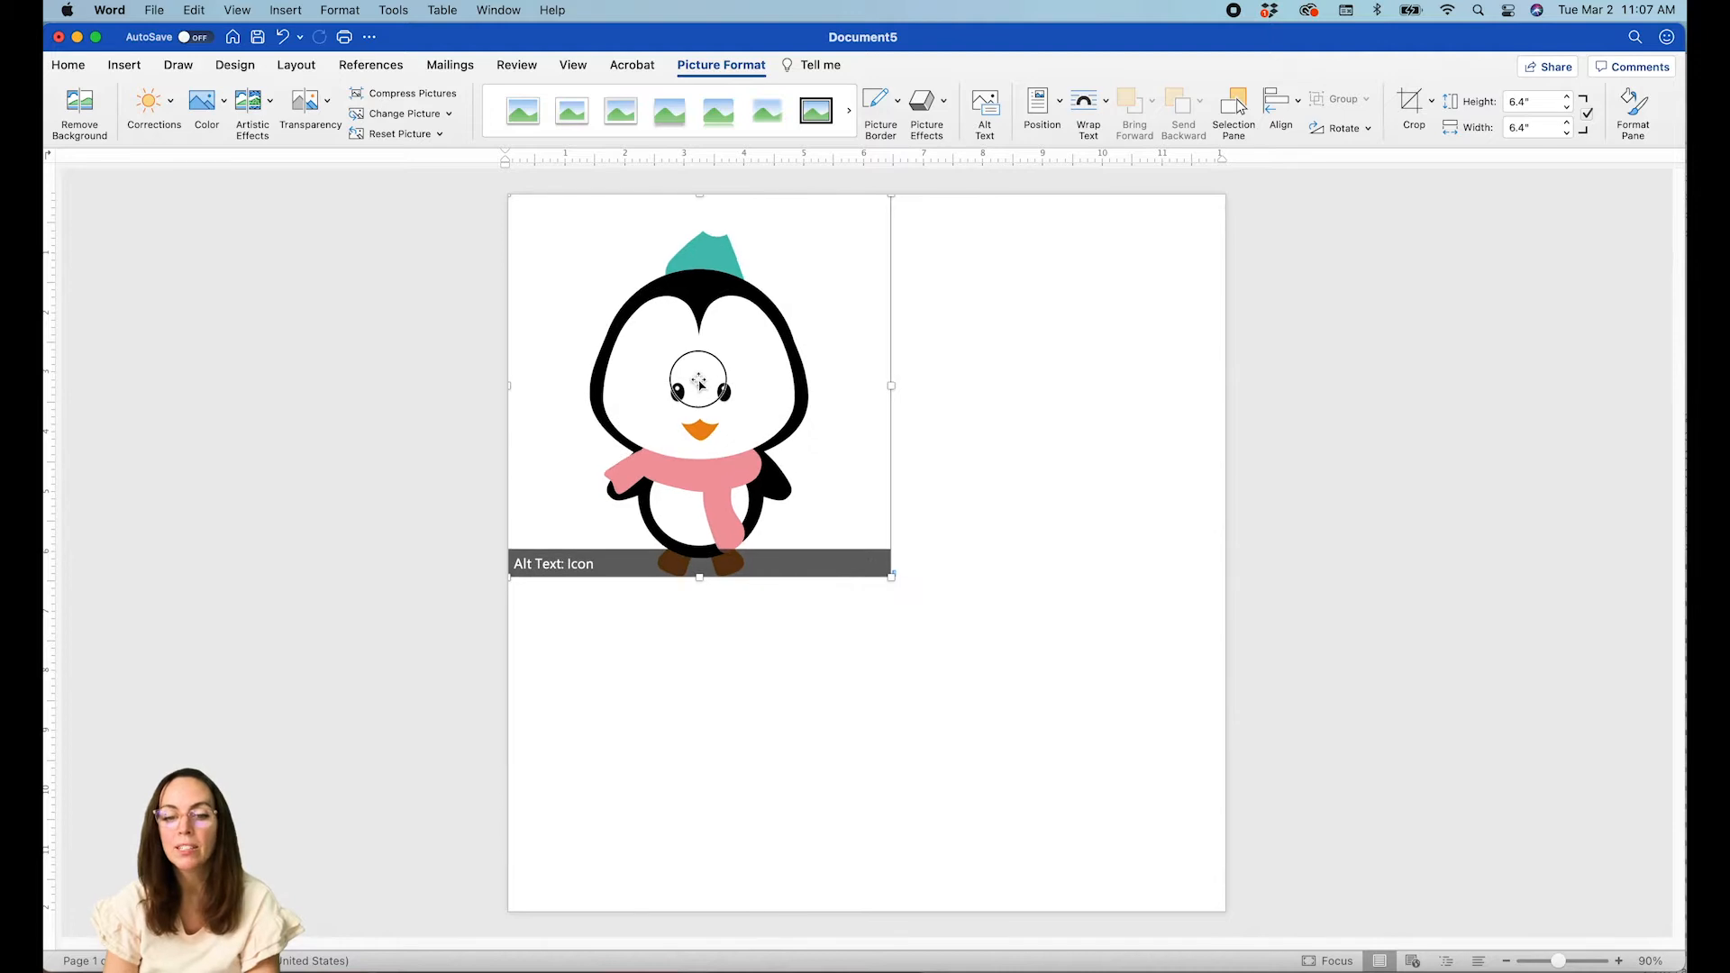
click(780, 451)
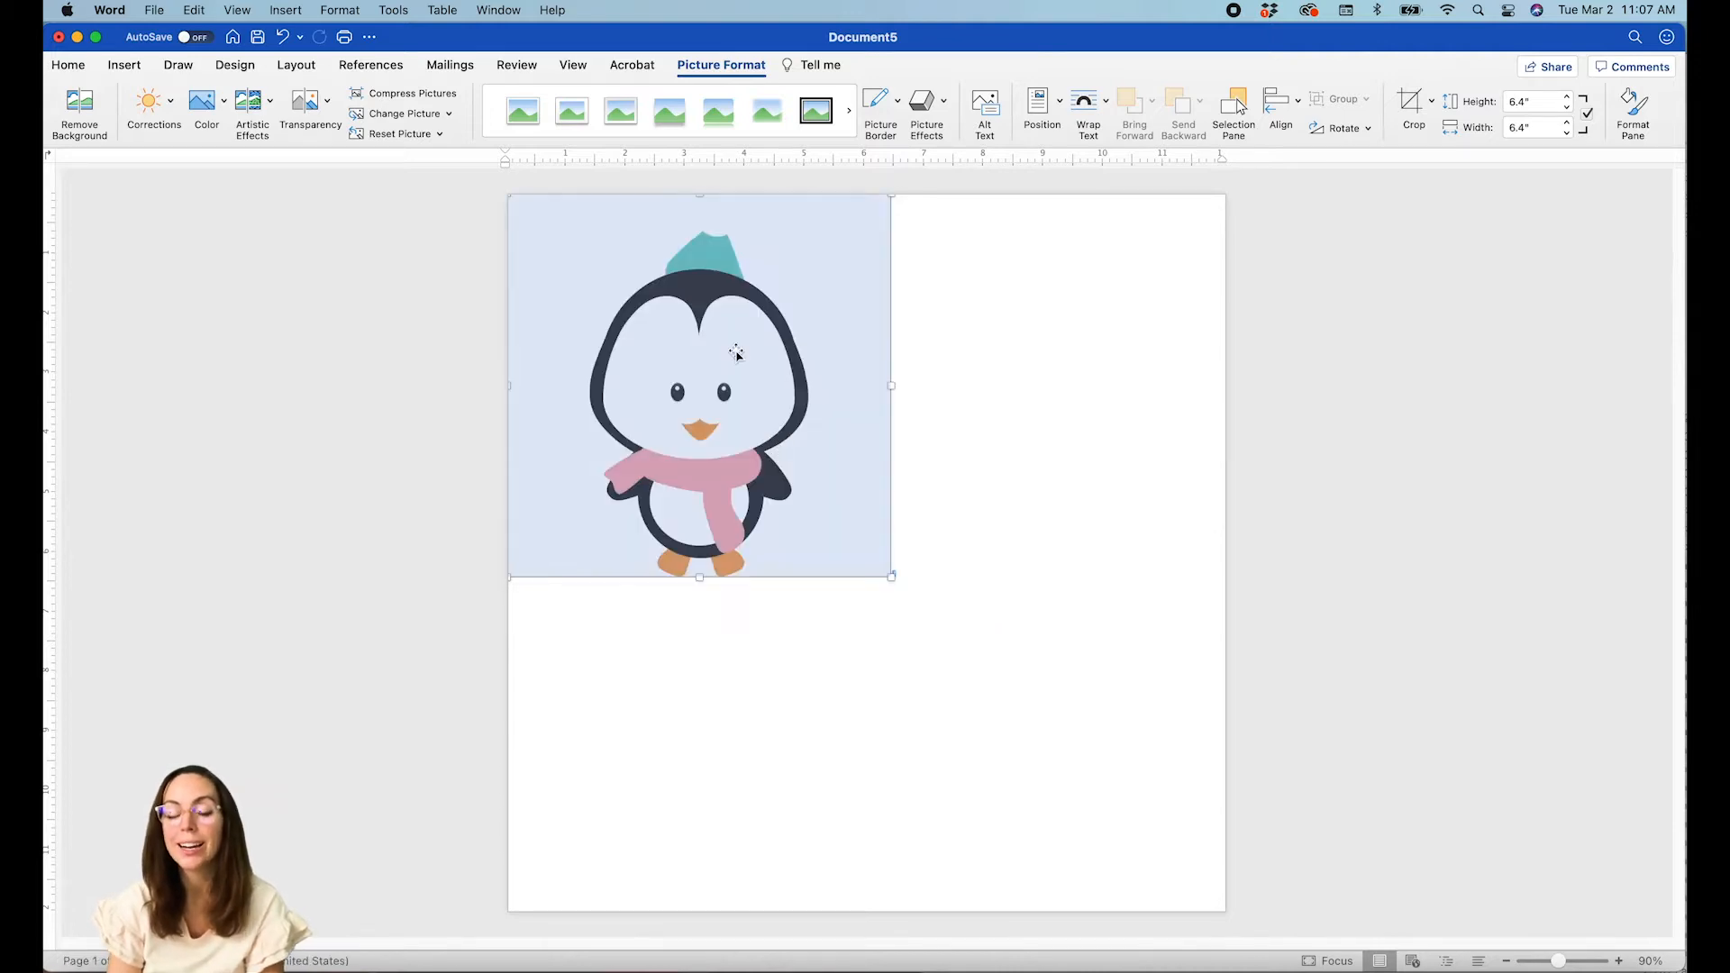
Set the penguin picture's text wrapping to In Front of Text and move it toward the middle of the page.
click(665, 181)
click(717, 289)
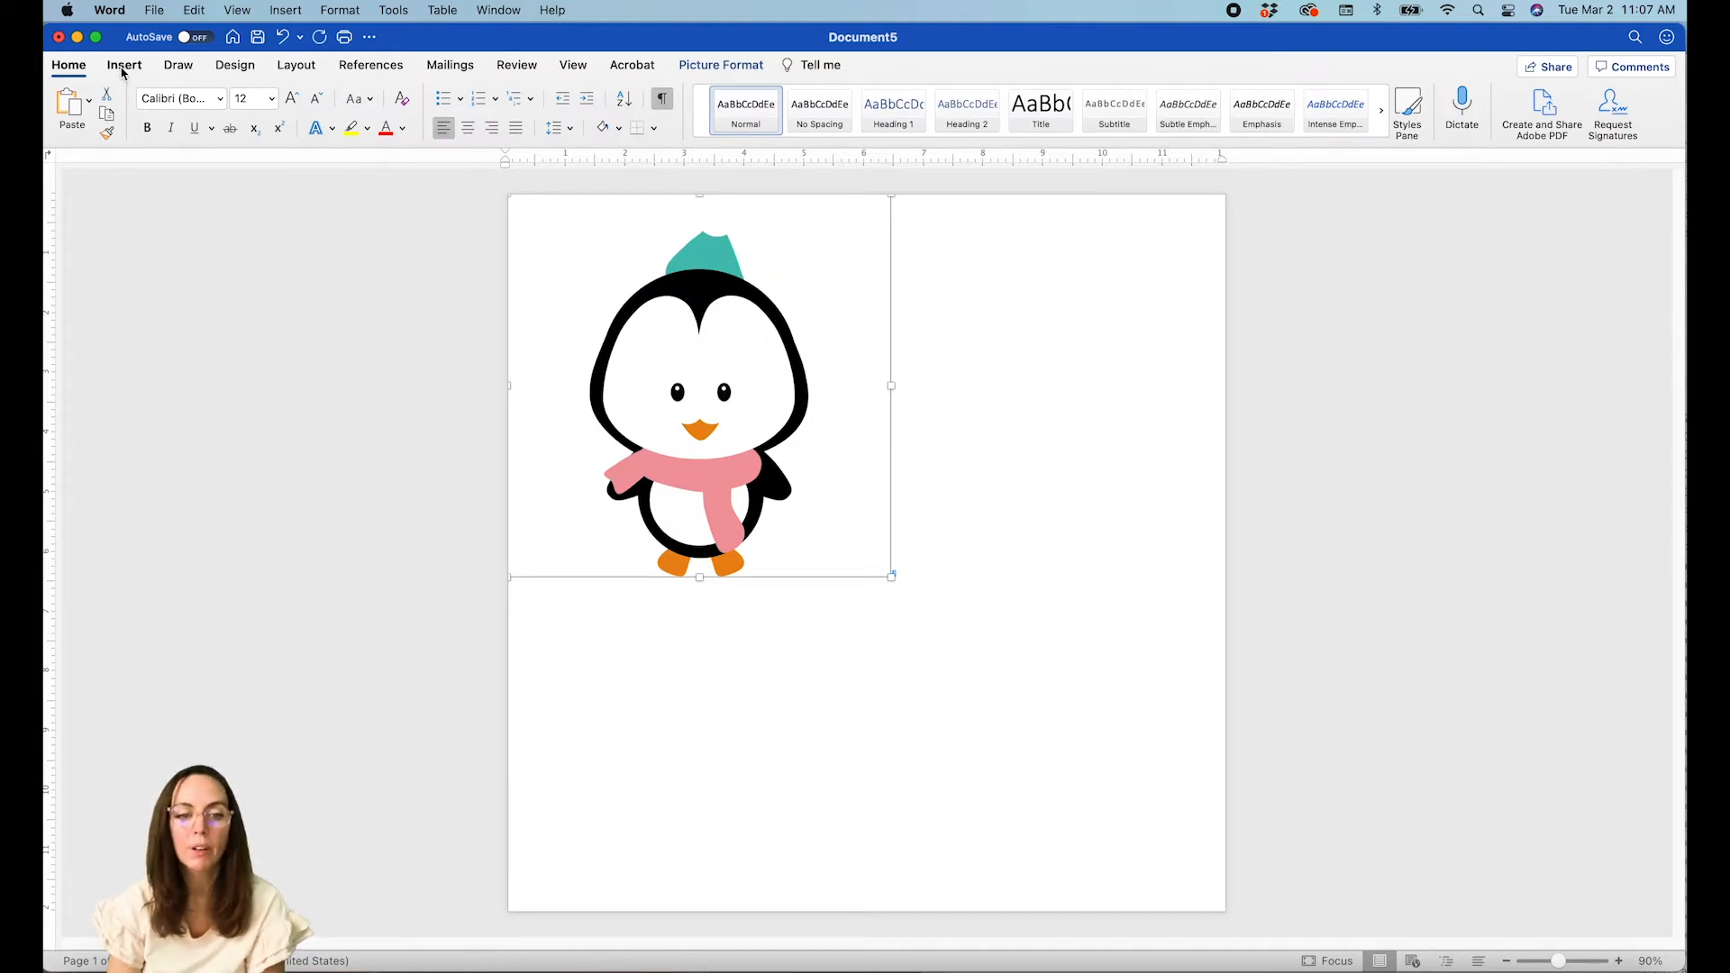
click(297, 67)
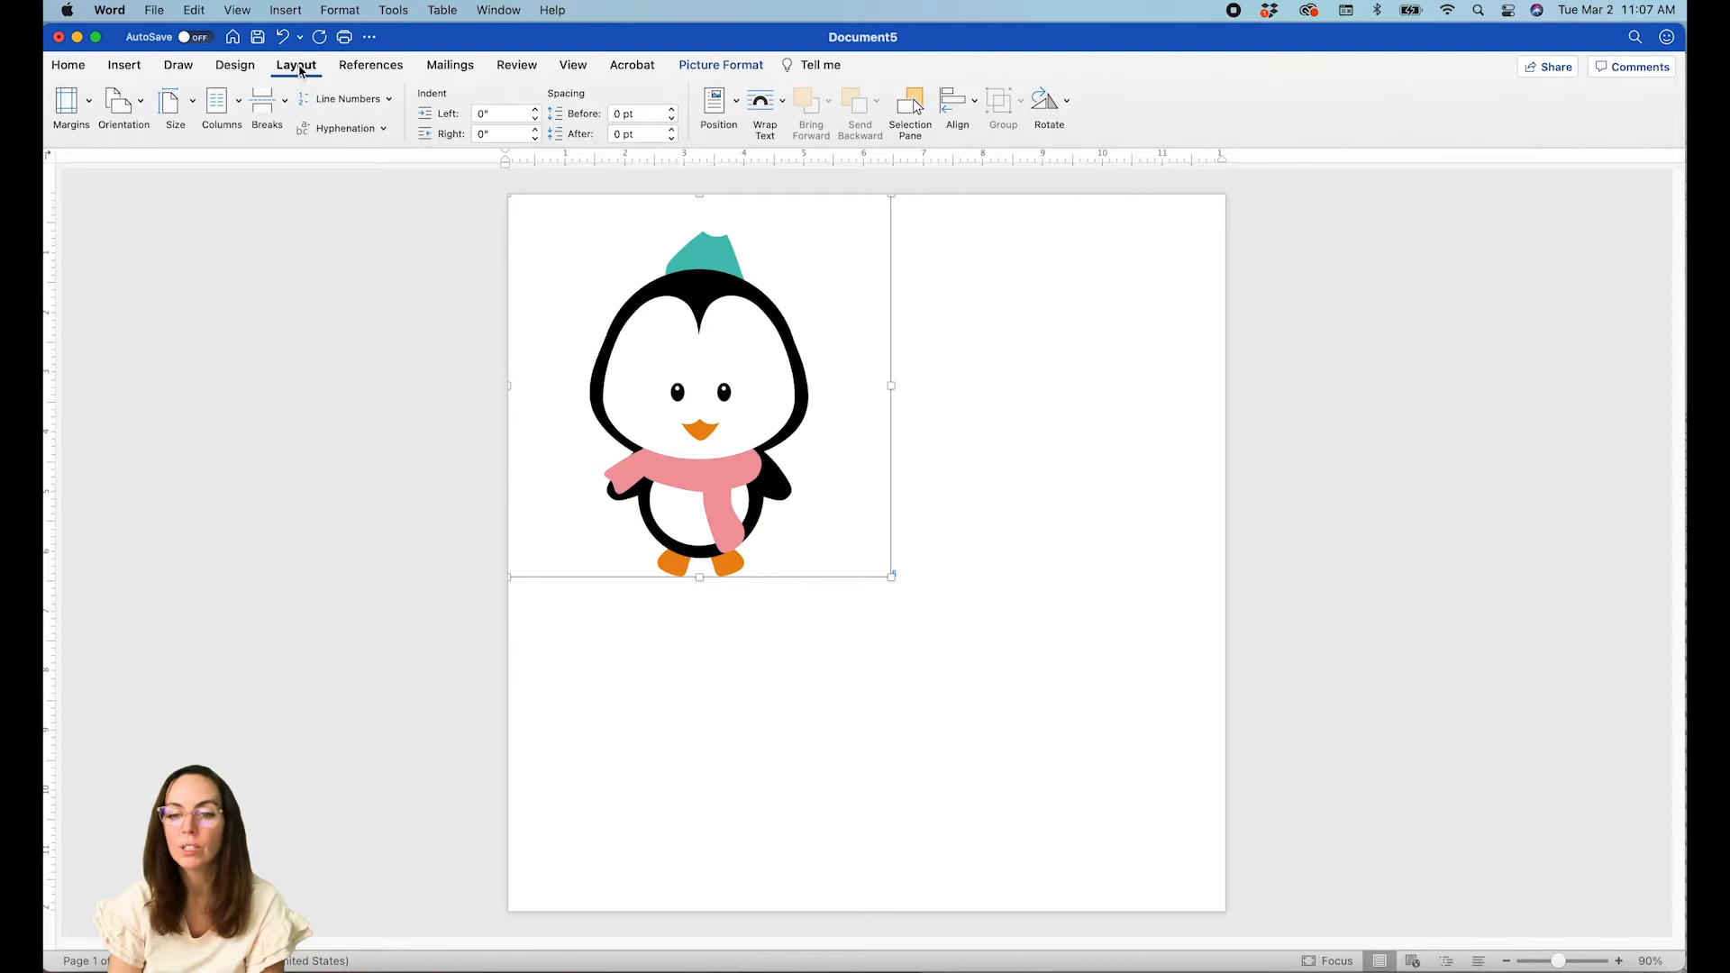
click(762, 103)
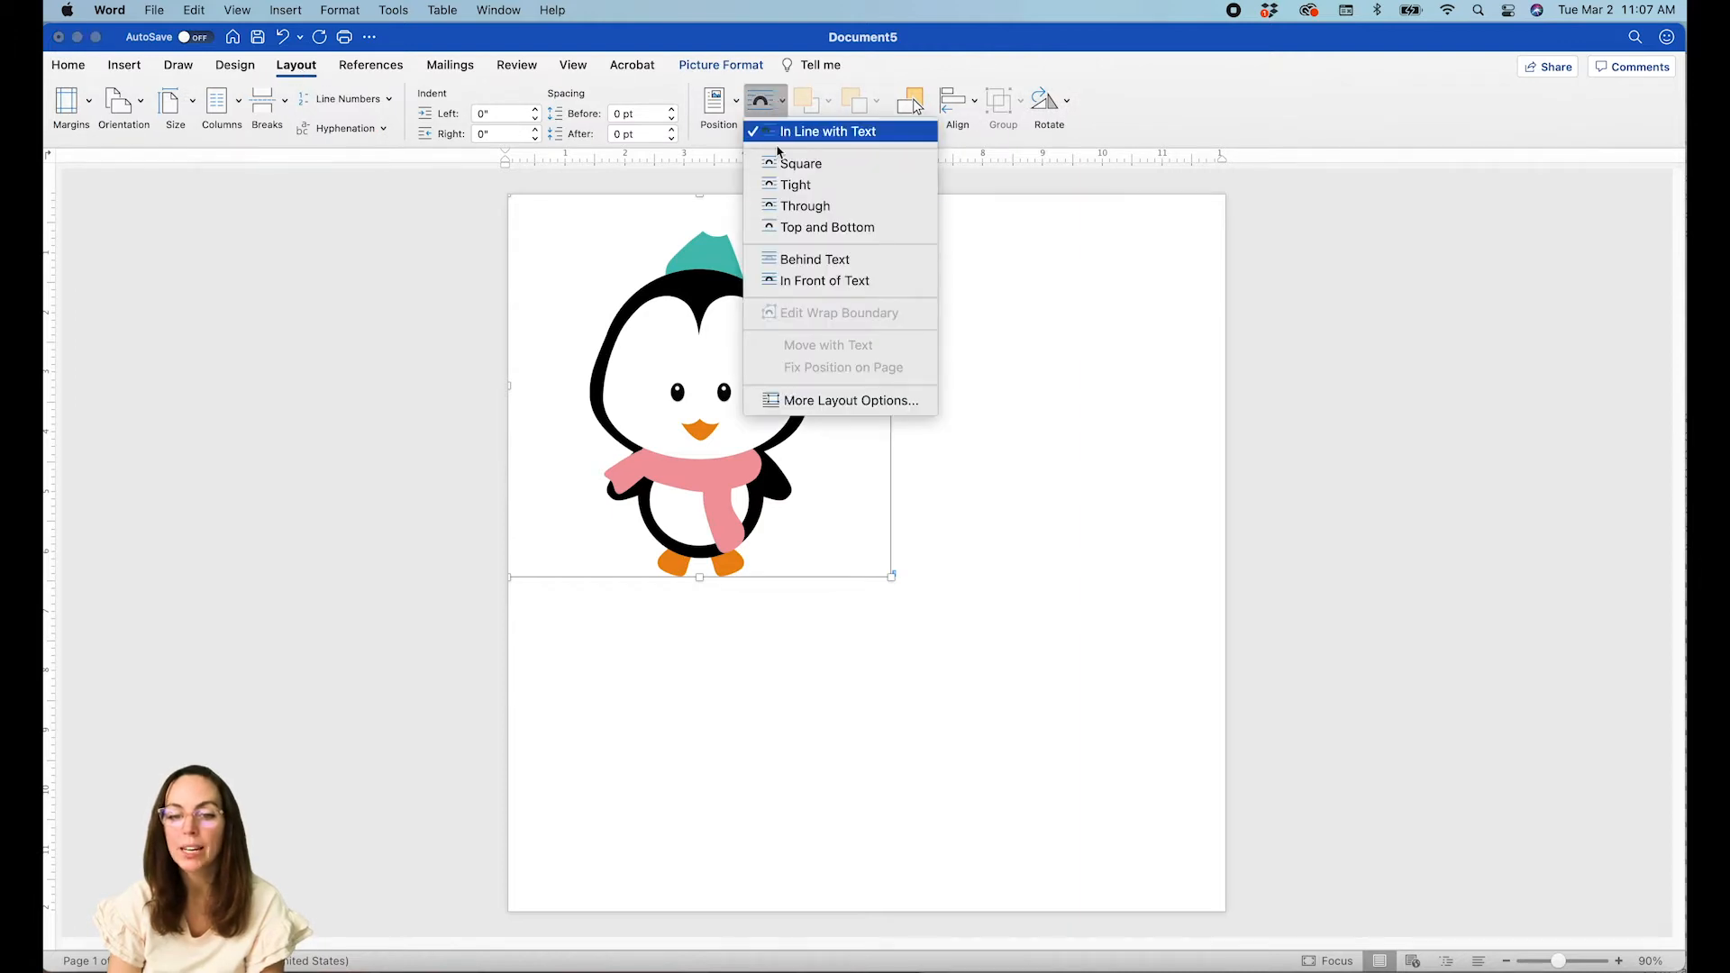
click(793, 281)
drag(794, 285, 813, 361)
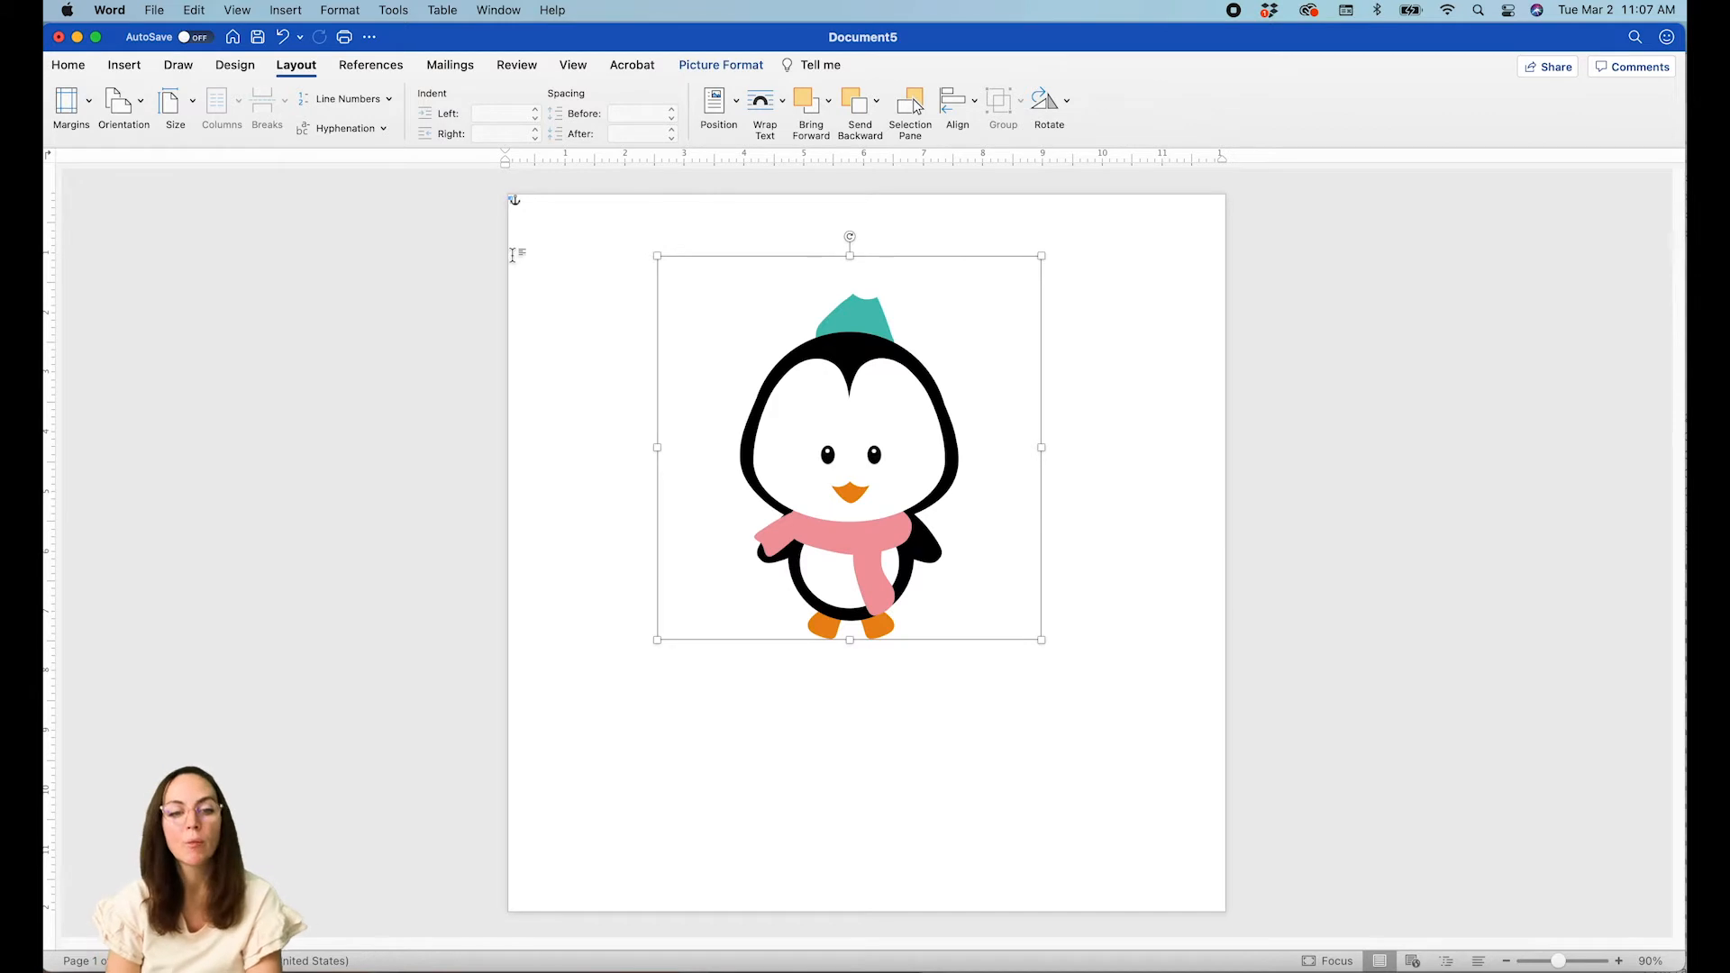
Draw a rectangle about 8.78 by 3.69 inches across the penguin and send it behind the picture.
click(132, 66)
click(314, 104)
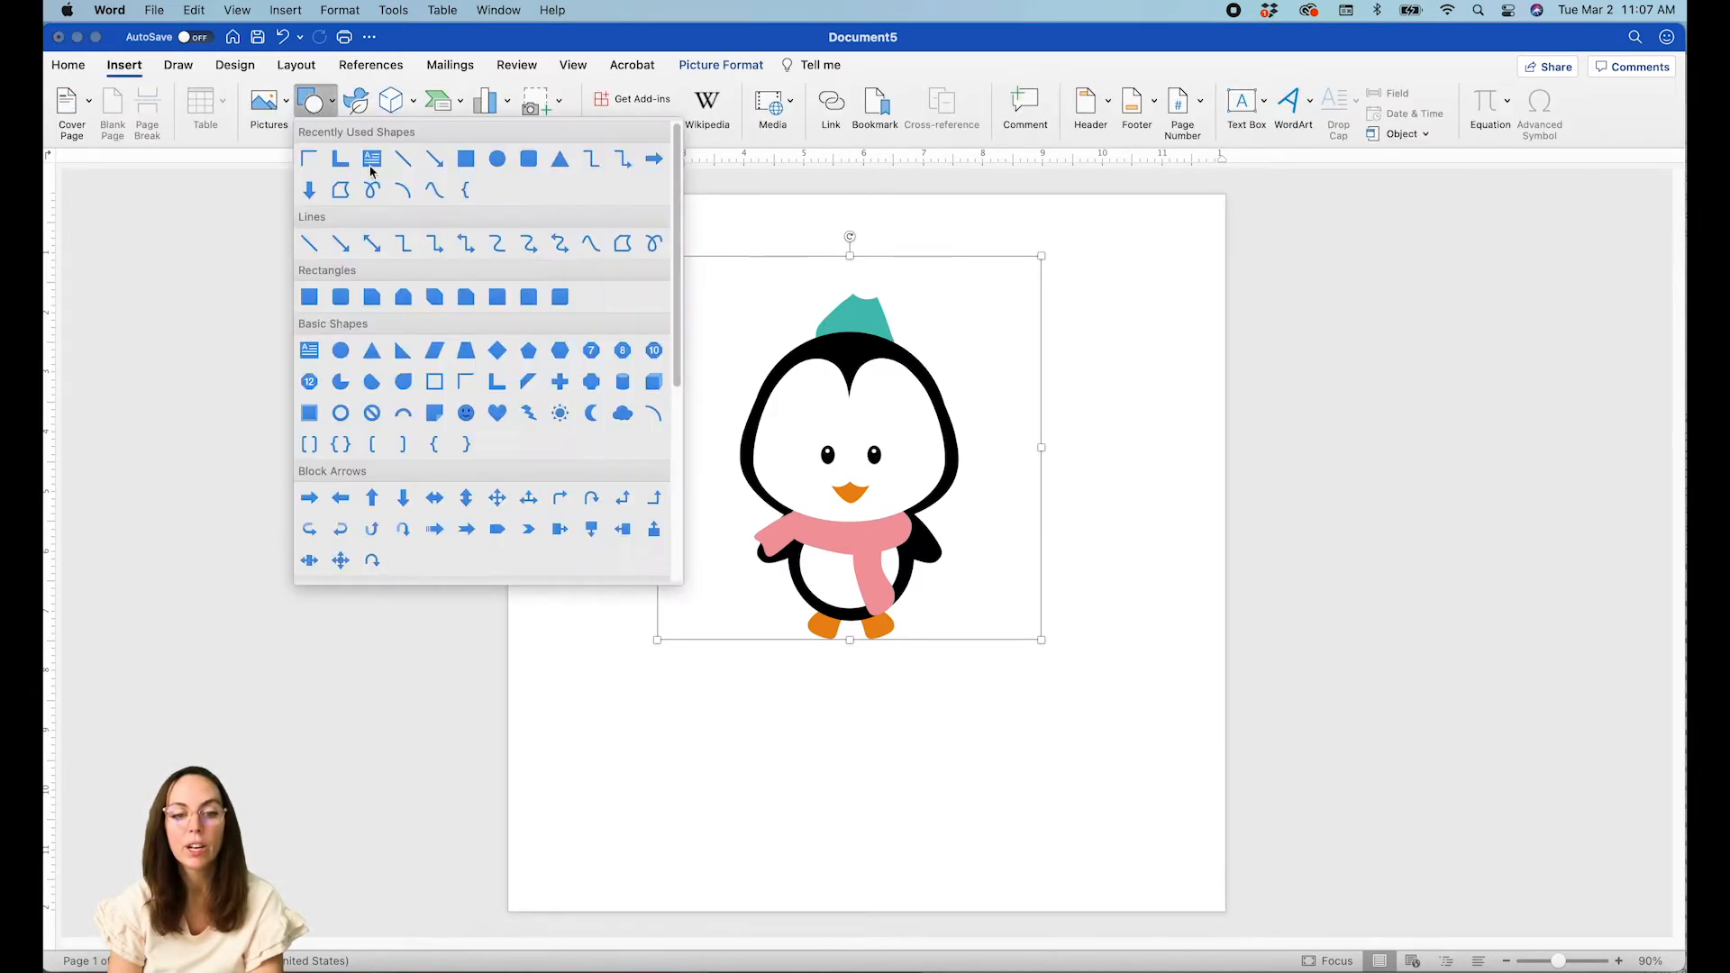
click(437, 159)
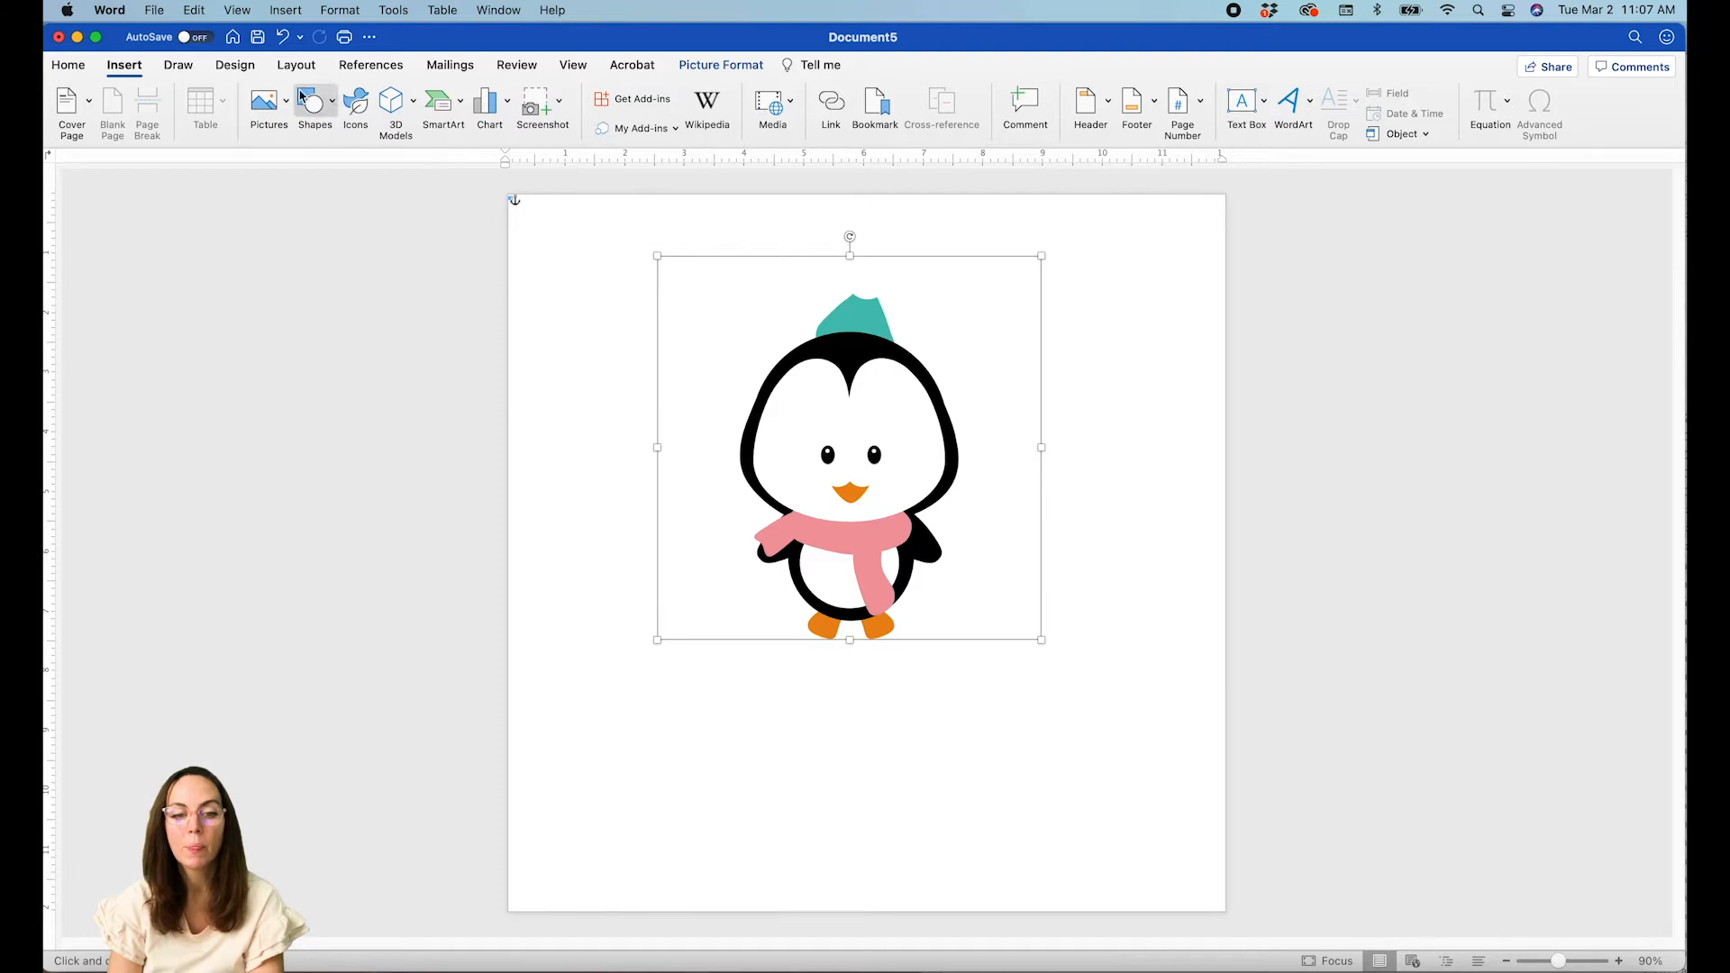
click(304, 98)
click(465, 158)
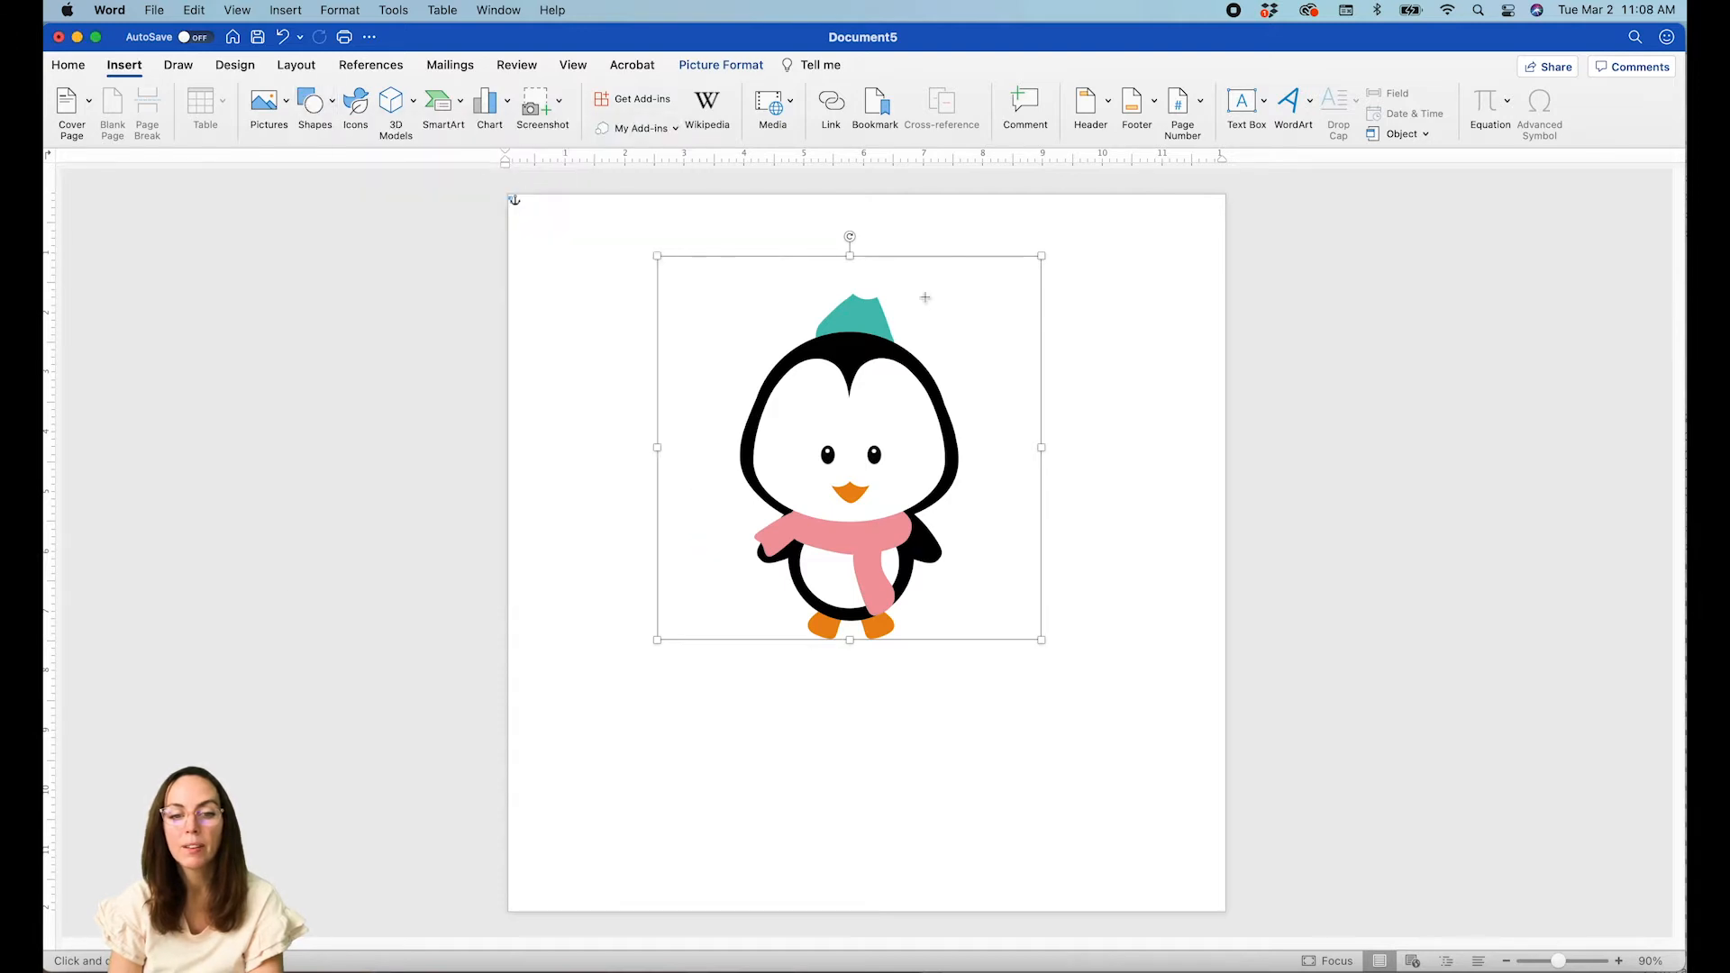
drag(1100, 306, 574, 529)
click(1241, 116)
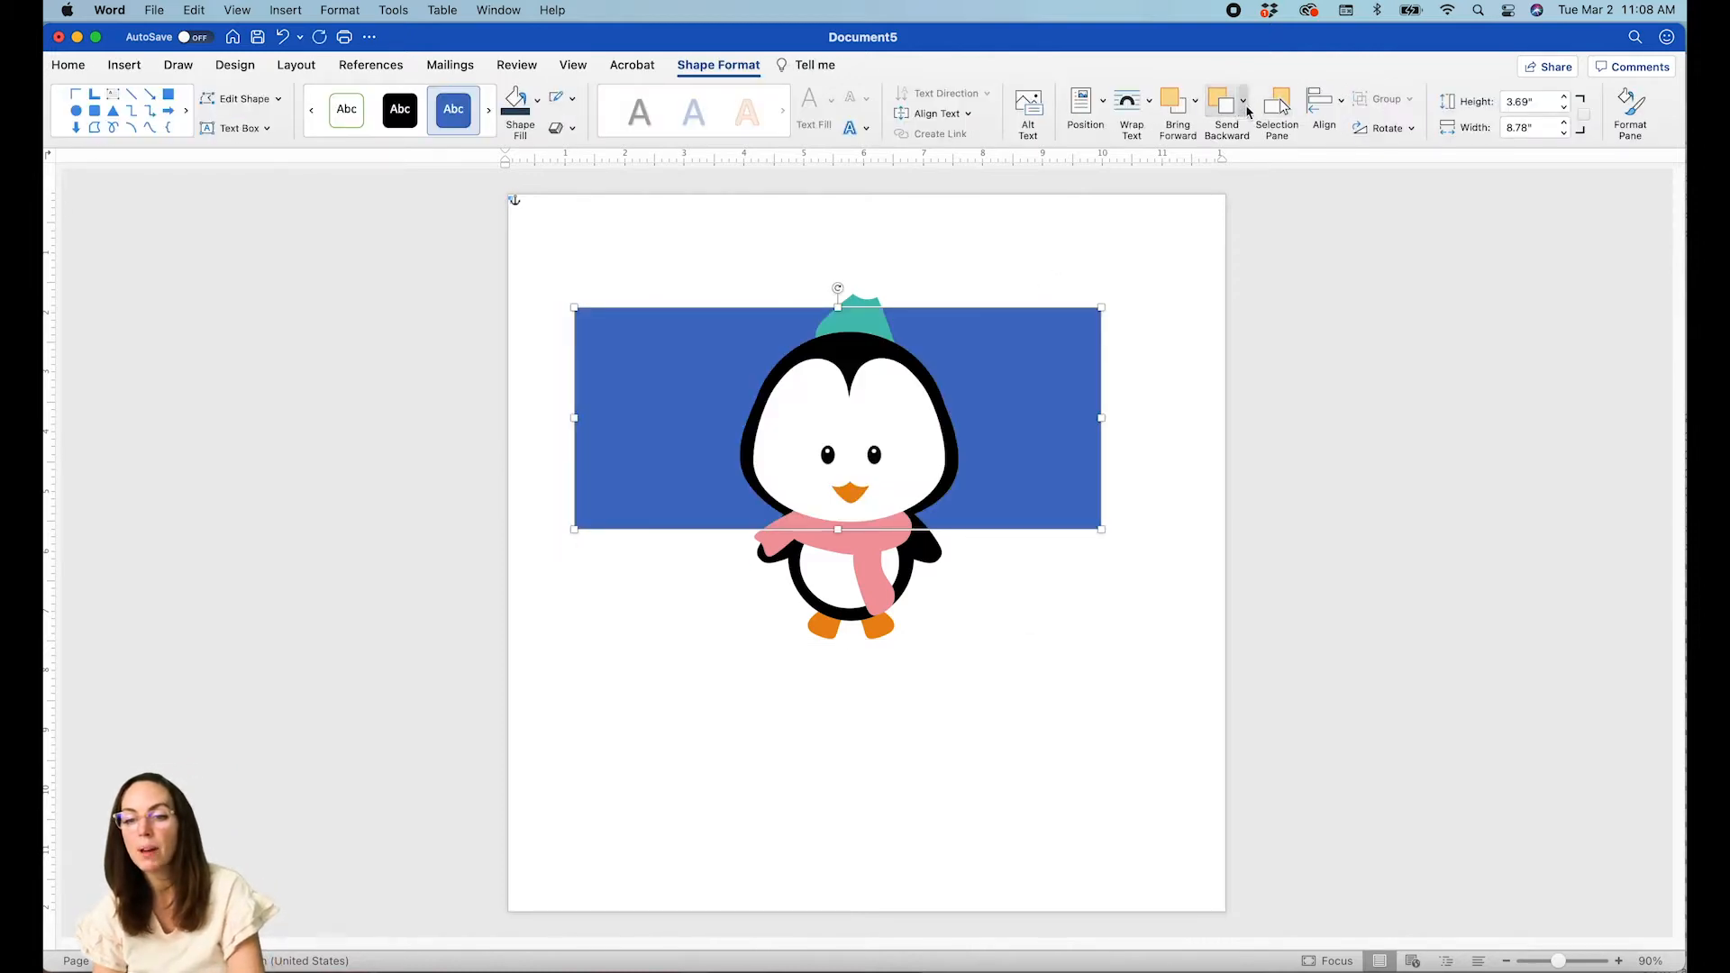
Move the penguin down so its hat lies within the rectangle, and delete the rectangle.
drag(965, 304, 983, 414)
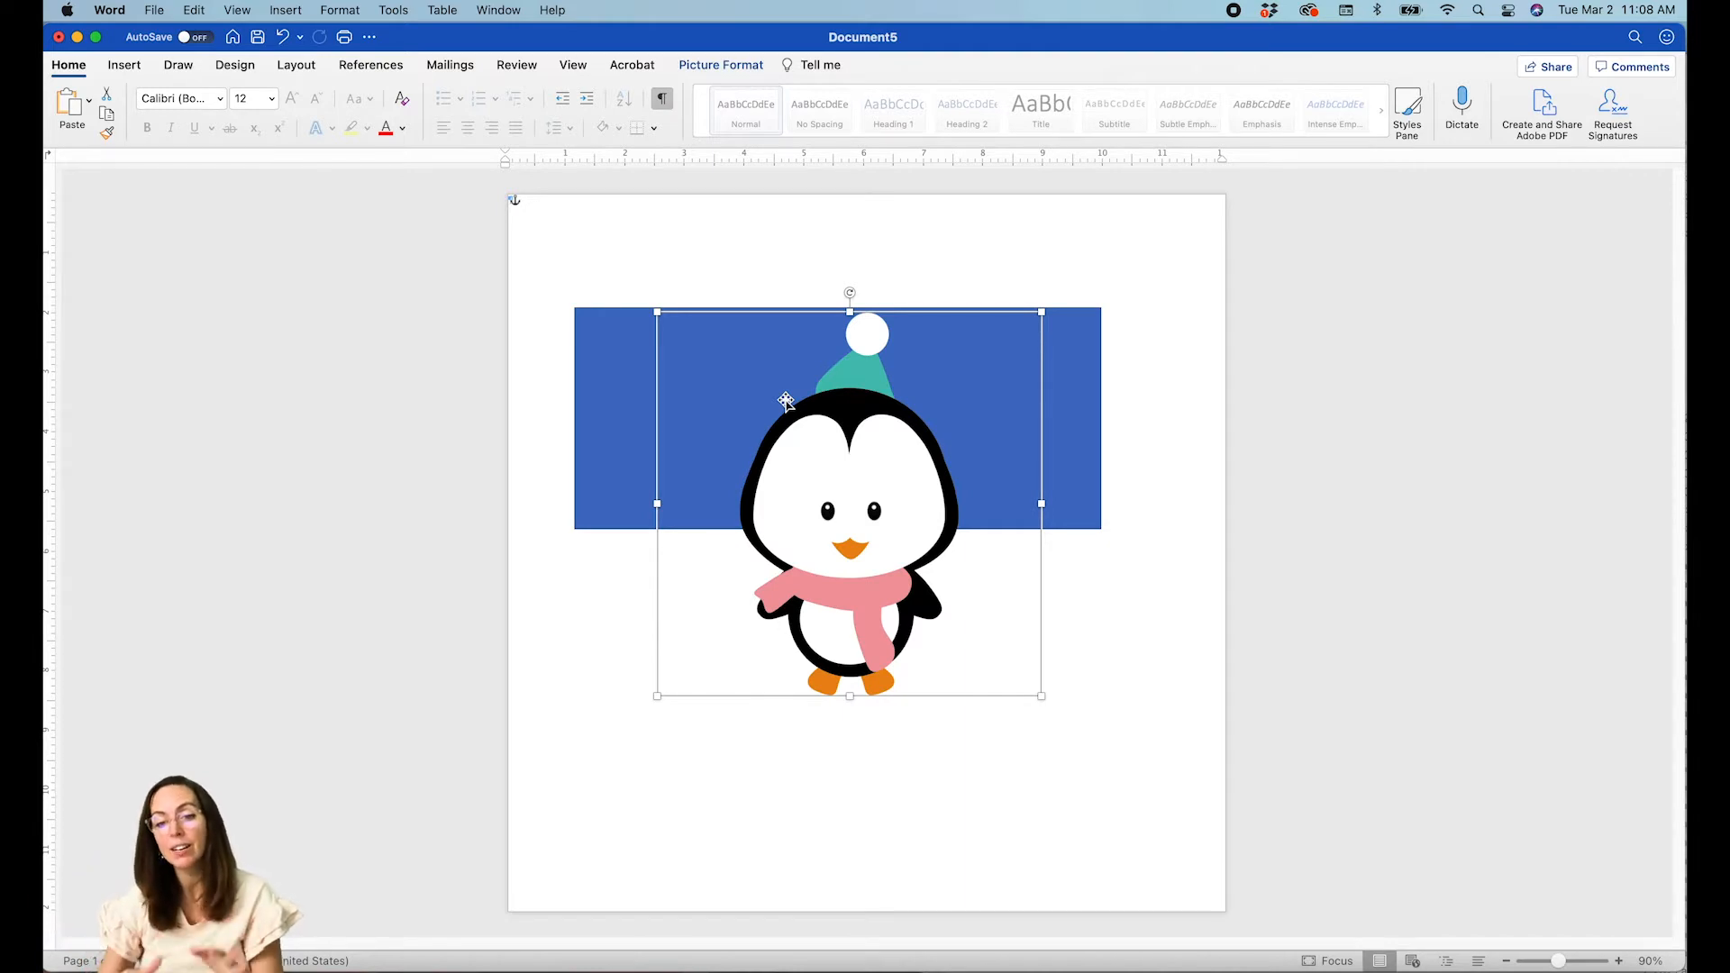
click(1072, 401)
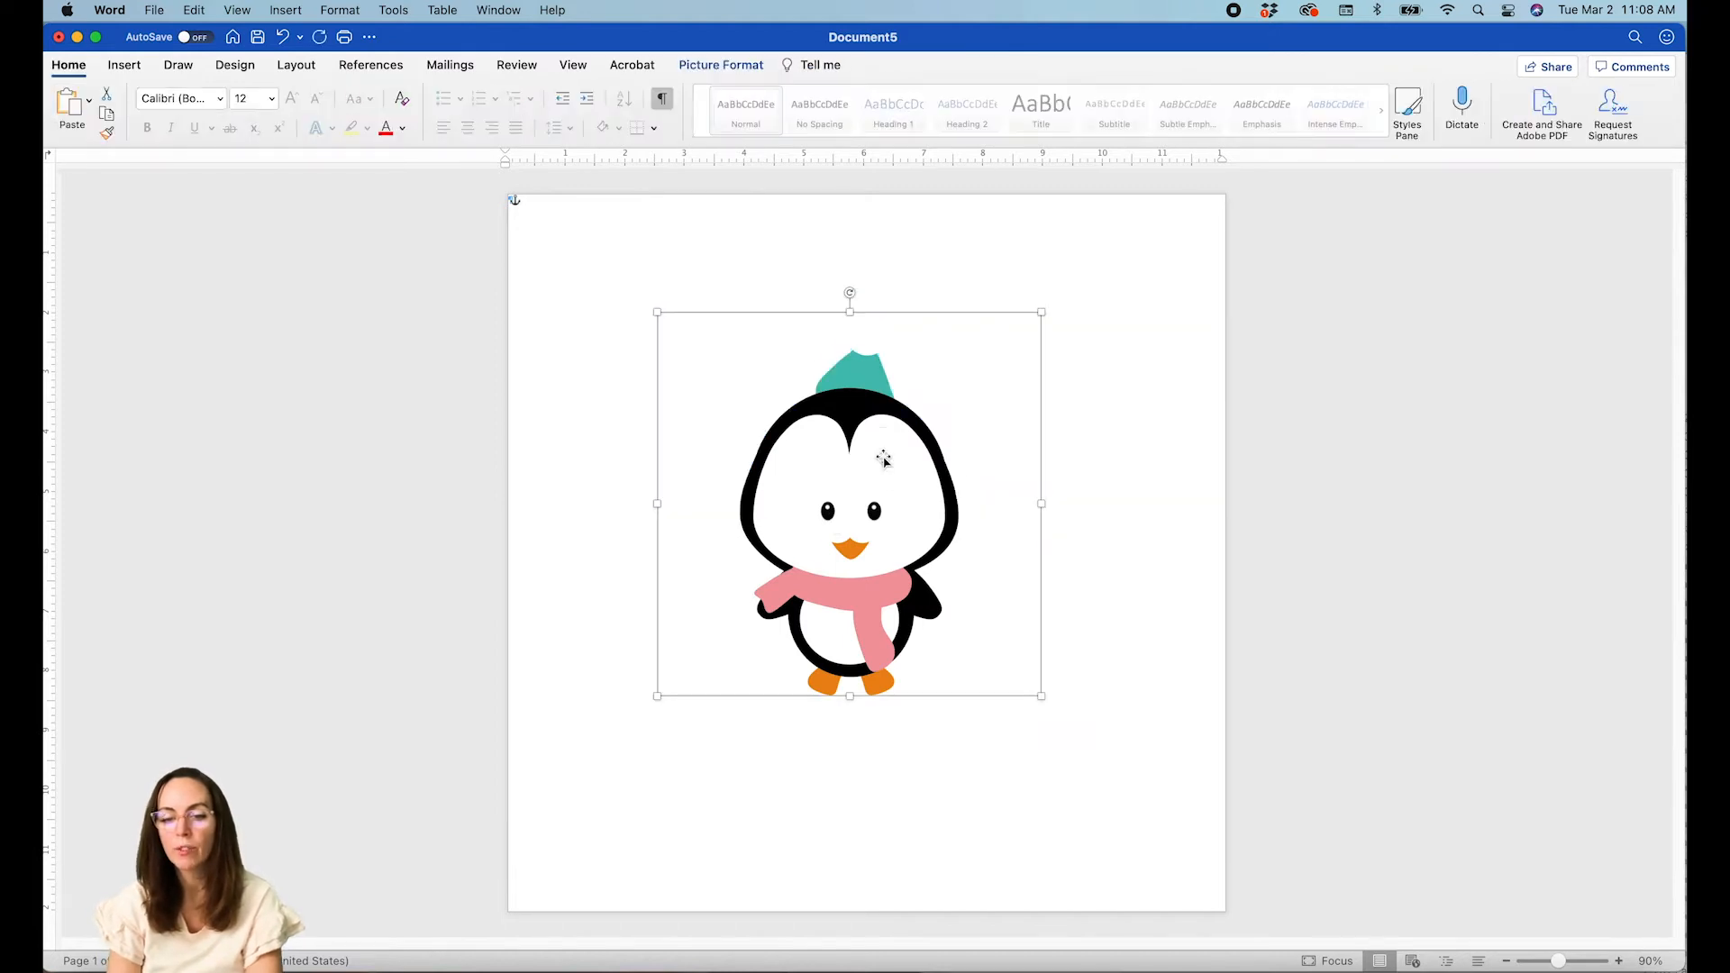
Move the penguin picture to the page's upper-left corner and scale it down slightly.
drag(881, 456, 756, 359)
drag(916, 596, 855, 553)
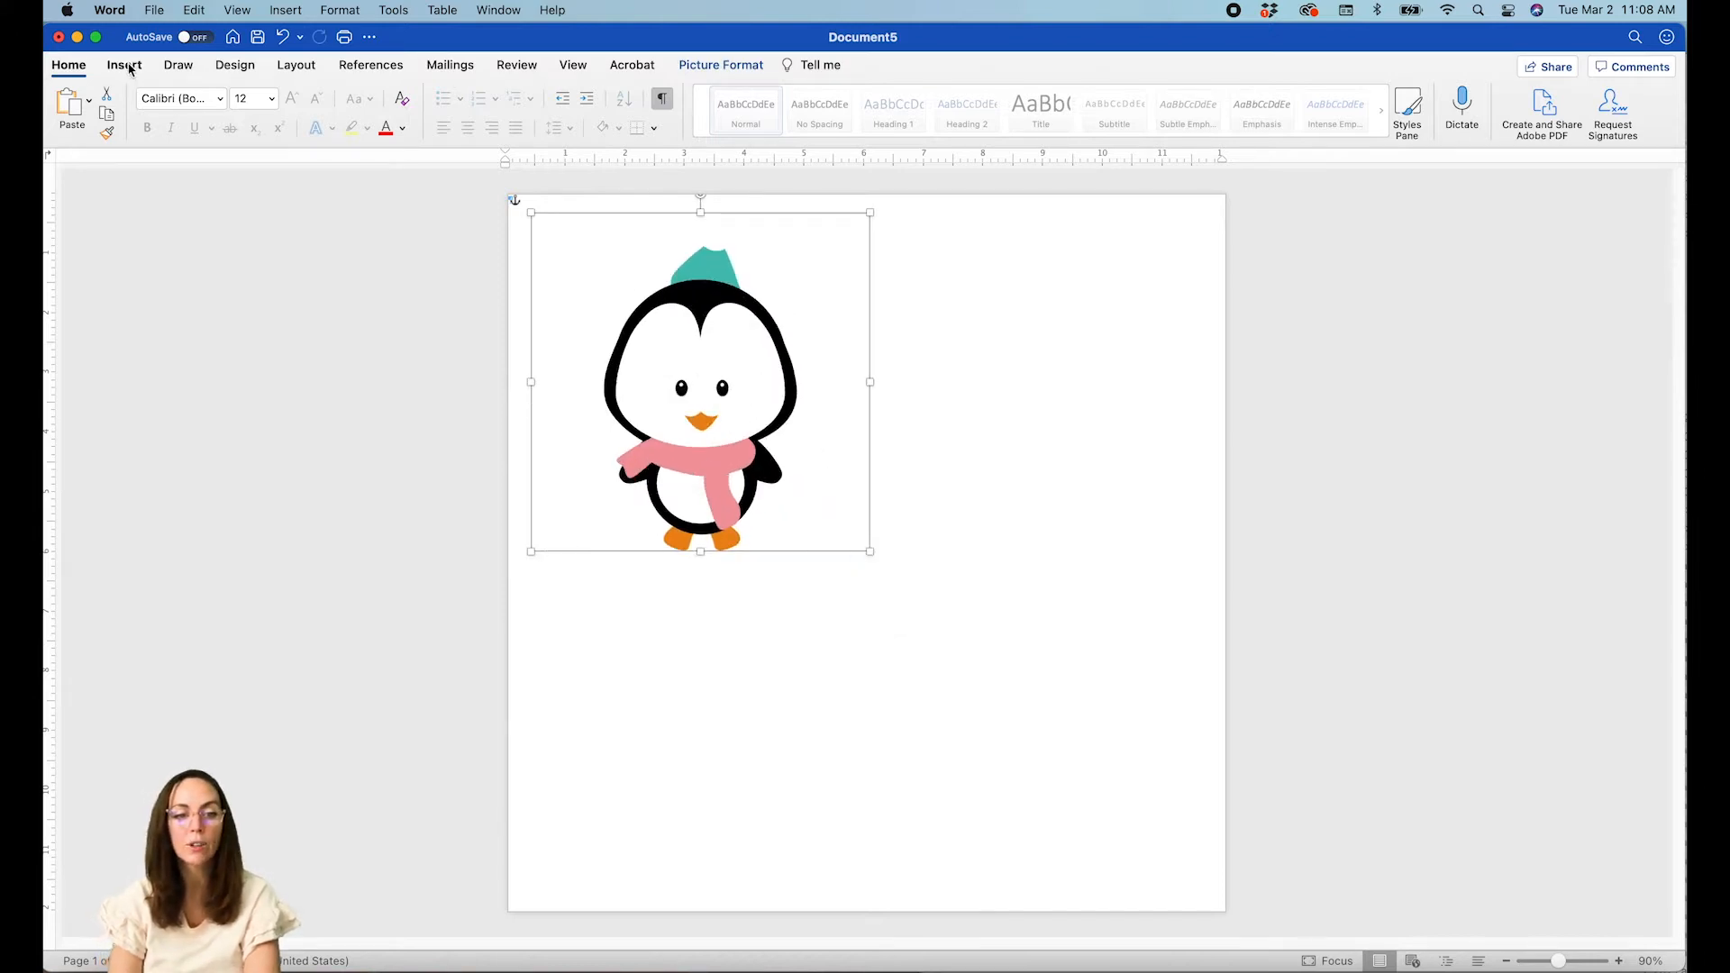
Show the Selection Pane listing the page's objects.
click(297, 65)
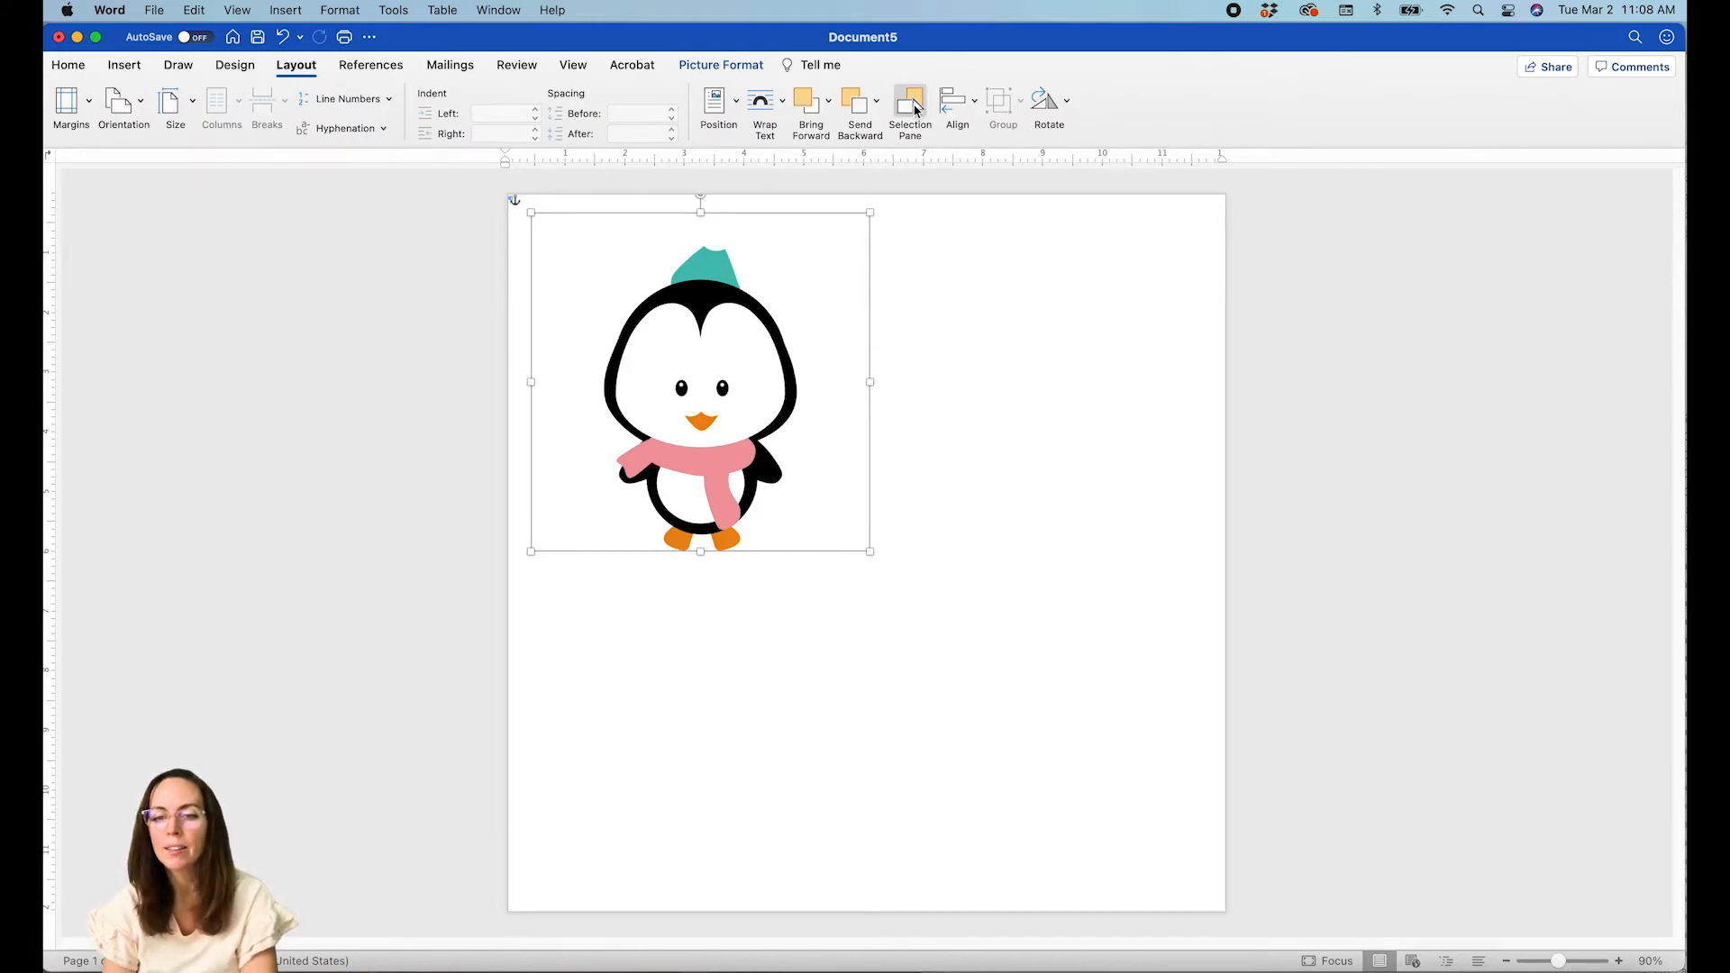
click(914, 110)
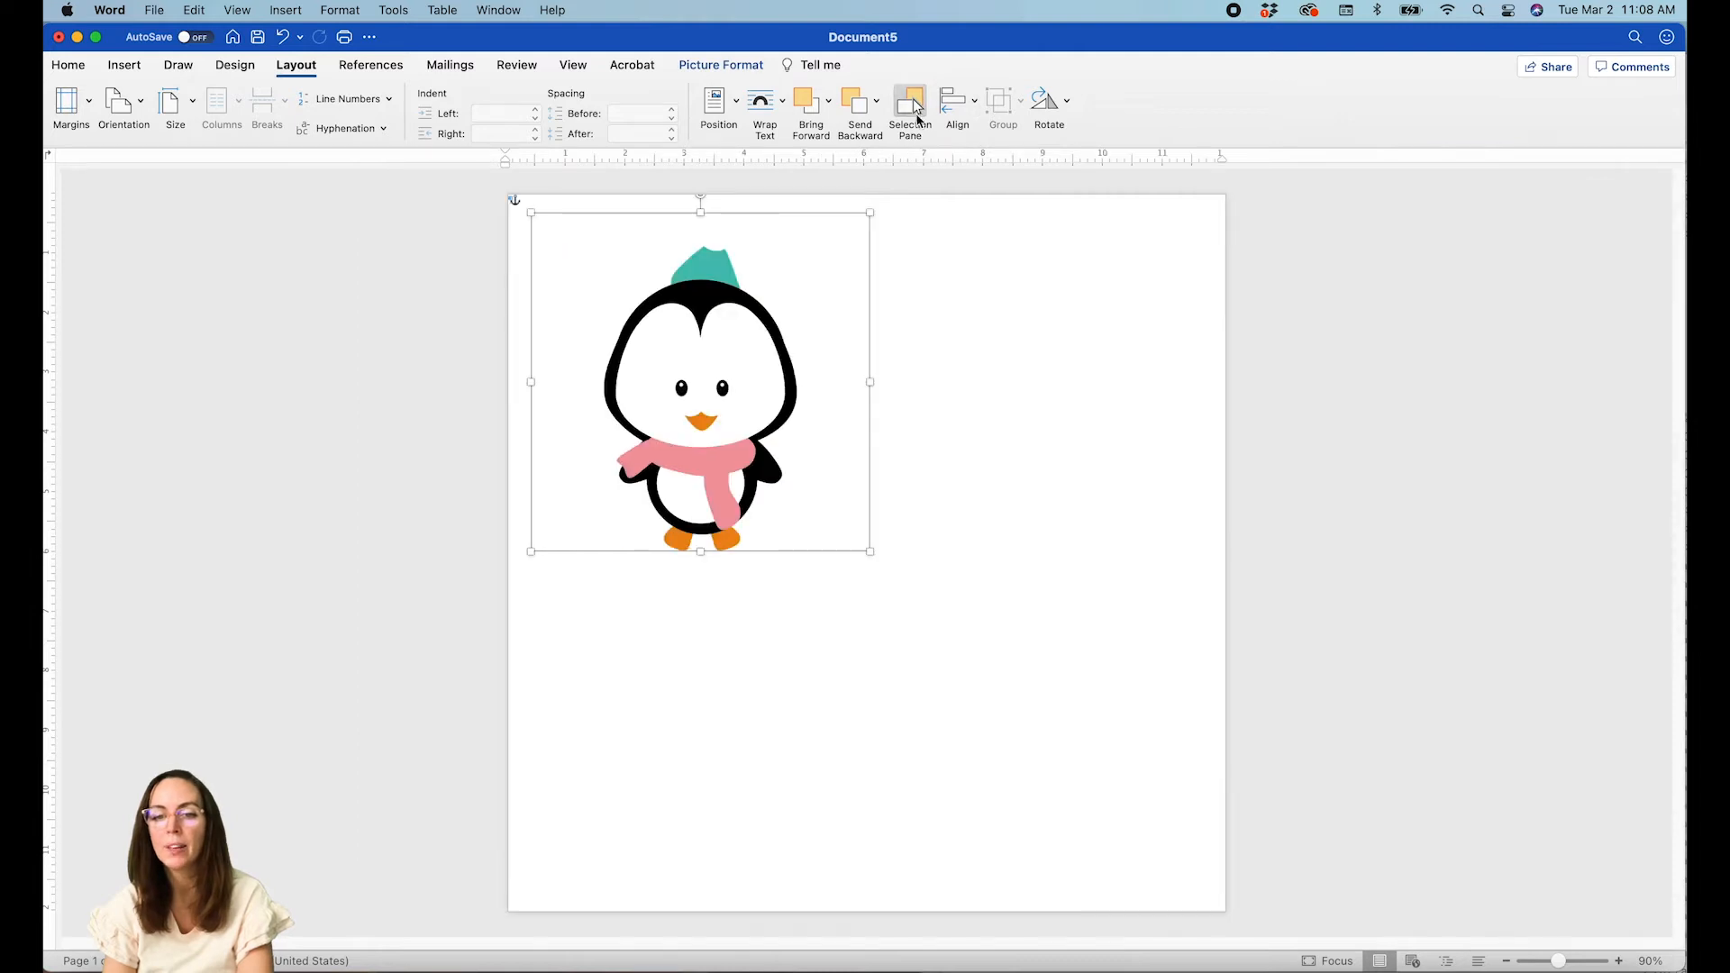
click(908, 106)
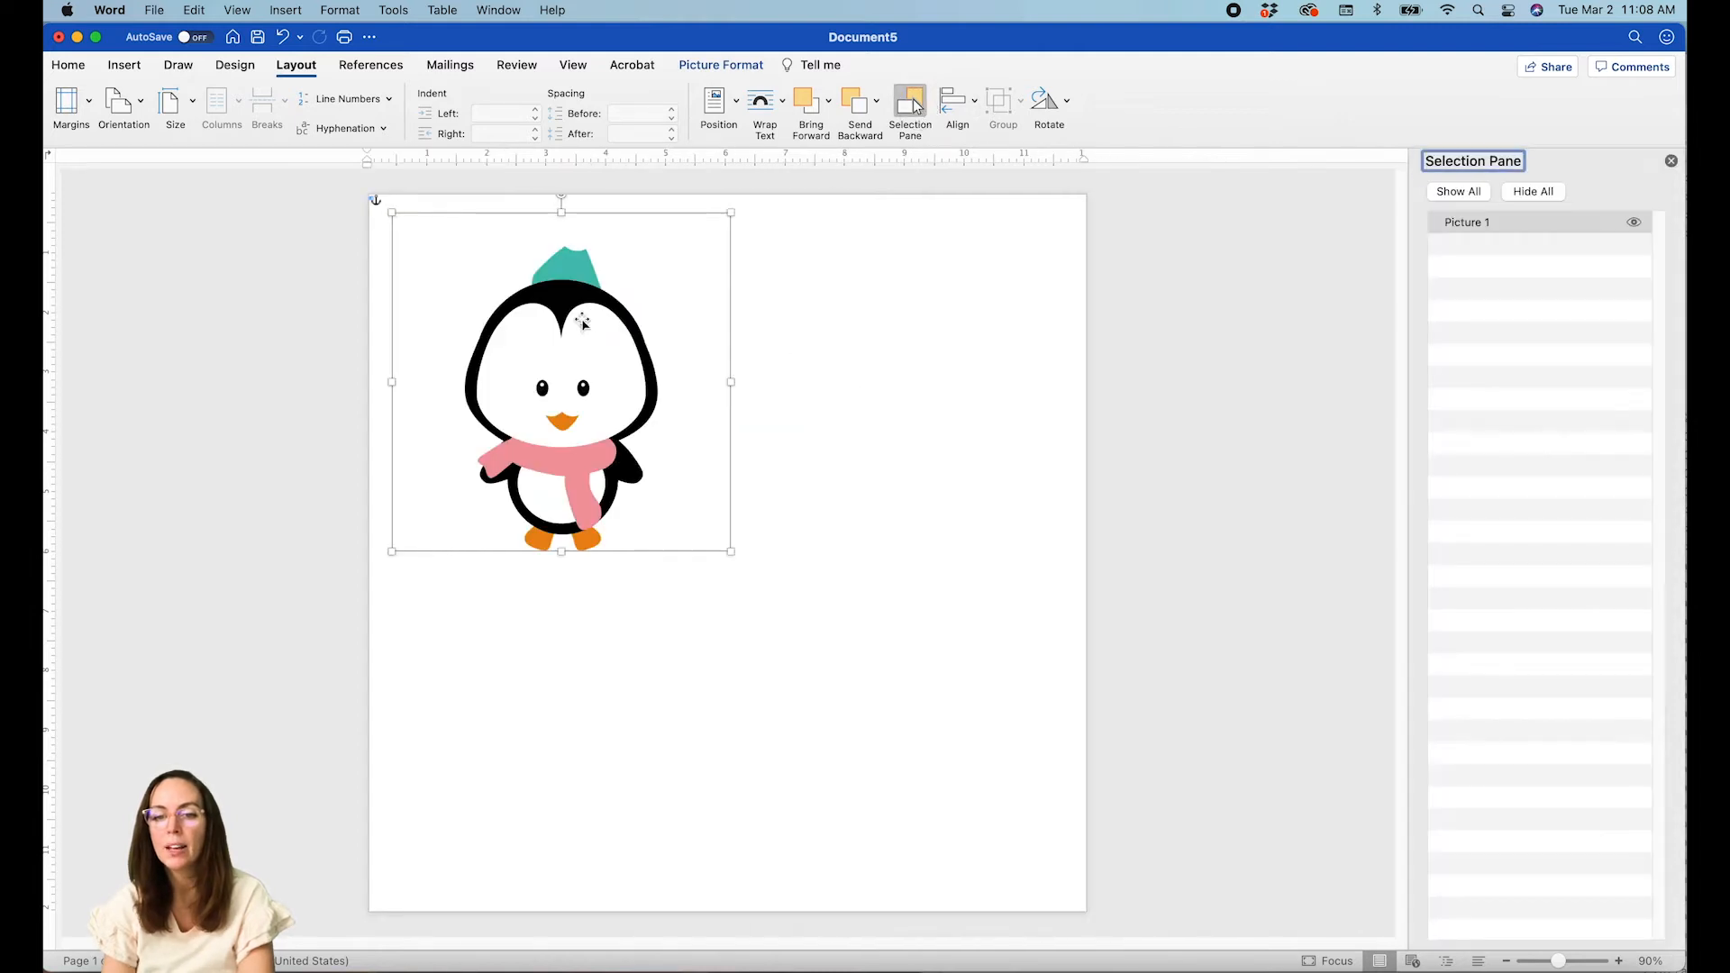
Cut the penguin picture from the page to the clipboard.
click(583, 315)
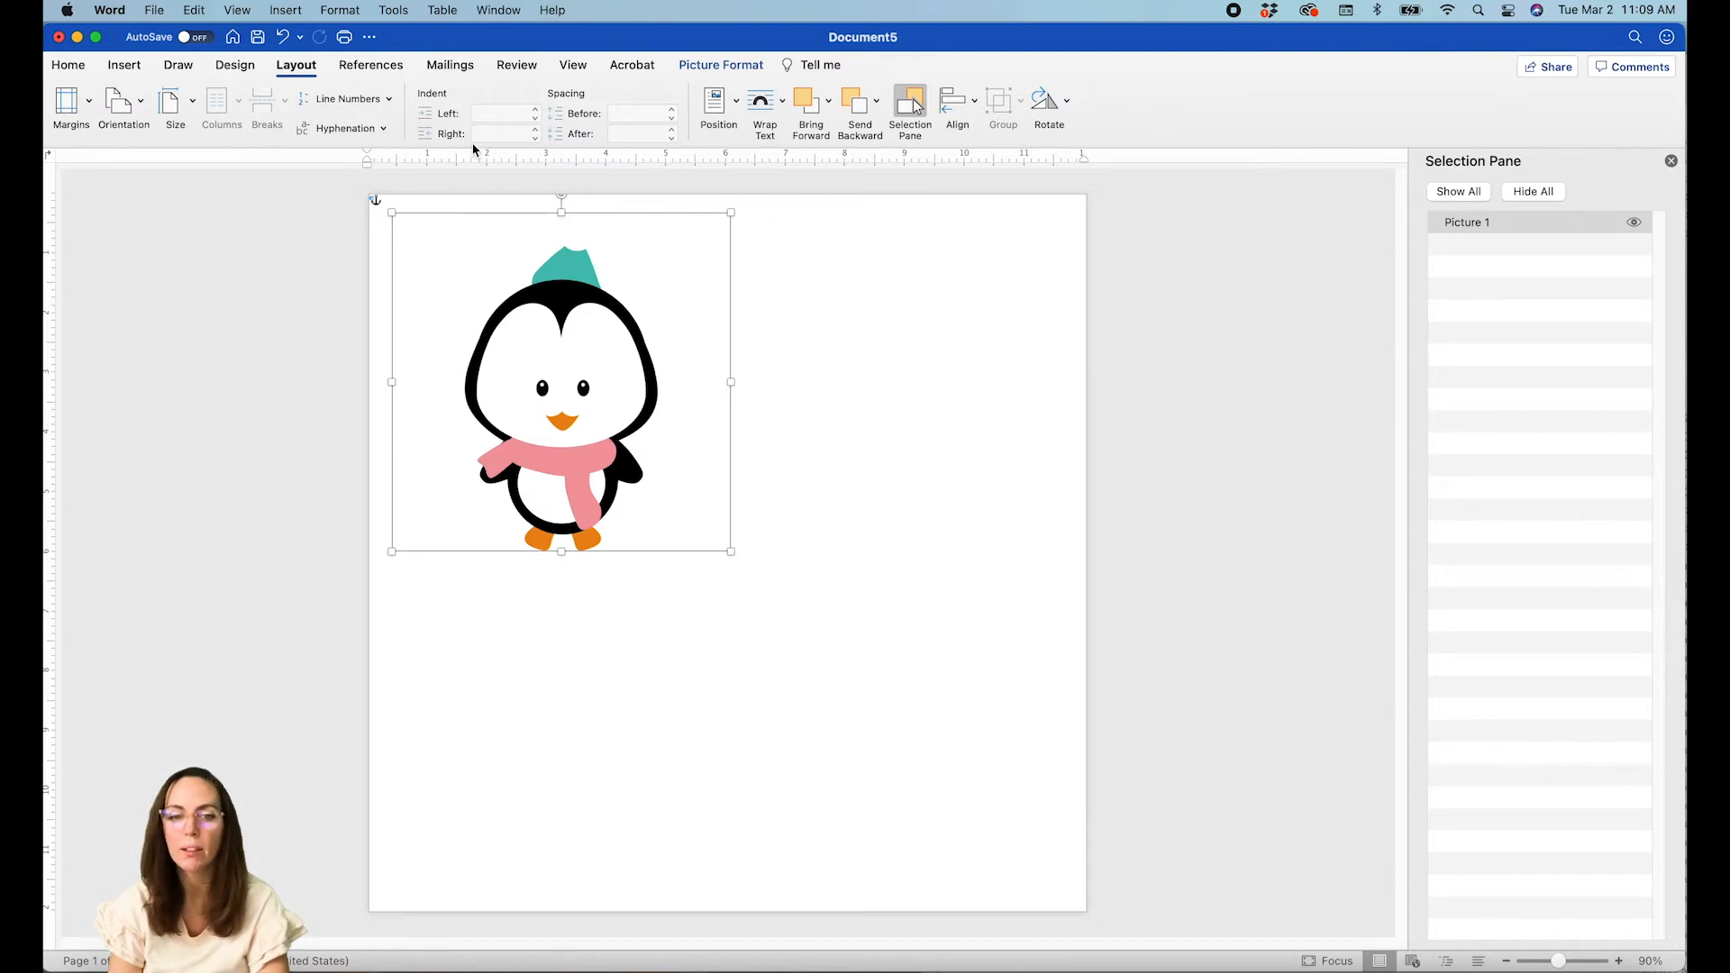
click(549, 273)
click(550, 273)
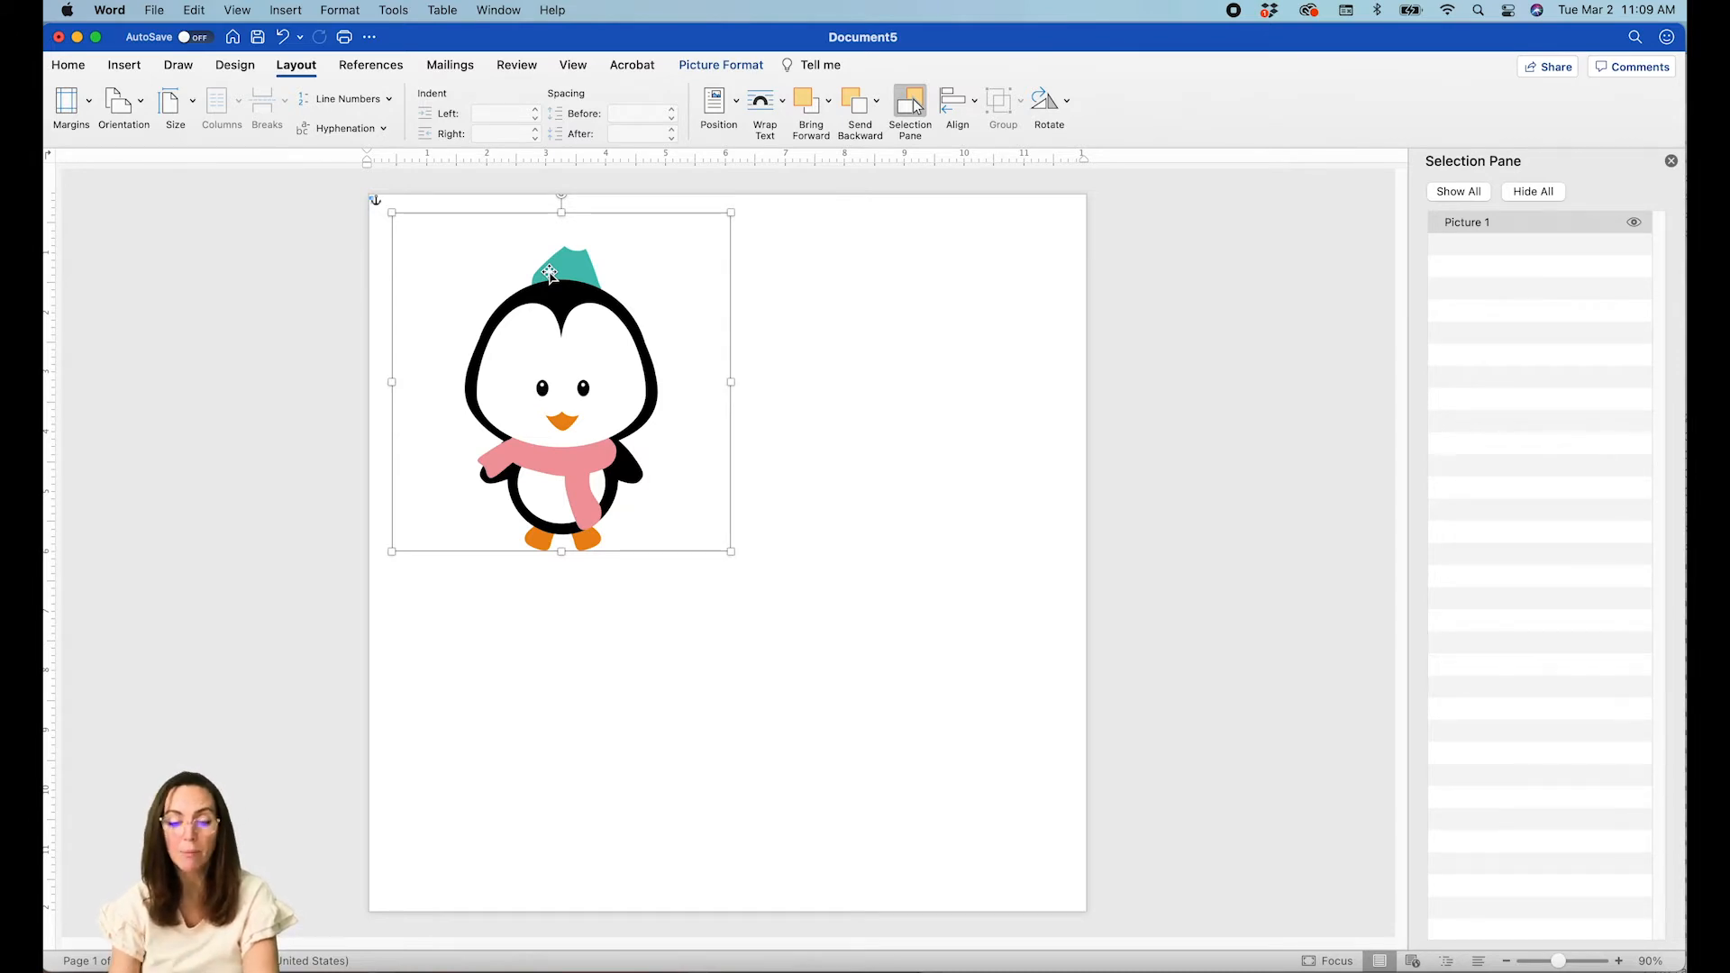
click(205, 11)
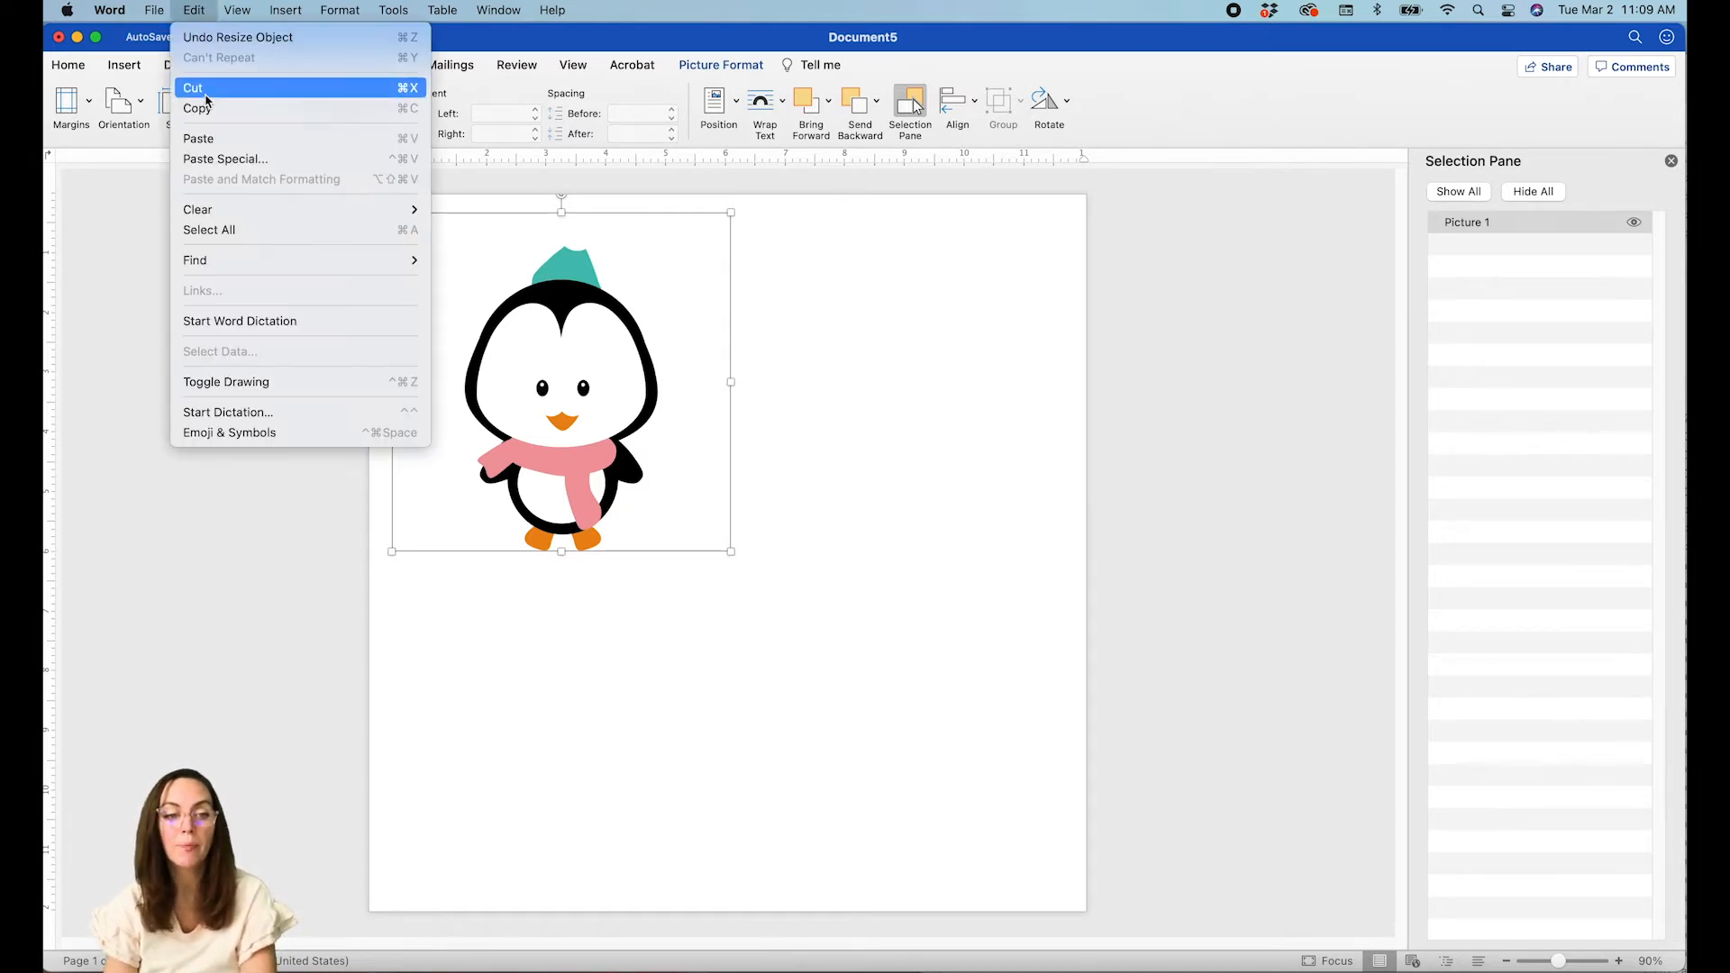
click(410, 88)
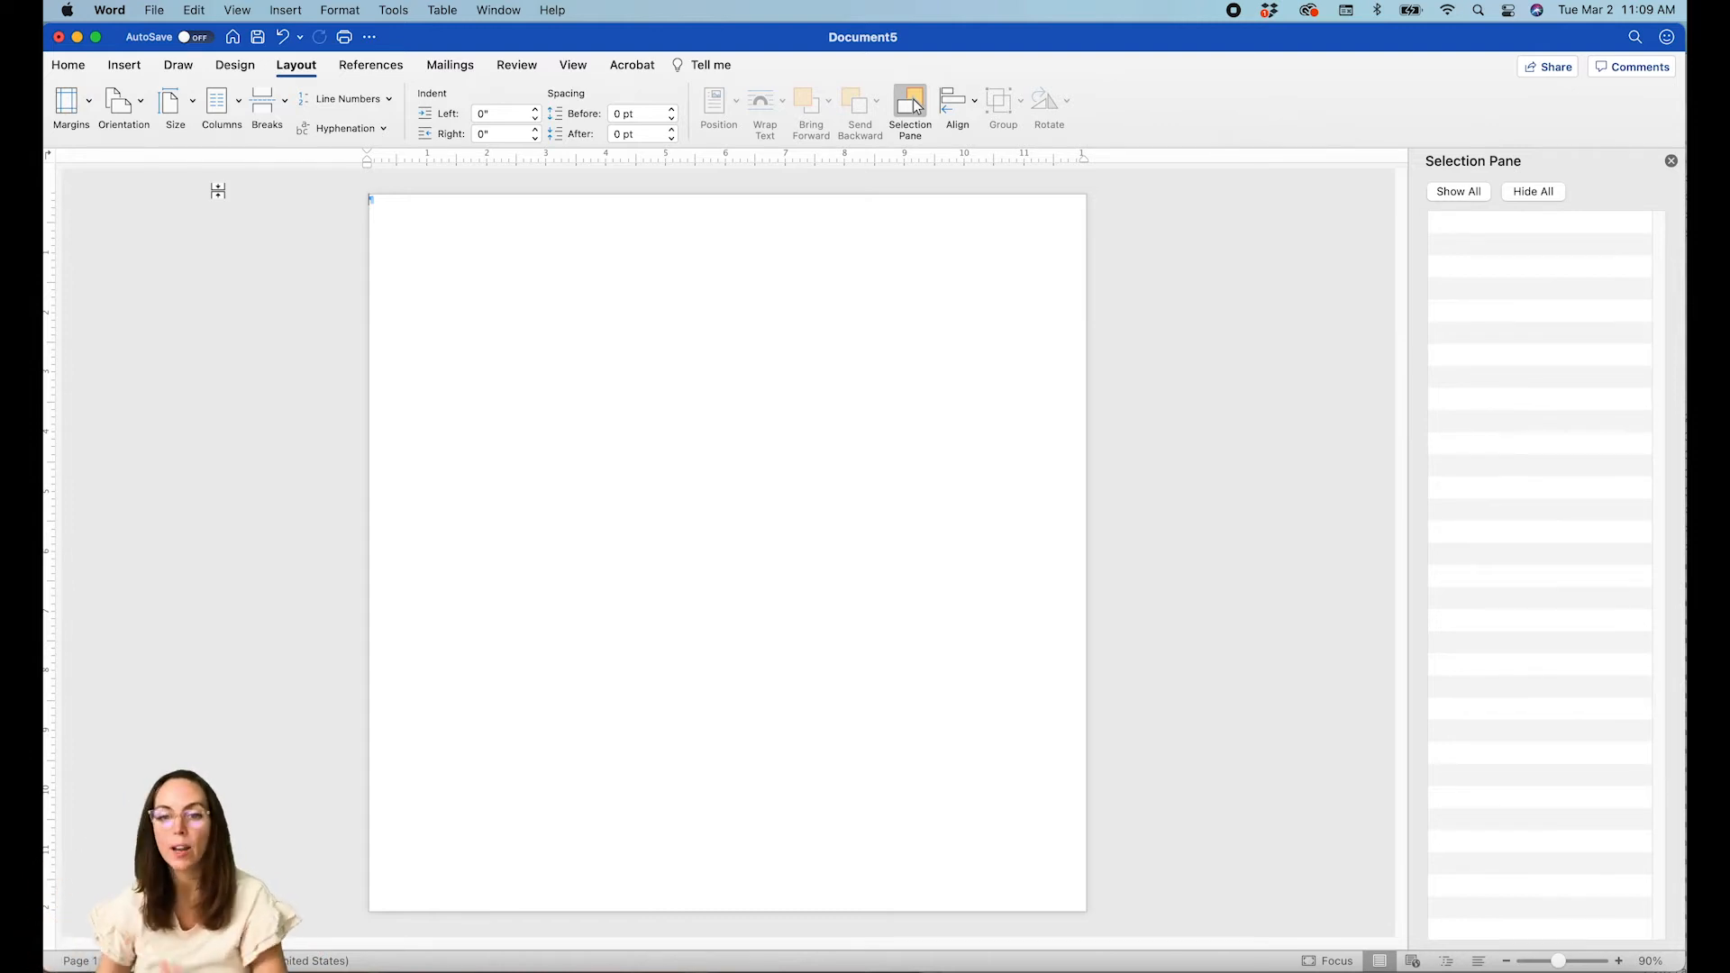
Draw a rectangle shape about 12 inches wide and 11.94 inches high covering the whole page.
click(129, 67)
click(309, 99)
click(458, 157)
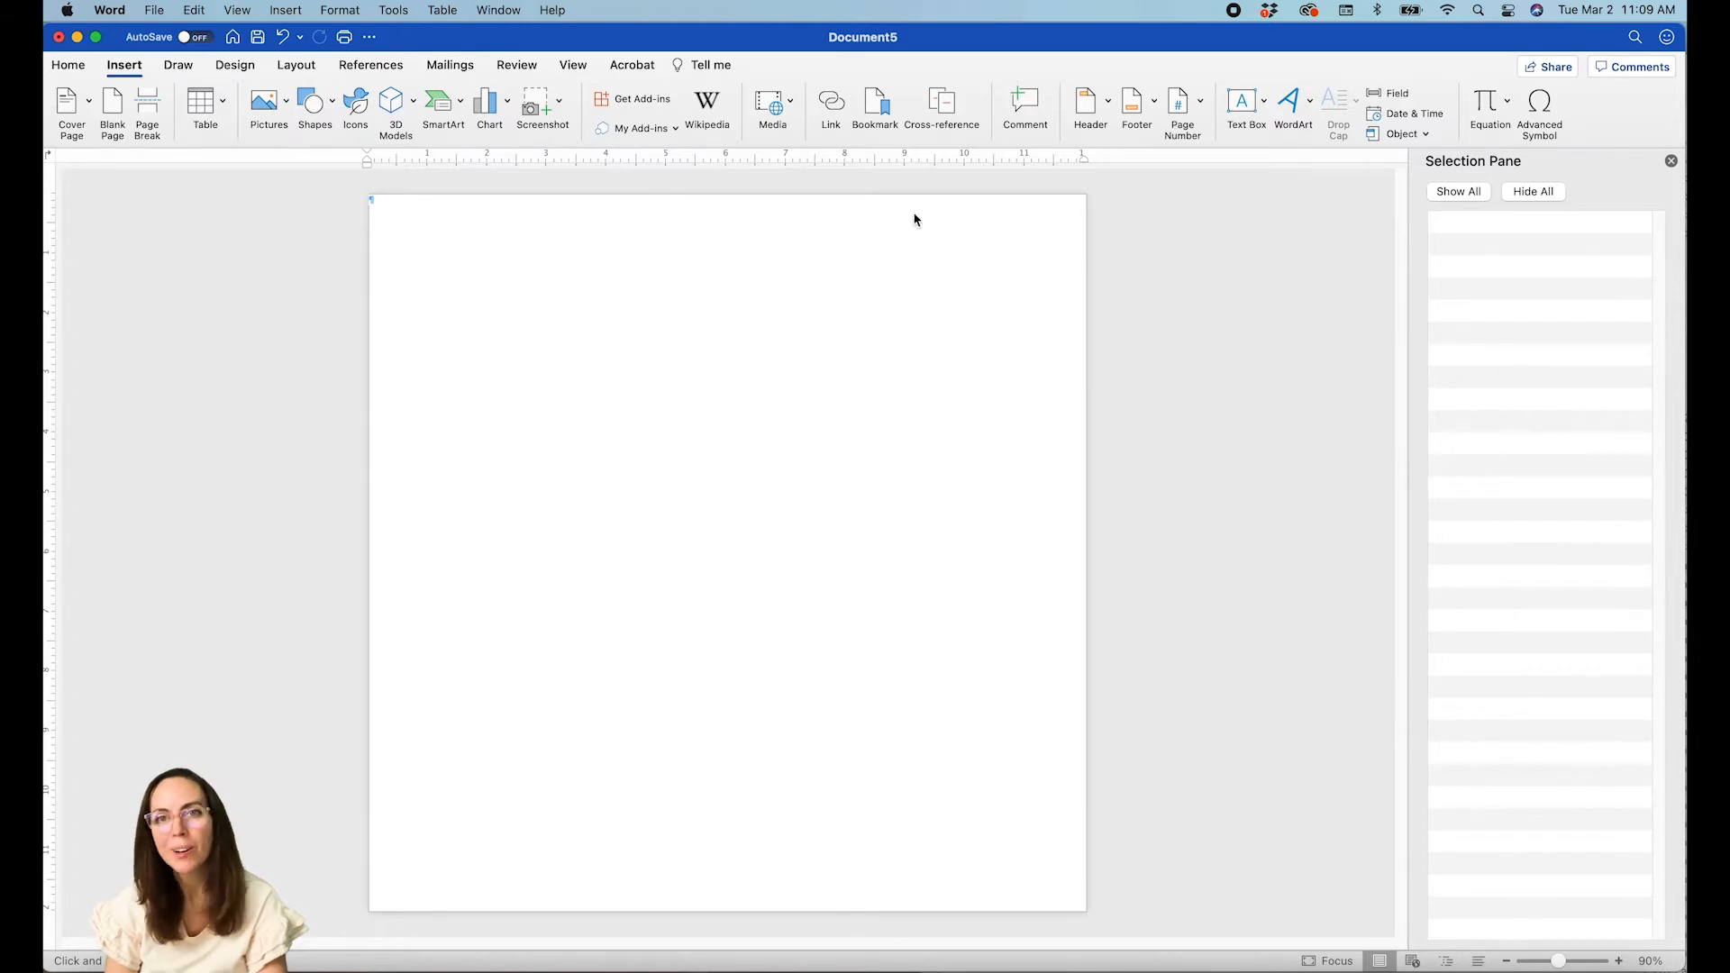
click(1089, 202)
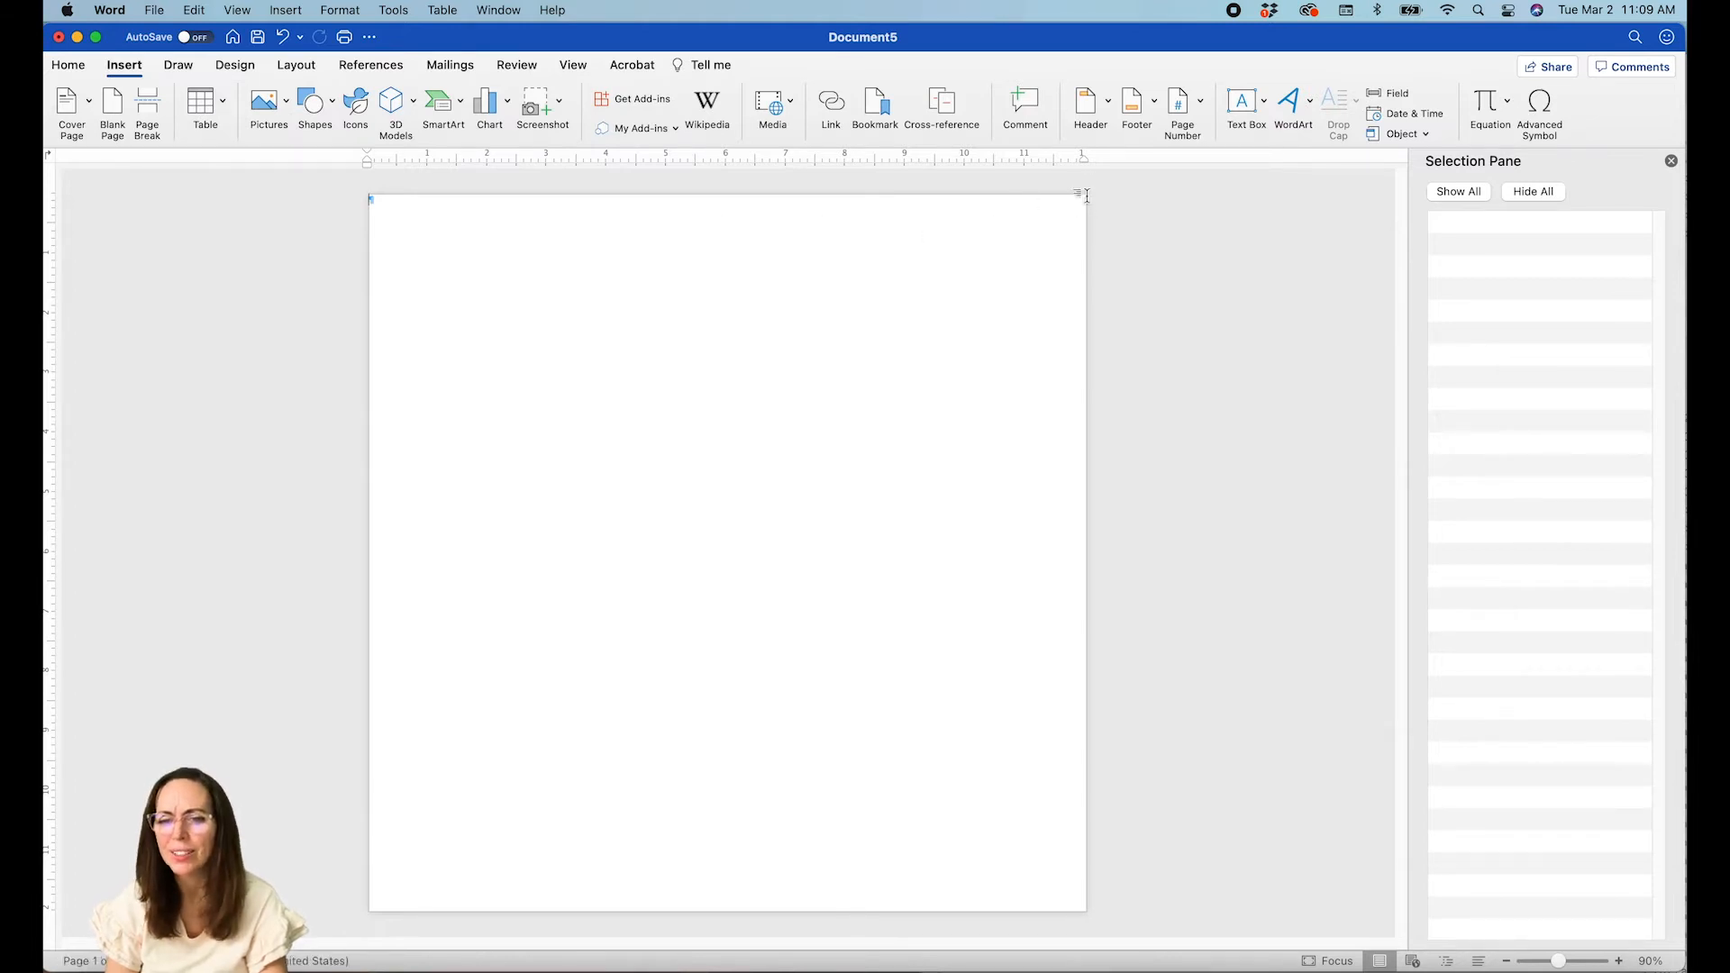
click(313, 101)
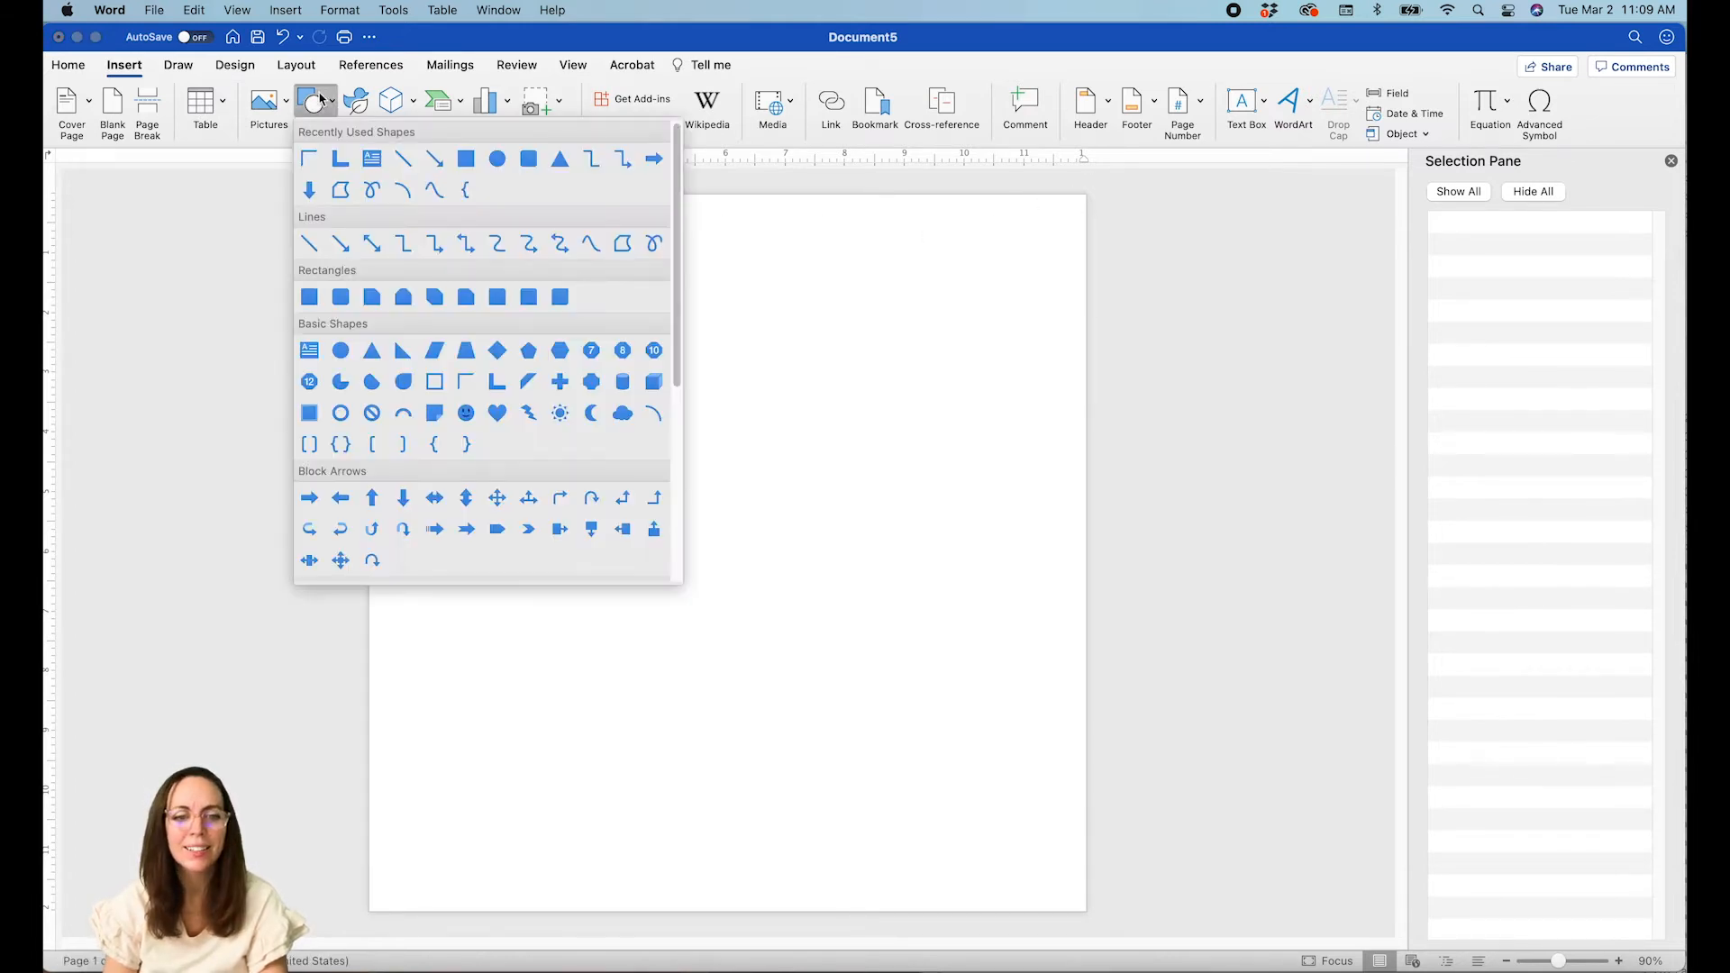
click(448, 159)
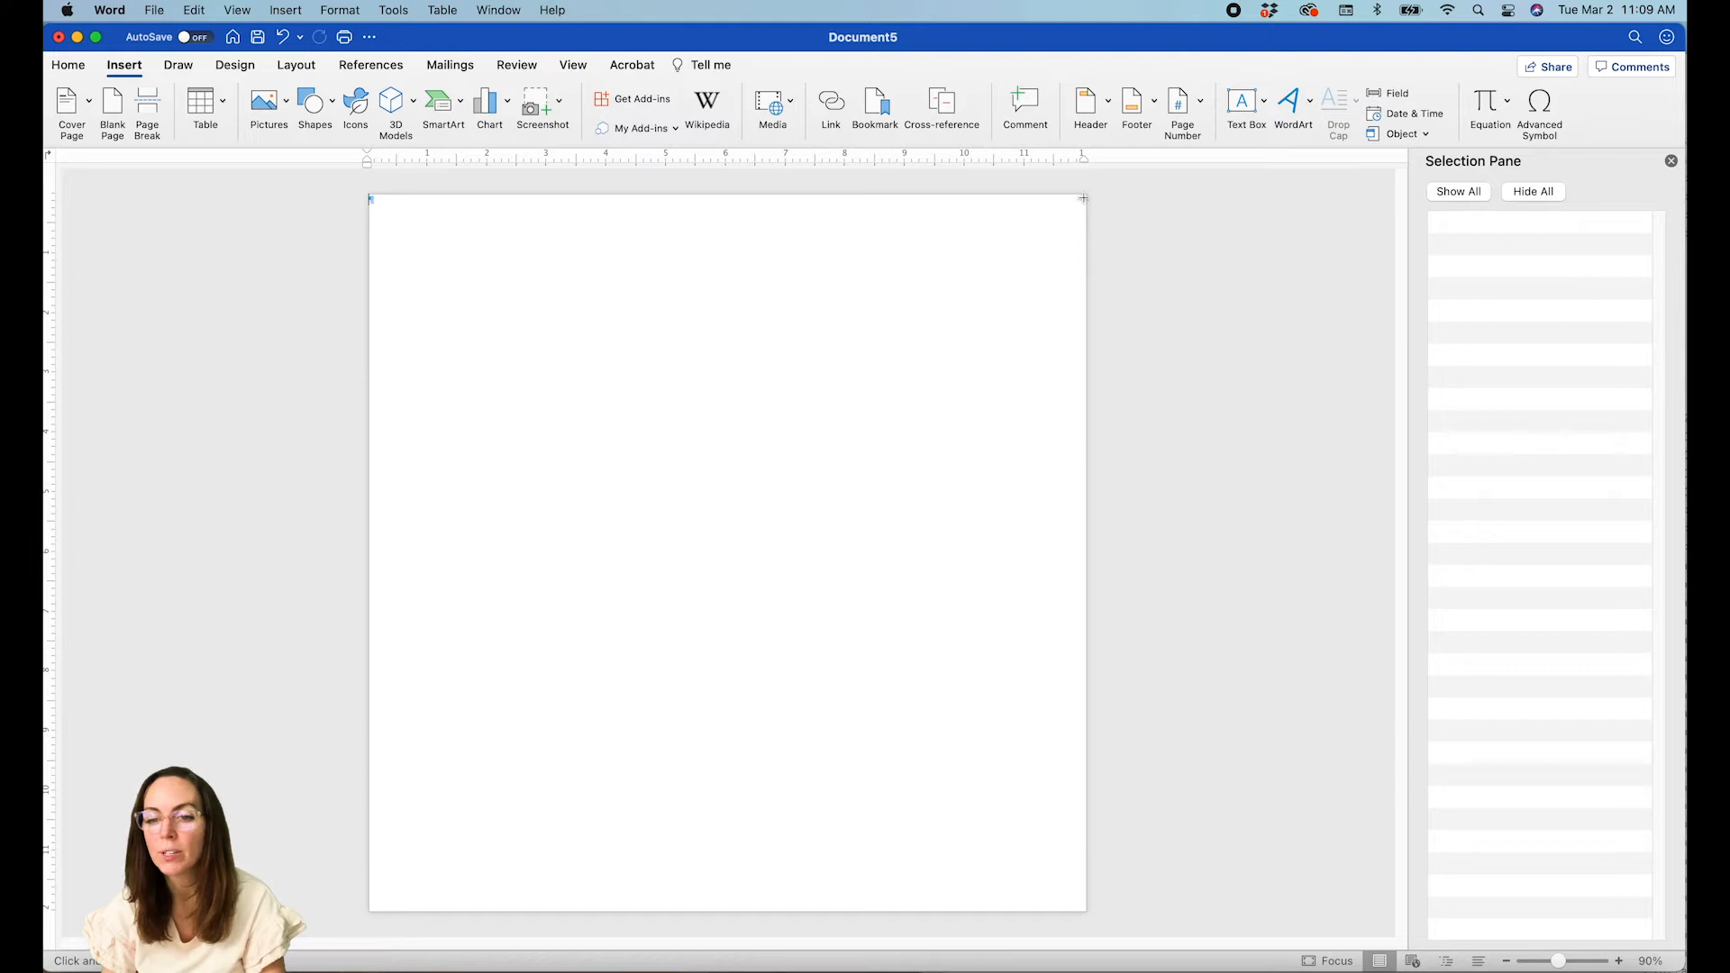
drag(1086, 196, 367, 909)
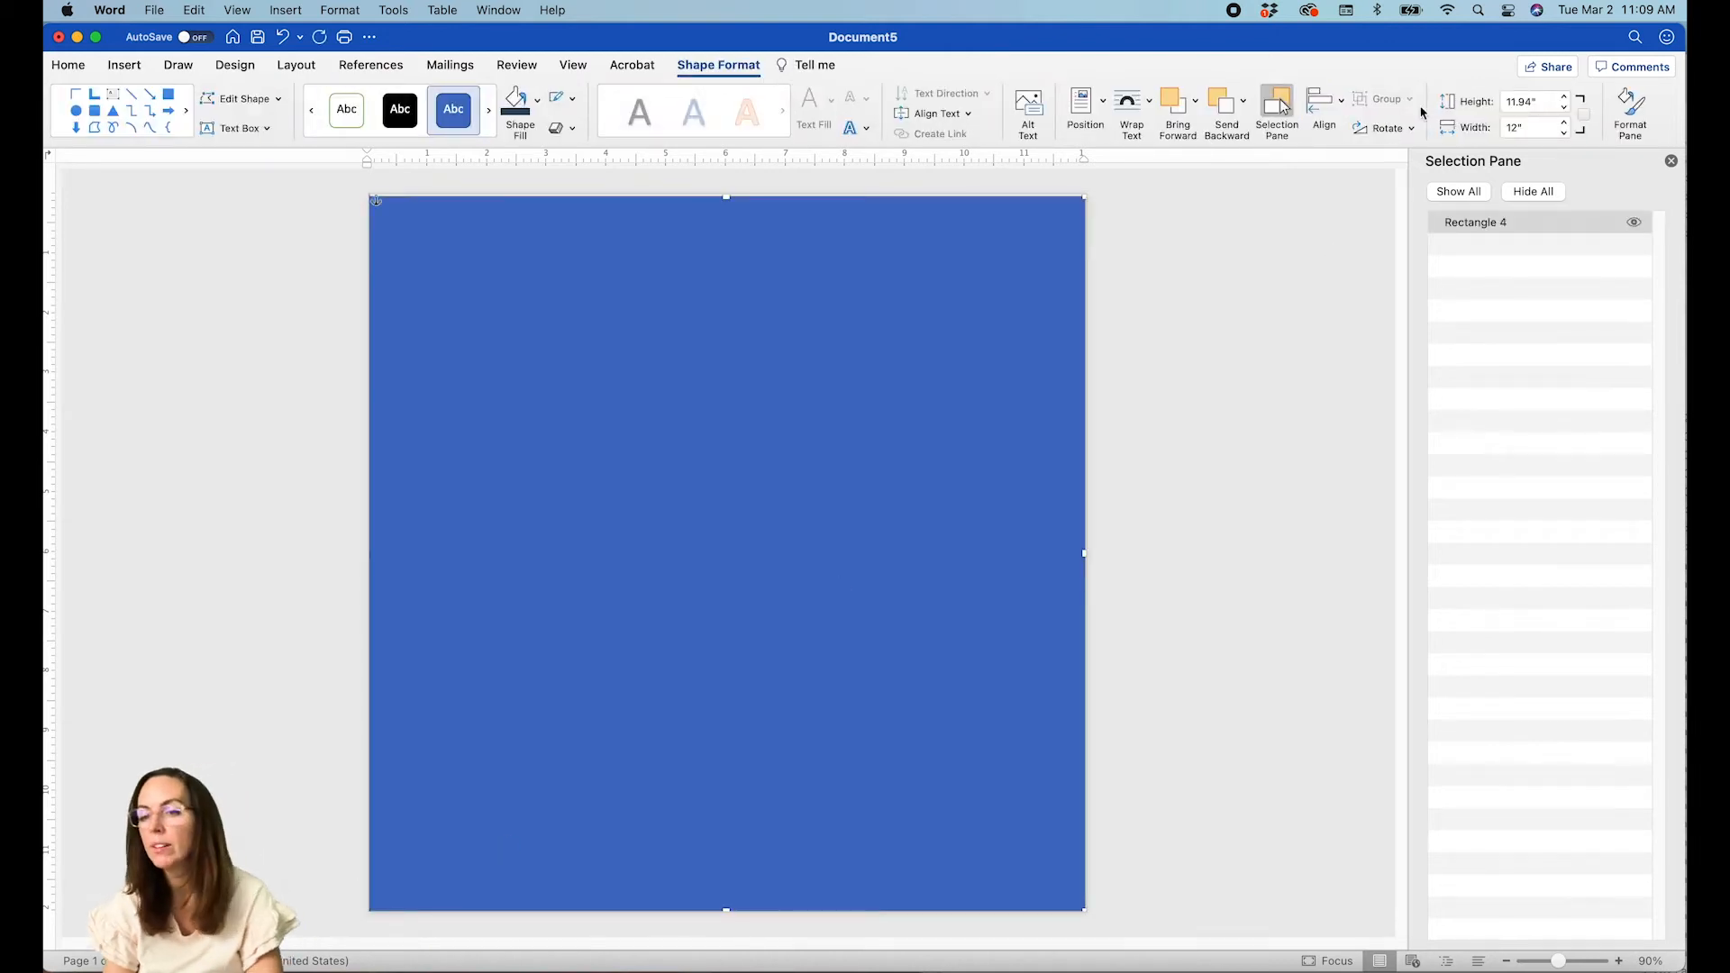
Set the rectangle's height to 12 inches and align it to the center and middle of the page.
click(1532, 100)
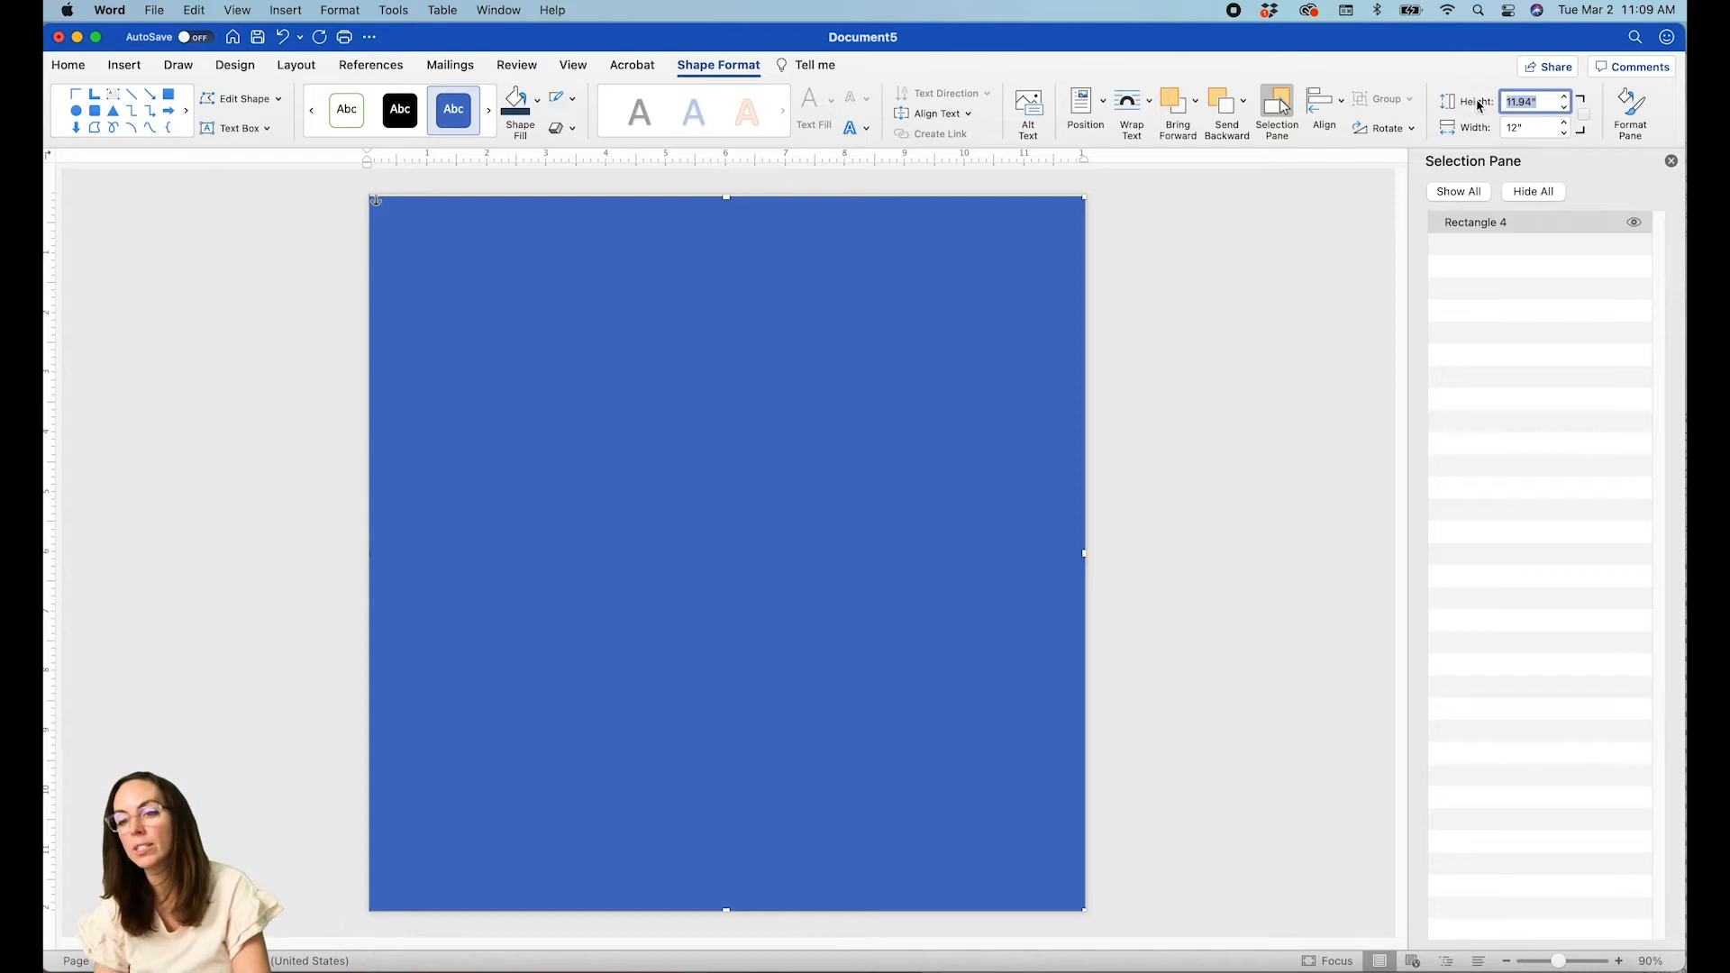
text(12)
key(Return)
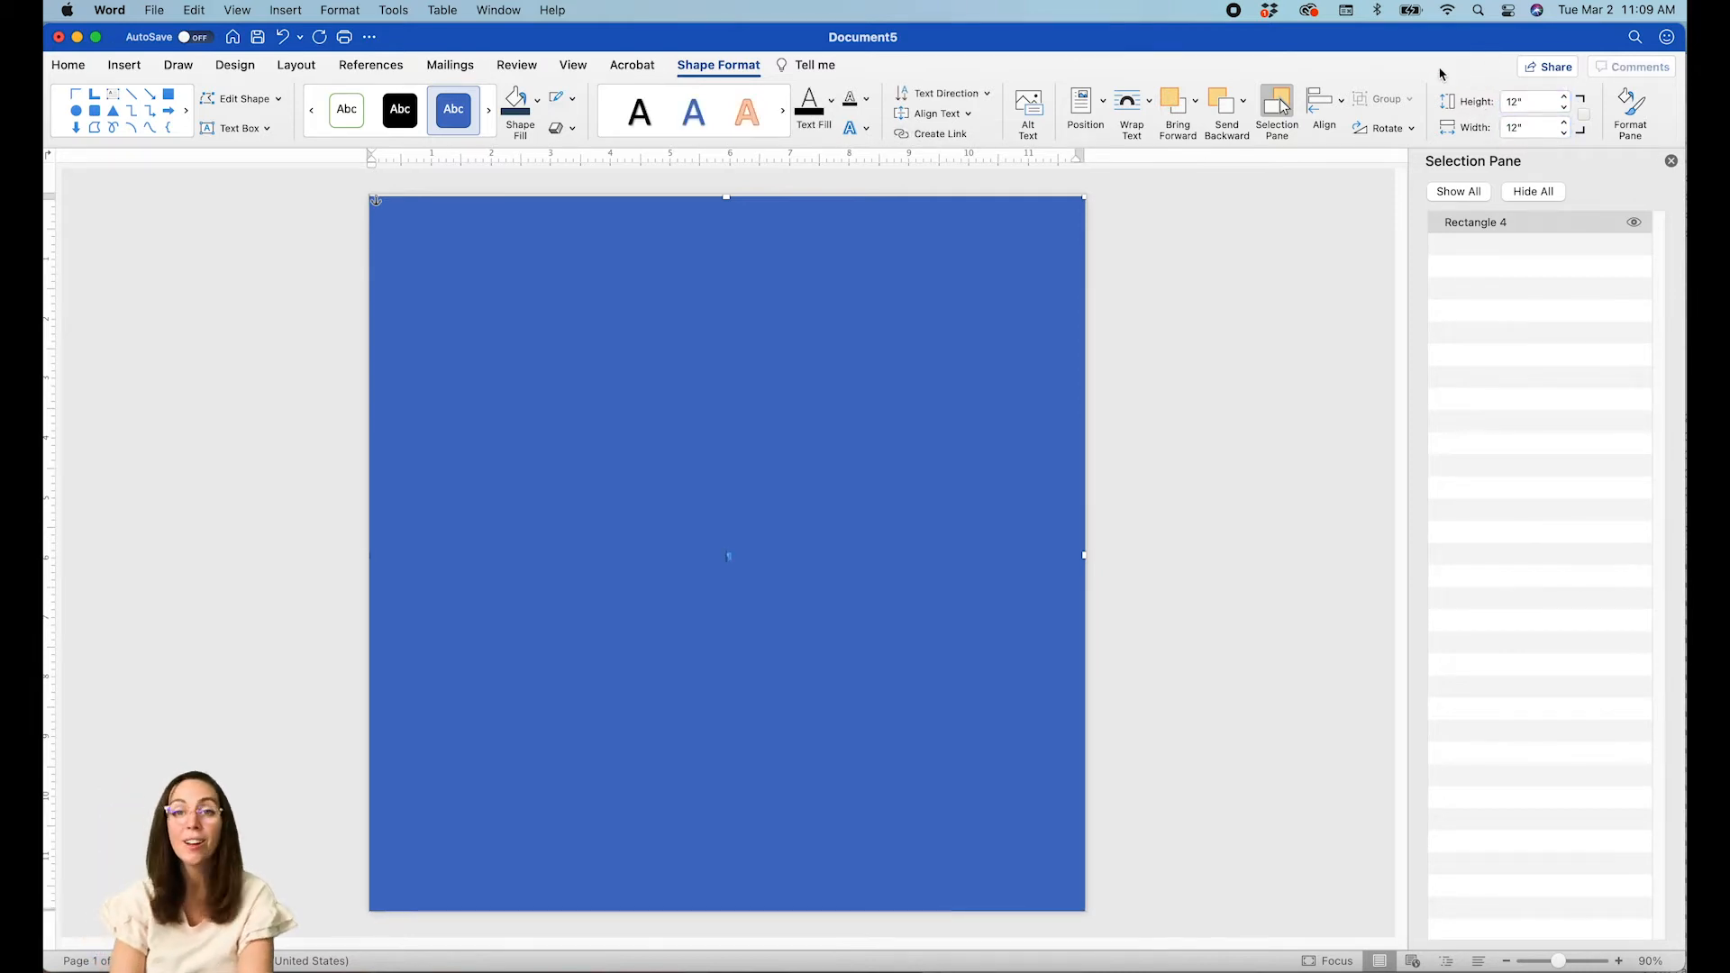
click(1331, 102)
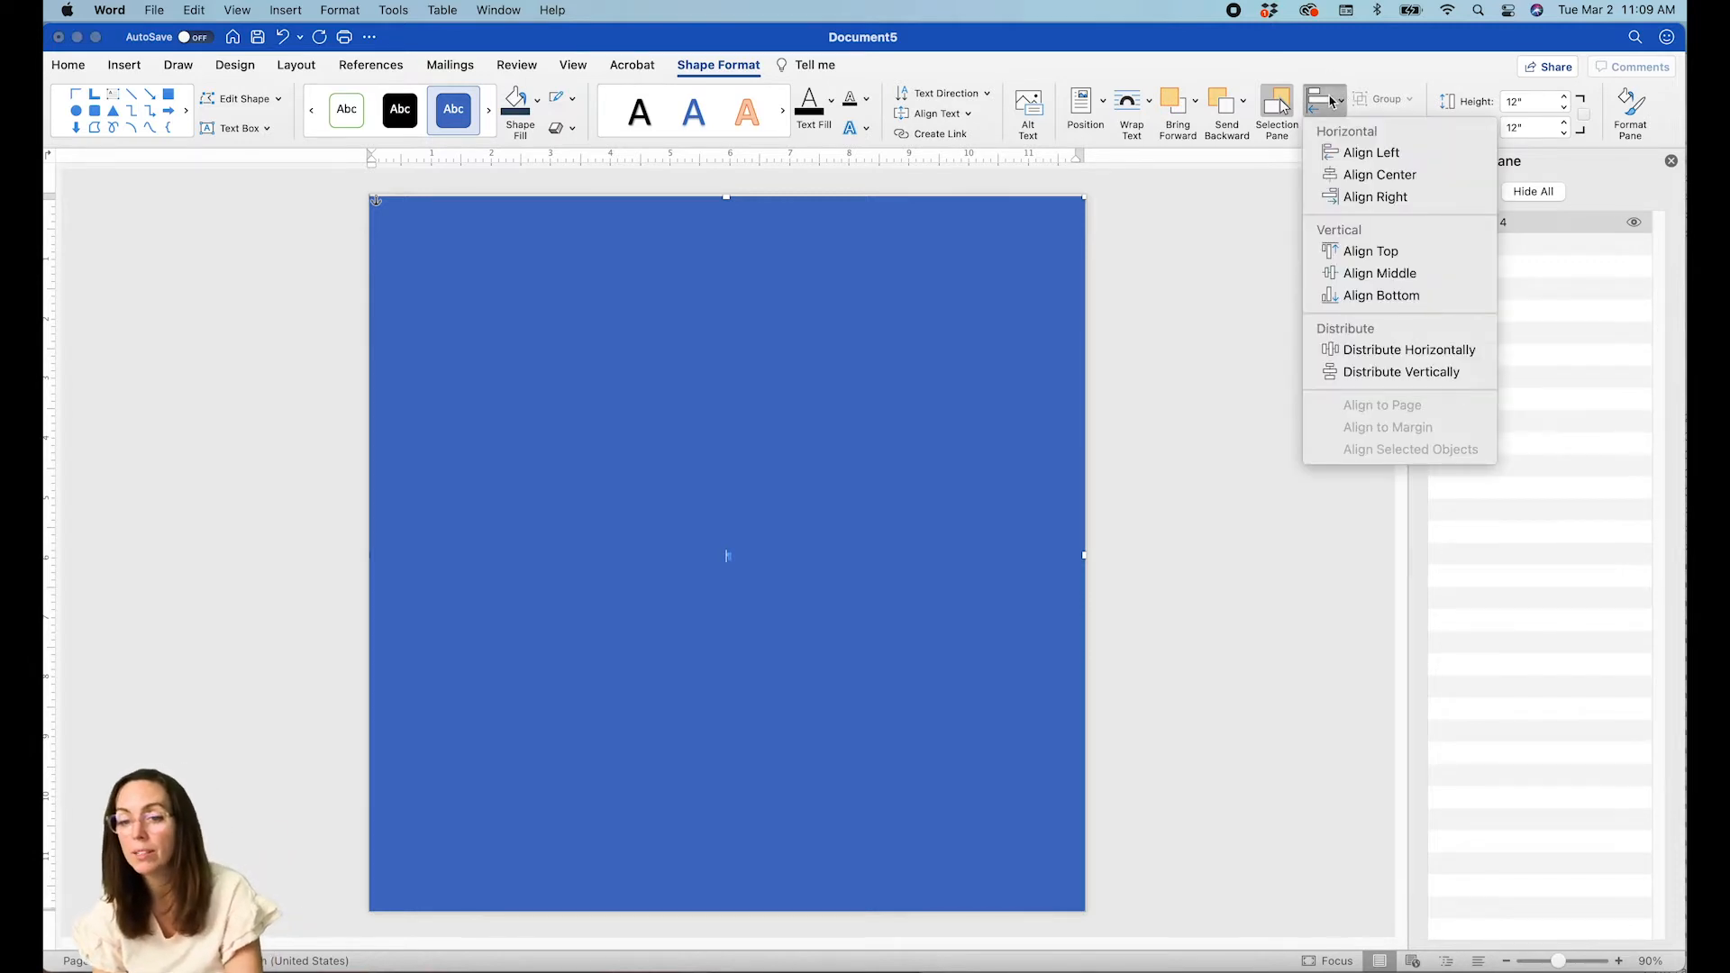
click(1335, 174)
click(1328, 102)
click(1351, 280)
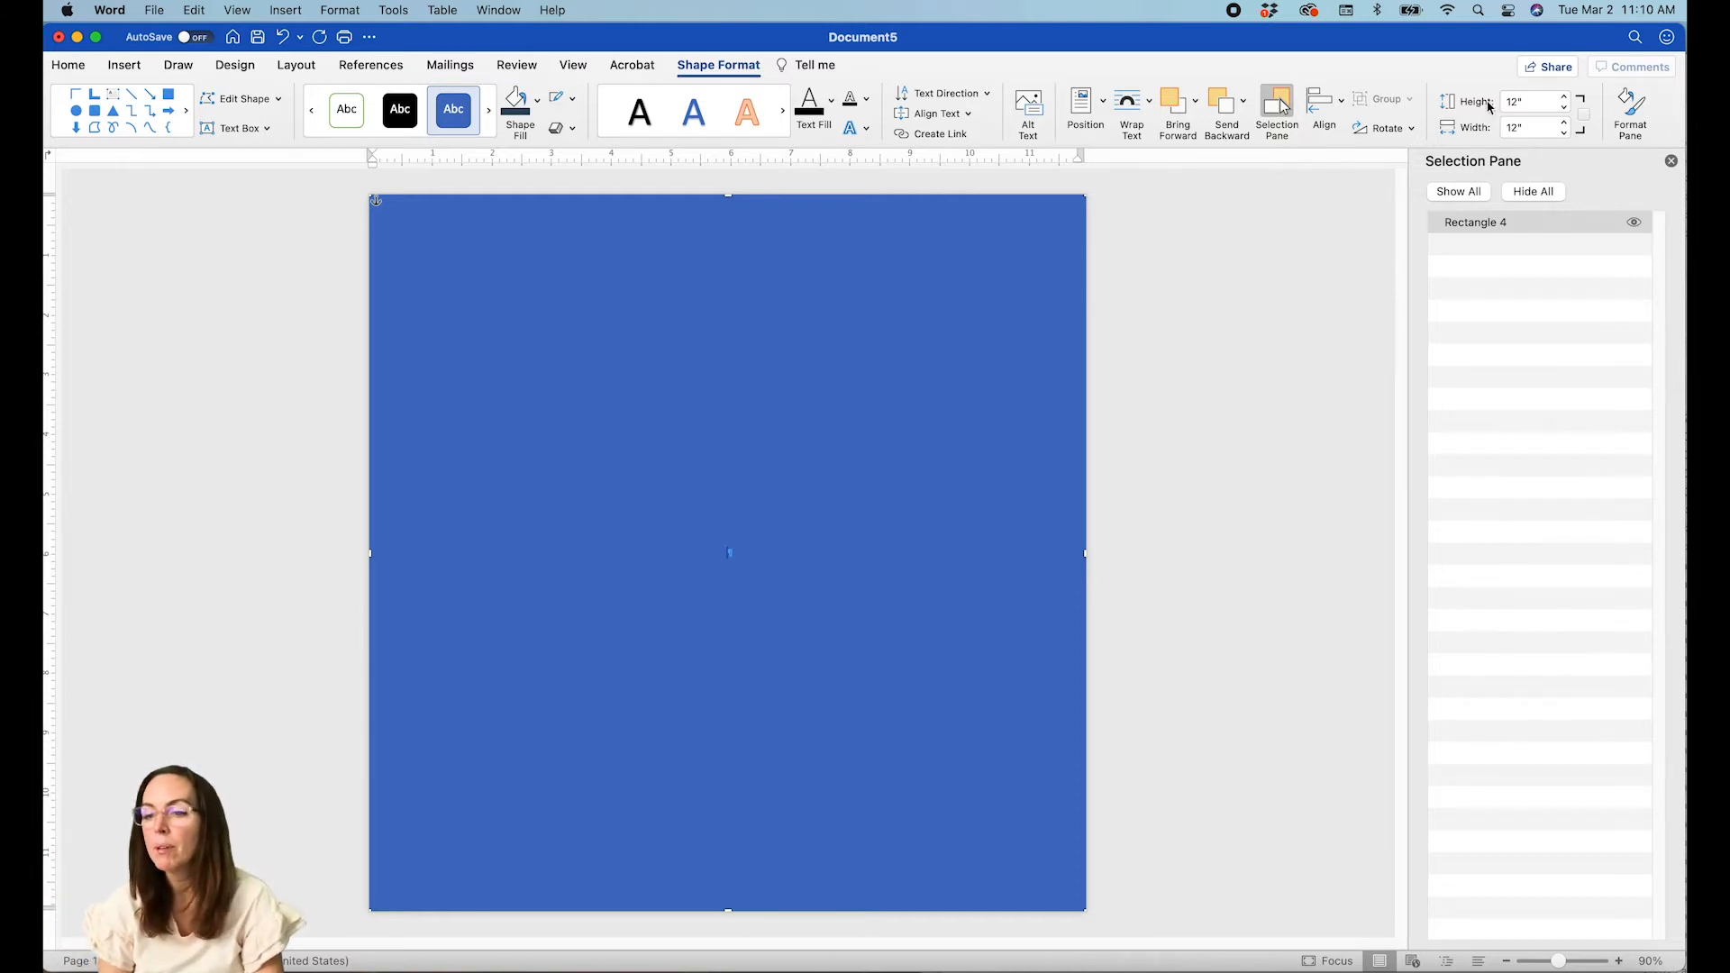
Fill the rectangle with the penguin picture from the clipboard and tile it as a texture.
click(1632, 106)
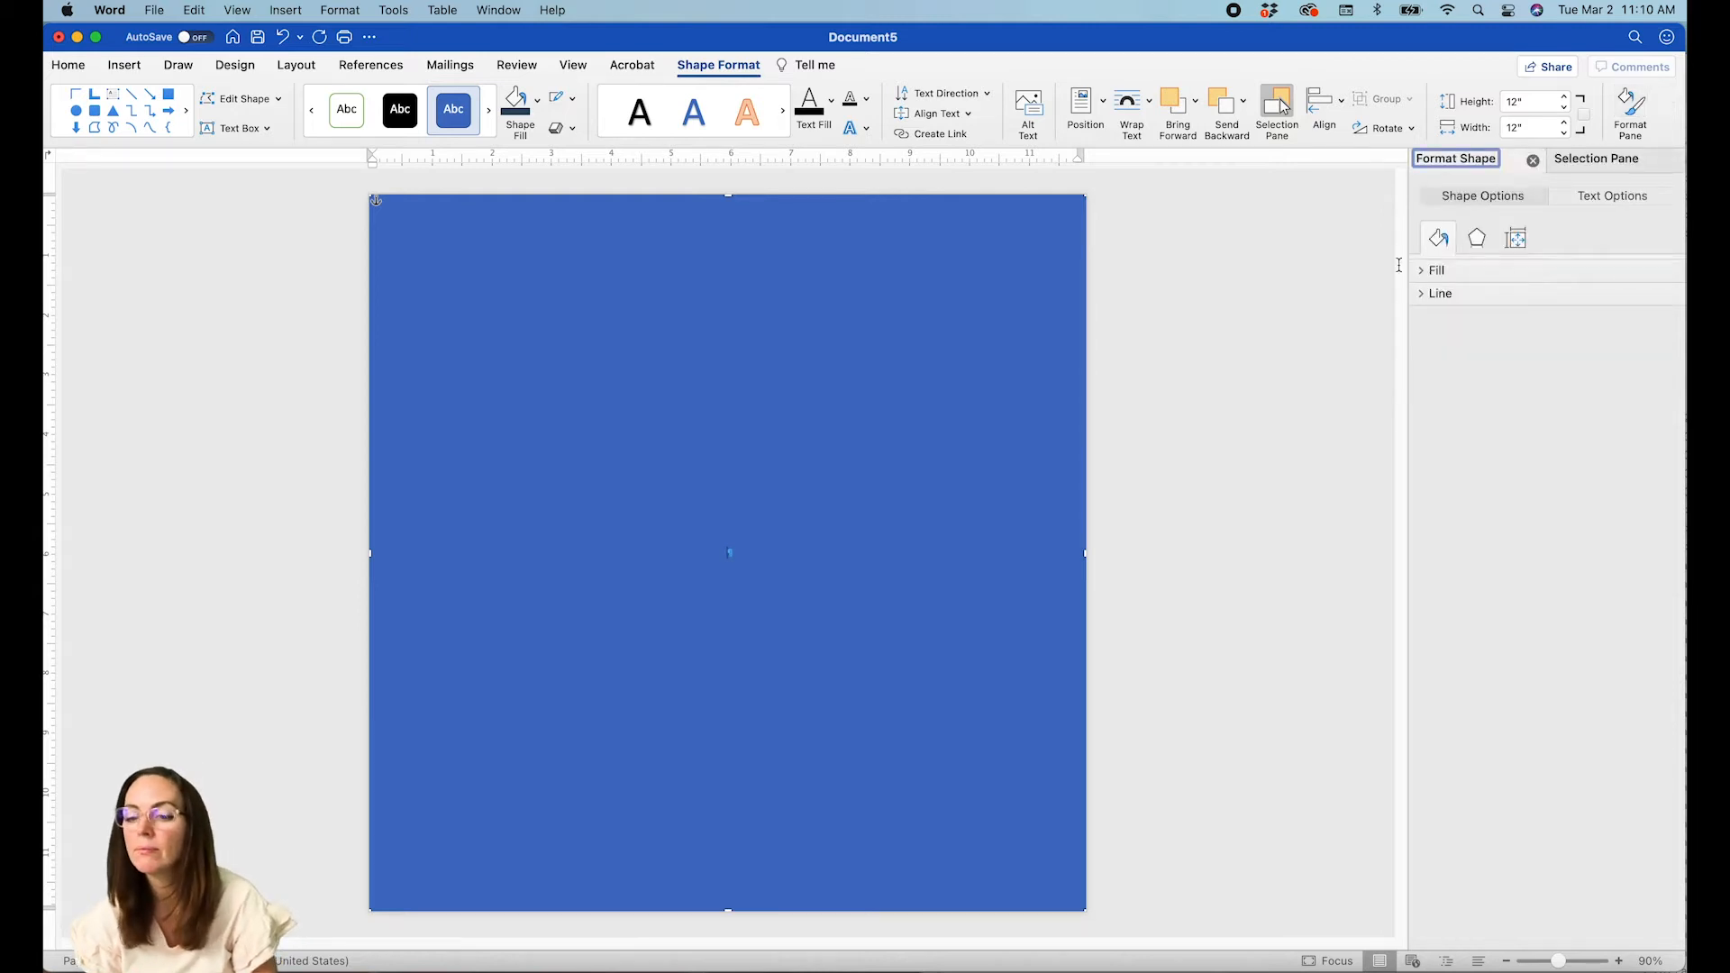
click(917, 366)
click(1460, 170)
click(1434, 275)
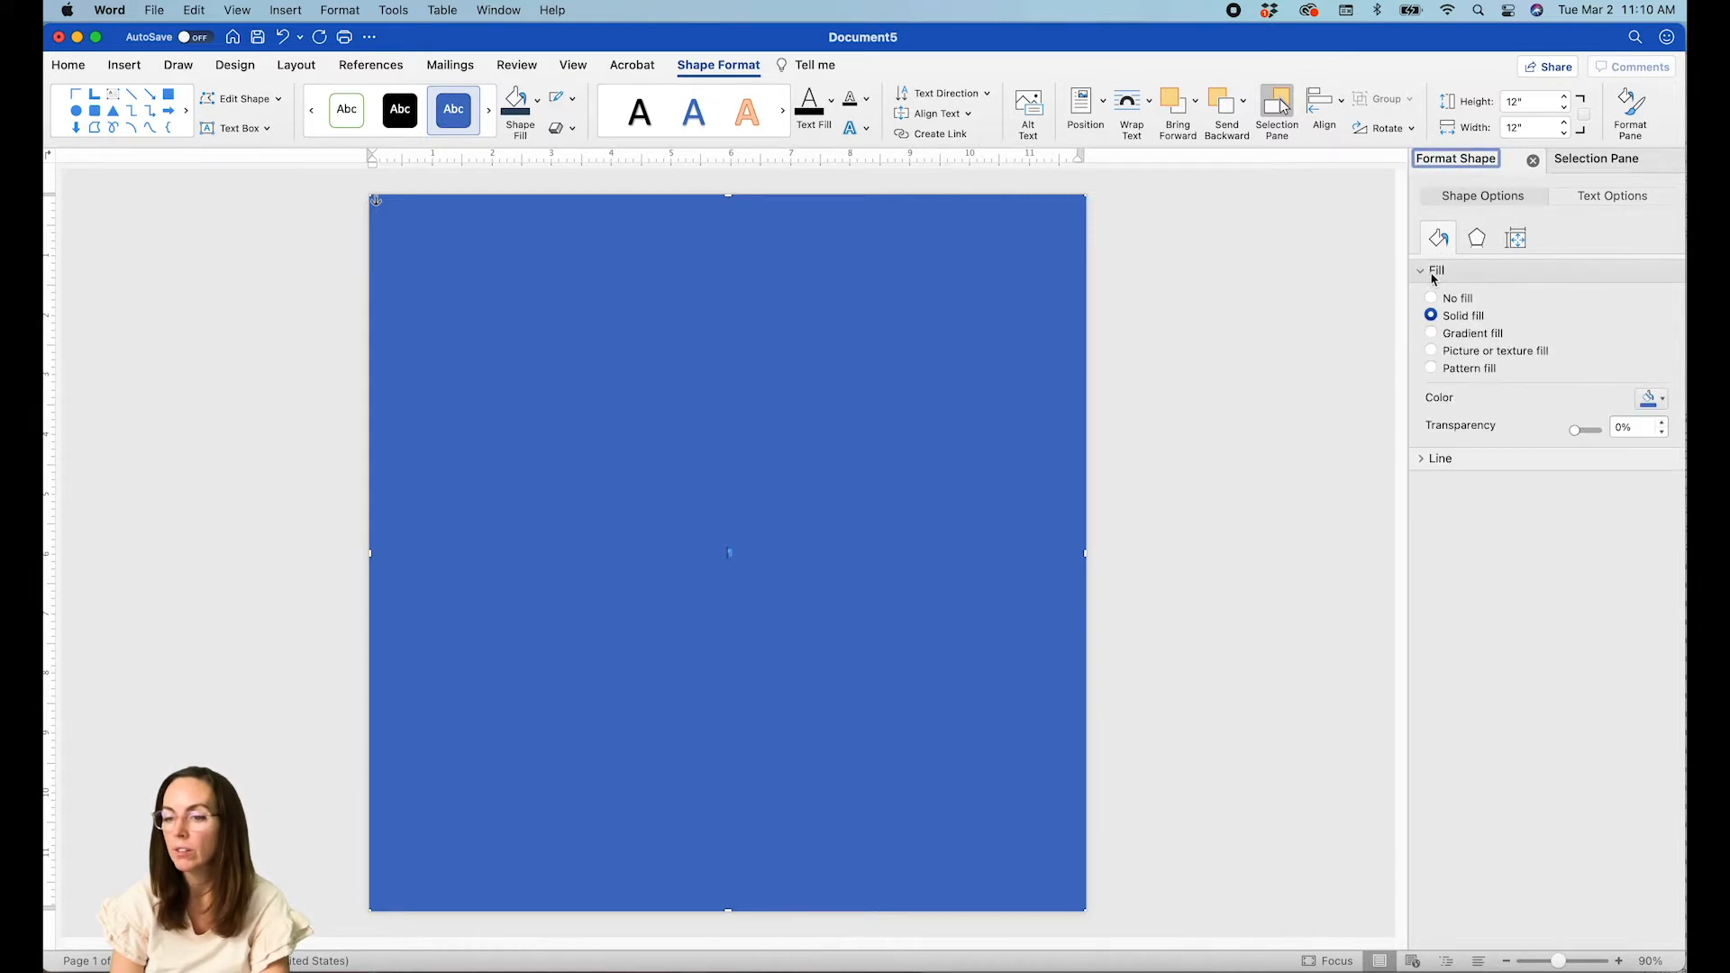
click(1433, 351)
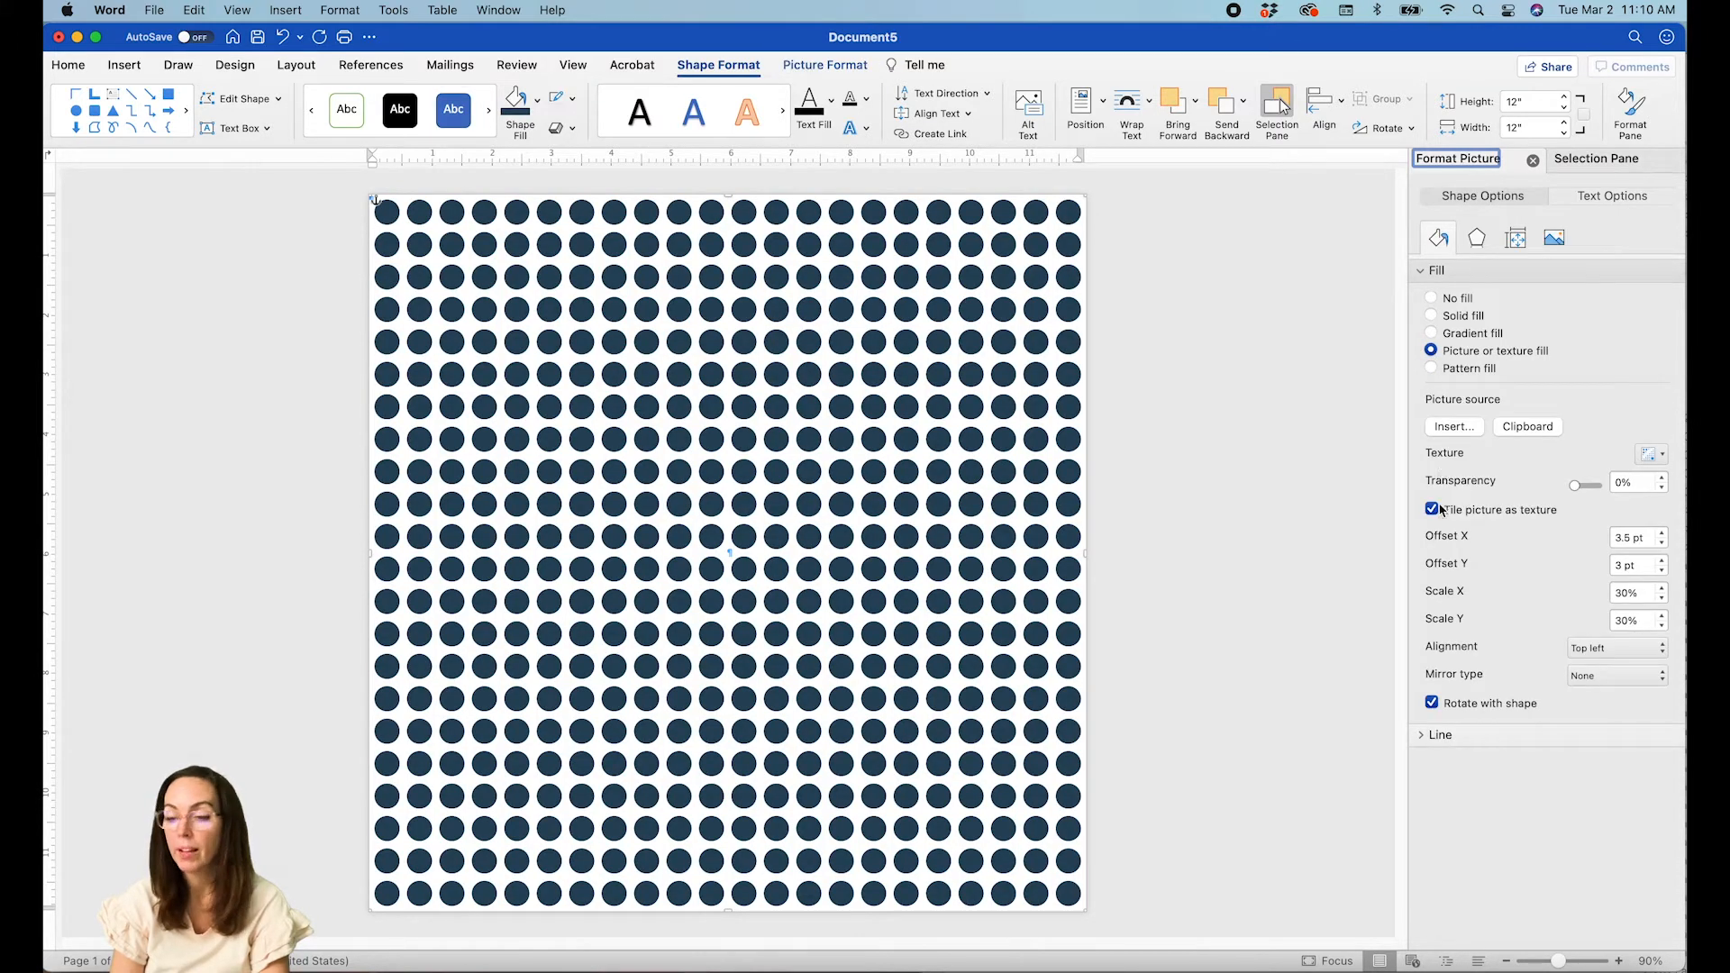
click(1531, 428)
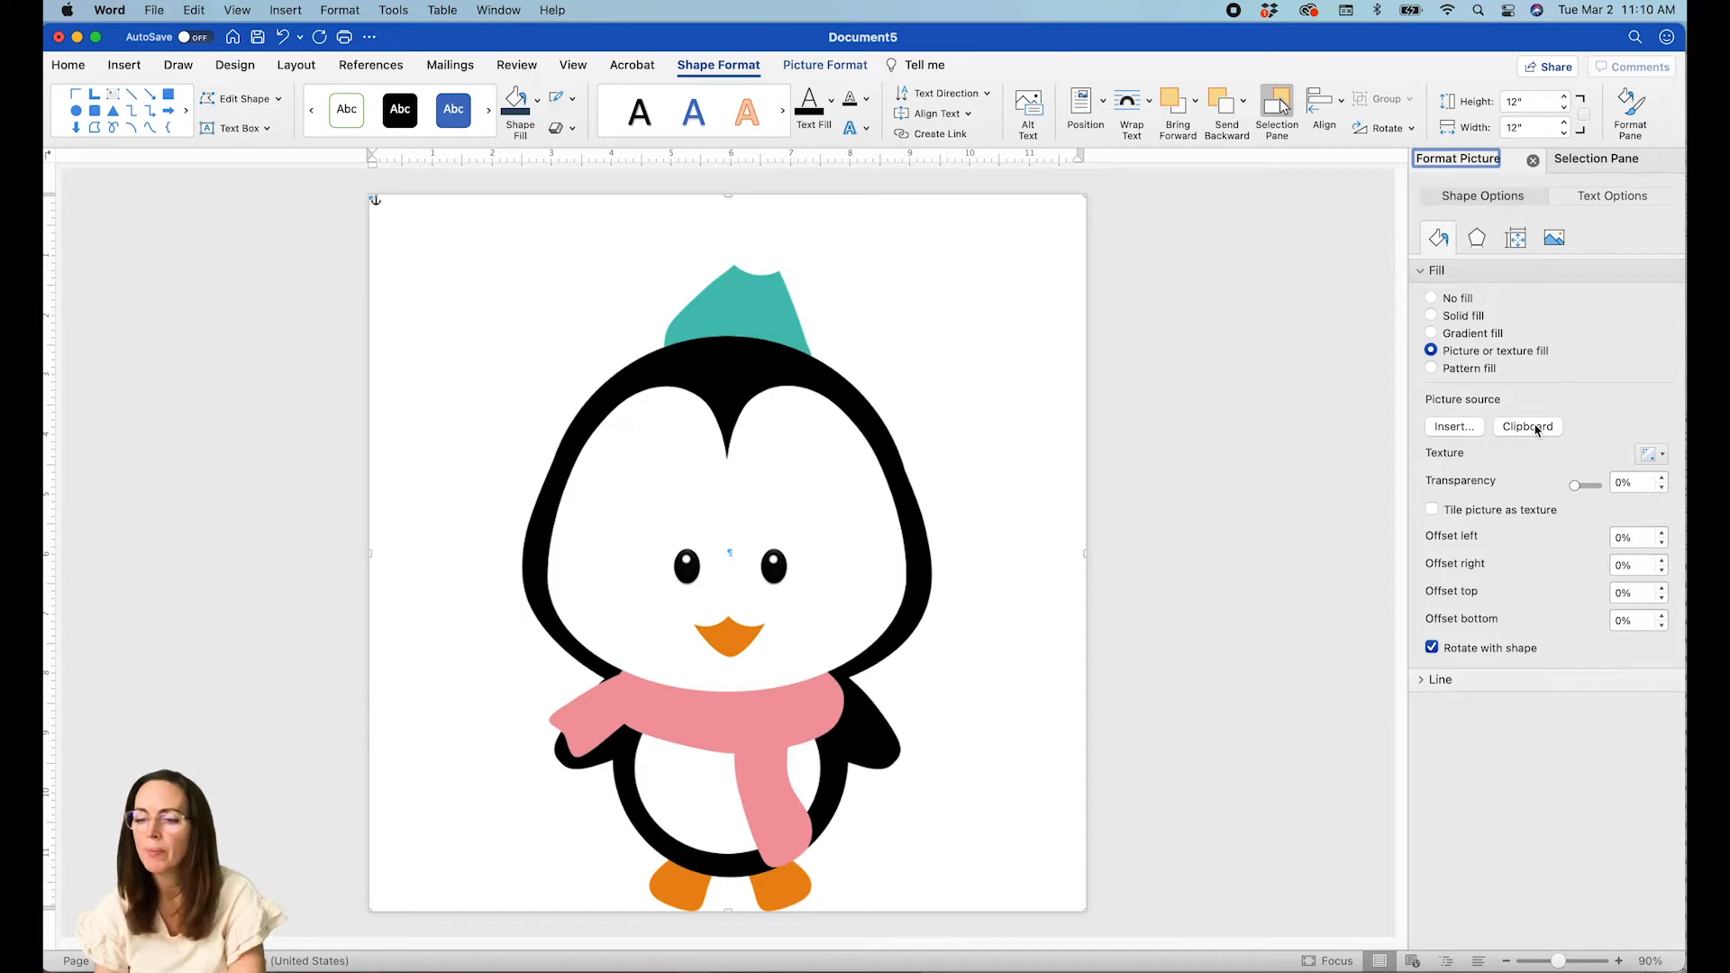
click(1432, 510)
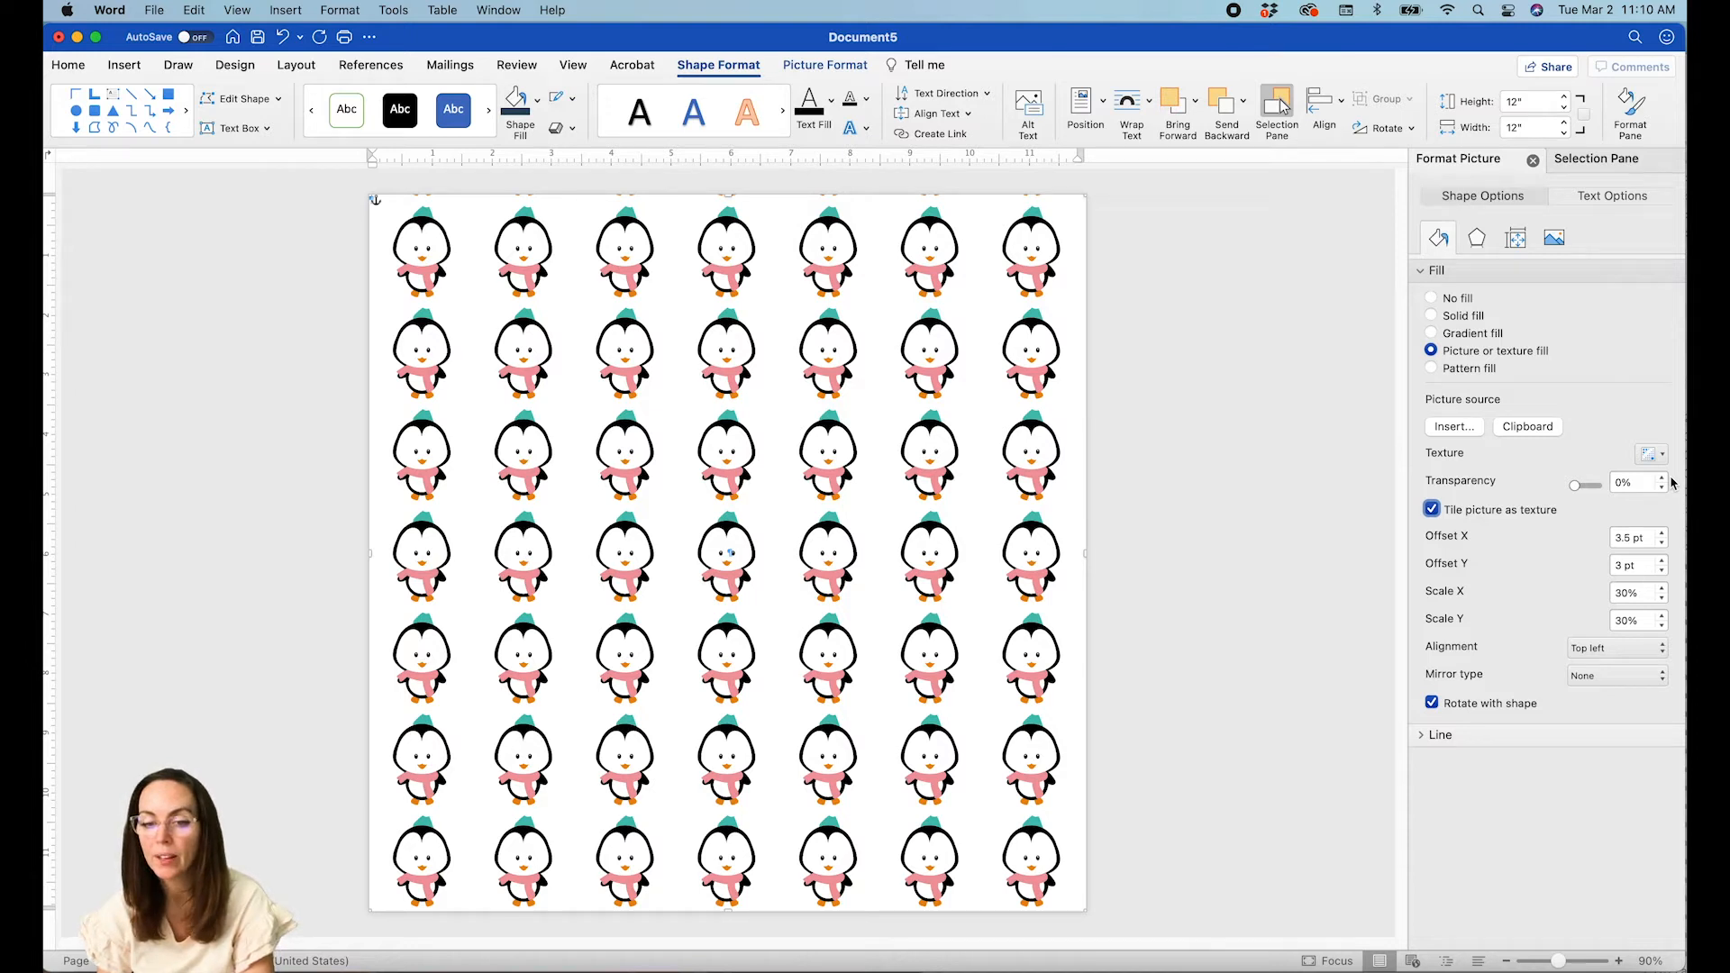
Set the tiled picture's Offset X and Offset Y to 0 pt.
click(1645, 537)
drag(1644, 537, 1588, 541)
text(0)
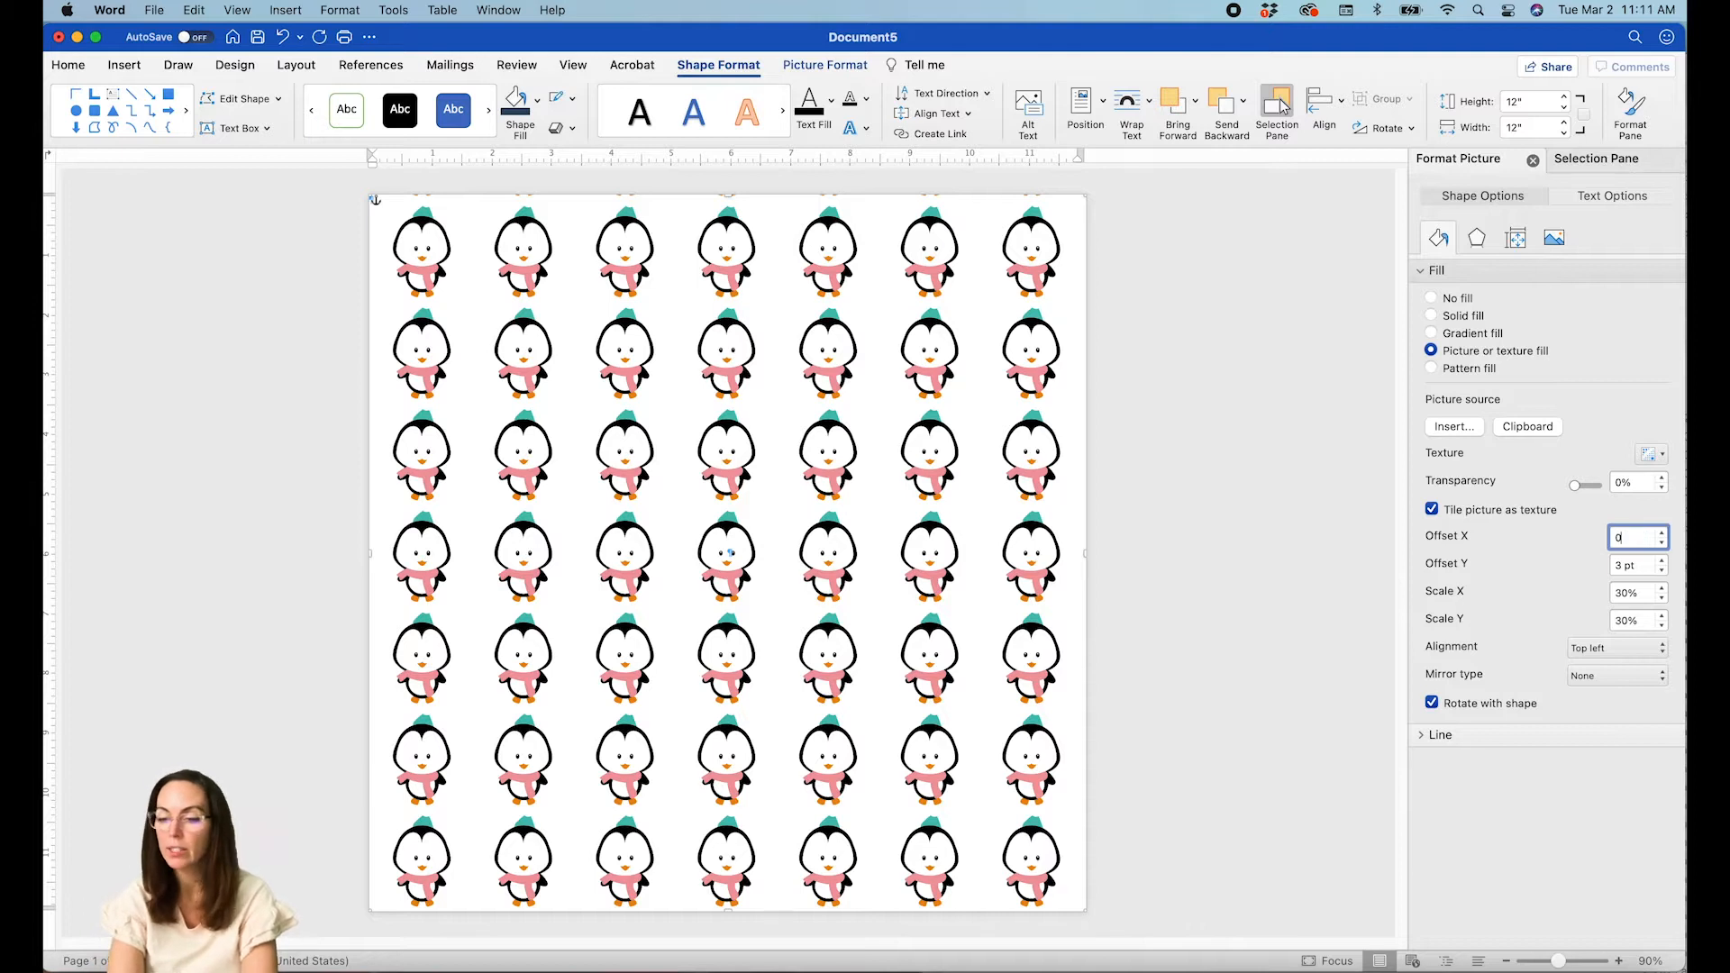
key(Tab)
text(0)
key(Tab)
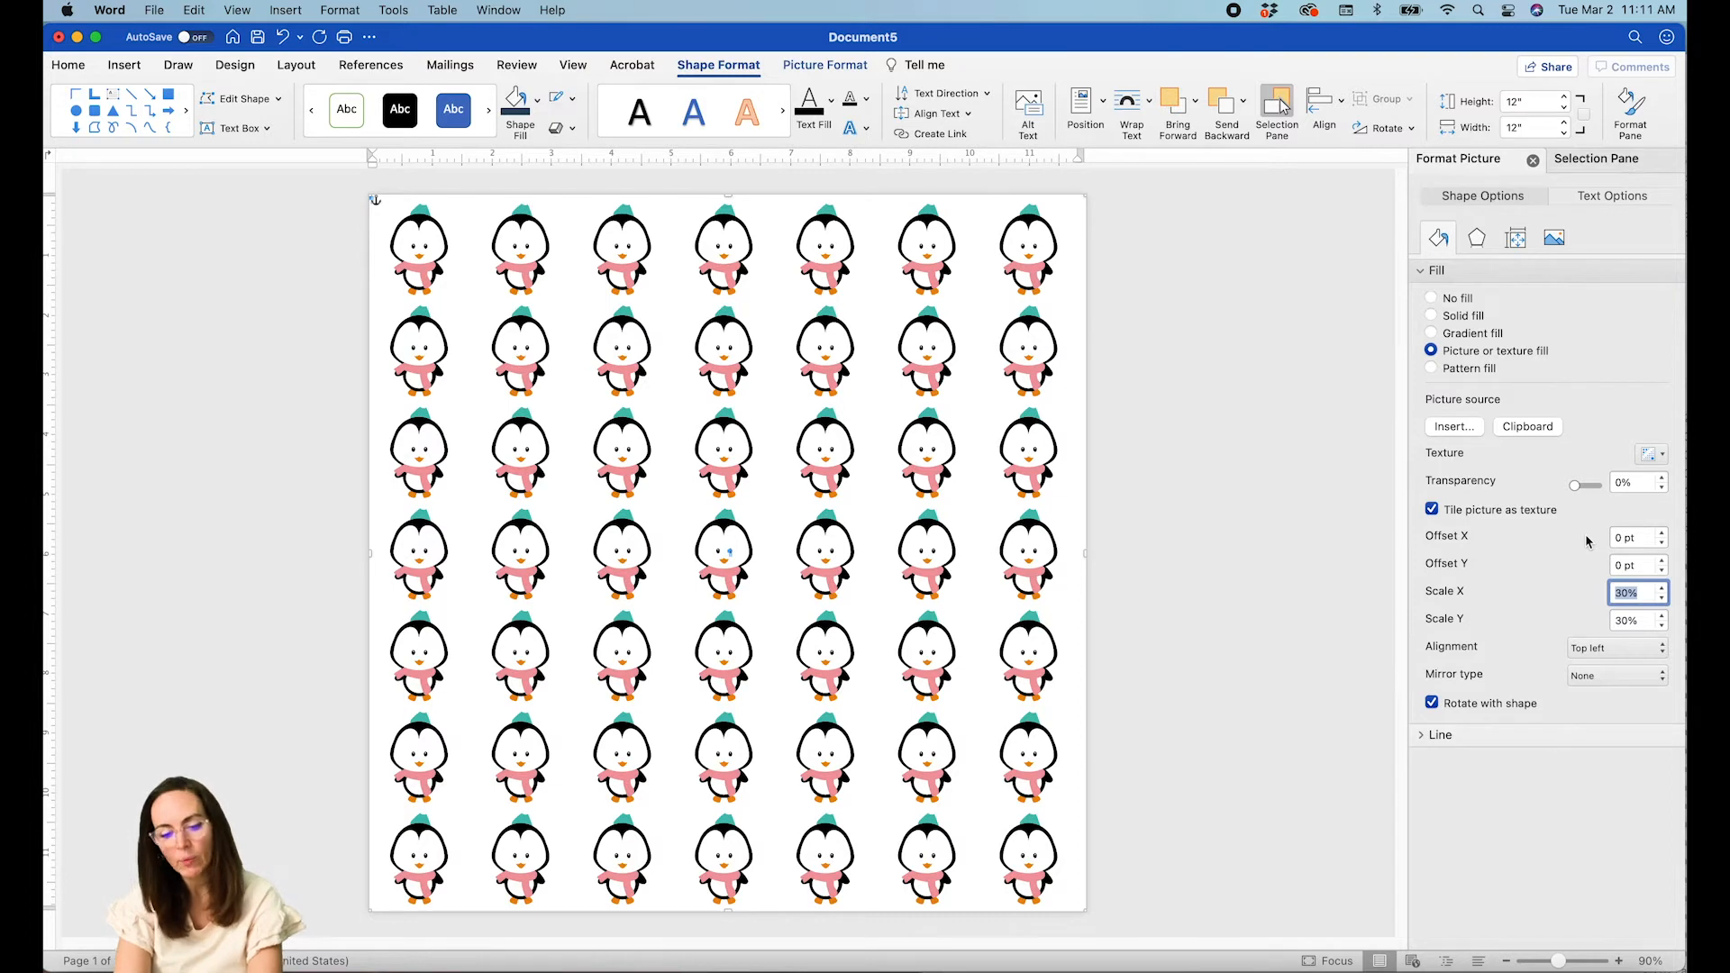
Set the tiled penguin's Scale X and Scale Y to 20%.
text(20)
key(Tab)
text(20)
key(Tab)
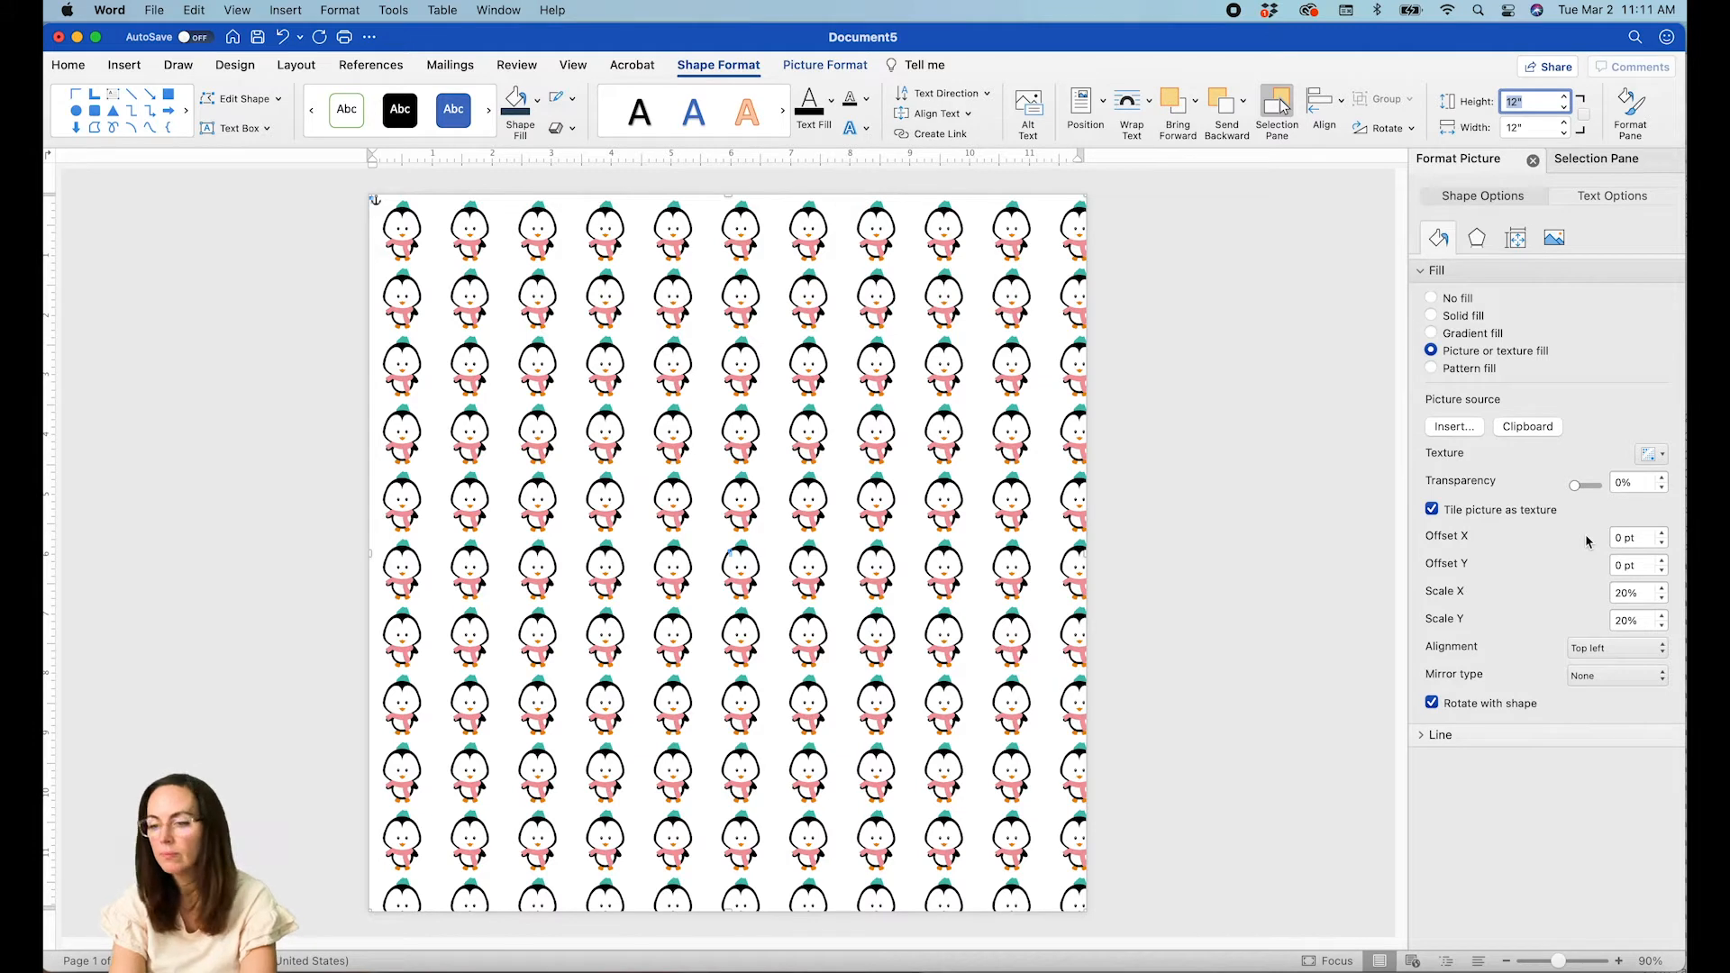
Reduce the tiled penguins to 15% in both Scale X and Scale Y.
double_click(1622, 592)
text(15)
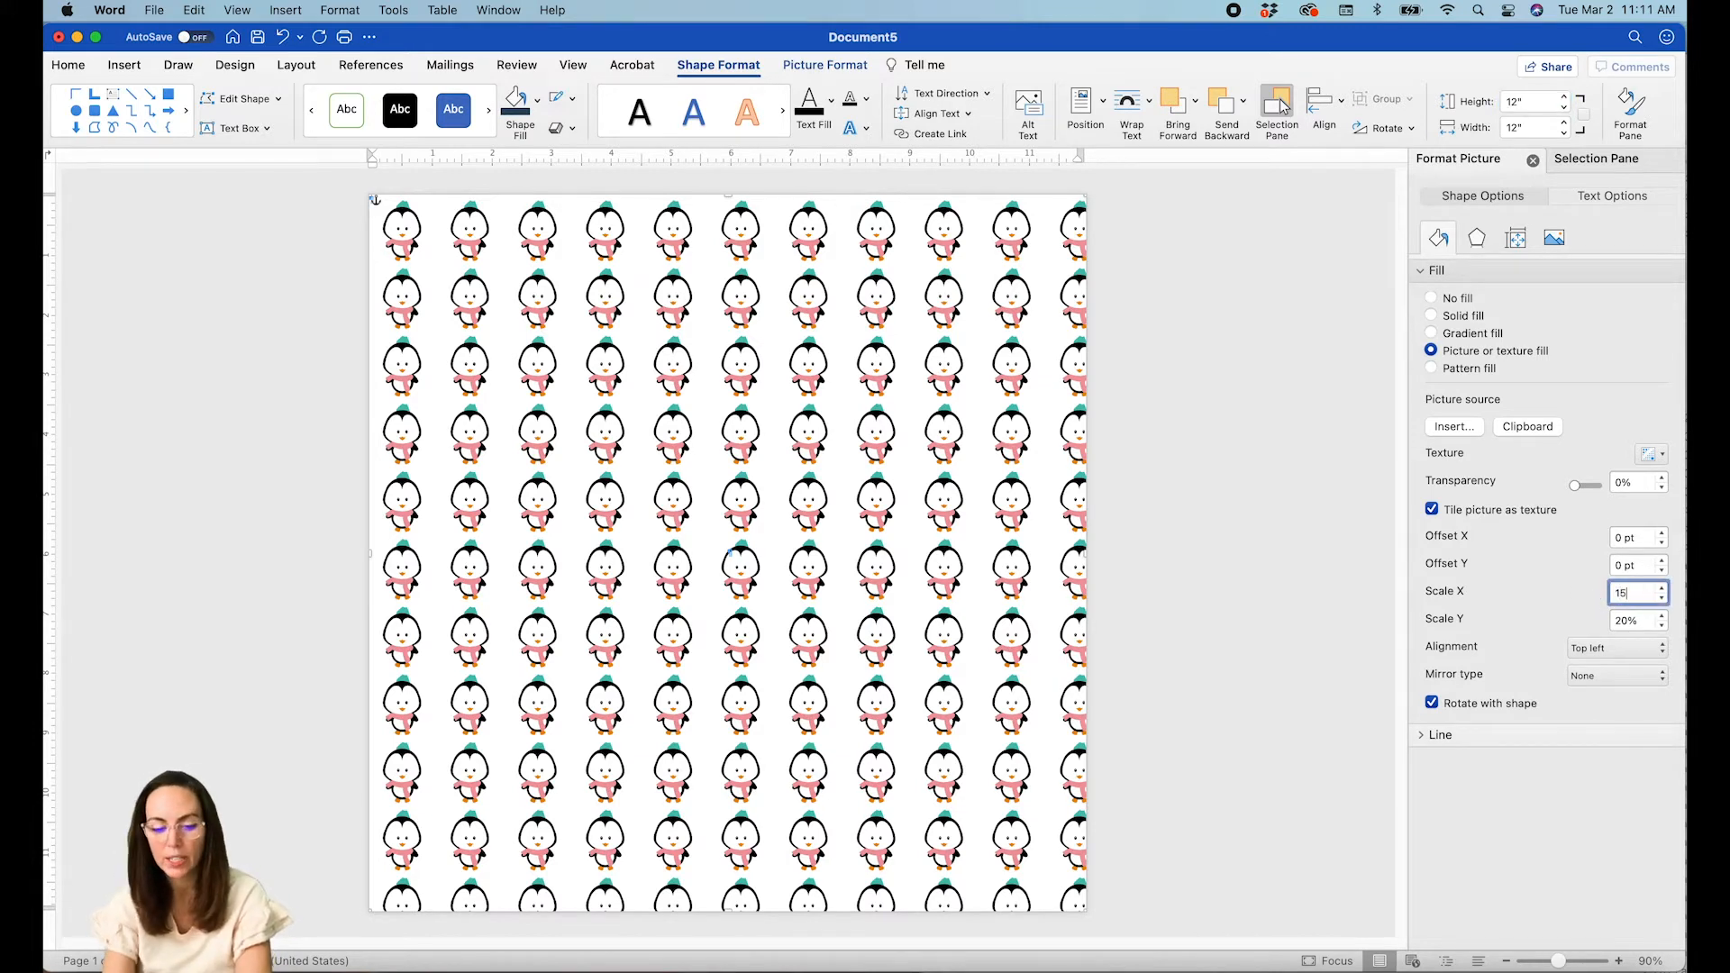
key(Tab)
text(15)
key(Tab)
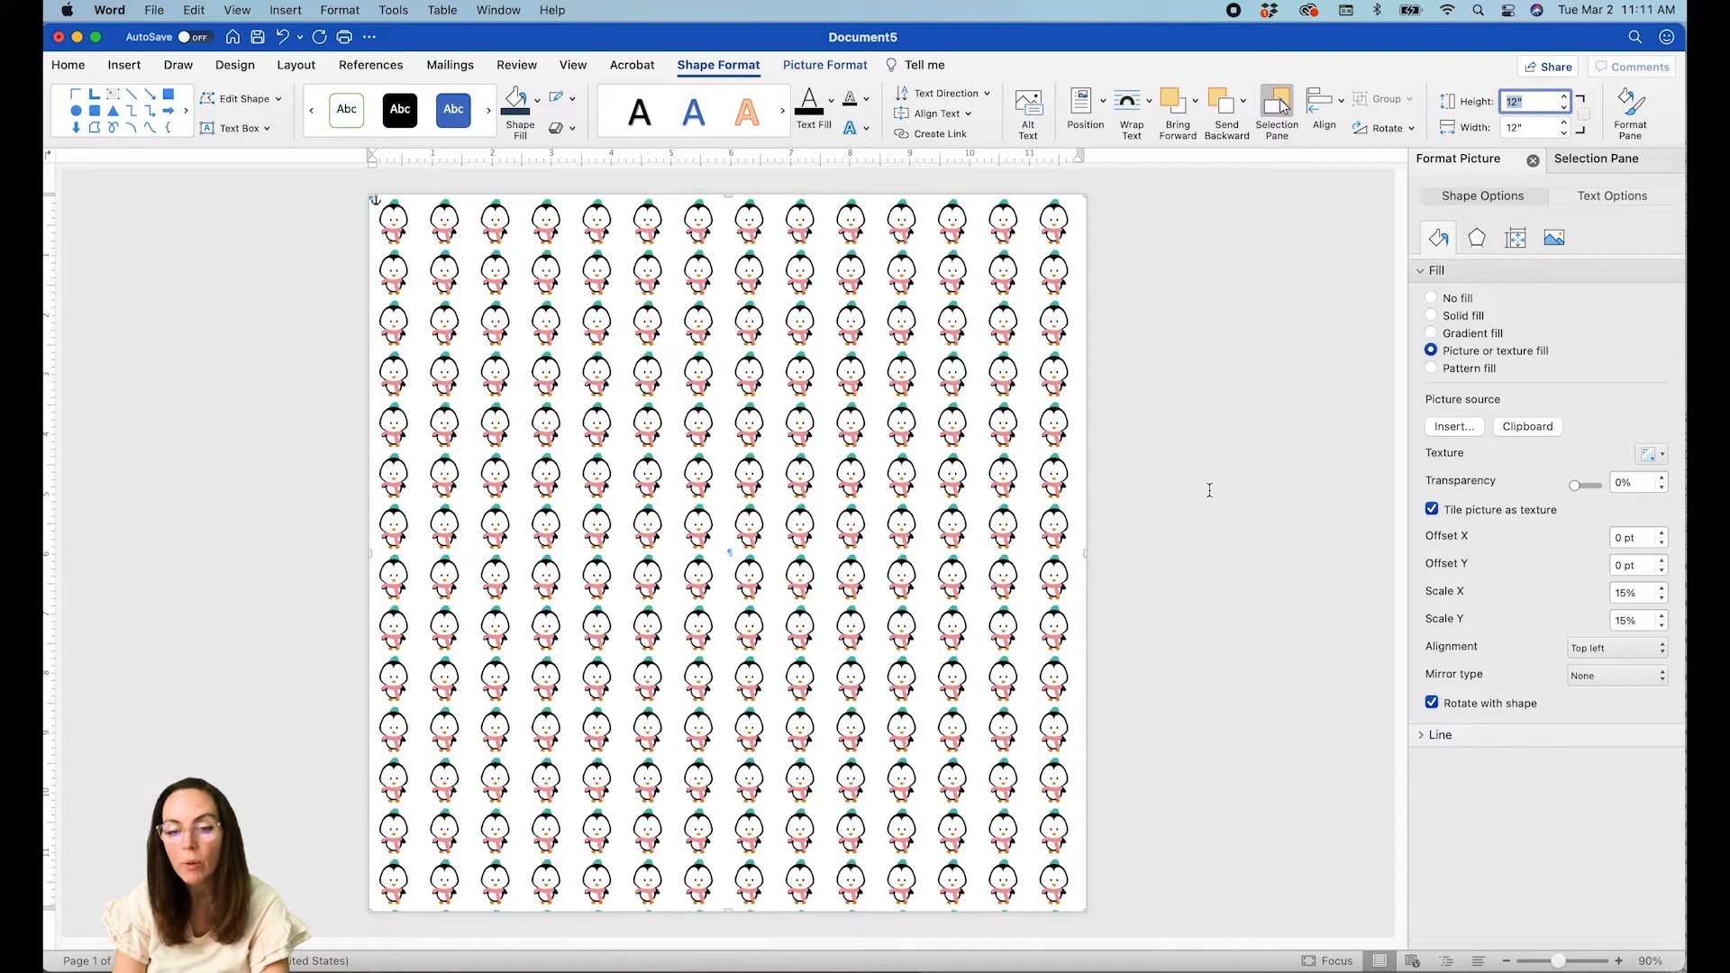
Shift the penguin tiles horizontally by adjusting Offset X to 4.5 pt.
click(1613, 538)
drag(1609, 538, 1605, 539)
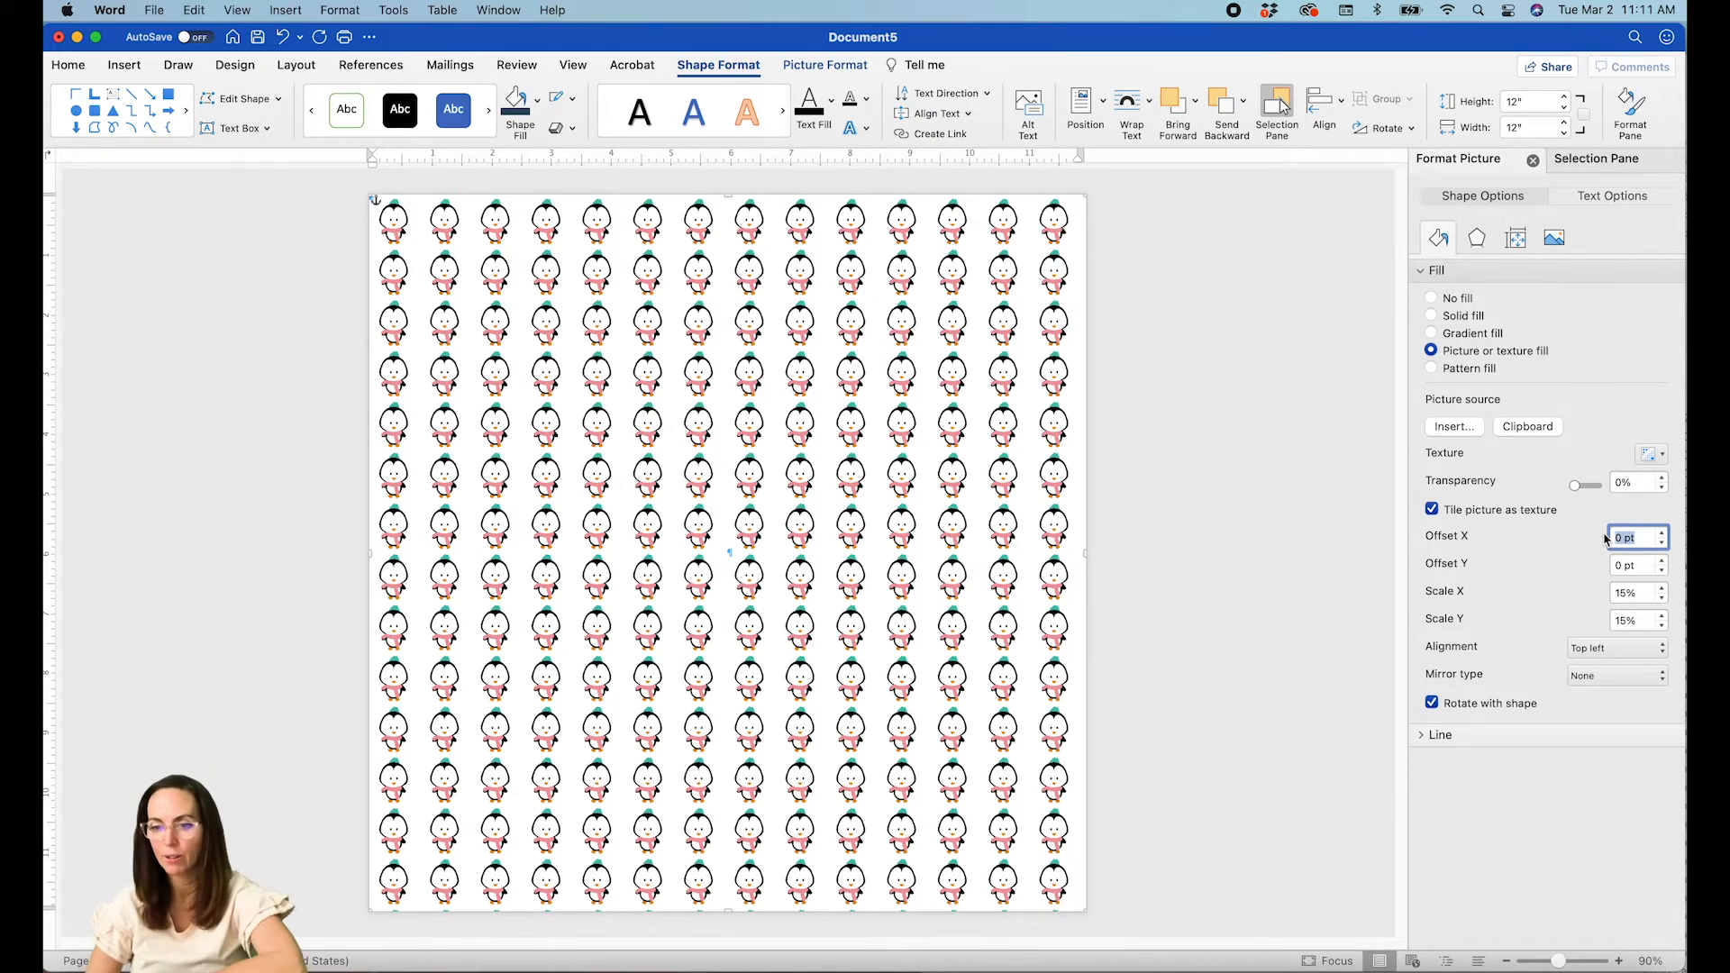
click(1662, 533)
click(1662, 534)
click(1663, 533)
click(1662, 534)
click(1663, 533)
click(1663, 533)
click(1663, 533)
click(1662, 534)
click(1662, 533)
click(1662, 534)
click(1662, 545)
click(1663, 545)
click(1662, 545)
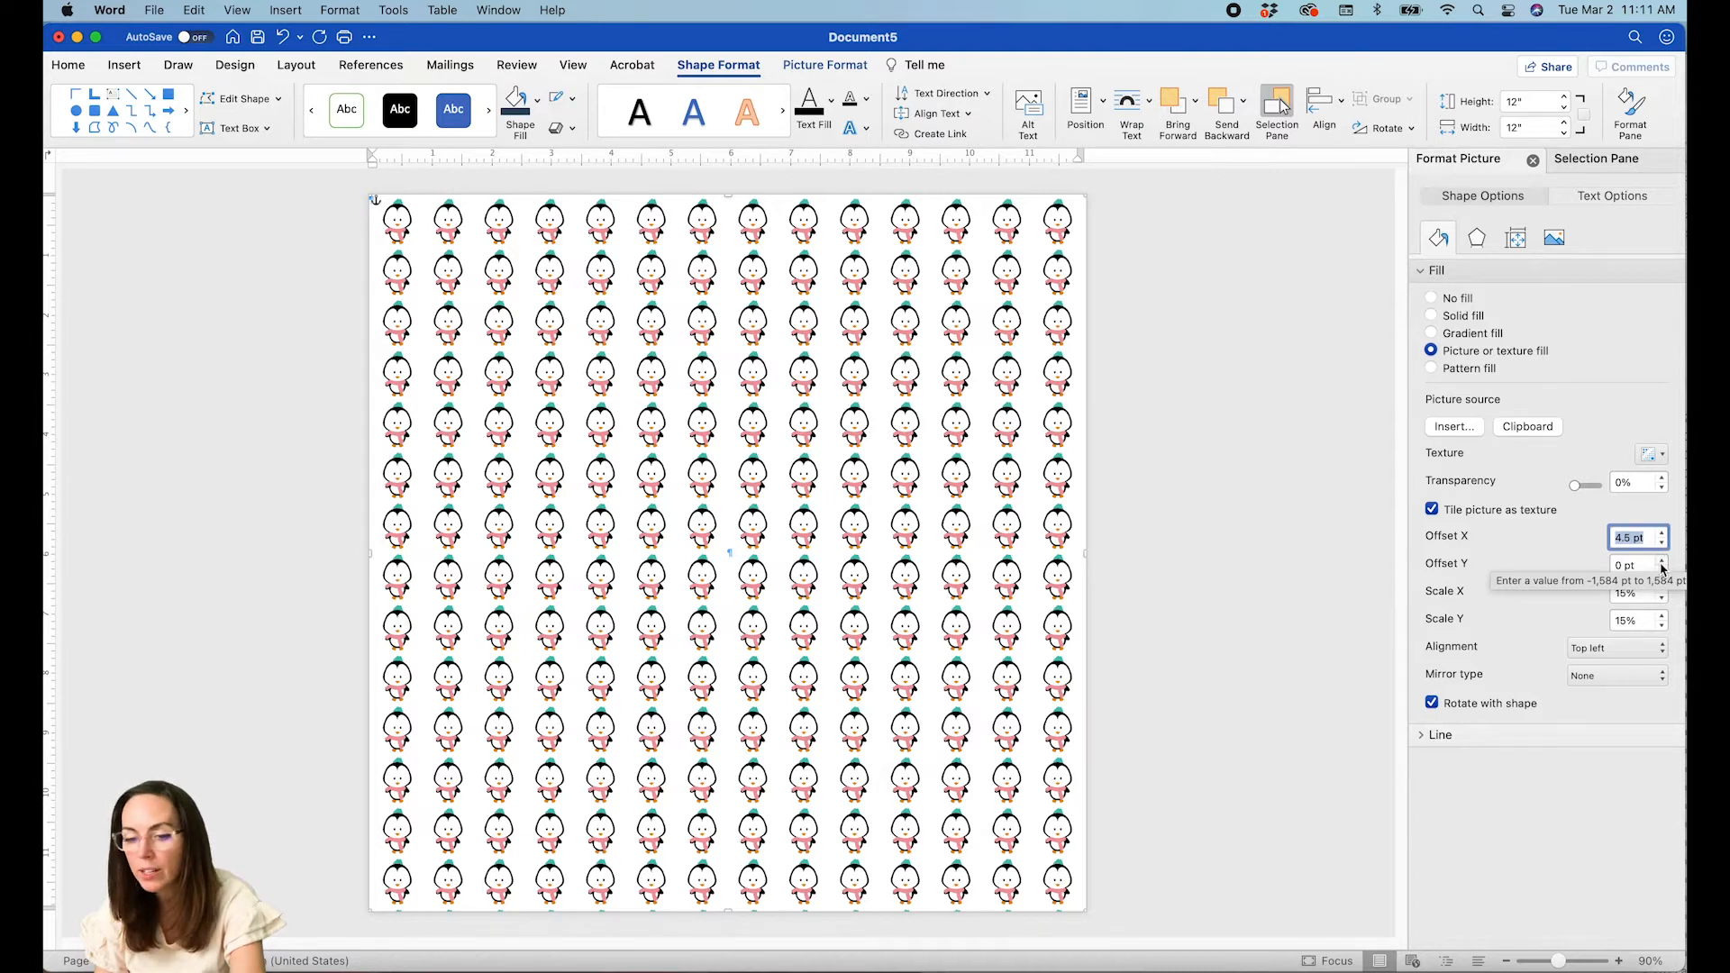
Shift the penguin tiles vertically by adjusting Offset Y to 0.5 pt.
click(1662, 562)
click(1661, 562)
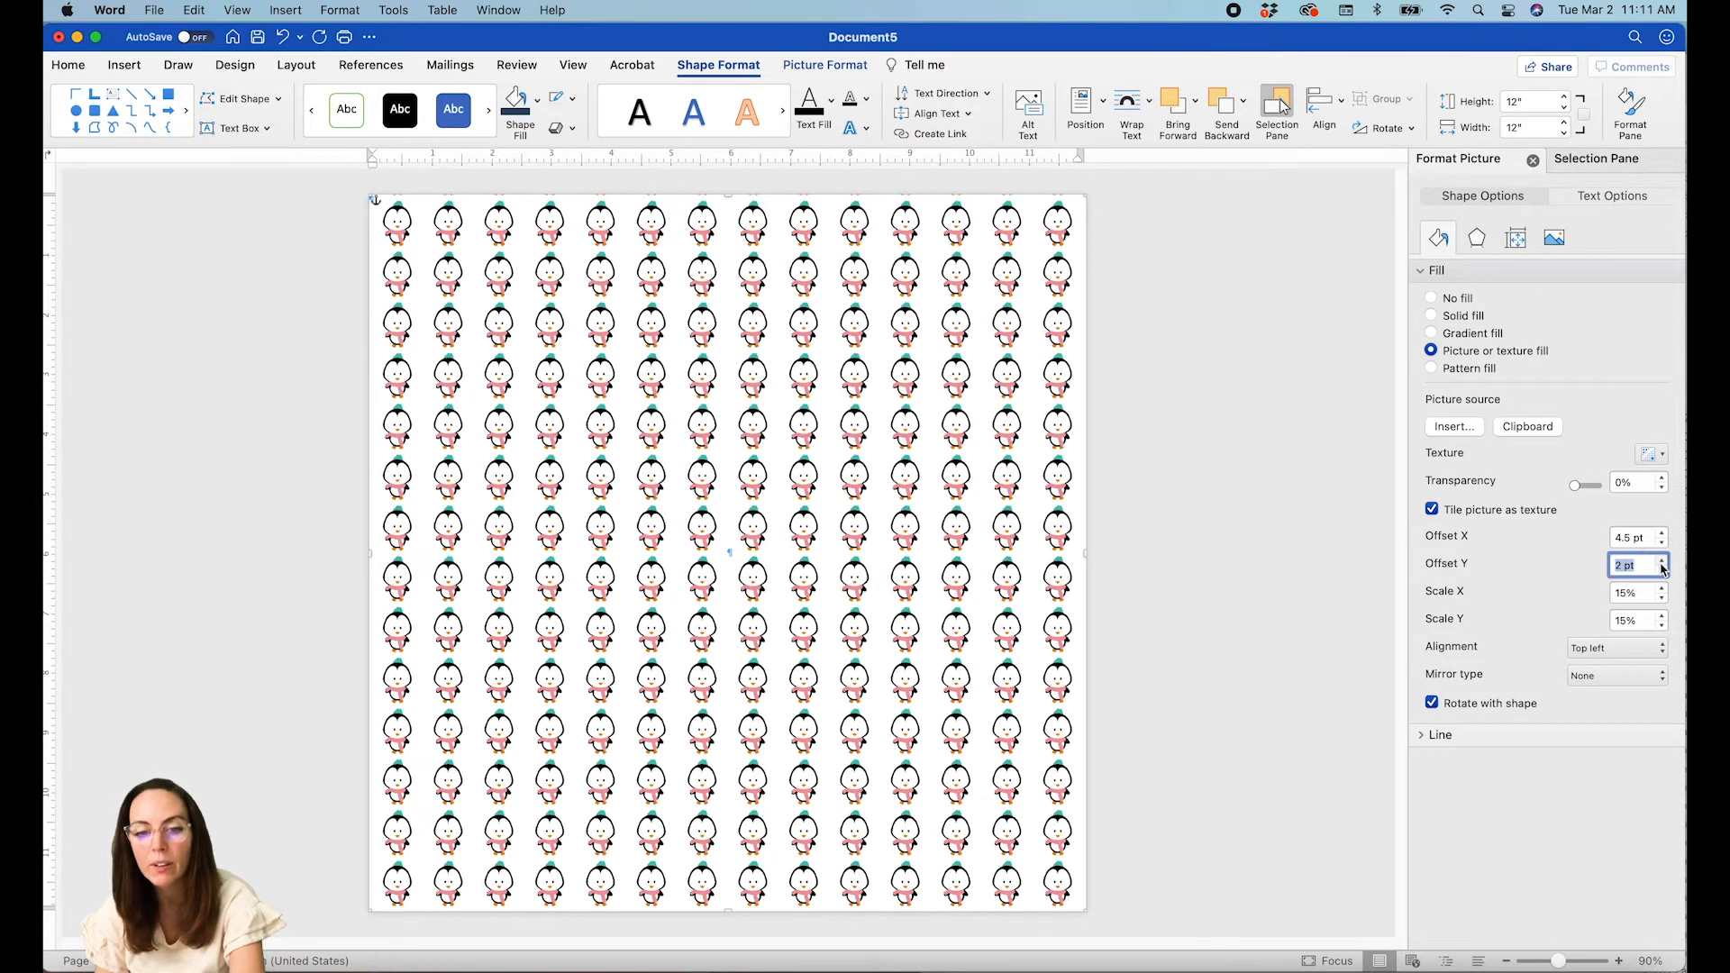
click(1662, 571)
click(1662, 571)
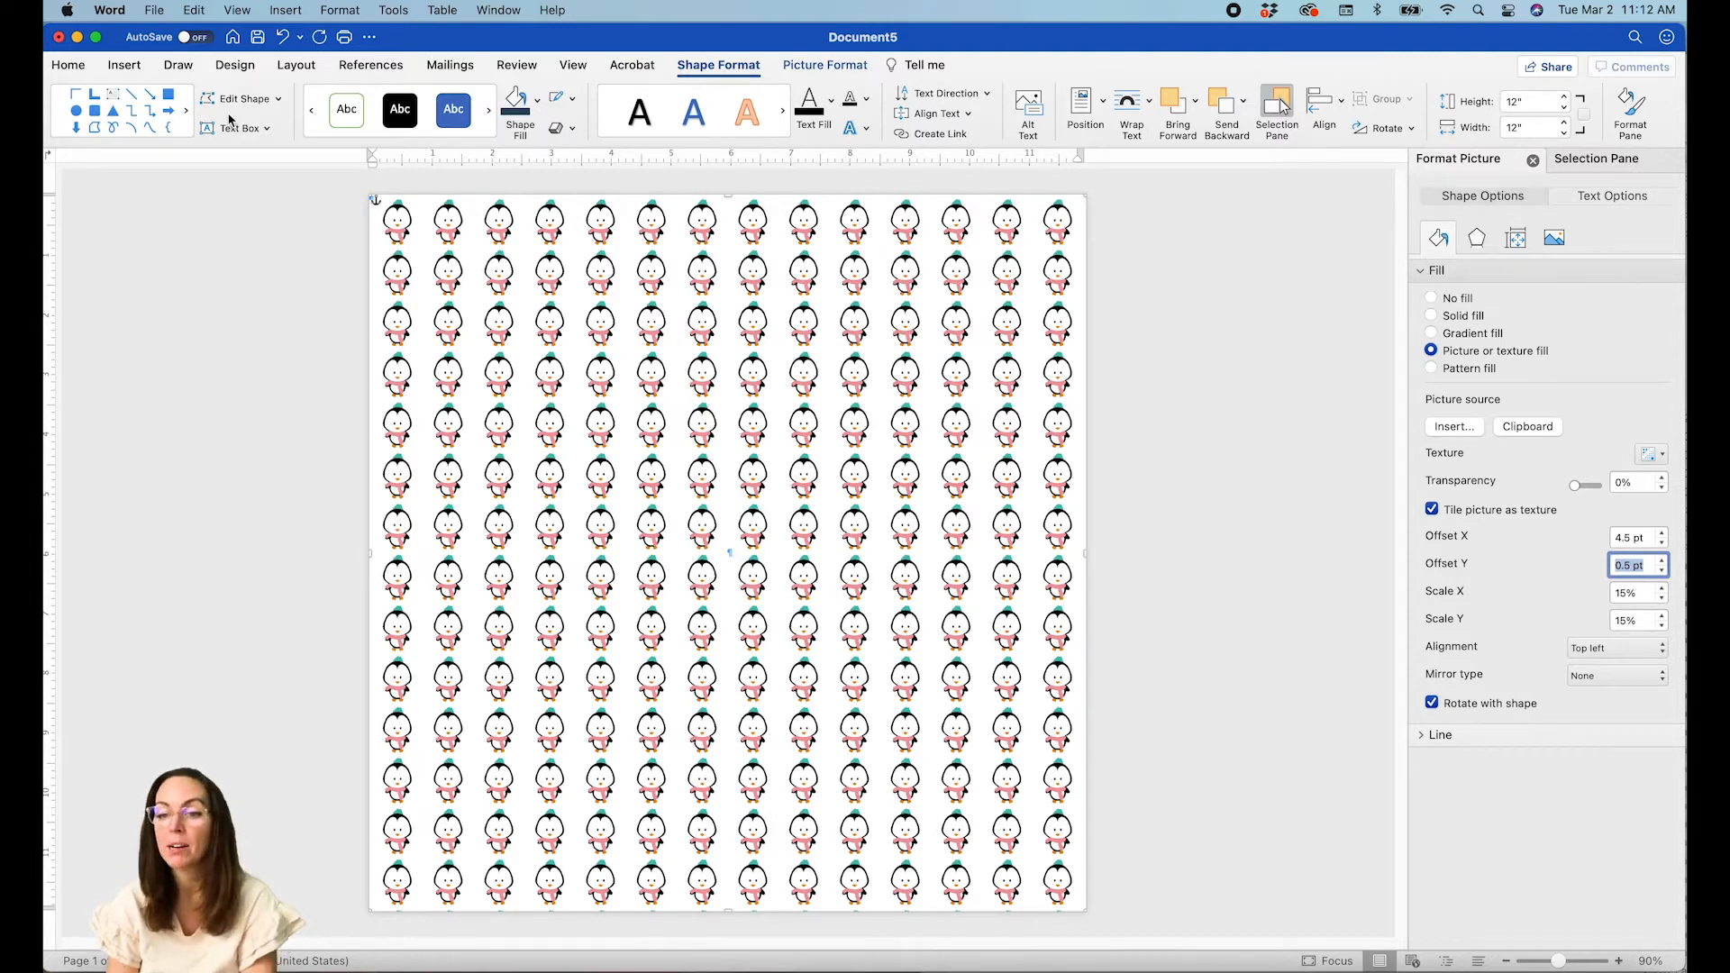
Apply a custom light cyan page color by slightly lowering the red value with the RGB sliders.
click(233, 67)
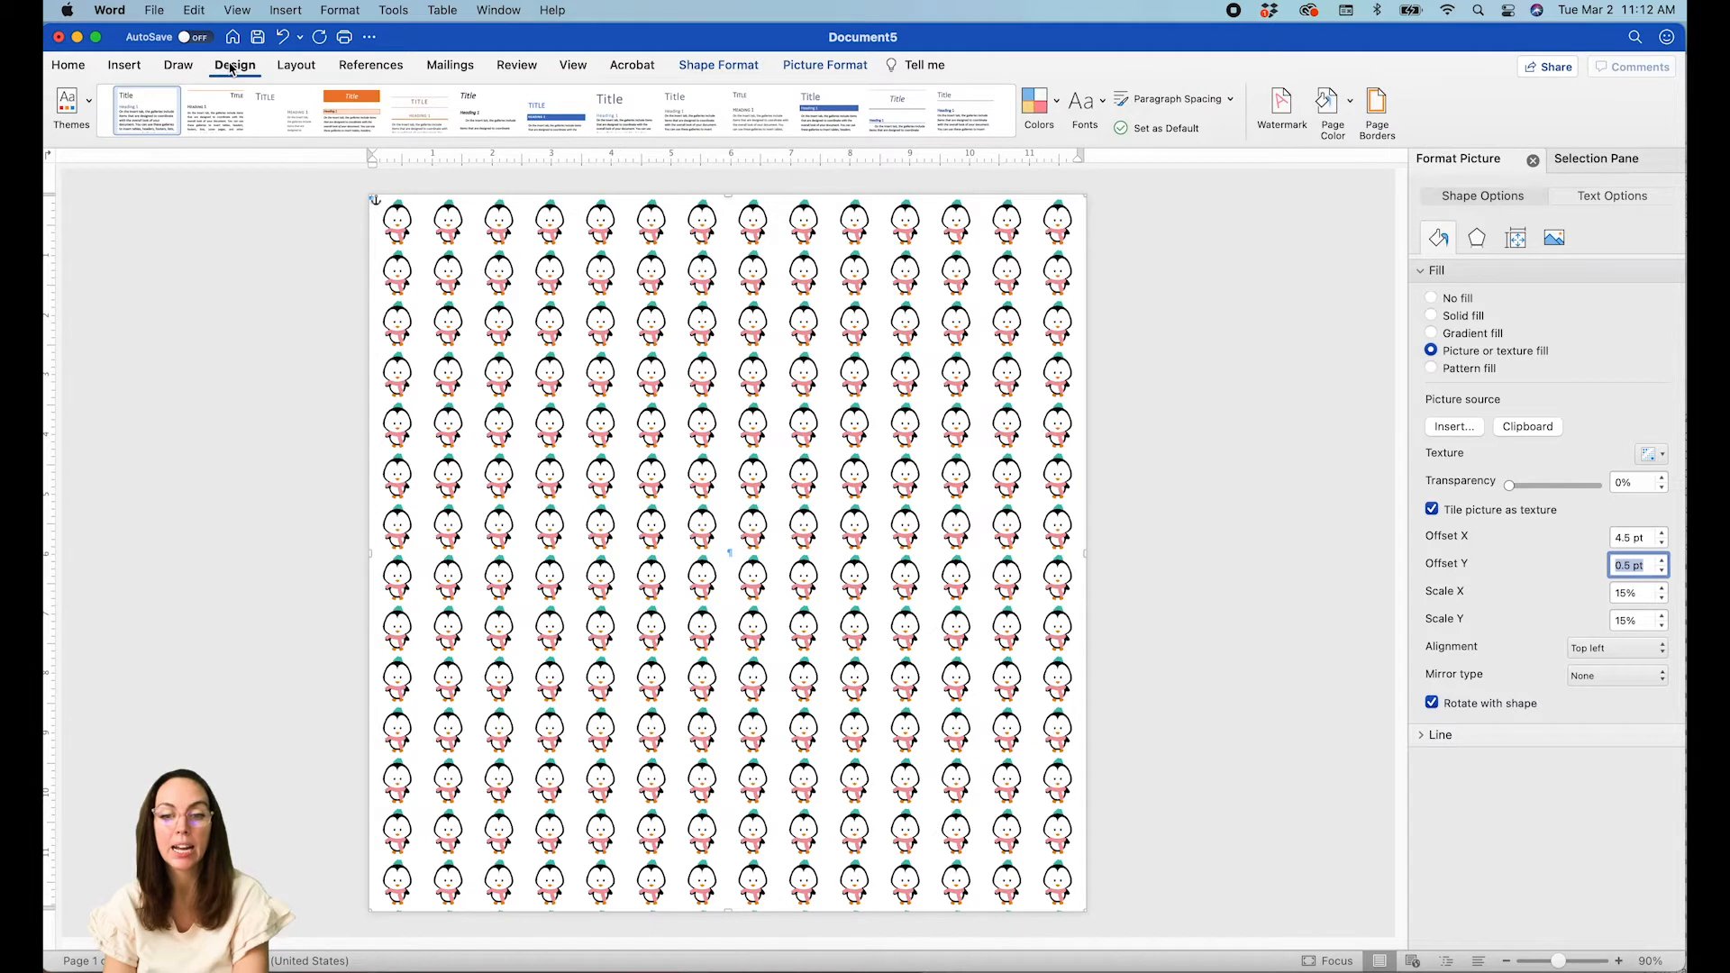
click(1329, 103)
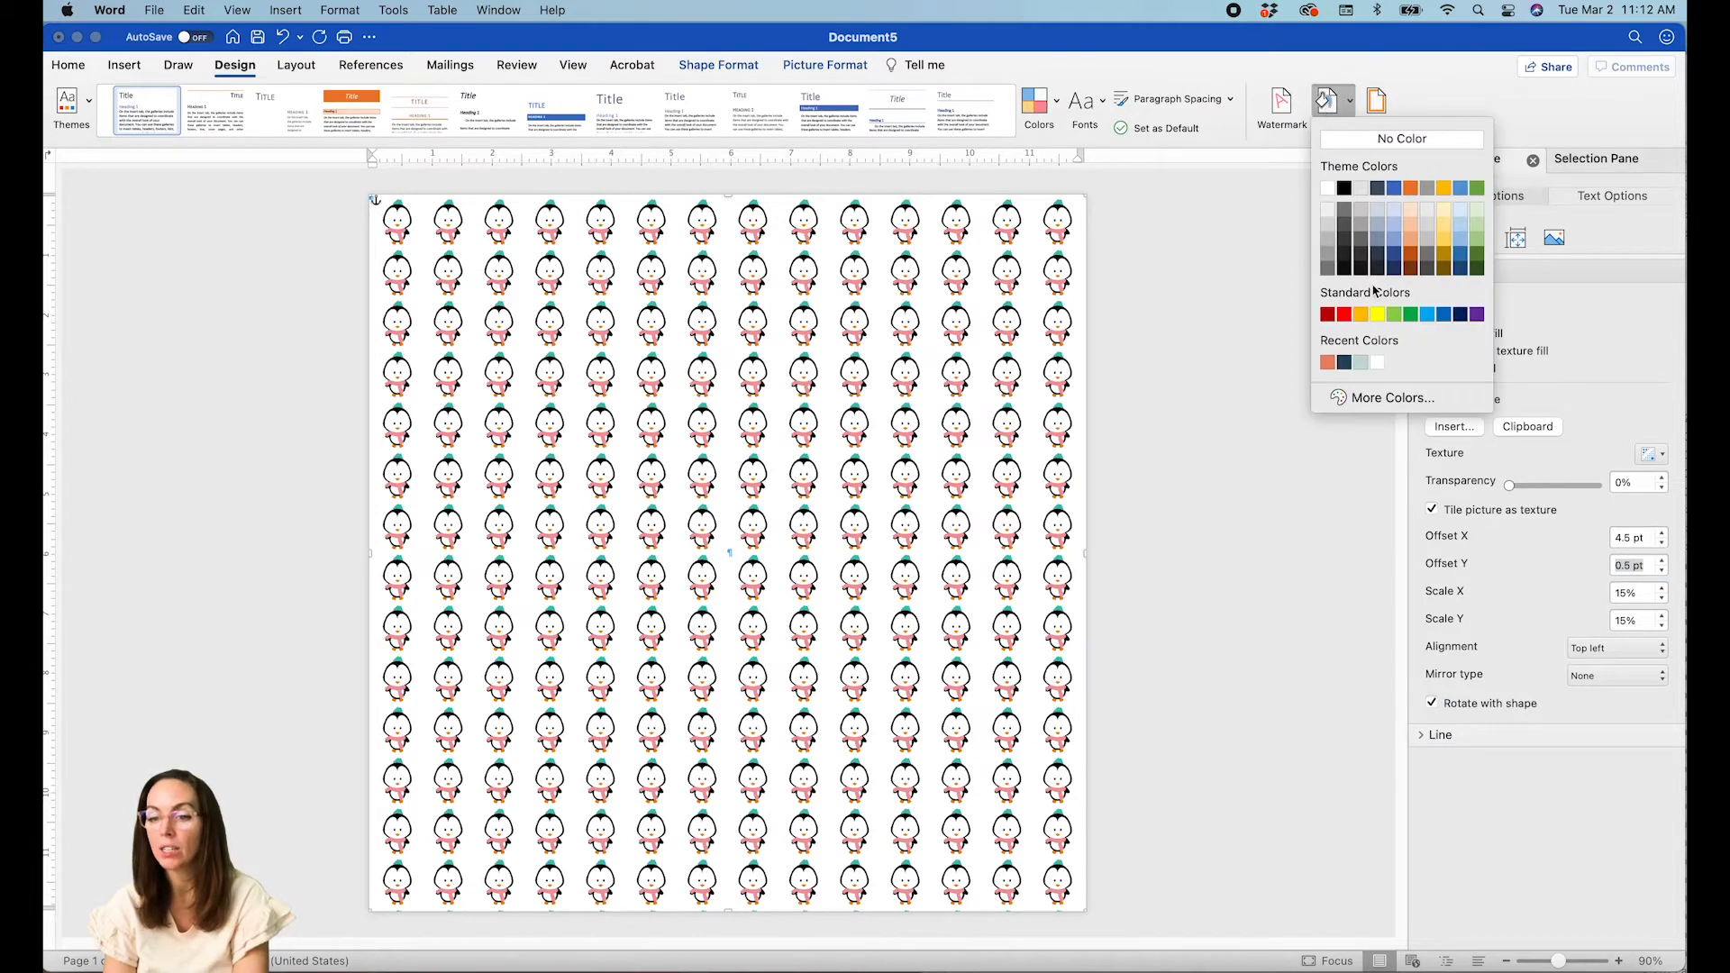
click(1377, 400)
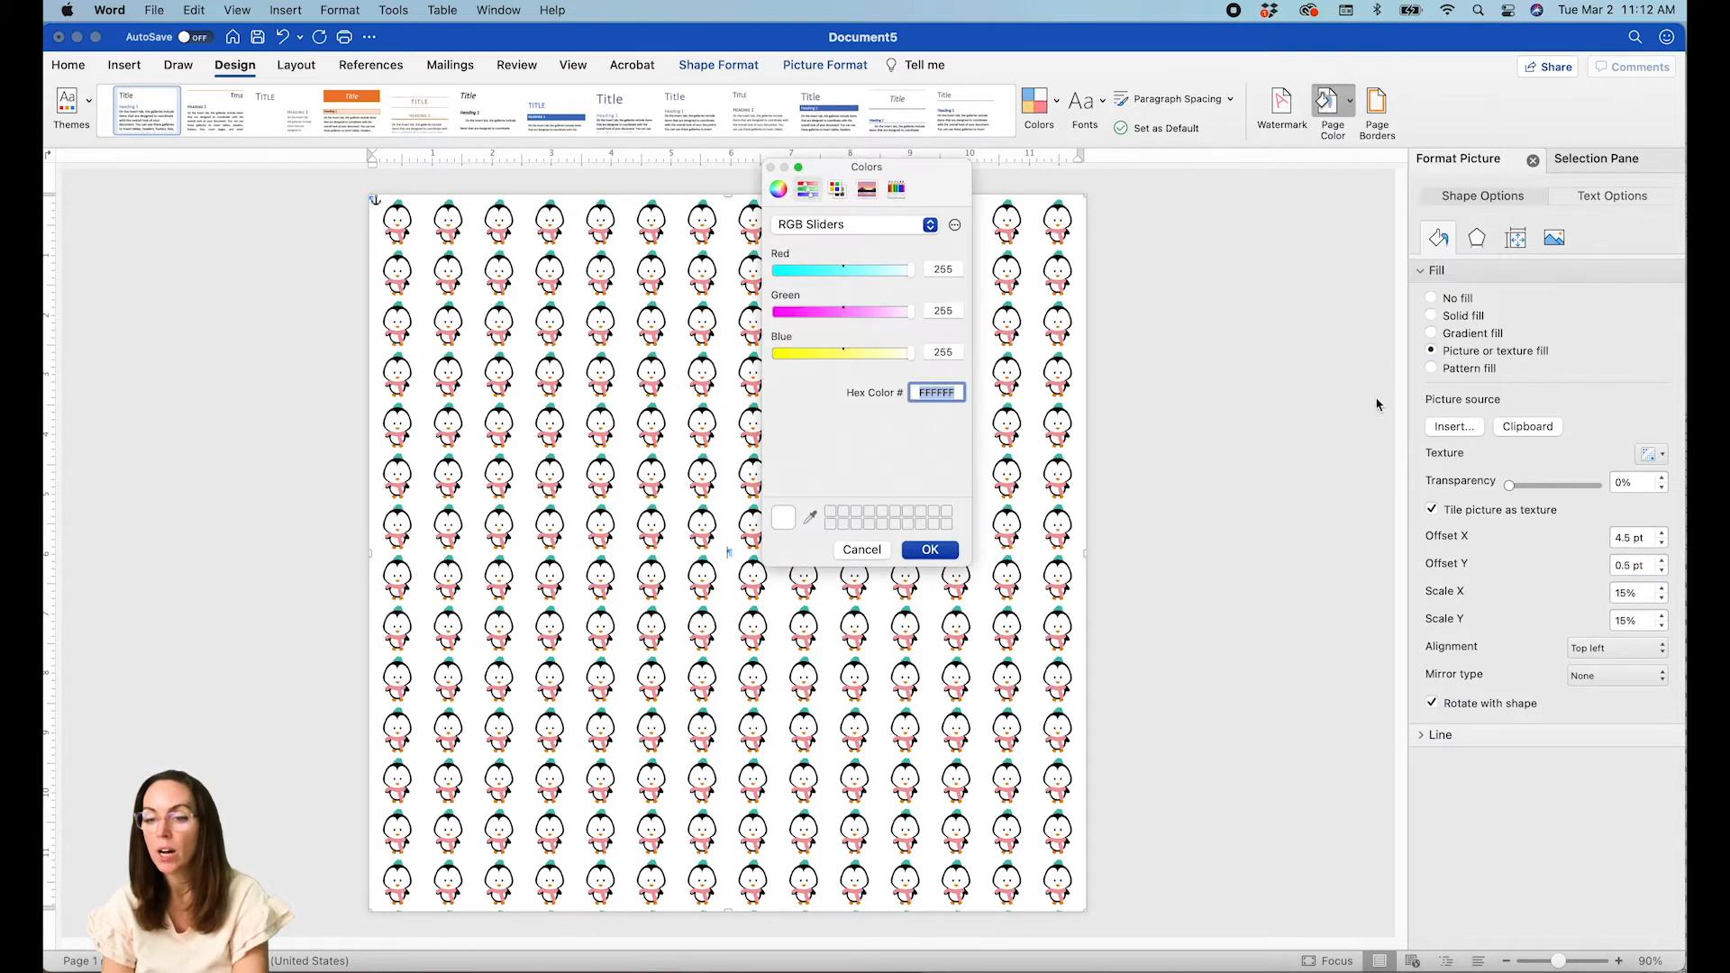
drag(906, 270, 895, 269)
click(932, 549)
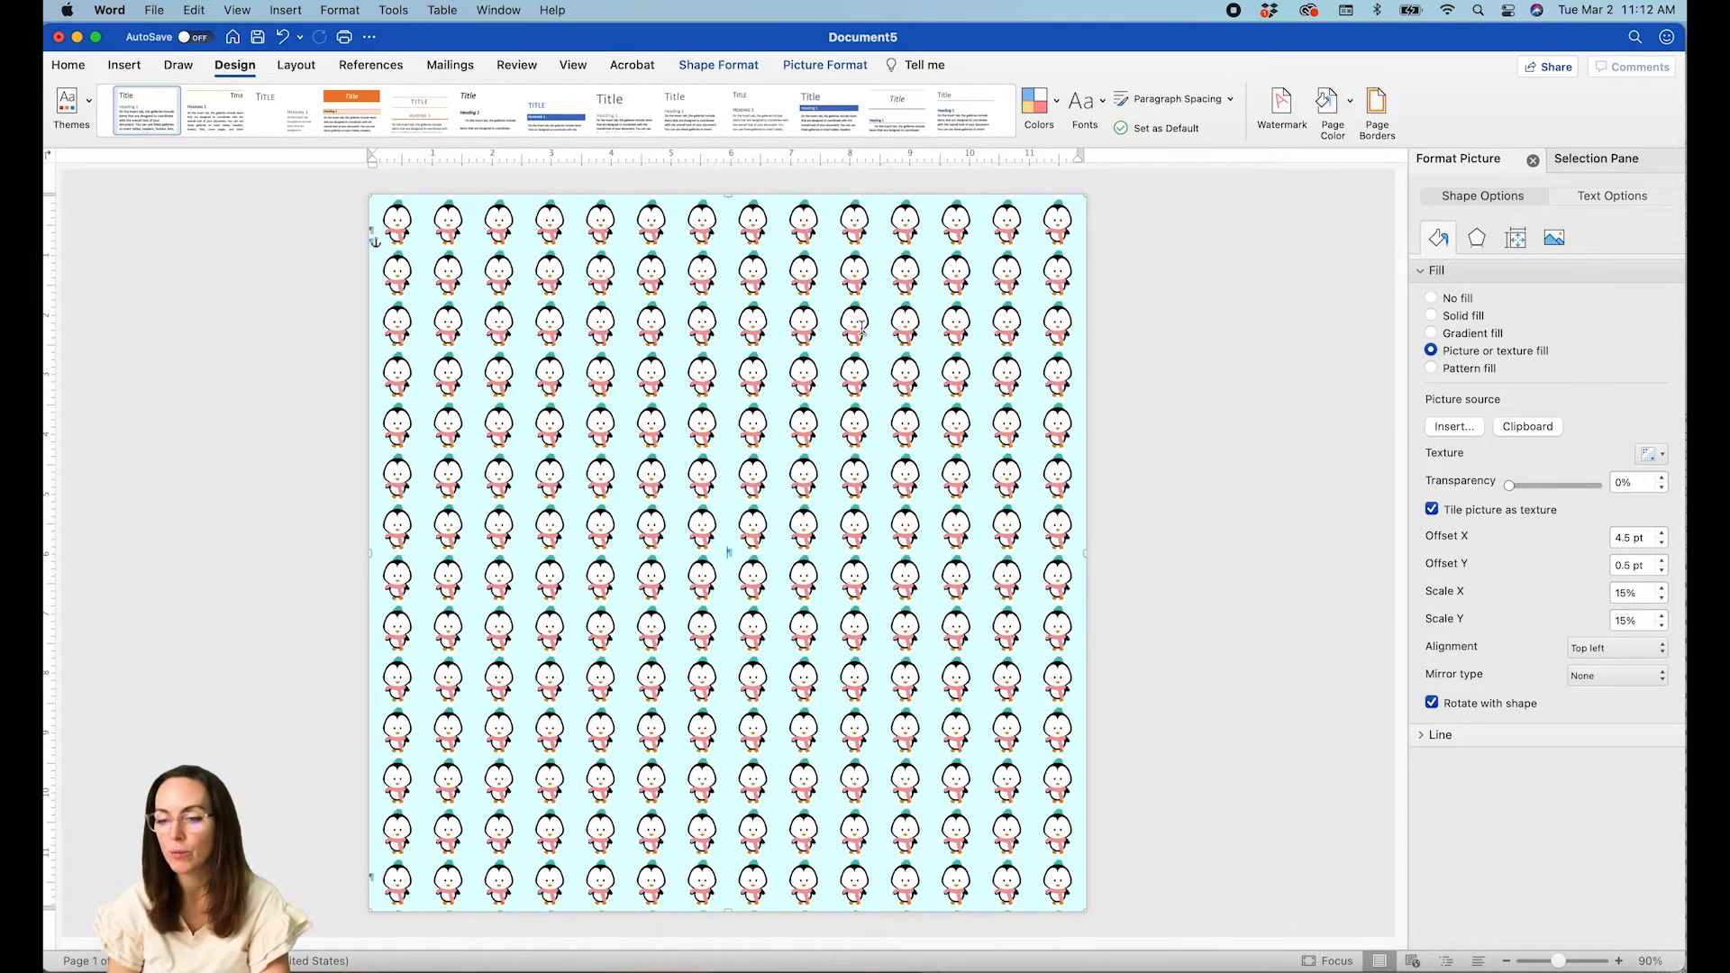
Undo the page color change and redo it to compare the pattern on both backgrounds.
click(704, 642)
key(super+z)
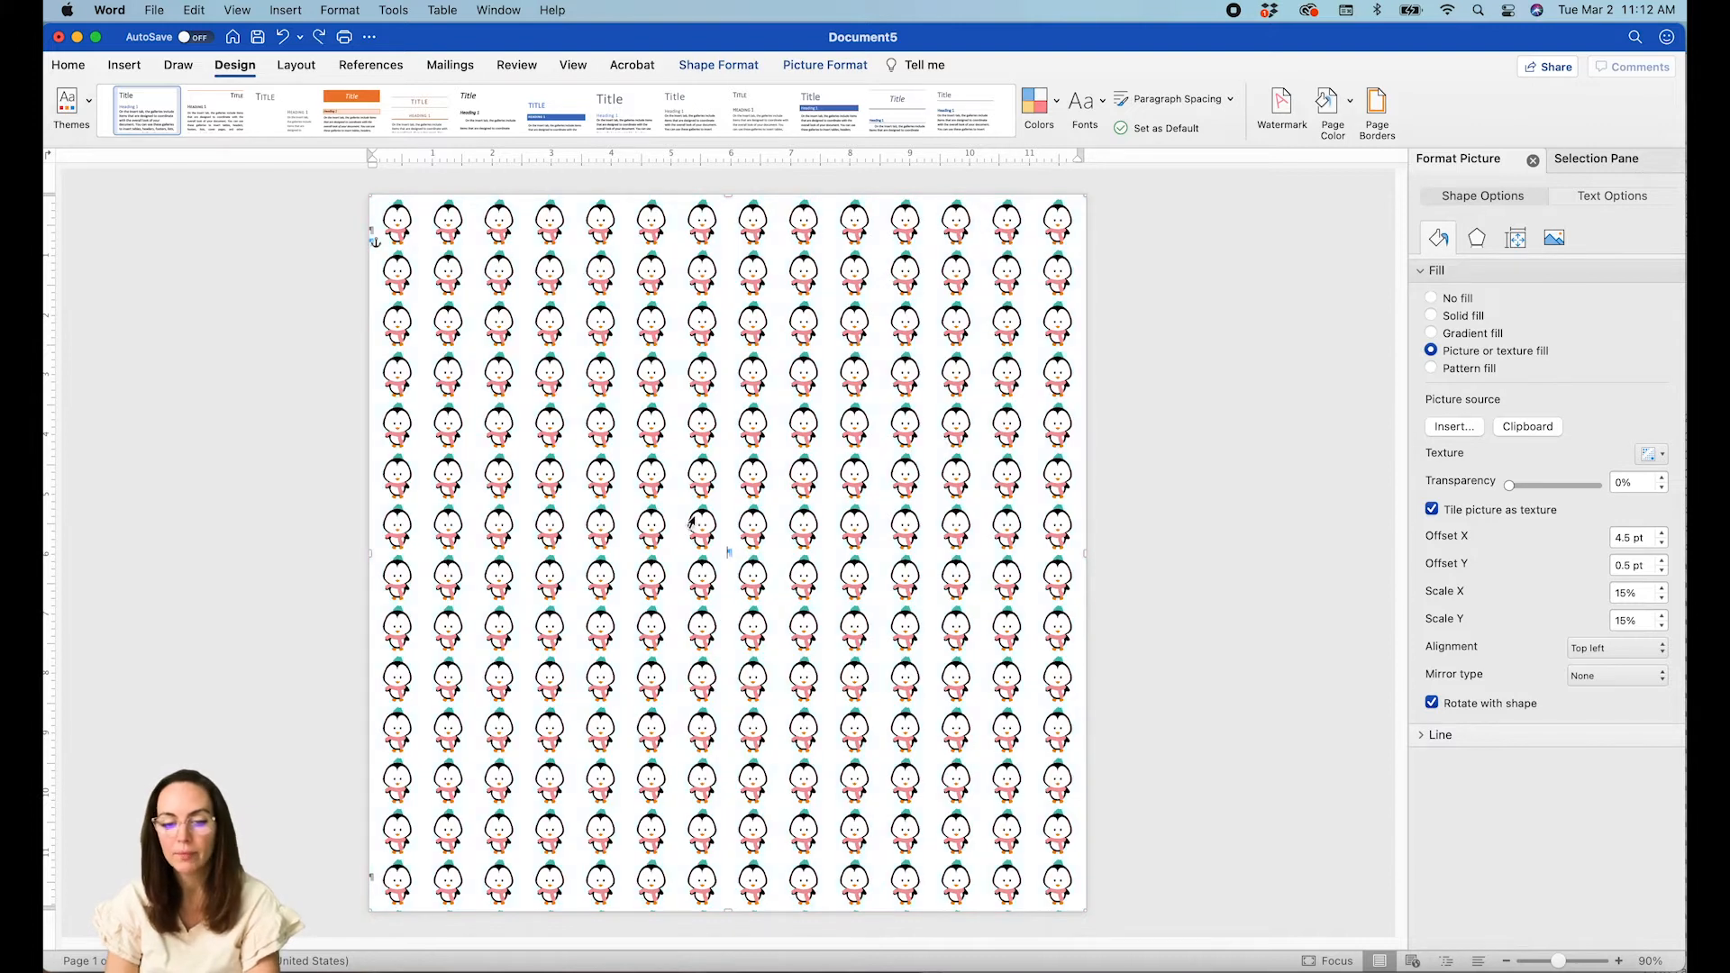
key(super+y)
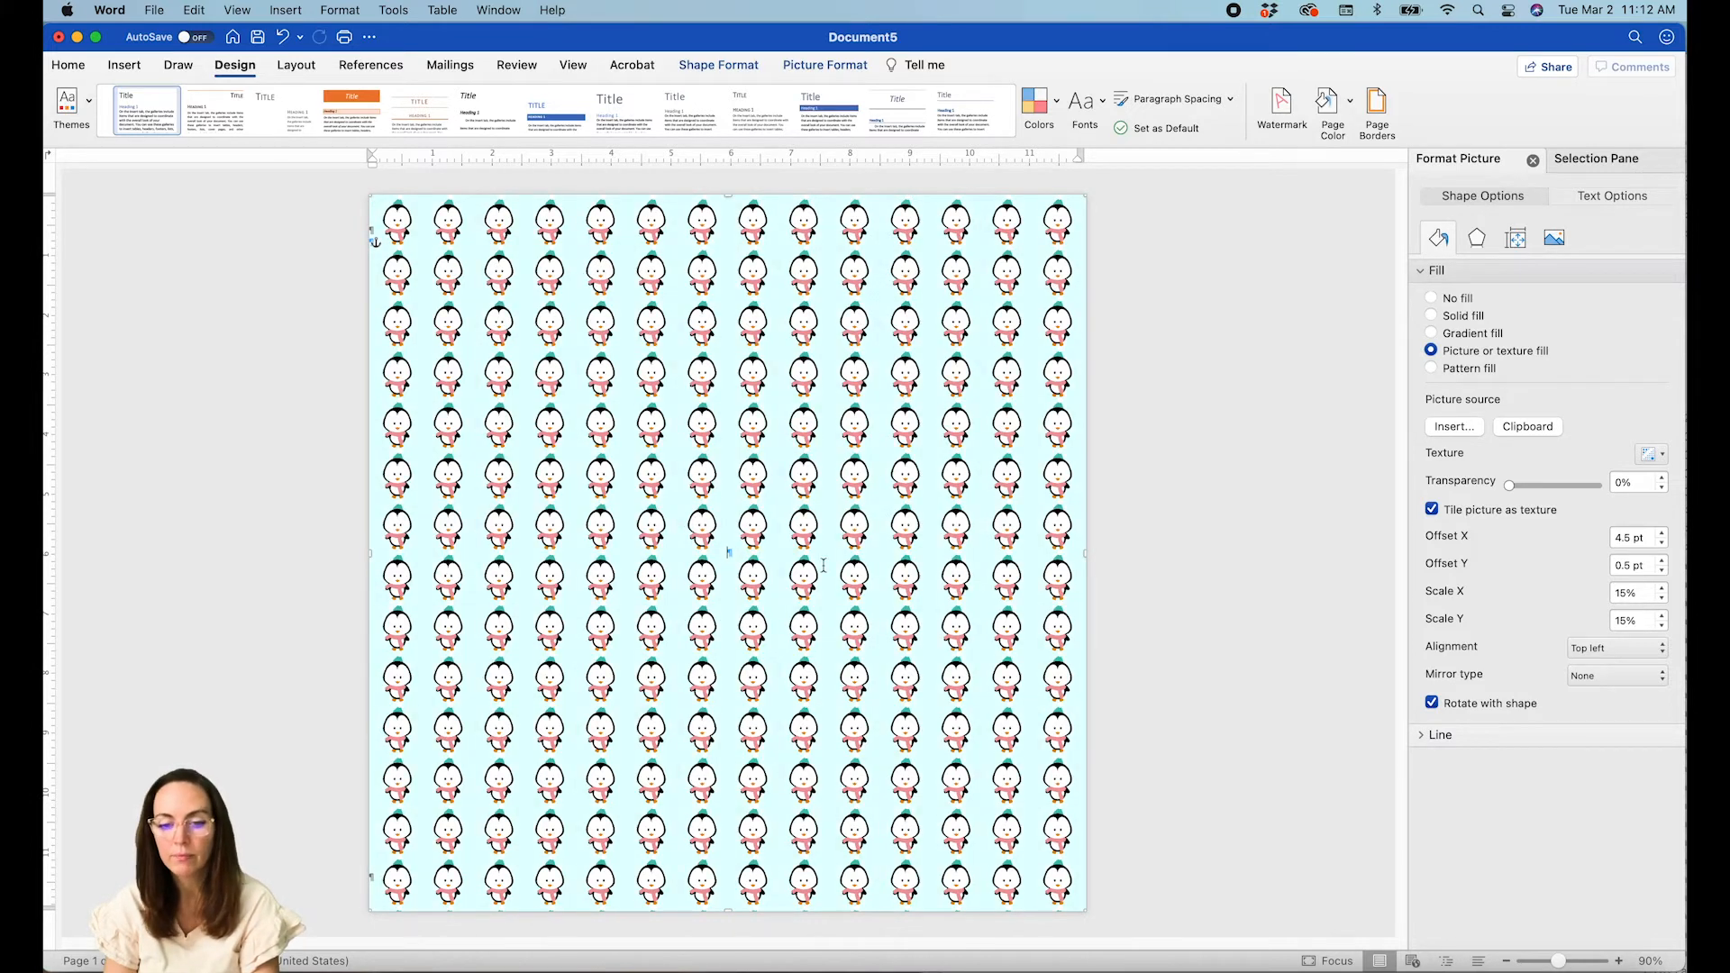
Shrink the rectangle's height from its lower edge so only one row of penguins remains along the page's upper edge.
drag(731, 912, 746, 248)
click(1557, 963)
drag(1557, 965, 1568, 966)
click(1397, 433)
drag(1397, 433, 1386, 382)
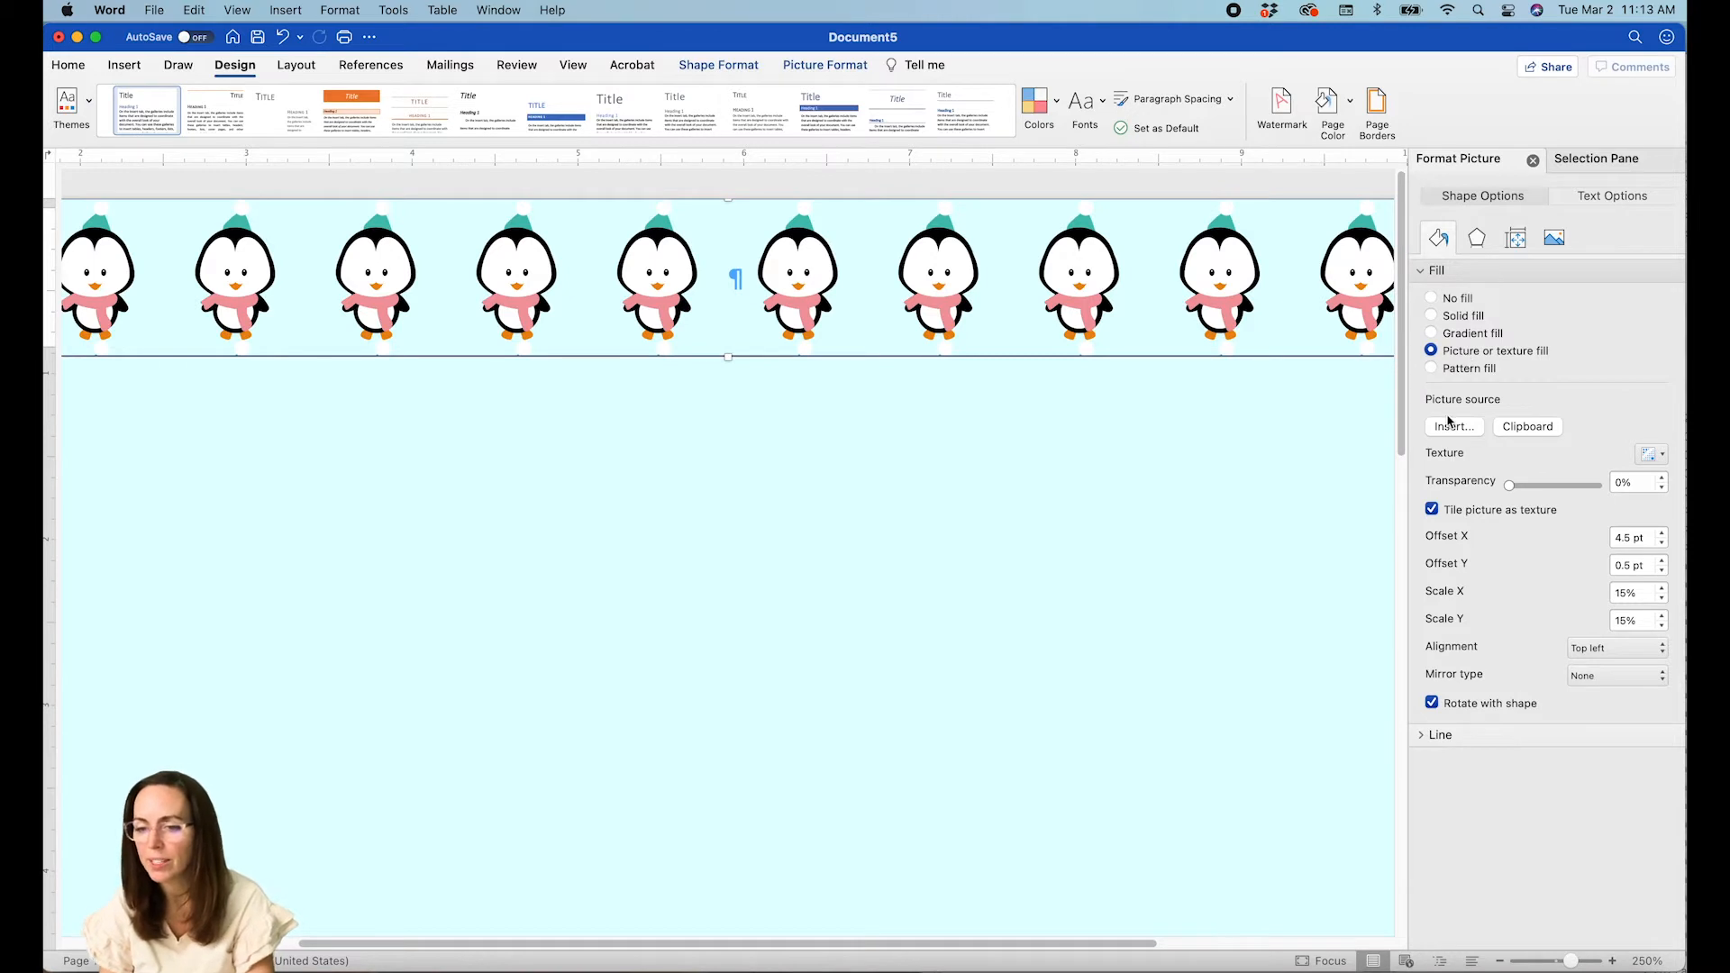
Remove the outline from the penguin-filled rectangle.
click(1423, 736)
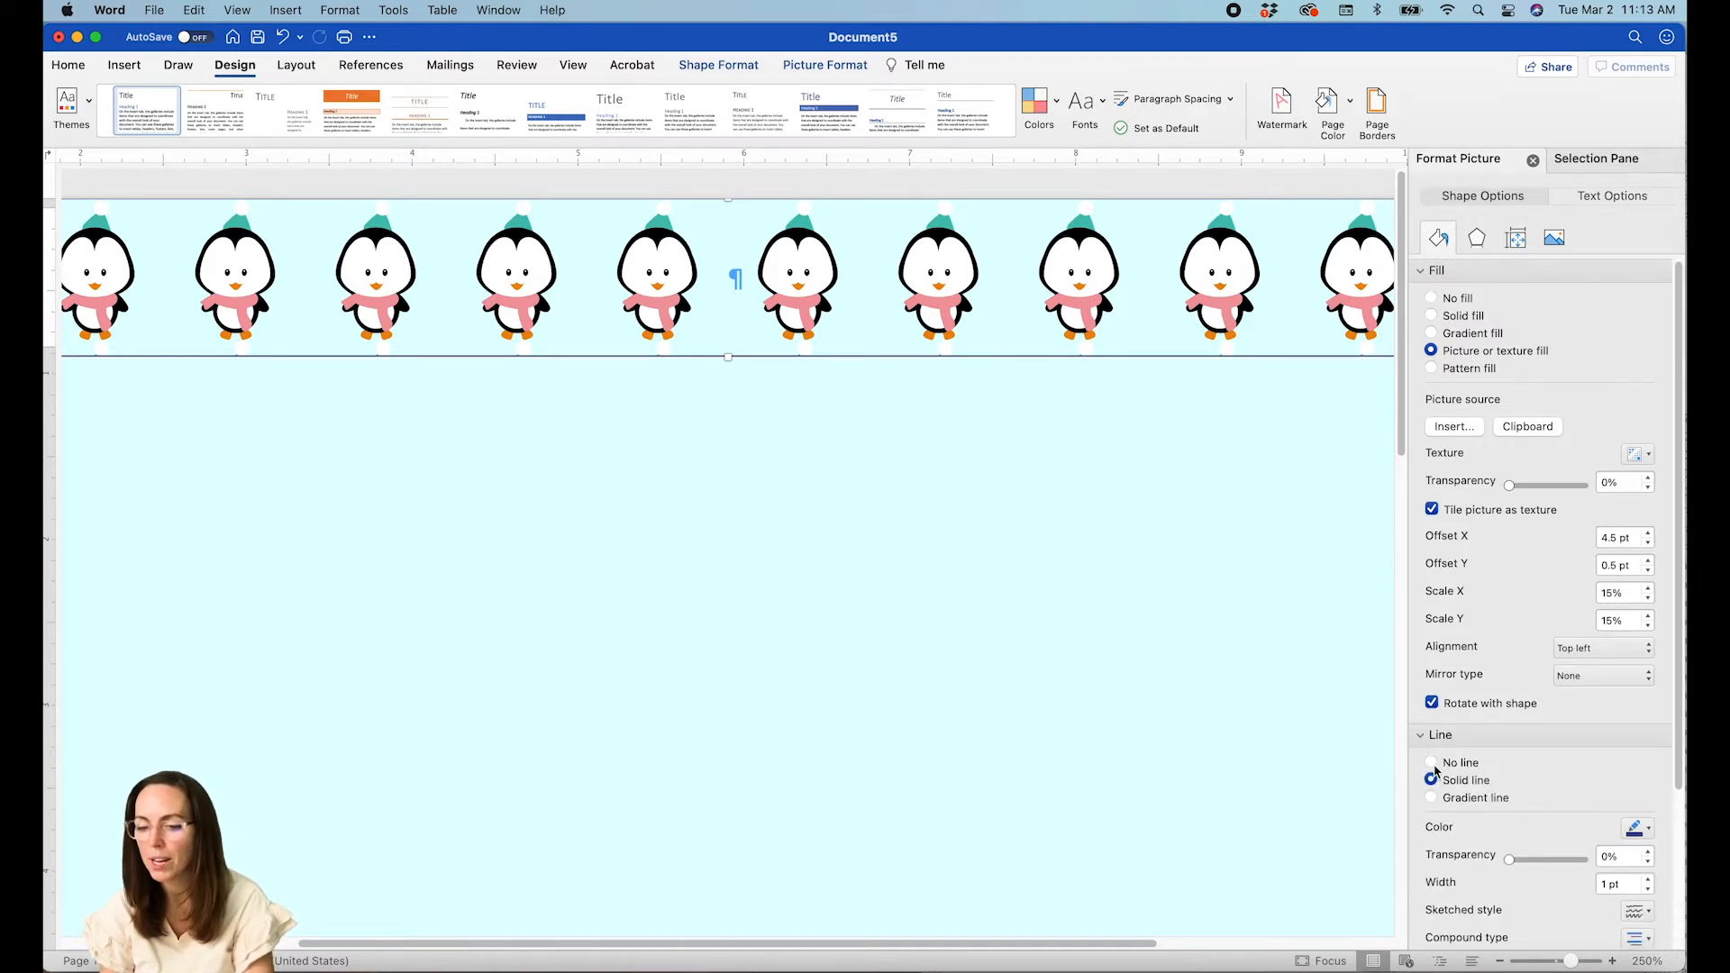
click(1432, 763)
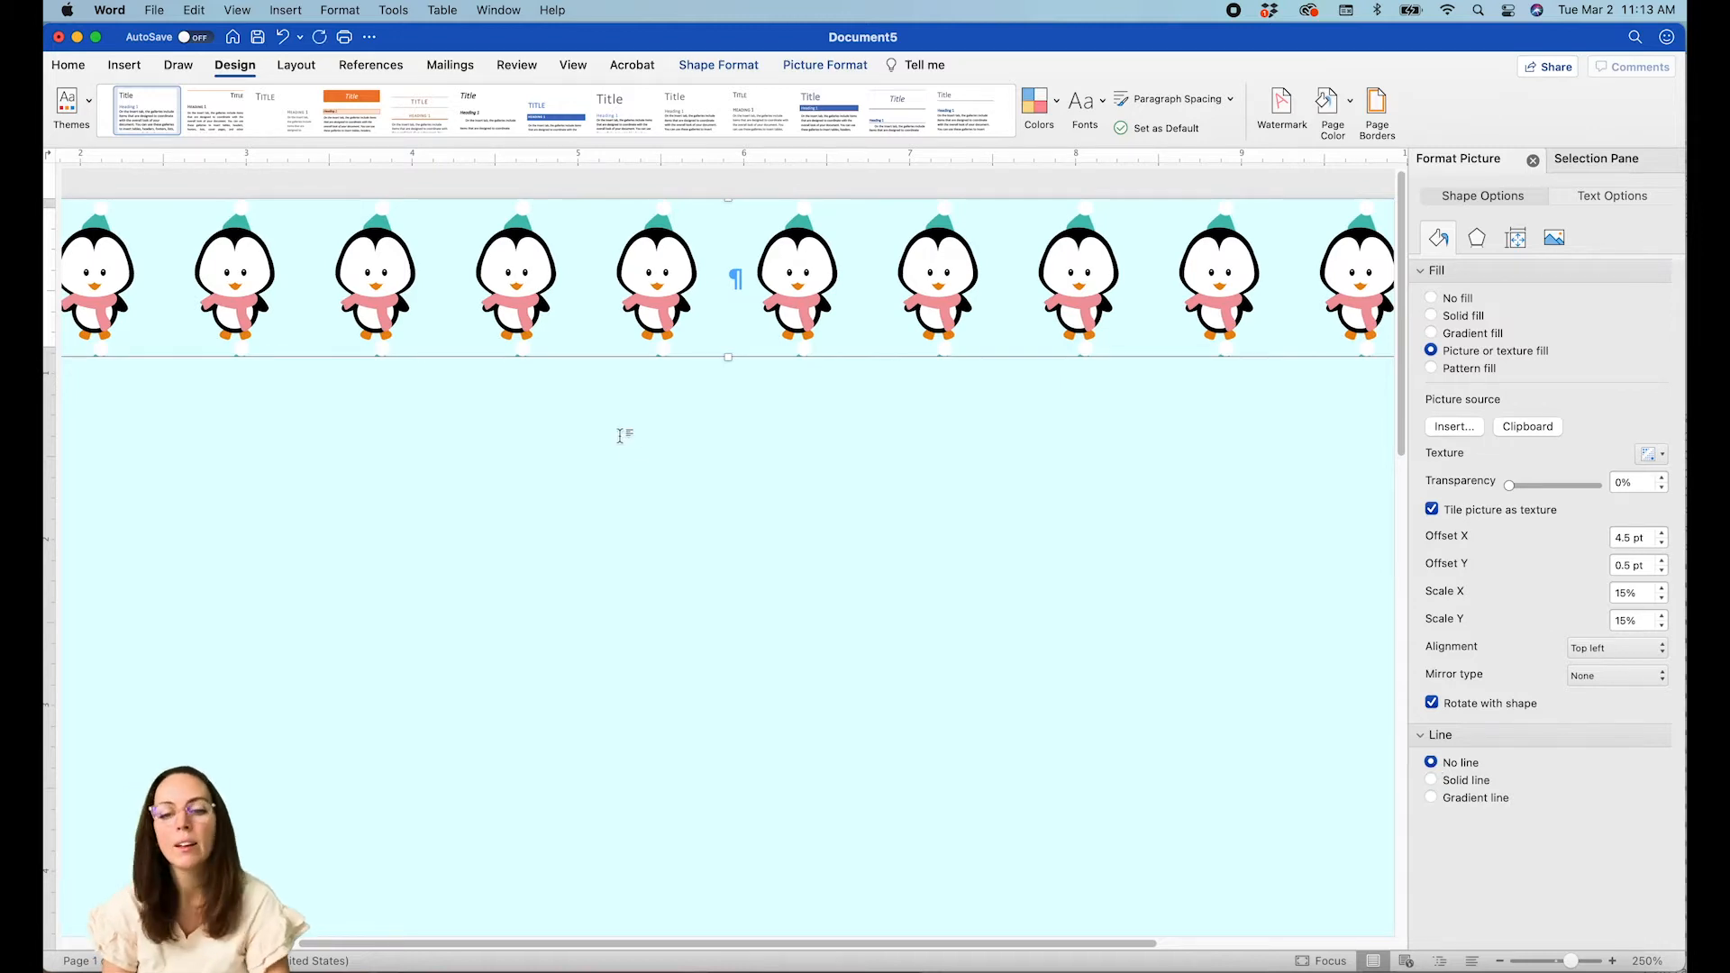
click(726, 68)
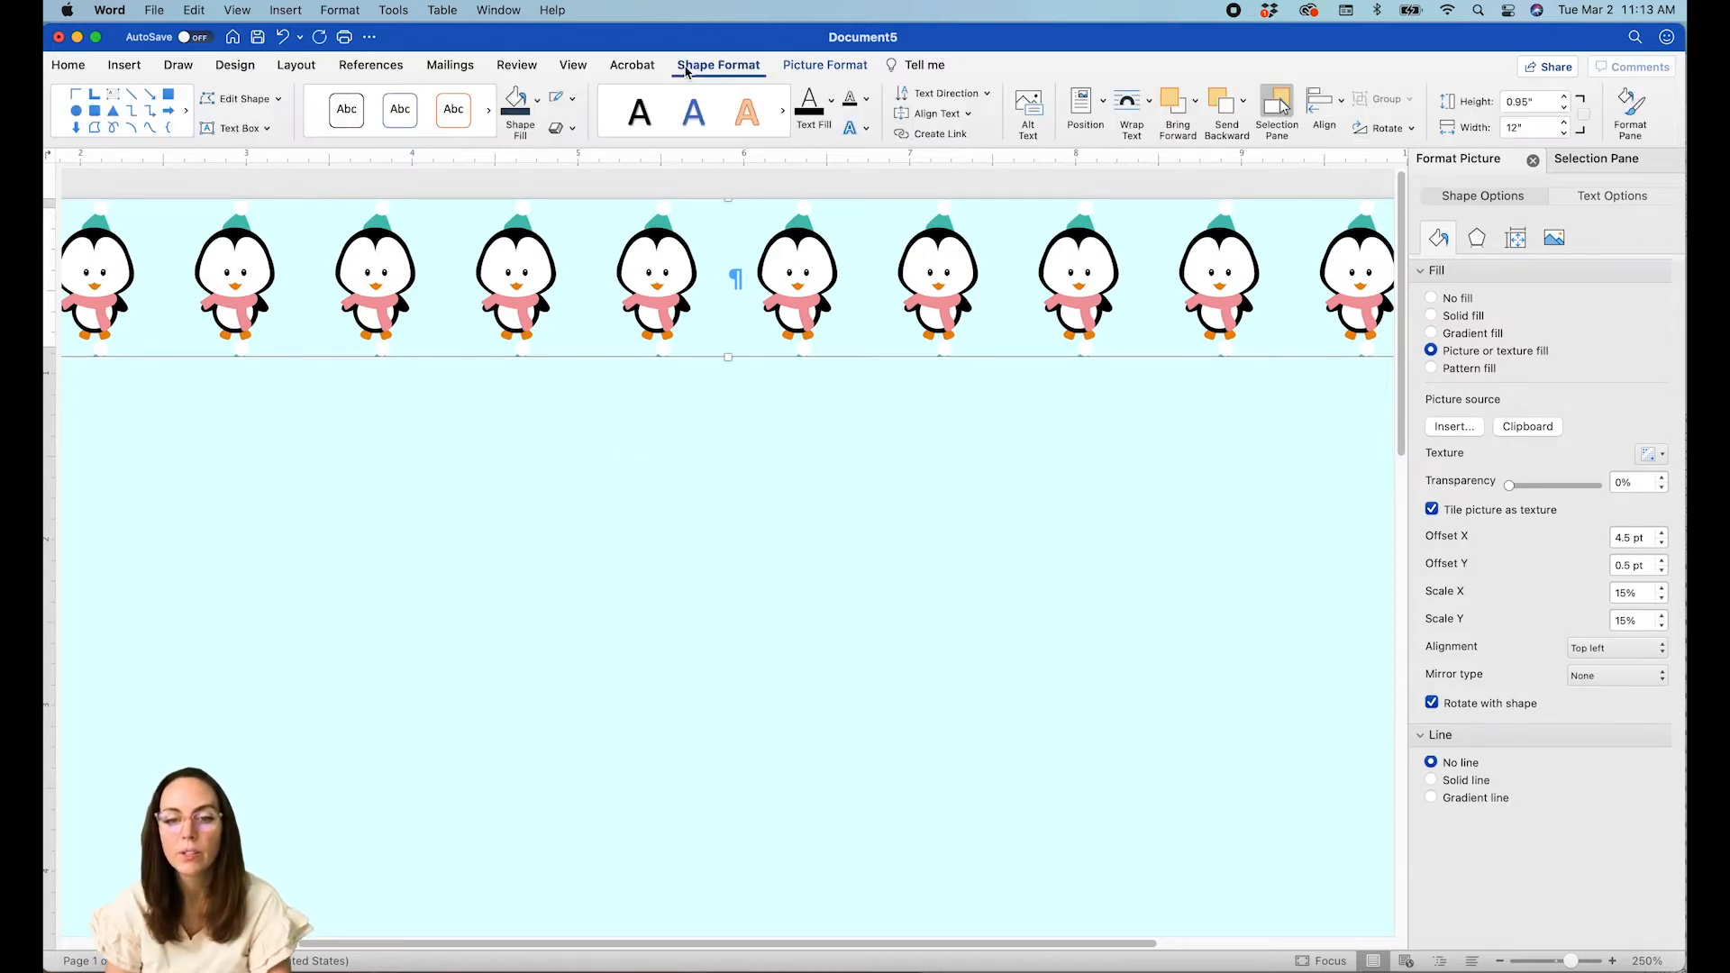
click(573, 105)
click(581, 136)
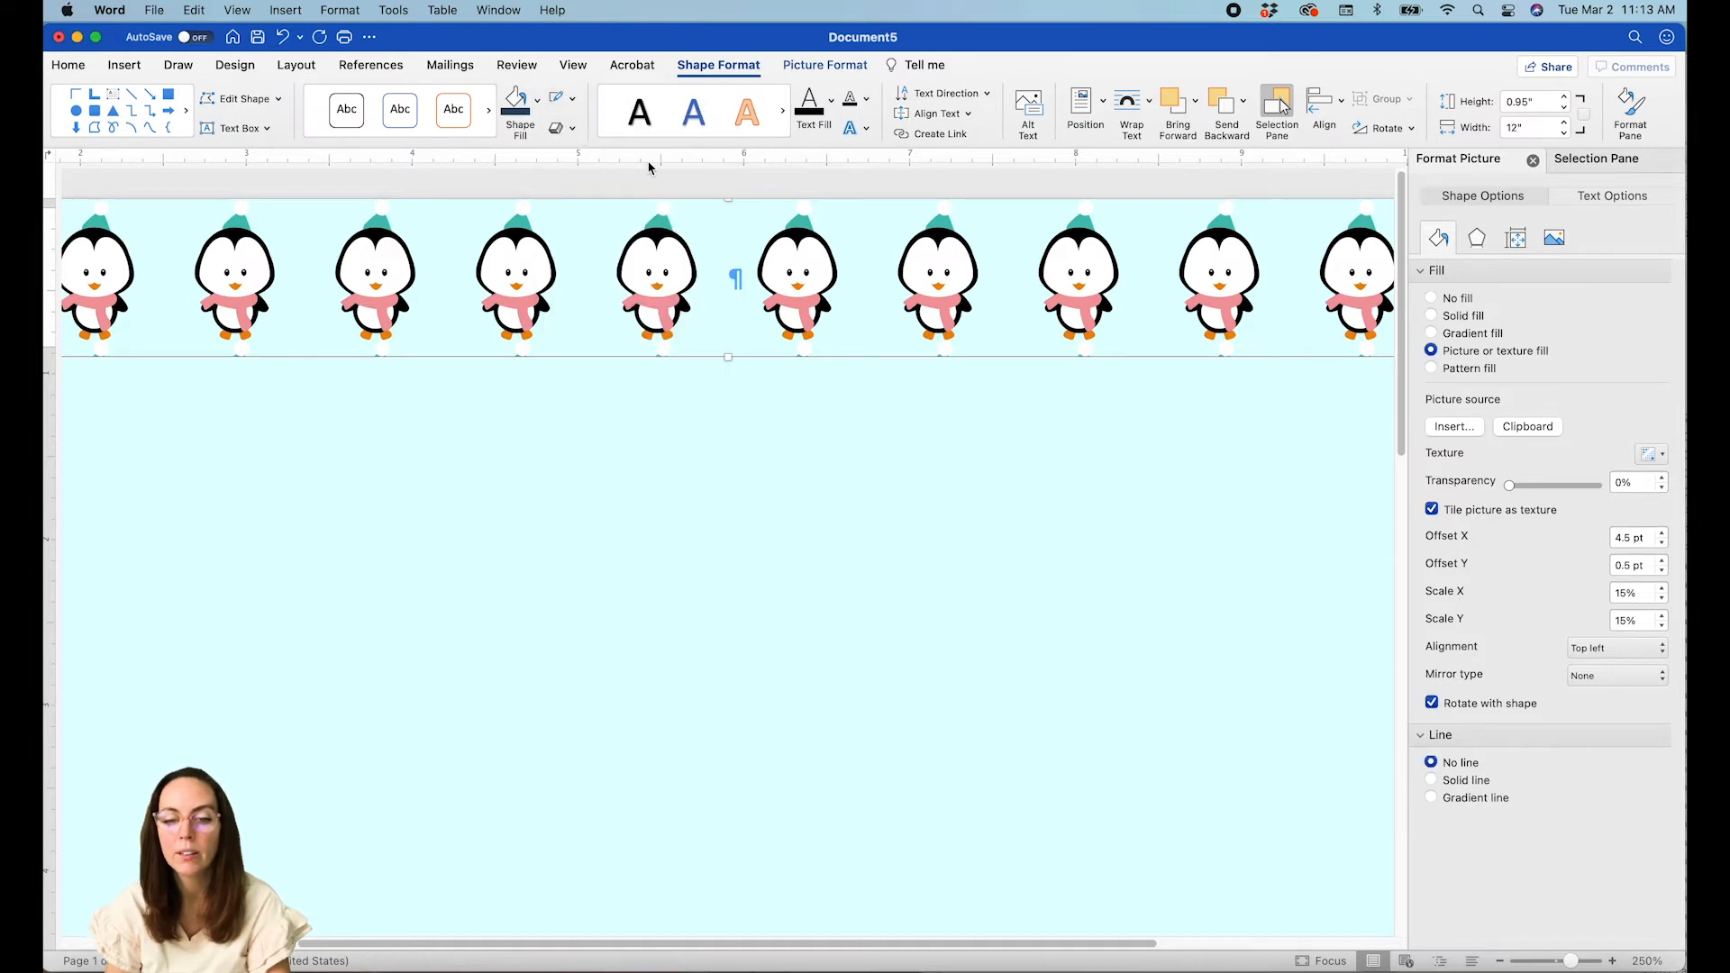
Nudge the penguin strip down slightly and trim its upper and lower edges to a height of about 0.86 inches.
click(777, 263)
drag(777, 268, 781, 269)
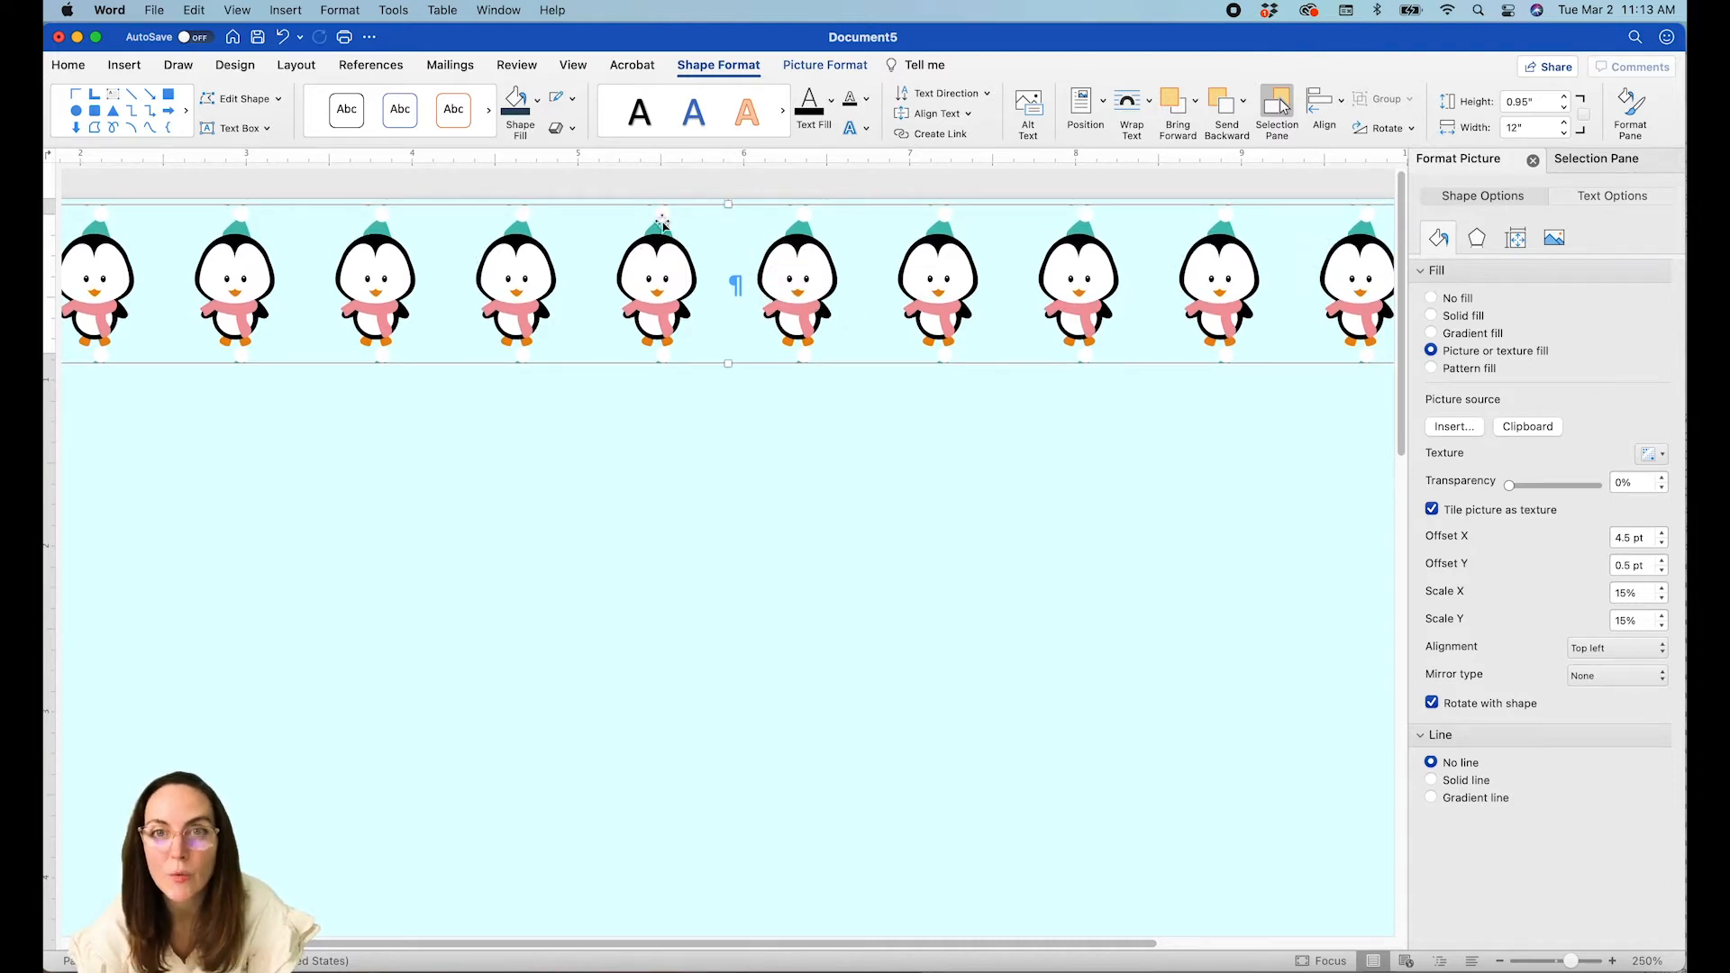
drag(730, 206, 730, 218)
drag(730, 366, 728, 369)
click(728, 364)
click(727, 217)
drag(727, 219, 727, 226)
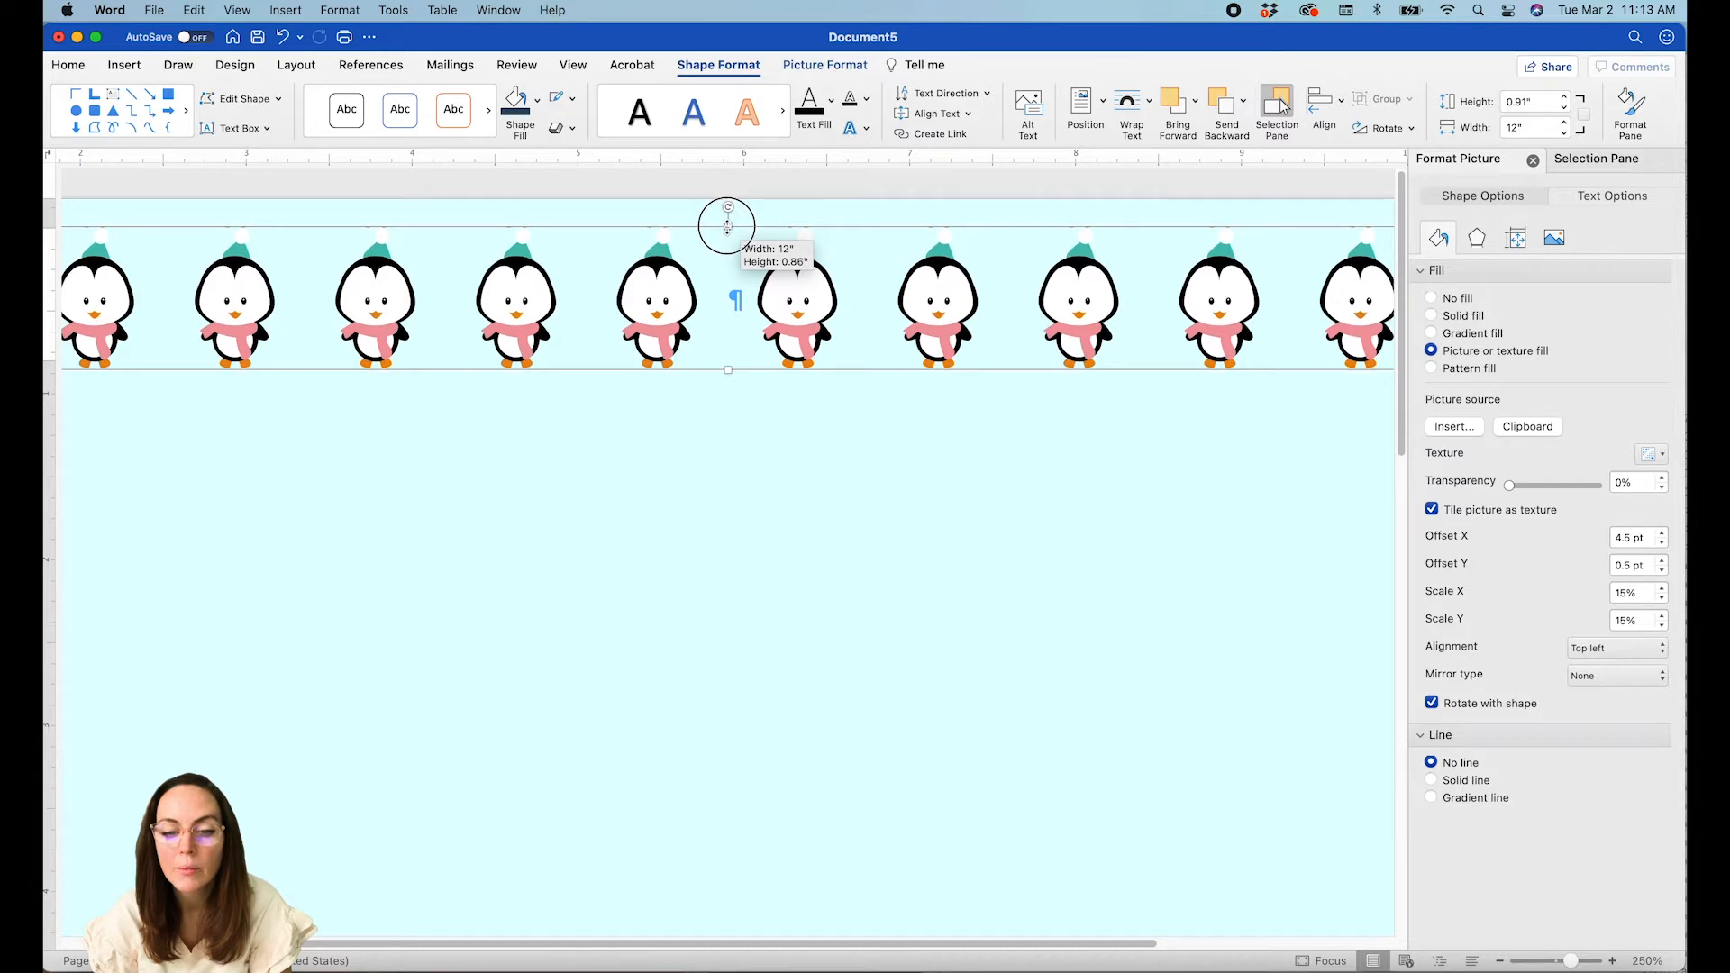
drag(728, 227, 727, 228)
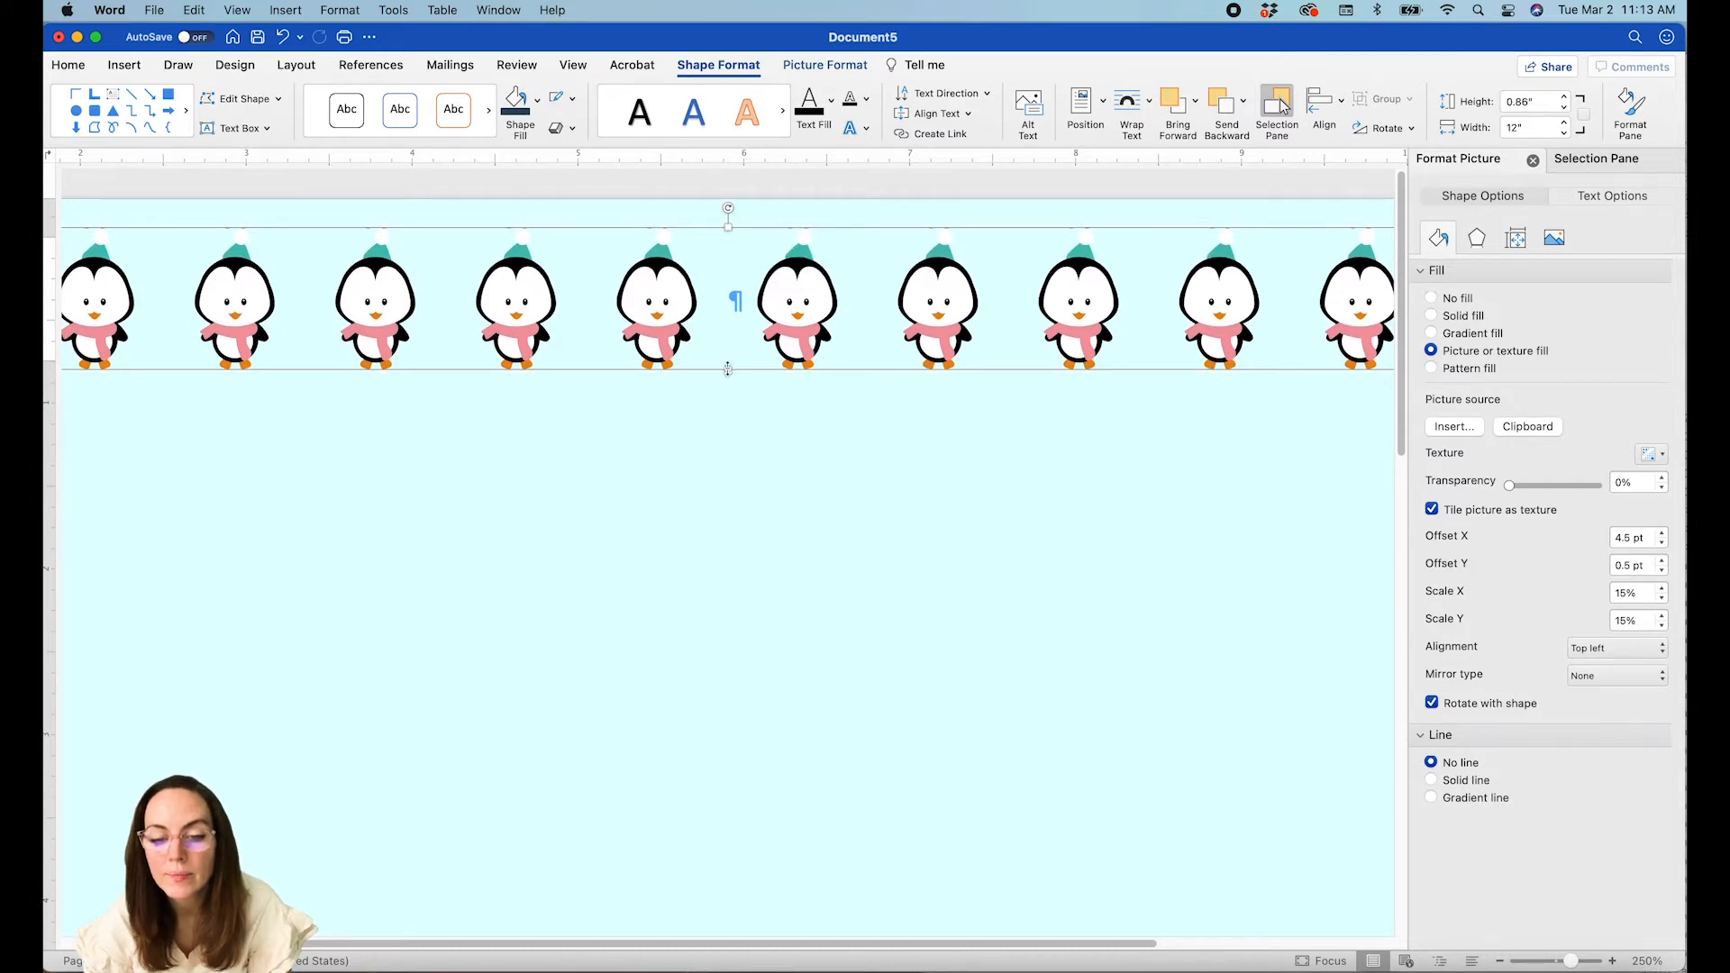
Fine-tune the strip's edges at a height of about 0.86 inches and set the picture fill's Offset Y to 0 pt.
drag(727, 368, 727, 374)
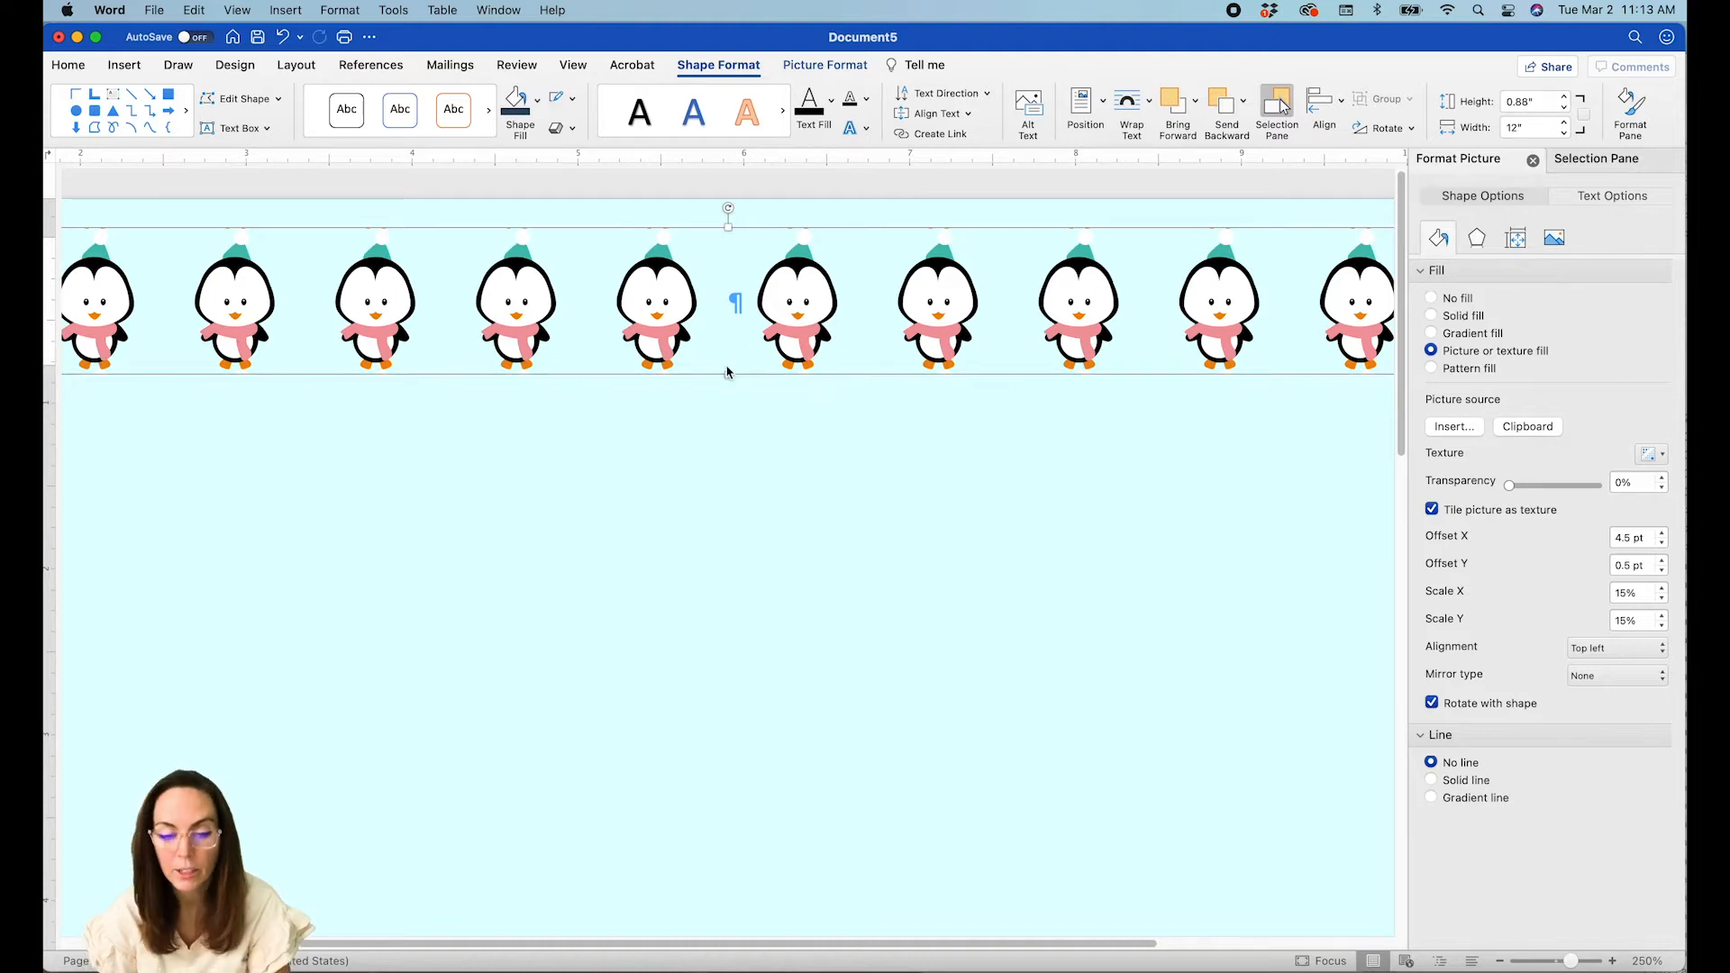
key(super+z)
click(729, 227)
drag(729, 230, 729, 227)
drag(730, 375, 730, 369)
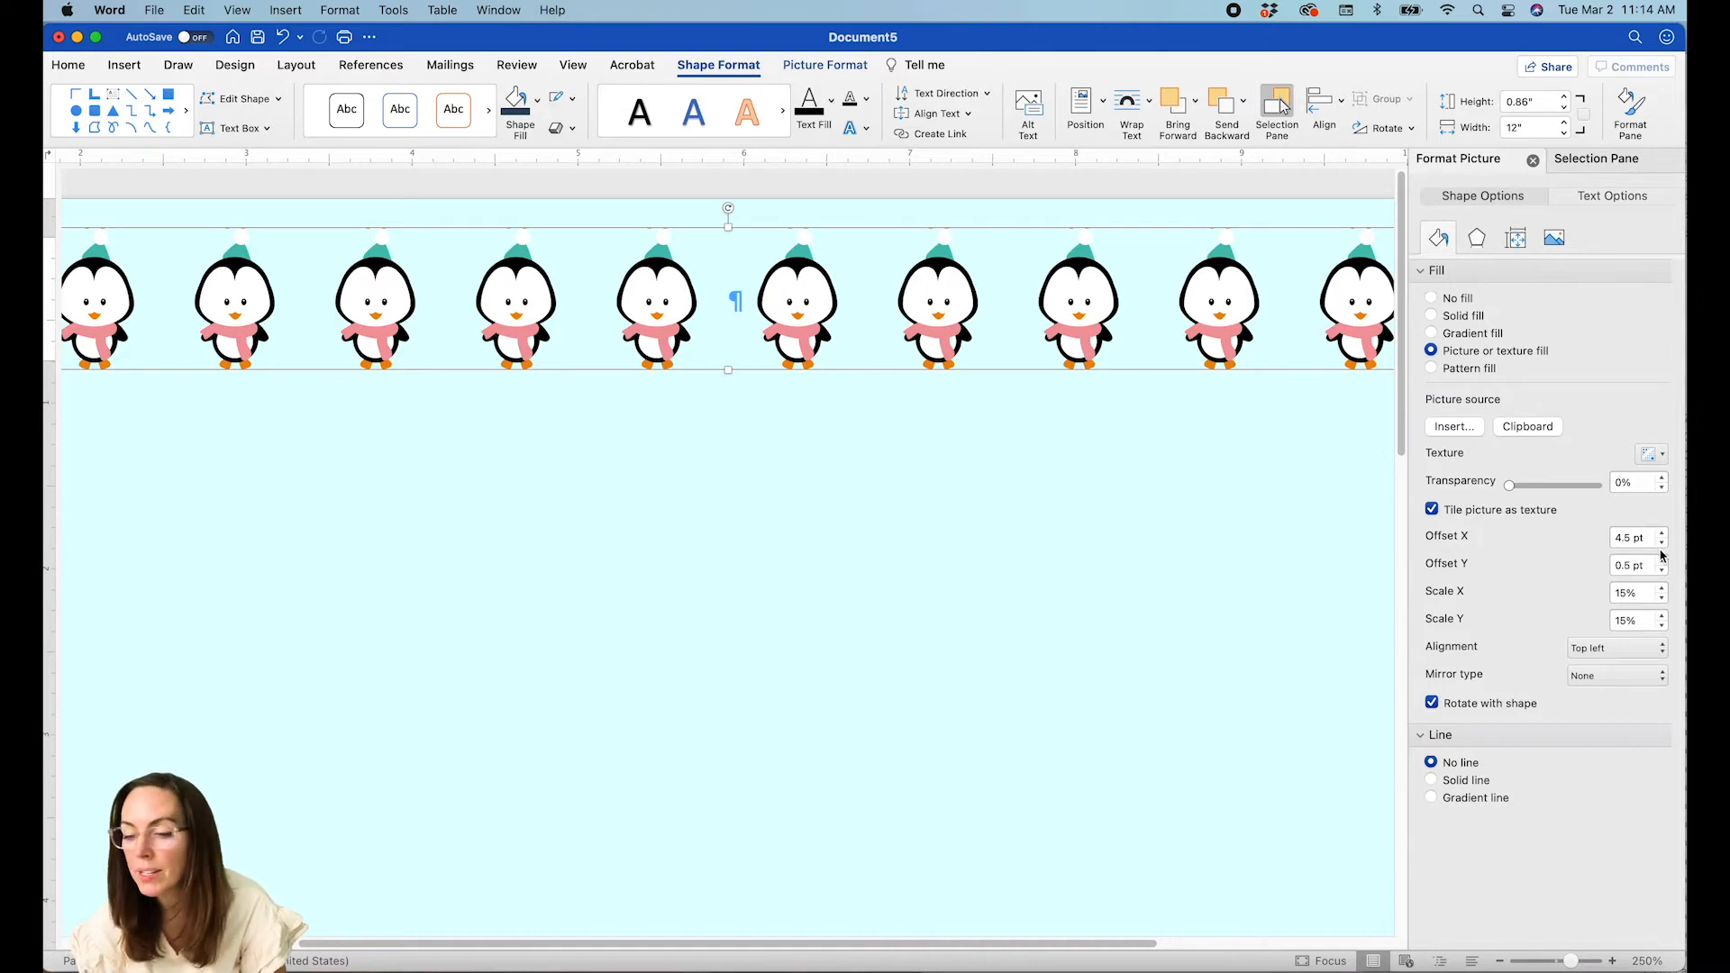
click(1662, 571)
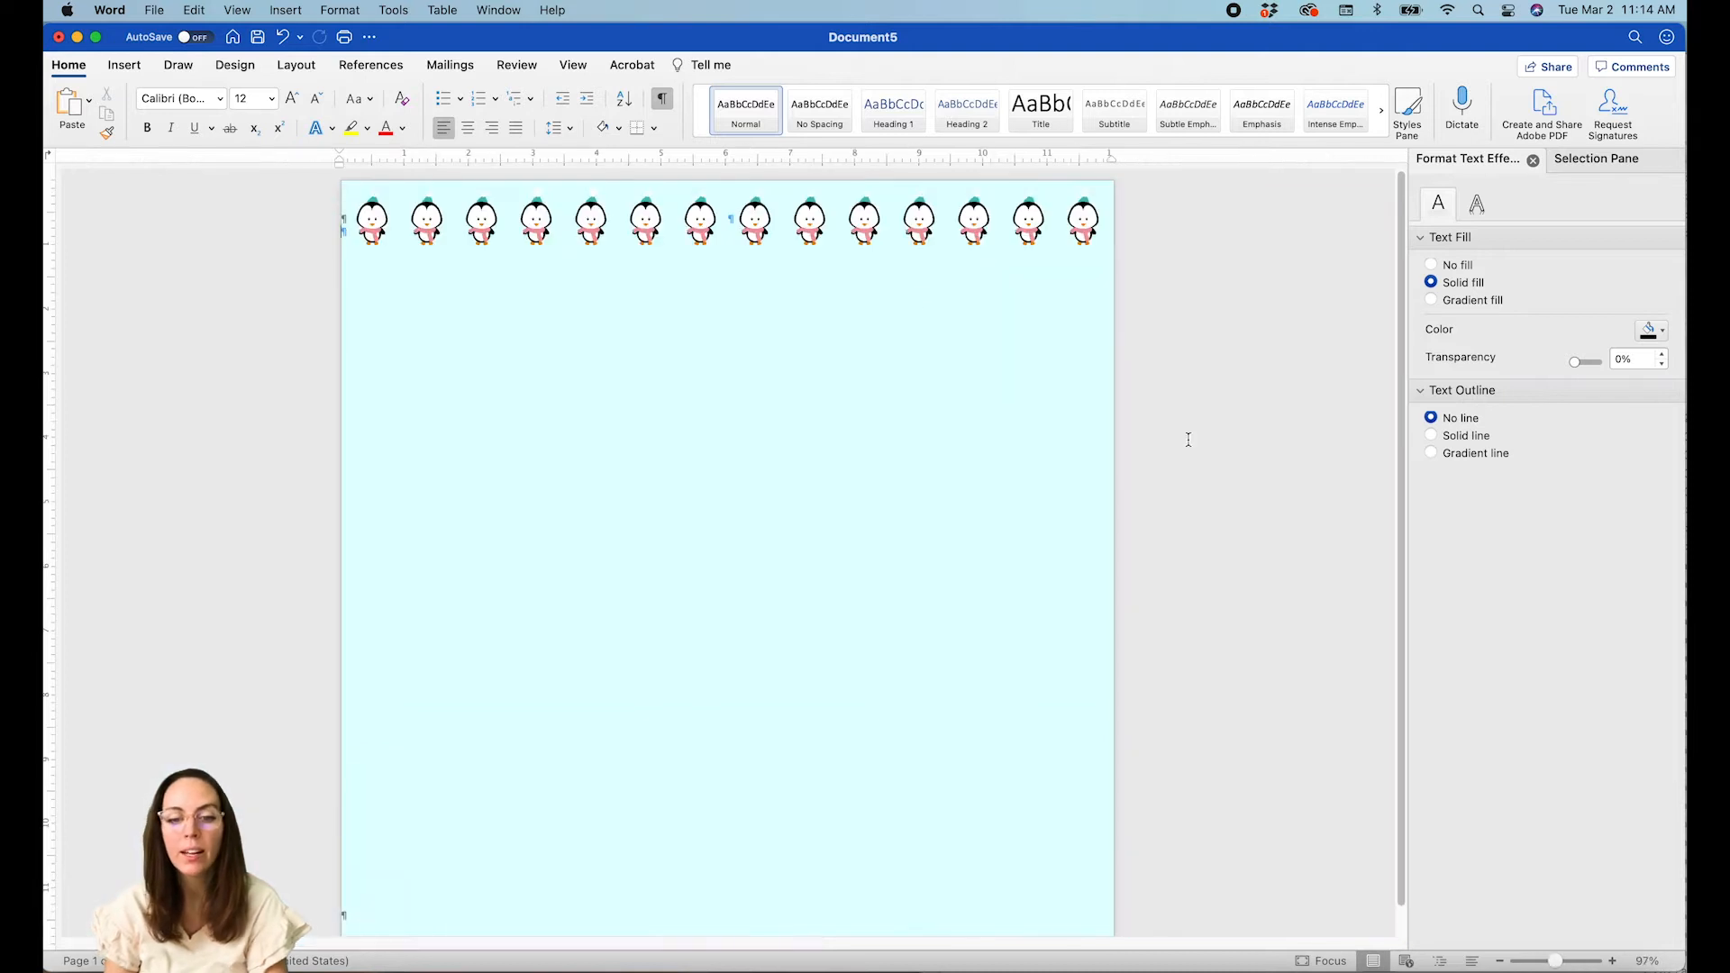
Nudge the penguin row up and place a copy directly below it, shifted sideways by about half a penguin.
click(872, 218)
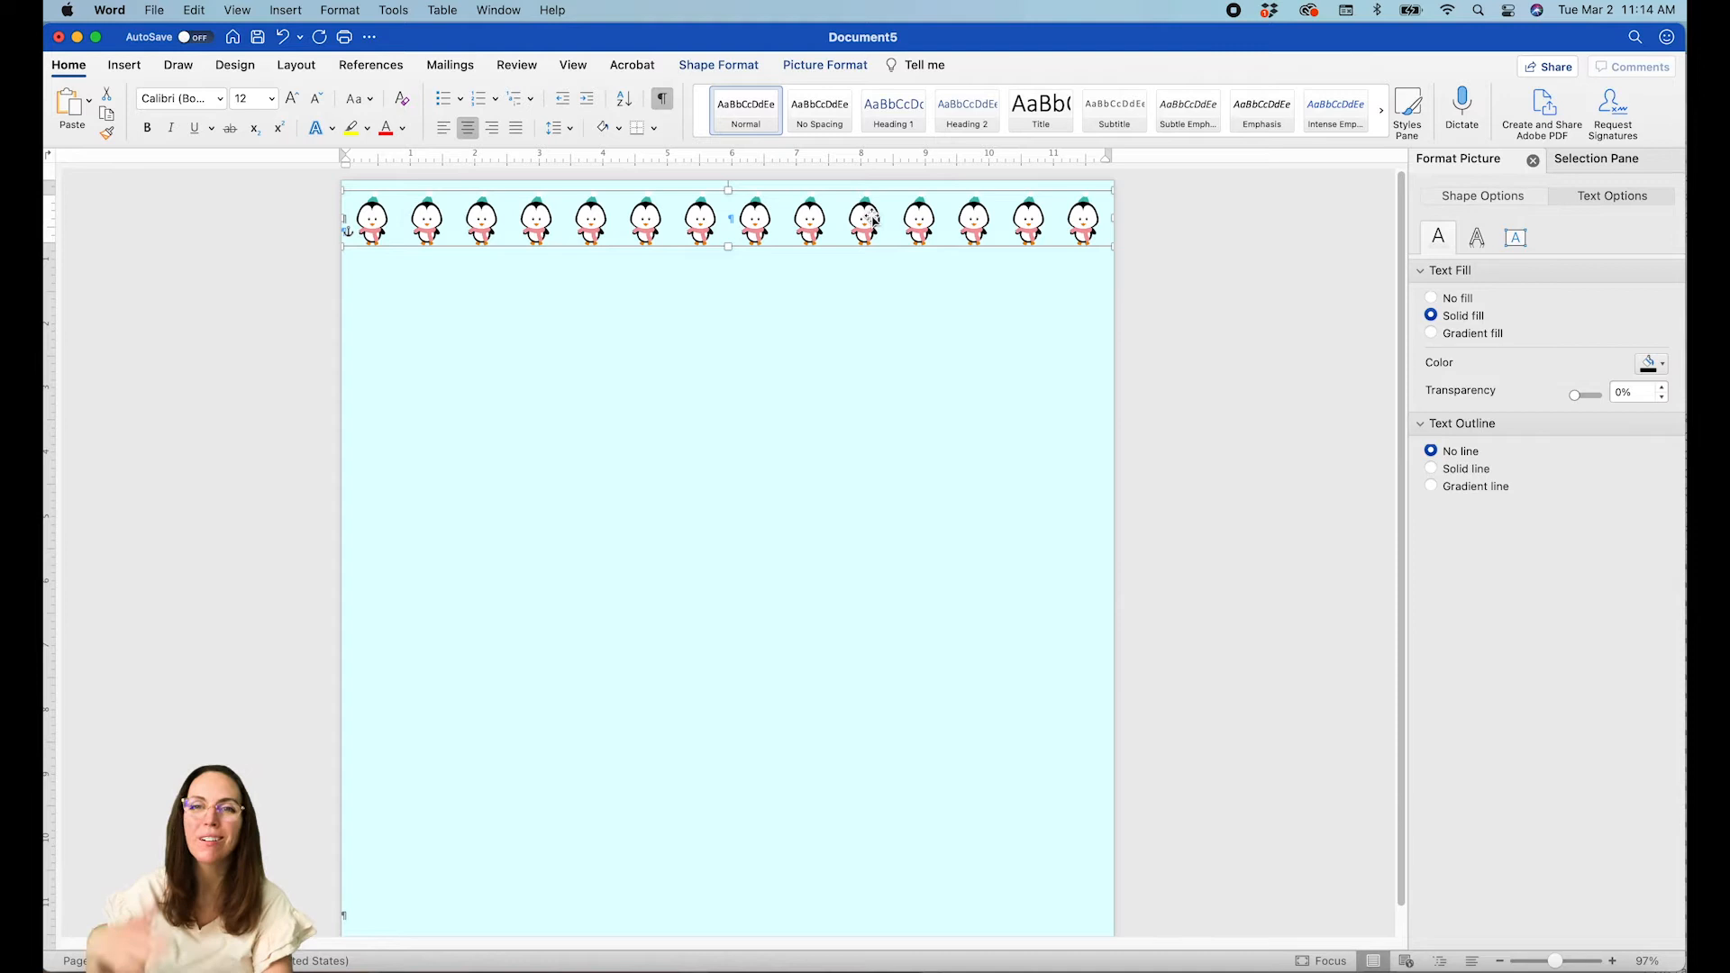
key(Up)
drag(858, 220, 889, 270)
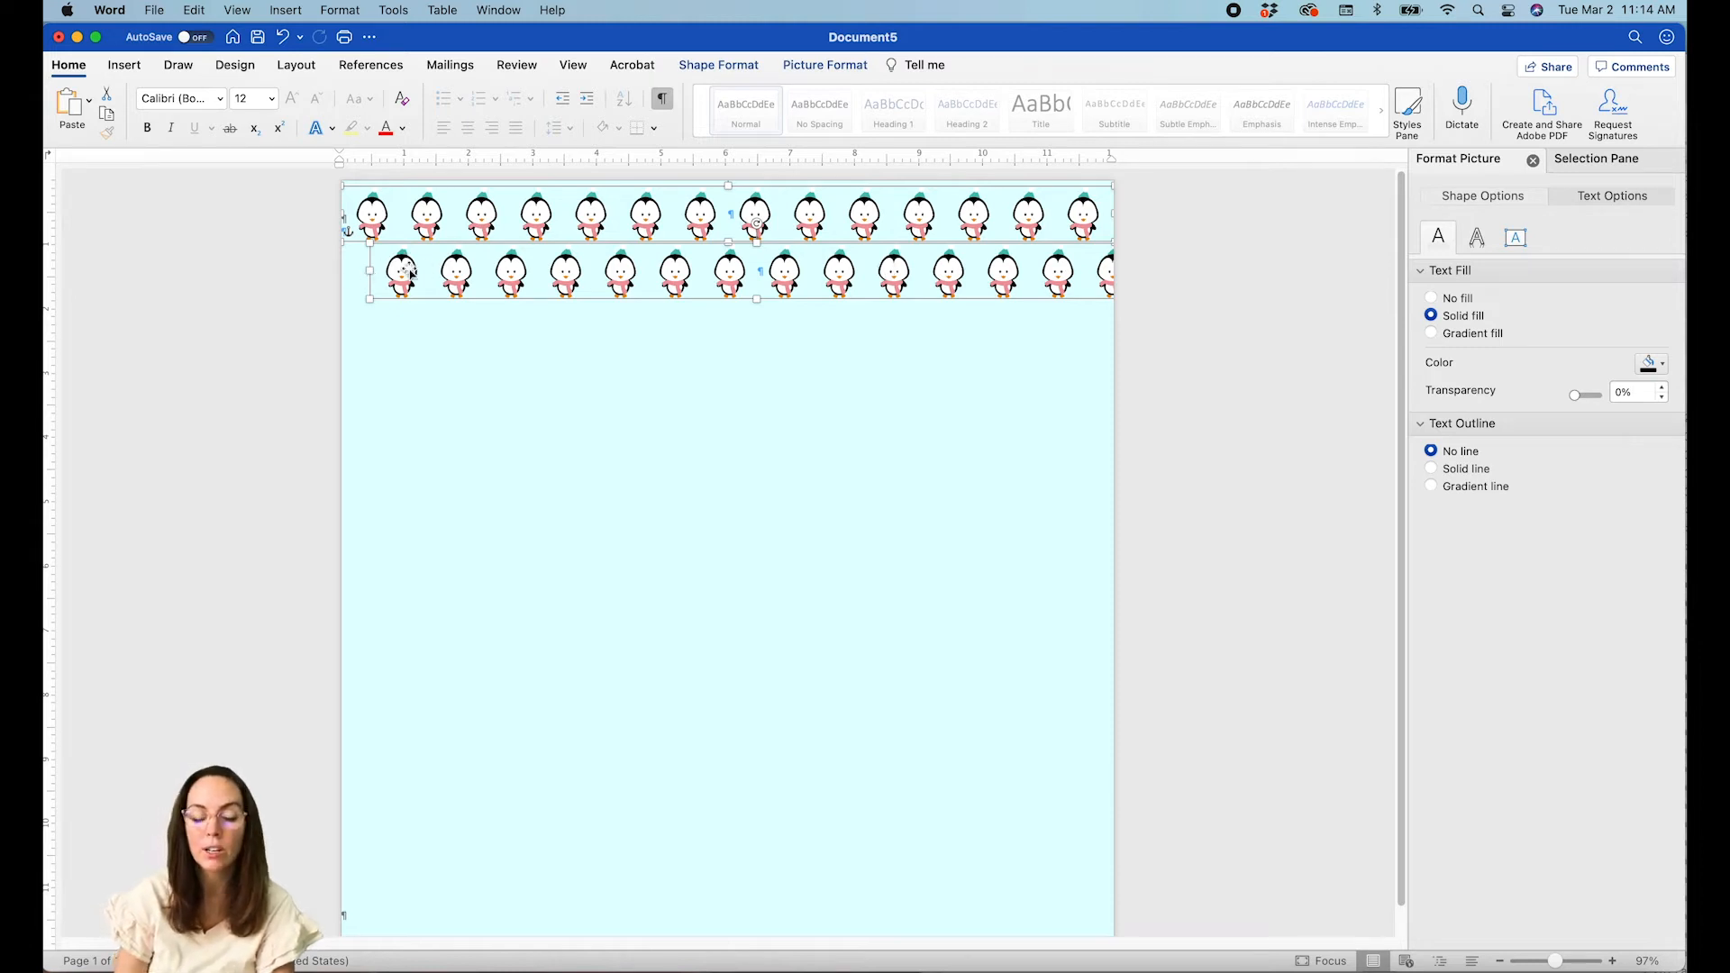
Try to stretch the copied row's left edge toward the page edge, and undo the change.
drag(369, 272, 351, 273)
key(super+z)
click(462, 345)
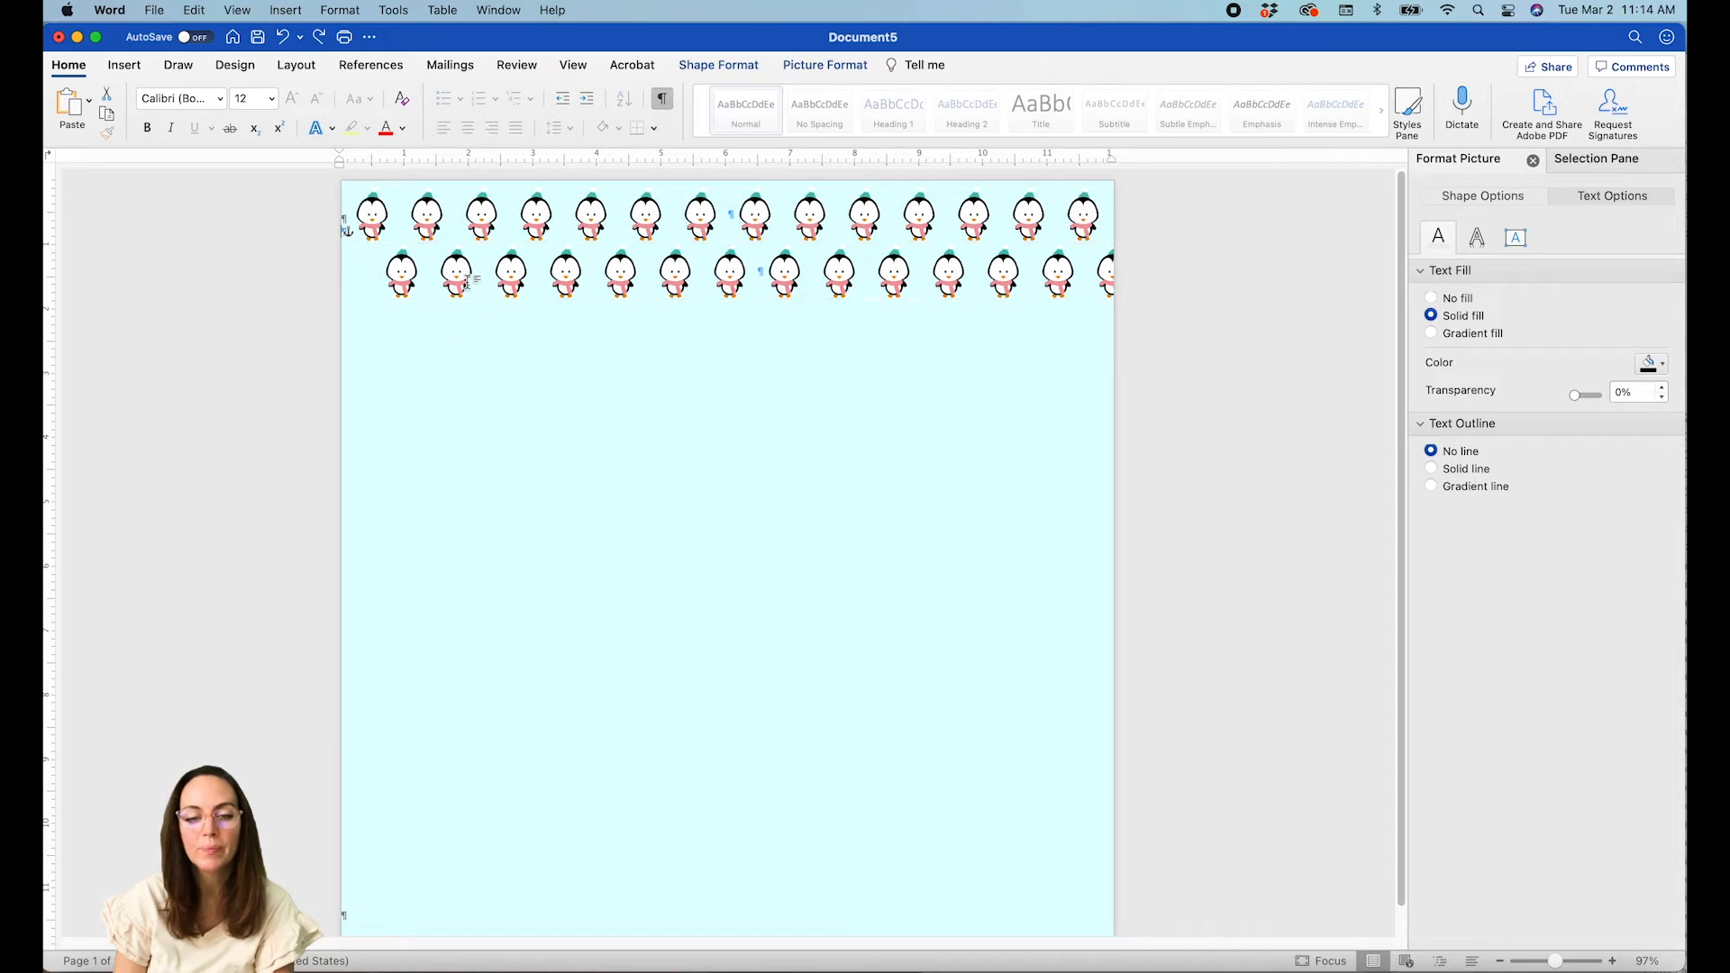
click(465, 277)
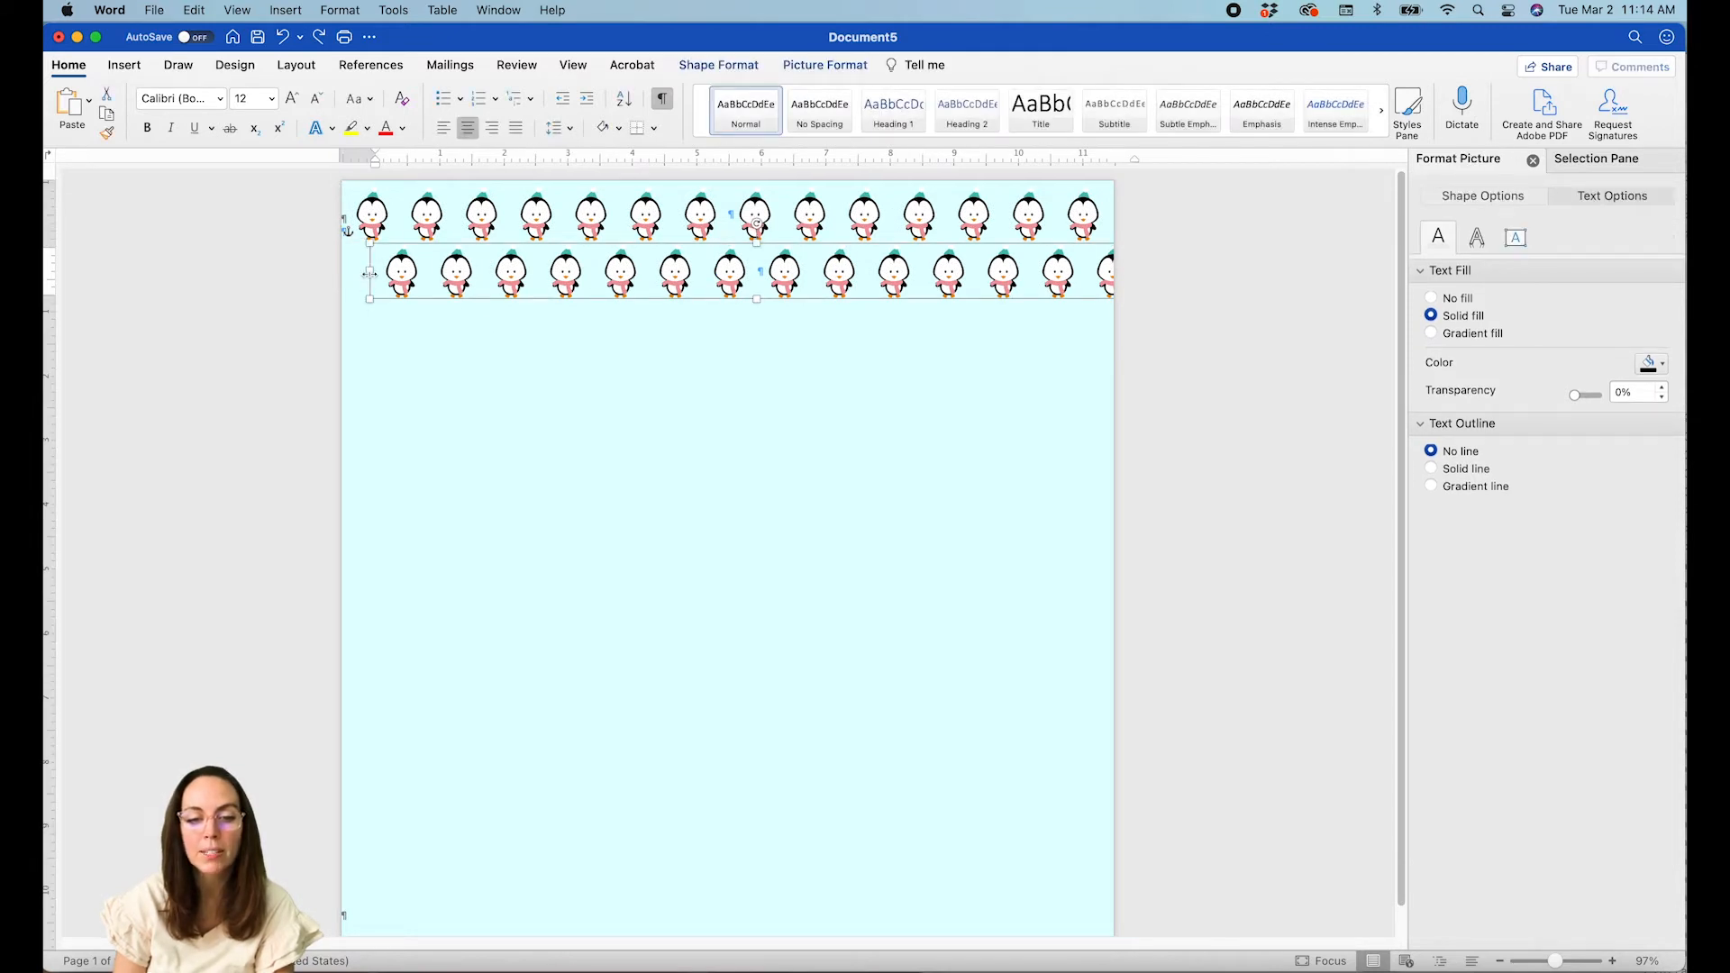
Move the copied row flush with the page's side edges and align it with the first row.
mouse_move(454, 270)
mouse_down()
mouse_move(413, 272)
mouse_move(464, 280)
mouse_move(430, 267)
mouse_up()
click(811, 209)
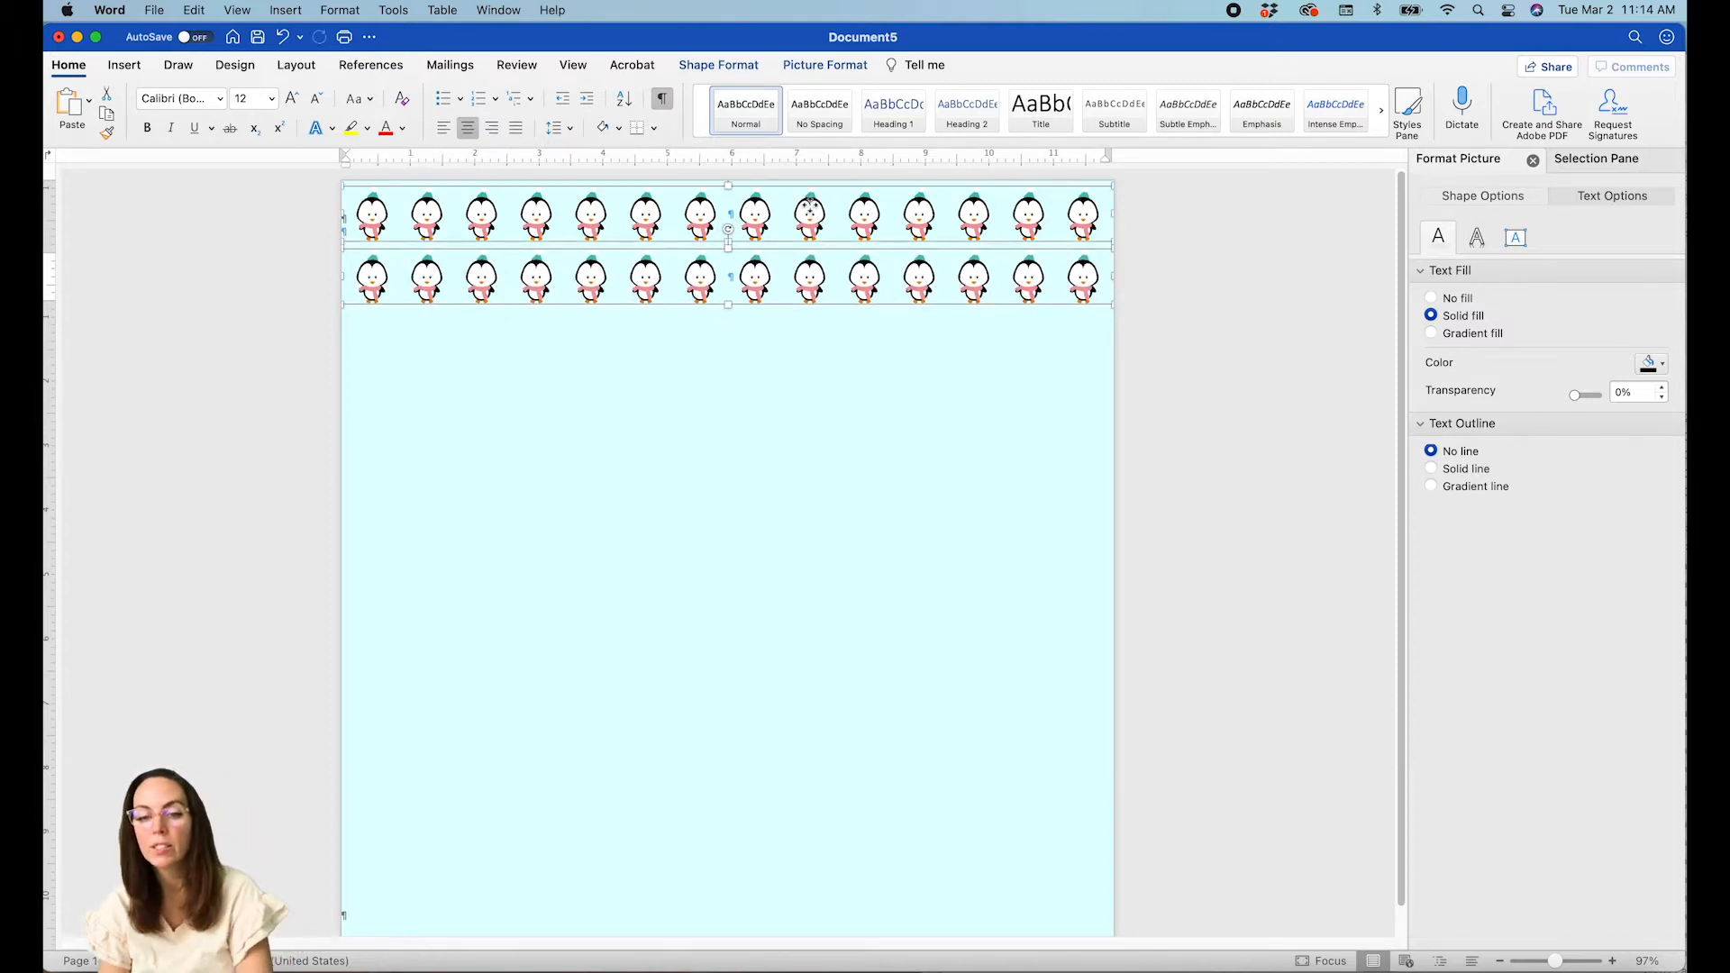
click(721, 65)
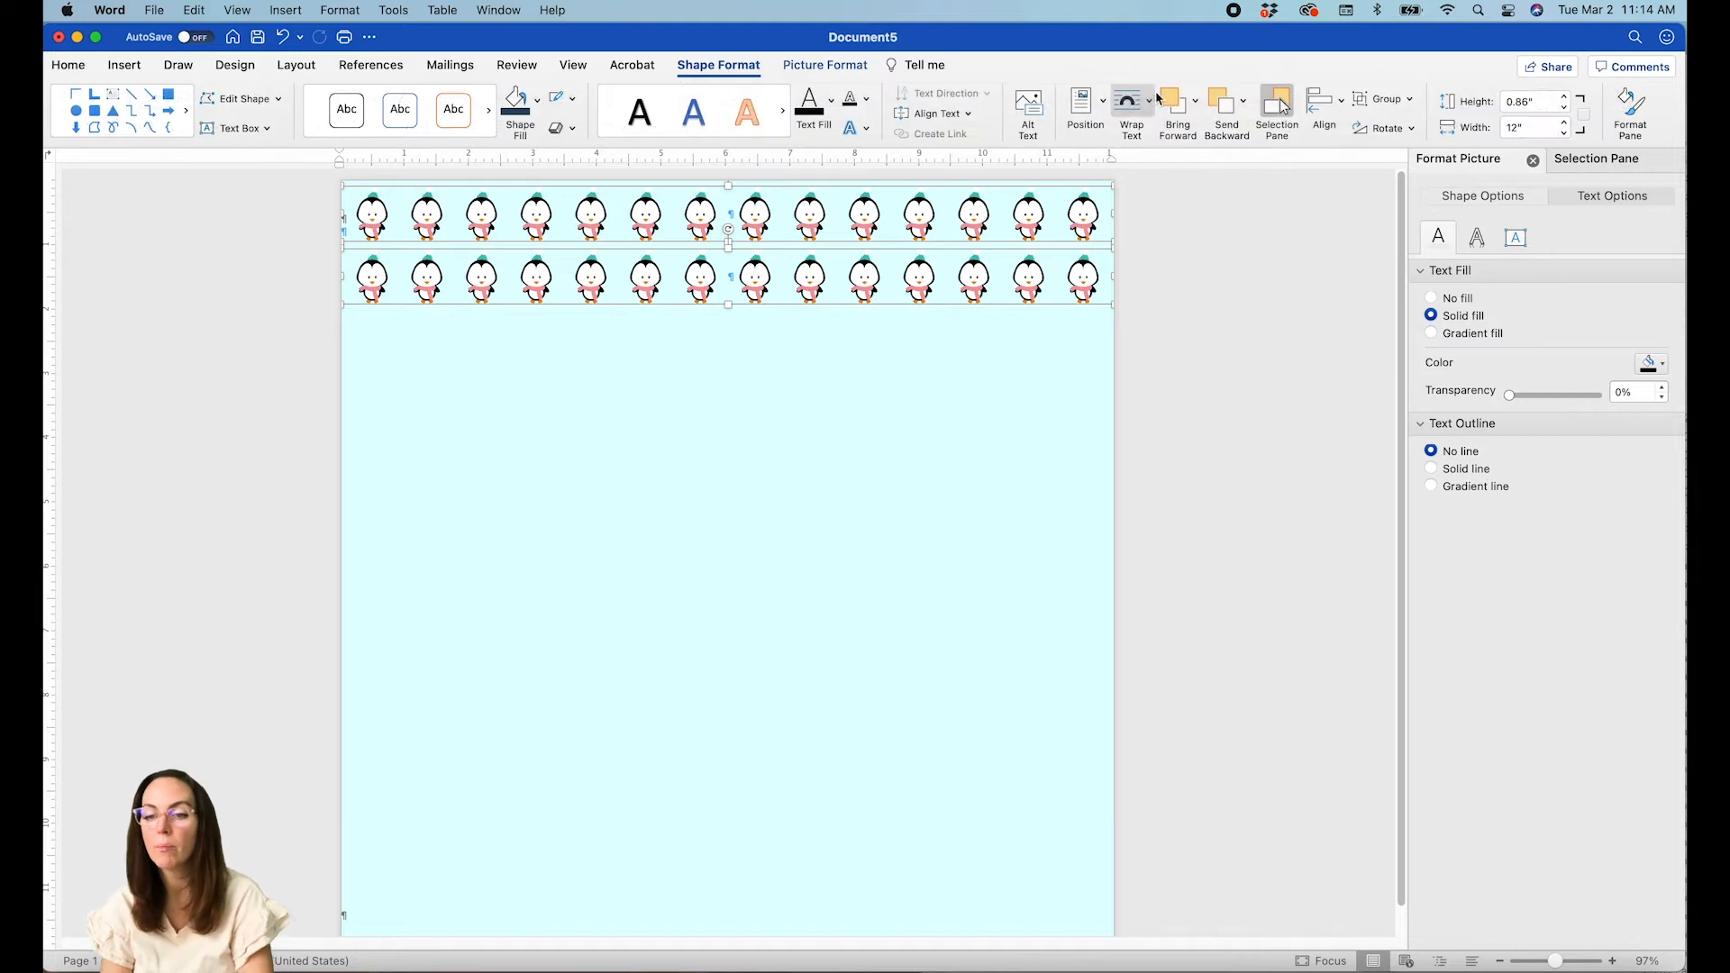
click(1325, 106)
click(1365, 178)
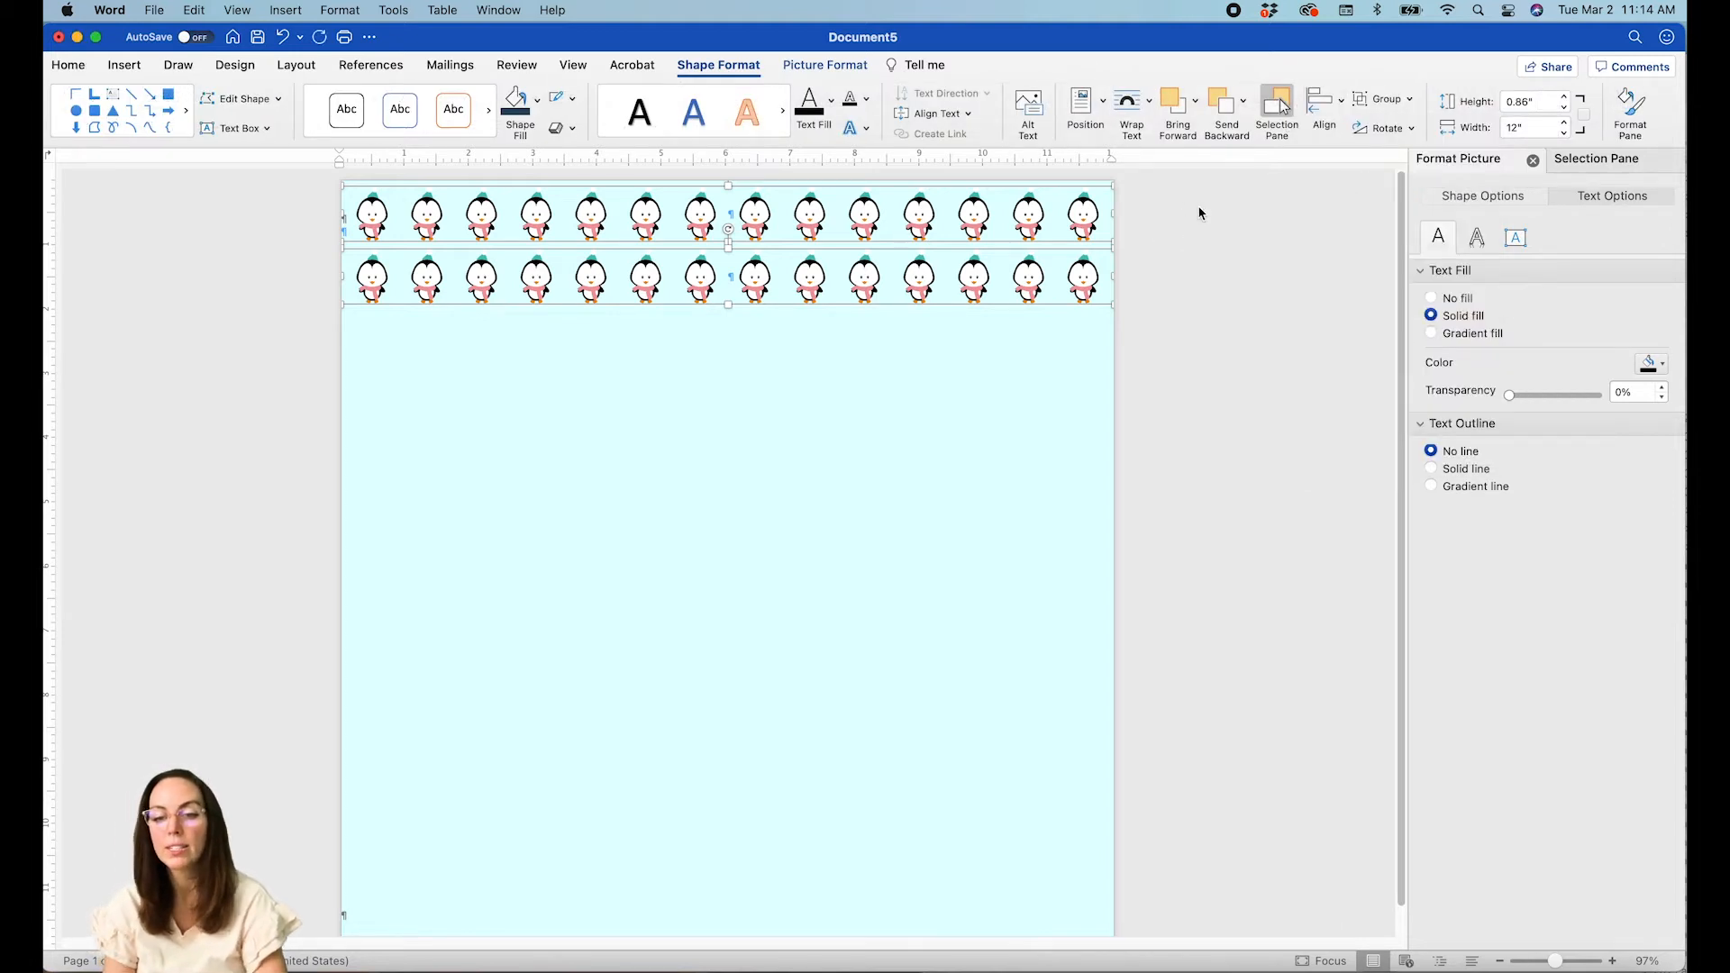
Set the second row's picture fill Offset X to 35 pt so its penguins sit staggered between those above.
click(1017, 273)
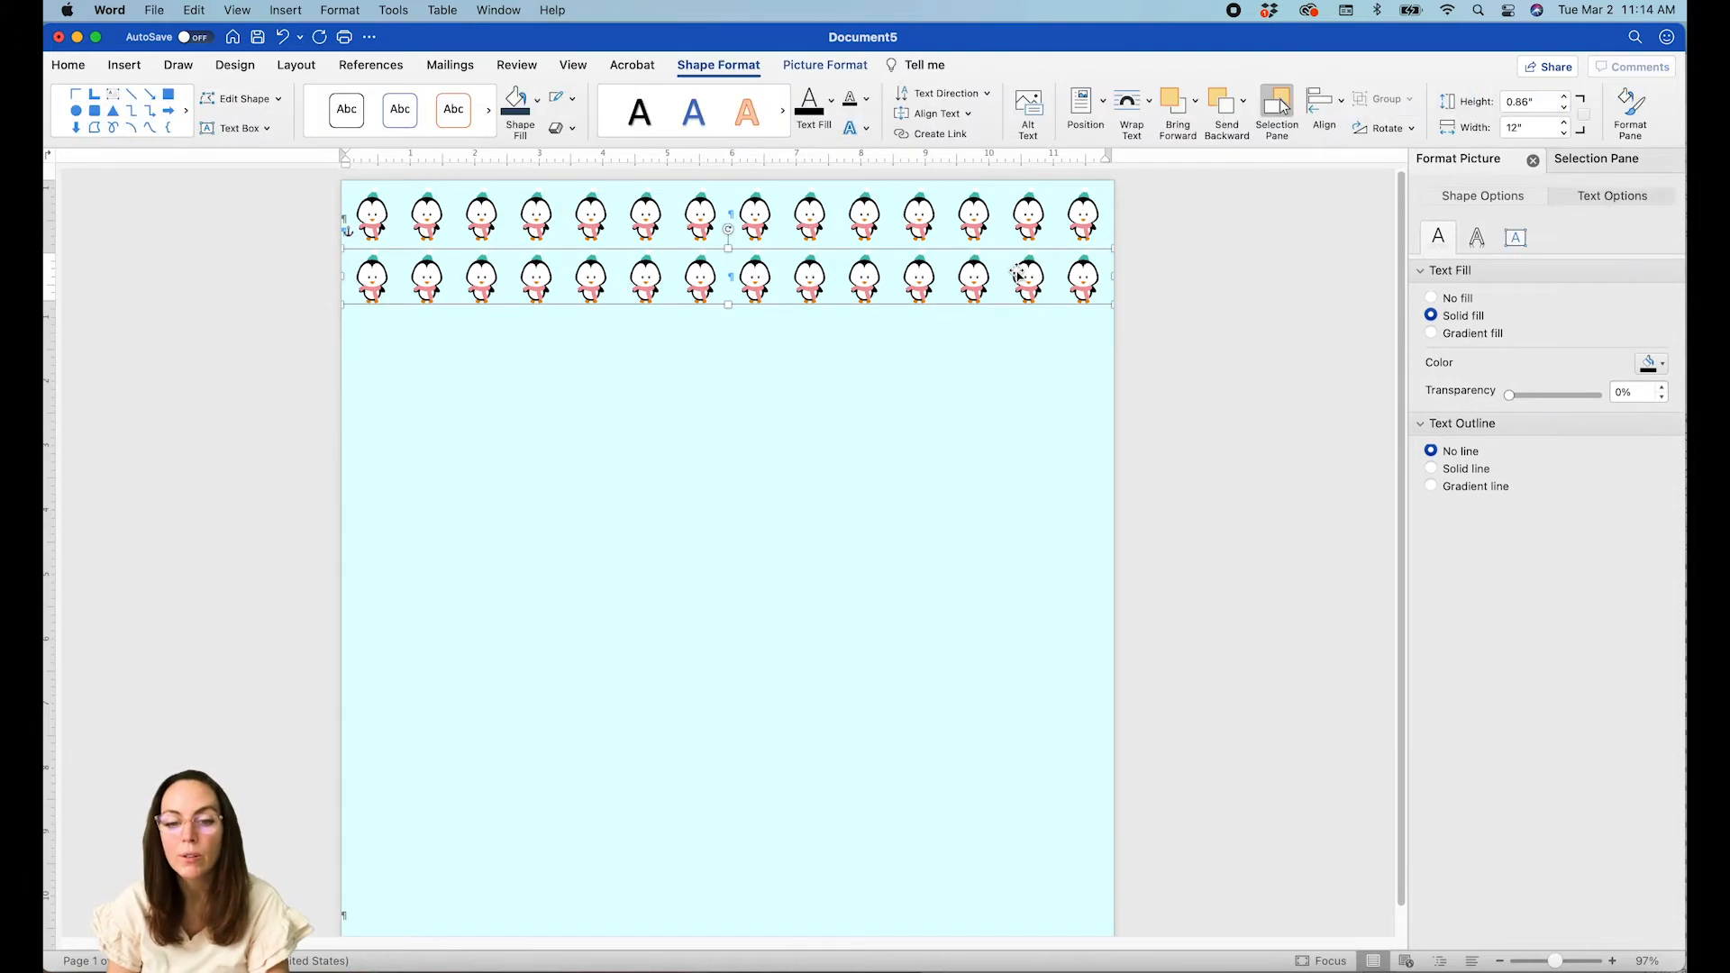
click(1576, 161)
click(1458, 171)
click(1469, 198)
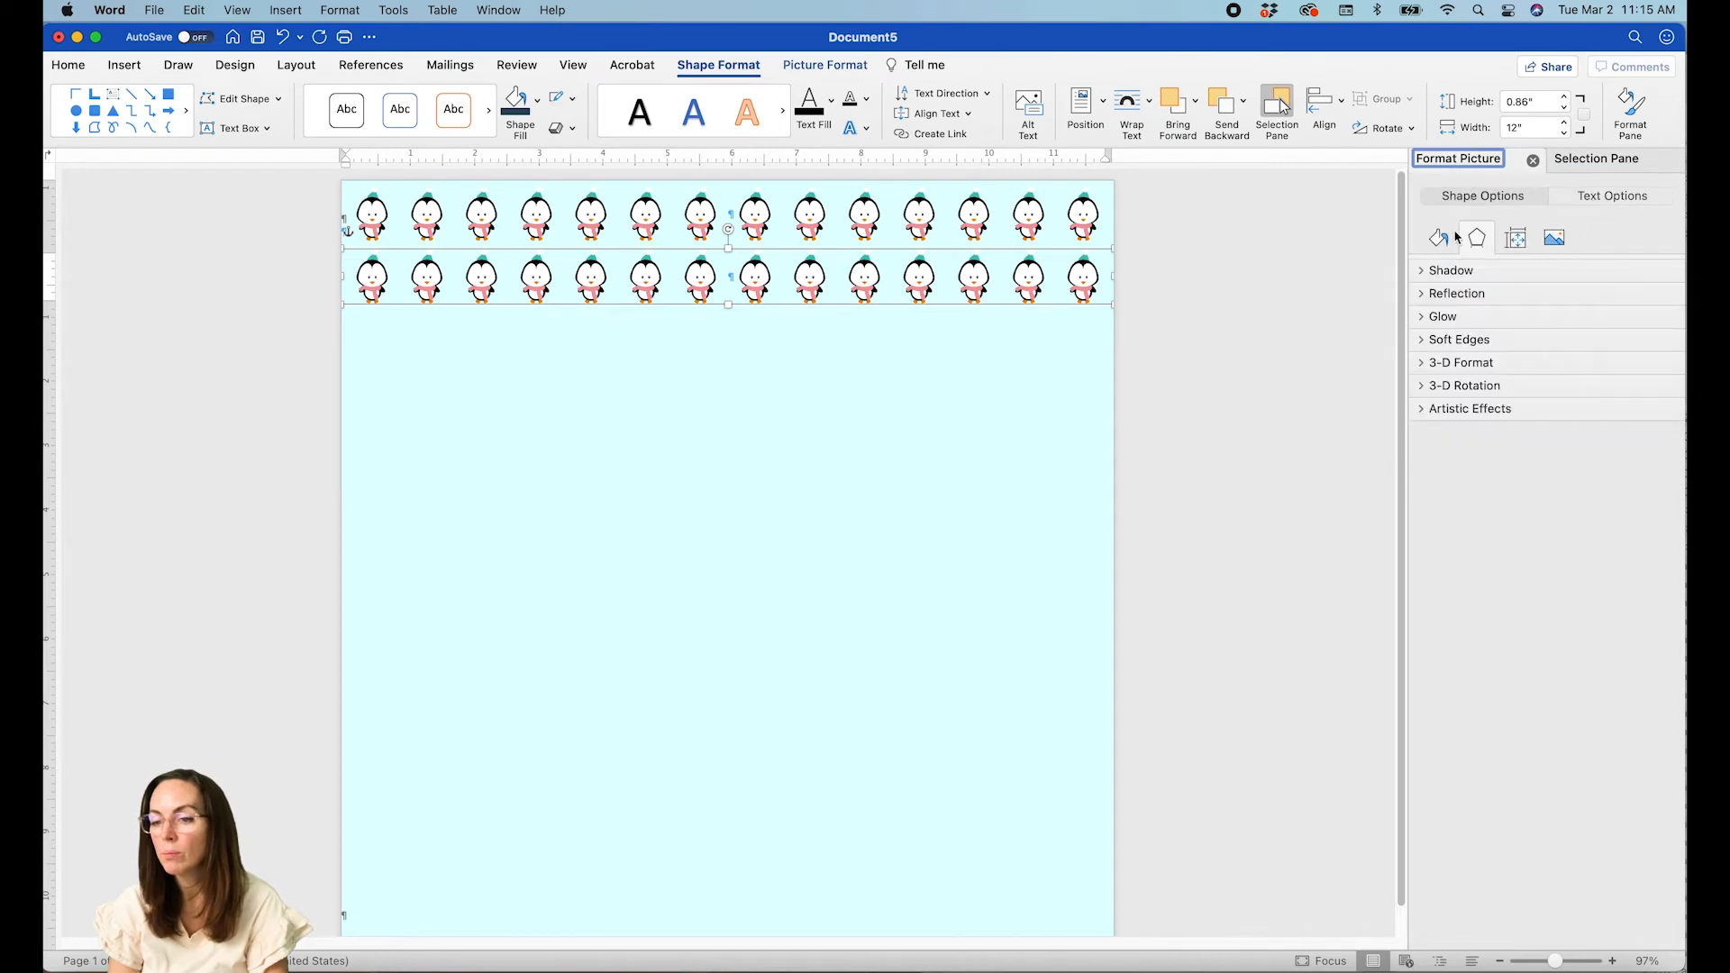
click(1440, 239)
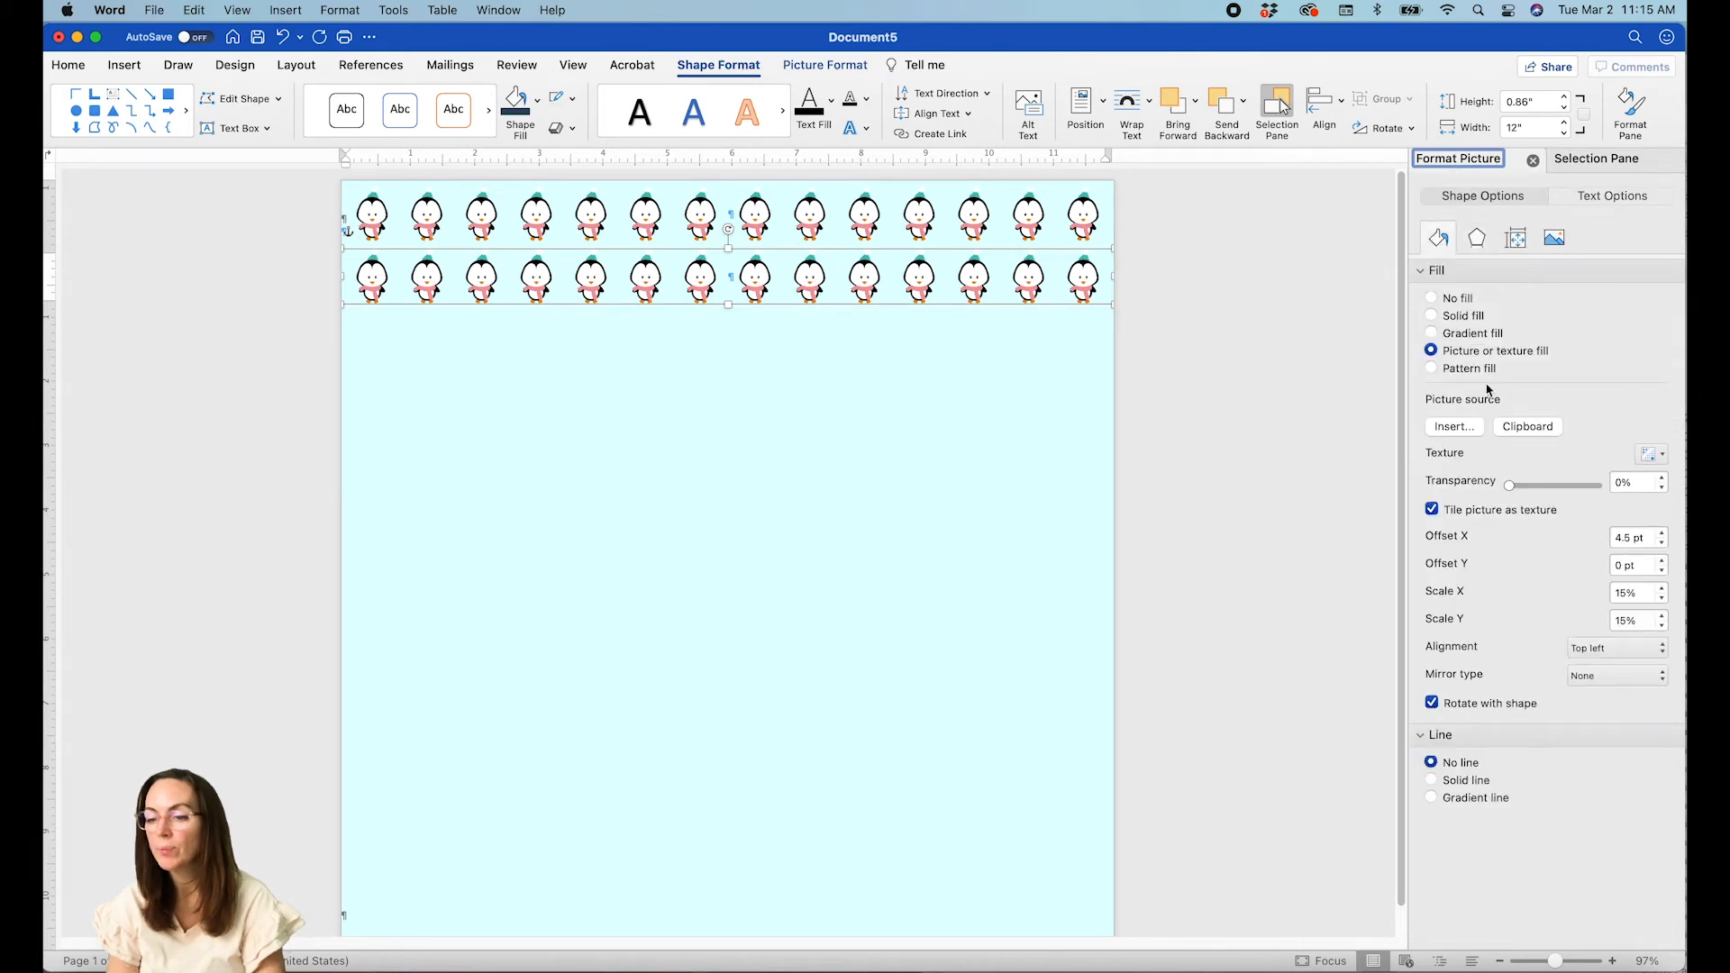
click(1663, 533)
click(1662, 534)
click(1663, 534)
click(1663, 533)
click(1663, 533)
click(1662, 533)
click(1662, 533)
click(1662, 533)
click(1662, 533)
click(1662, 533)
click(1663, 533)
click(1662, 533)
click(1663, 534)
click(1663, 534)
click(1662, 534)
click(1662, 533)
click(1663, 534)
click(1663, 534)
click(1663, 534)
click(1663, 535)
click(1662, 534)
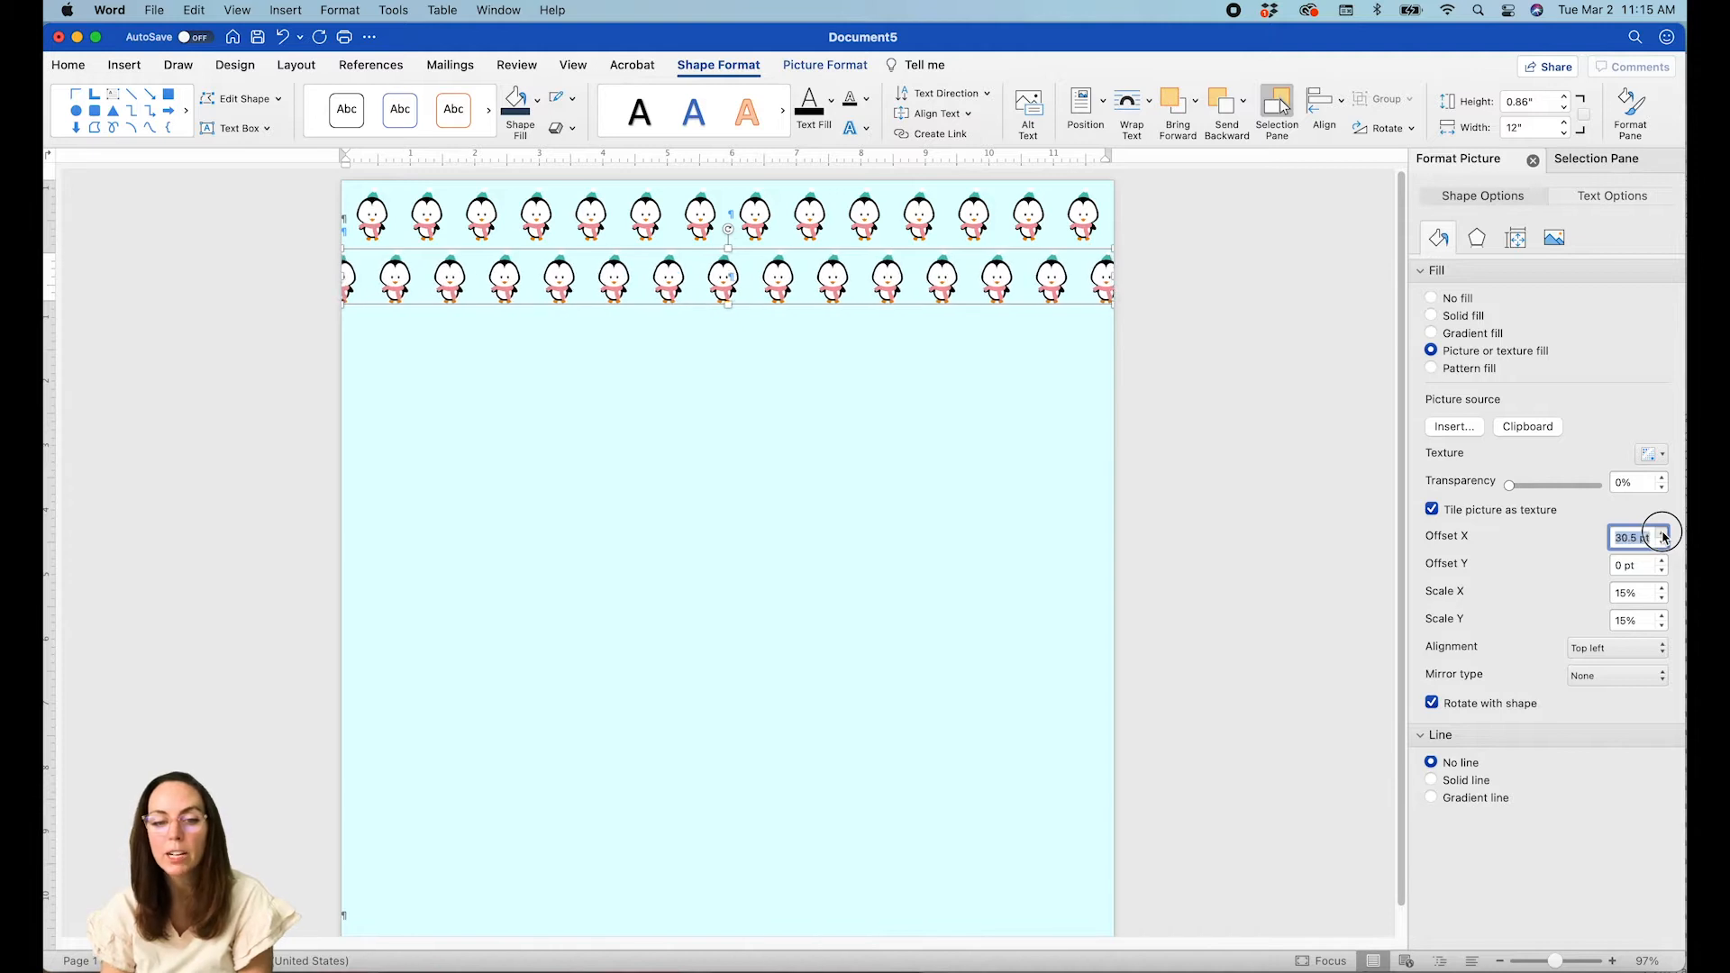
click(1663, 534)
click(1663, 535)
click(1662, 535)
click(1662, 535)
click(1663, 535)
click(1663, 534)
click(1663, 534)
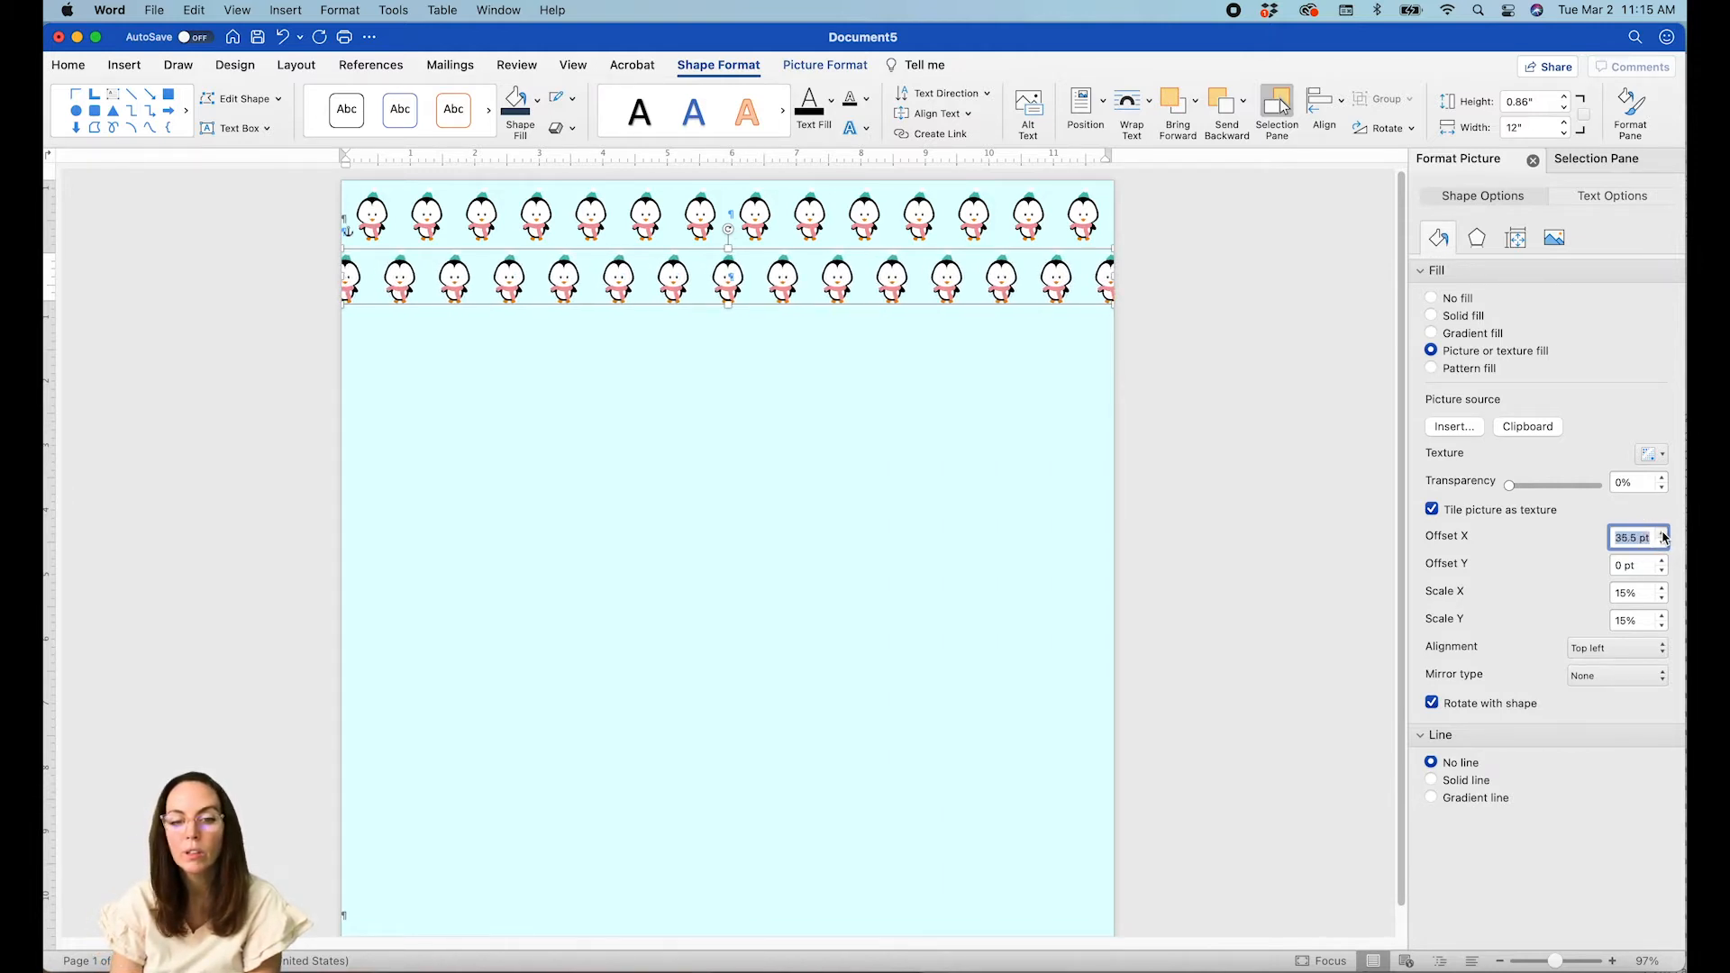
click(1664, 543)
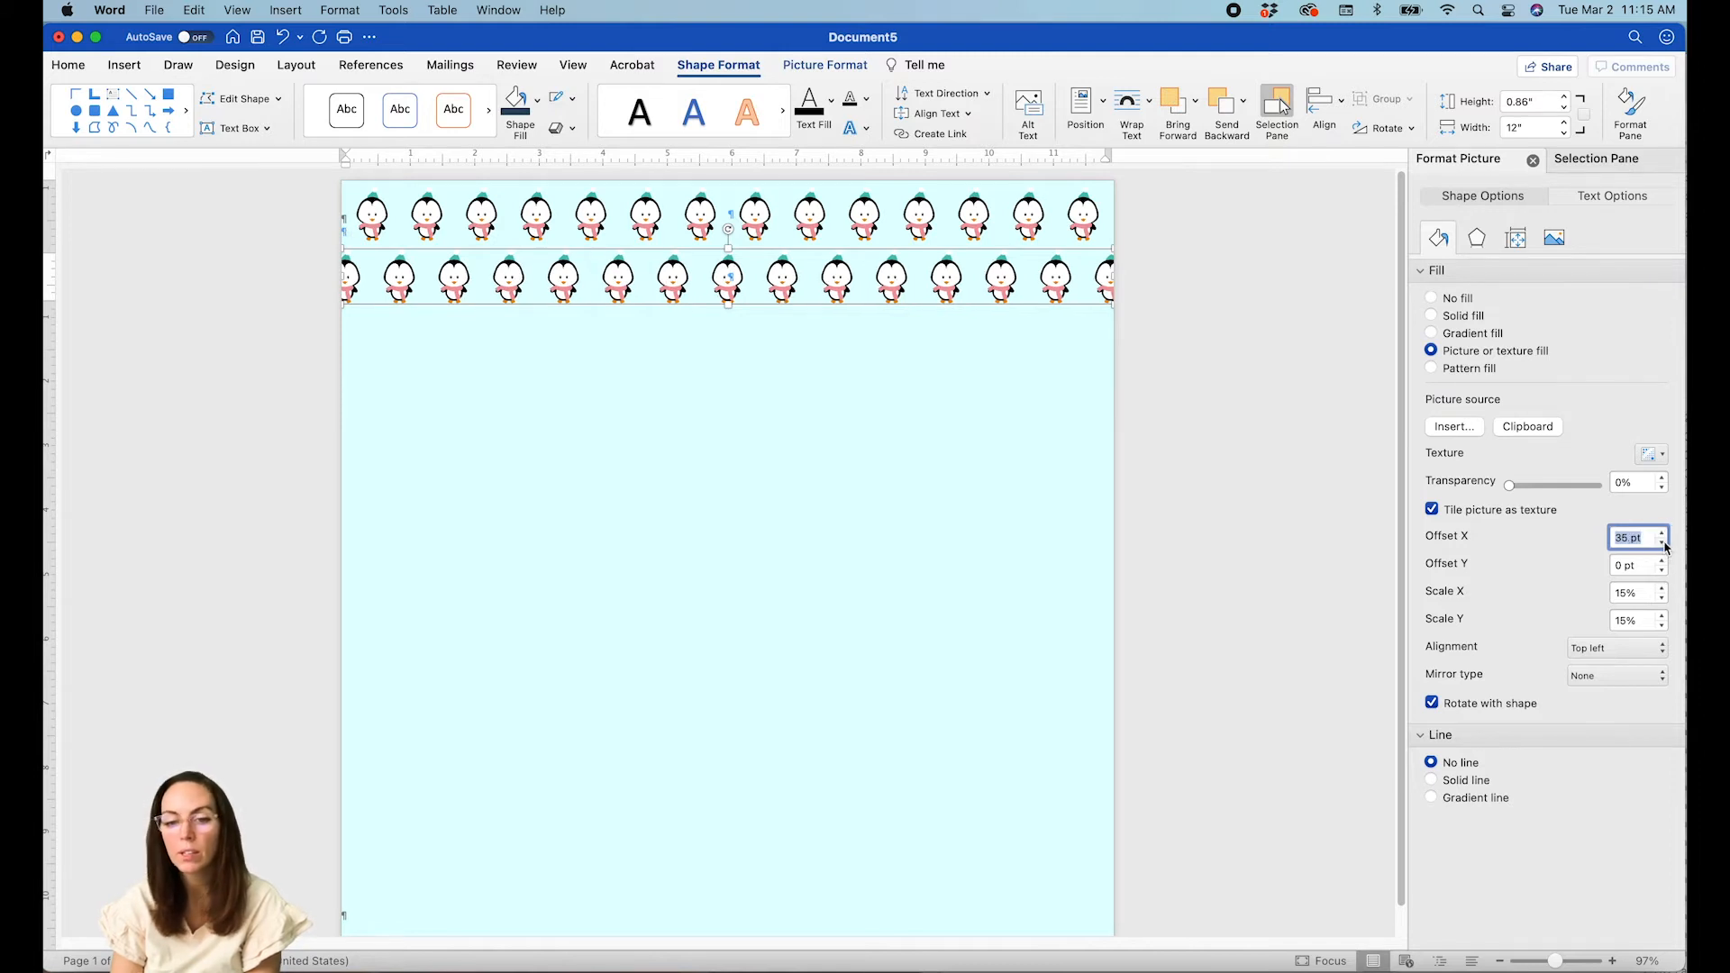
Select both staggered rows together and duplicate the pair repeatedly down the page, making twelve rows in total.
shift+click(946, 216)
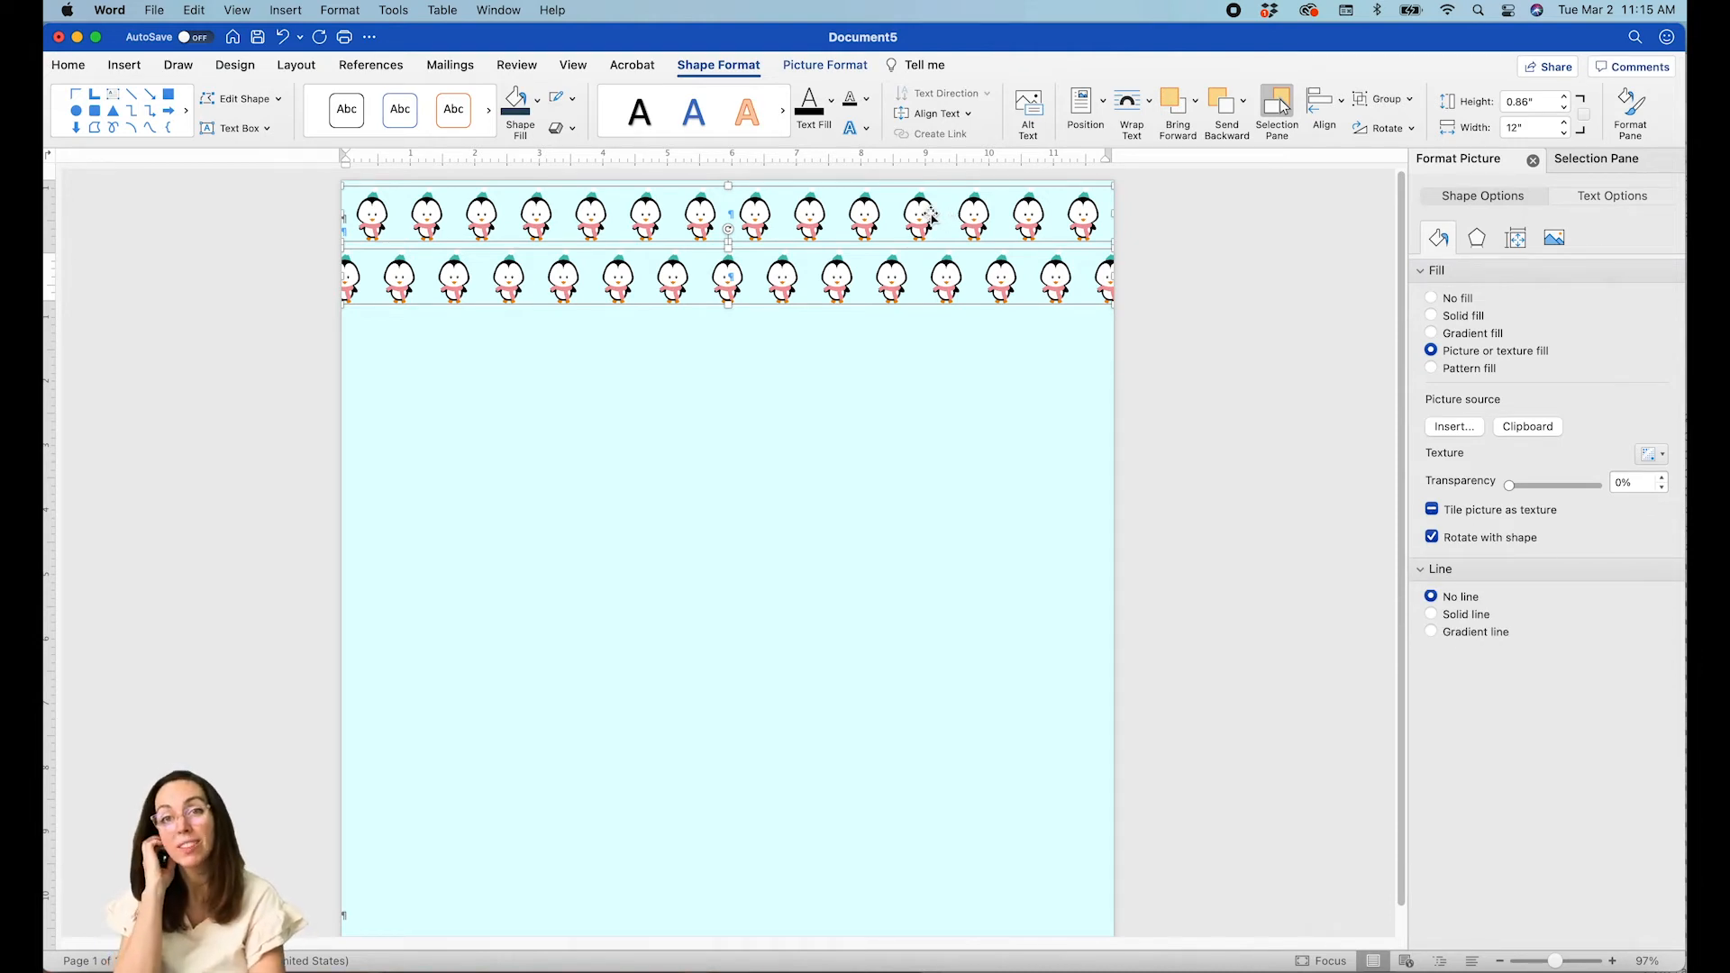
drag(928, 214, 923, 326)
drag(921, 346, 918, 793)
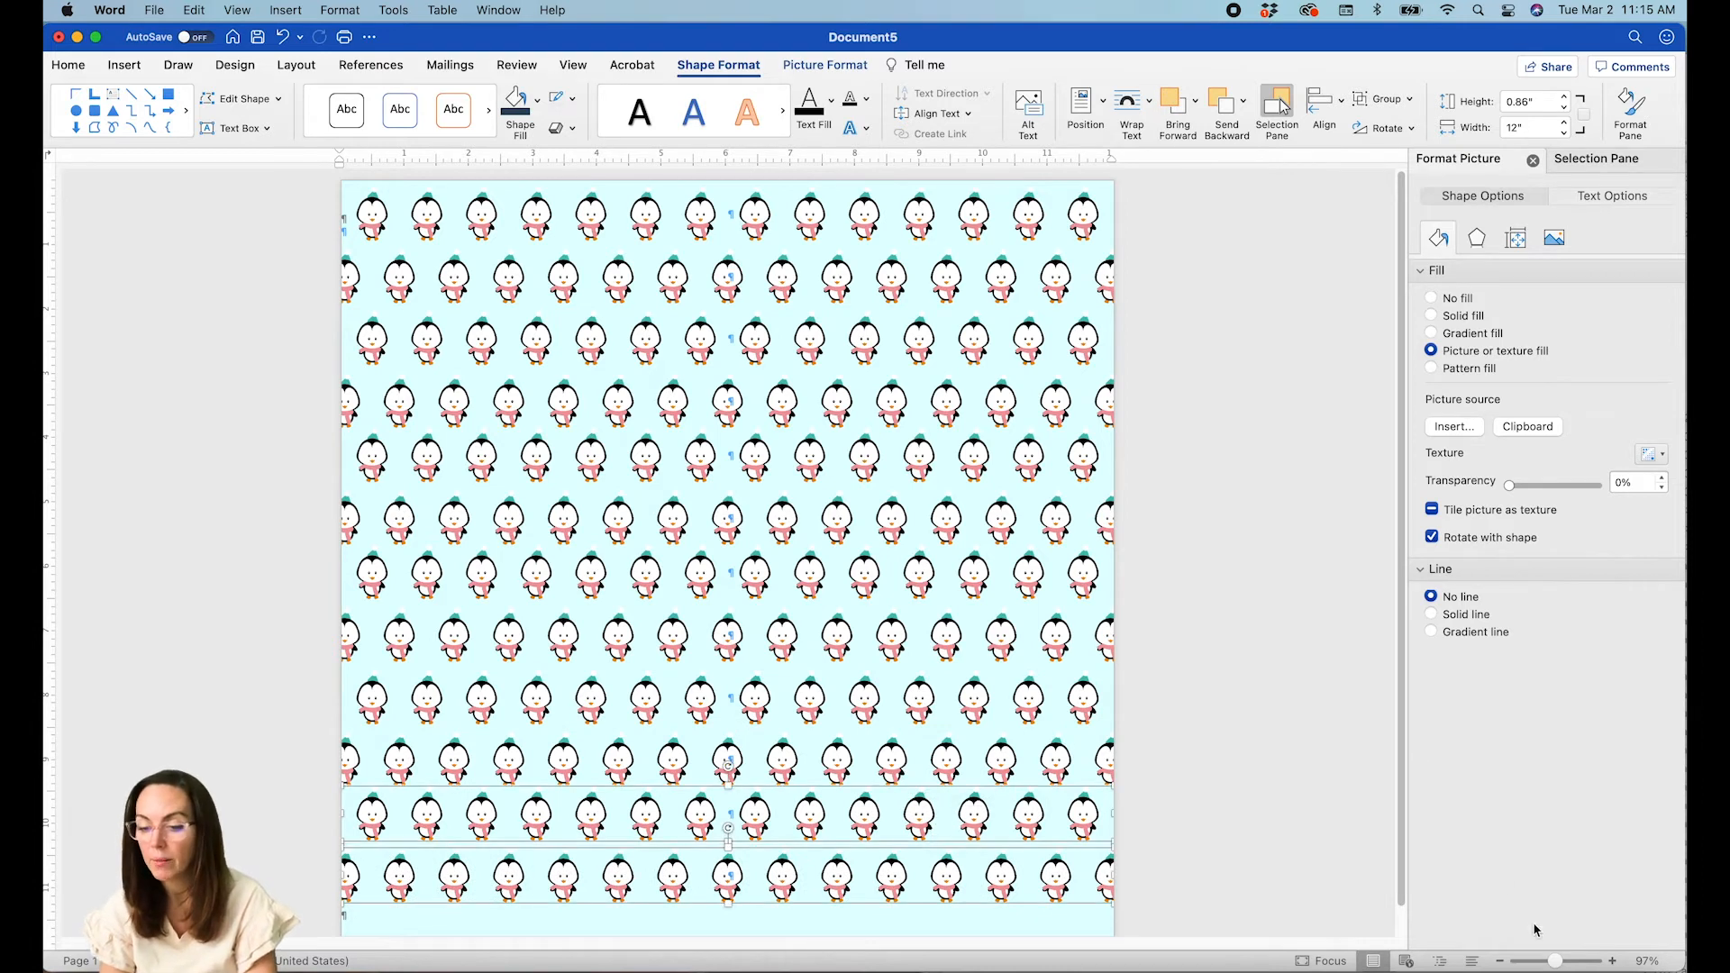
Copy the eleventh penguin row to the page's lower edge to fill the remaining gap.
drag(1551, 960, 1548, 961)
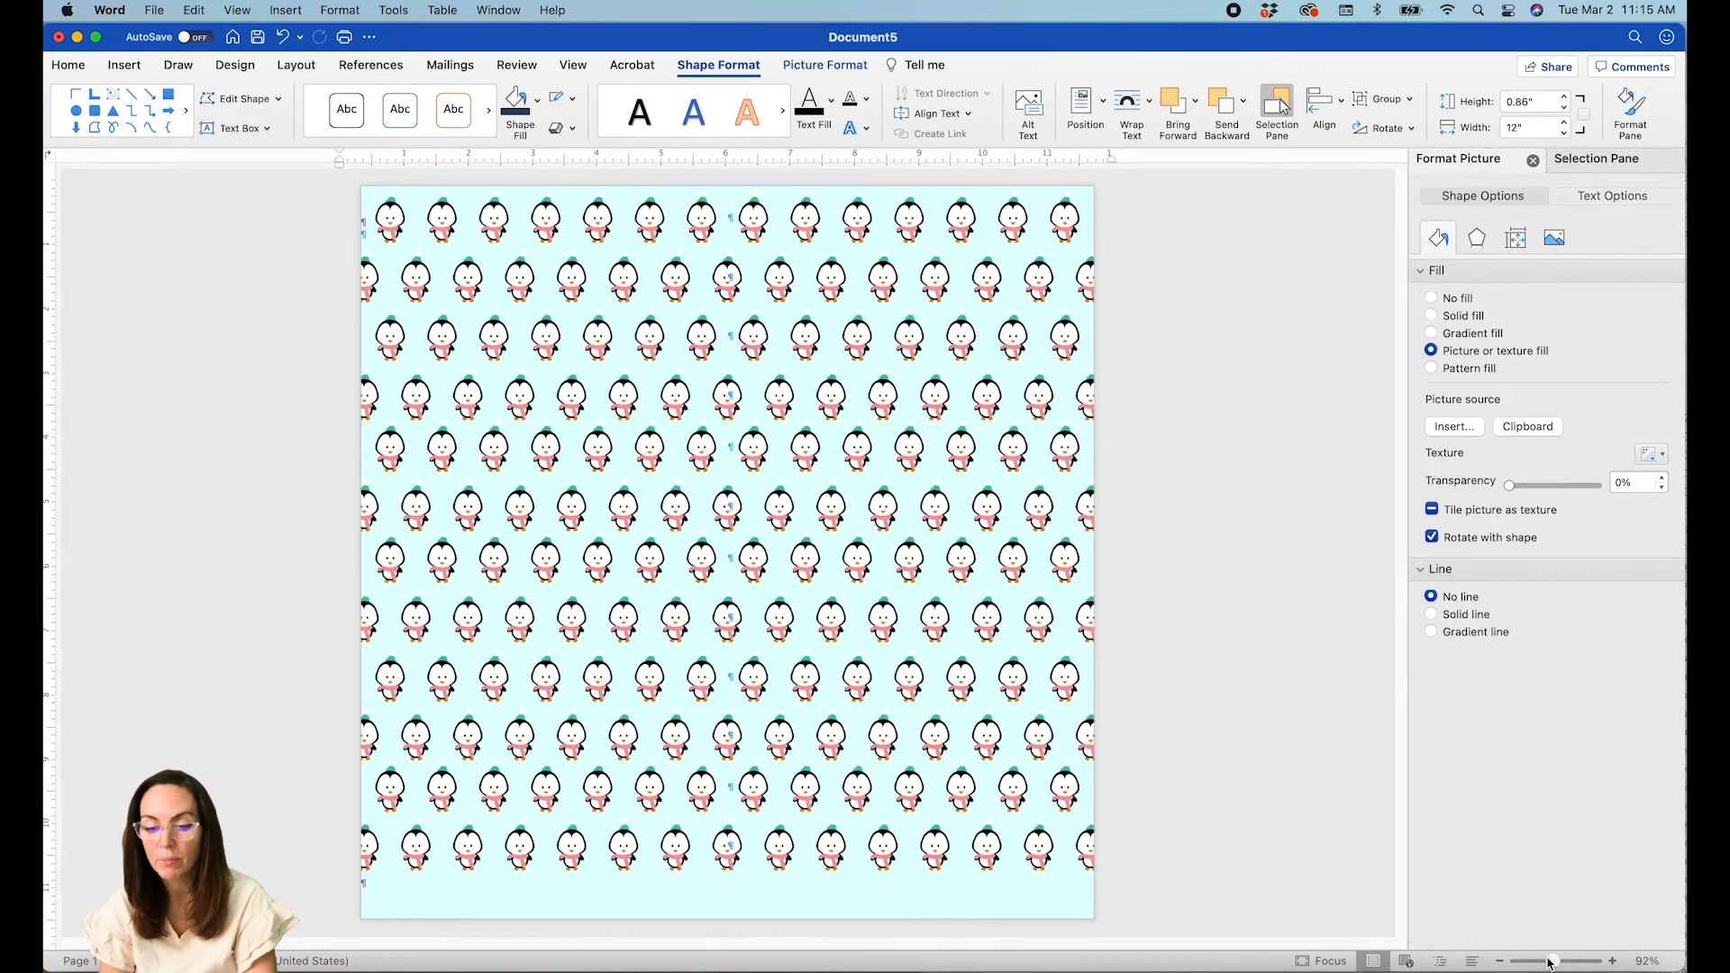
click(1186, 818)
click(962, 791)
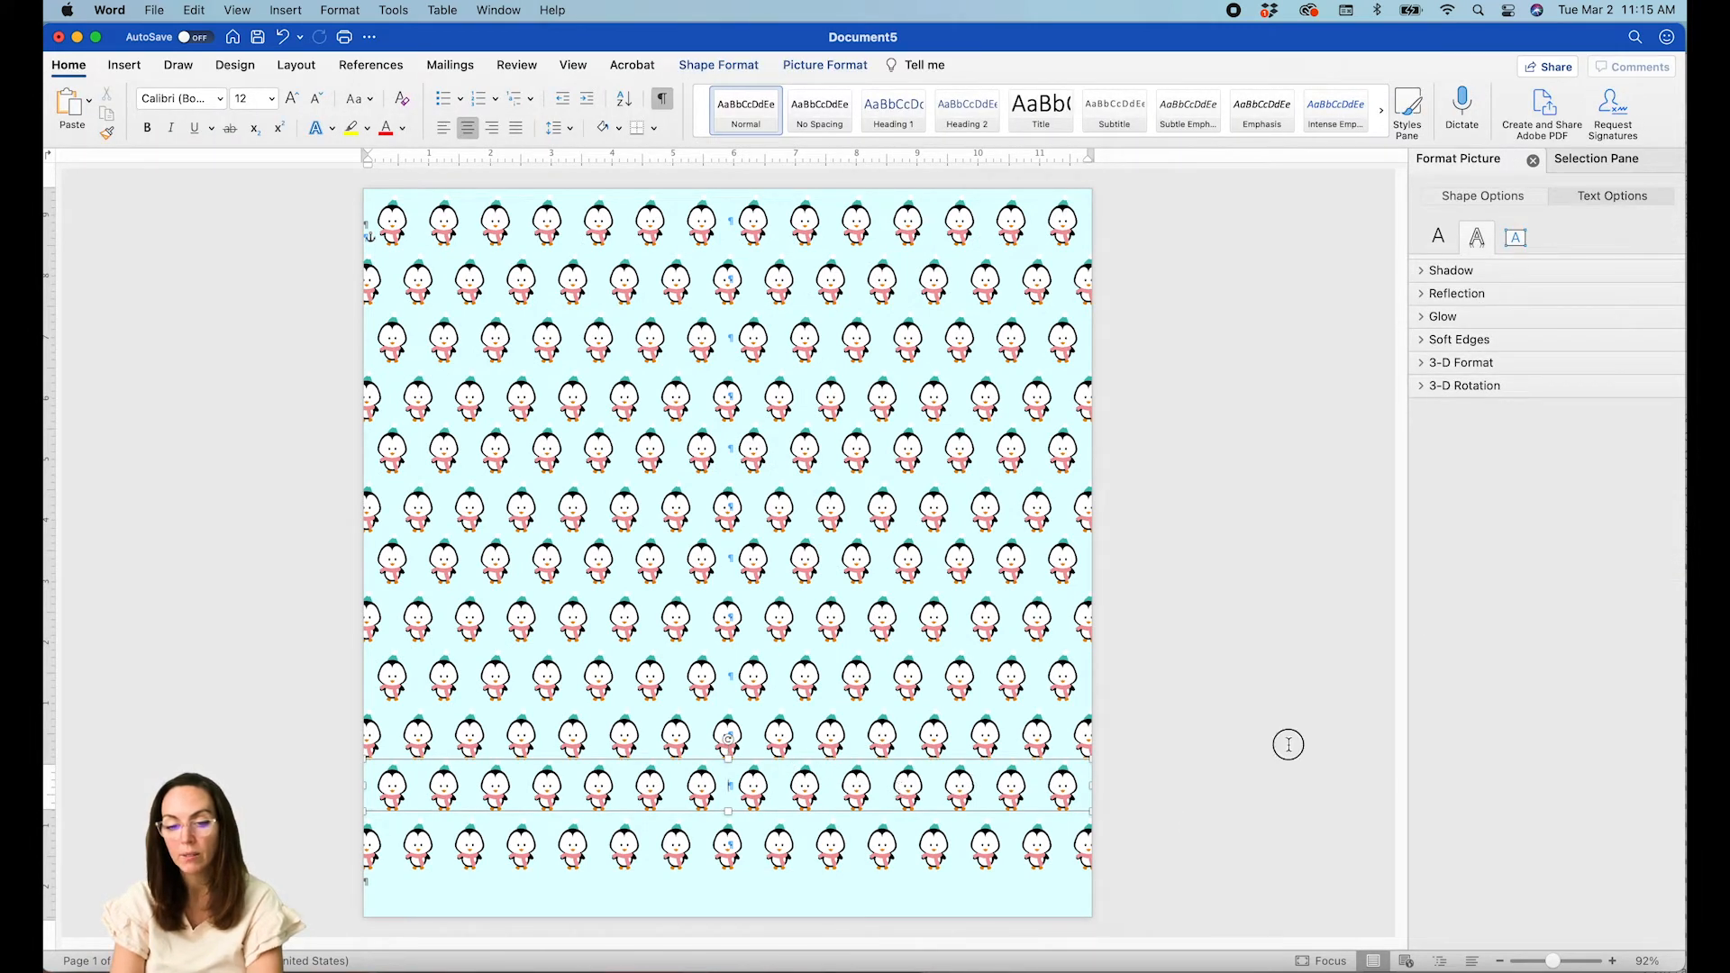
click(1024, 775)
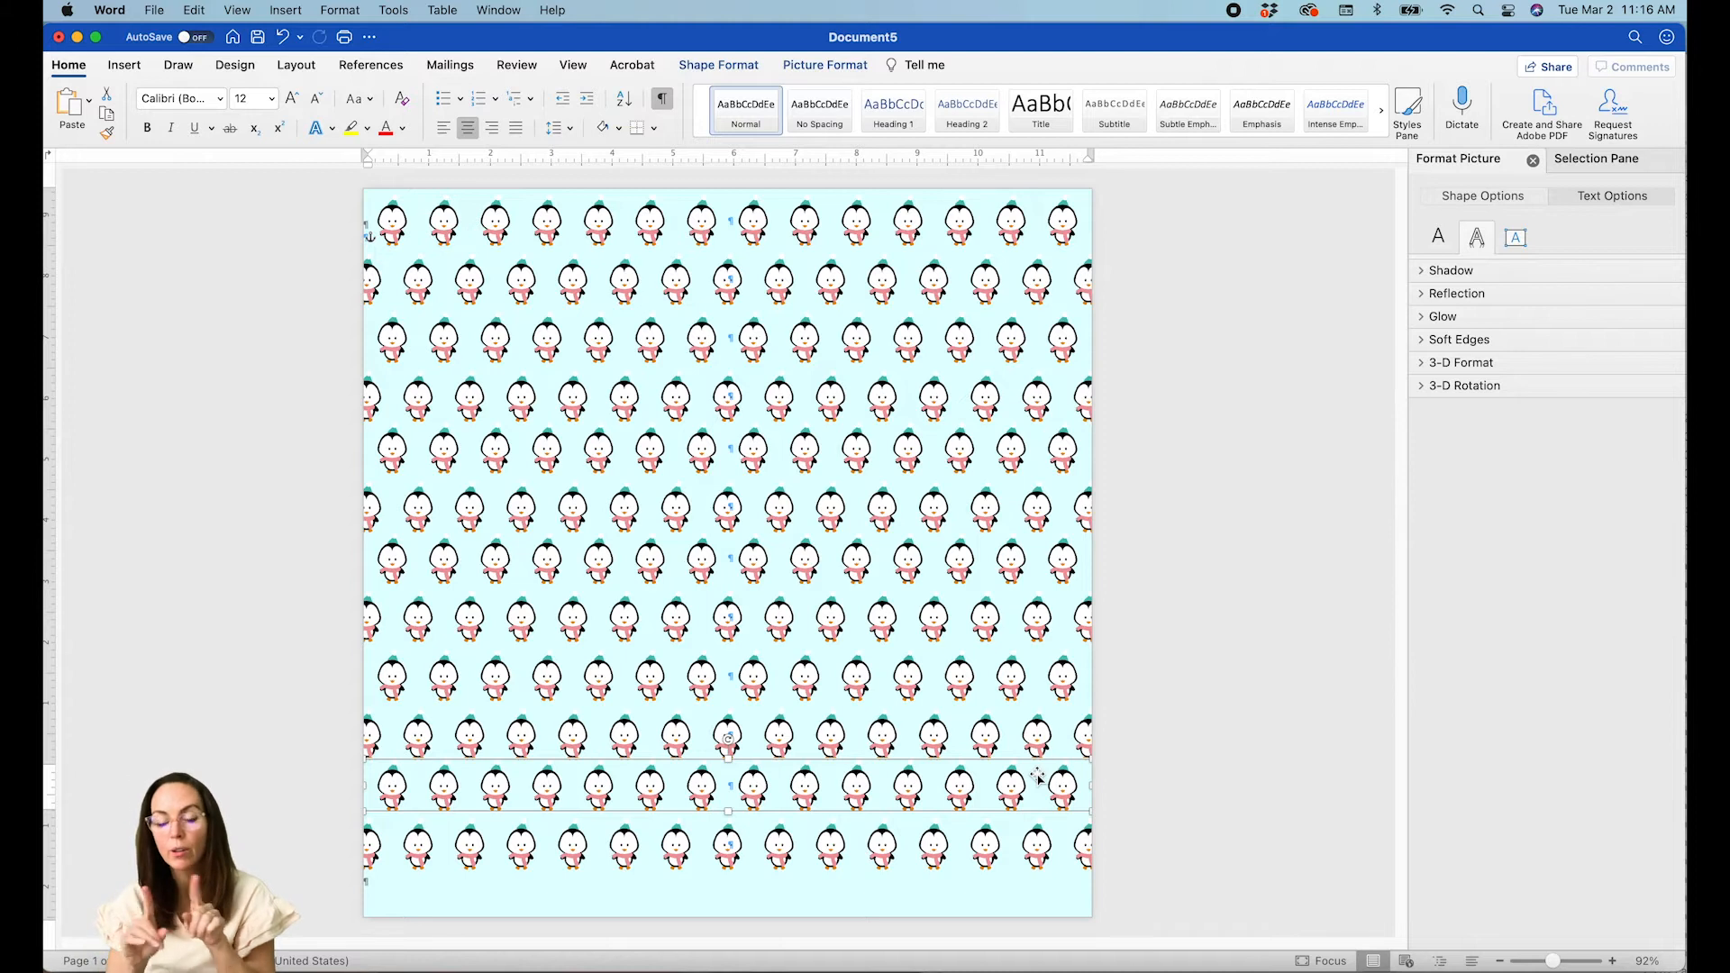
drag(1014, 782, 1012, 884)
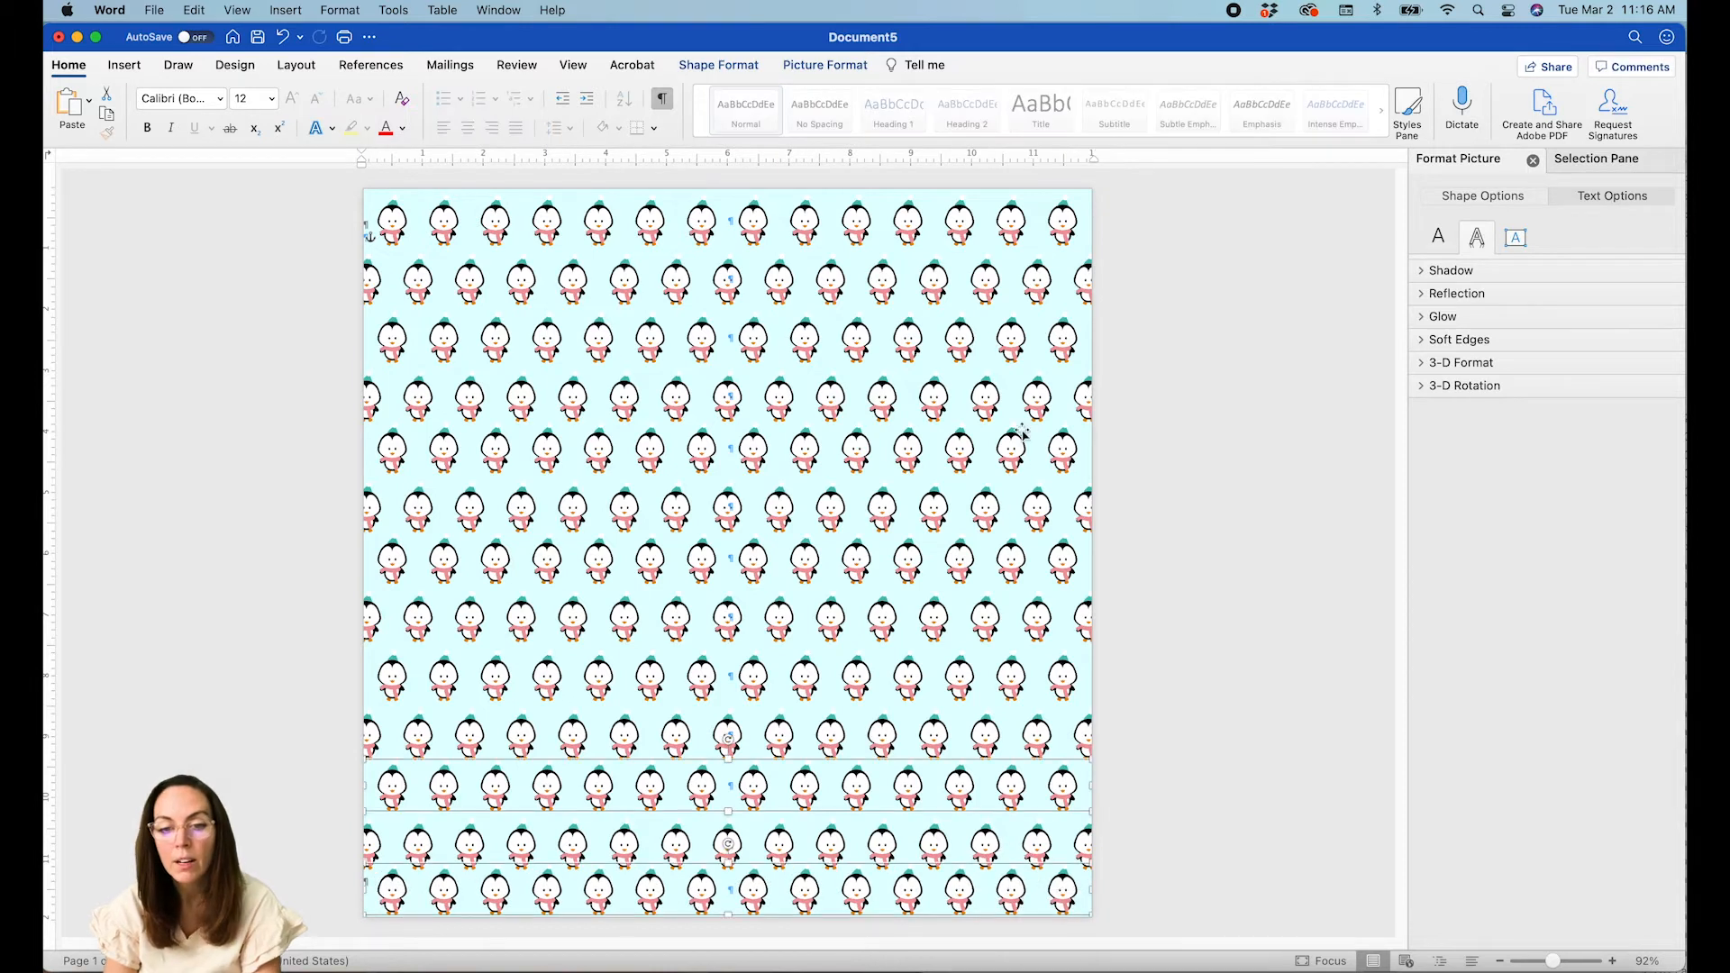
Nudge the first and the last penguin rows slightly upward.
click(918, 223)
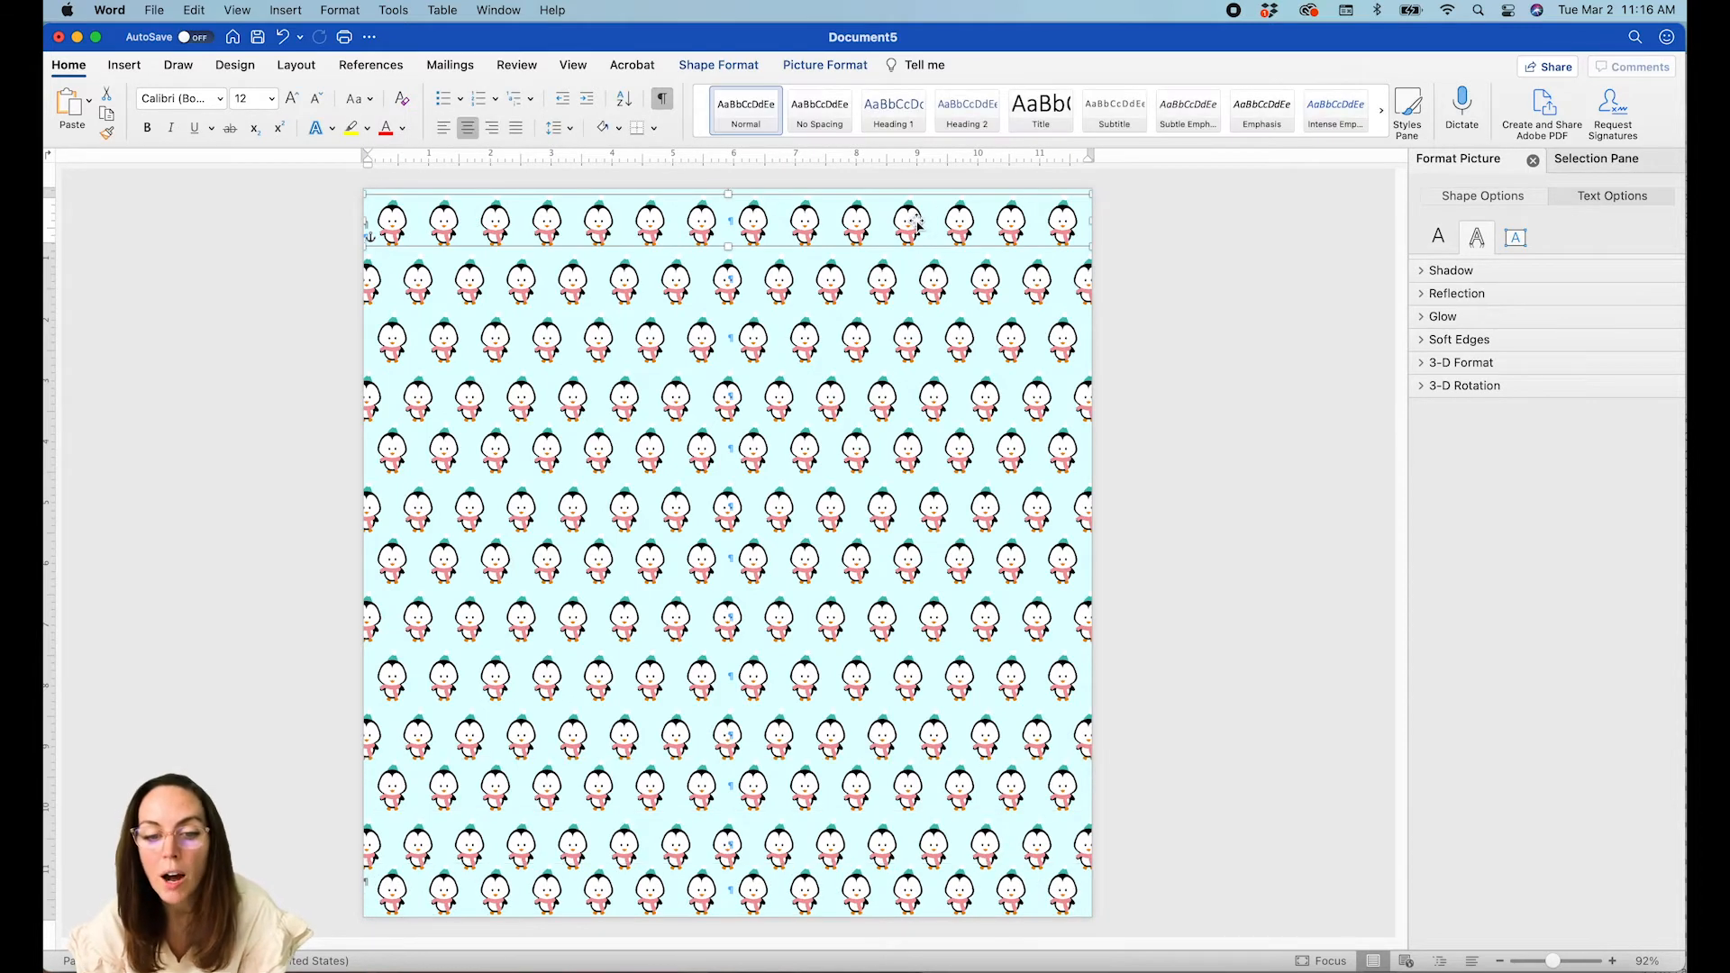
key(Up)
key(Up)
key(Up)
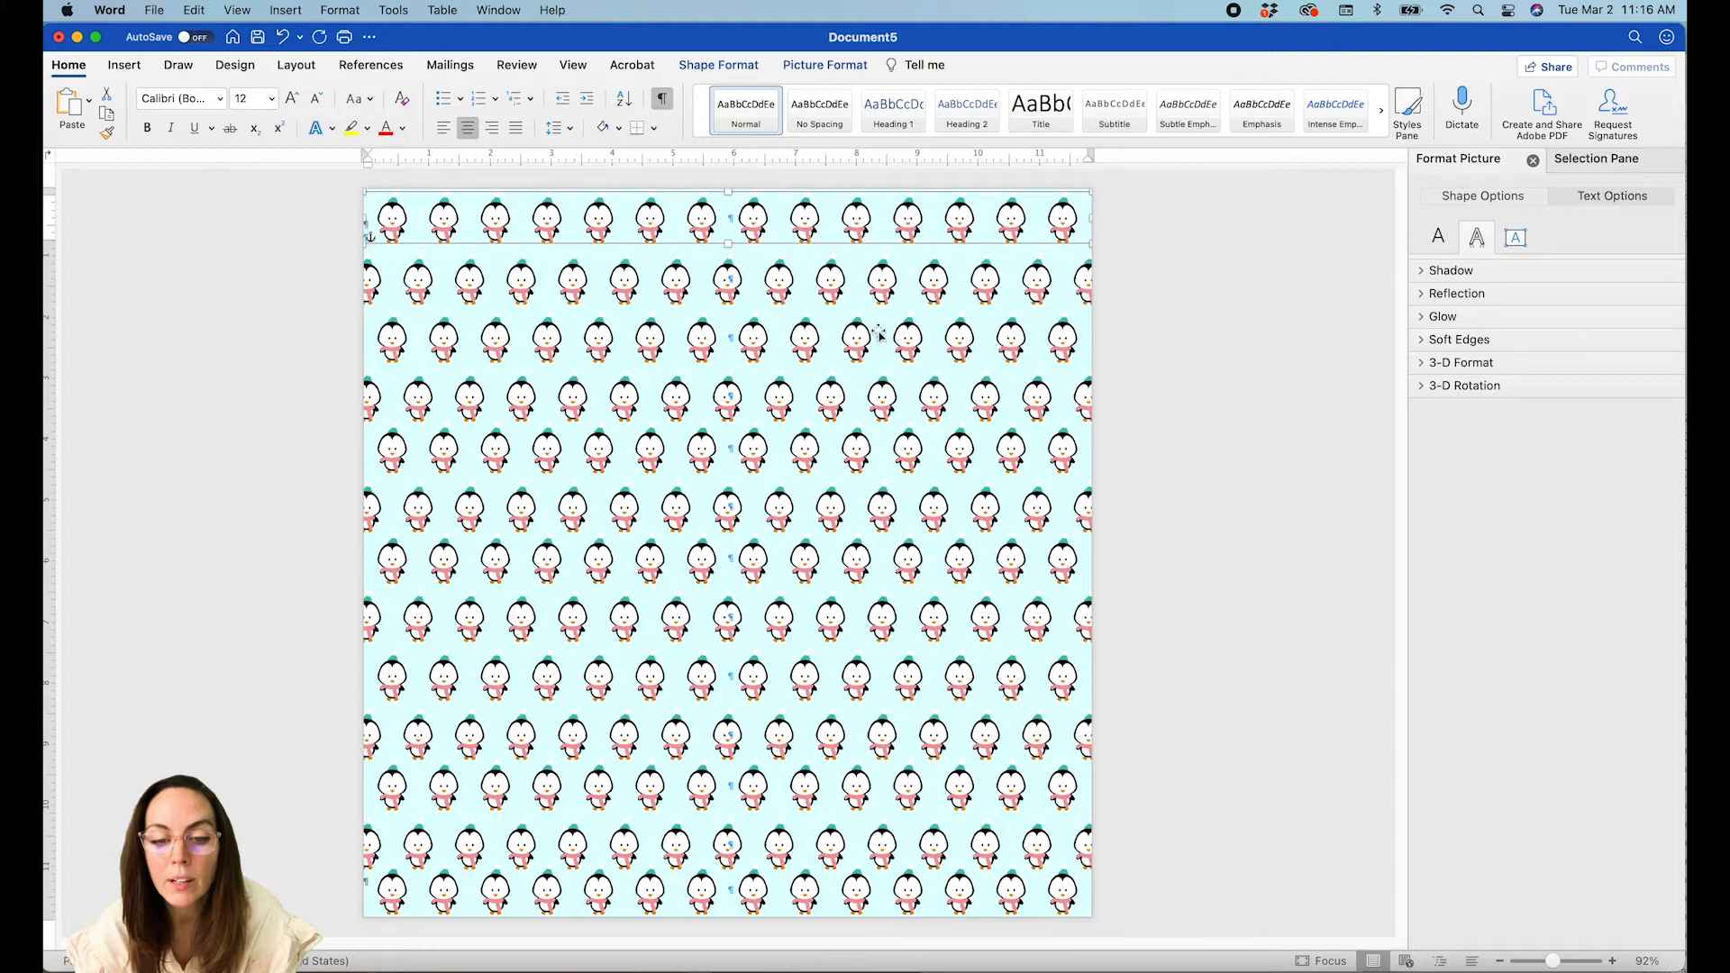
click(860, 890)
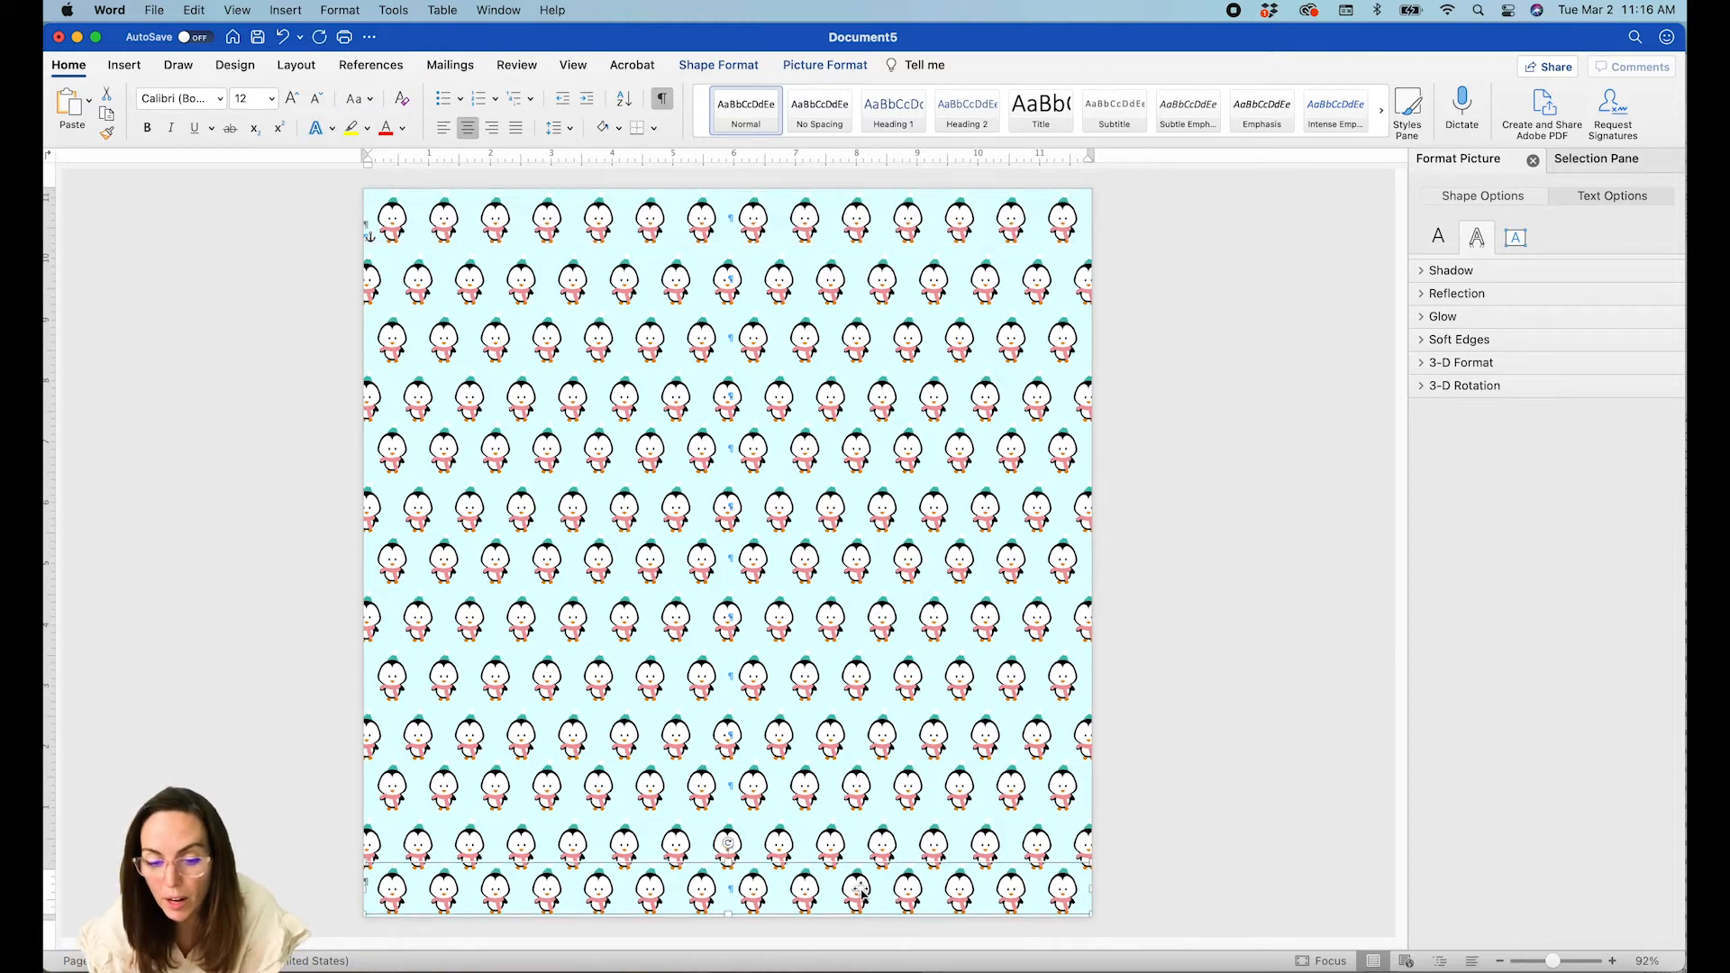
key(Up)
key(Up)
key(Up)
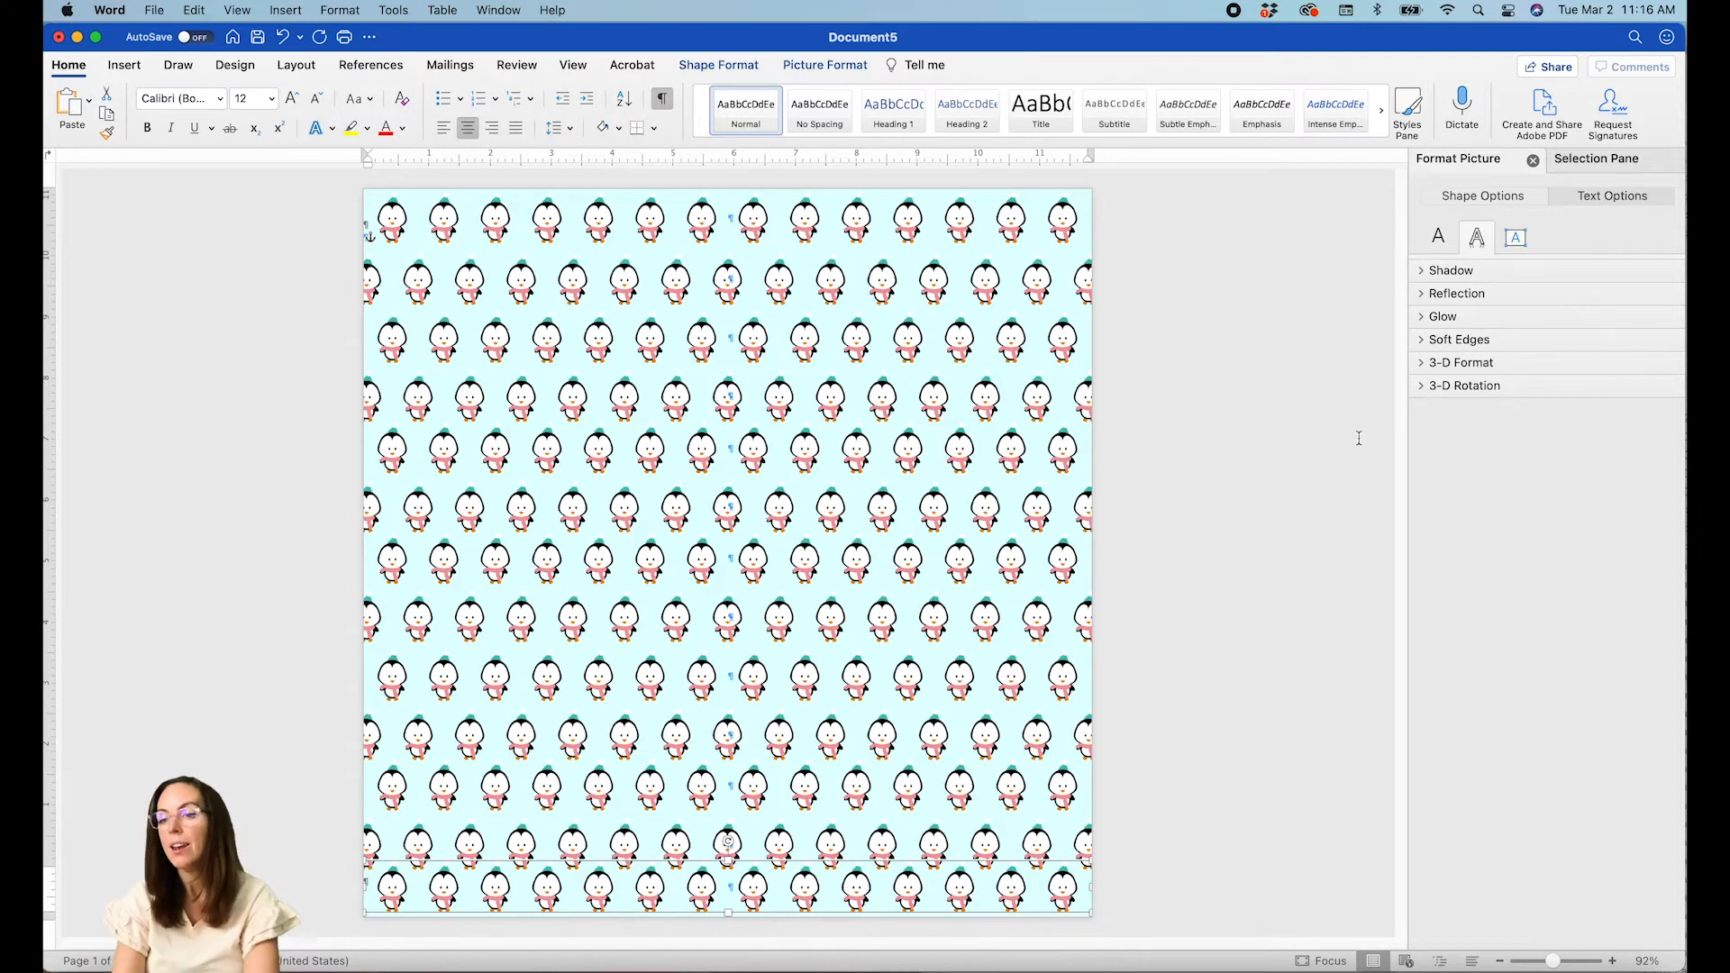
Show the Selection Pane that lists the document's rectangles.
click(1616, 160)
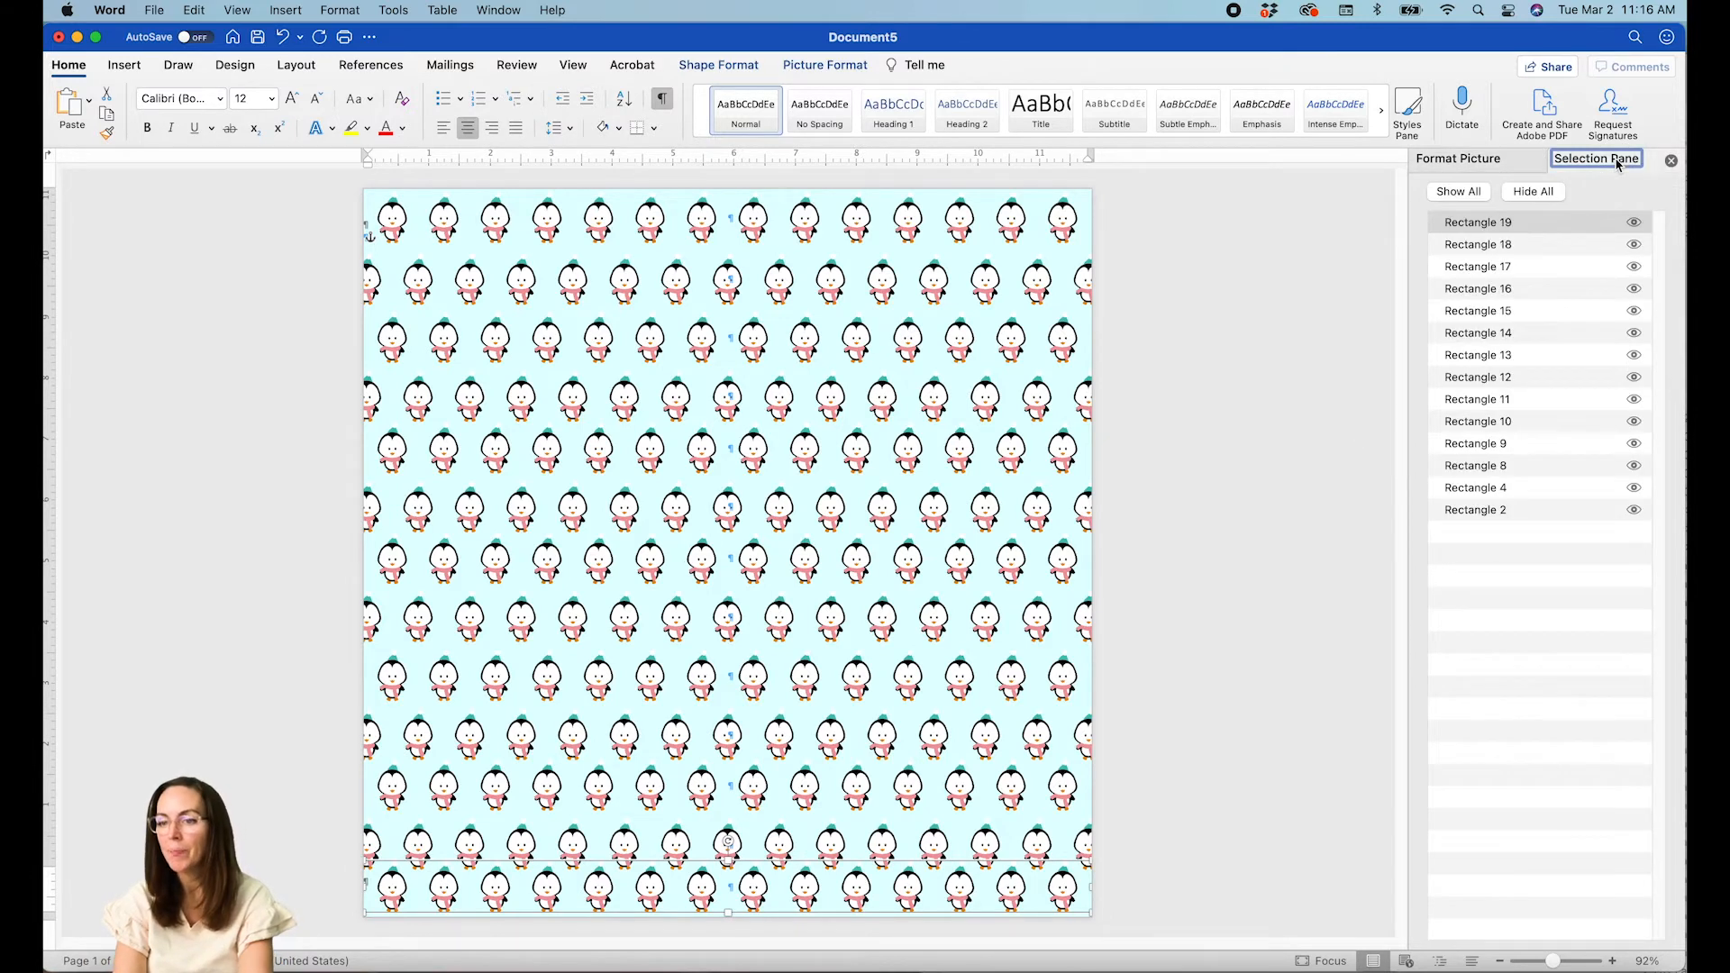
click(1462, 223)
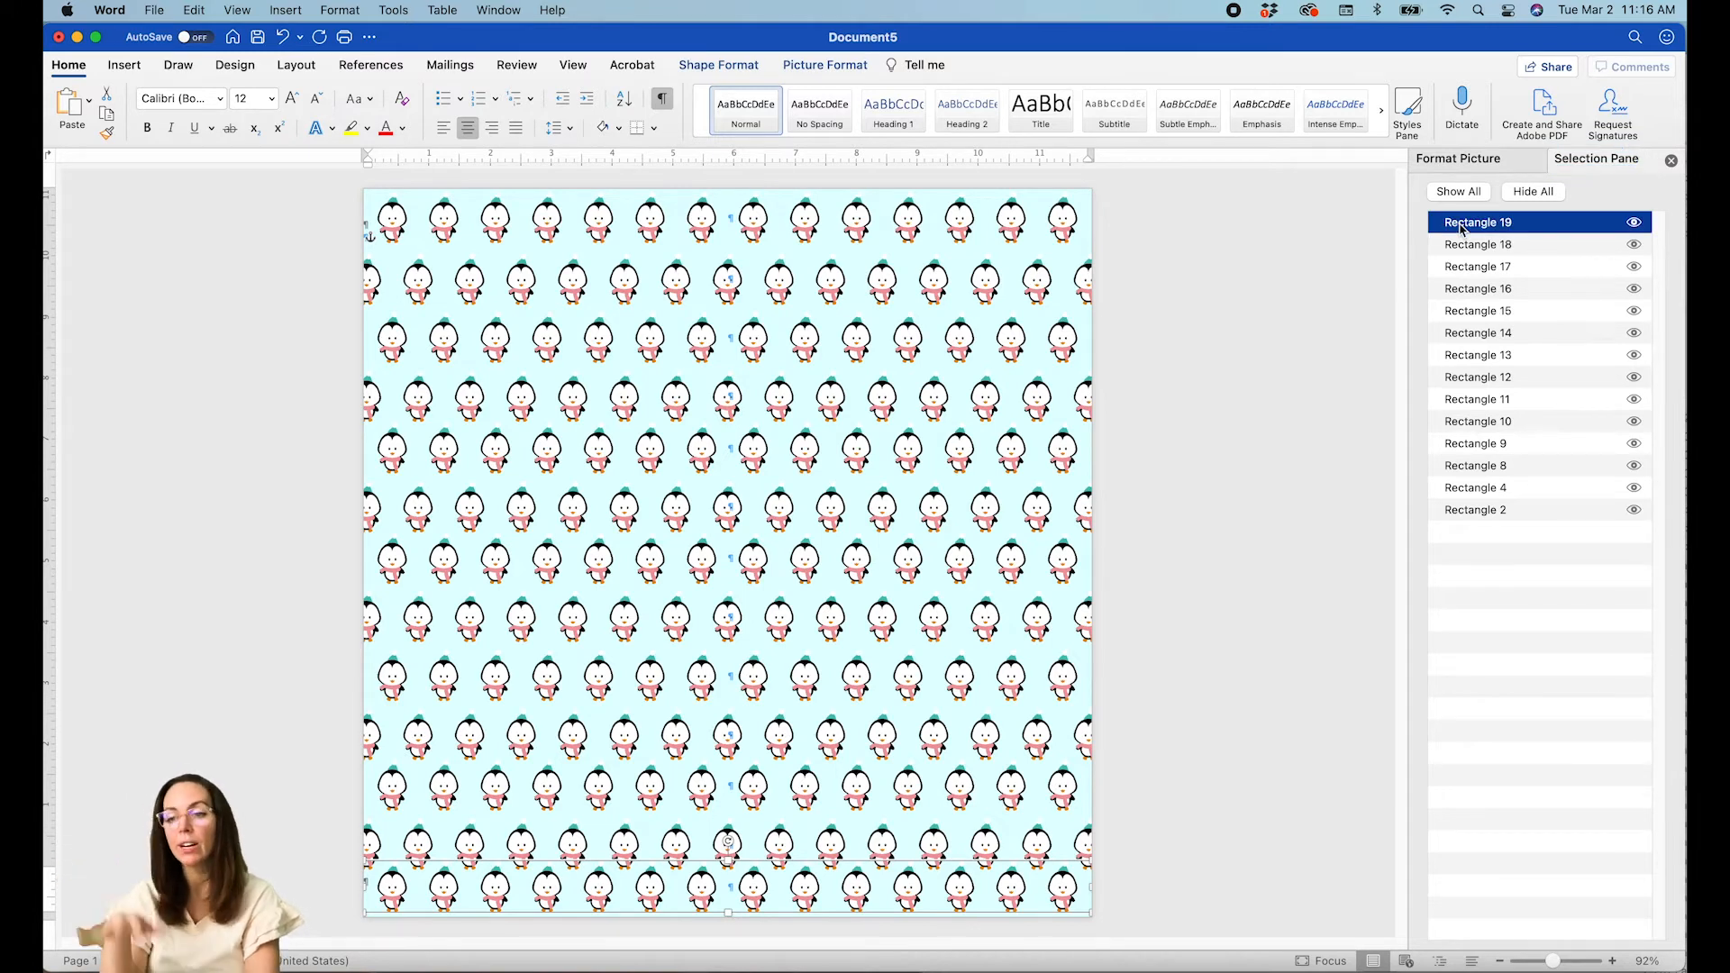
shift+click(1491, 489)
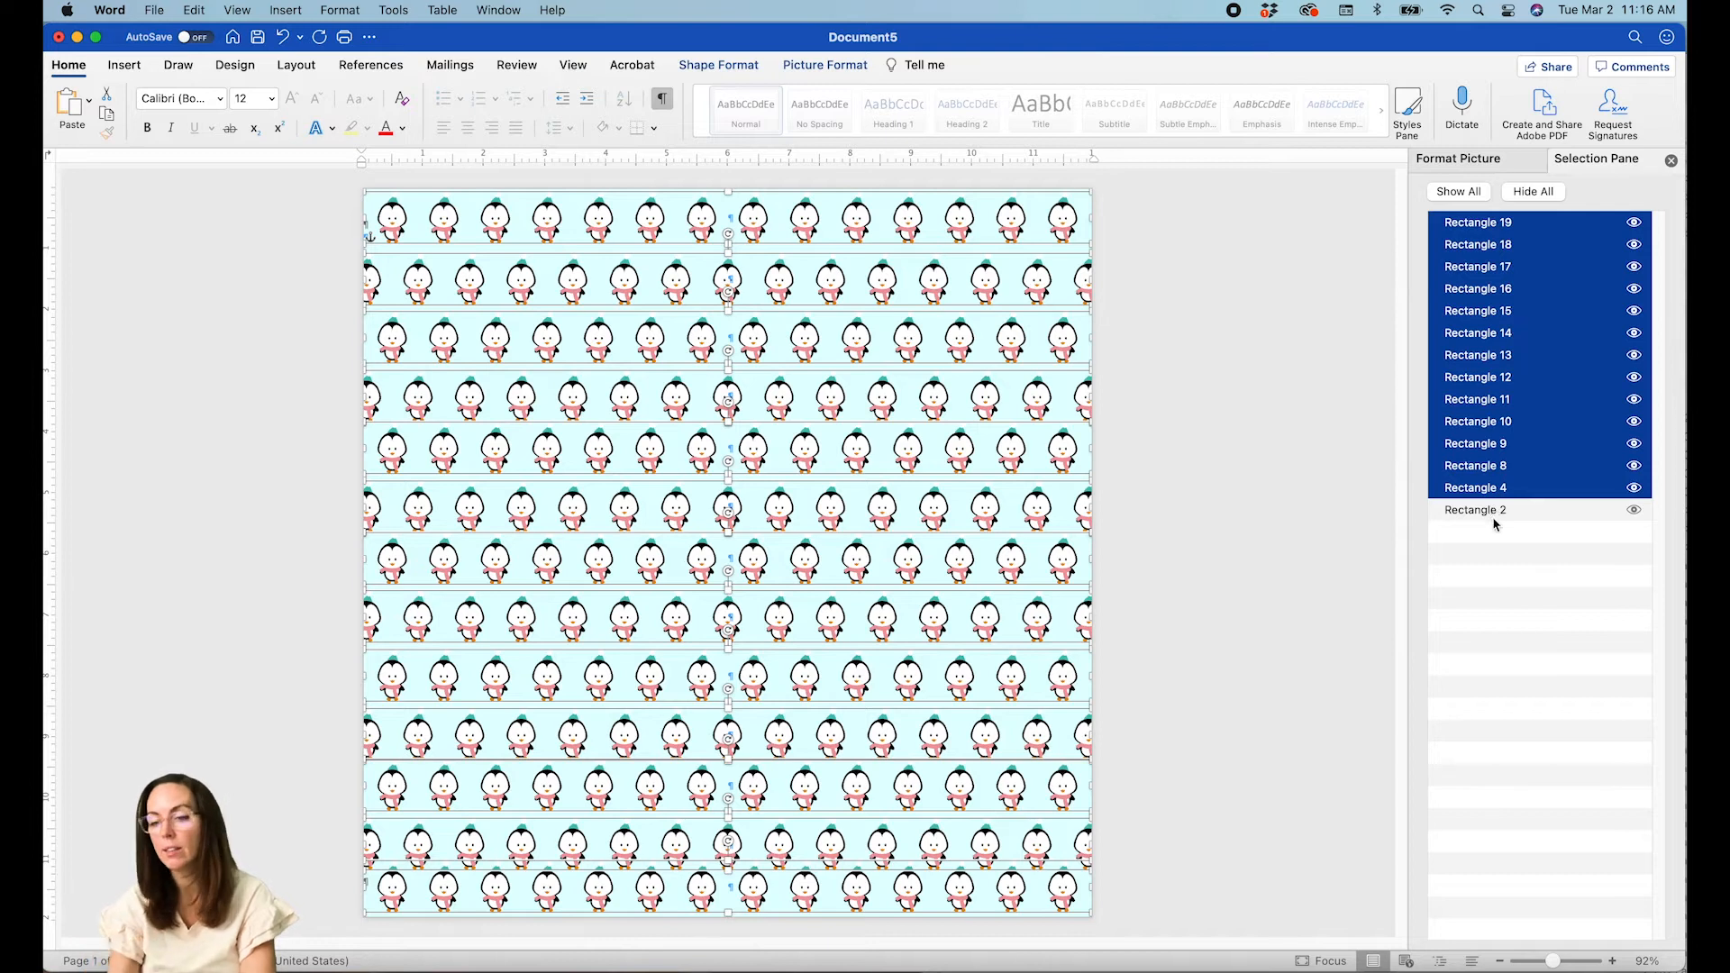
shift+click(1494, 503)
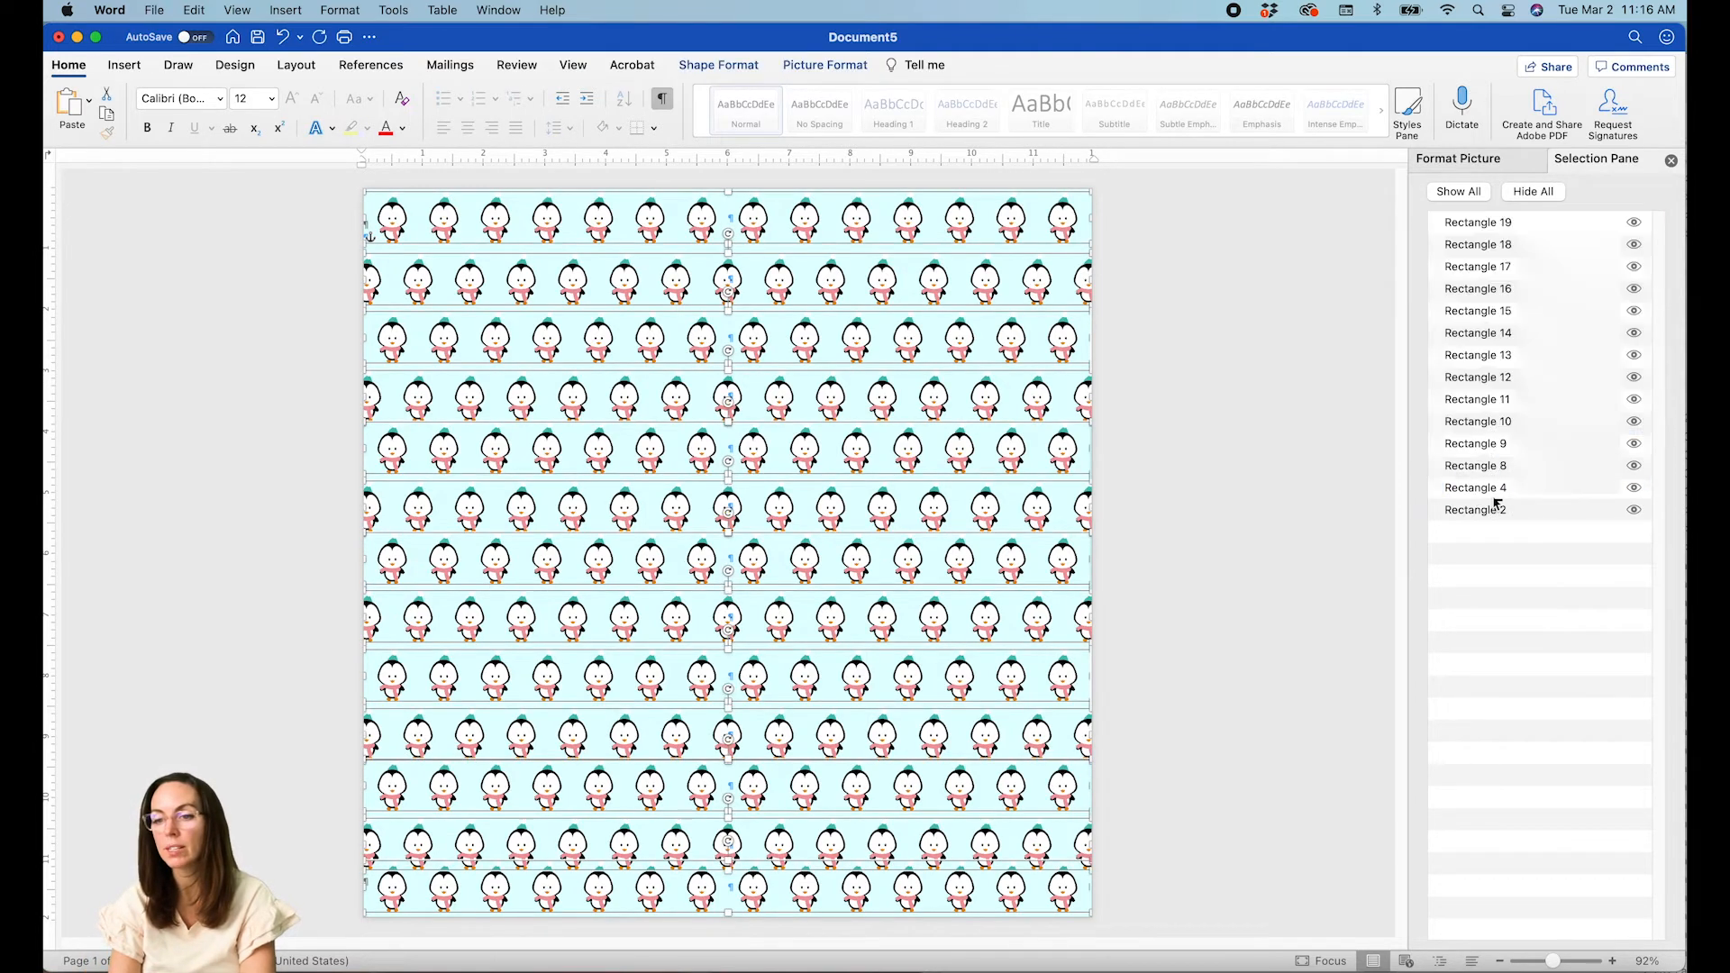
shift+click(1483, 225)
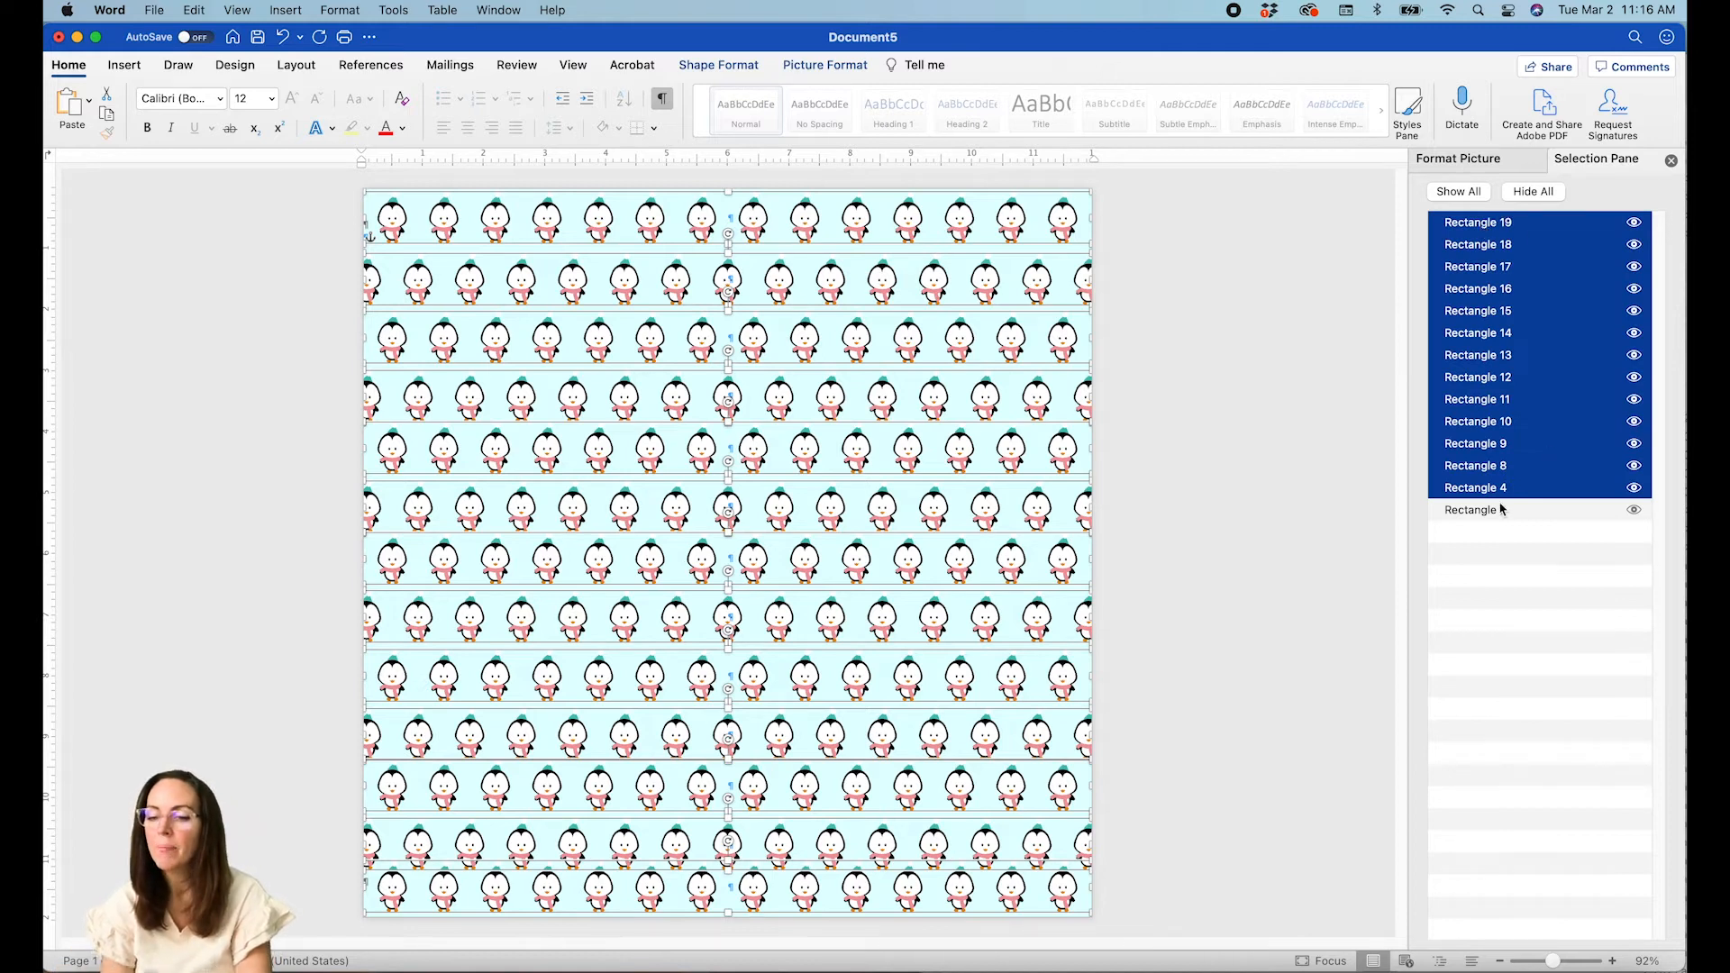
click(1488, 245)
Select all thirteen penguin rows together by their object names, from Rectangle 19 through Rectangle 4.
click(1485, 223)
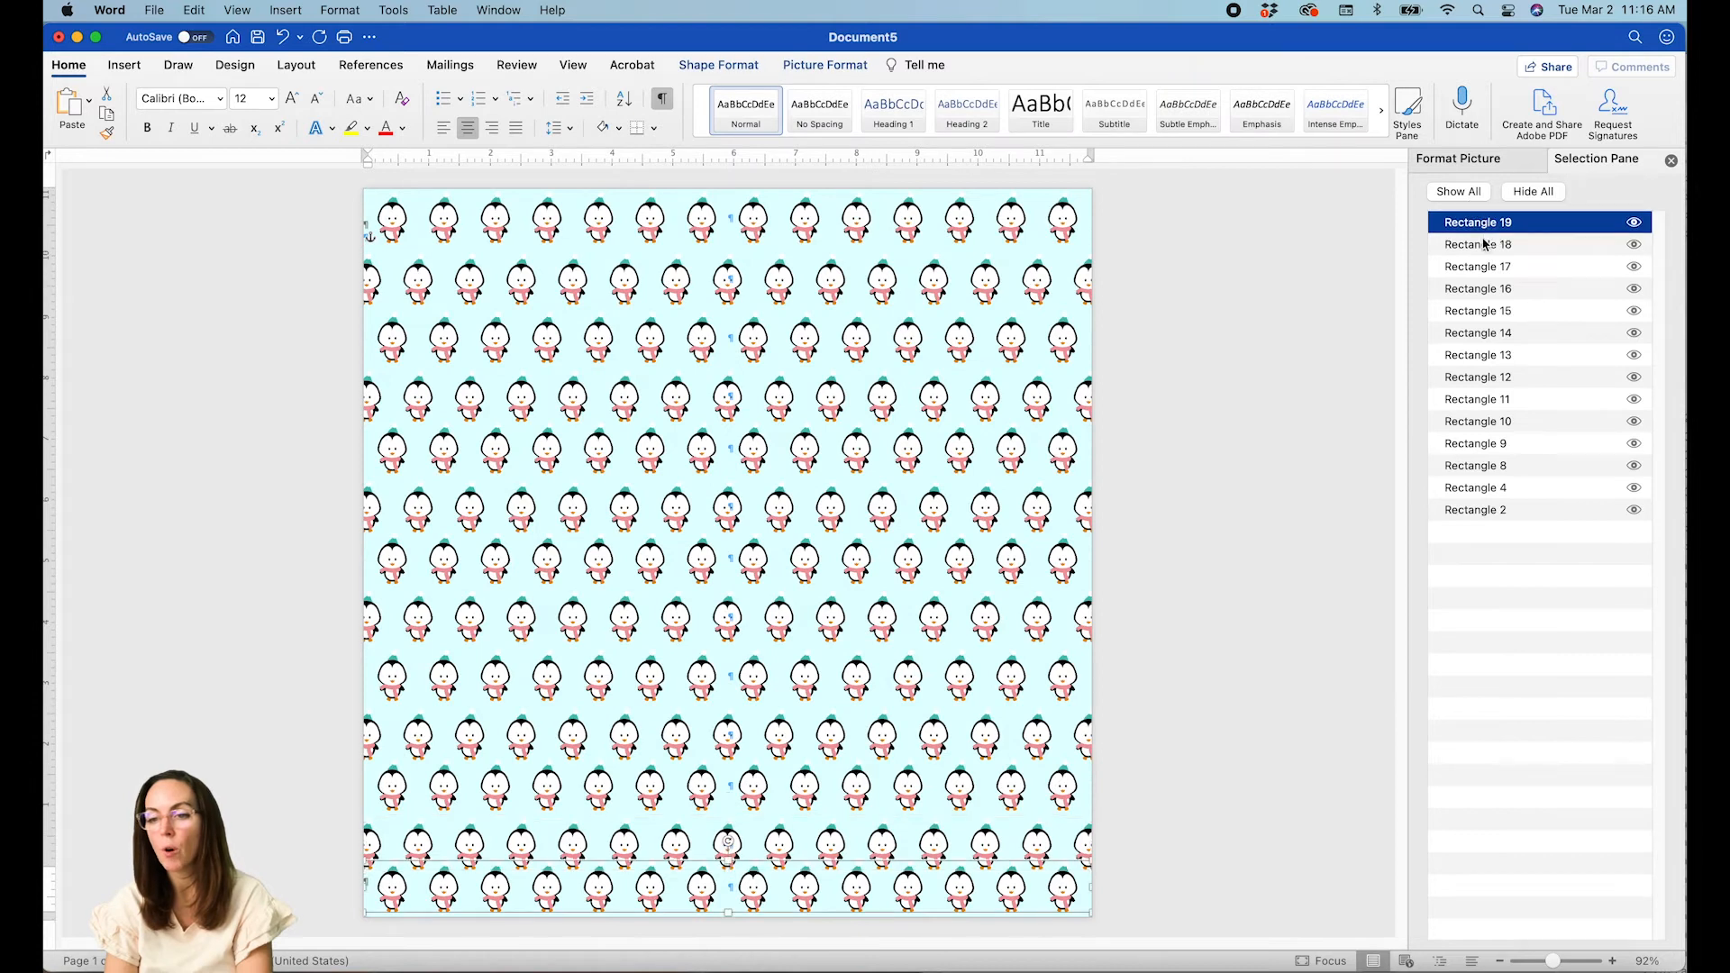
super+click(1485, 244)
super+click(1482, 267)
super+click(1482, 288)
super+click(1482, 311)
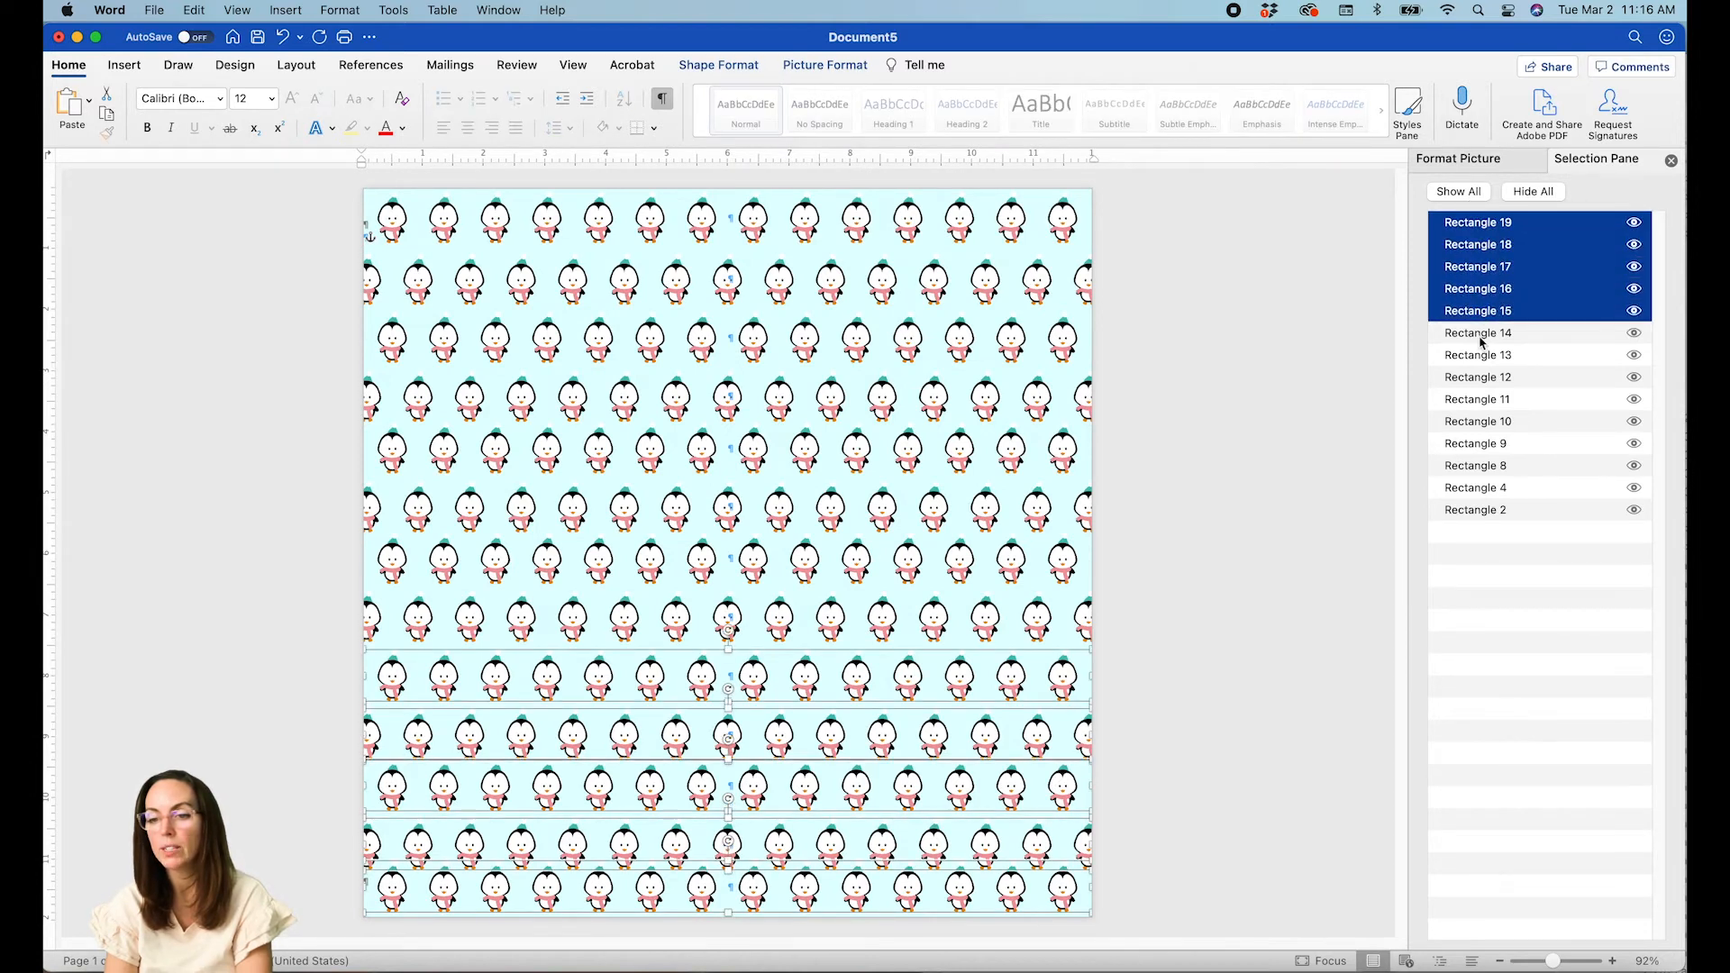
super+click(1480, 338)
super+click(1481, 357)
super+click(1480, 378)
super+click(1480, 401)
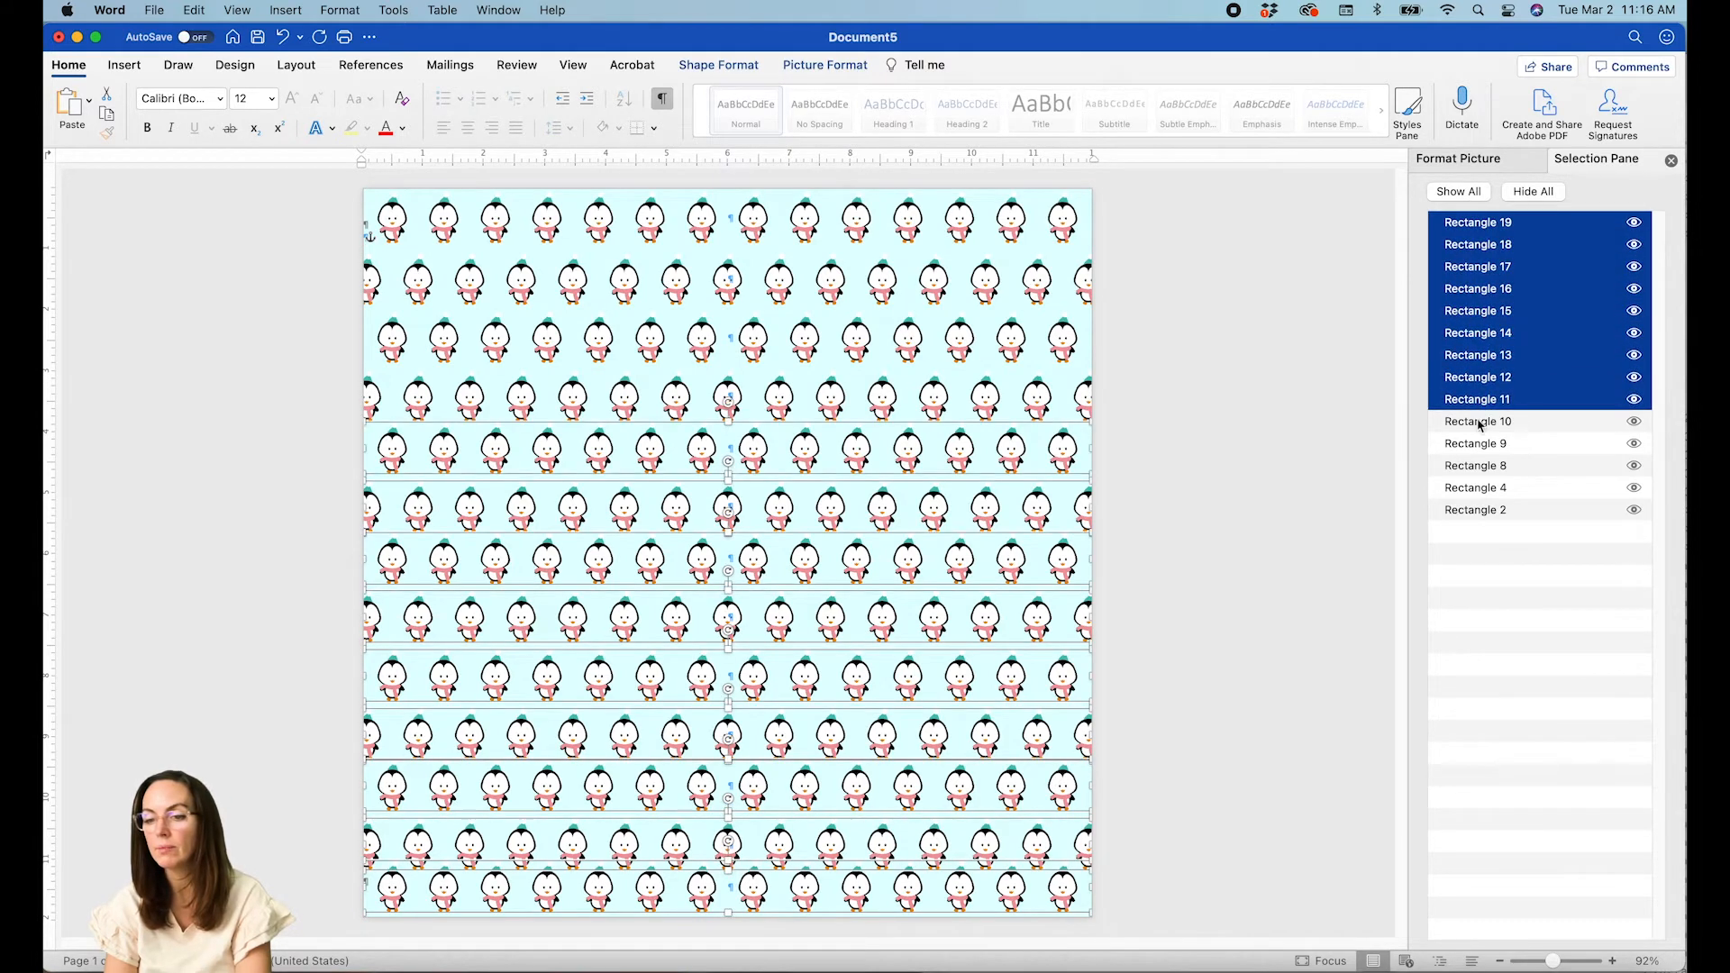
super+click(1481, 424)
super+click(1479, 445)
super+click(1480, 466)
super+click(1478, 491)
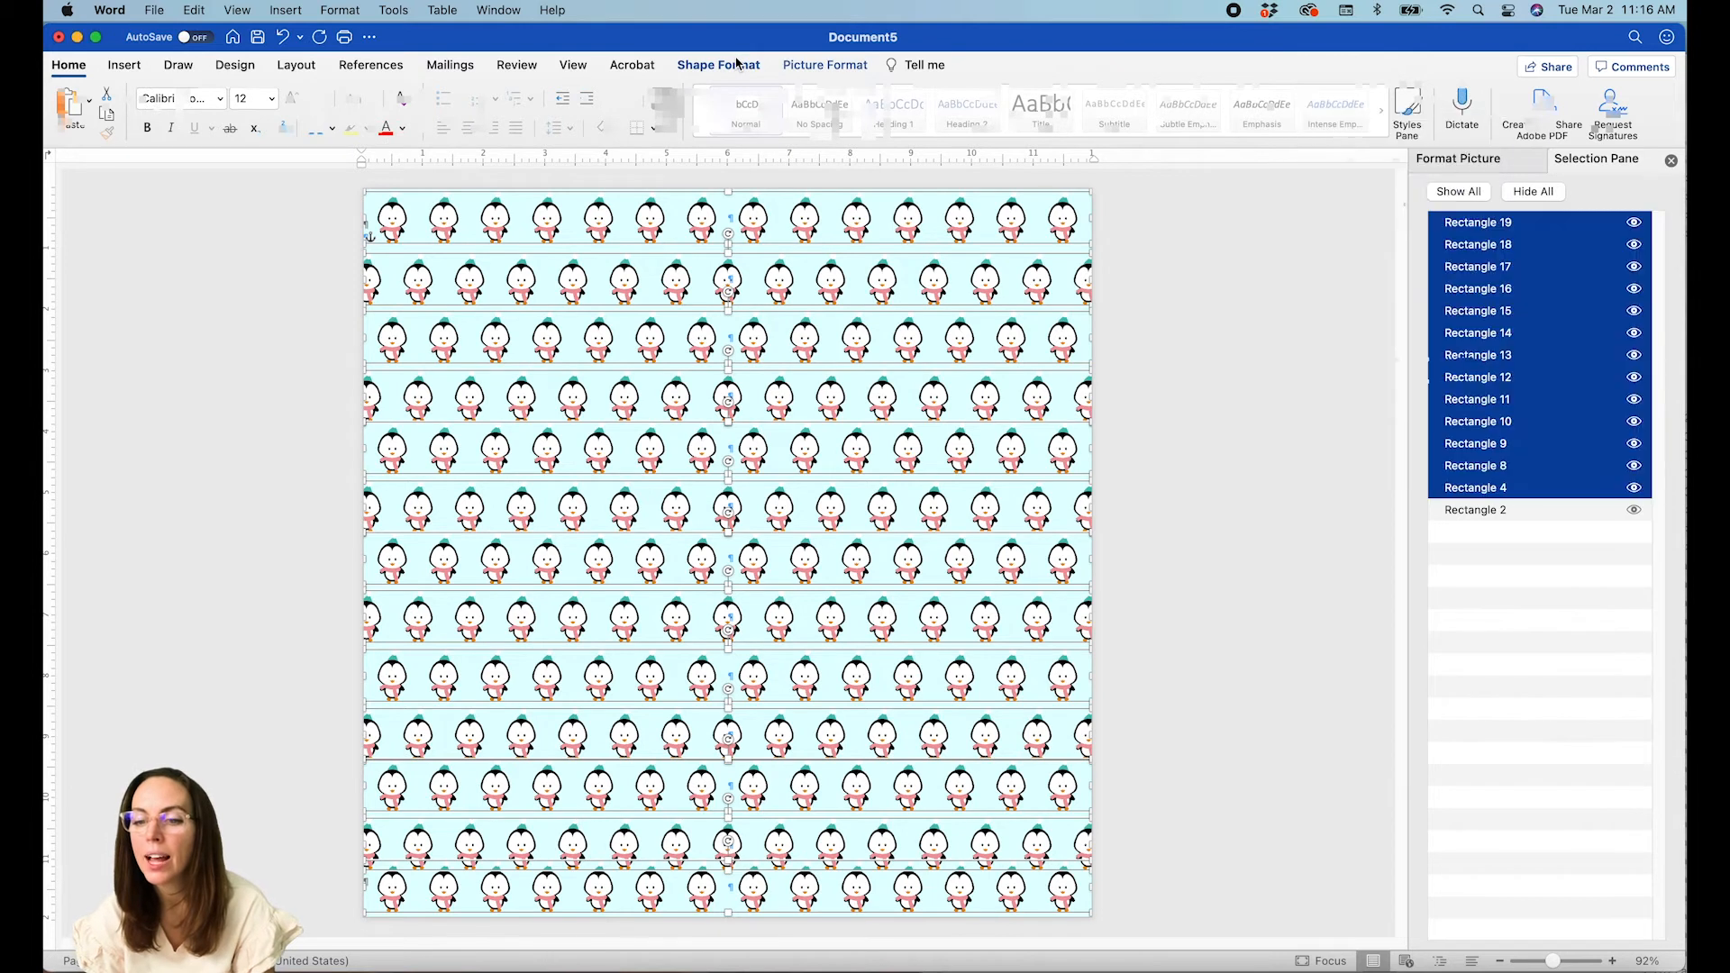
Distribute the selected penguin rows vertically, deselect them, and hide the paragraph marks.
click(737, 64)
click(1321, 97)
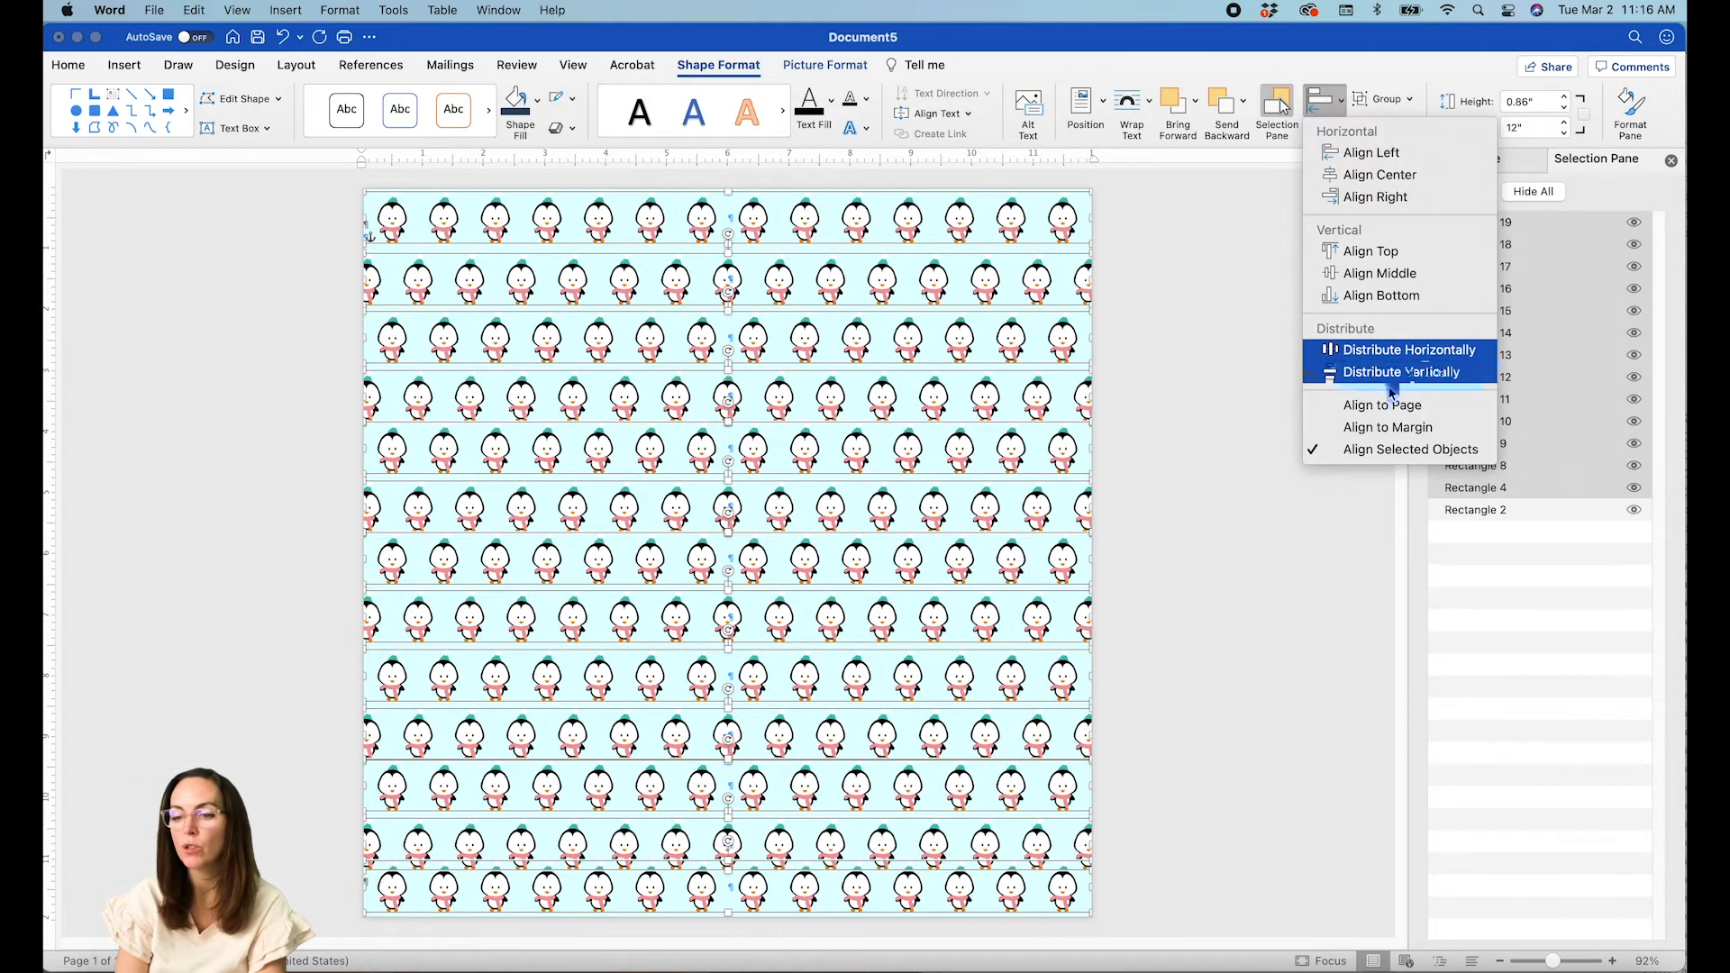
click(1335, 375)
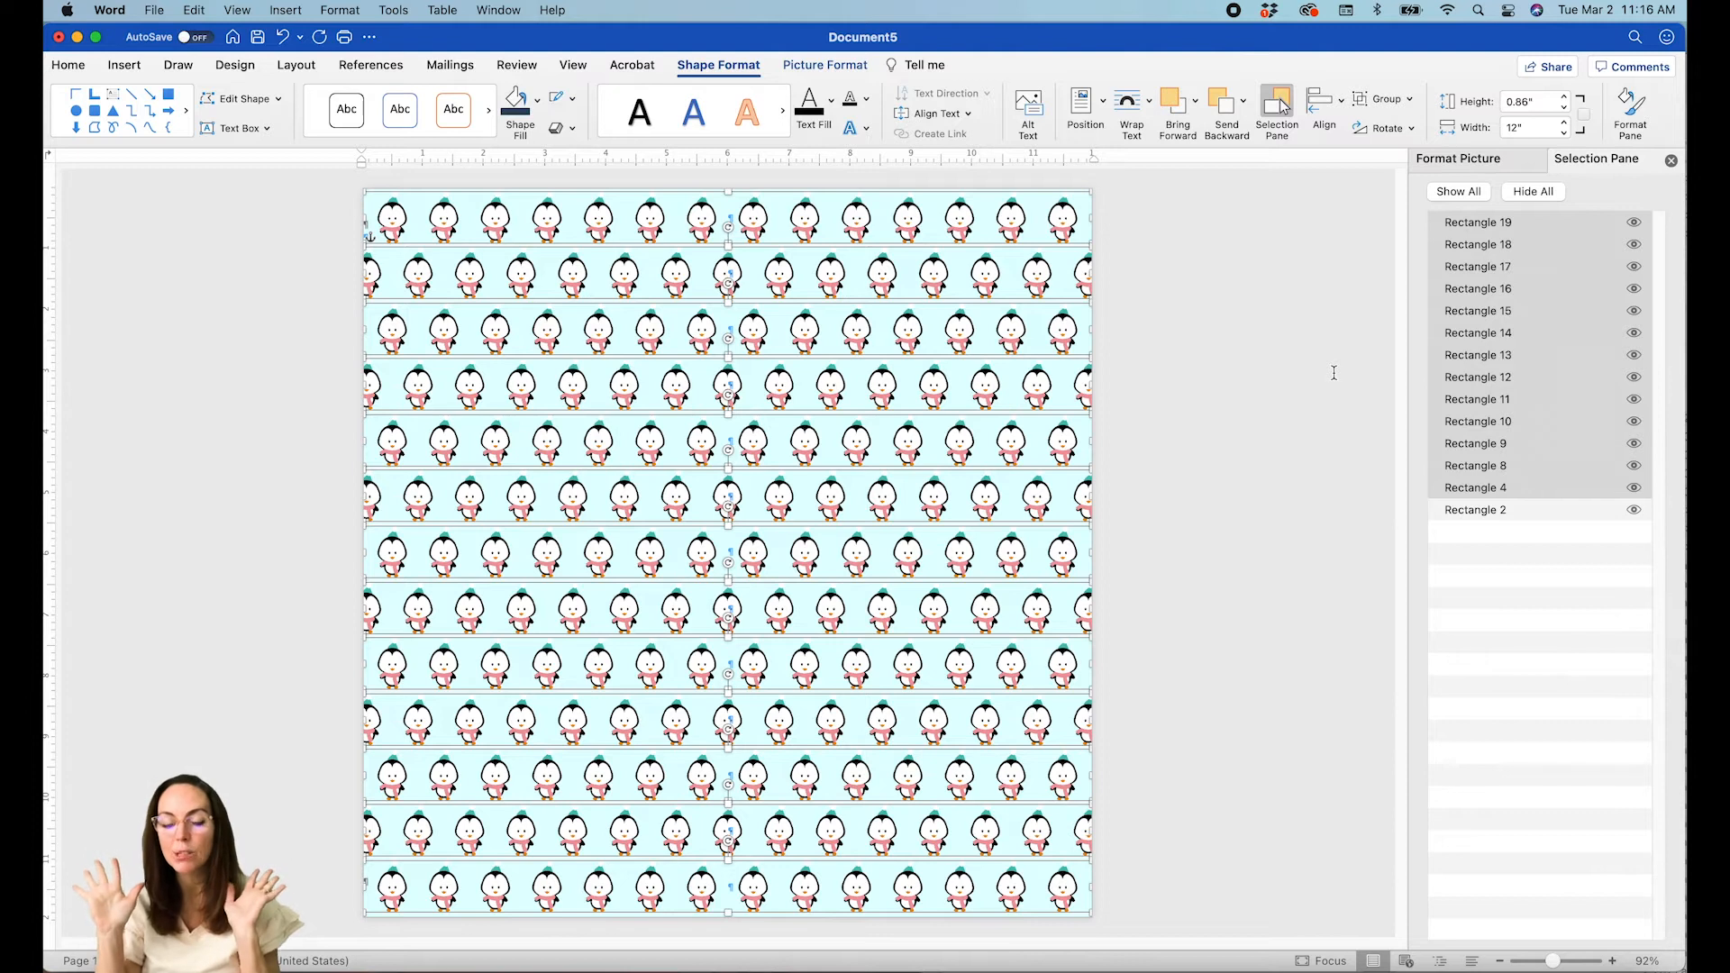
click(1327, 106)
click(1329, 121)
click(1334, 173)
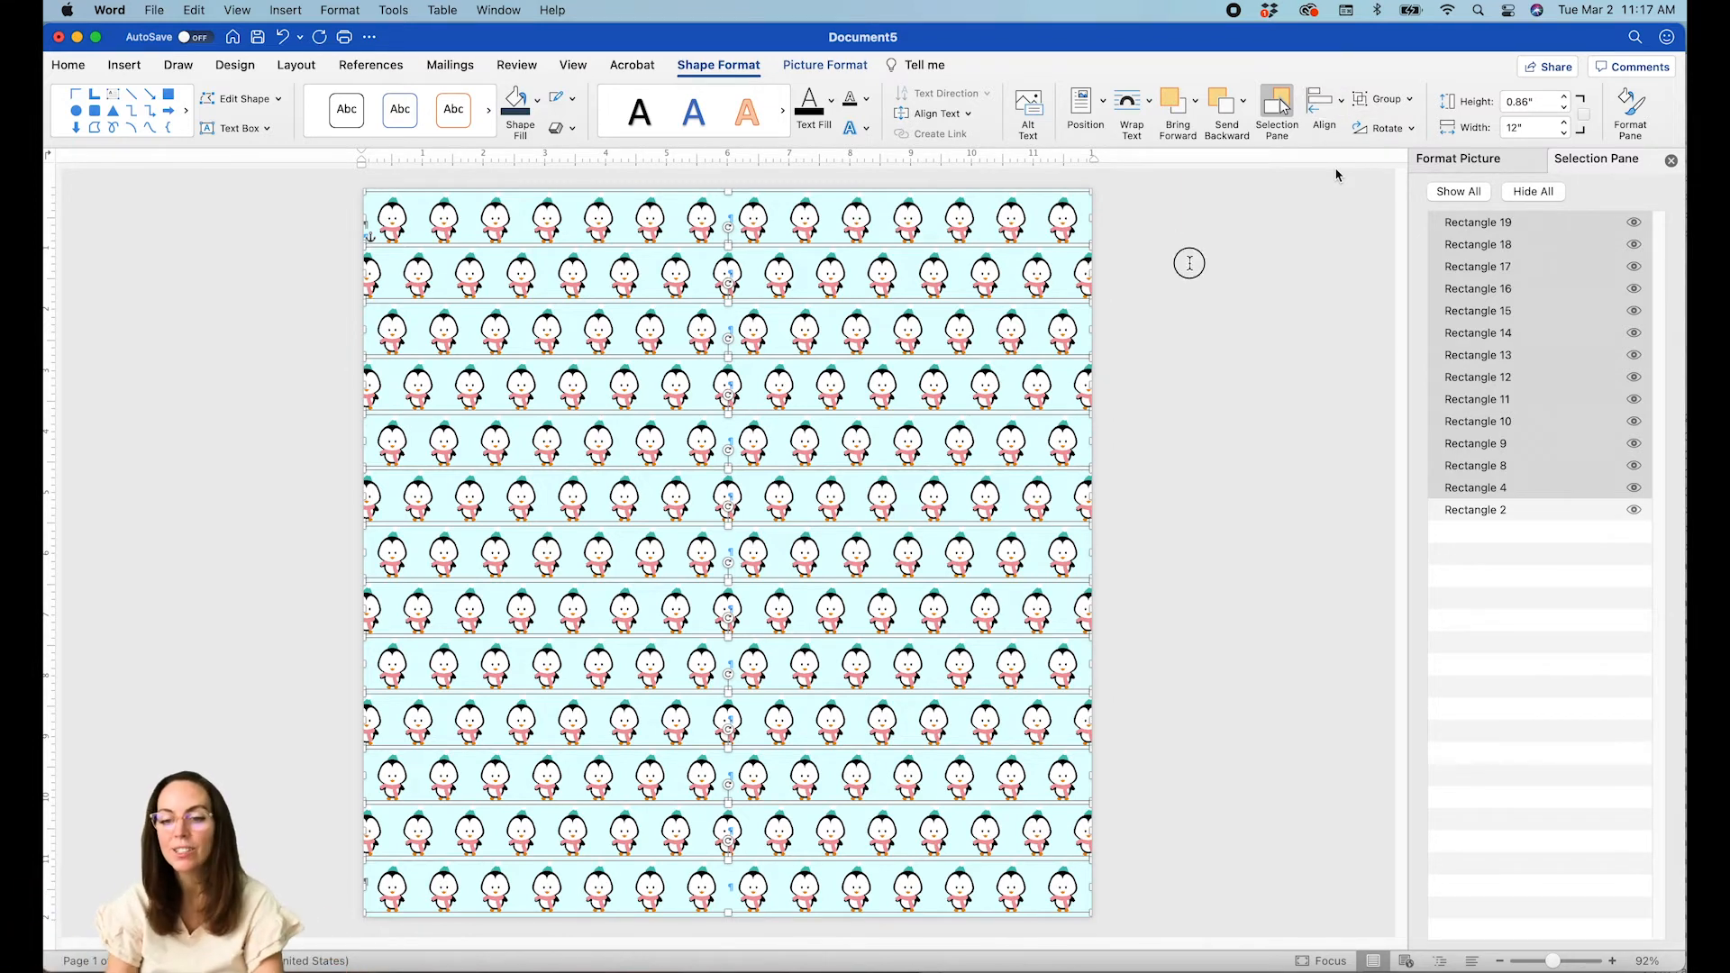
click(1189, 263)
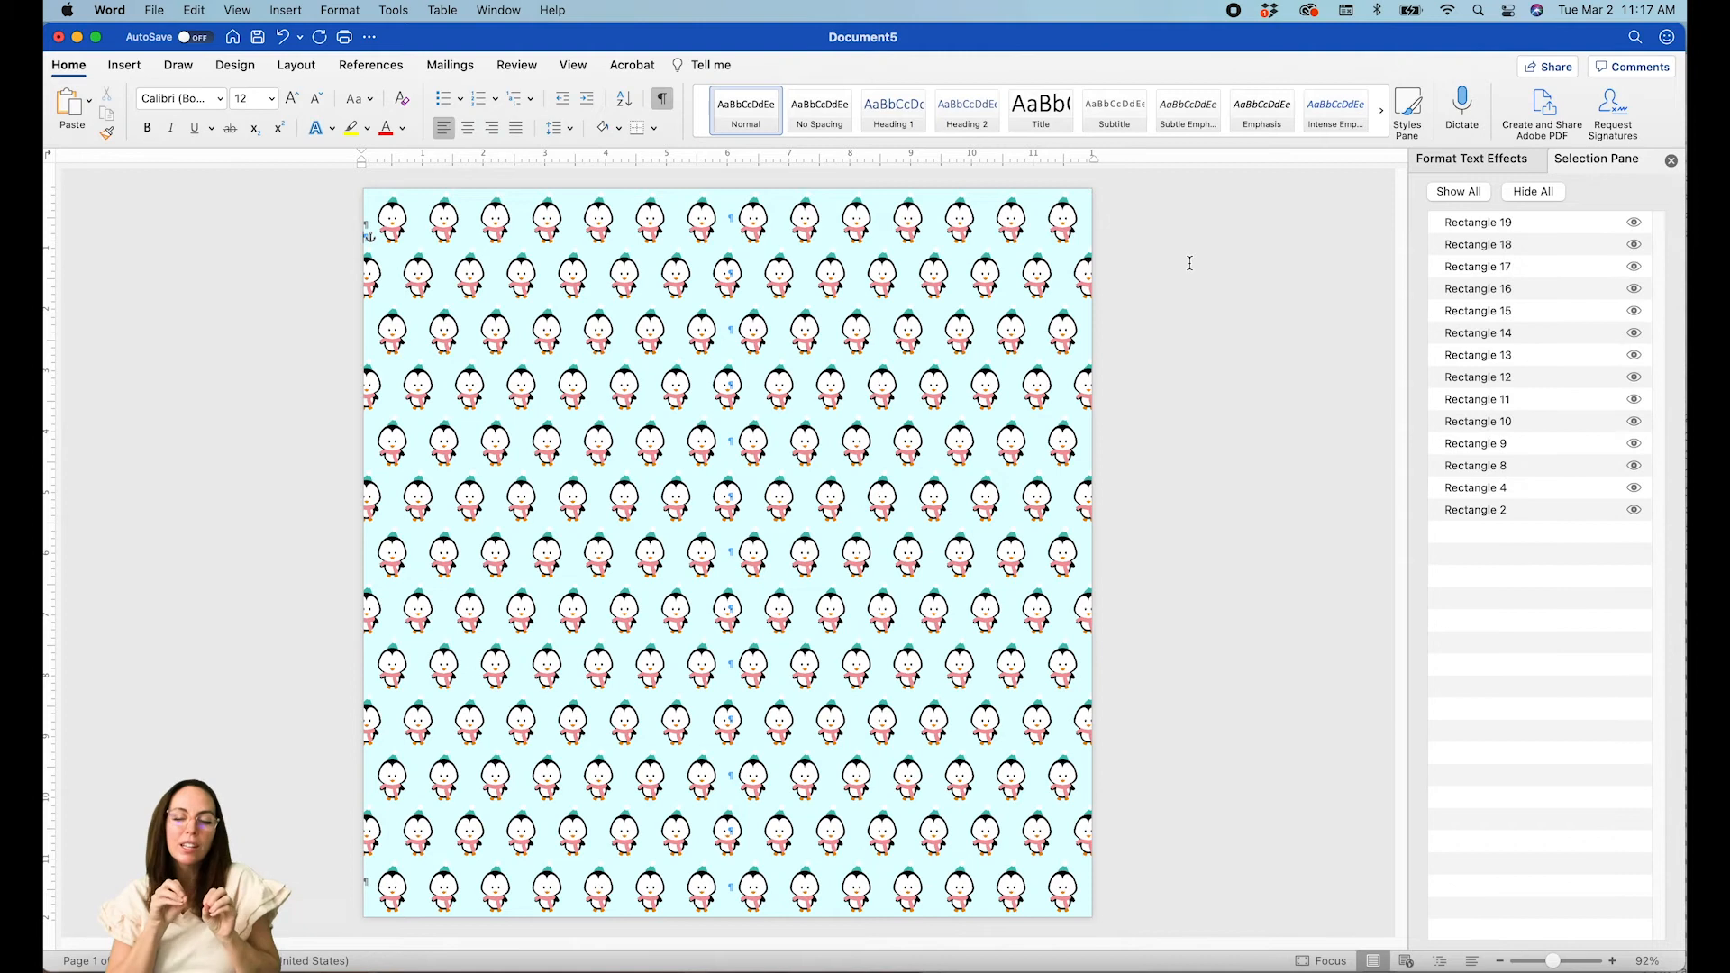
click(668, 101)
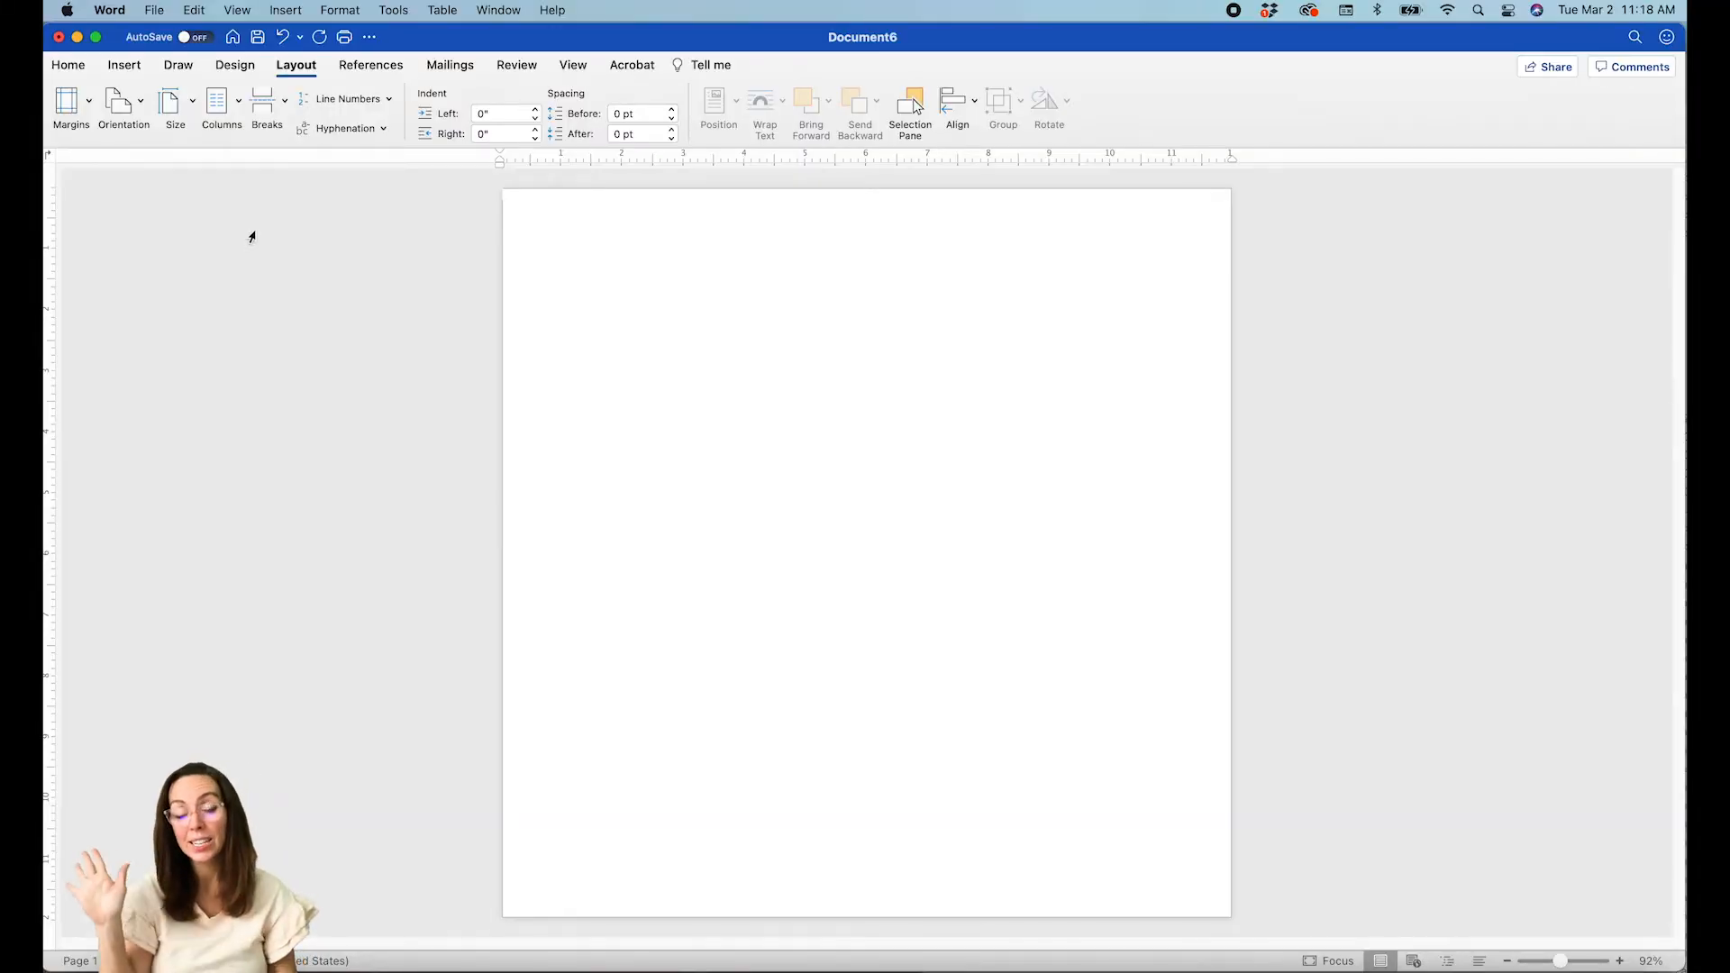
Insert the sweet bakery picture with donuts, macarons and a cupcake from a file into the blank Document6.
click(125, 70)
click(265, 106)
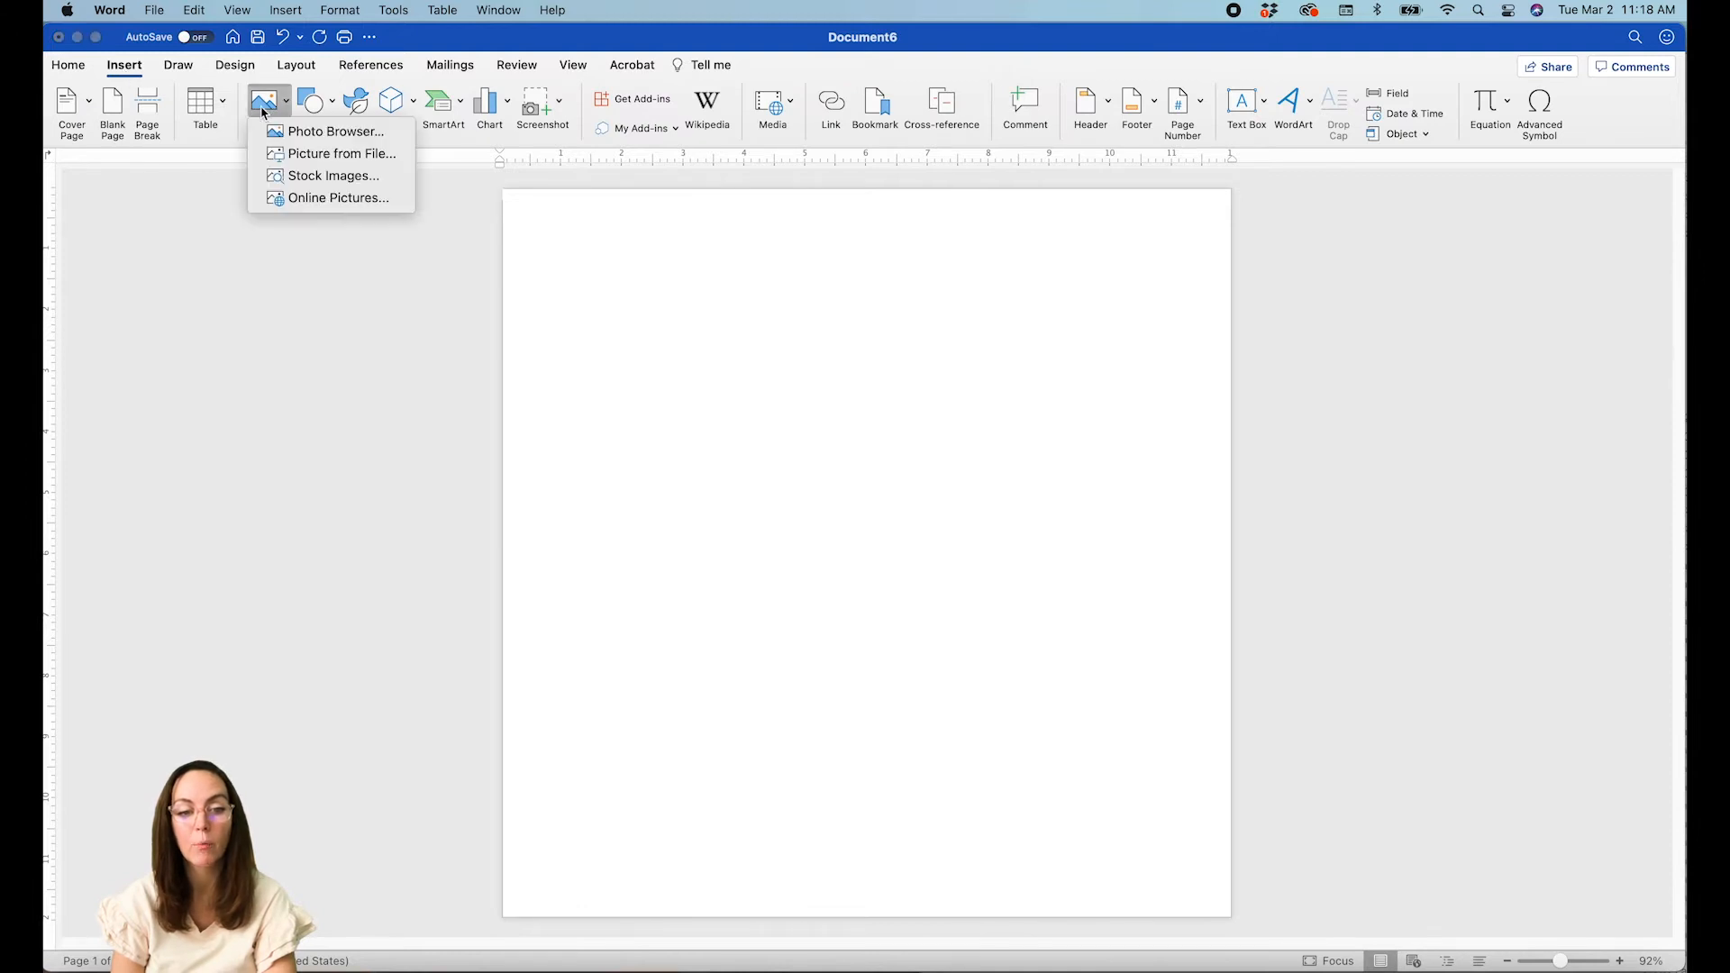
click(291, 153)
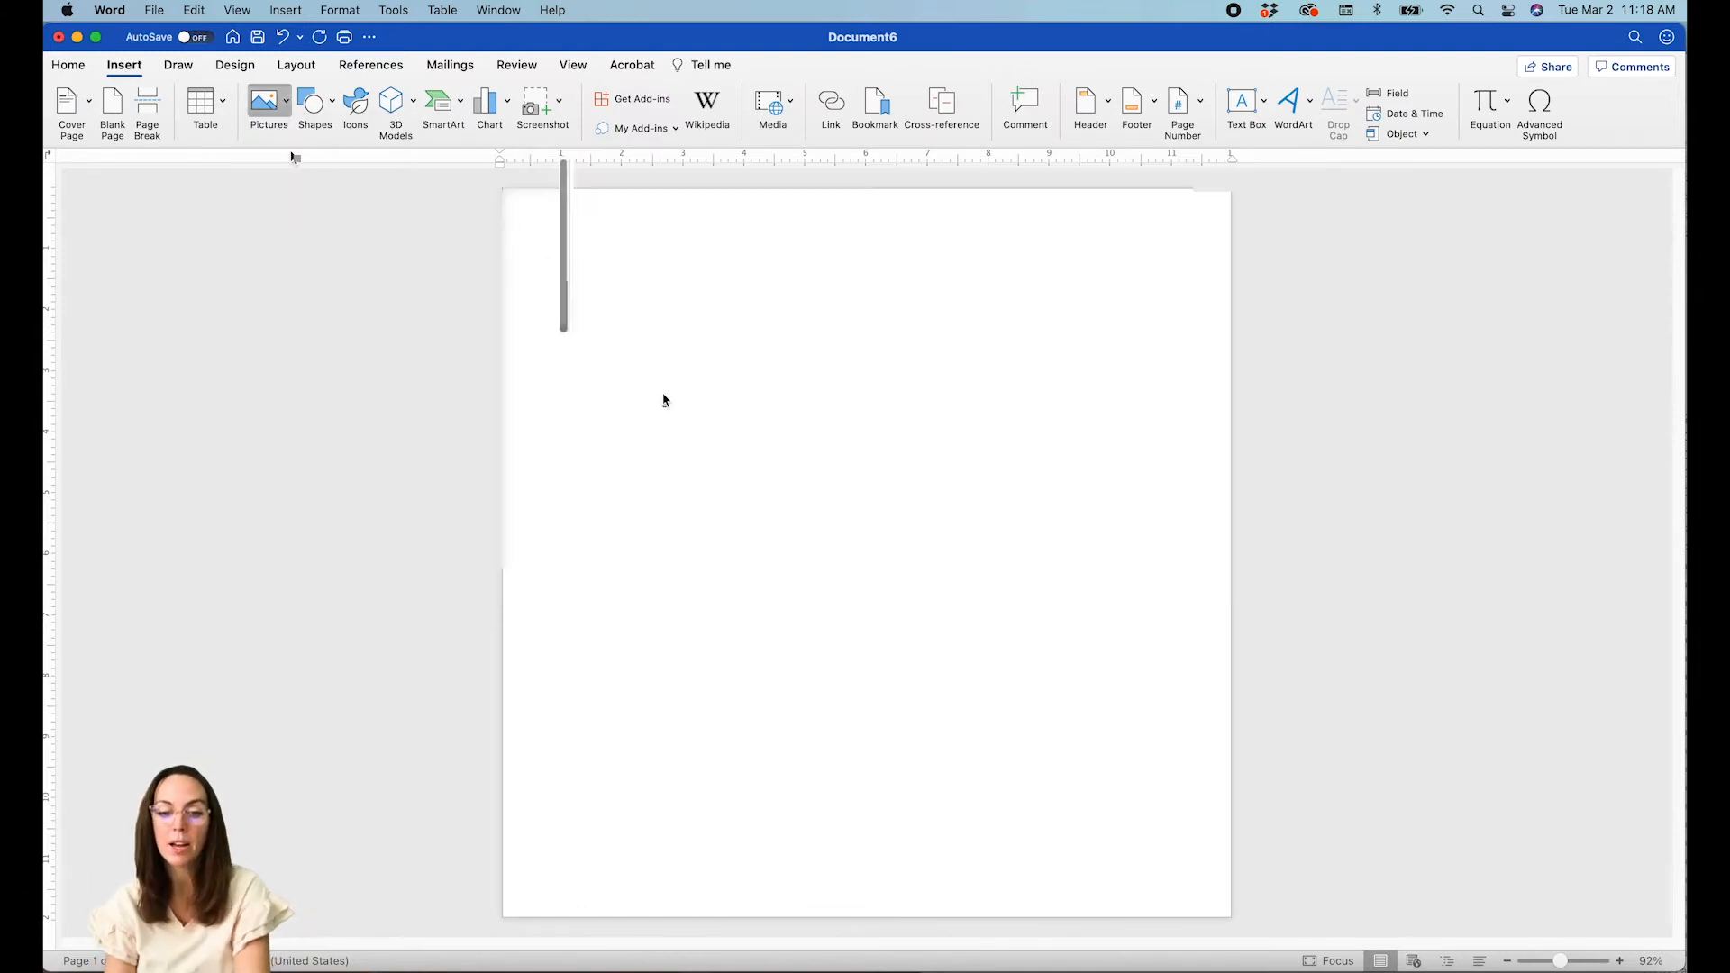
click(672, 398)
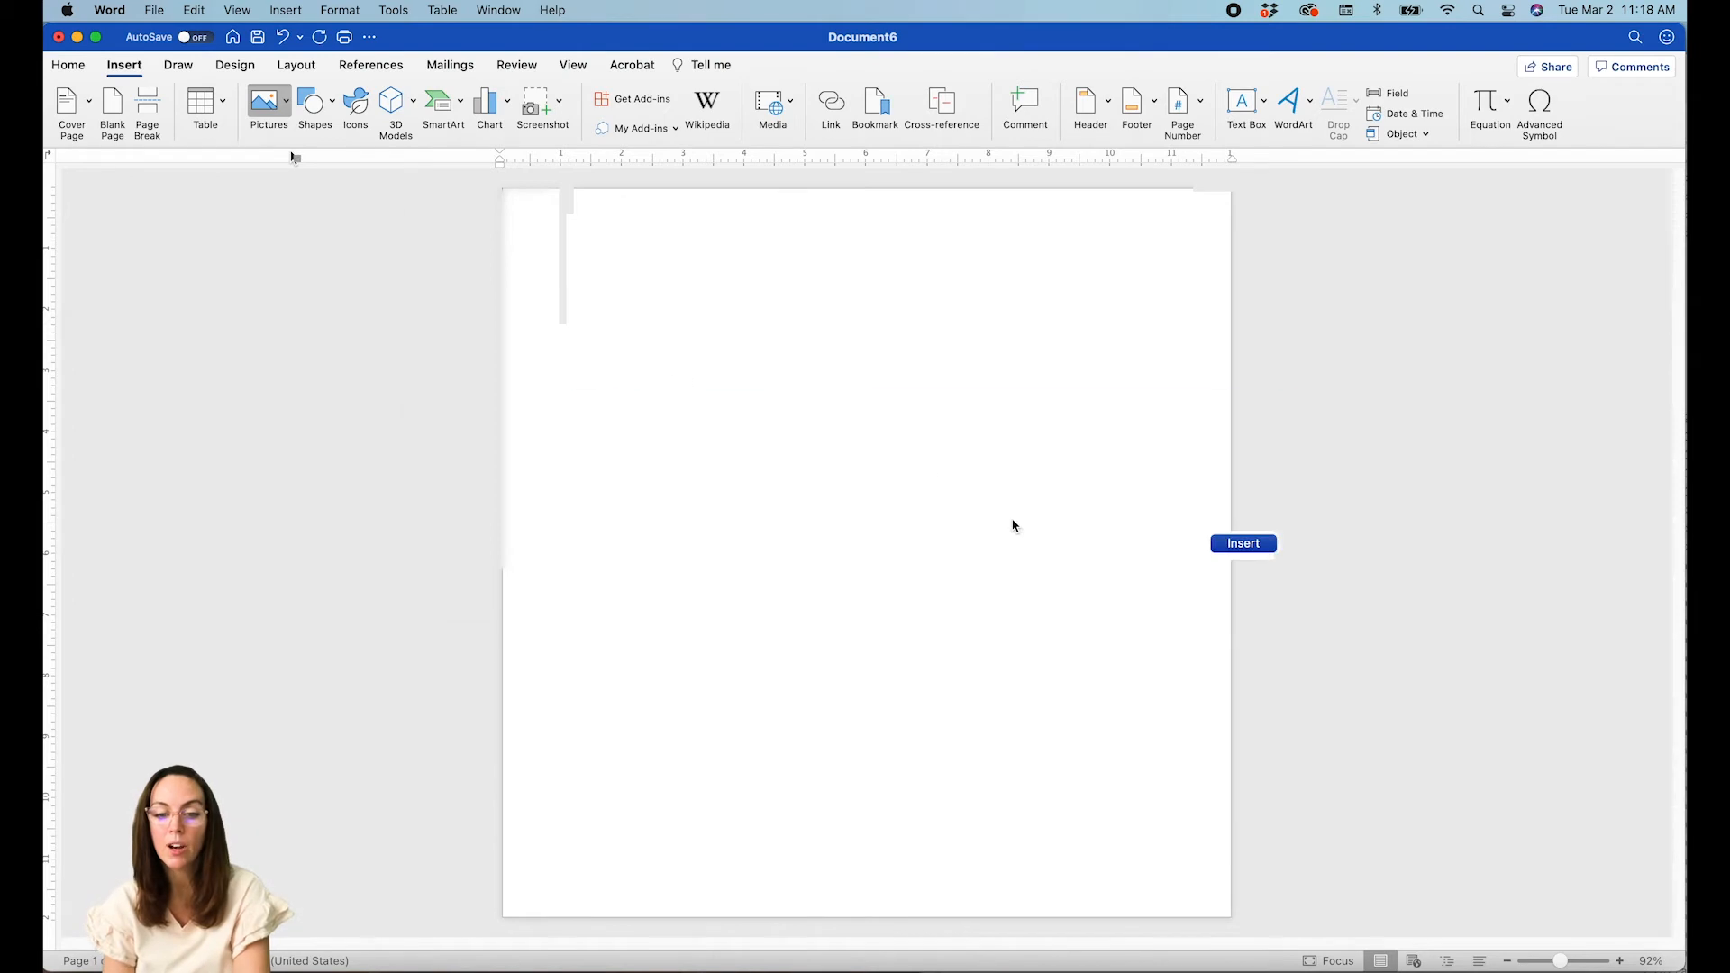
click(1262, 544)
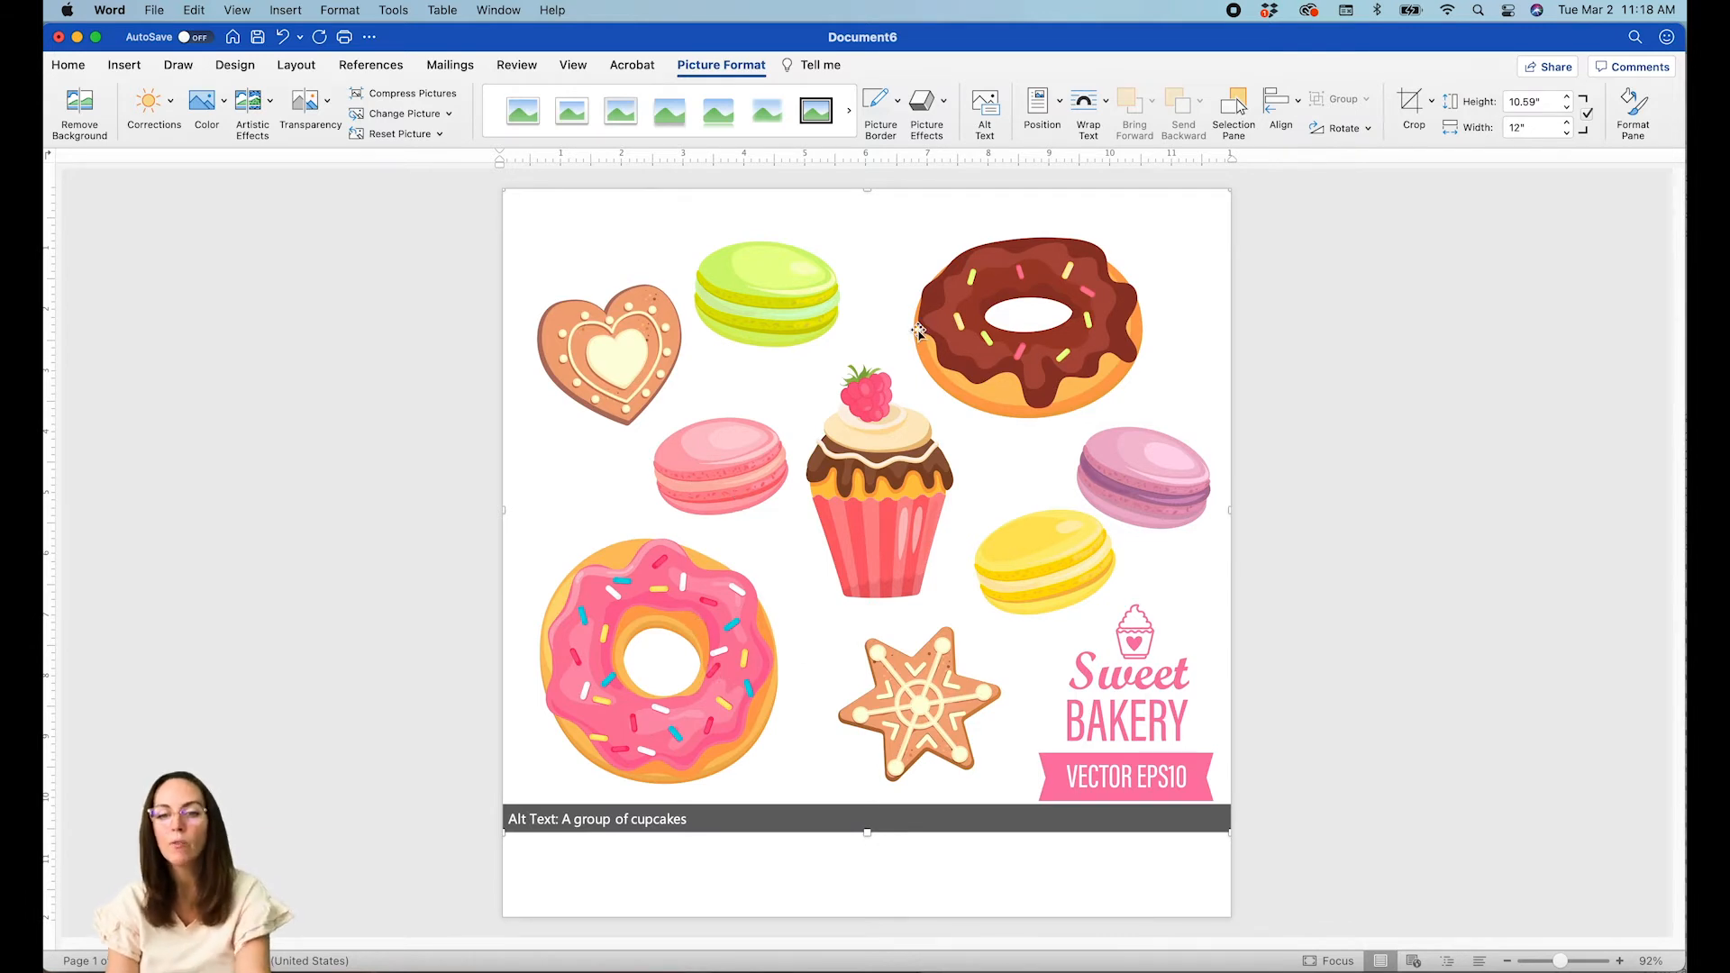
Crop the bakery picture closely around the pink sprinkled donut, to about 4.71 inches wide and 4.58 inches high.
click(1412, 107)
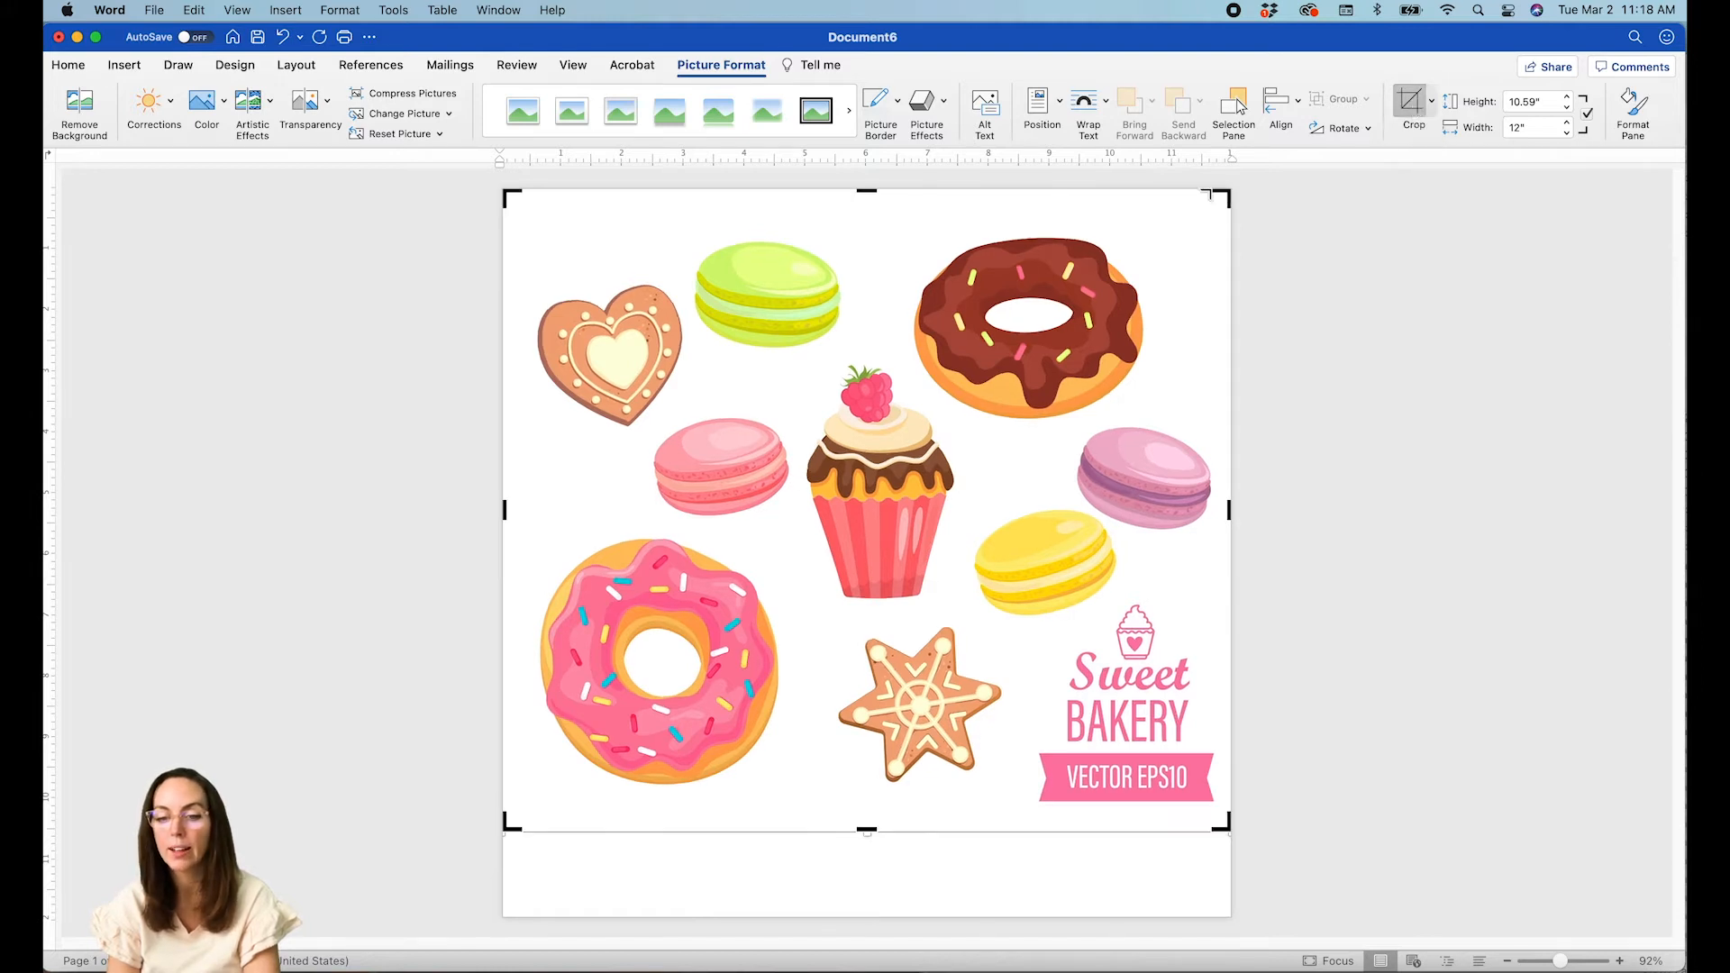
drag(1225, 194, 808, 527)
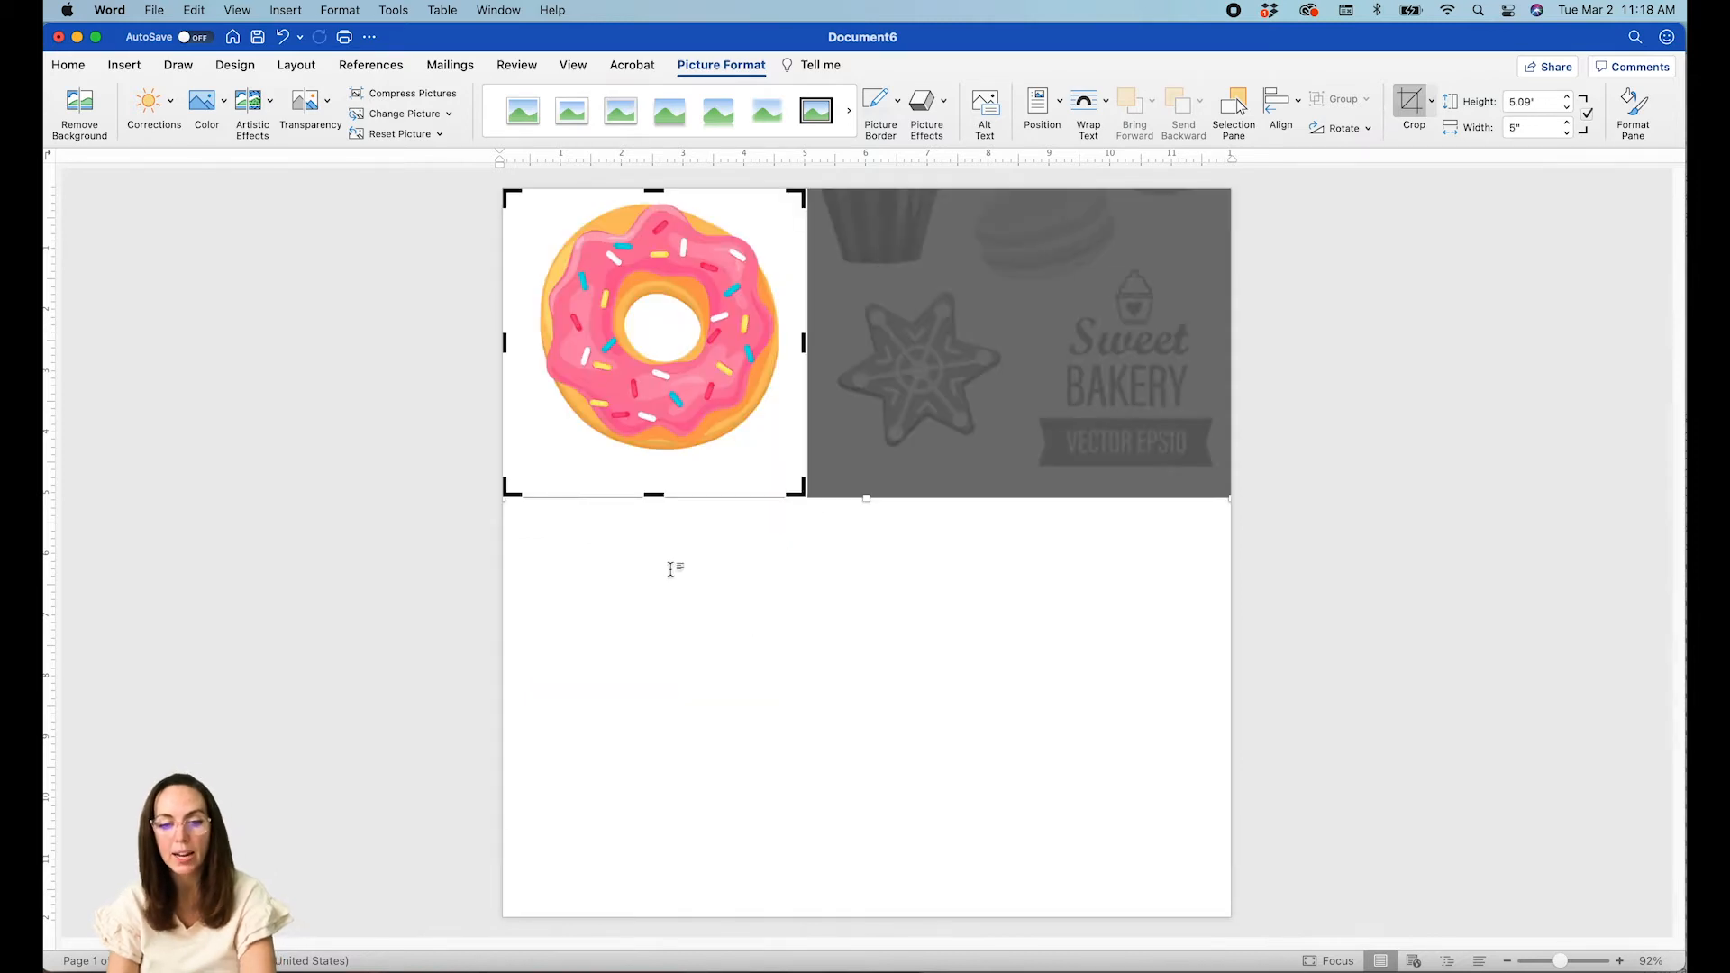
drag(654, 495, 662, 465)
drag(502, 328, 519, 334)
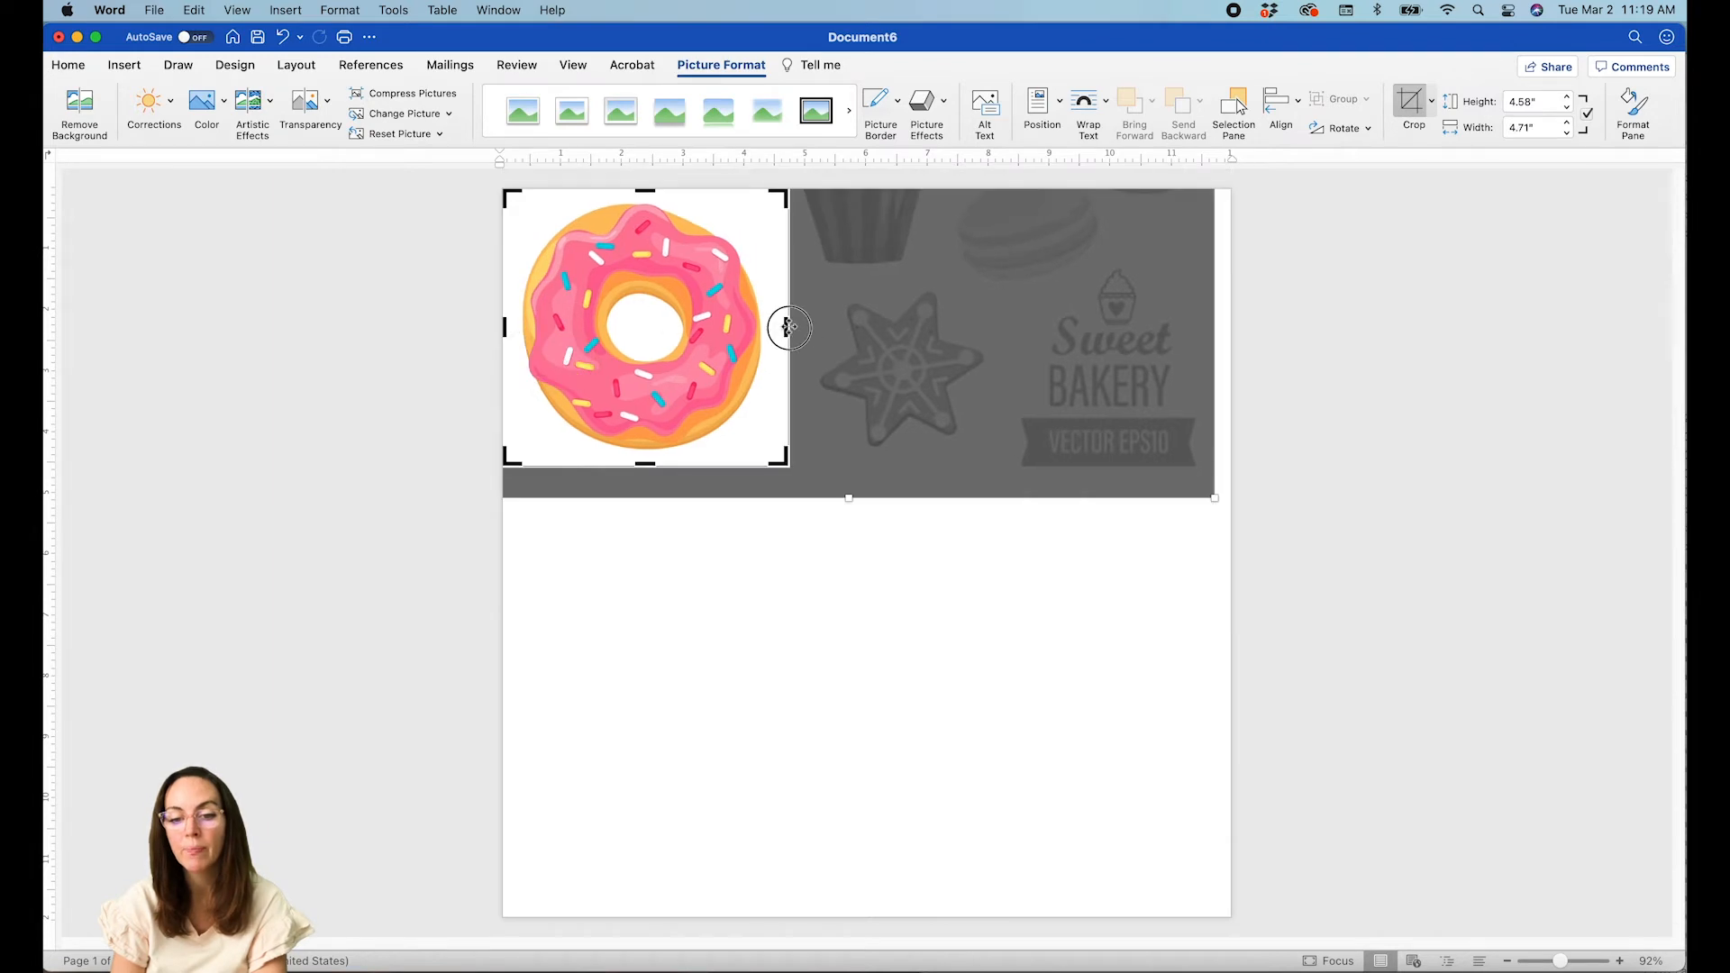
drag(785, 327, 785, 332)
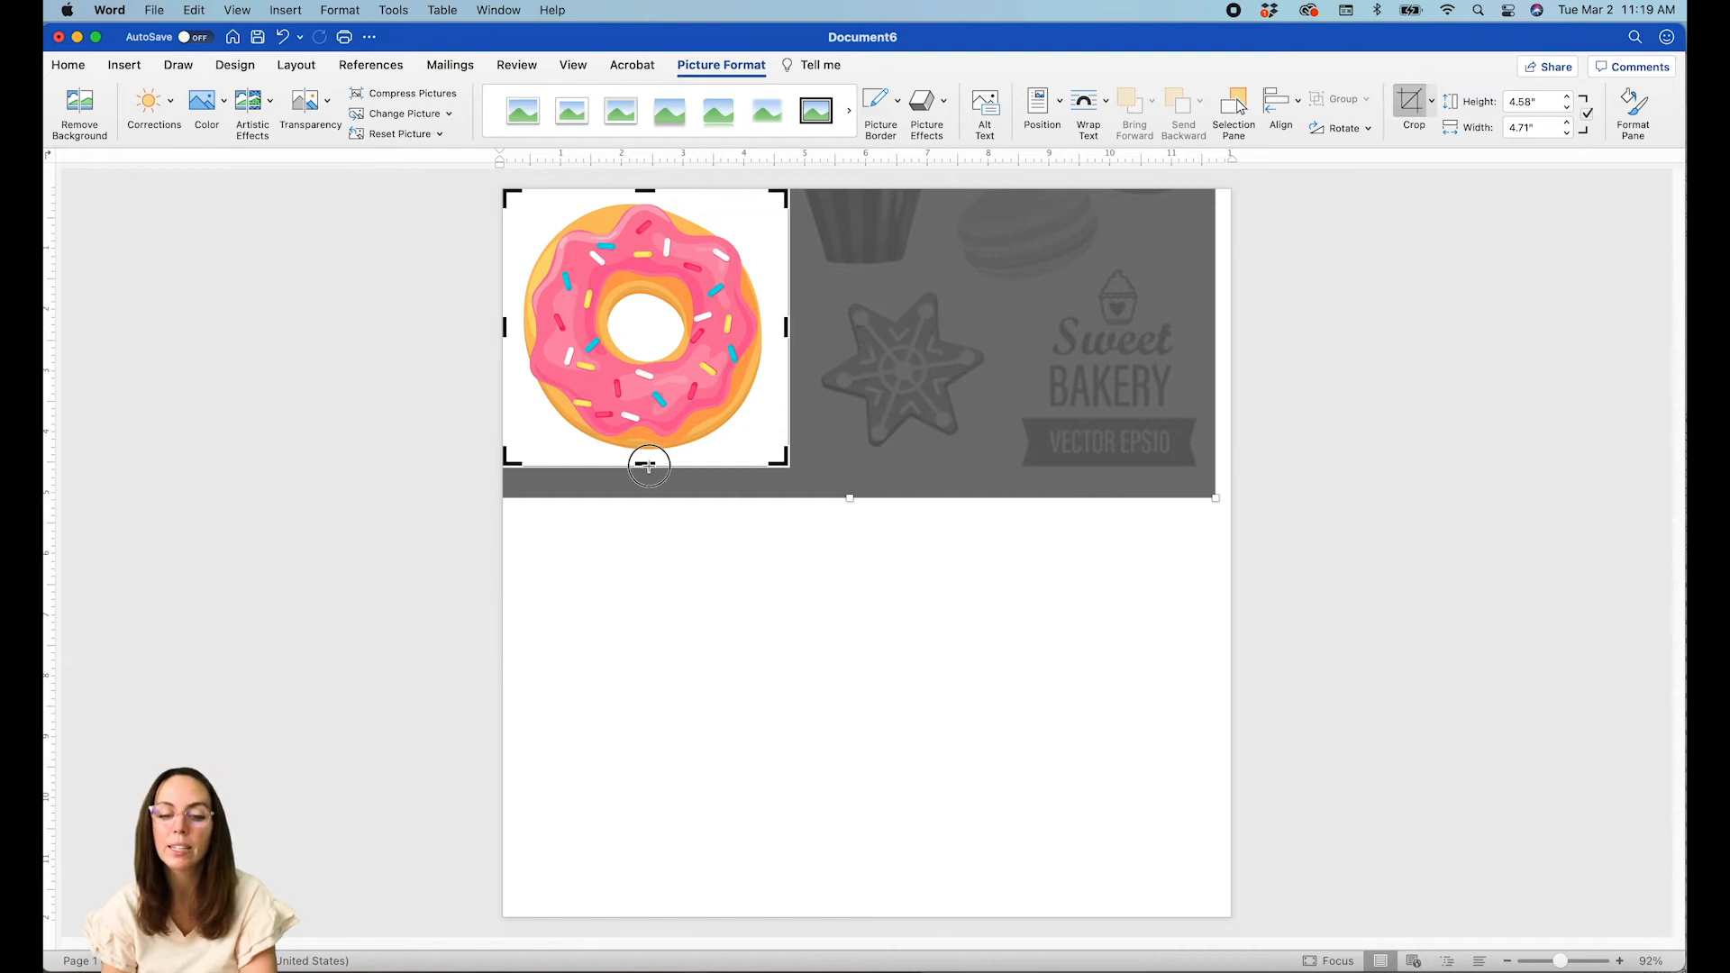
drag(649, 463, 647, 465)
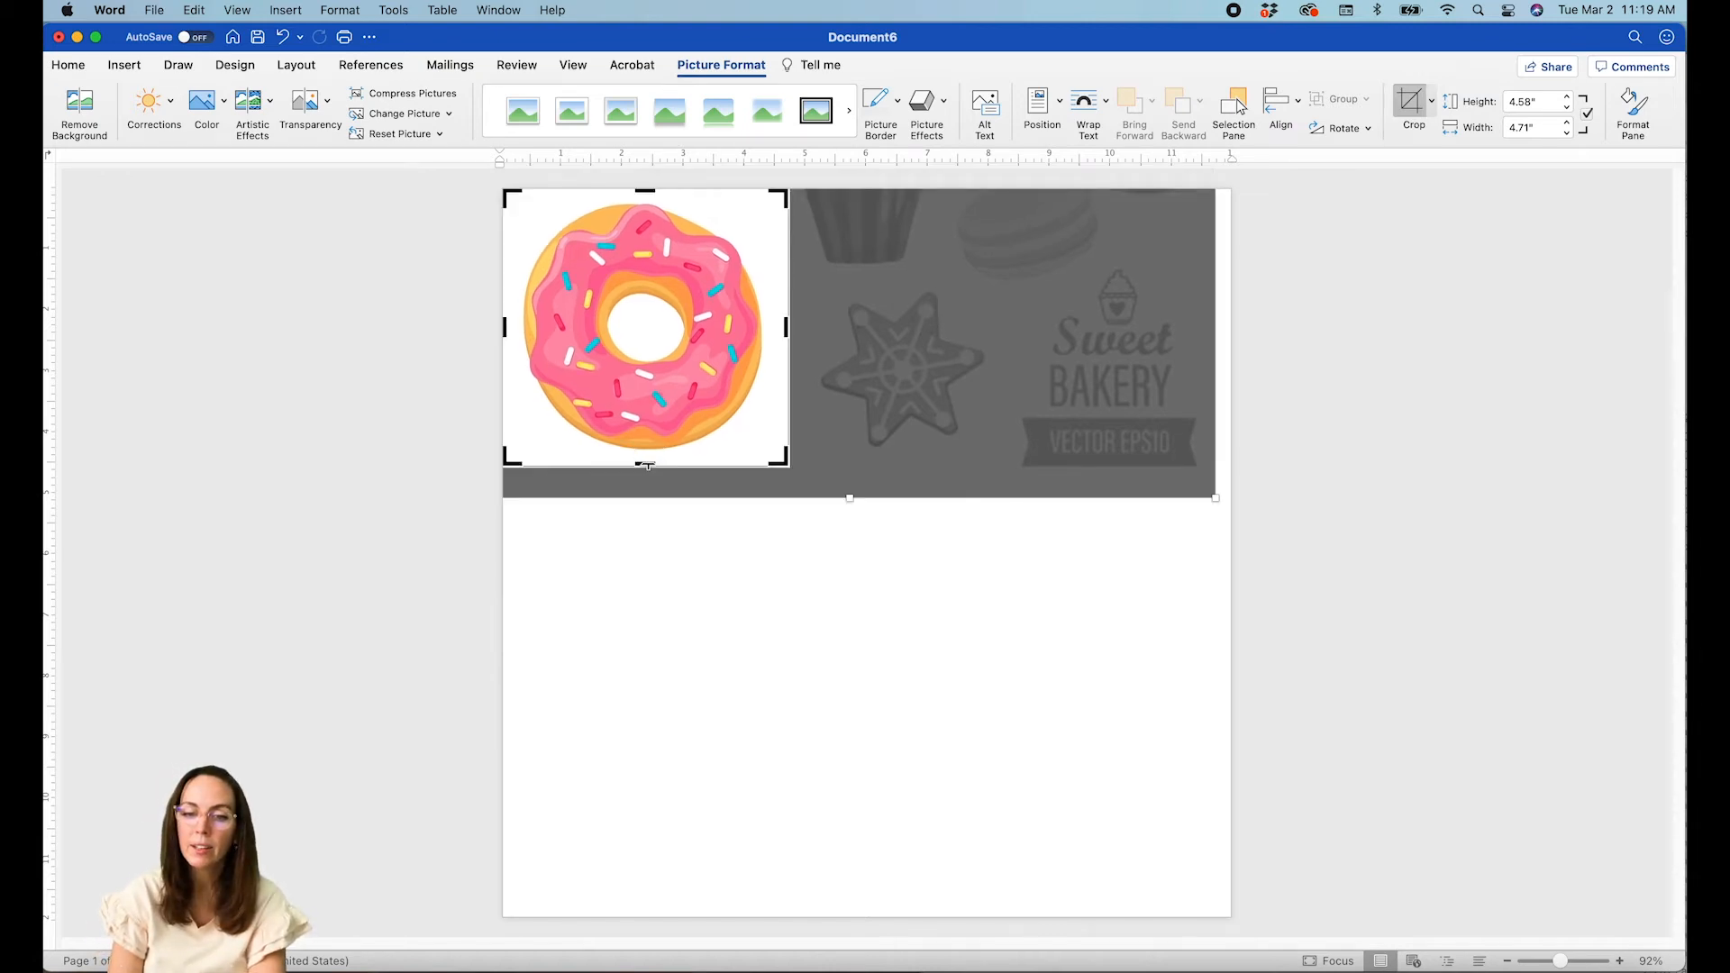
click(432, 370)
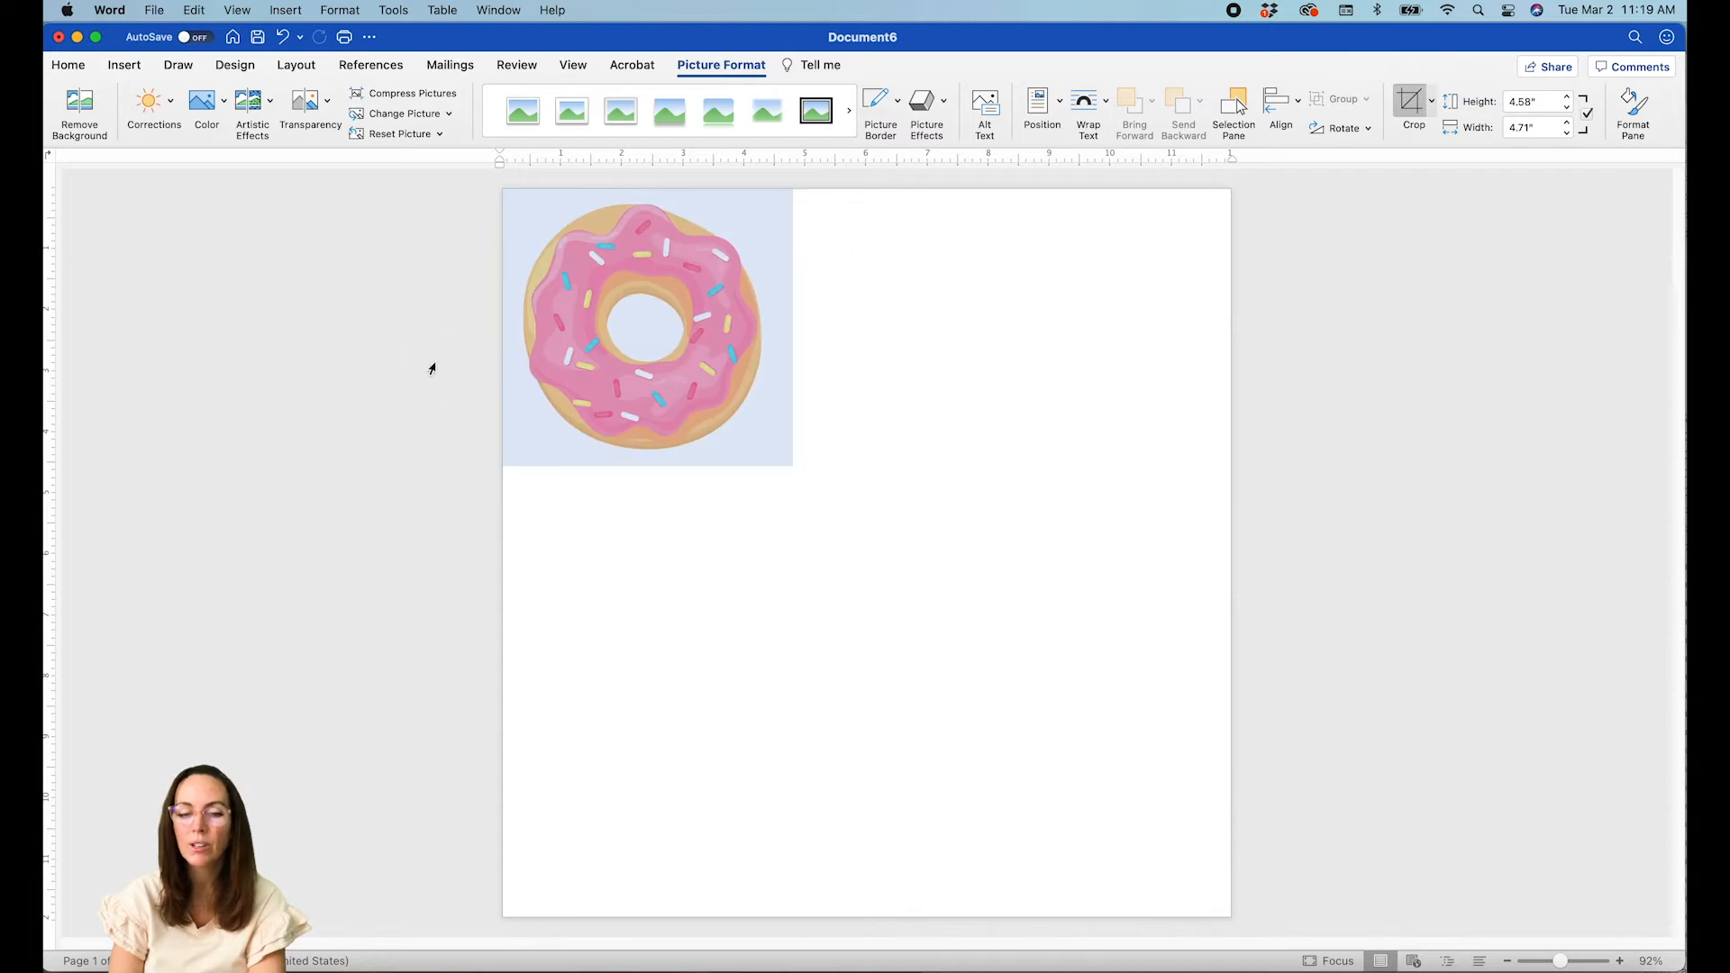
Remove the cropped donut picture from the page and draw a rectangle covering the whole page.
click(639, 302)
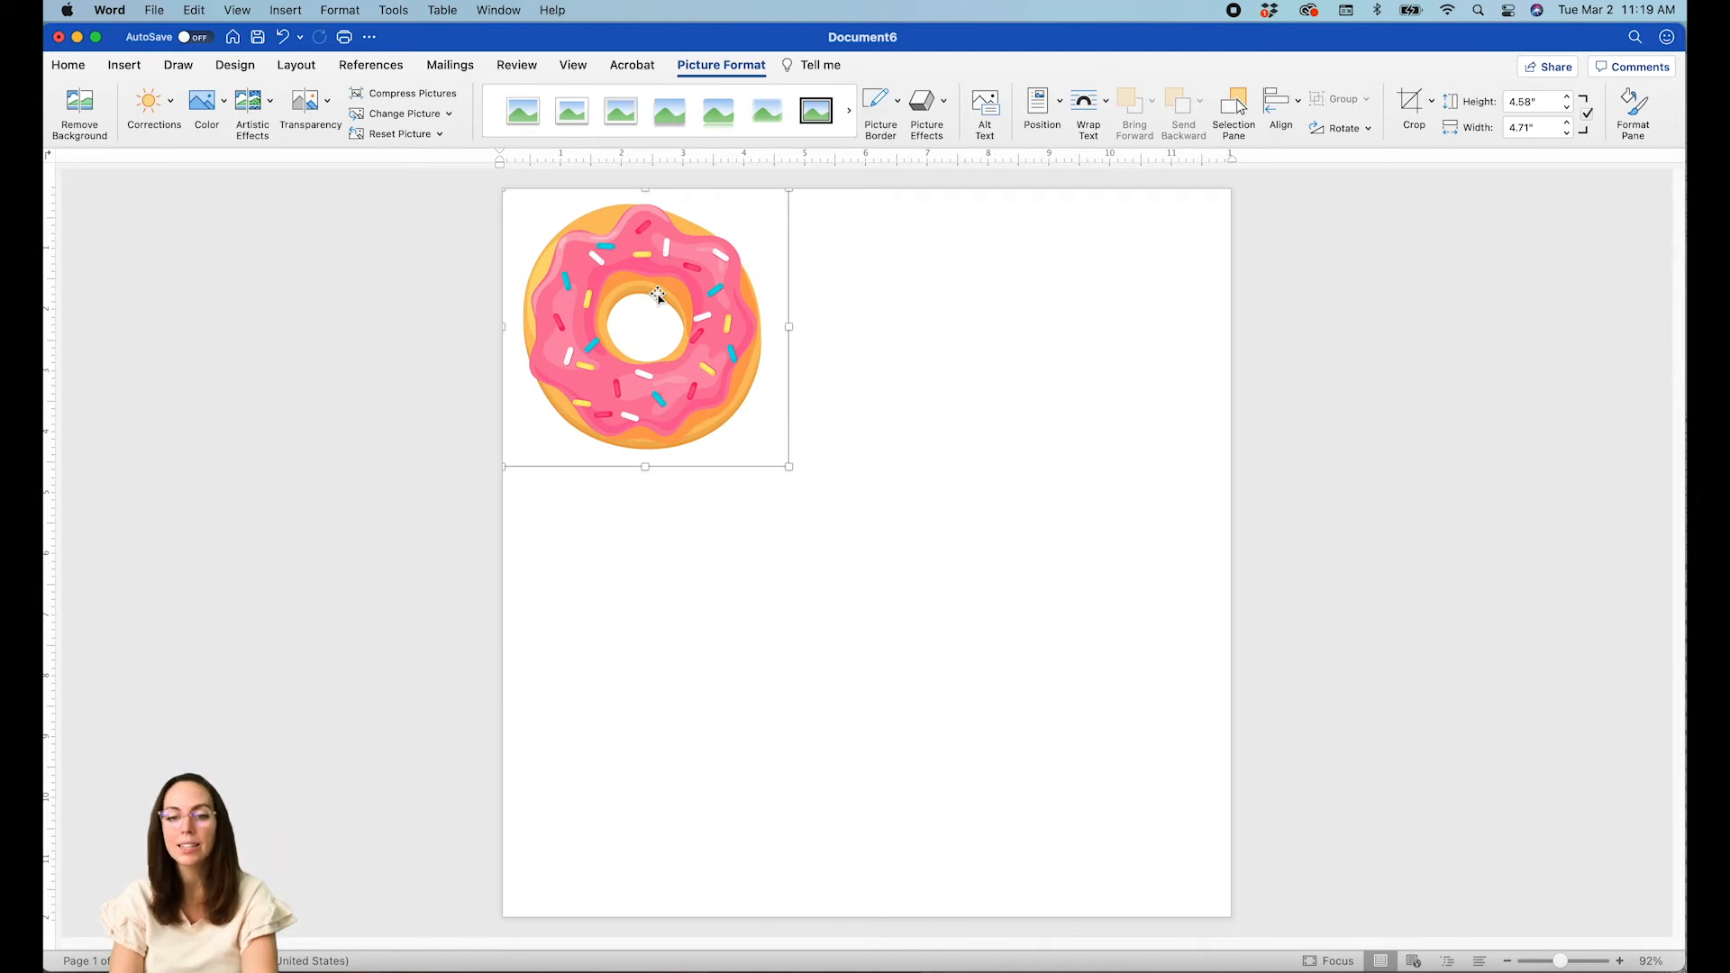
key(BackSpace)
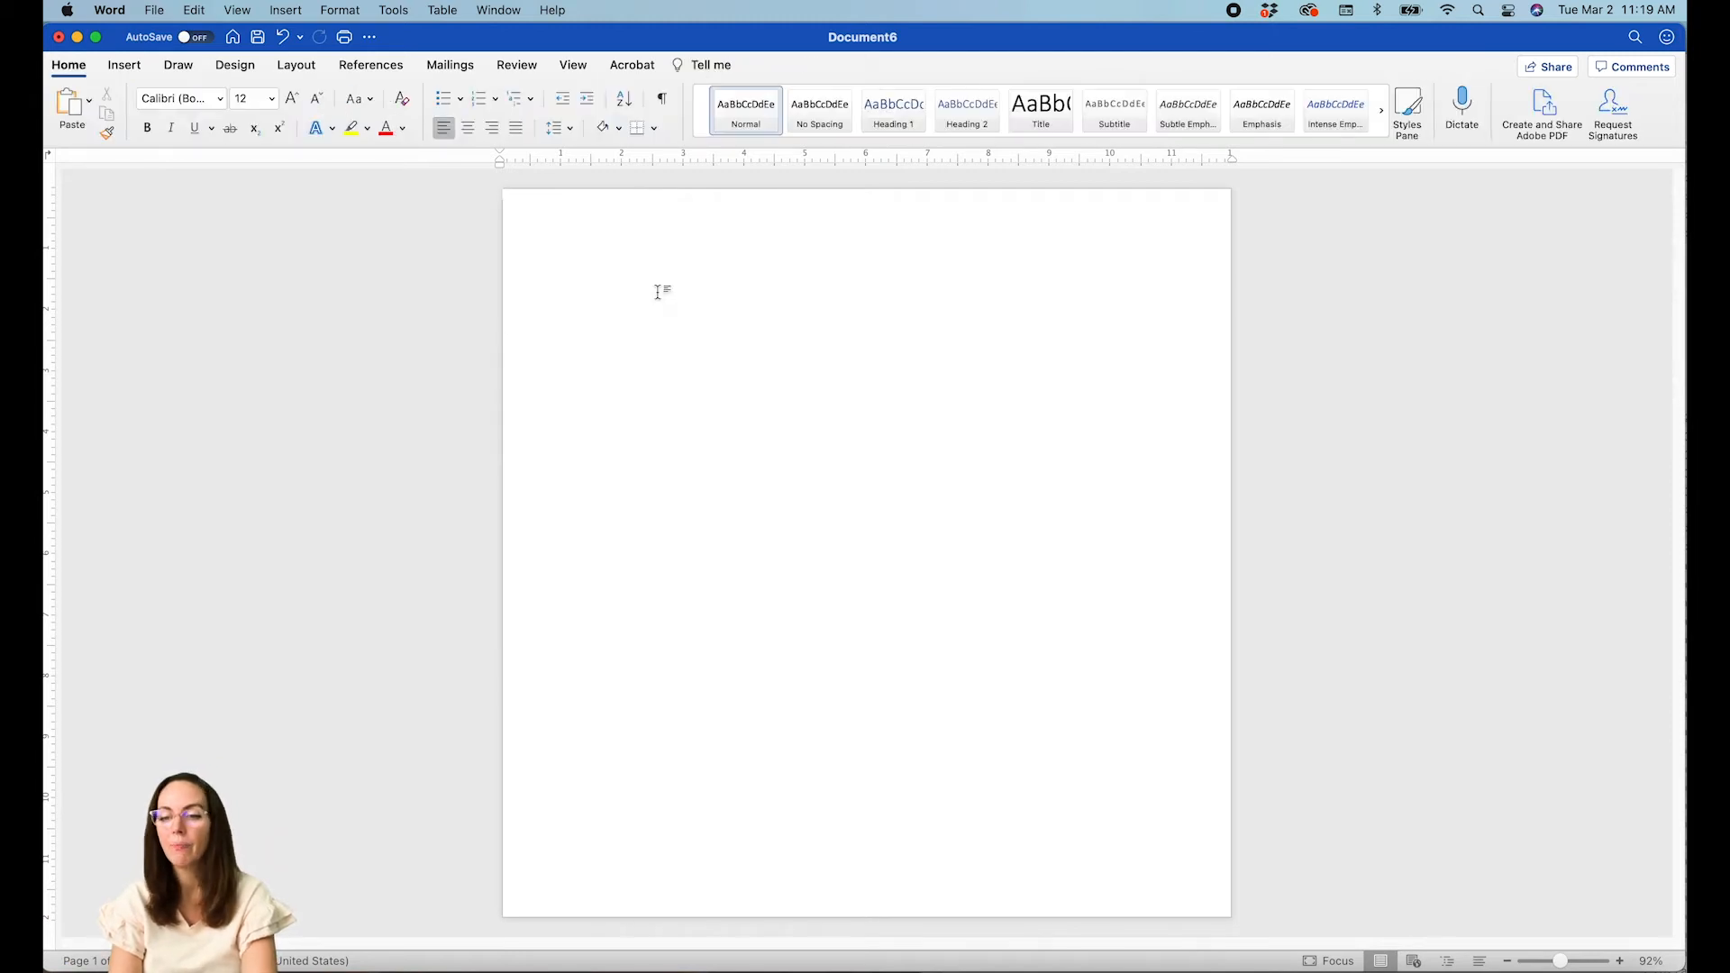
click(125, 65)
click(302, 109)
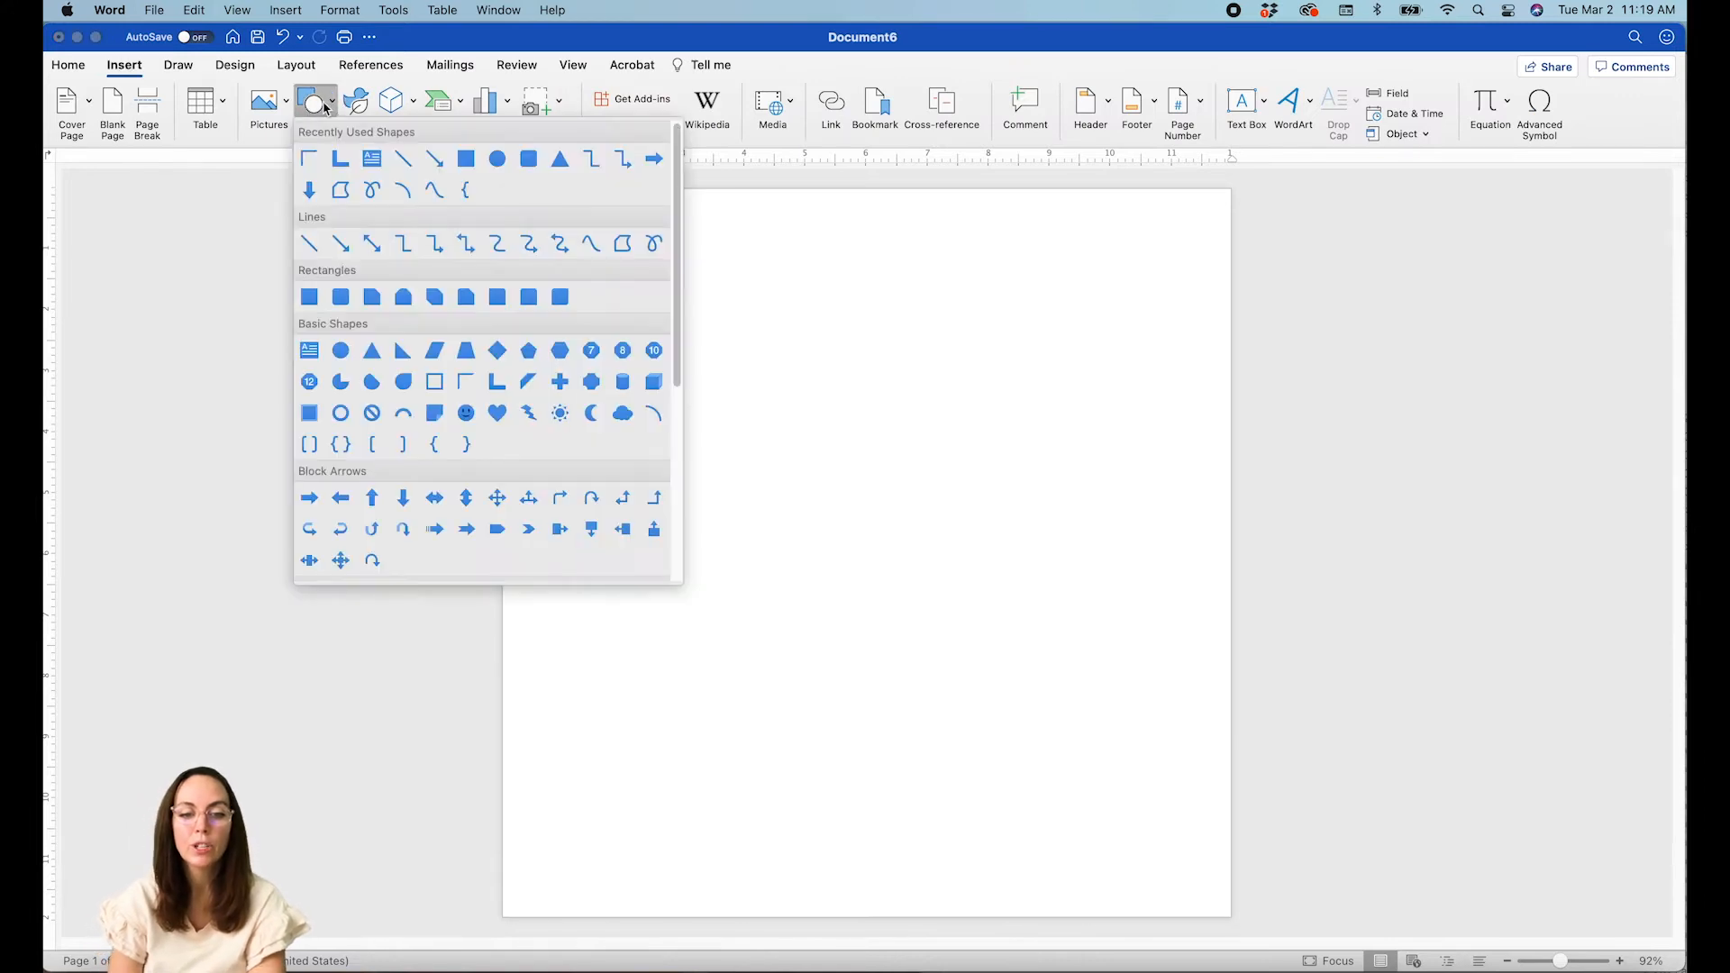
click(461, 161)
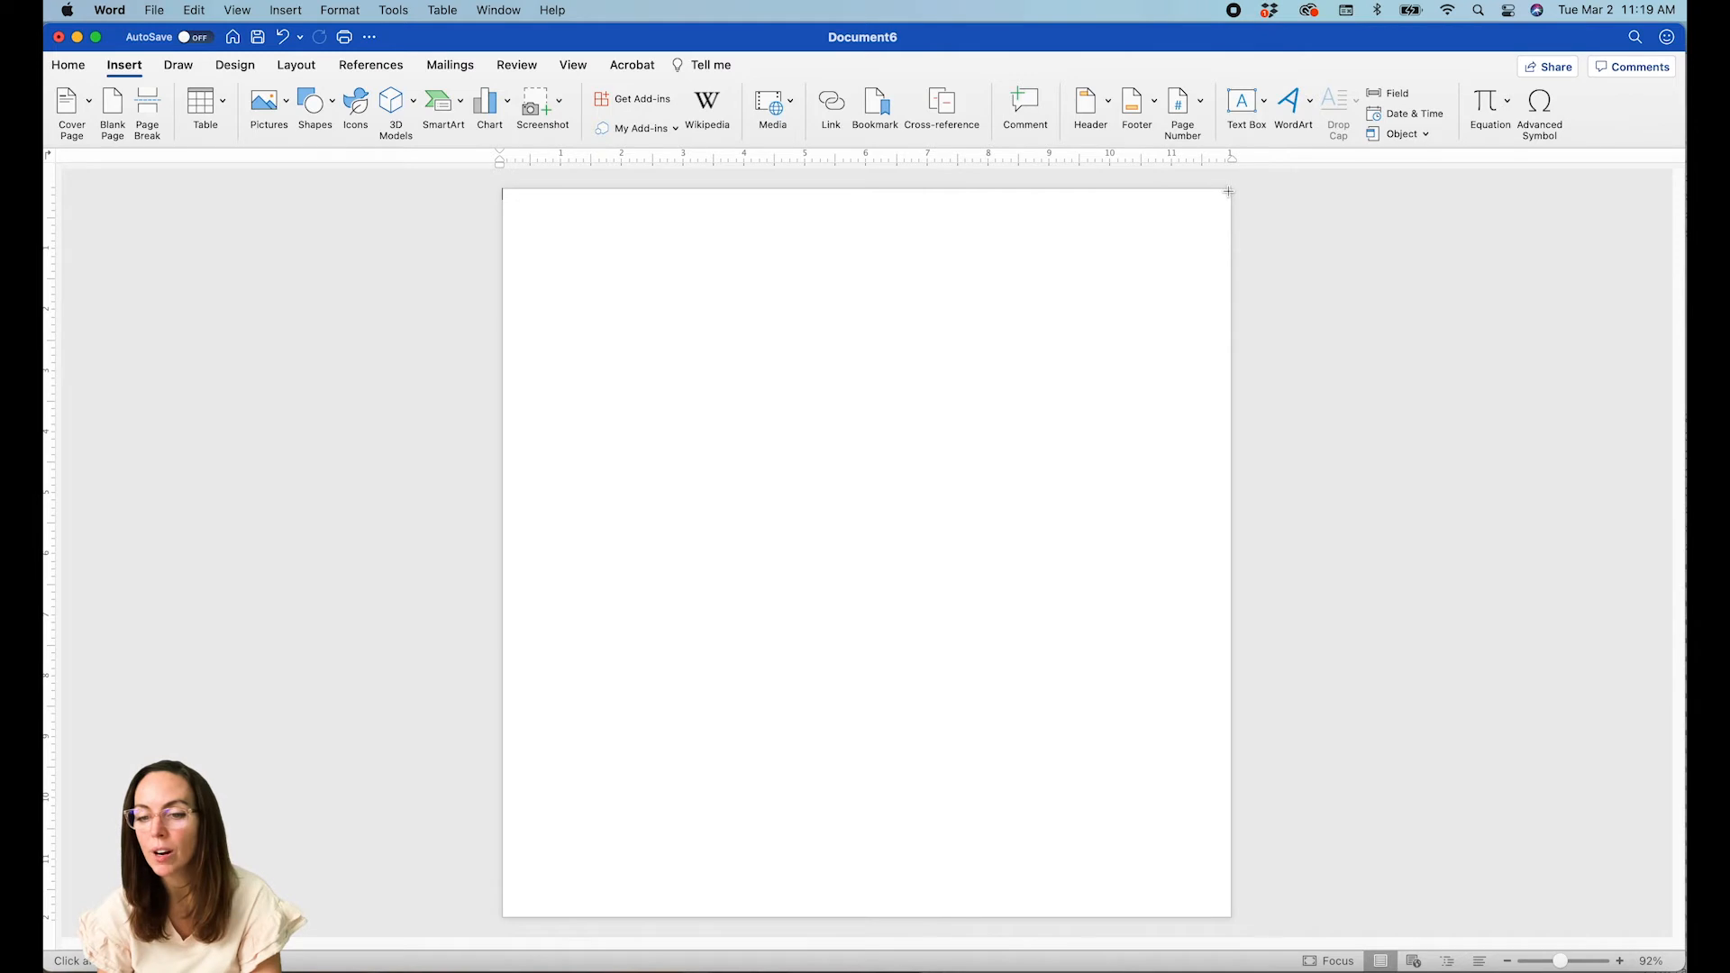
mouse_move(1229, 192)
mouse_down()
mouse_move(565, 827)
mouse_move(501, 917)
mouse_up()
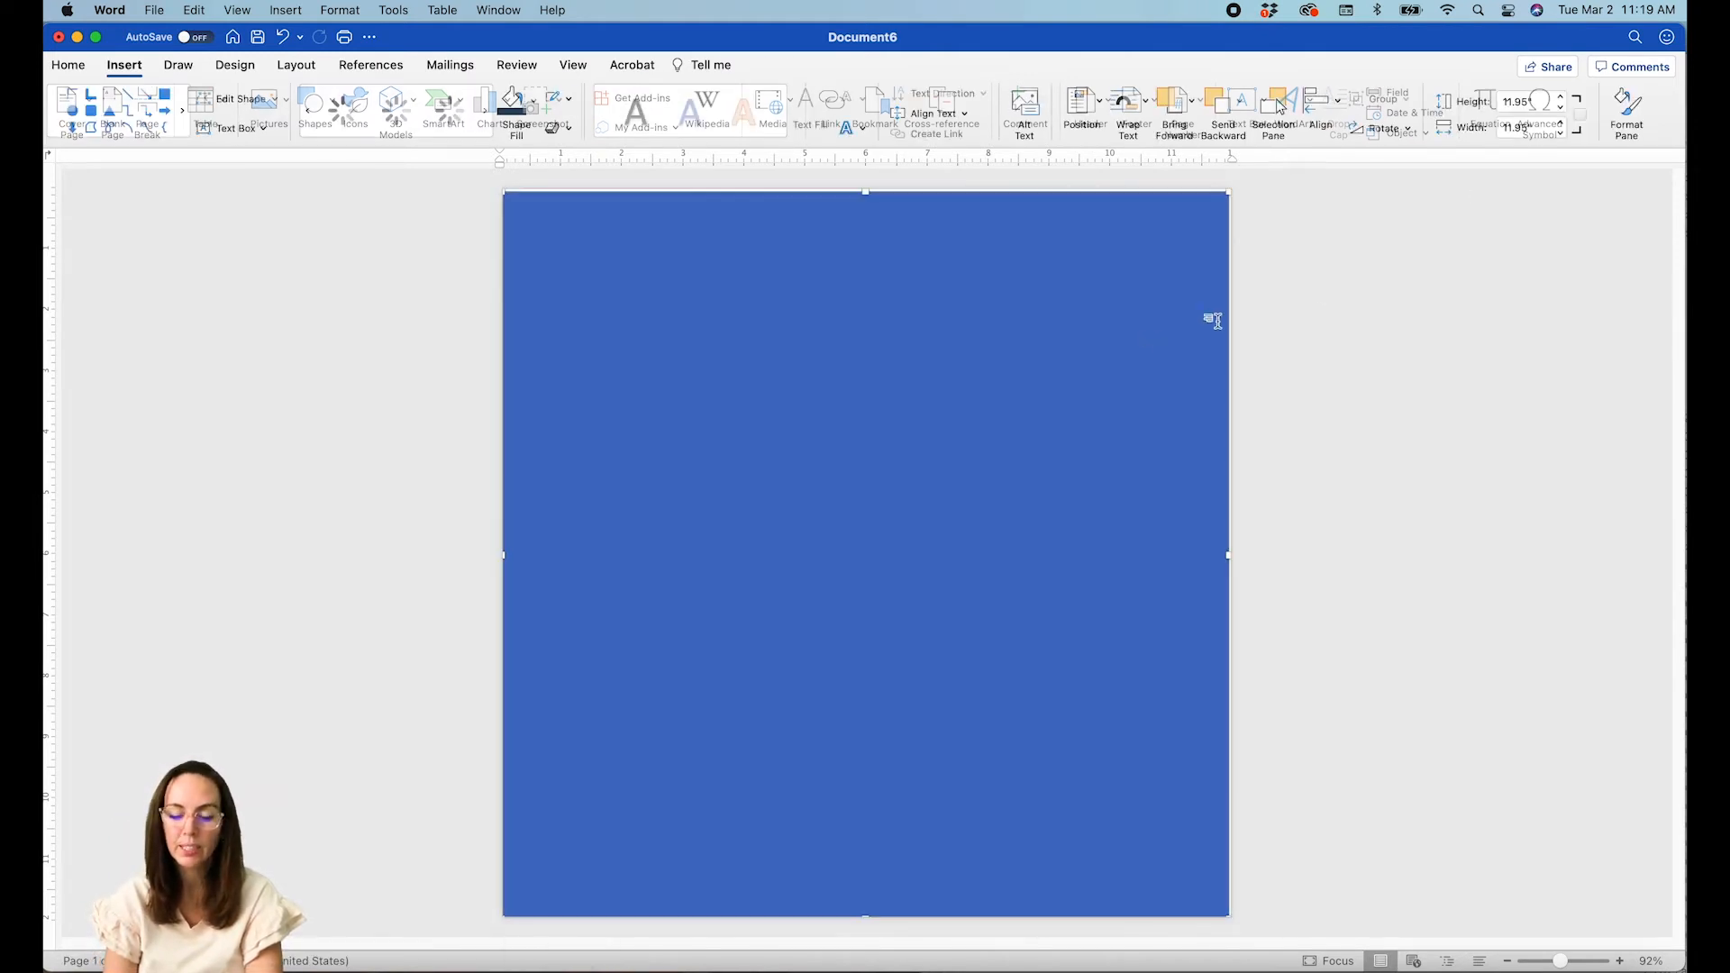
Set the rectangle's height and width to 12 inches and align it to the center and middle of the margins.
click(1527, 101)
text(12)
key(Tab)
text(12)
key(Return)
click(1322, 101)
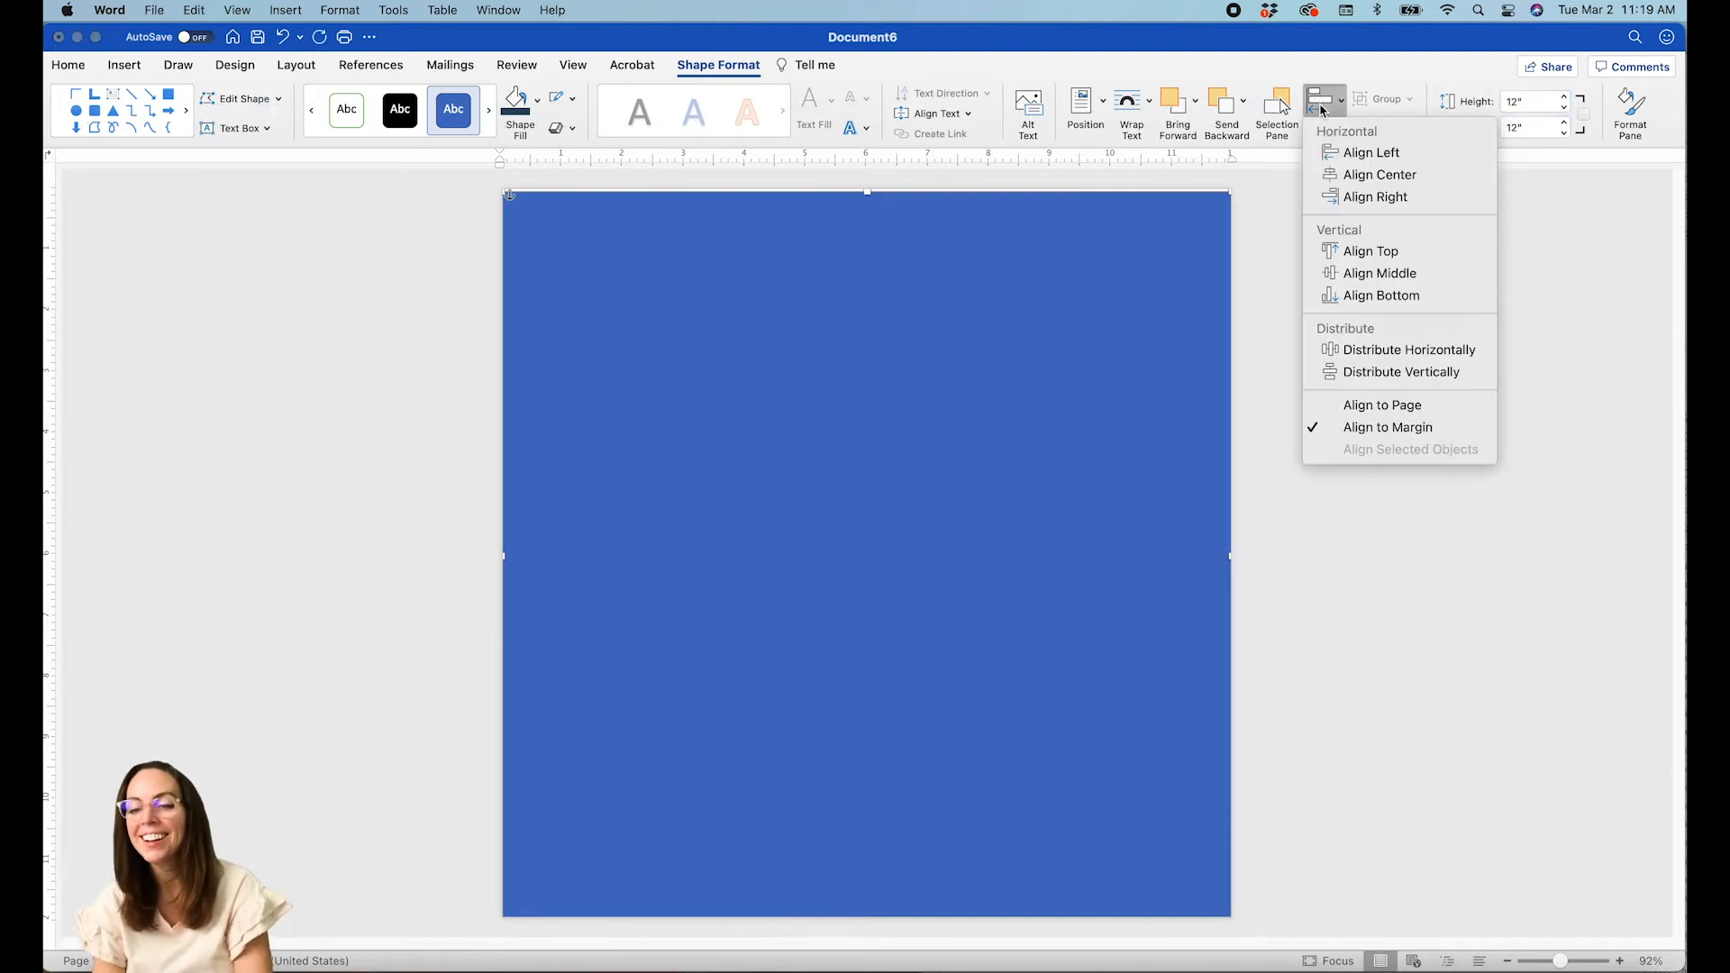
click(1380, 174)
click(1328, 101)
click(1376, 273)
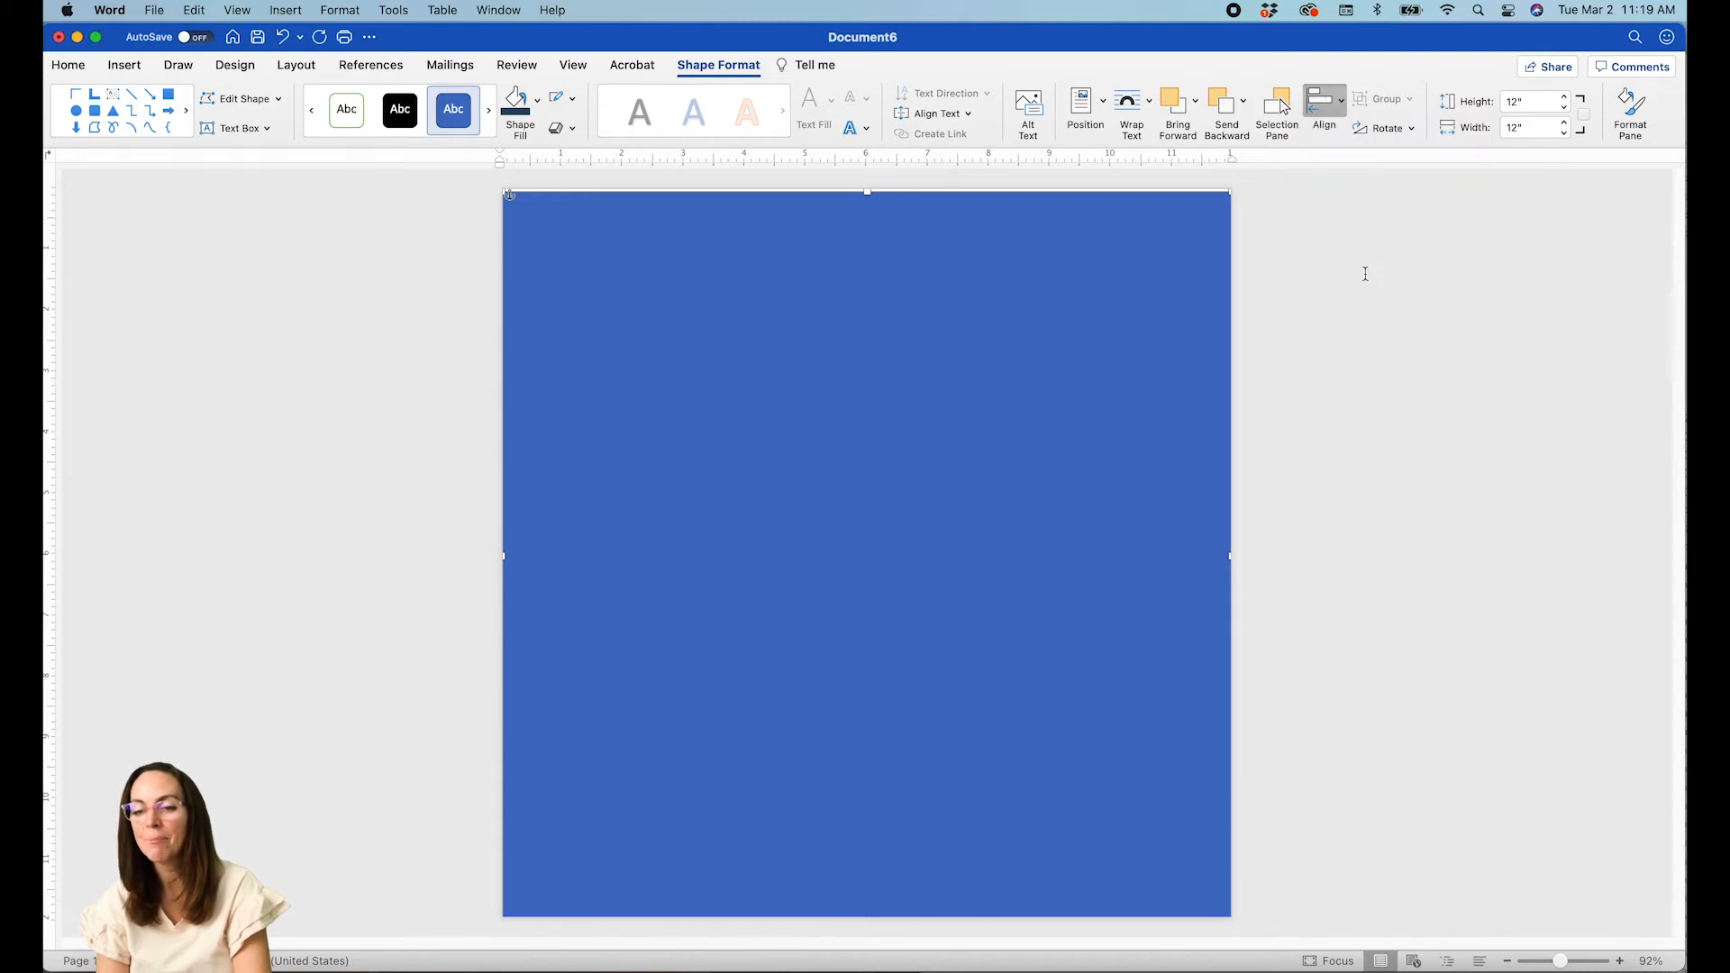
Set the page-sized rectangle's outline to No line.
click(1638, 110)
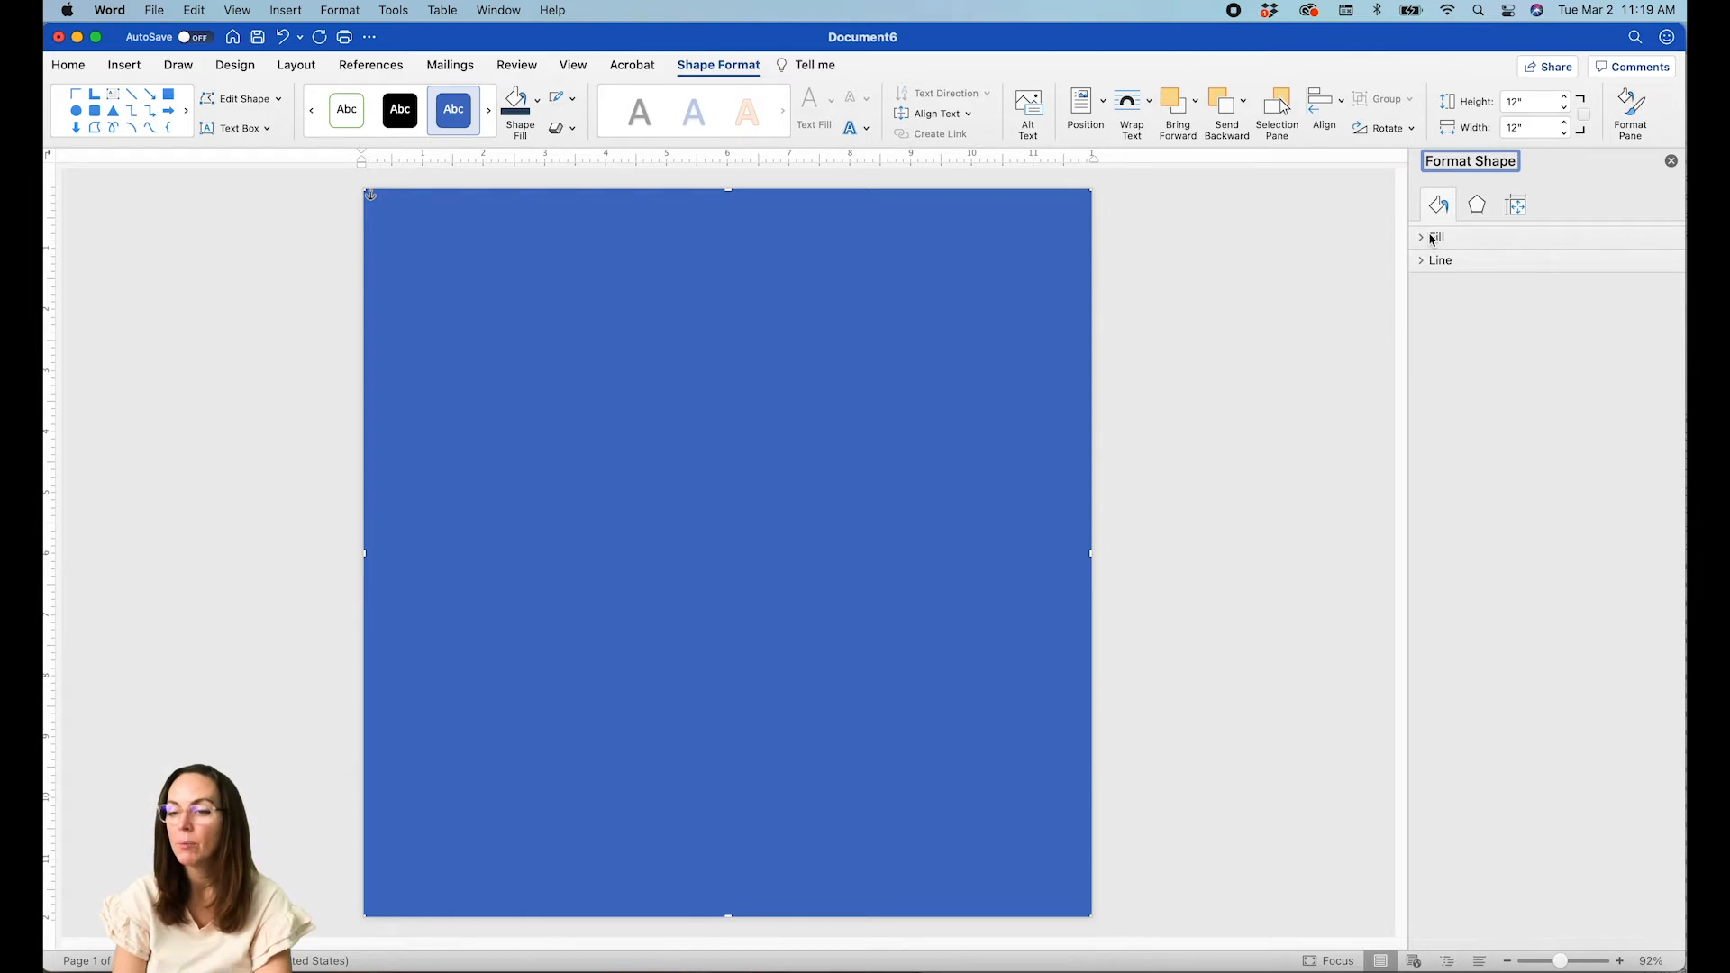
click(1432, 238)
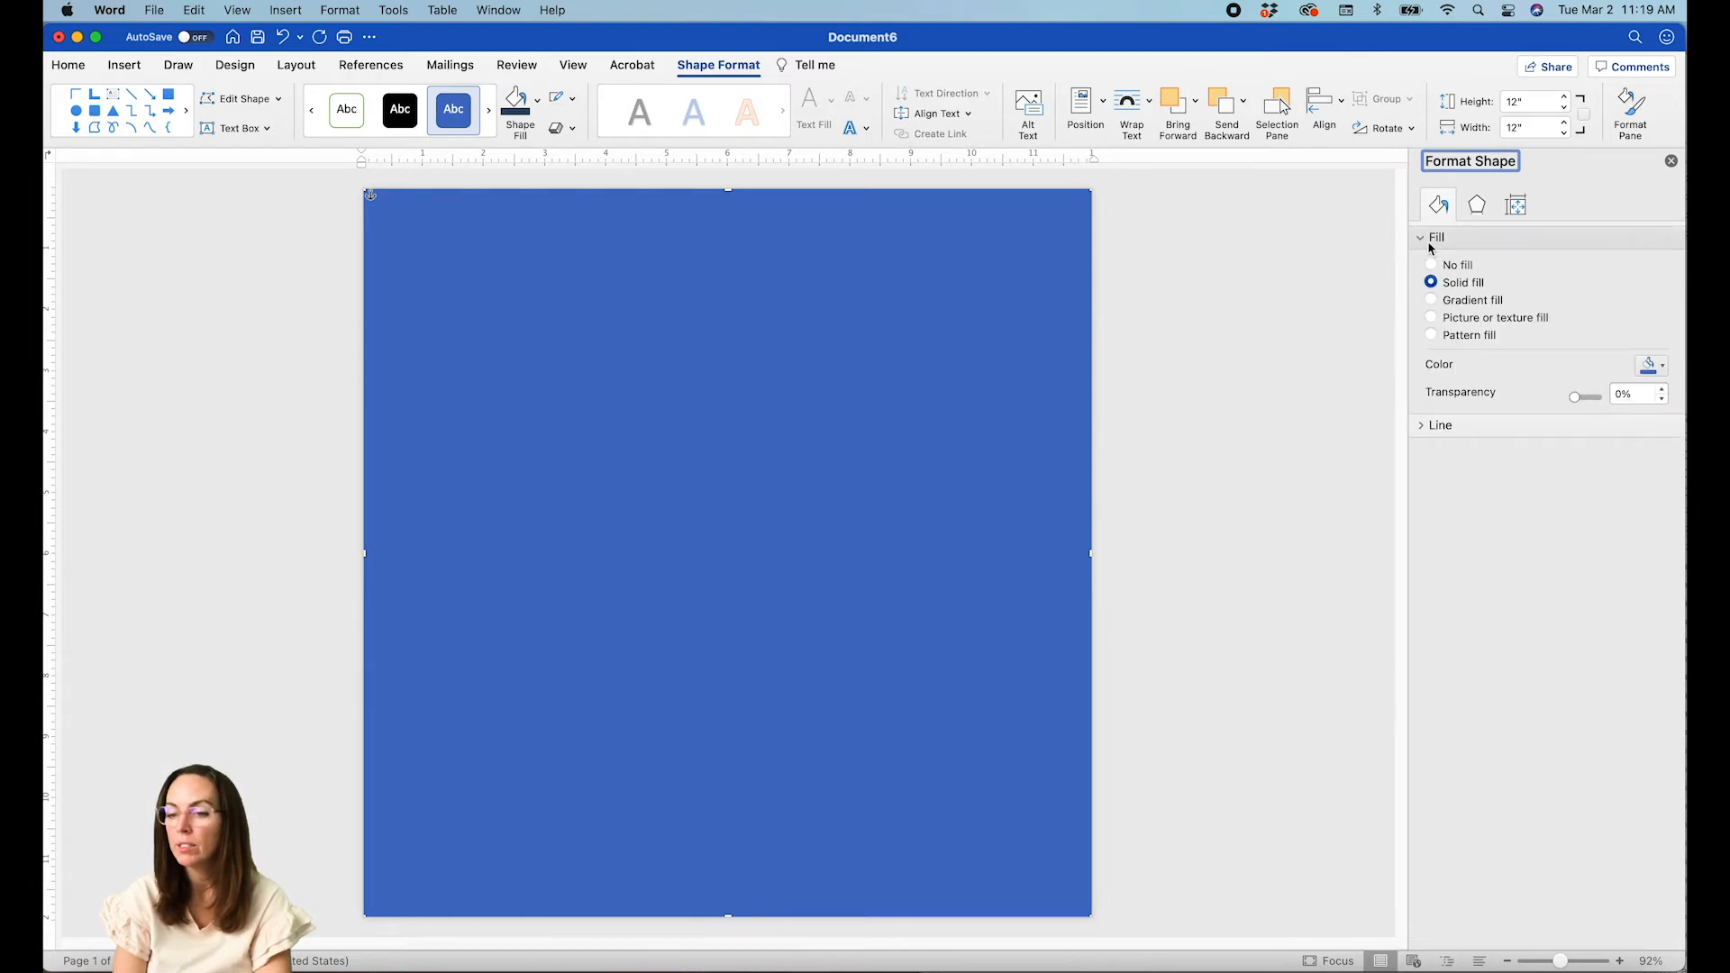
click(1430, 242)
click(1425, 264)
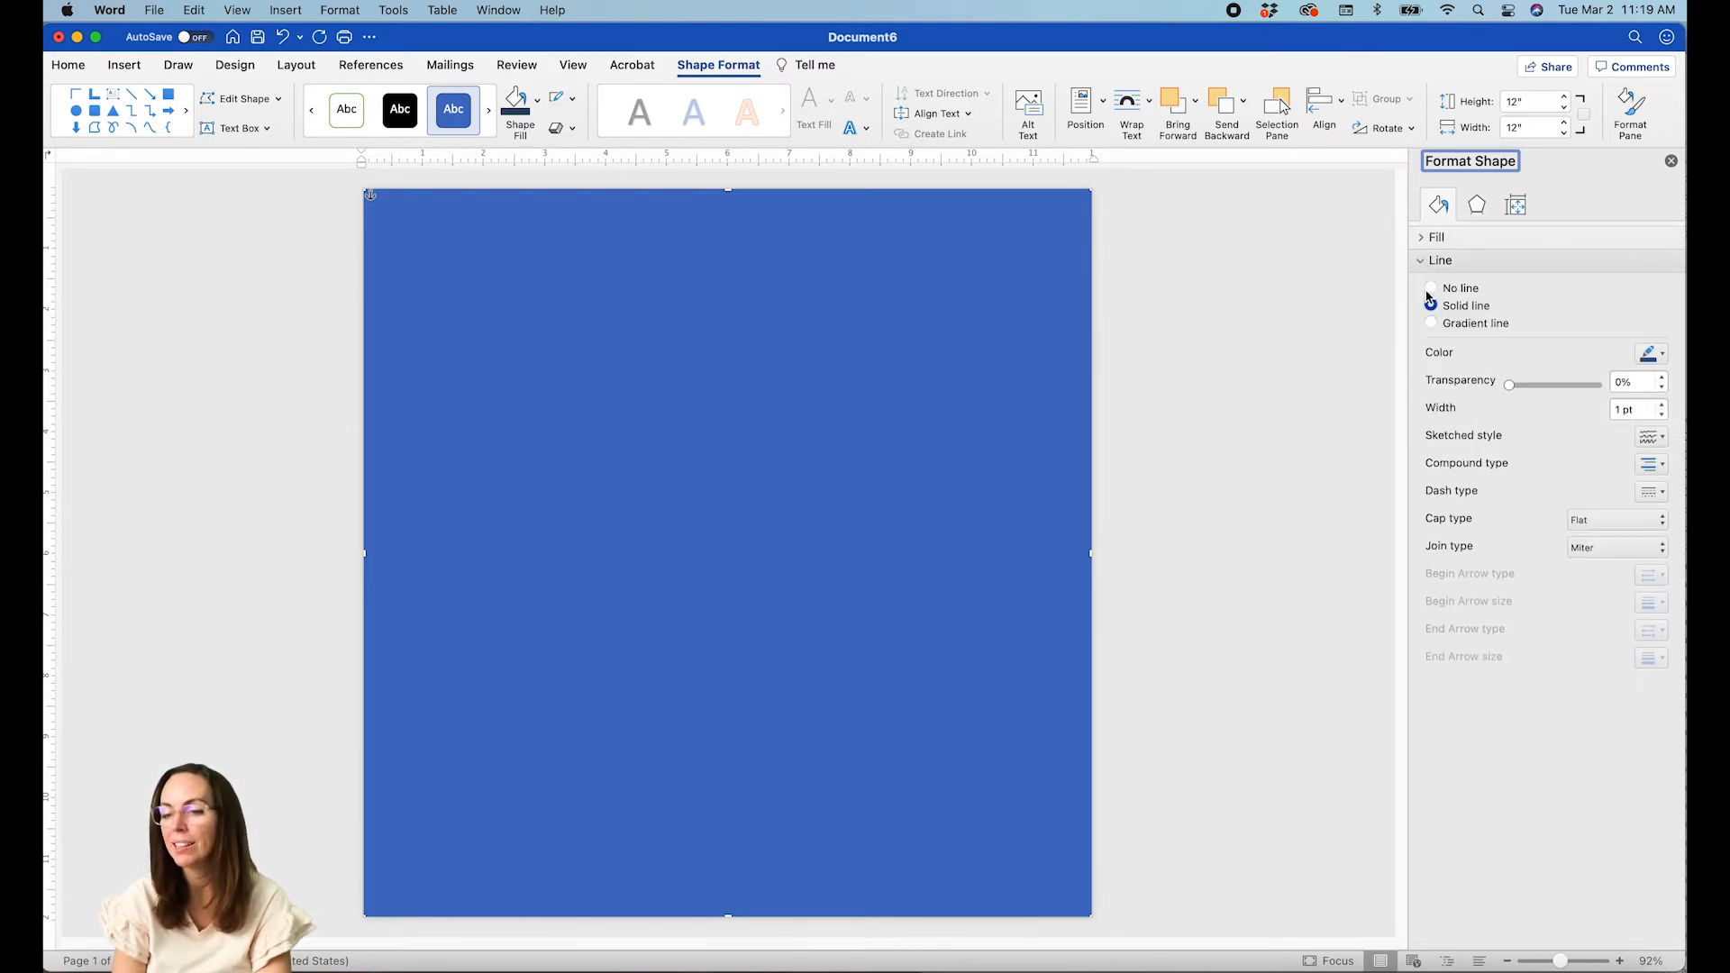
click(1433, 289)
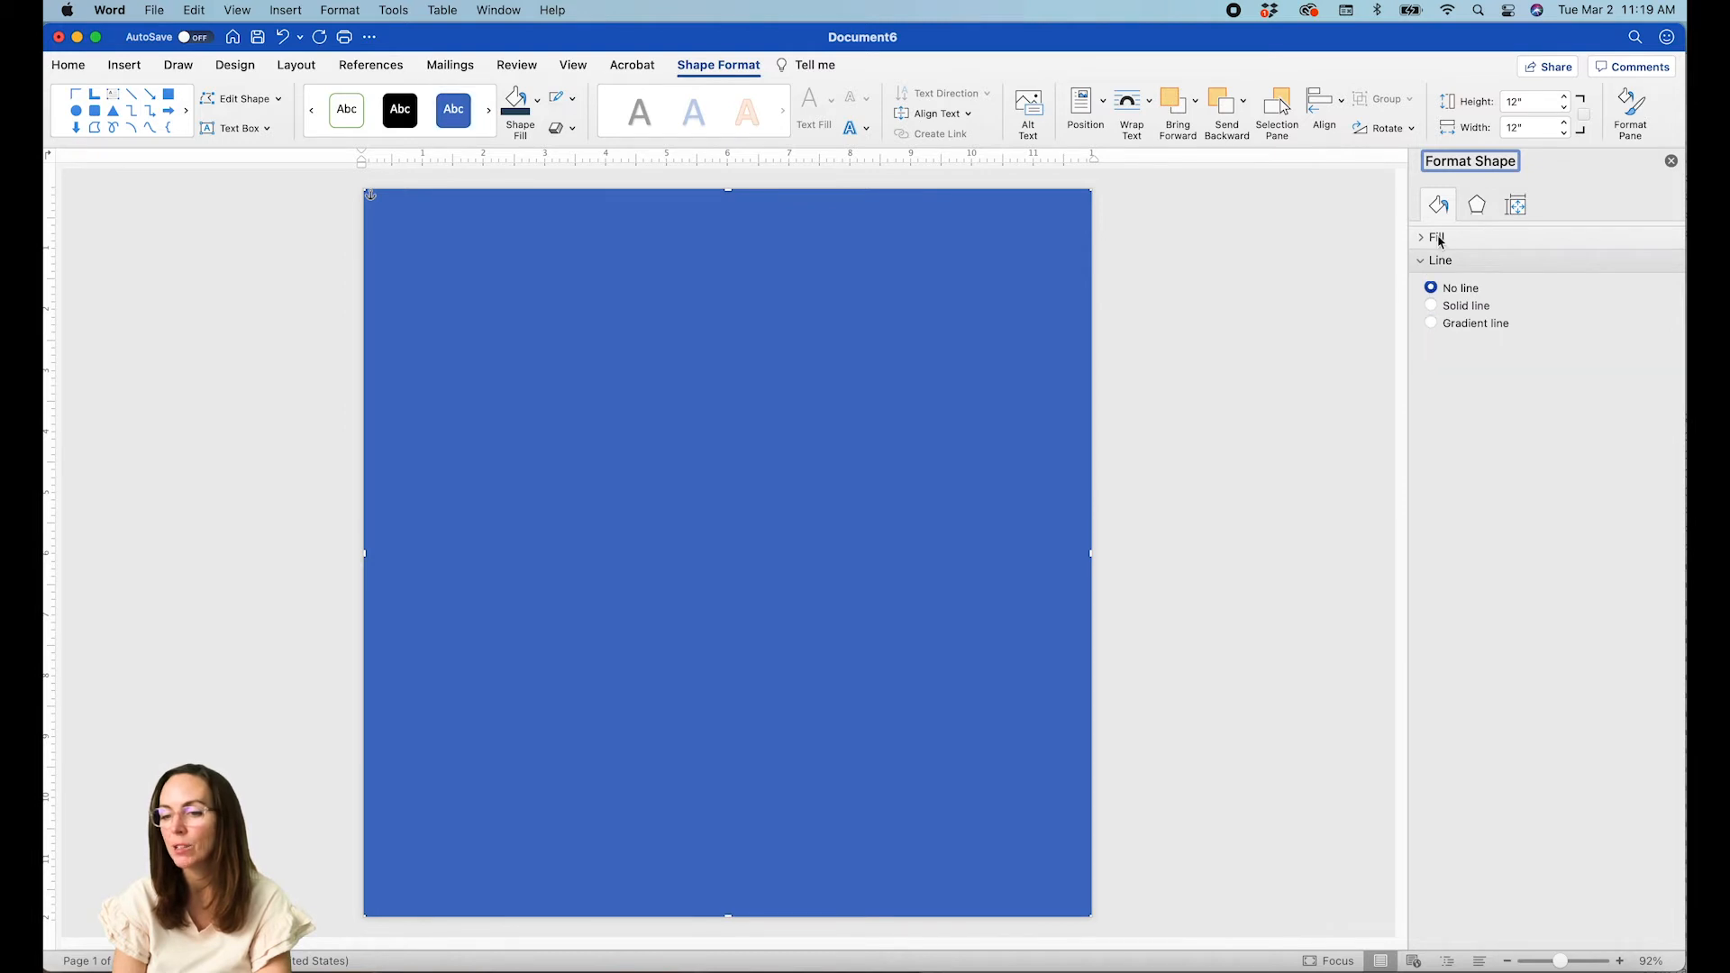
Fill the rectangle with the copied donut picture, tile it as a texture, and set Offset X to 0 pt.
click(1437, 237)
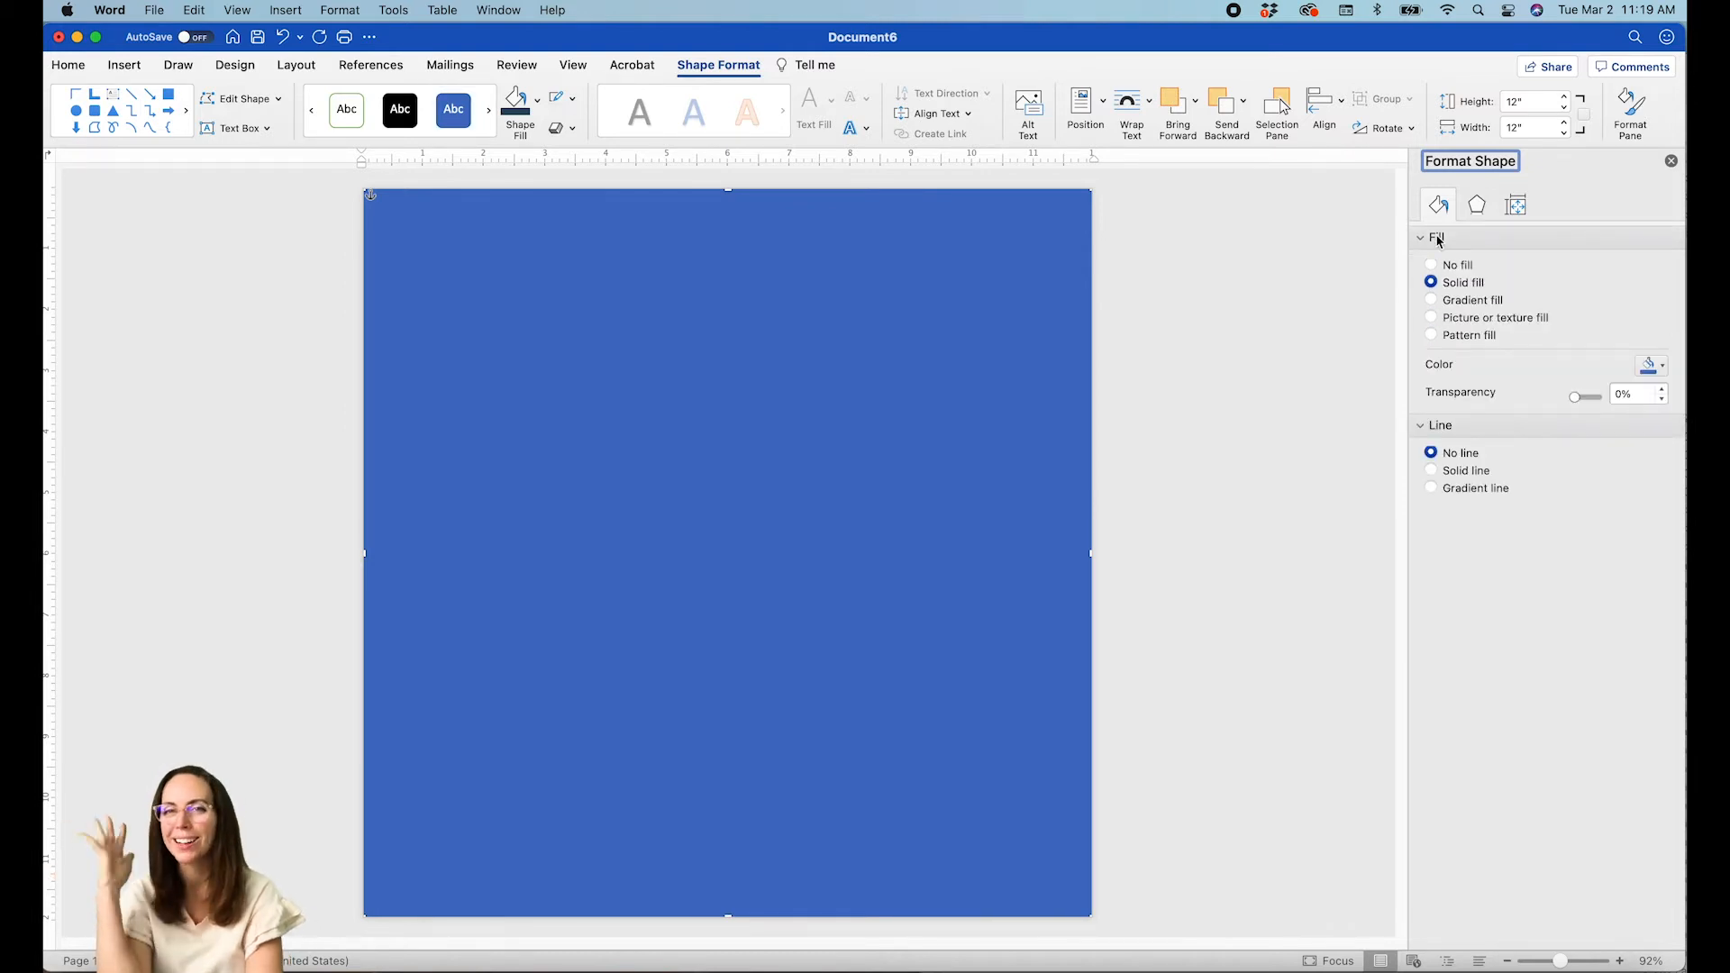
click(1431, 318)
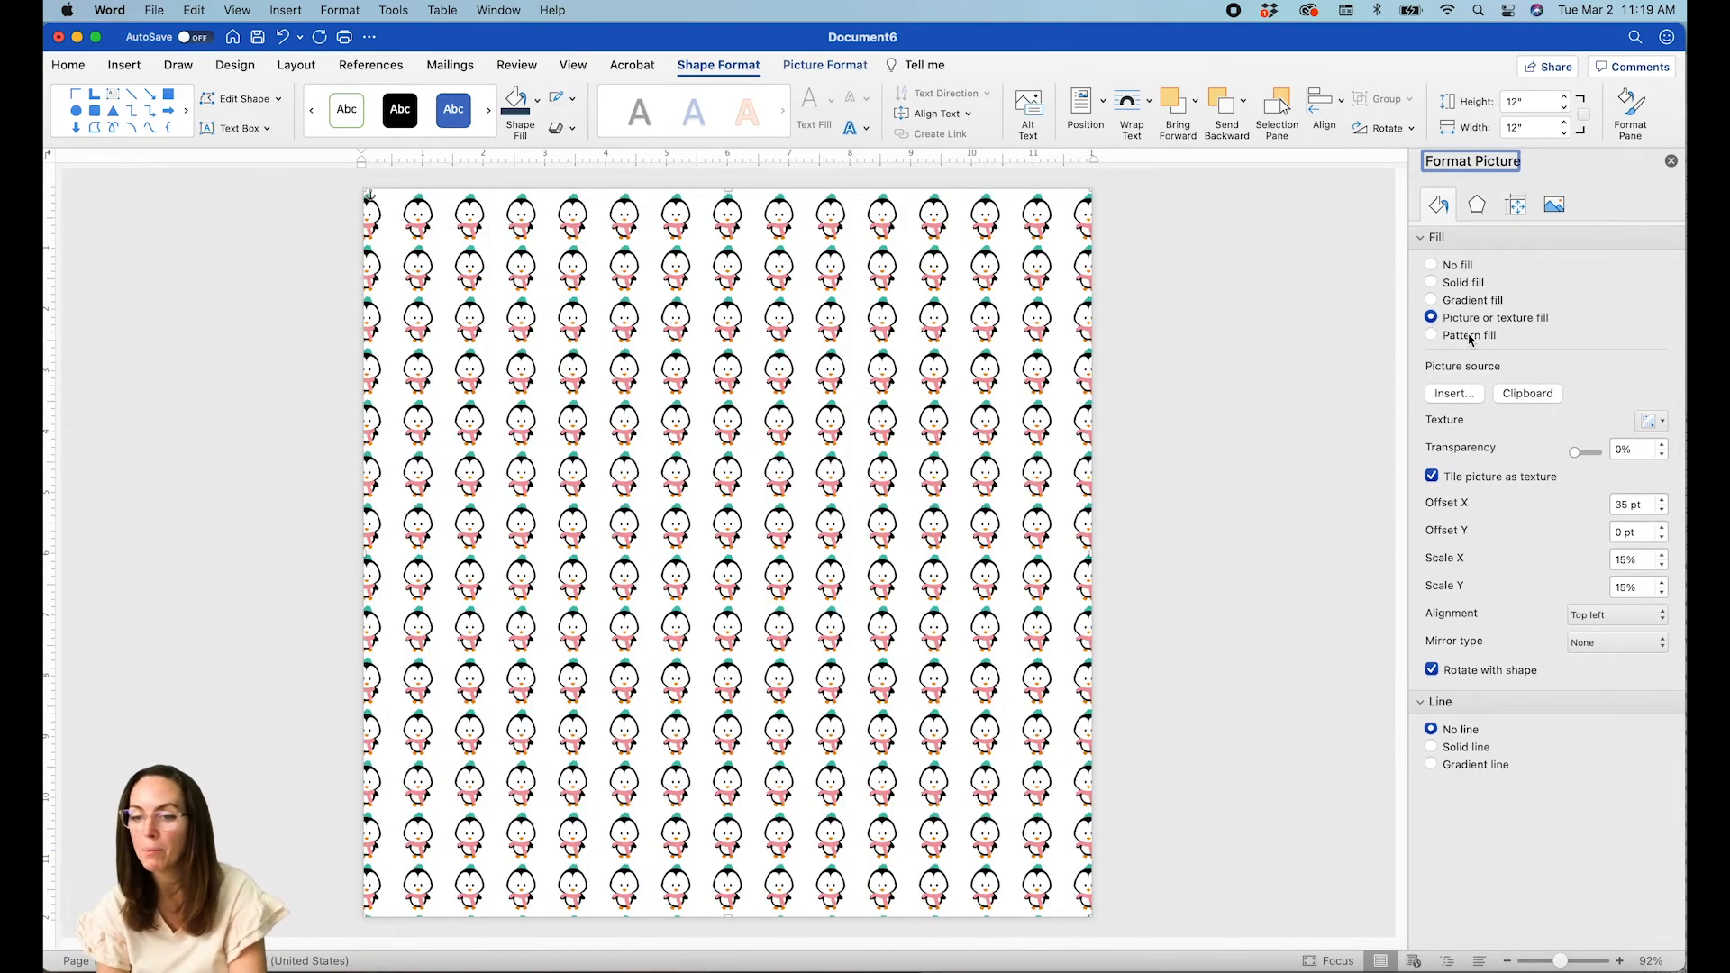
click(1529, 394)
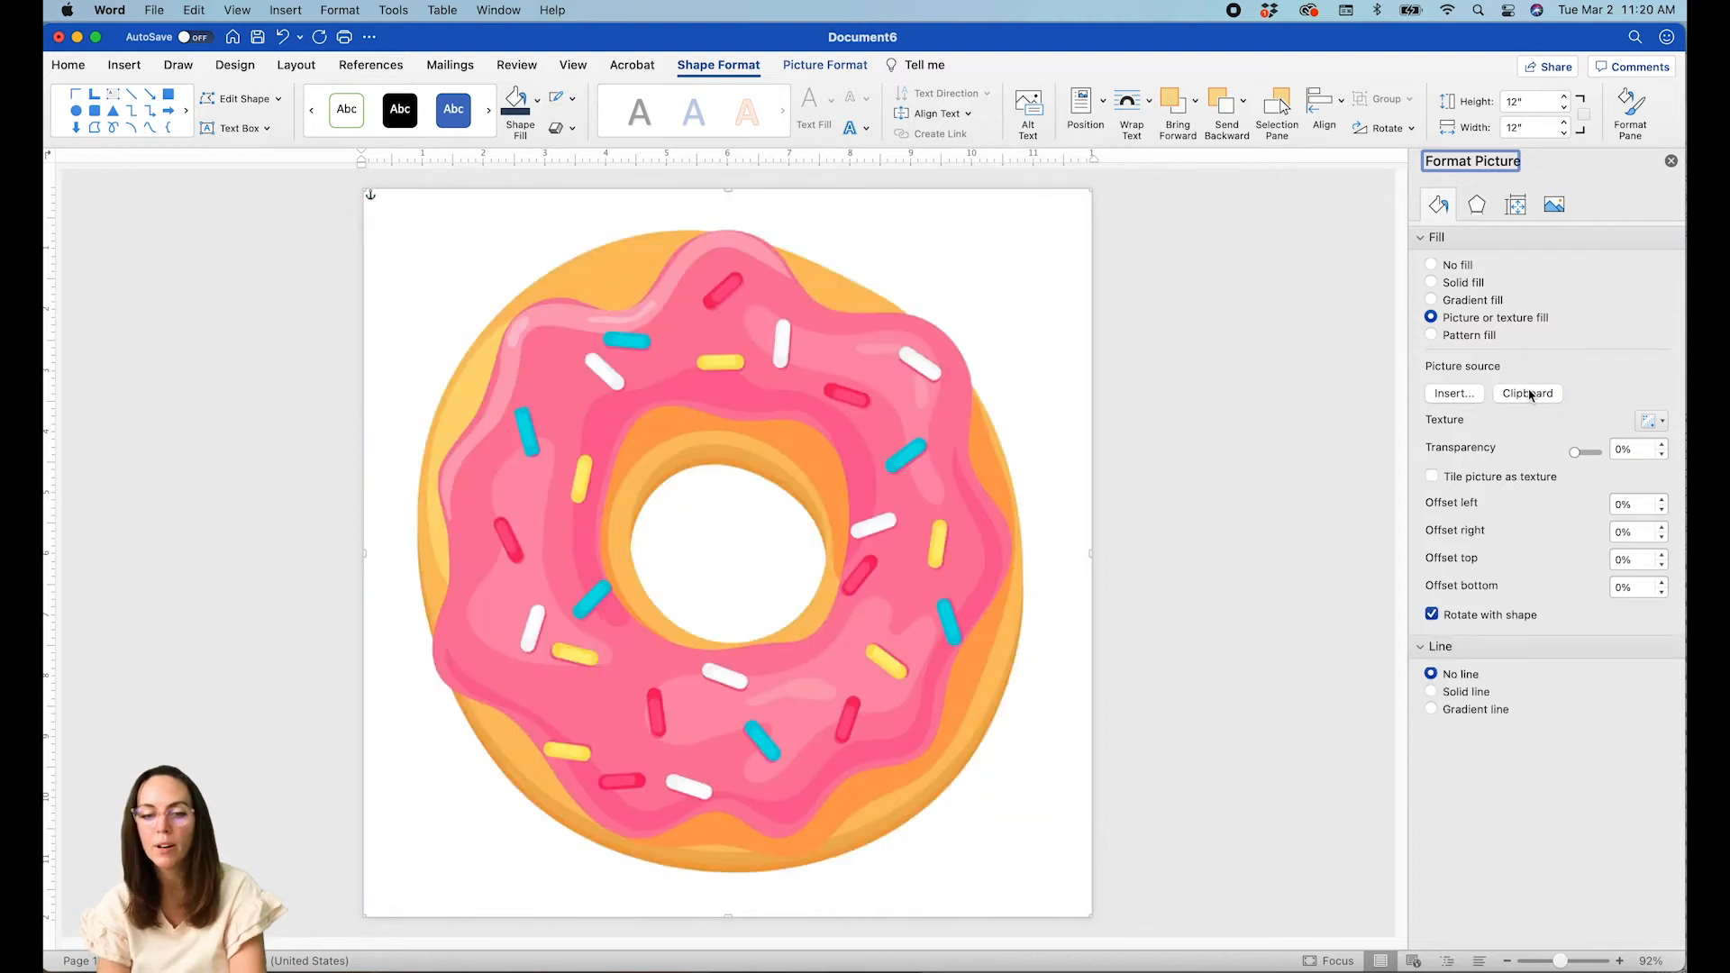
click(1432, 477)
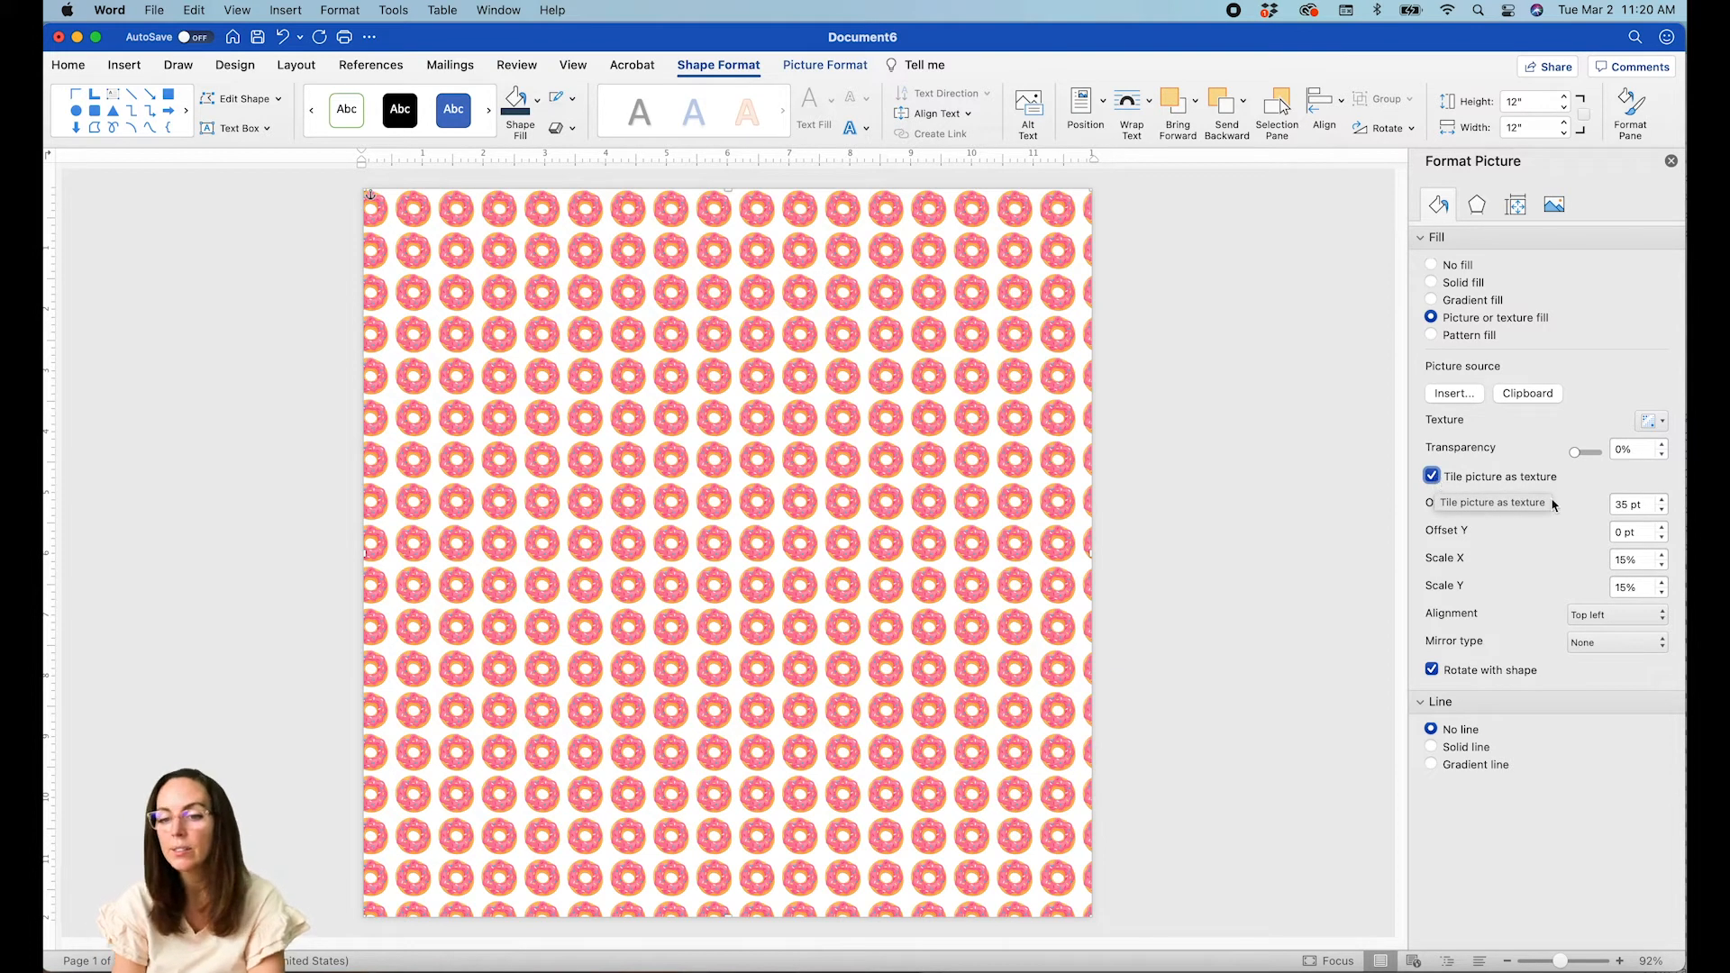
triple_click(1647, 504)
text(0)
key(Tab)
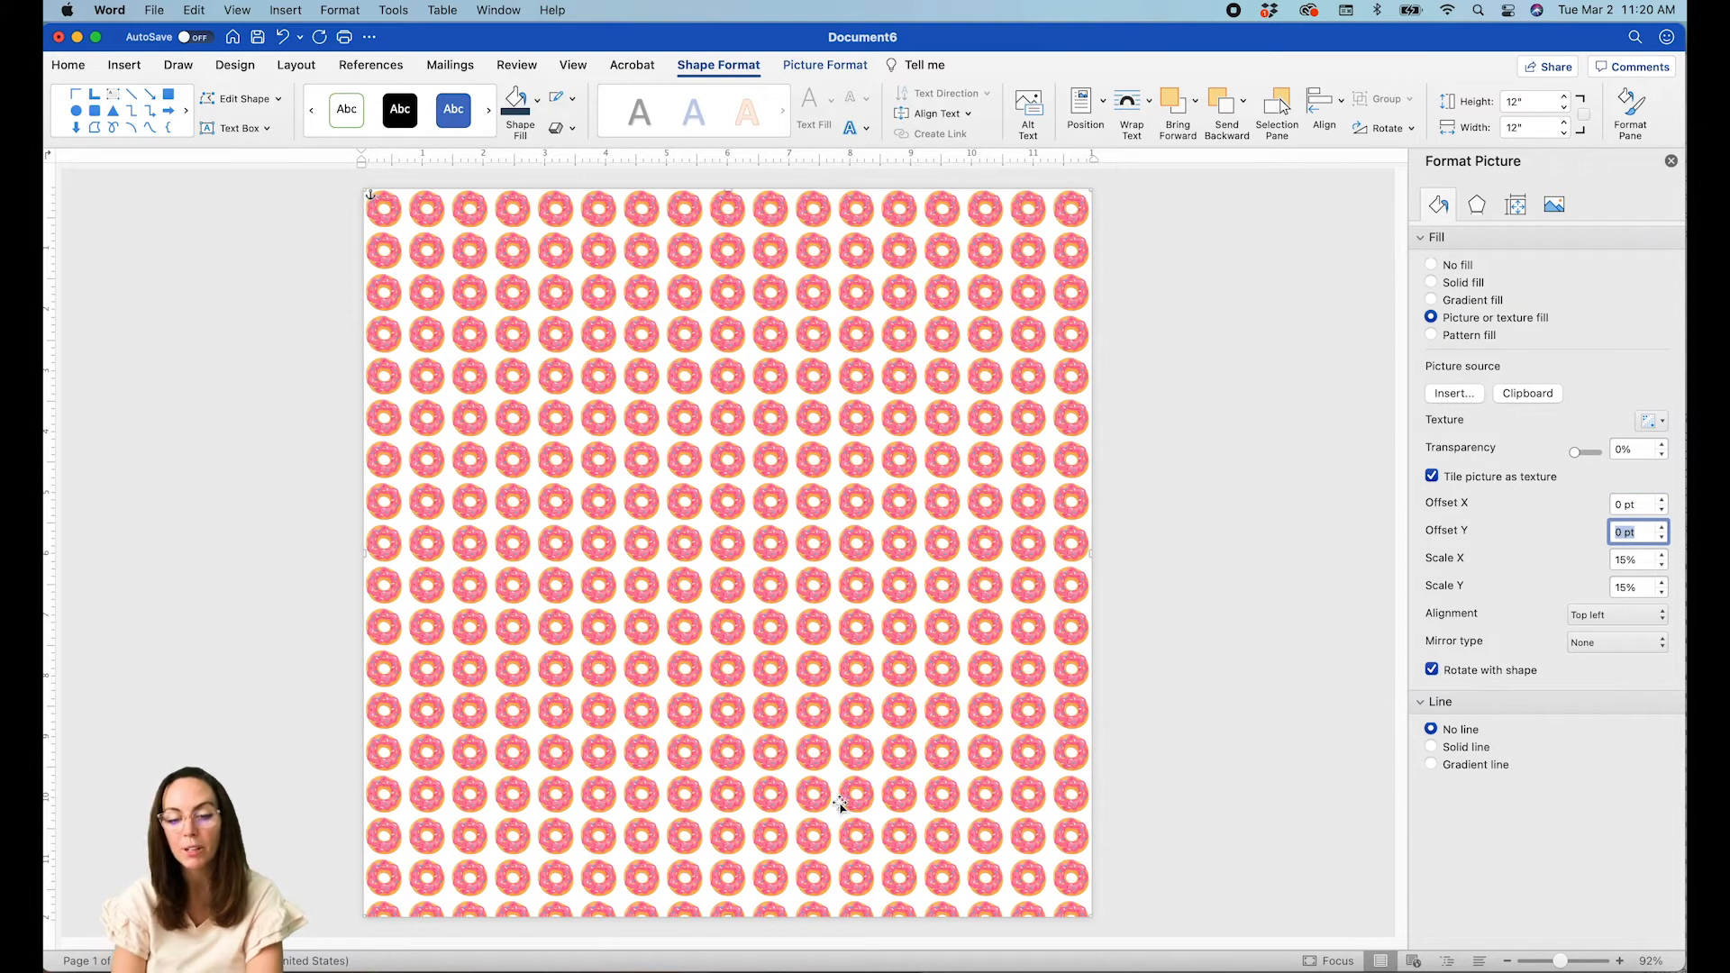
Shorten the rectangle to a single donut row about 0.71 inches high and set Offset Y to 2 pt.
drag(728, 917, 757, 232)
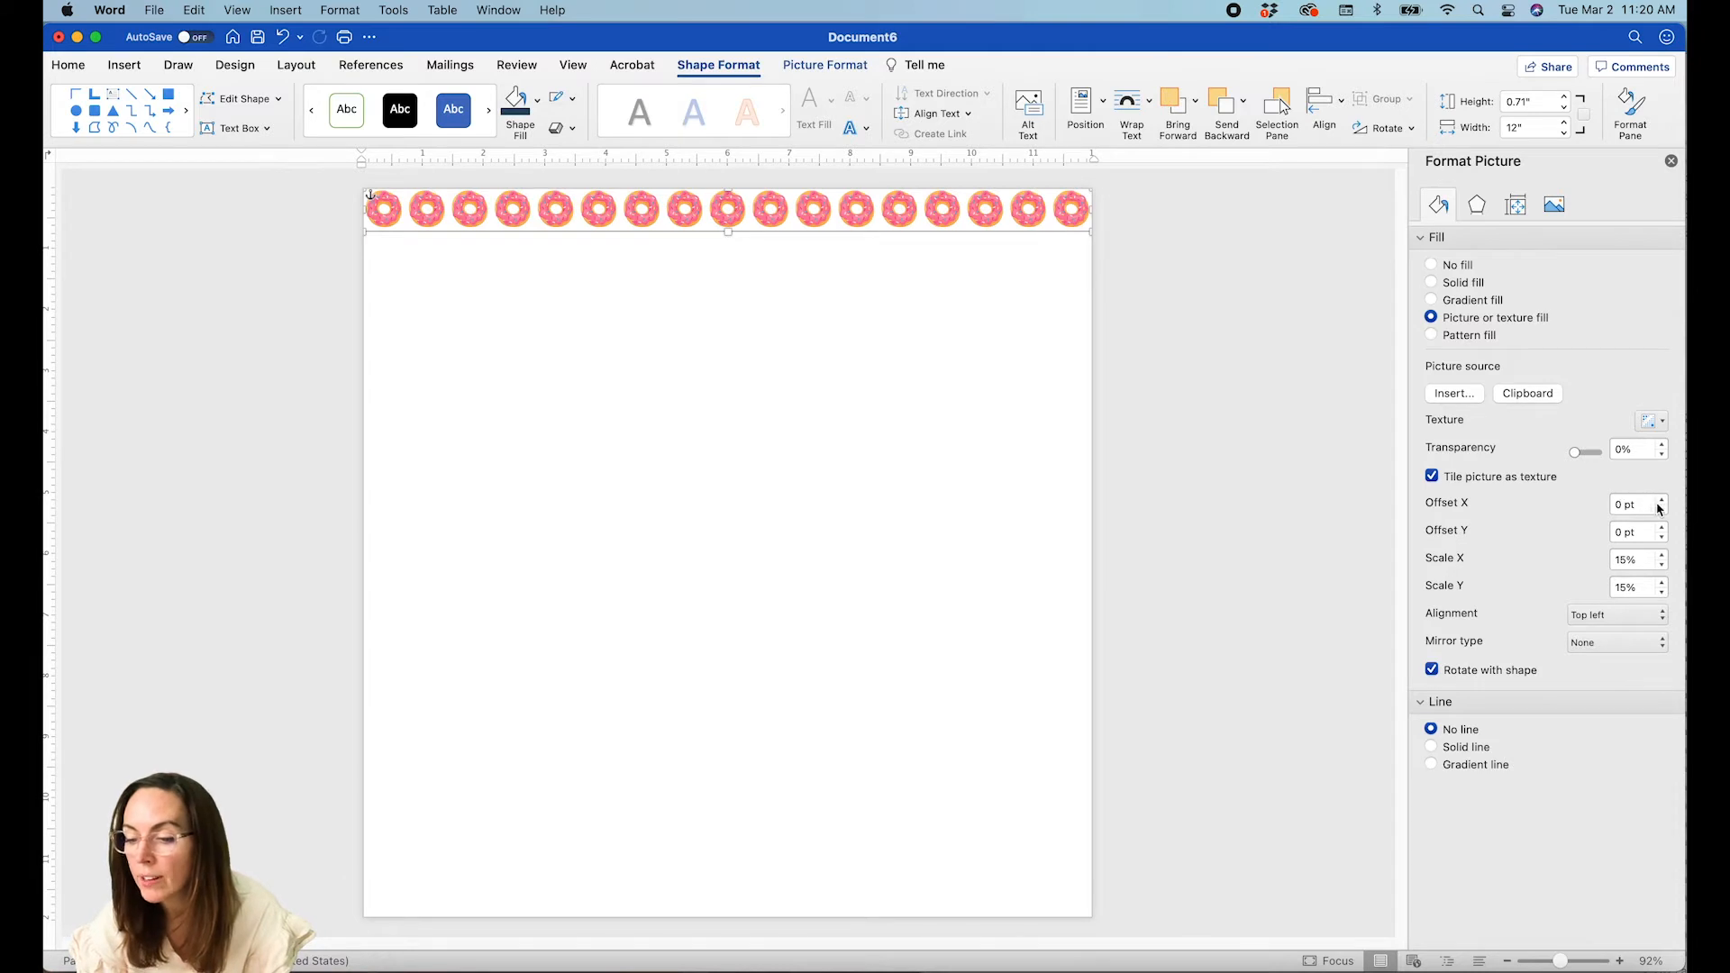
click(1663, 529)
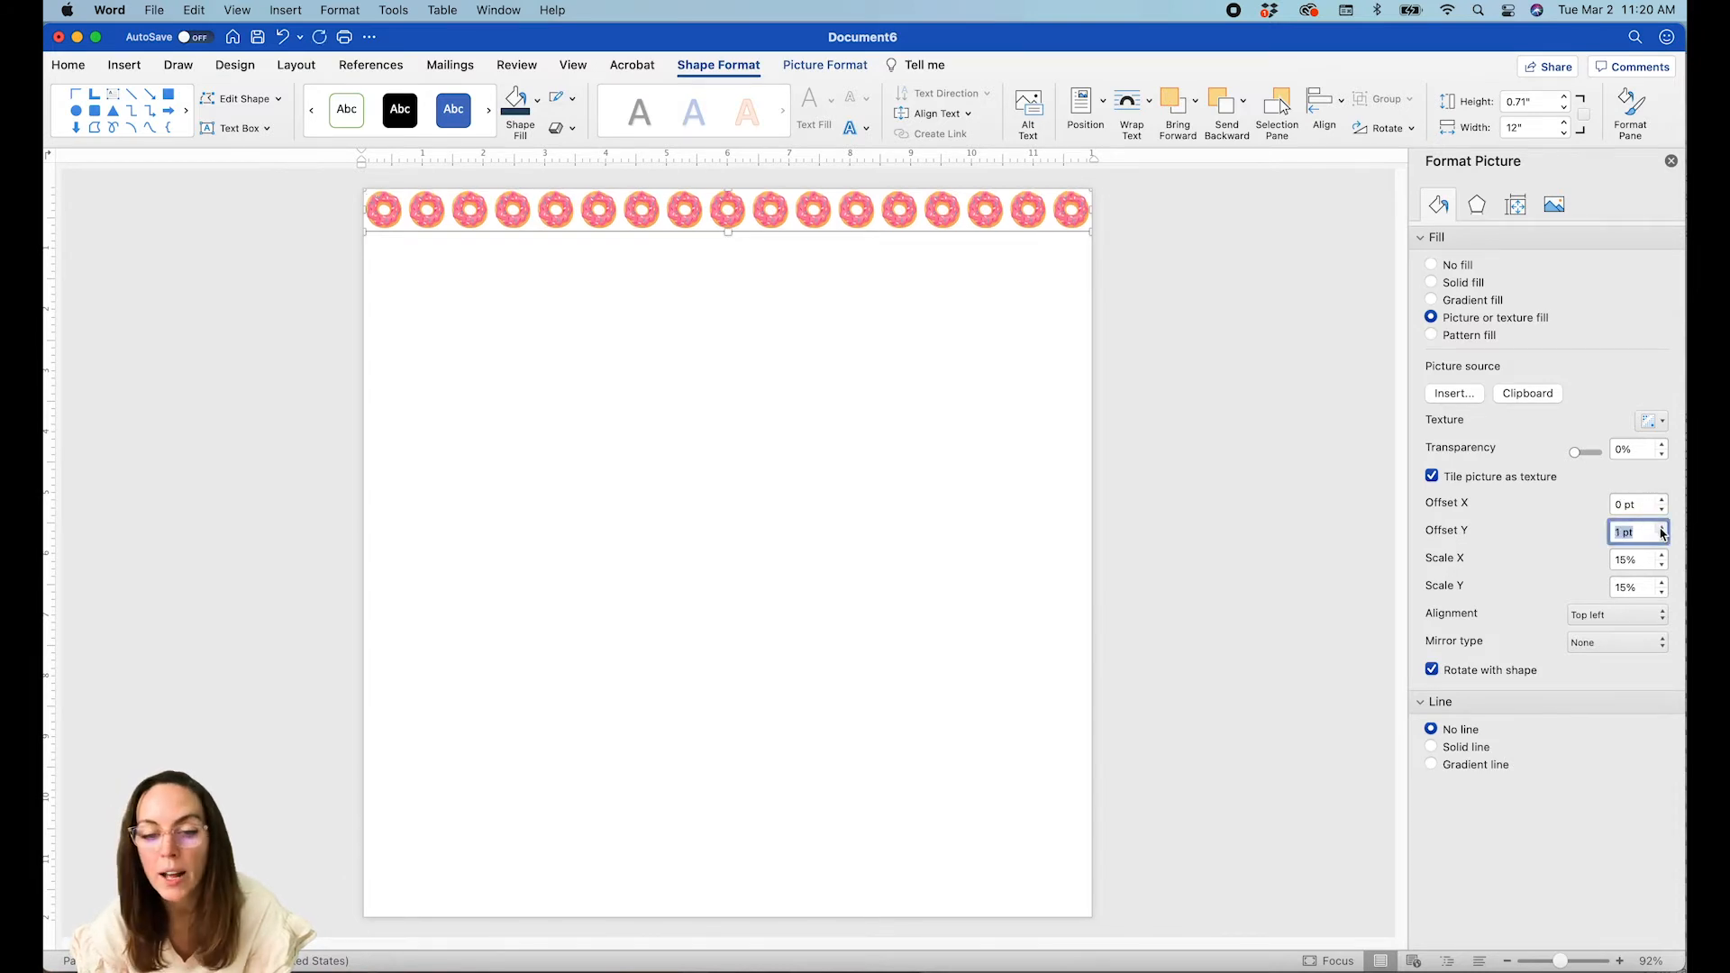
click(1663, 529)
click(1246, 422)
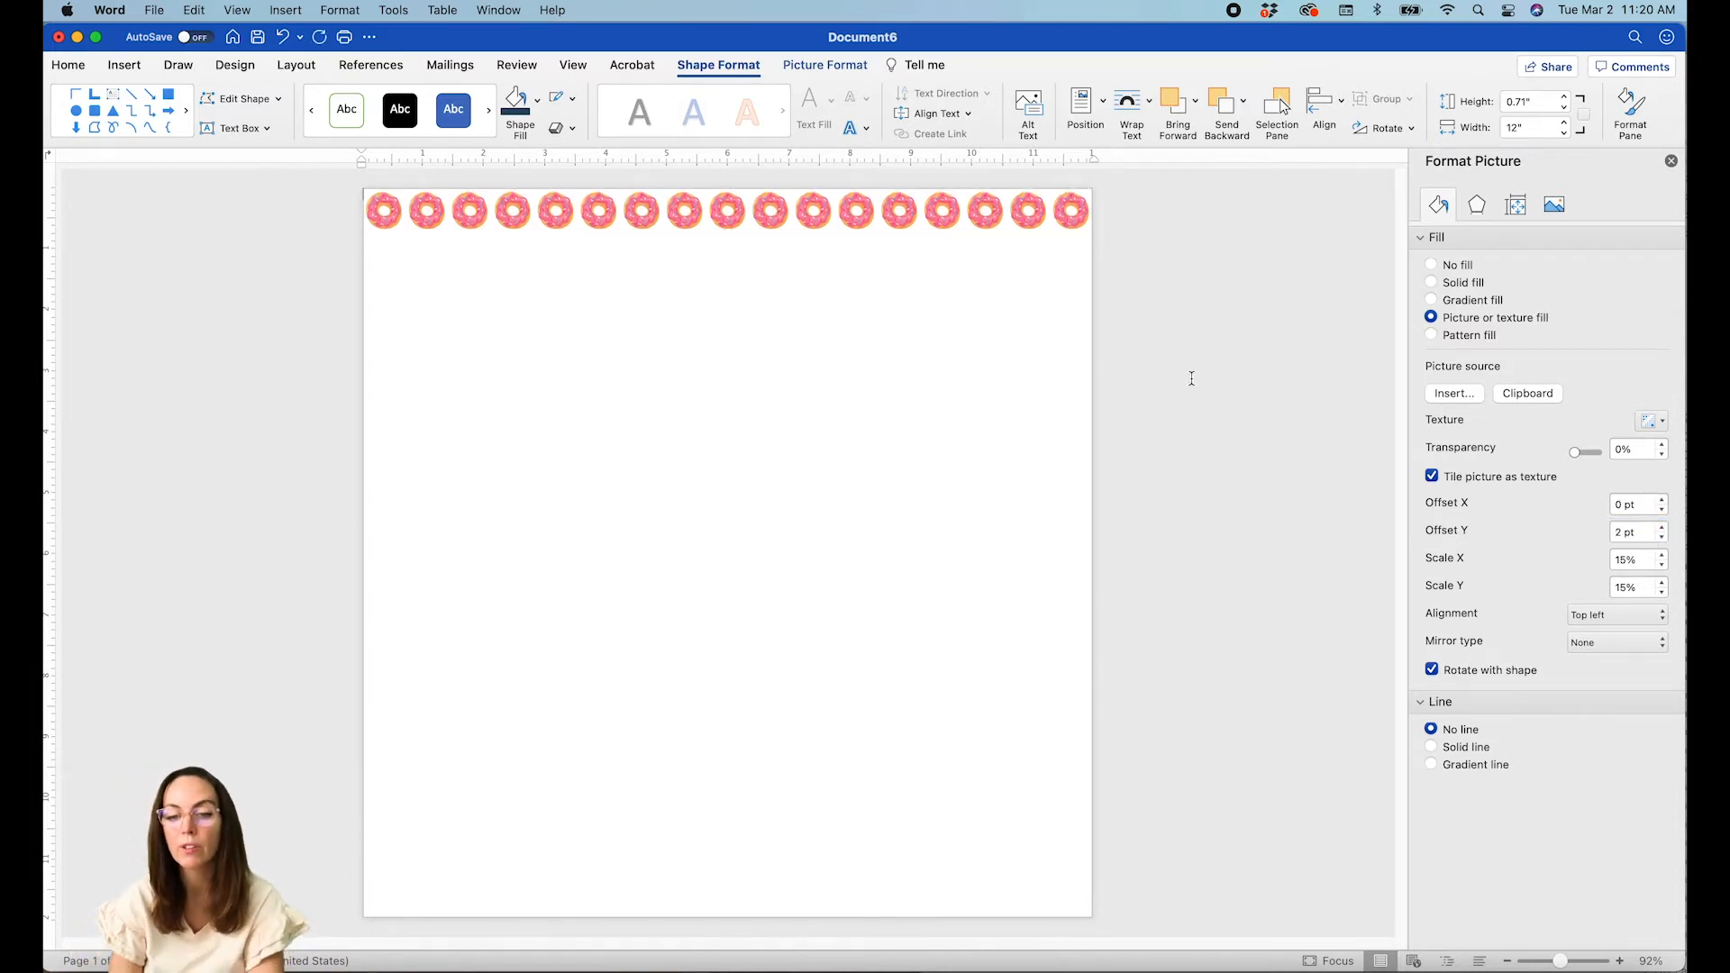
Duplicate the donut row and place the copy directly below the first row.
click(881, 216)
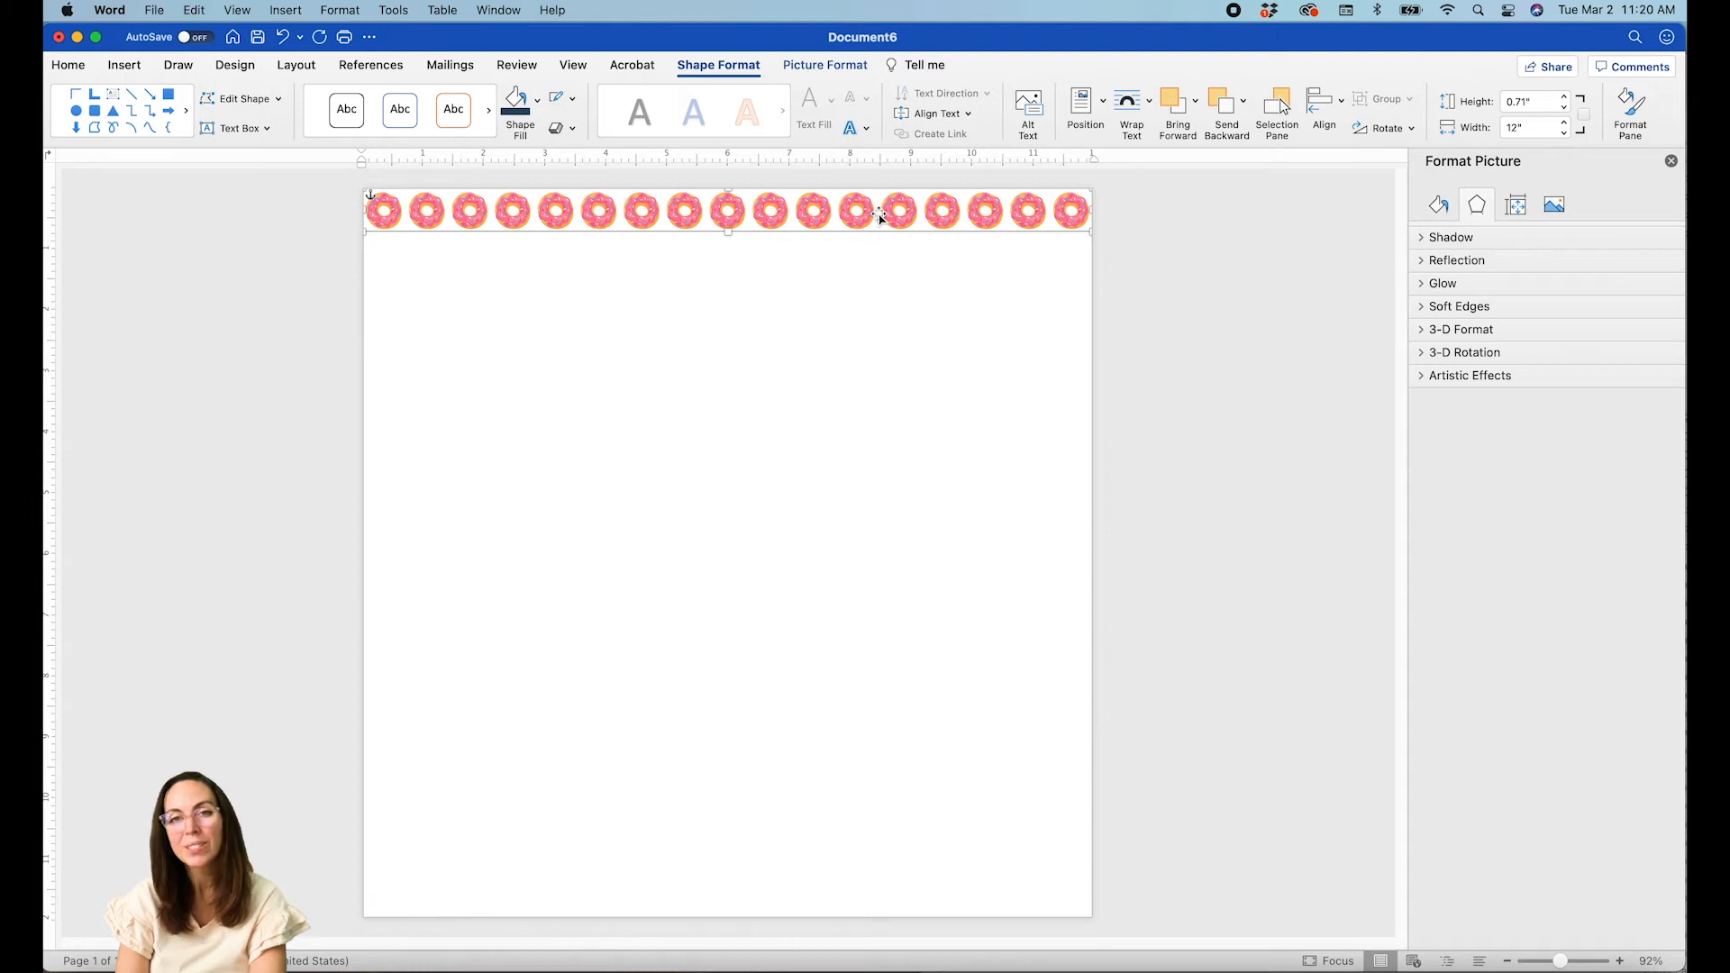
mouse_move(728, 232)
mouse_down()
mouse_move(728, 254)
mouse_move(728, 237)
mouse_up()
key(super+z)
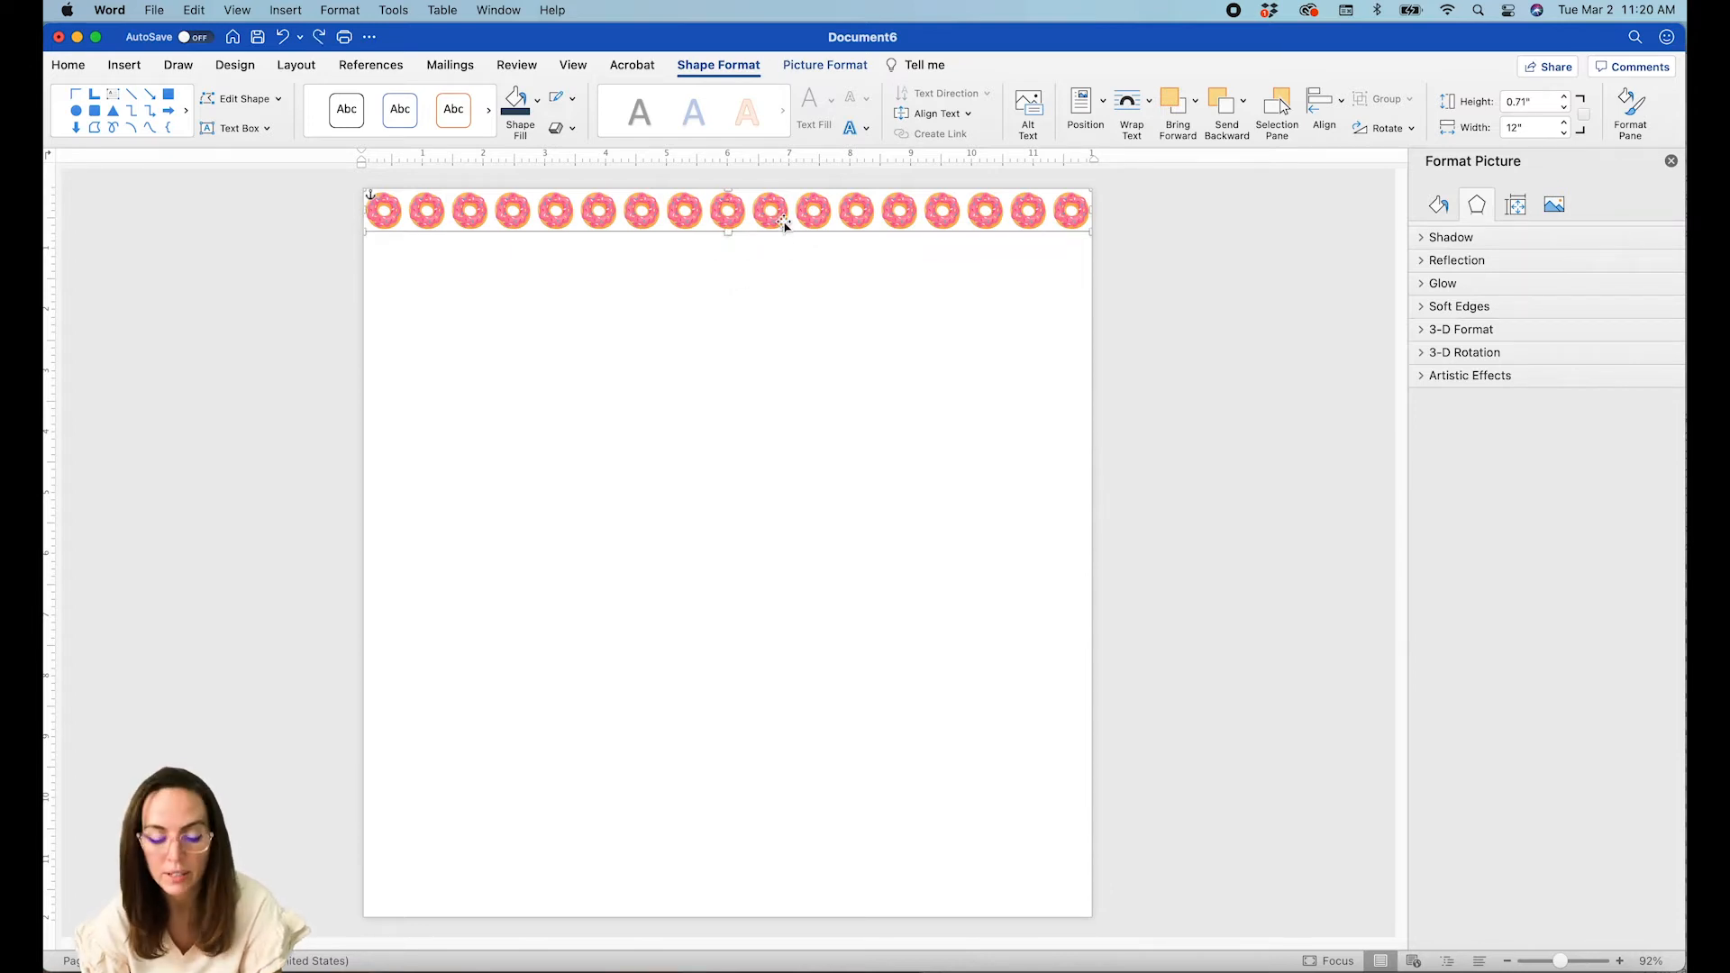
key(super+v)
drag(780, 225, 771, 249)
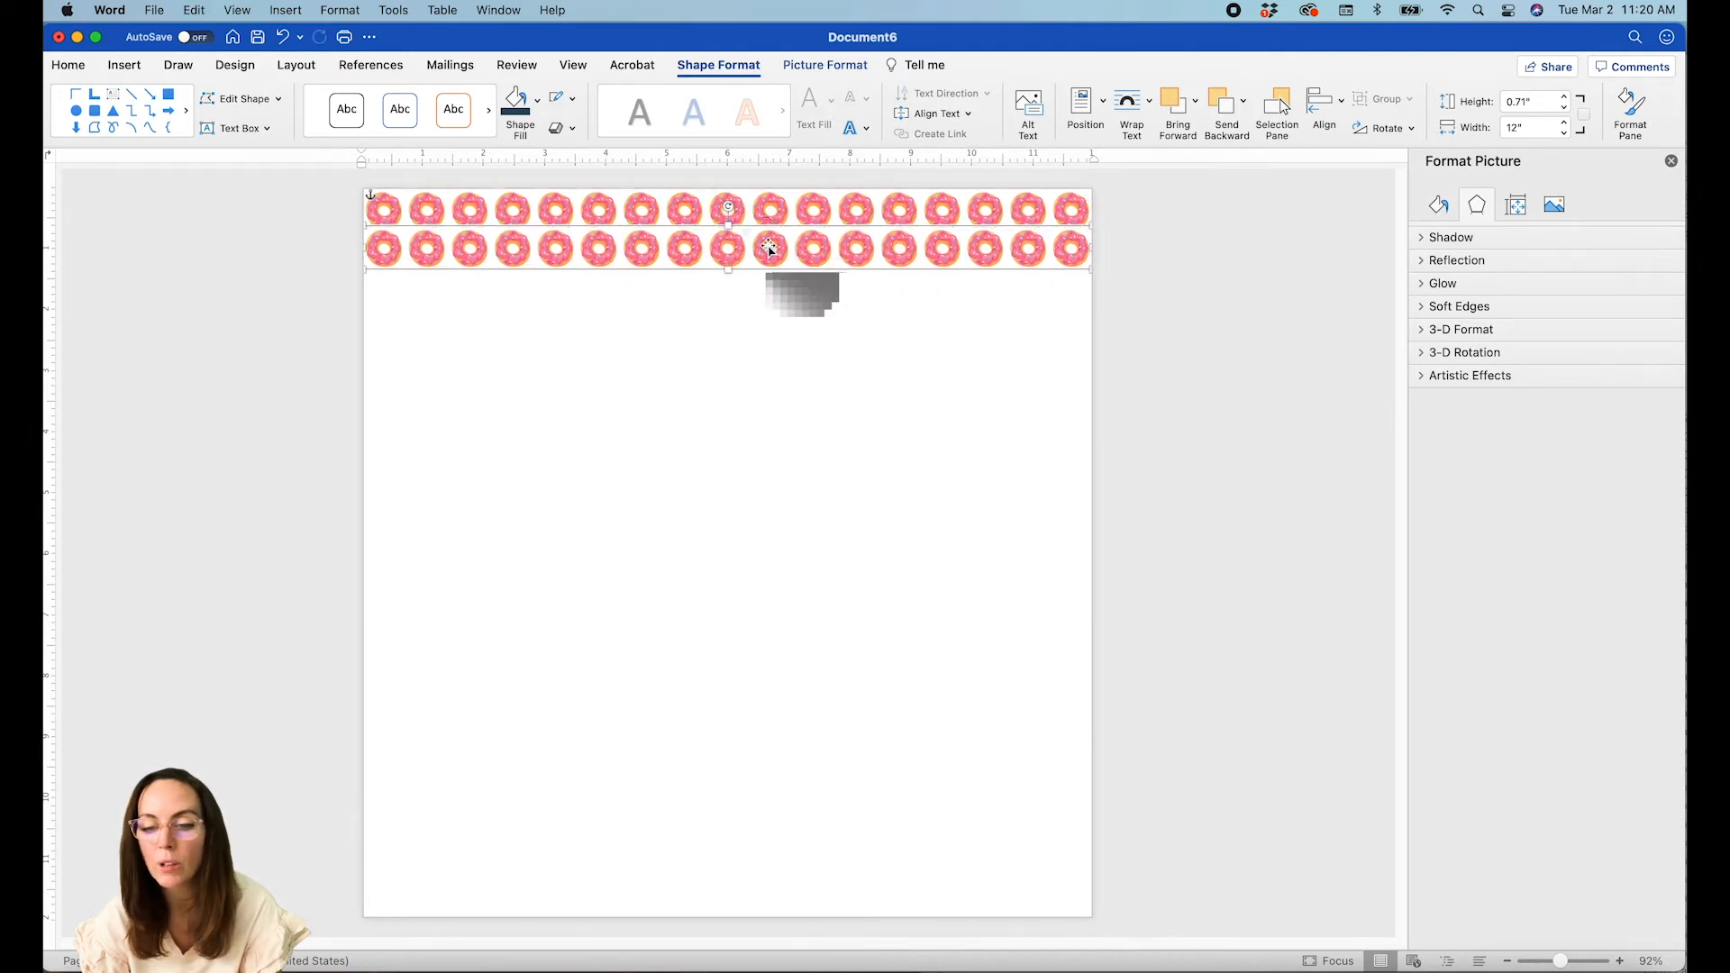
Set the second donut row's Offset X to 27 pt and move the row down slightly to clear the first one.
click(1437, 208)
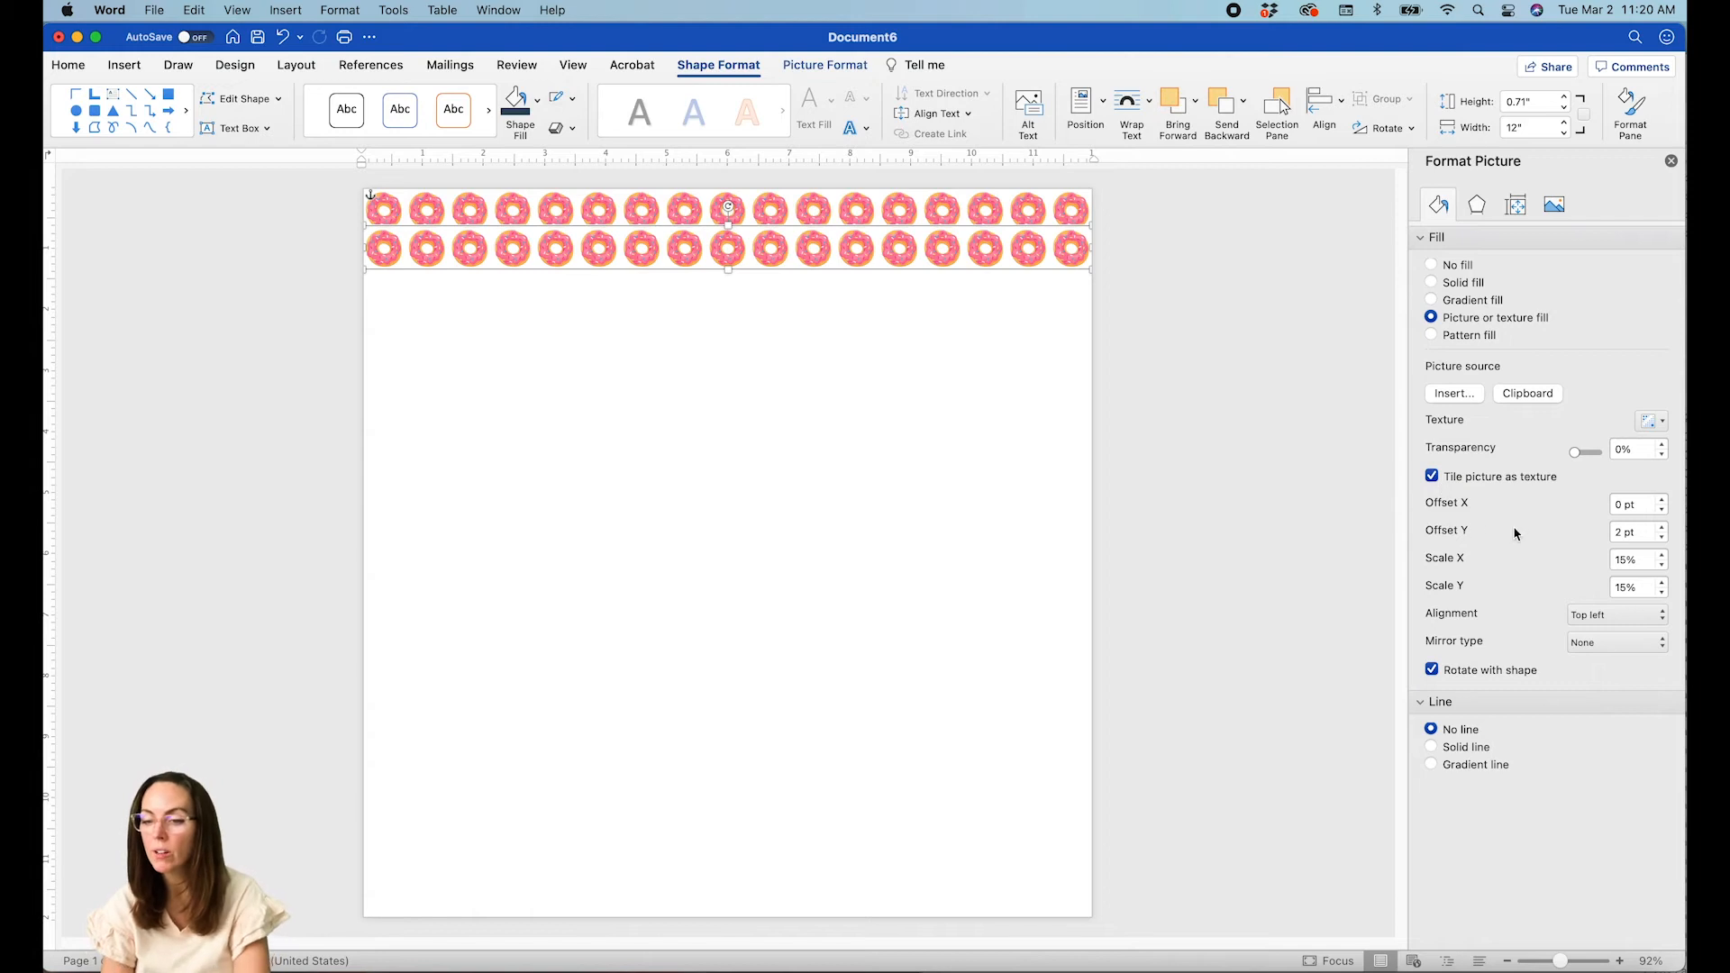
click(1663, 500)
drag(1662, 503, 1666, 504)
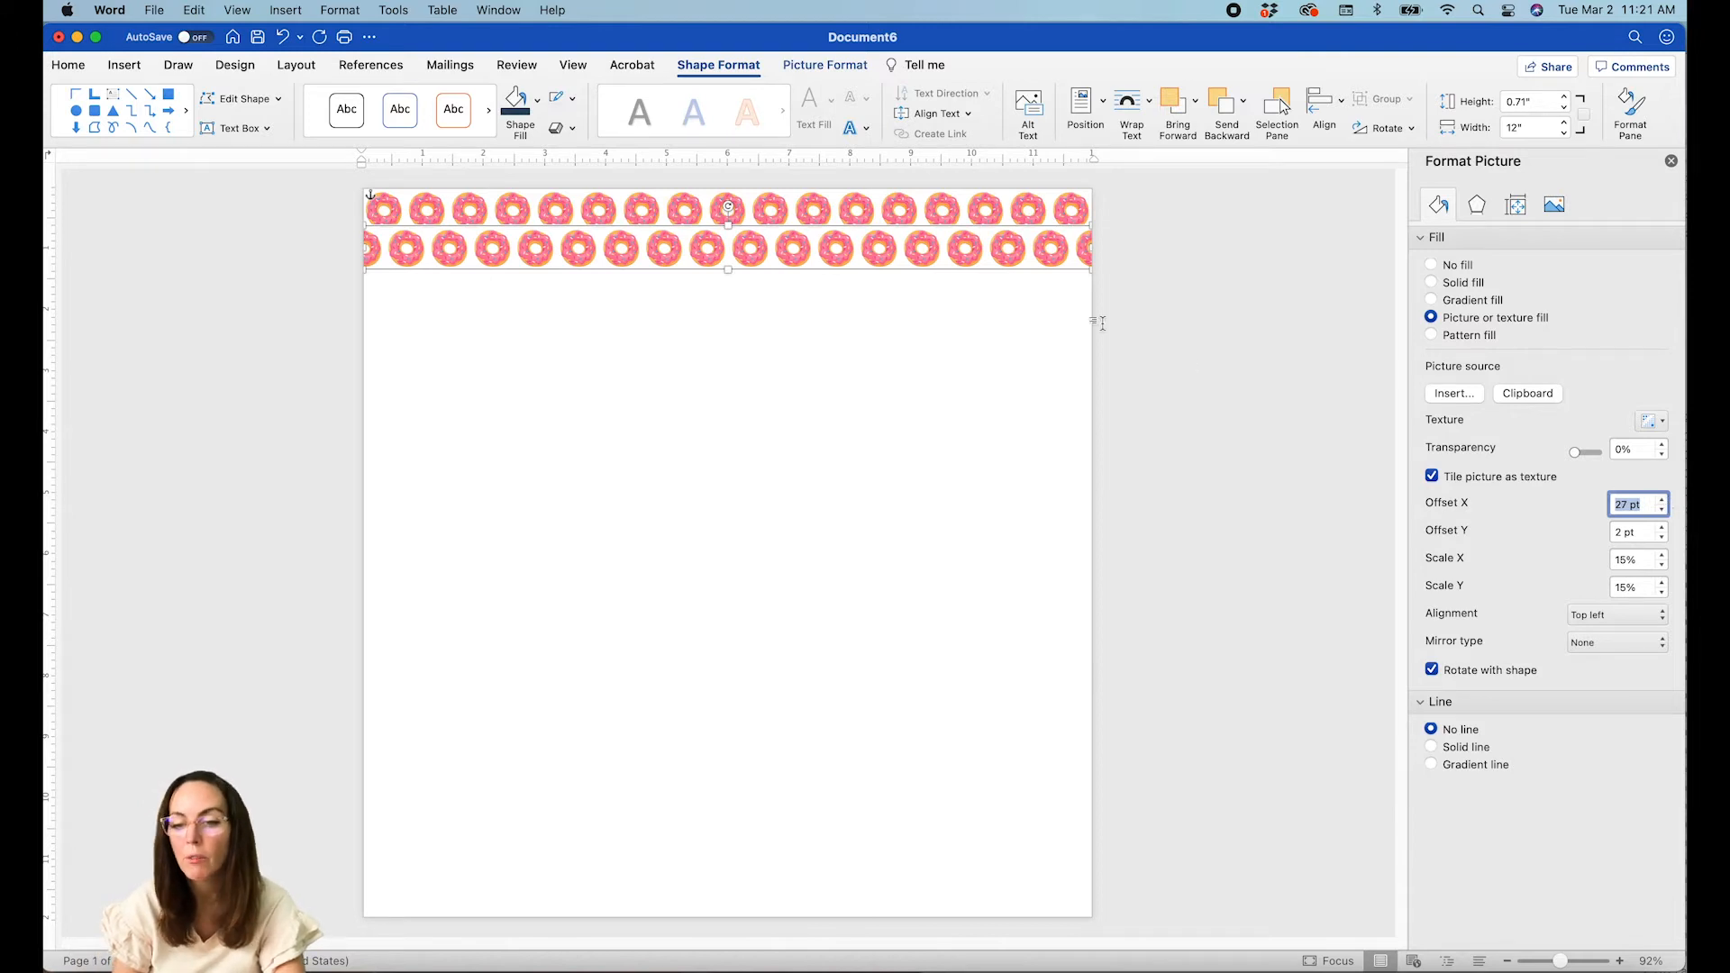
drag(867, 242, 865, 254)
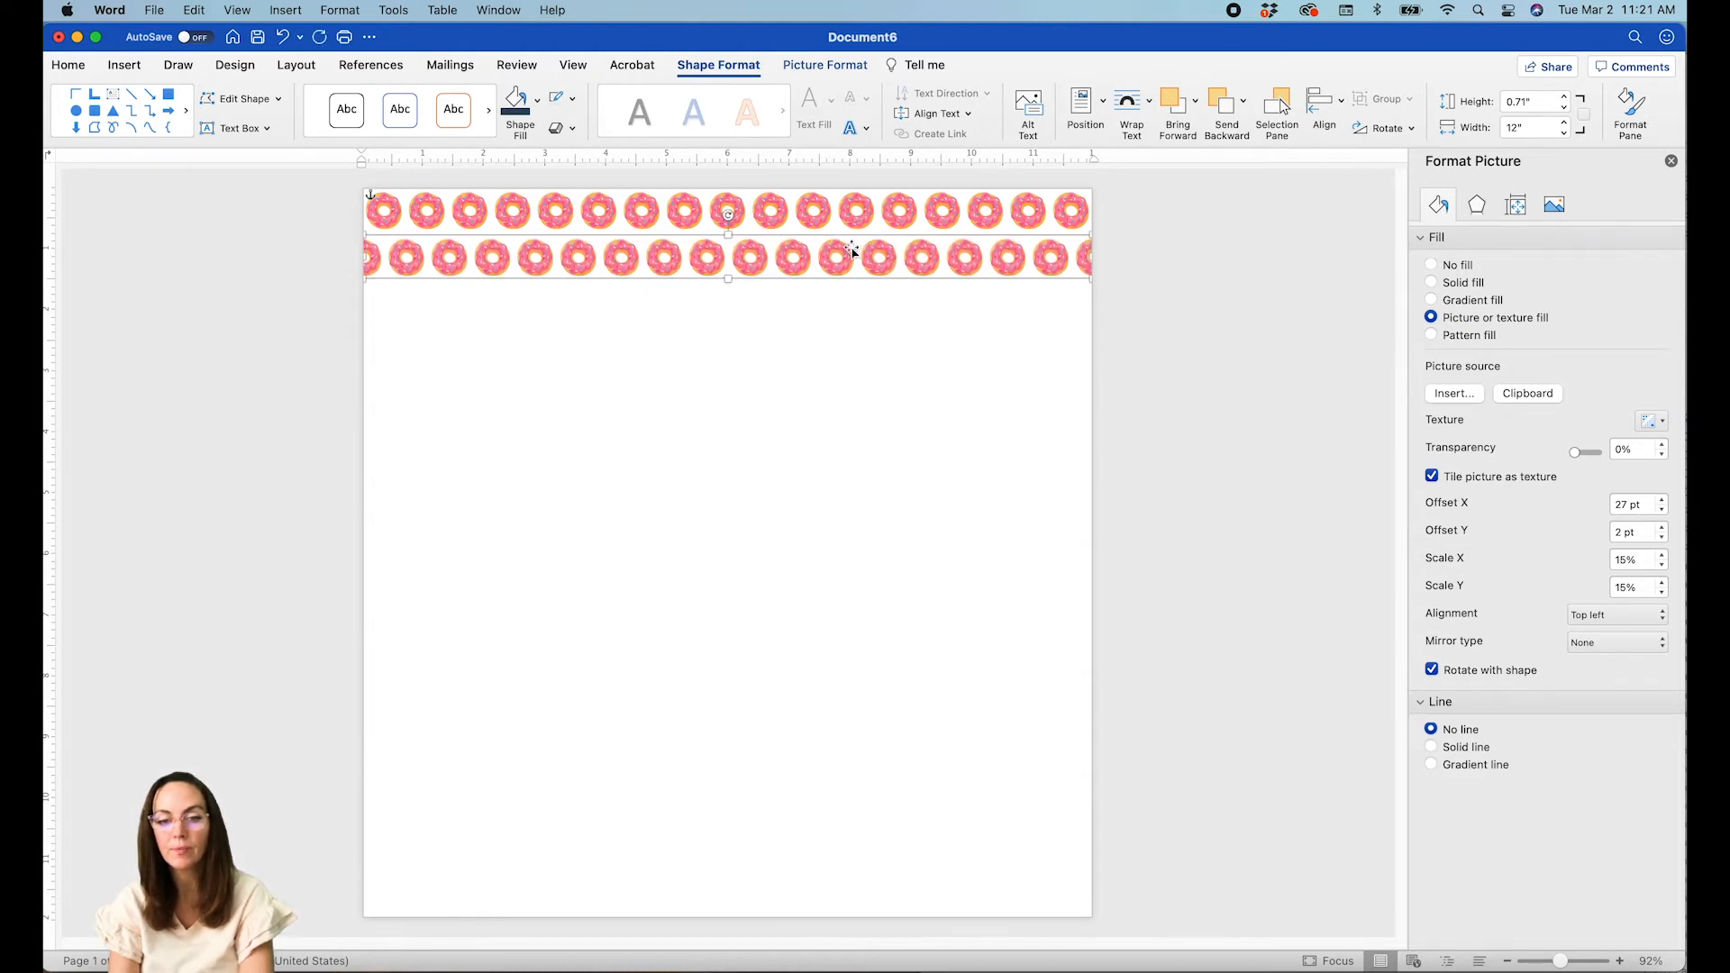
Duplicate the pair of staggered donut rows down the page until there are eight rows.
shift+click(817, 212)
drag(816, 213, 817, 297)
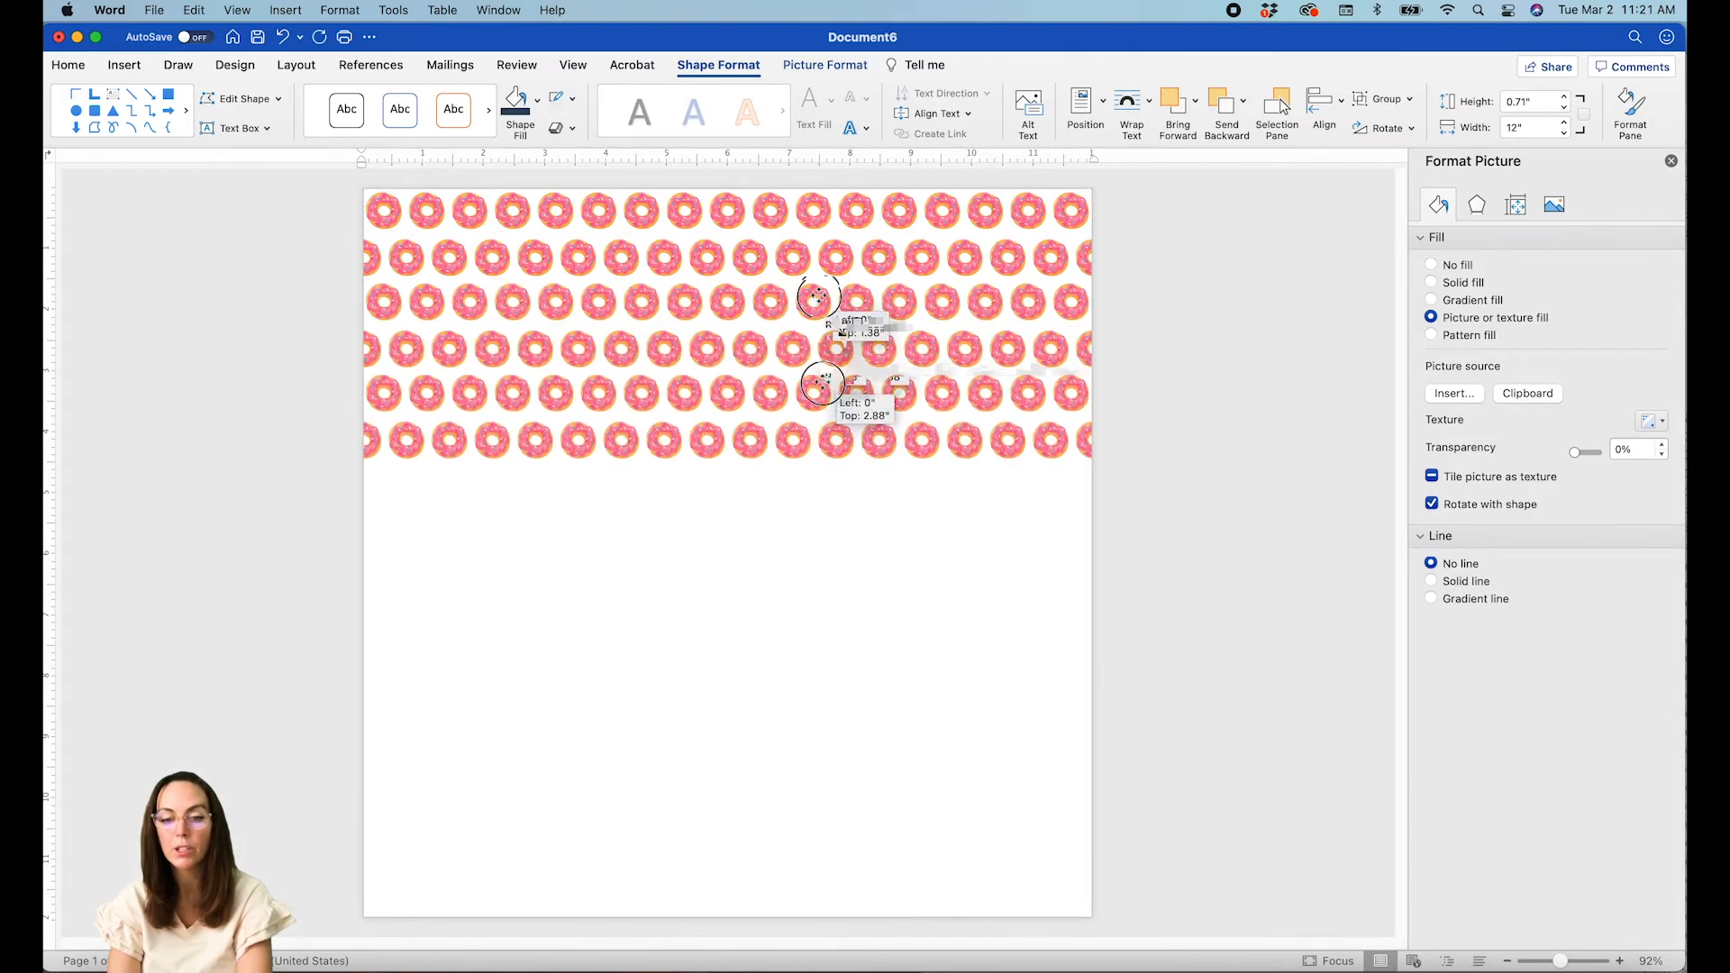
drag(822, 378, 825, 463)
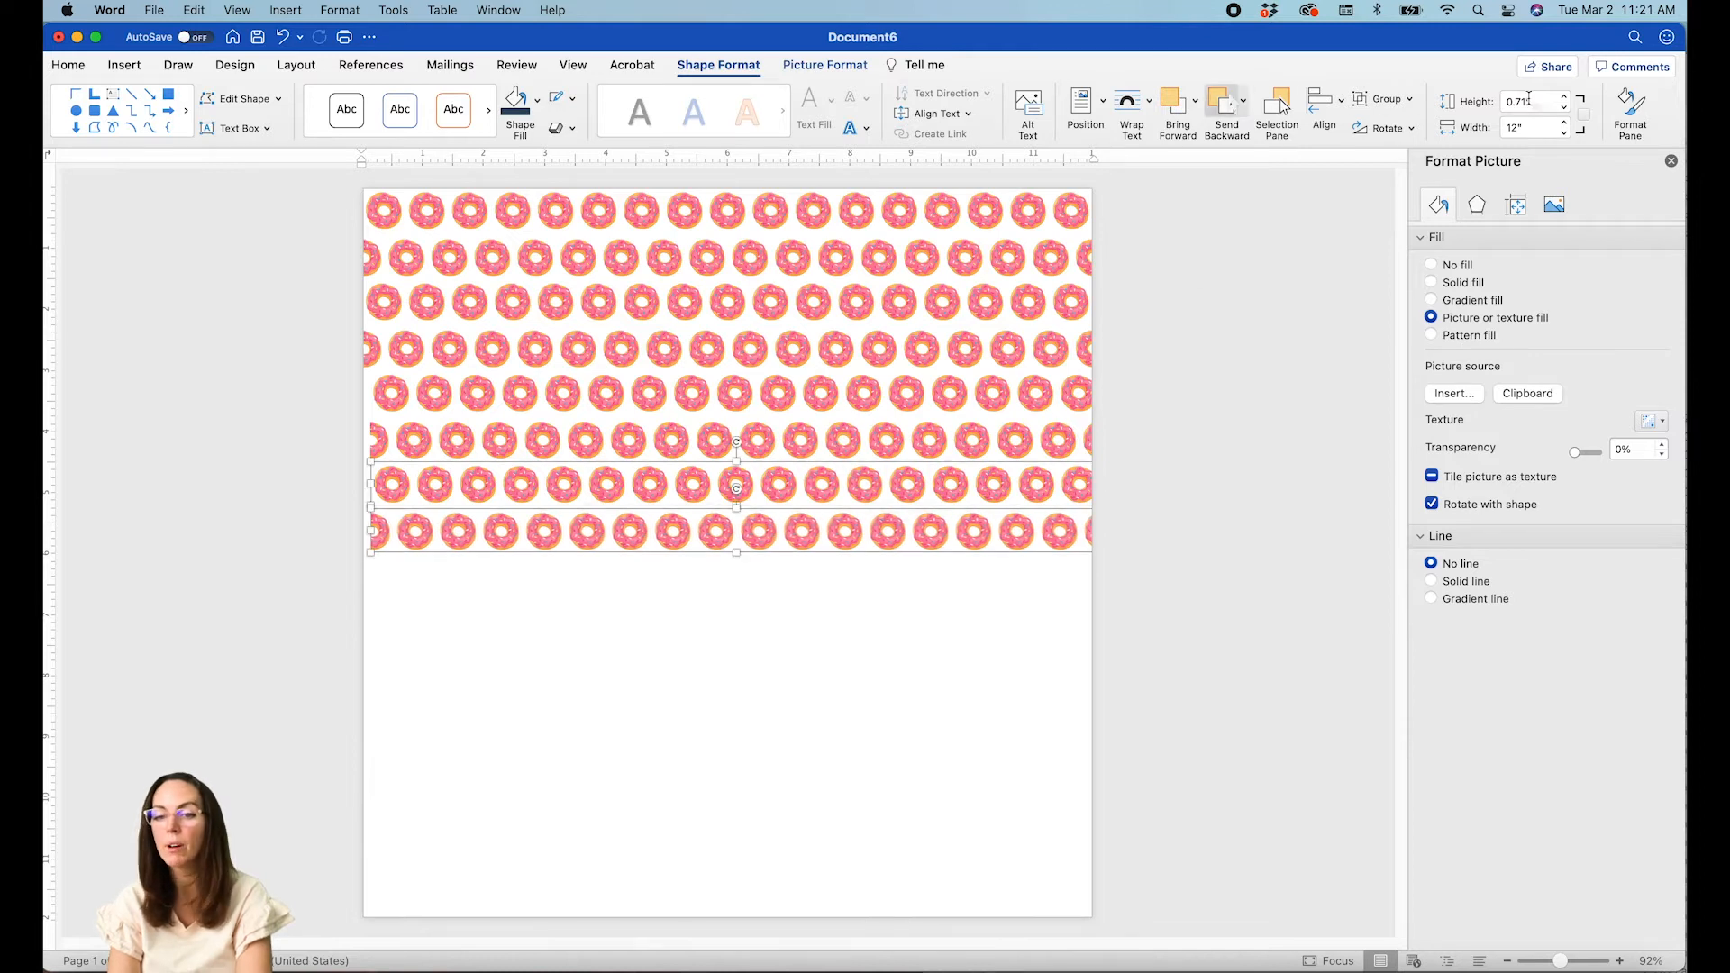
Select all eight donut rows through the Selection Pane, copy them, and place the copies to fill the lower half of the page.
click(1277, 110)
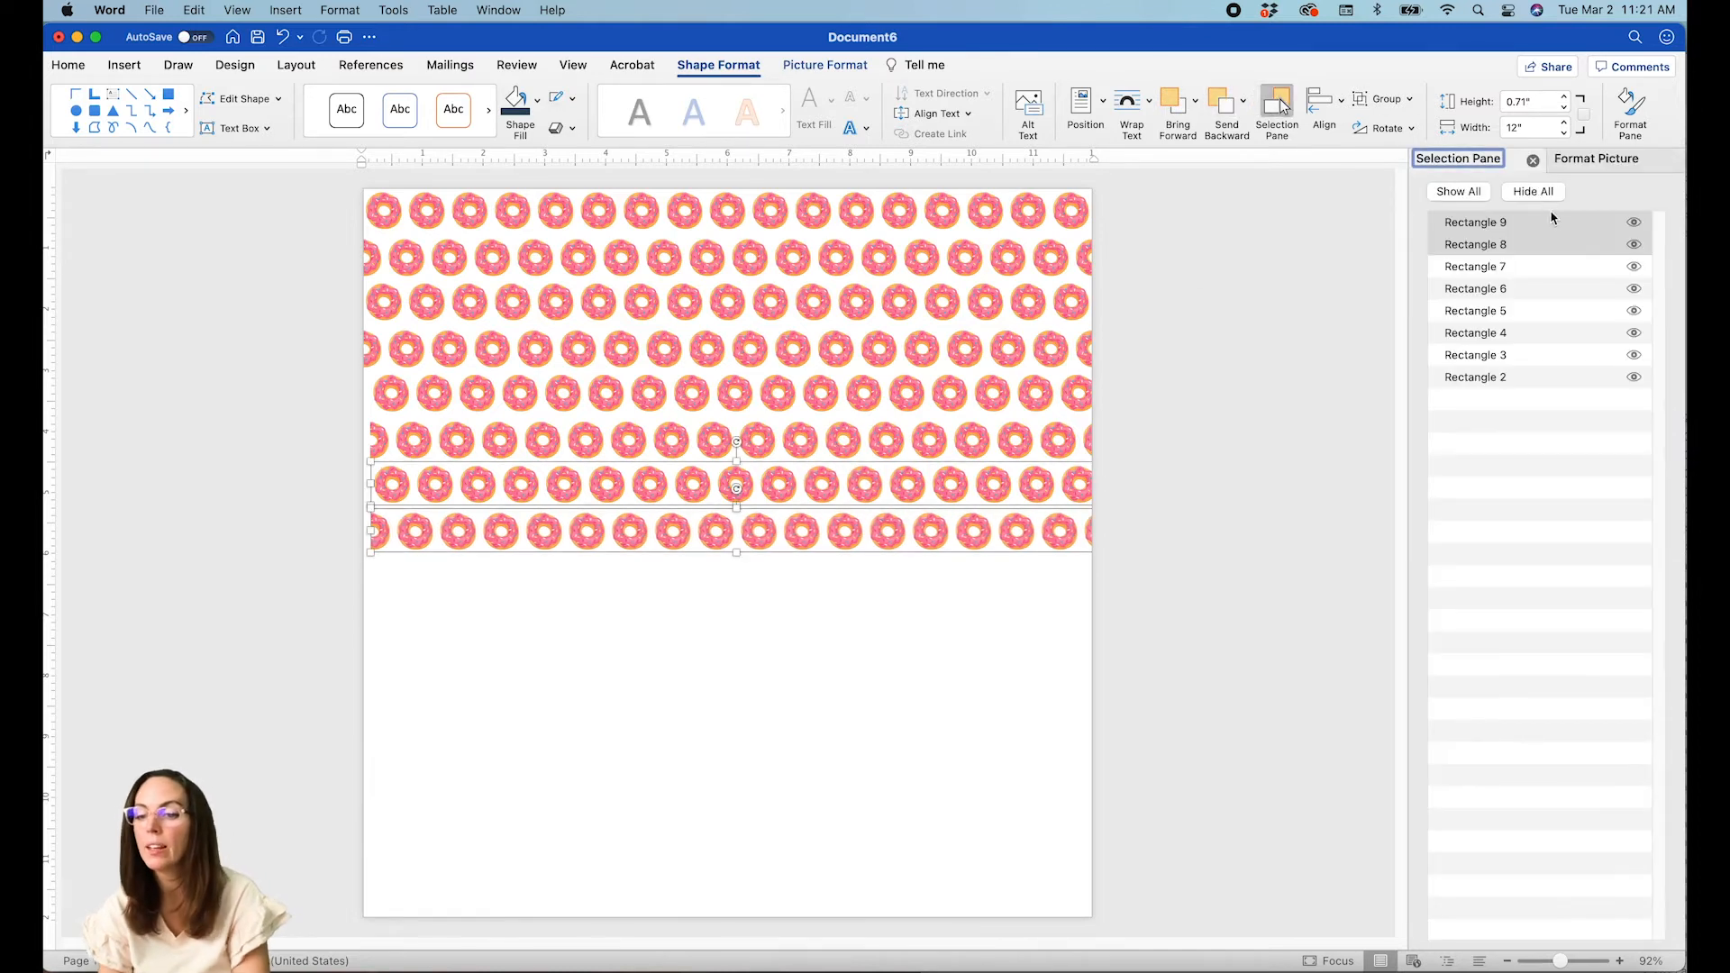
click(1526, 377)
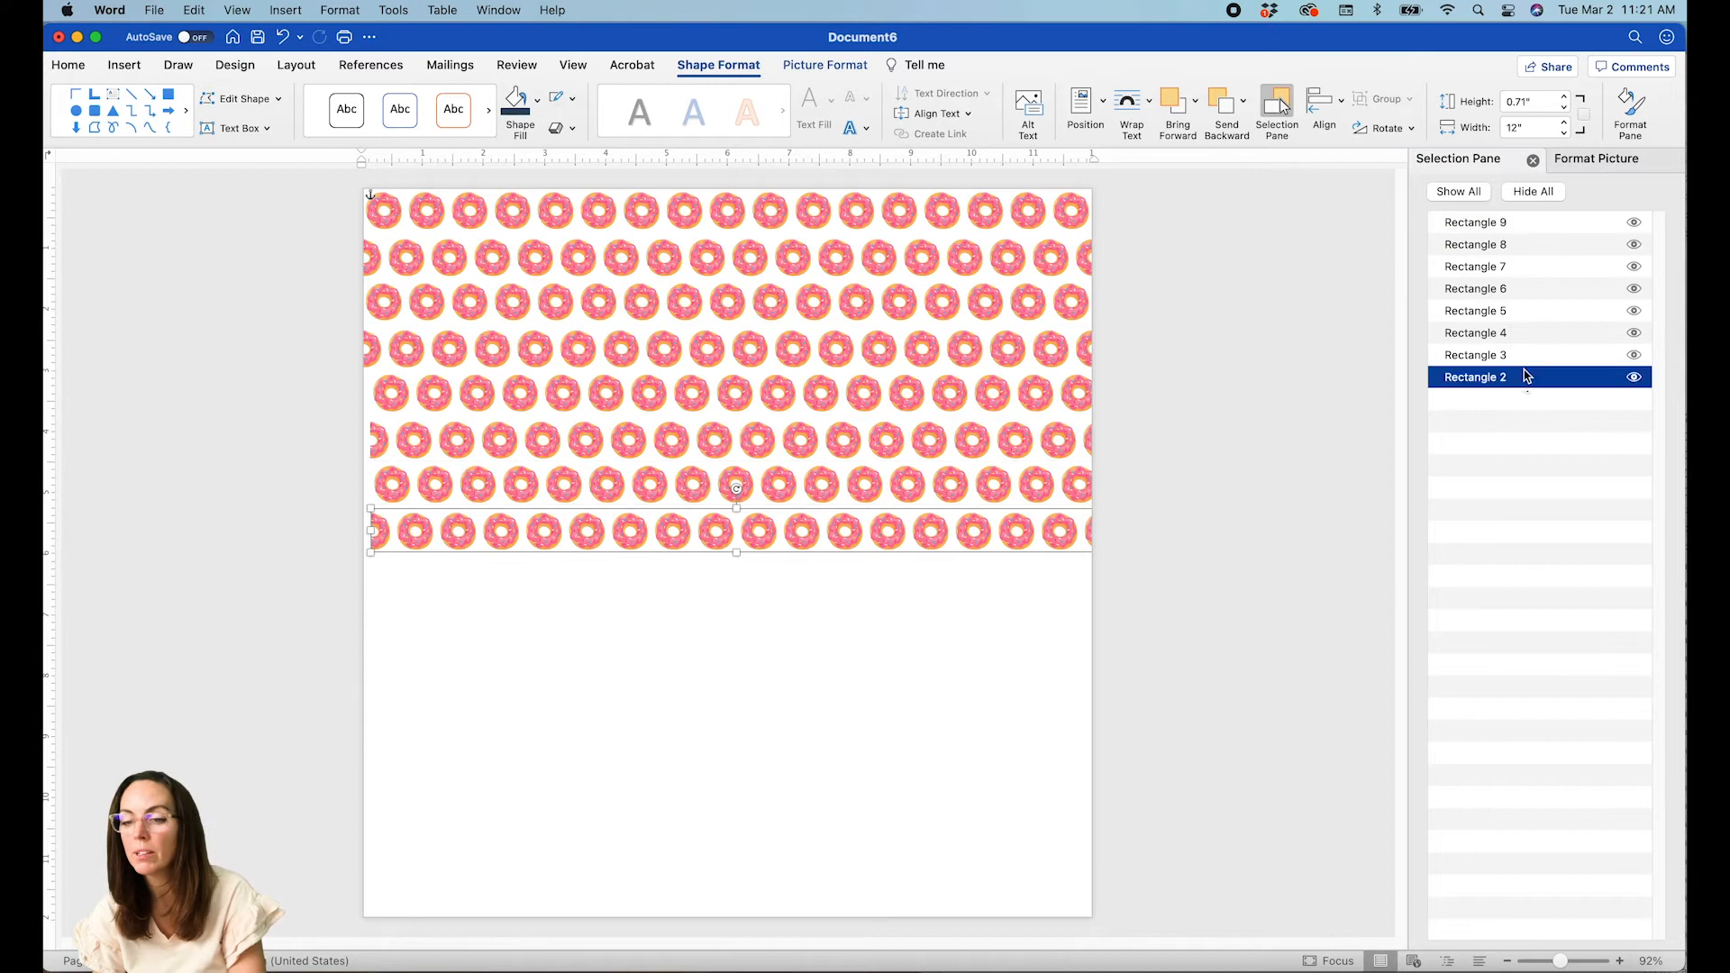
shift+click(1527, 223)
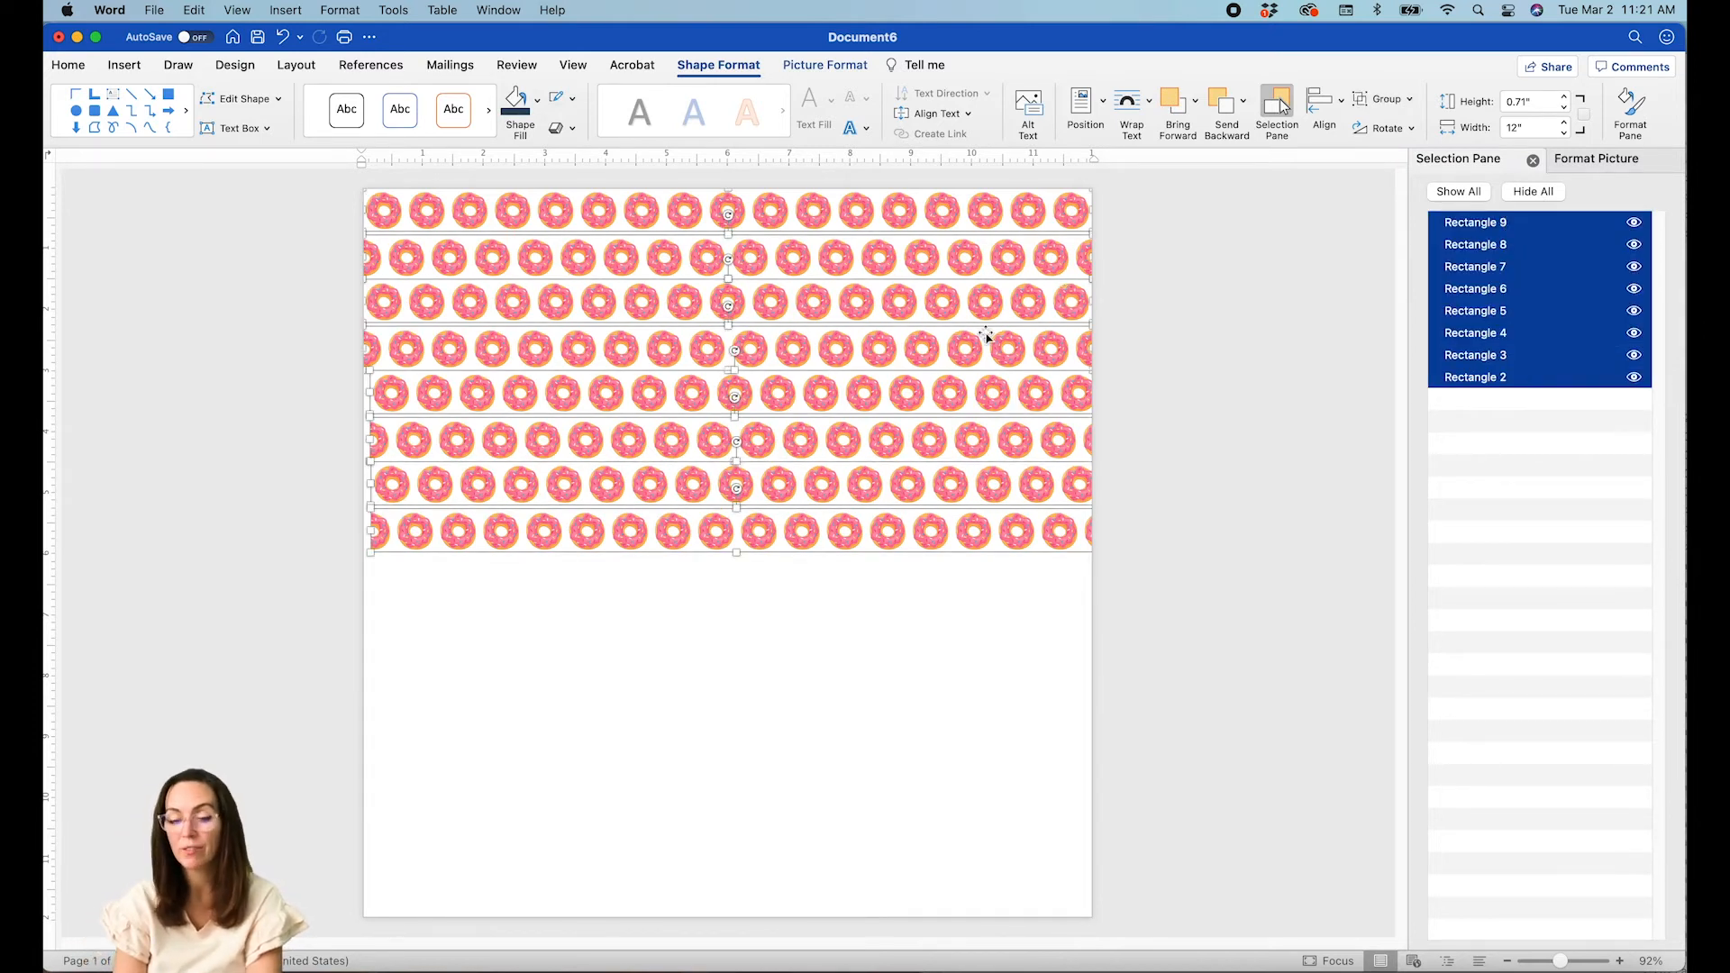
key(super+c)
key(super+v)
drag(847, 488, 864, 571)
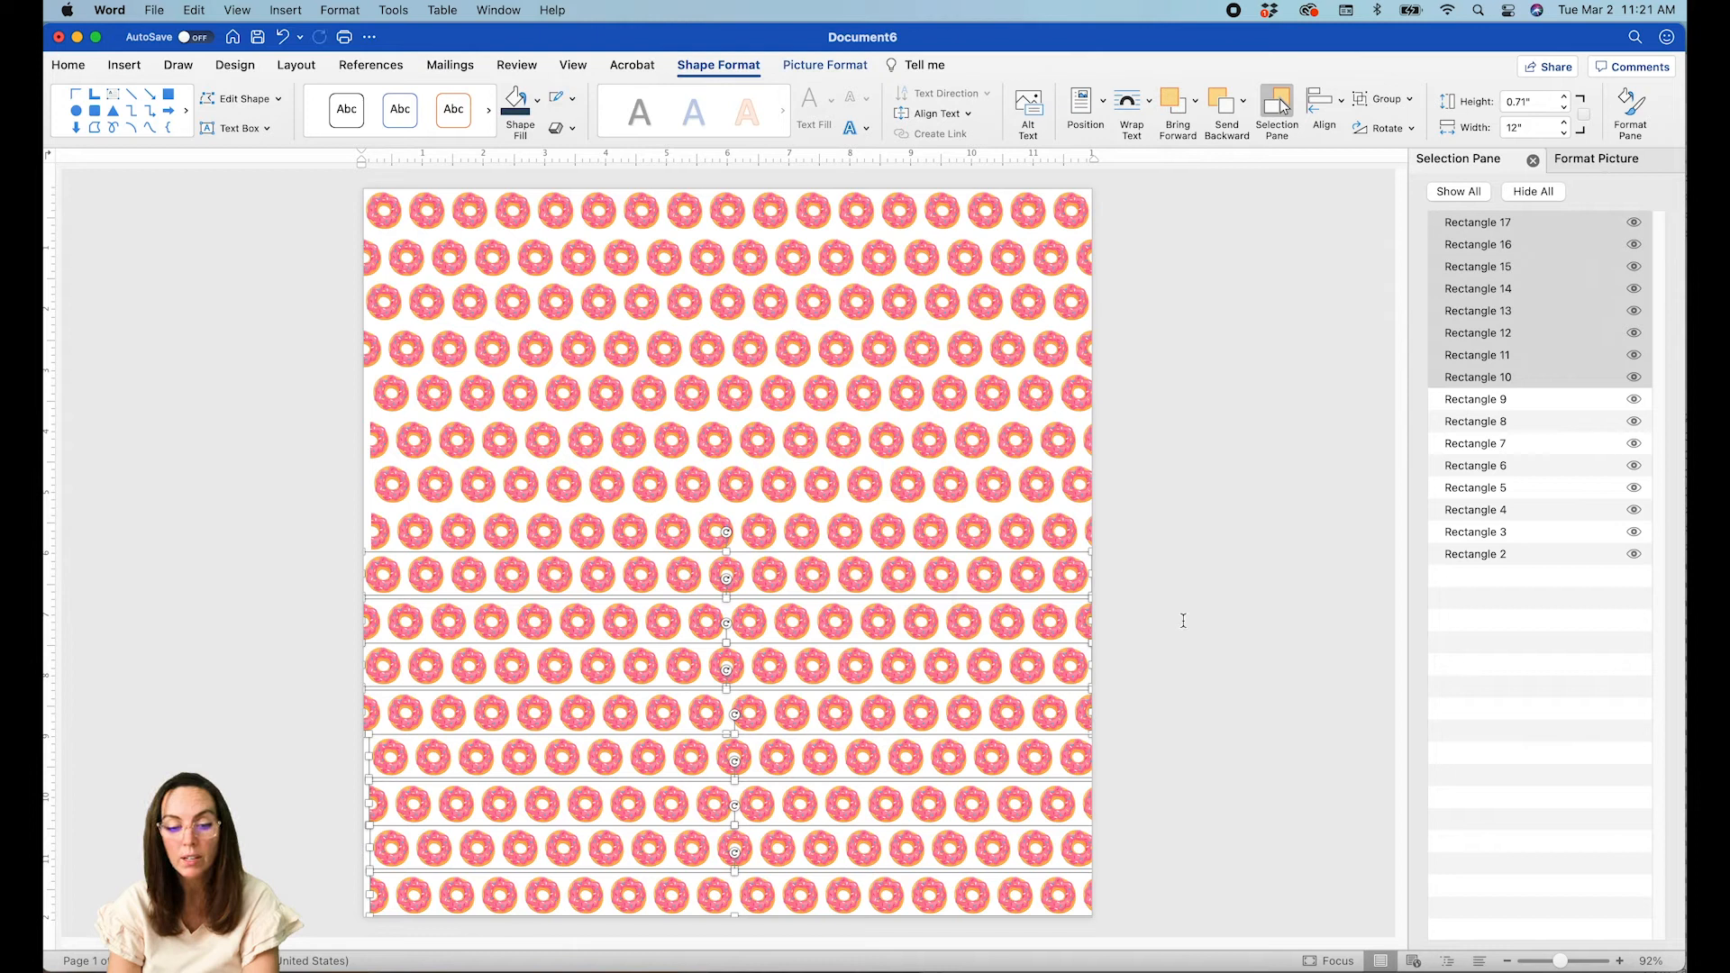
click(1183, 621)
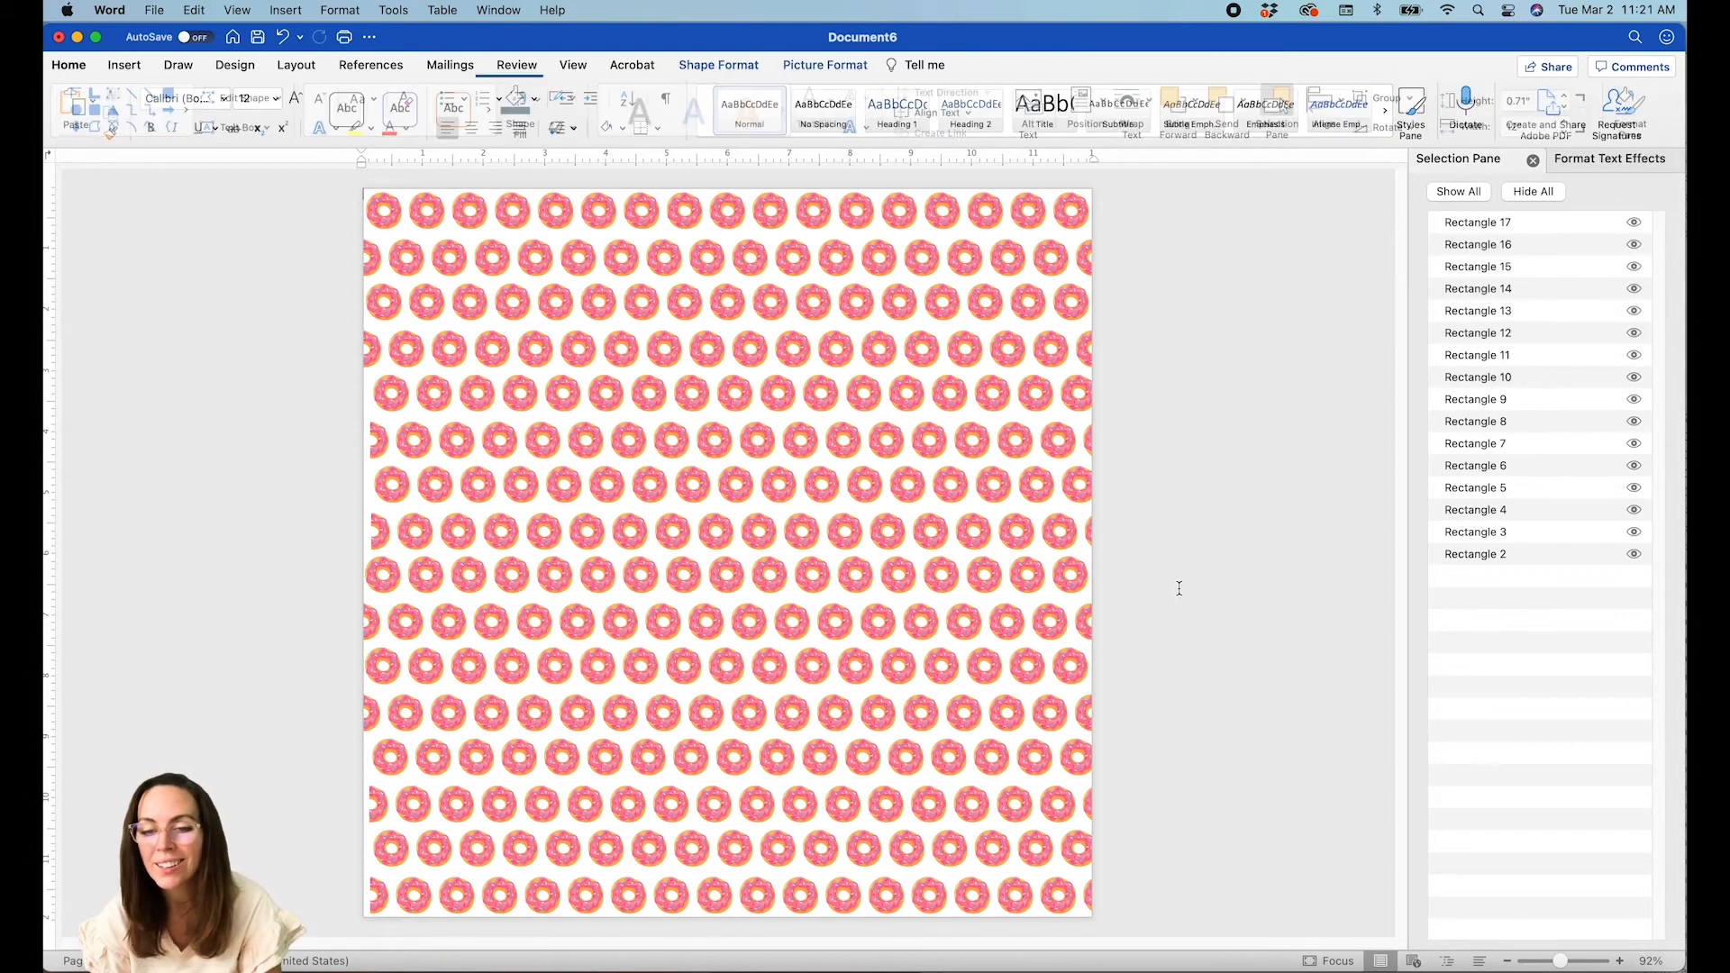
Select all sixteen donut rows, align them to the center horizontally, and distribute them vertically.
click(1480, 225)
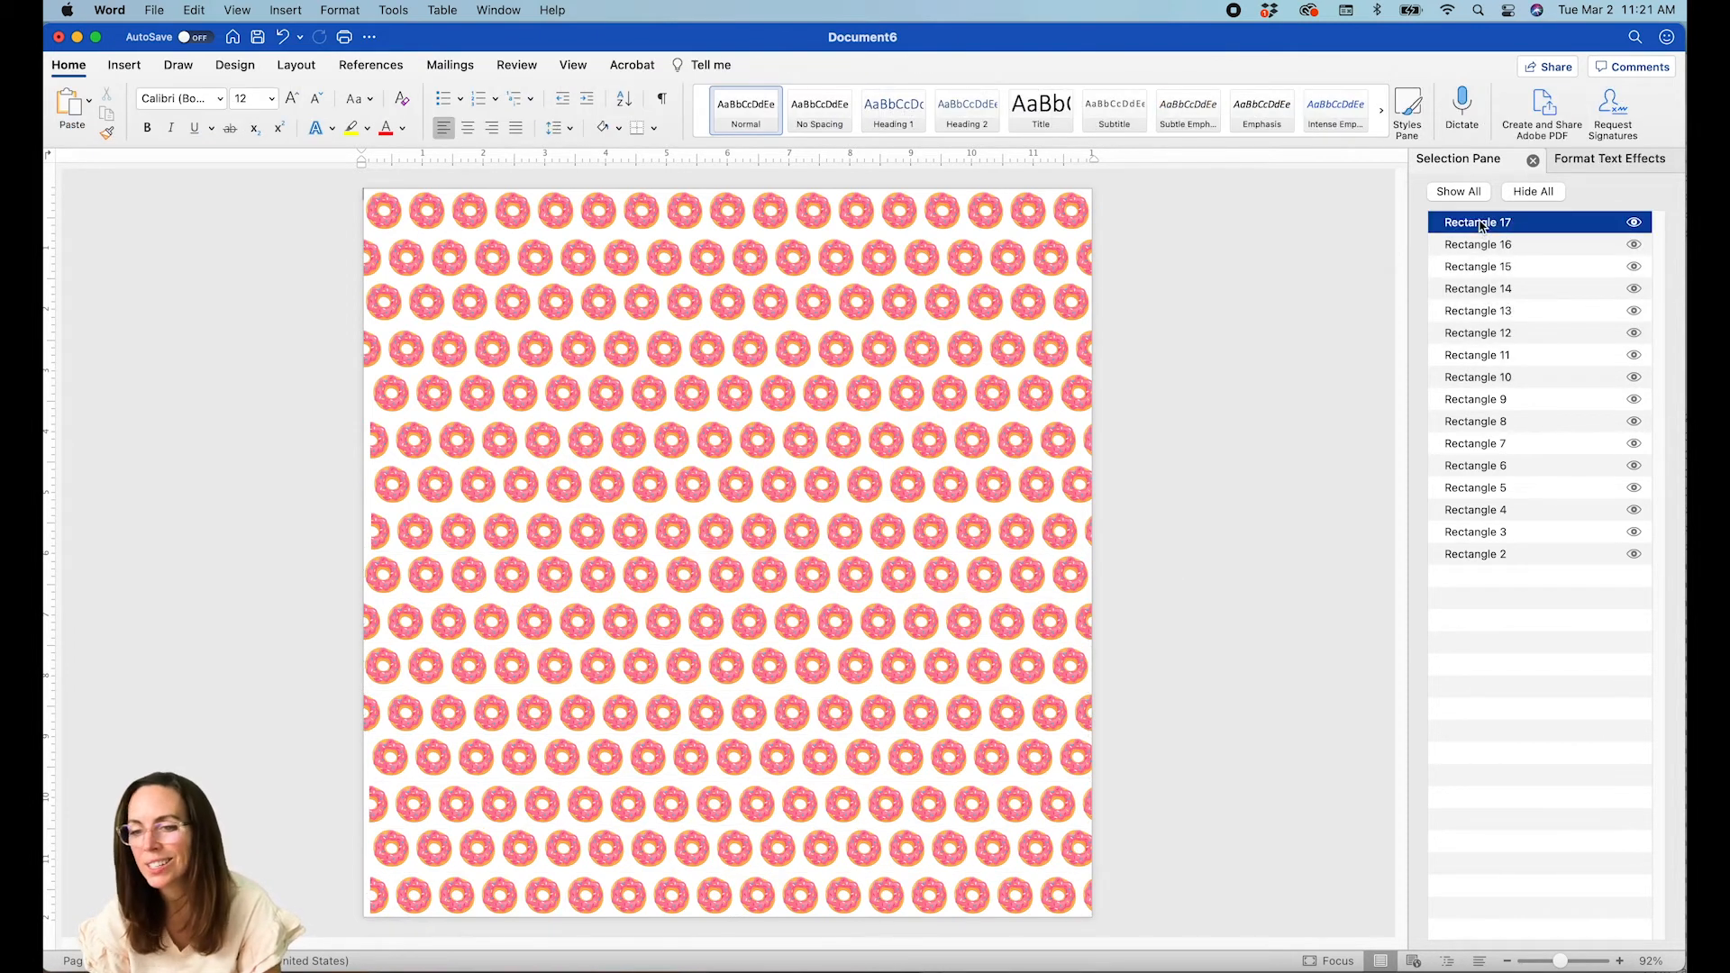
shift+click(1468, 555)
click(1322, 109)
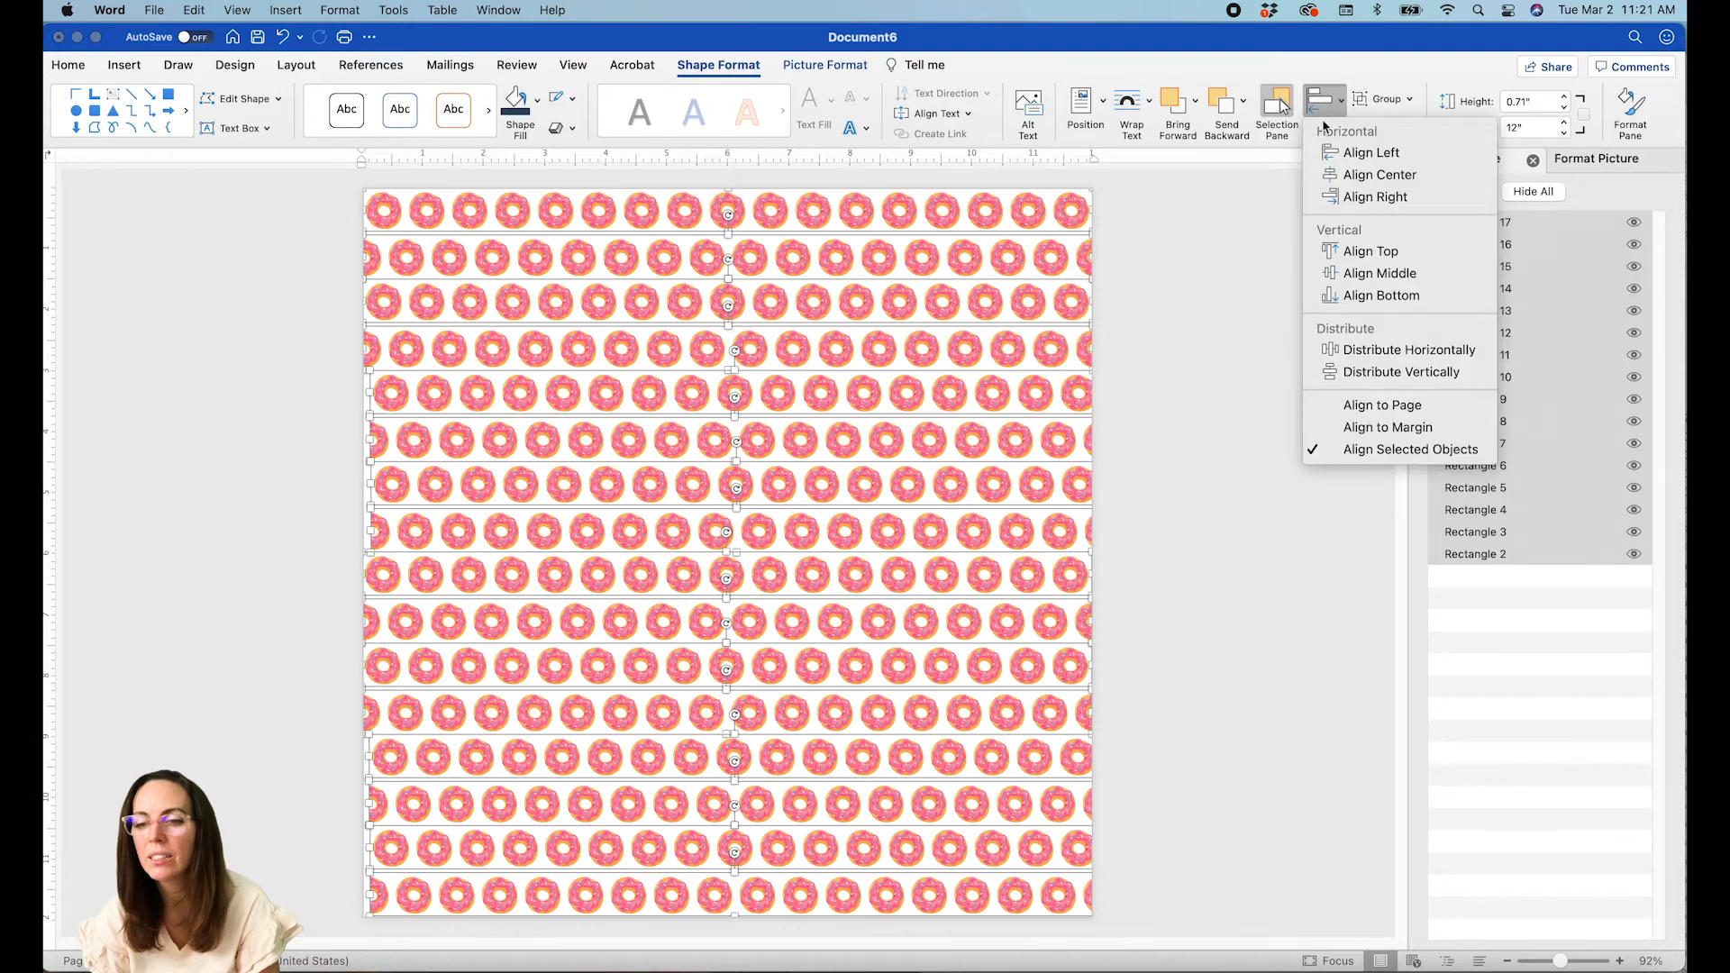
click(1352, 174)
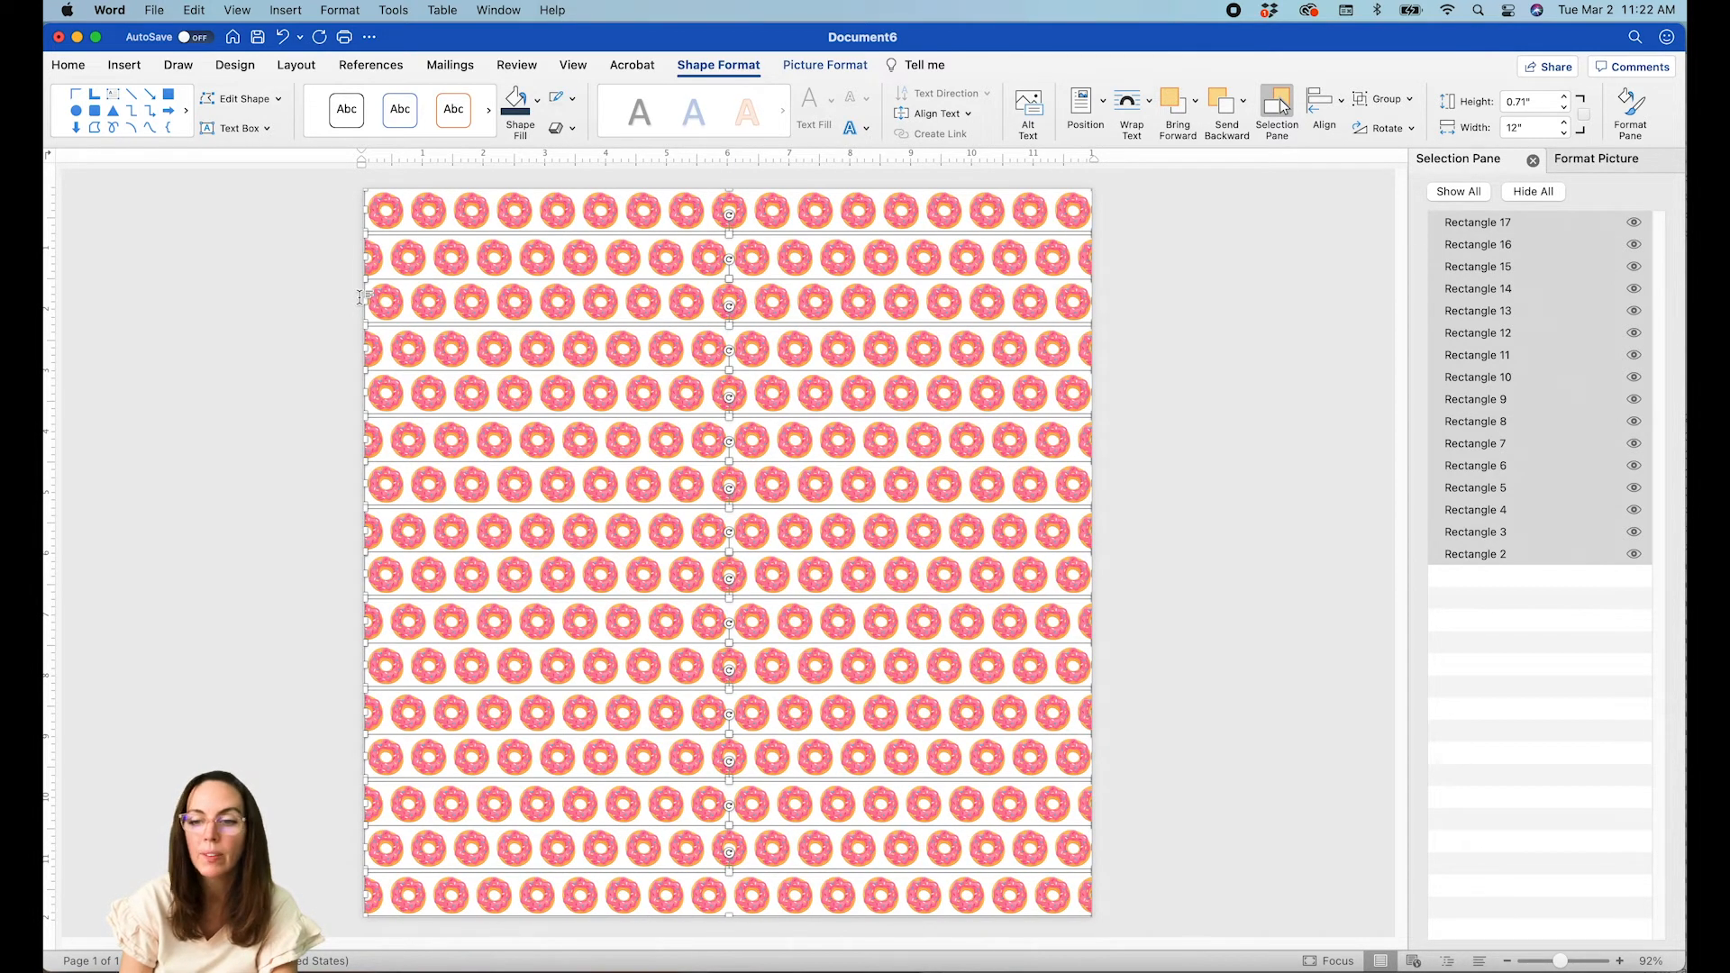
click(1324, 104)
click(1360, 181)
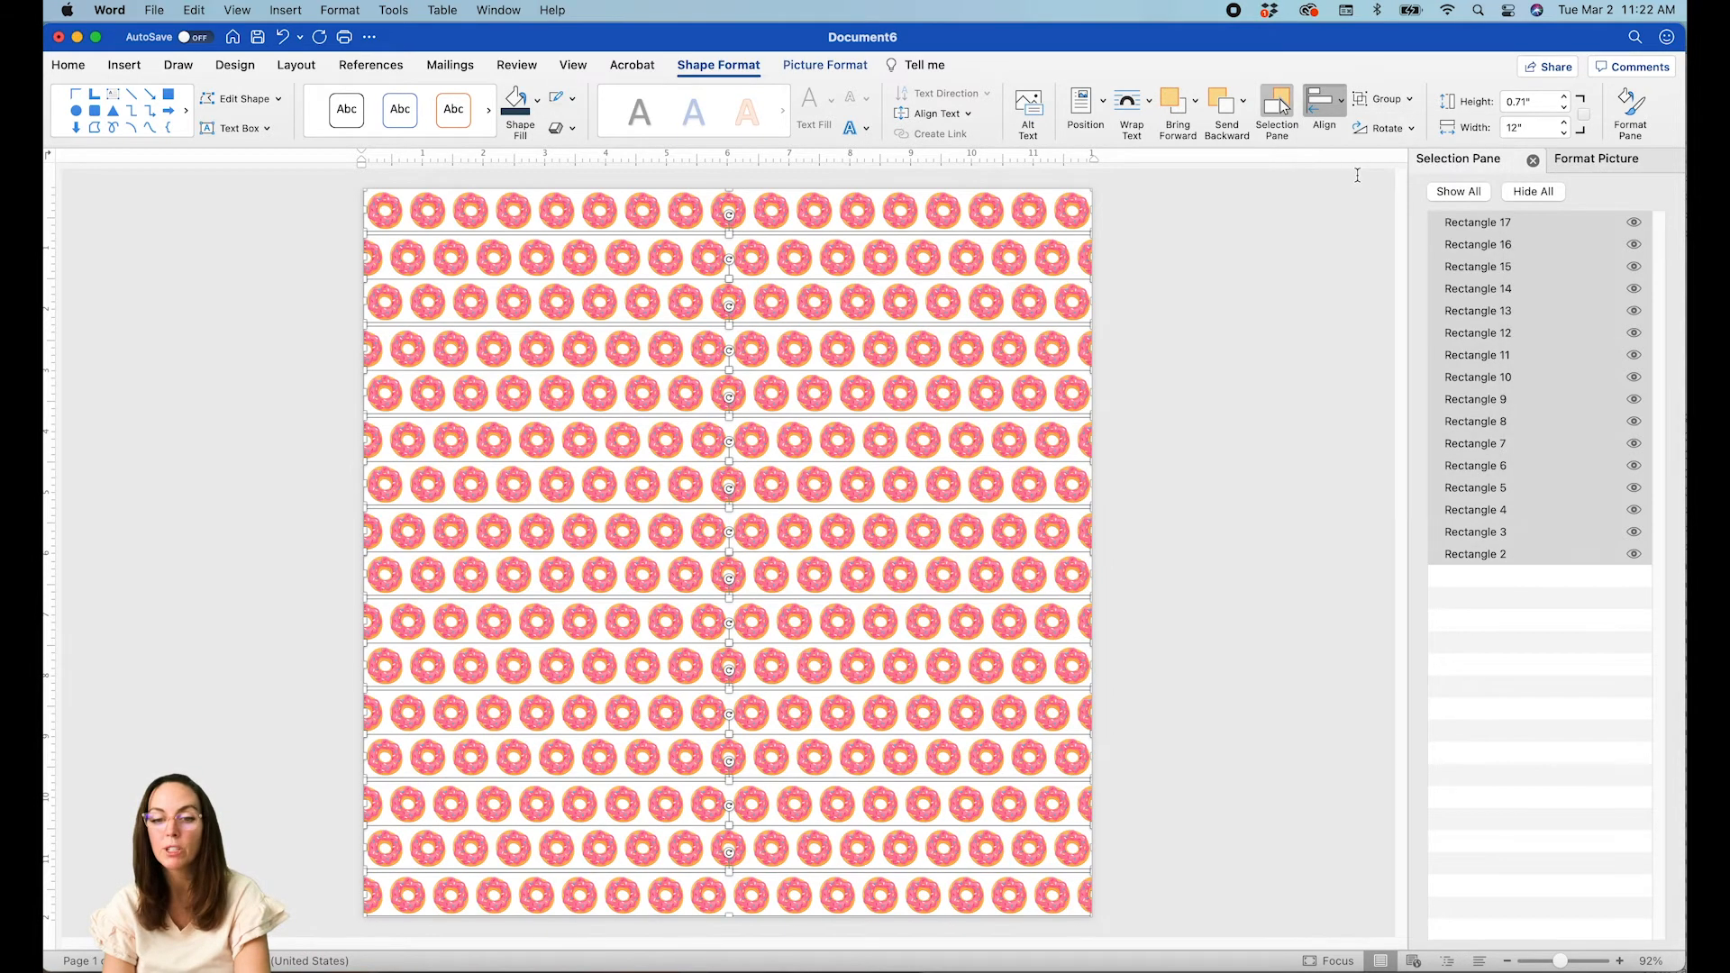
click(1322, 104)
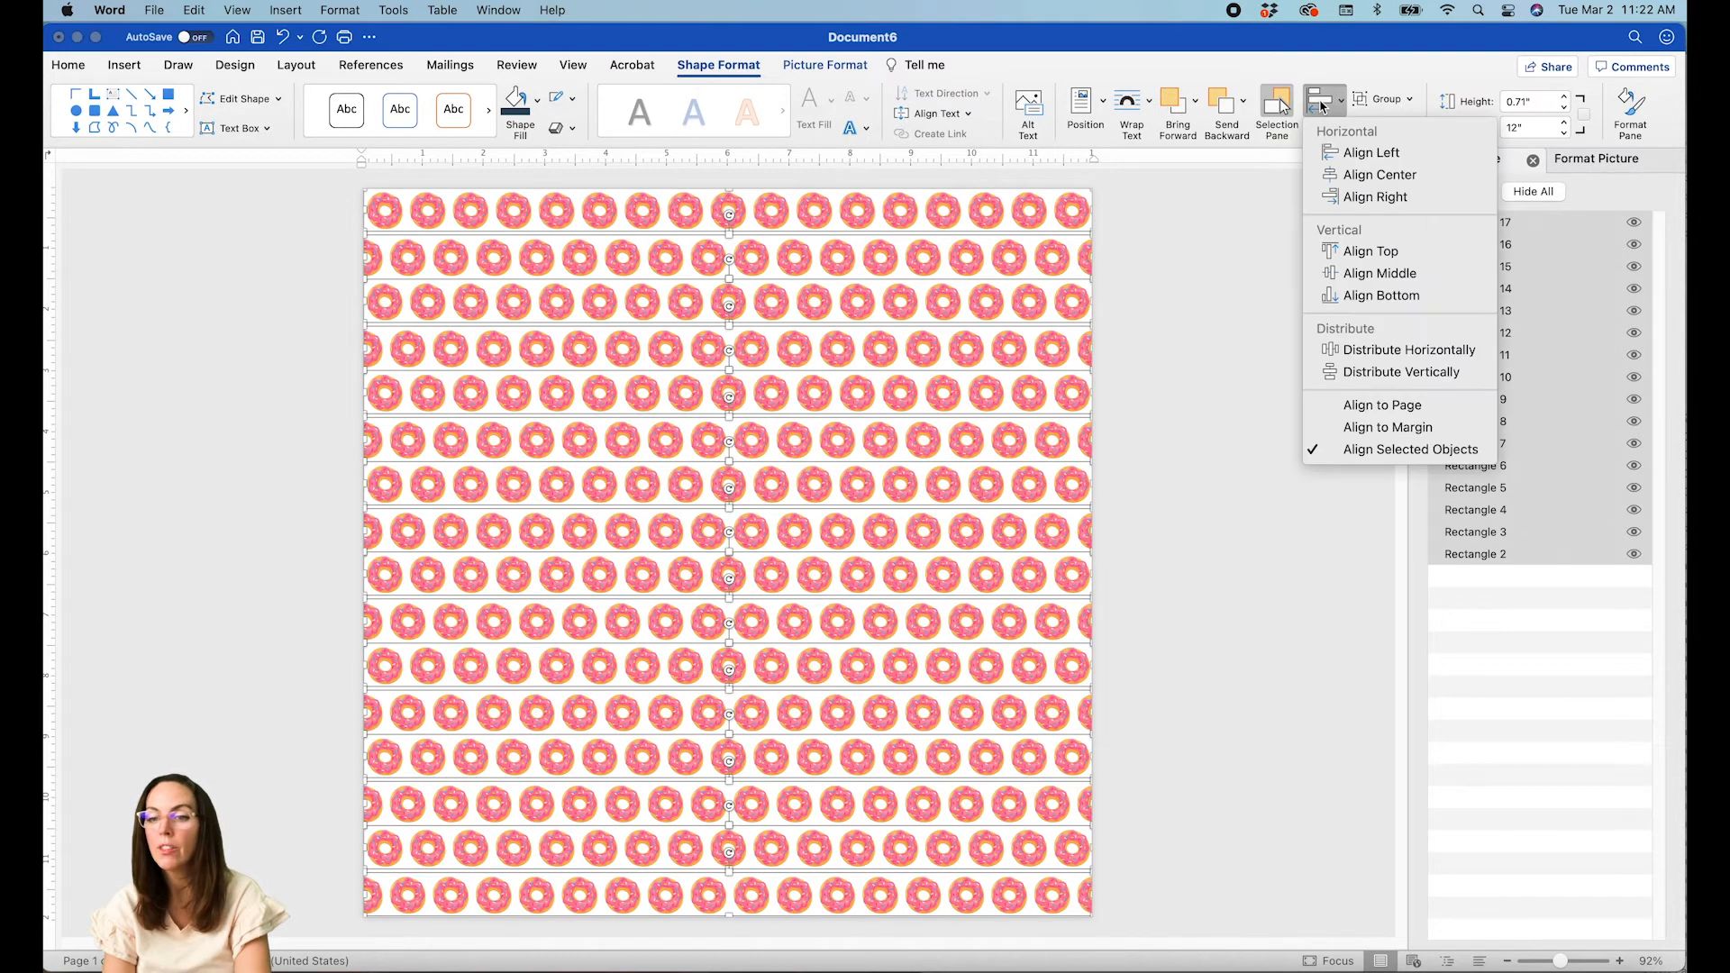
click(1356, 379)
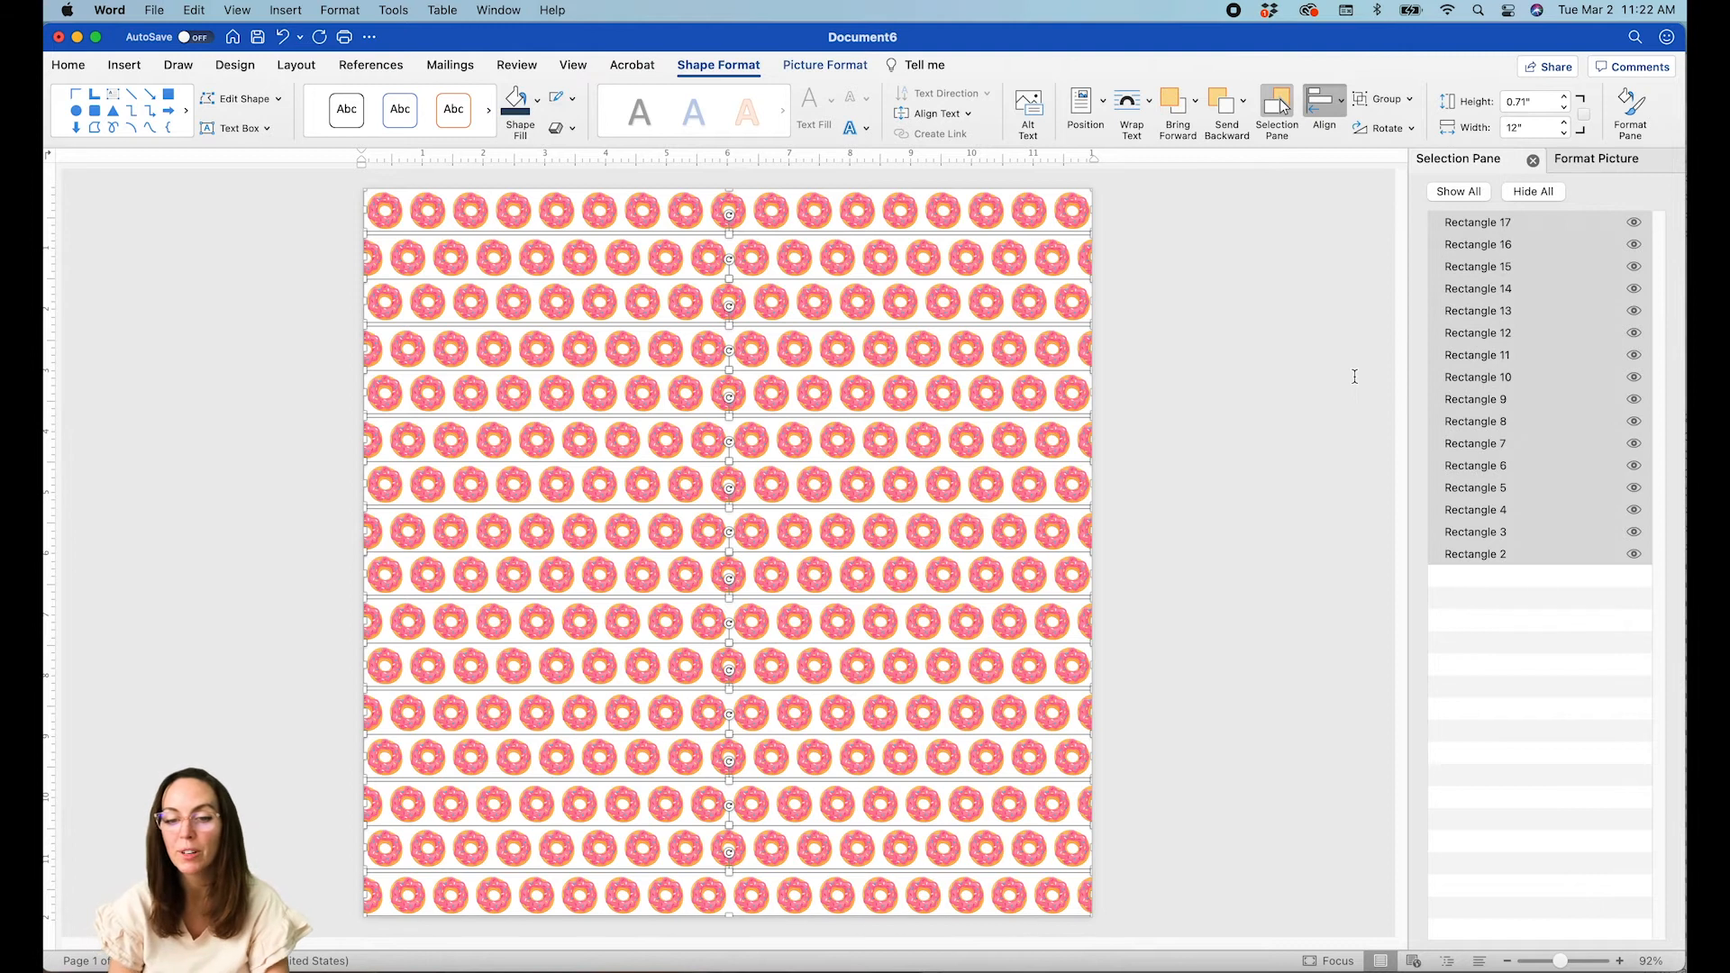
click(1196, 378)
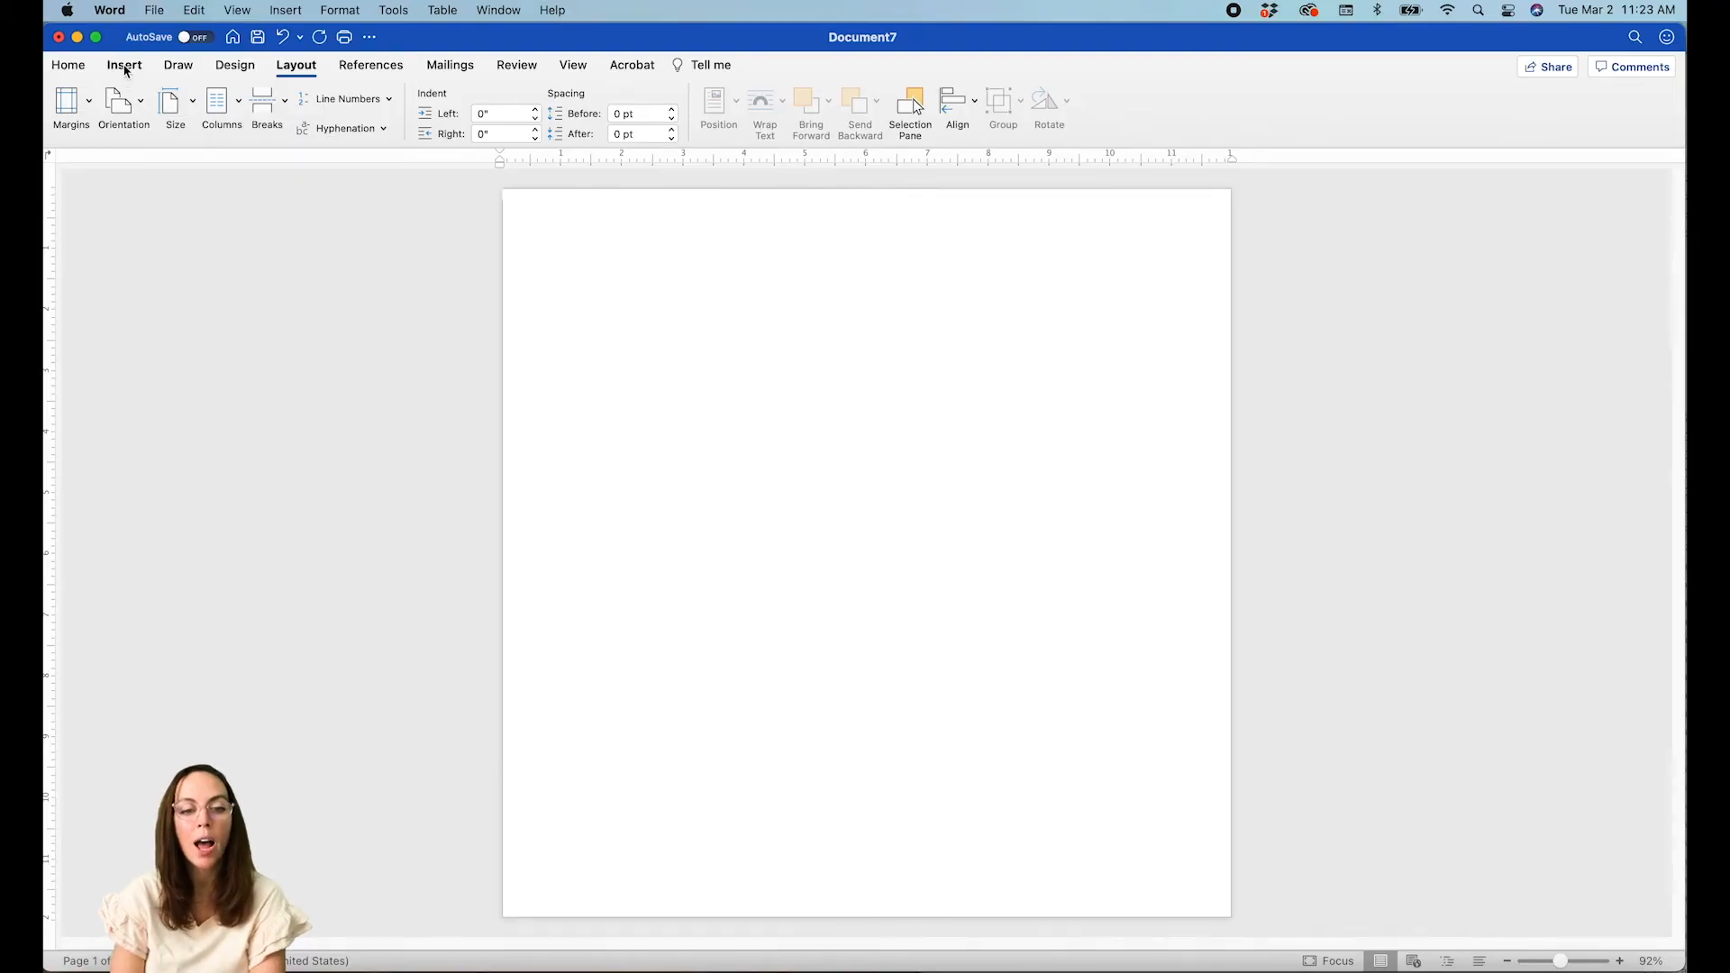
Insert the stock photo of the toddler with soap bubbles into the blank 12-inch document and select it.
click(126, 72)
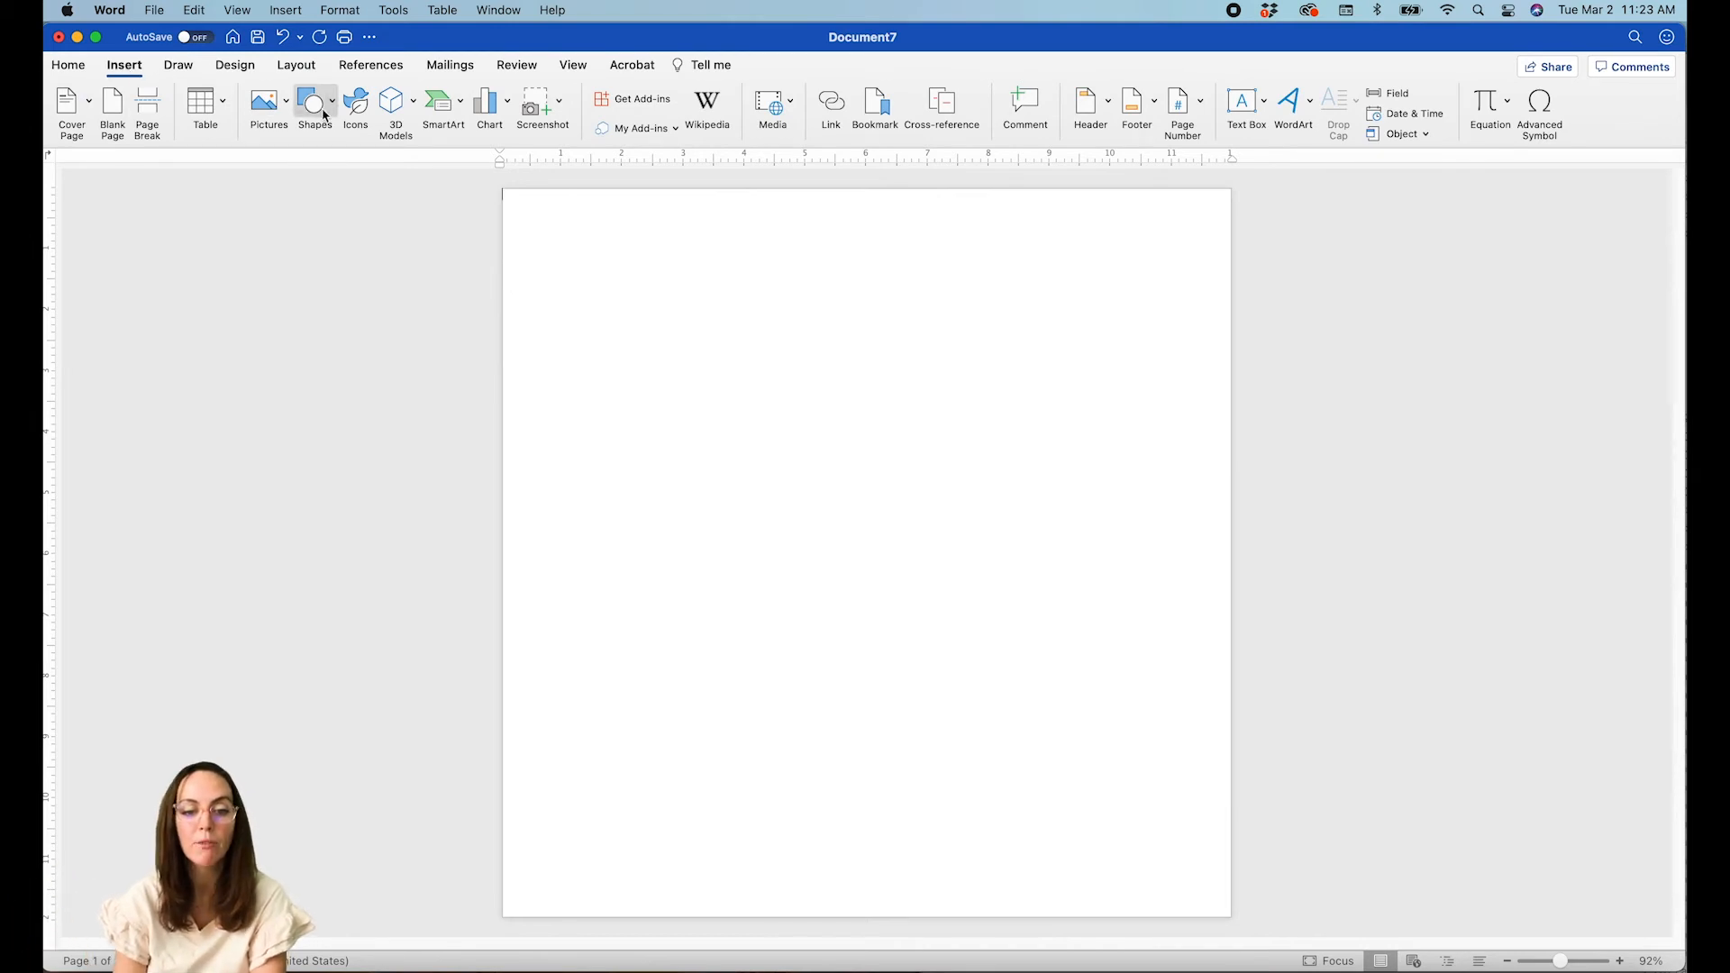
click(267, 103)
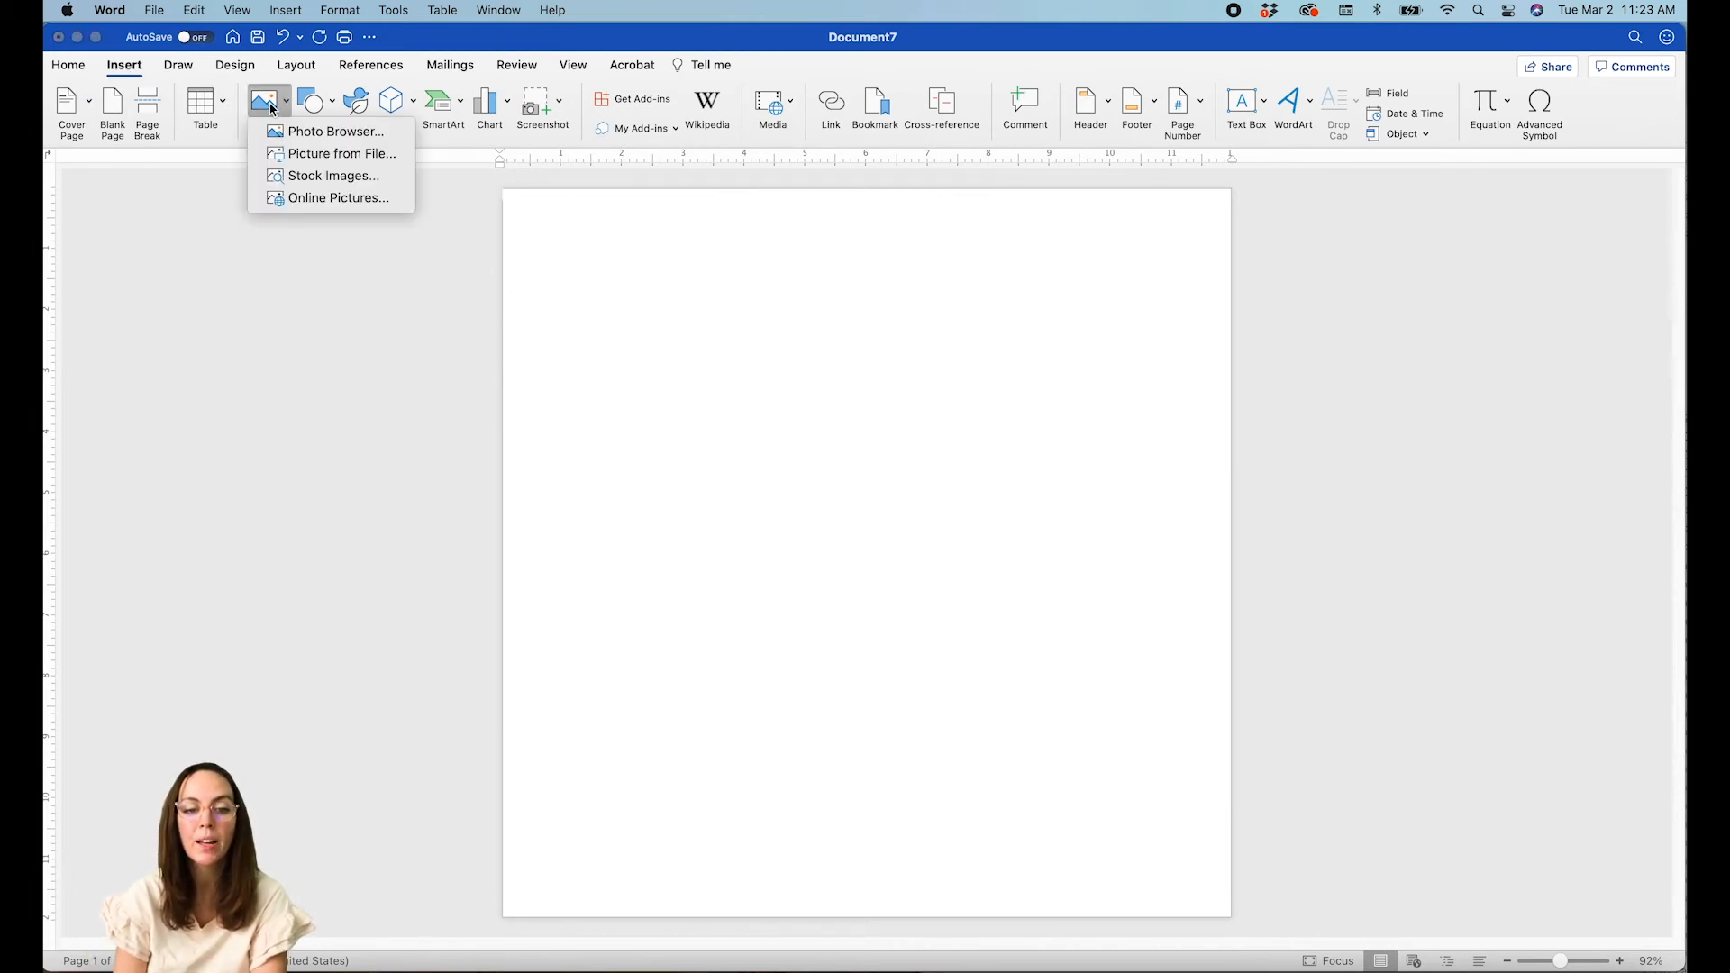
click(332, 176)
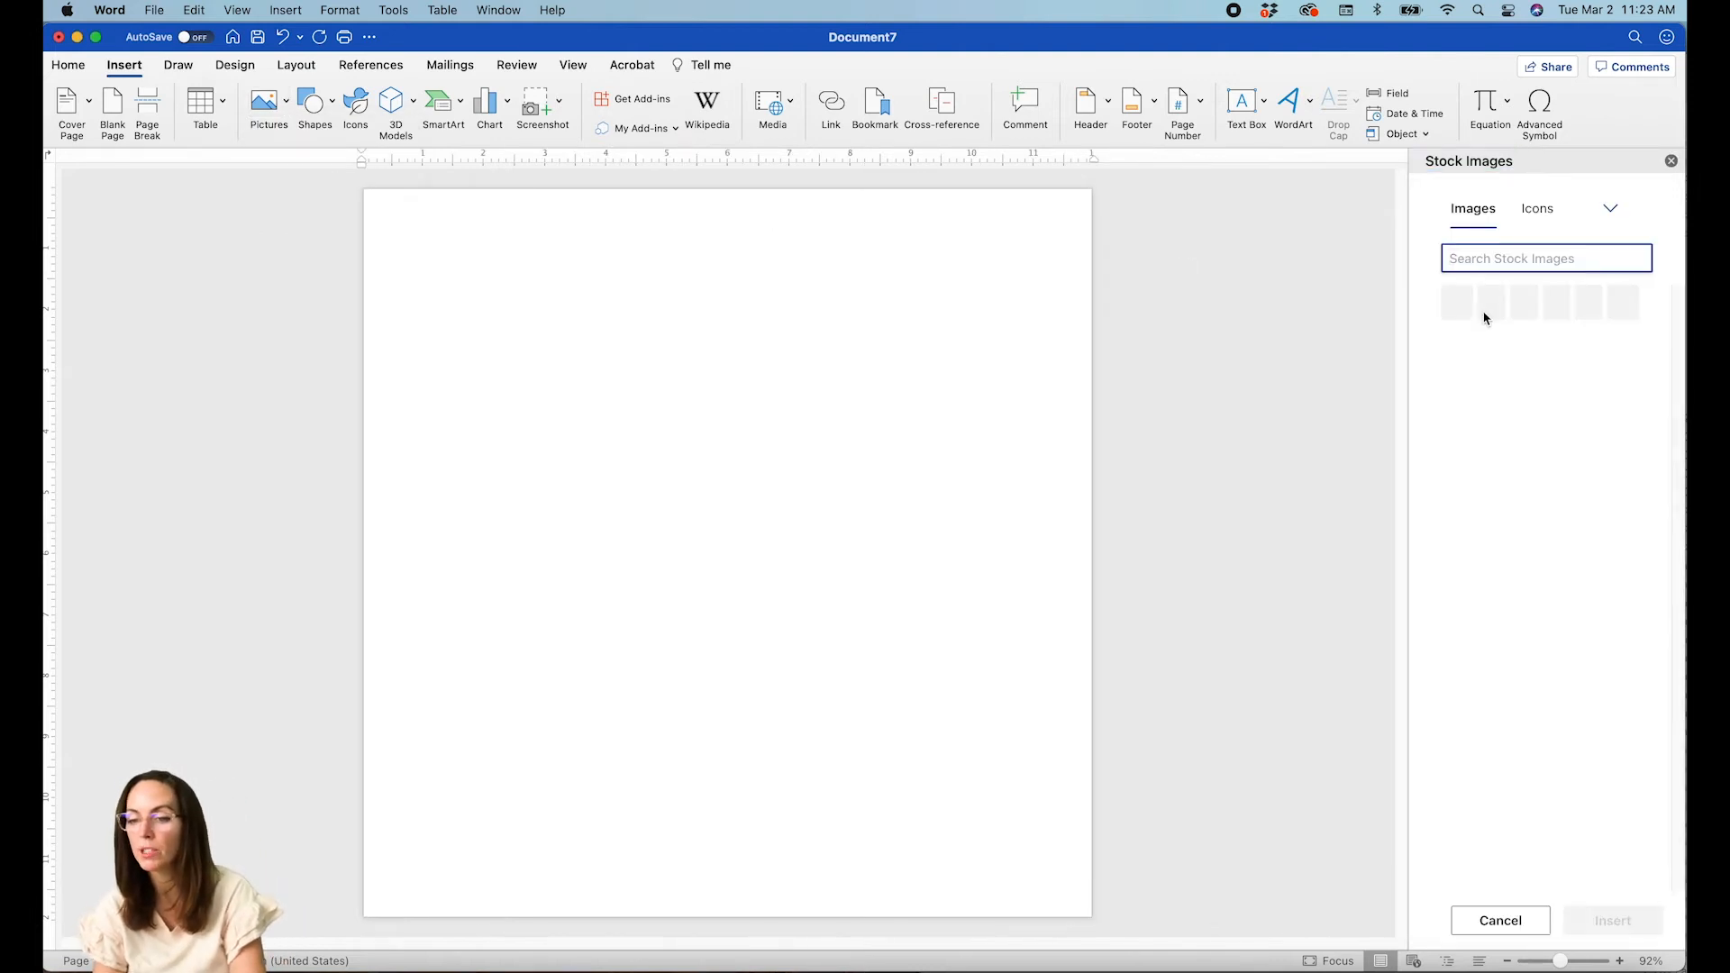
drag(1662, 322, 1615, 807)
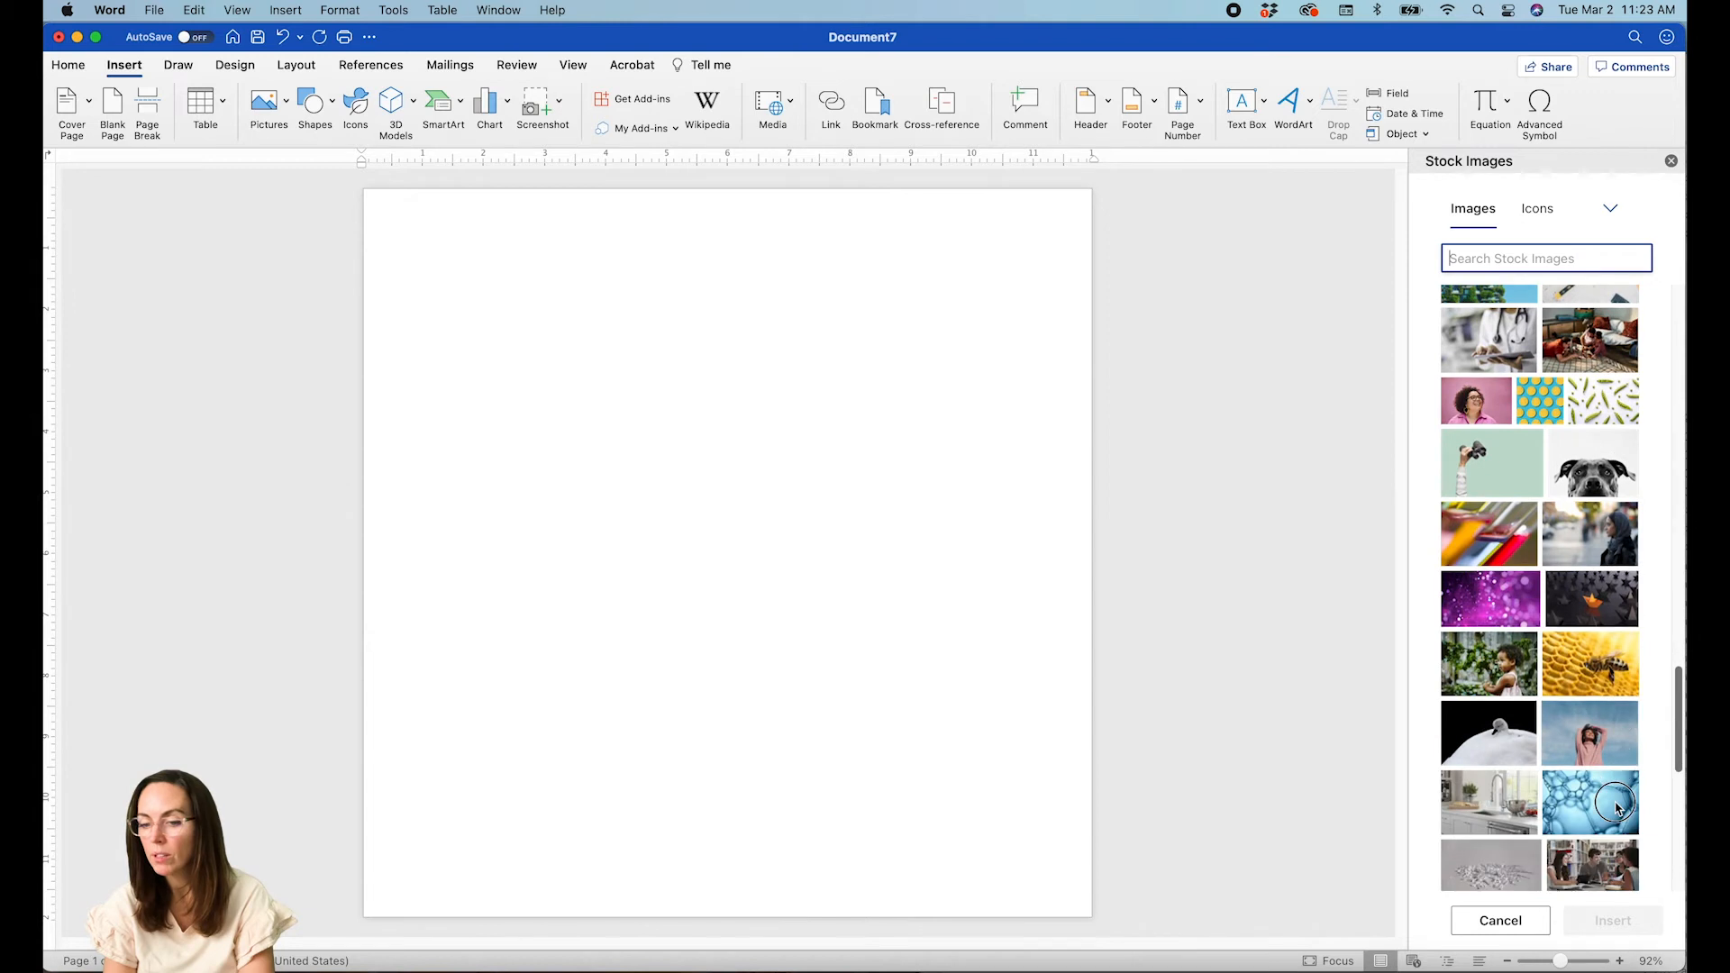
click(1511, 674)
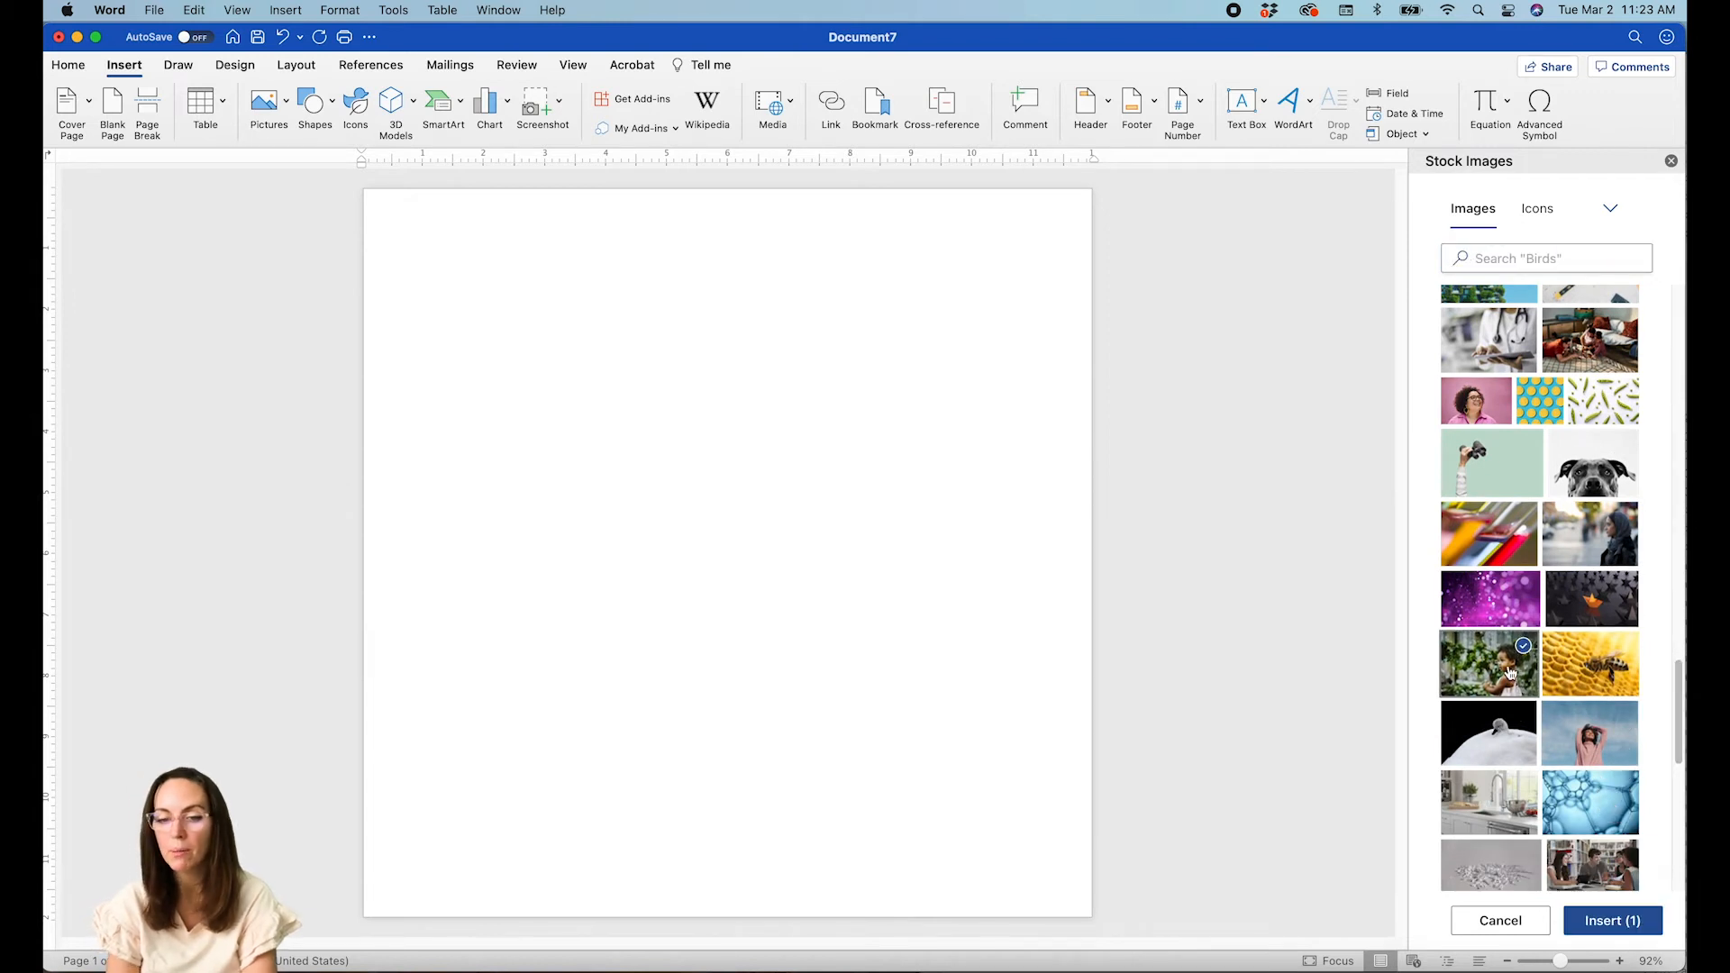
click(1609, 923)
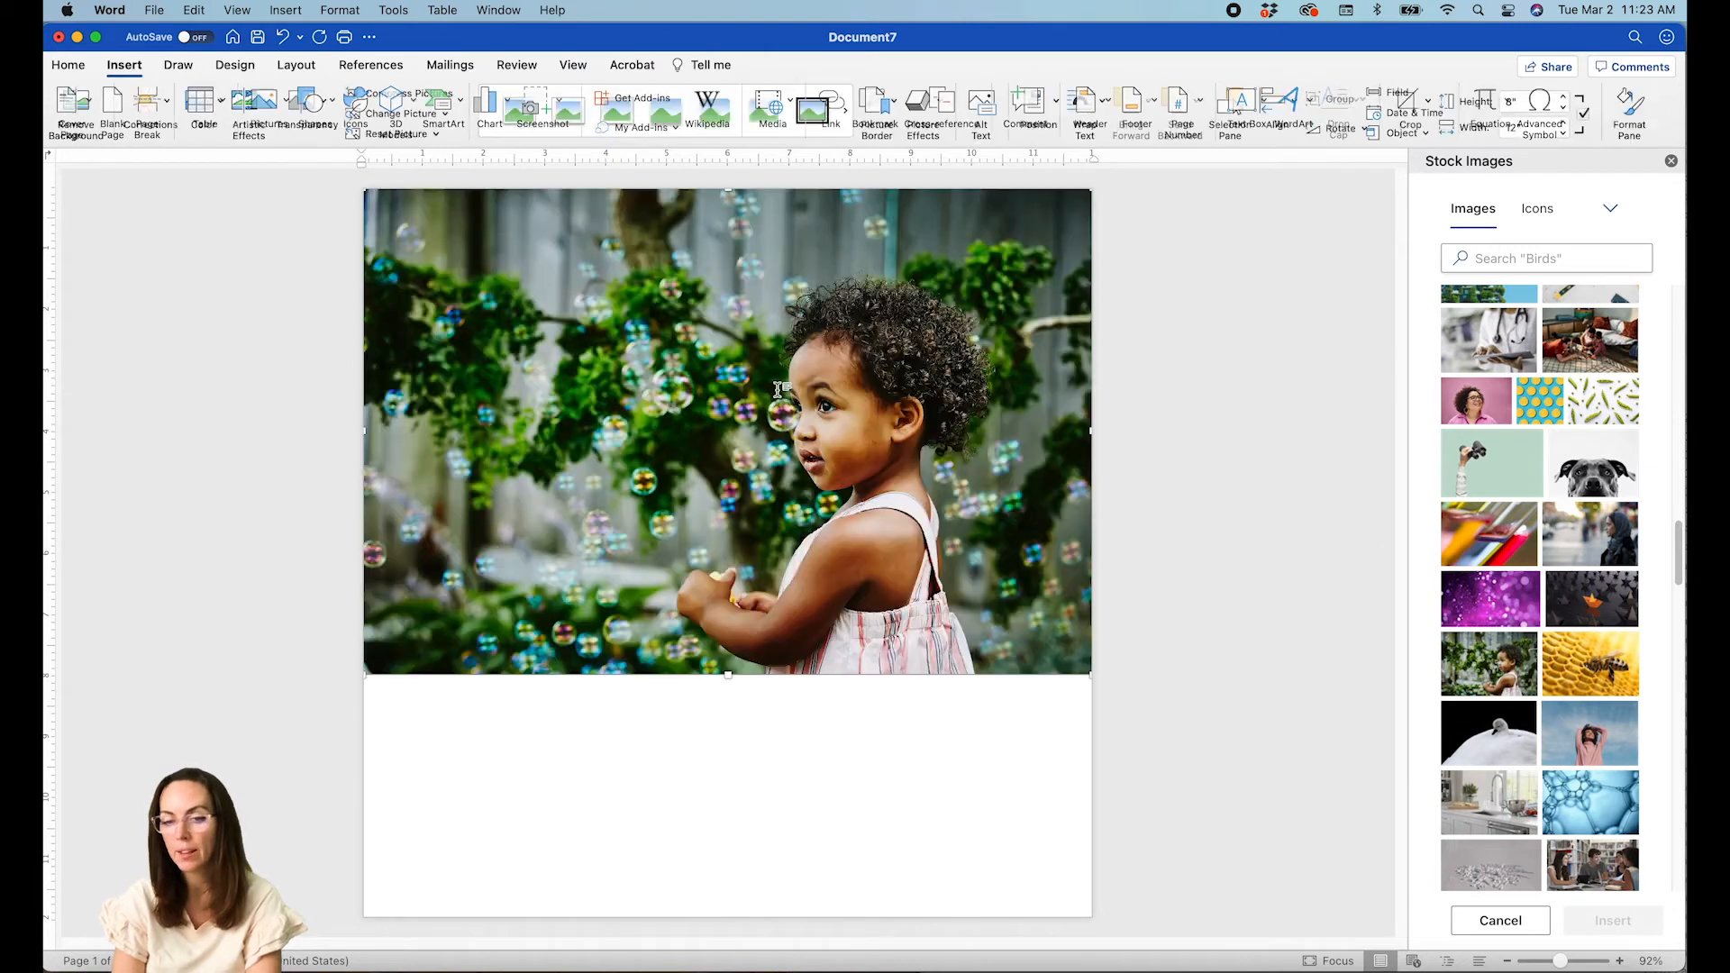
click(600, 309)
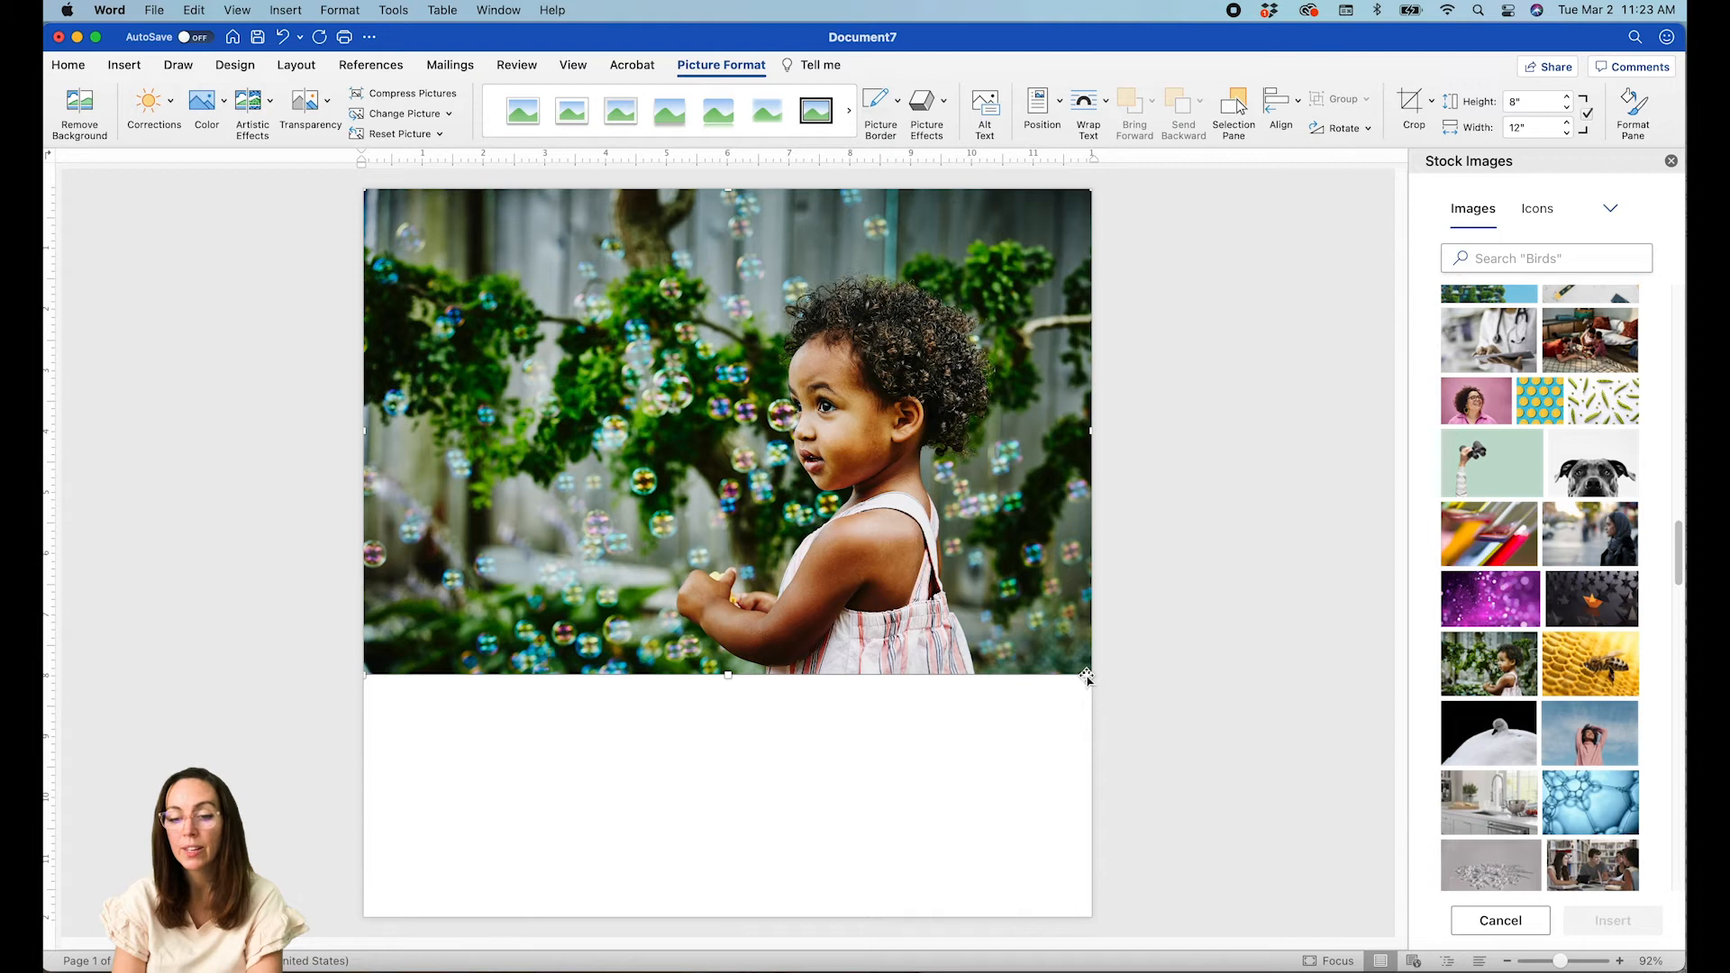
Change the photo's text wrapping so it floats, shrink it to about 5.1 by 7.65 inches, and position it in the page's upper-left area.
mouse_move(1089, 677)
mouse_down()
mouse_move(1027, 637)
mouse_move(1080, 663)
mouse_up()
click(909, 478)
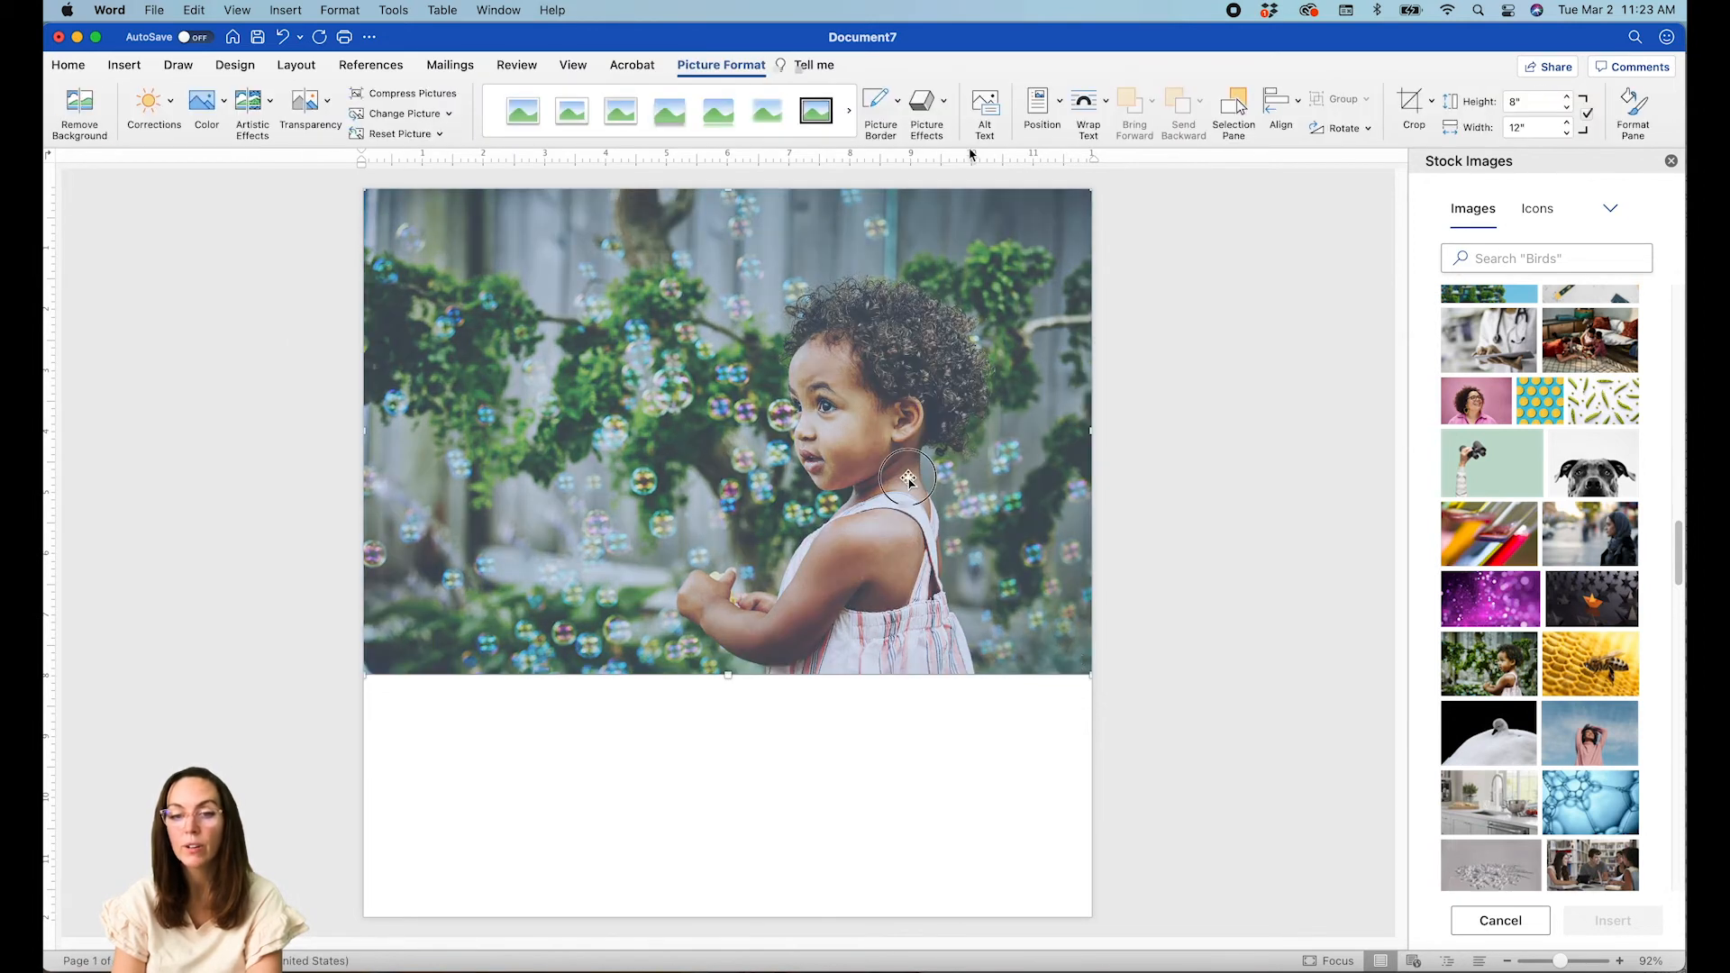
click(1093, 108)
click(1131, 280)
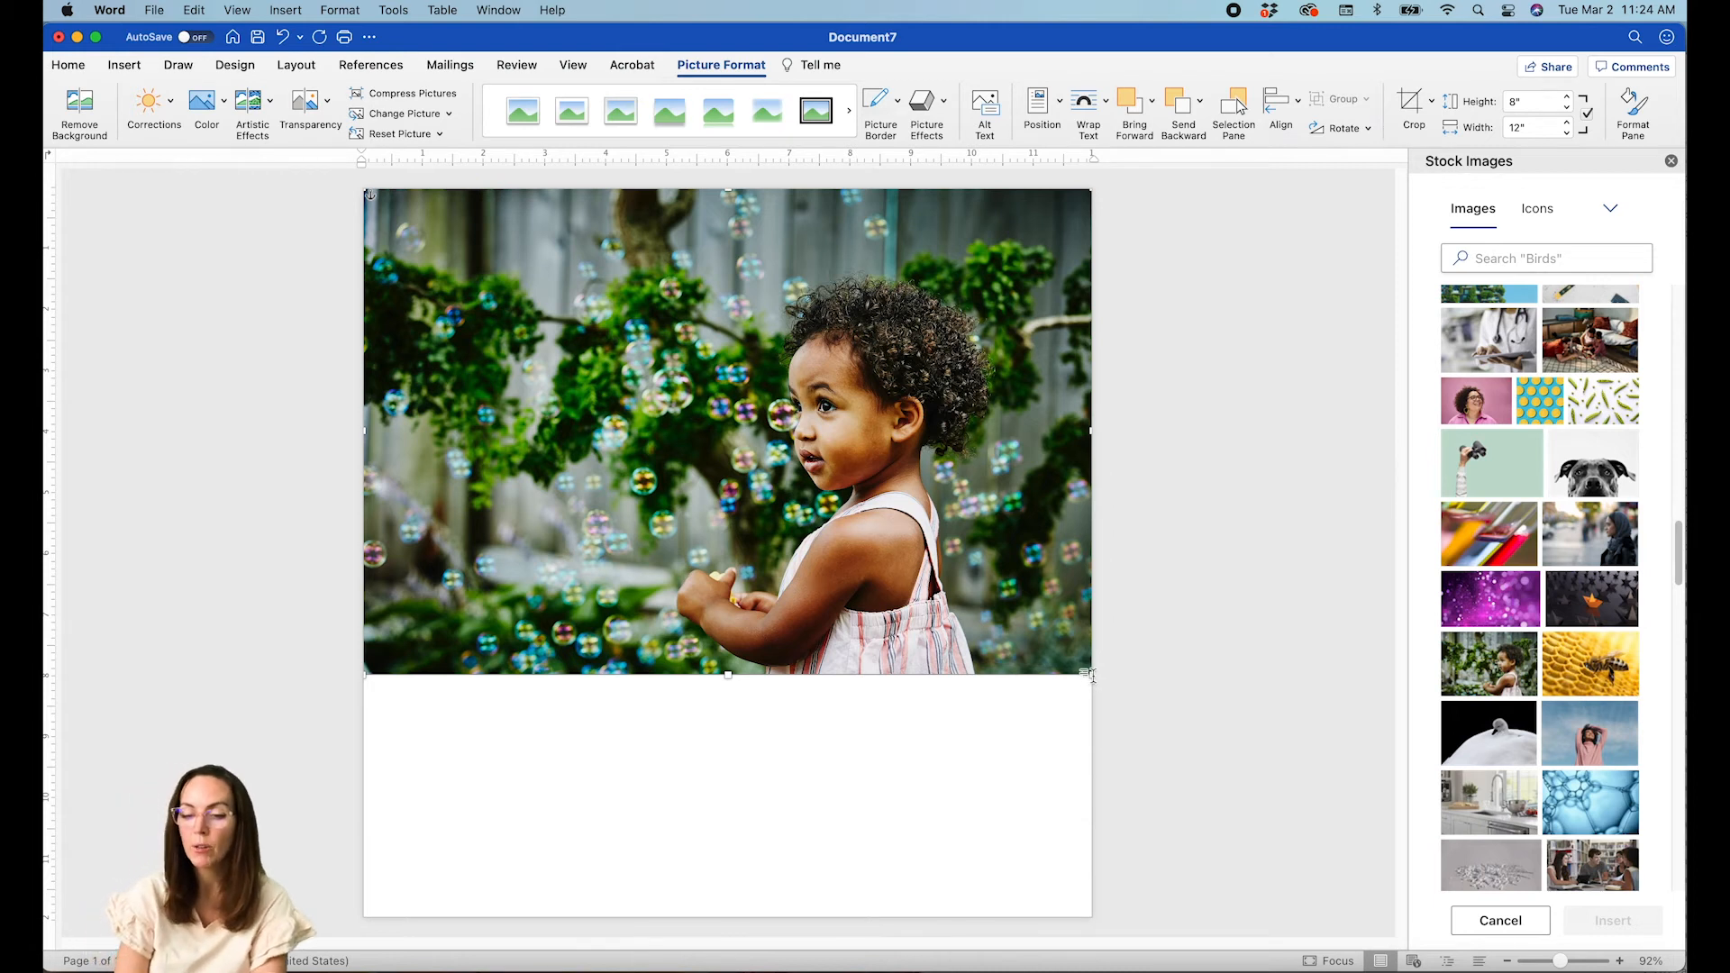
drag(1089, 675, 827, 491)
drag(628, 265, 668, 308)
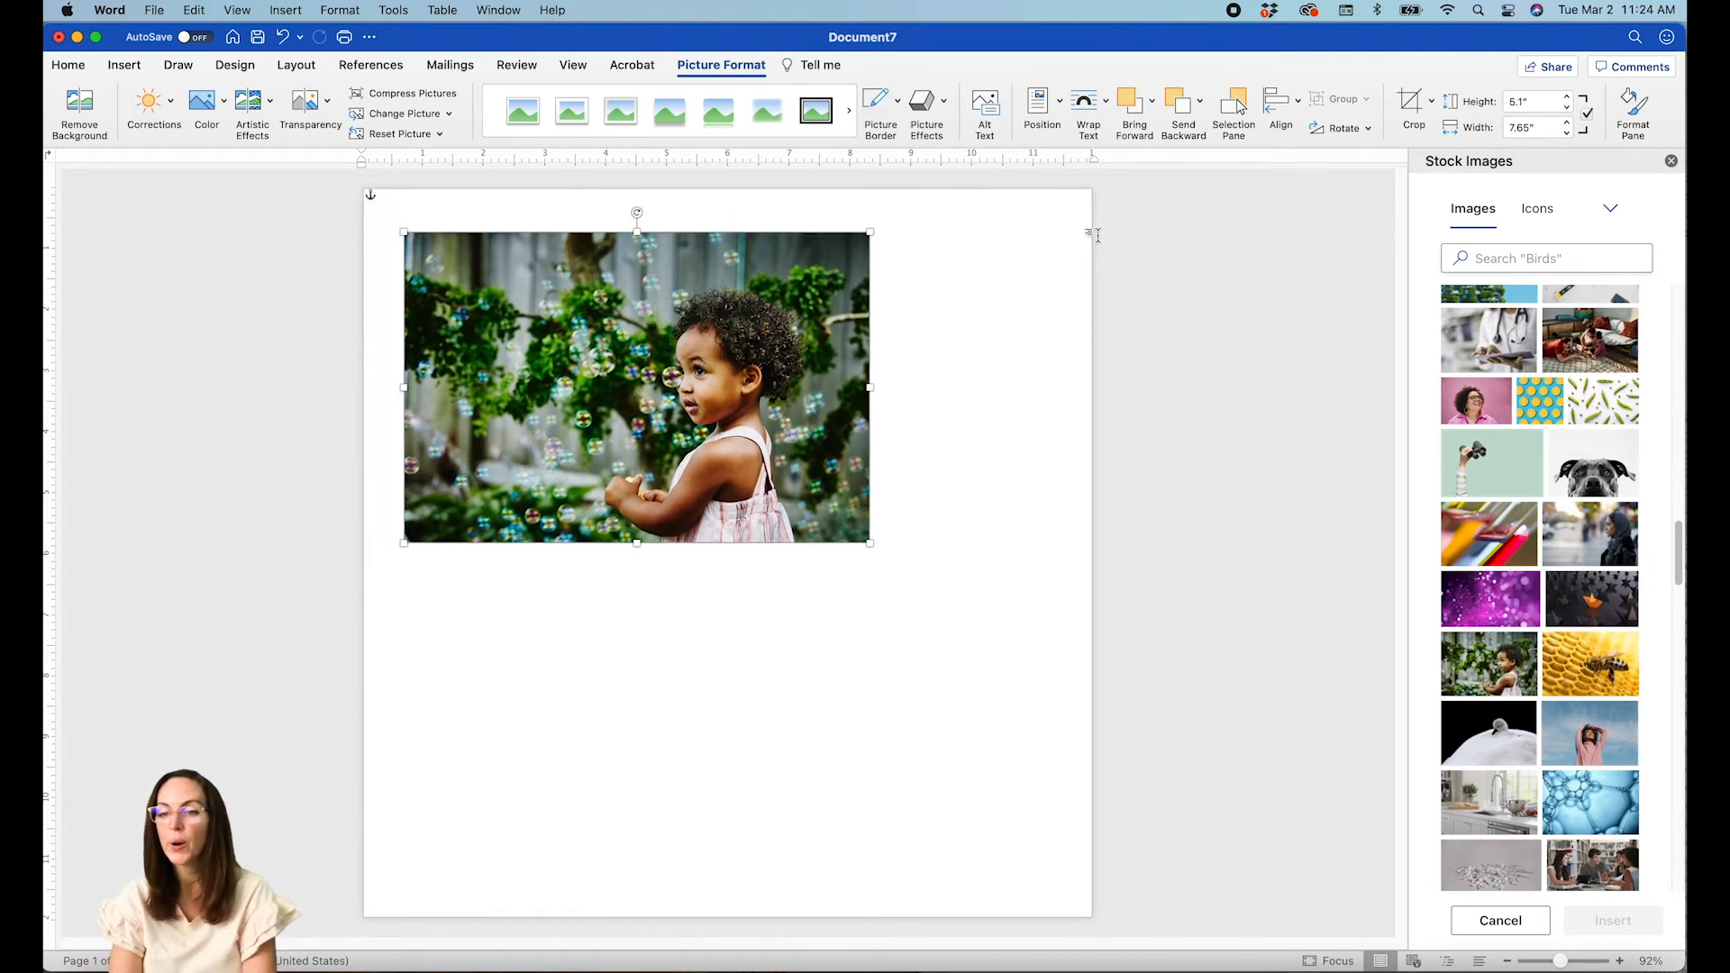
Crop the toddler photo to a heart shape.
click(1431, 103)
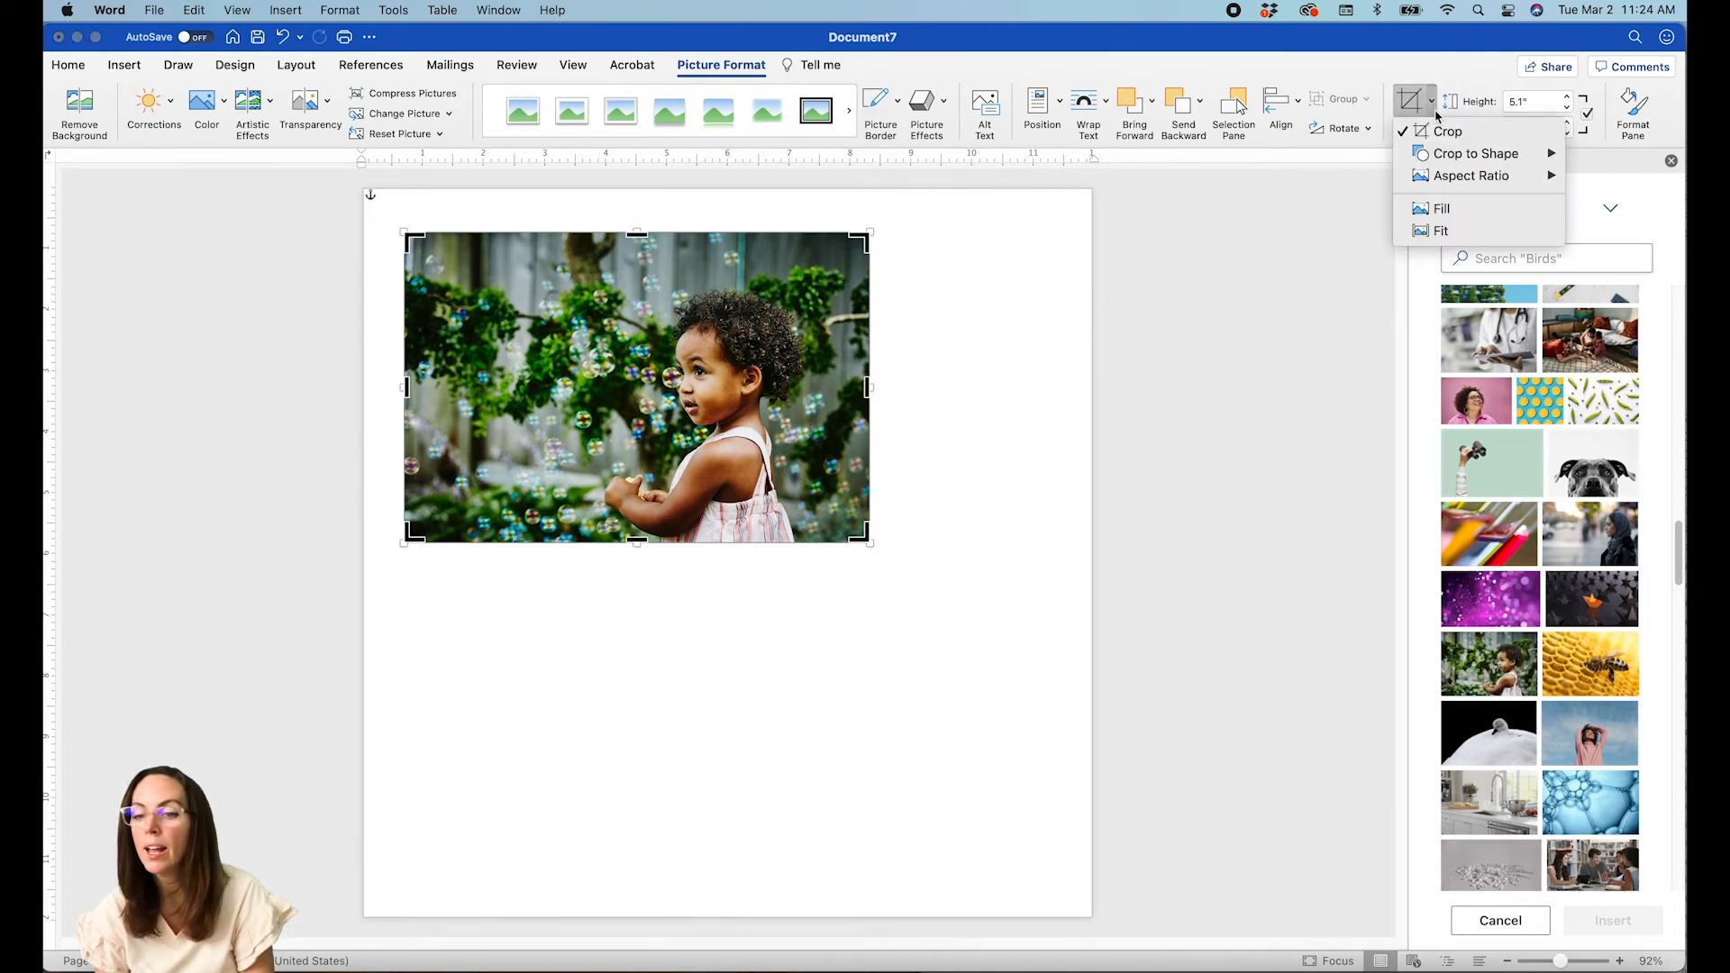
mouse_move(1438, 155)
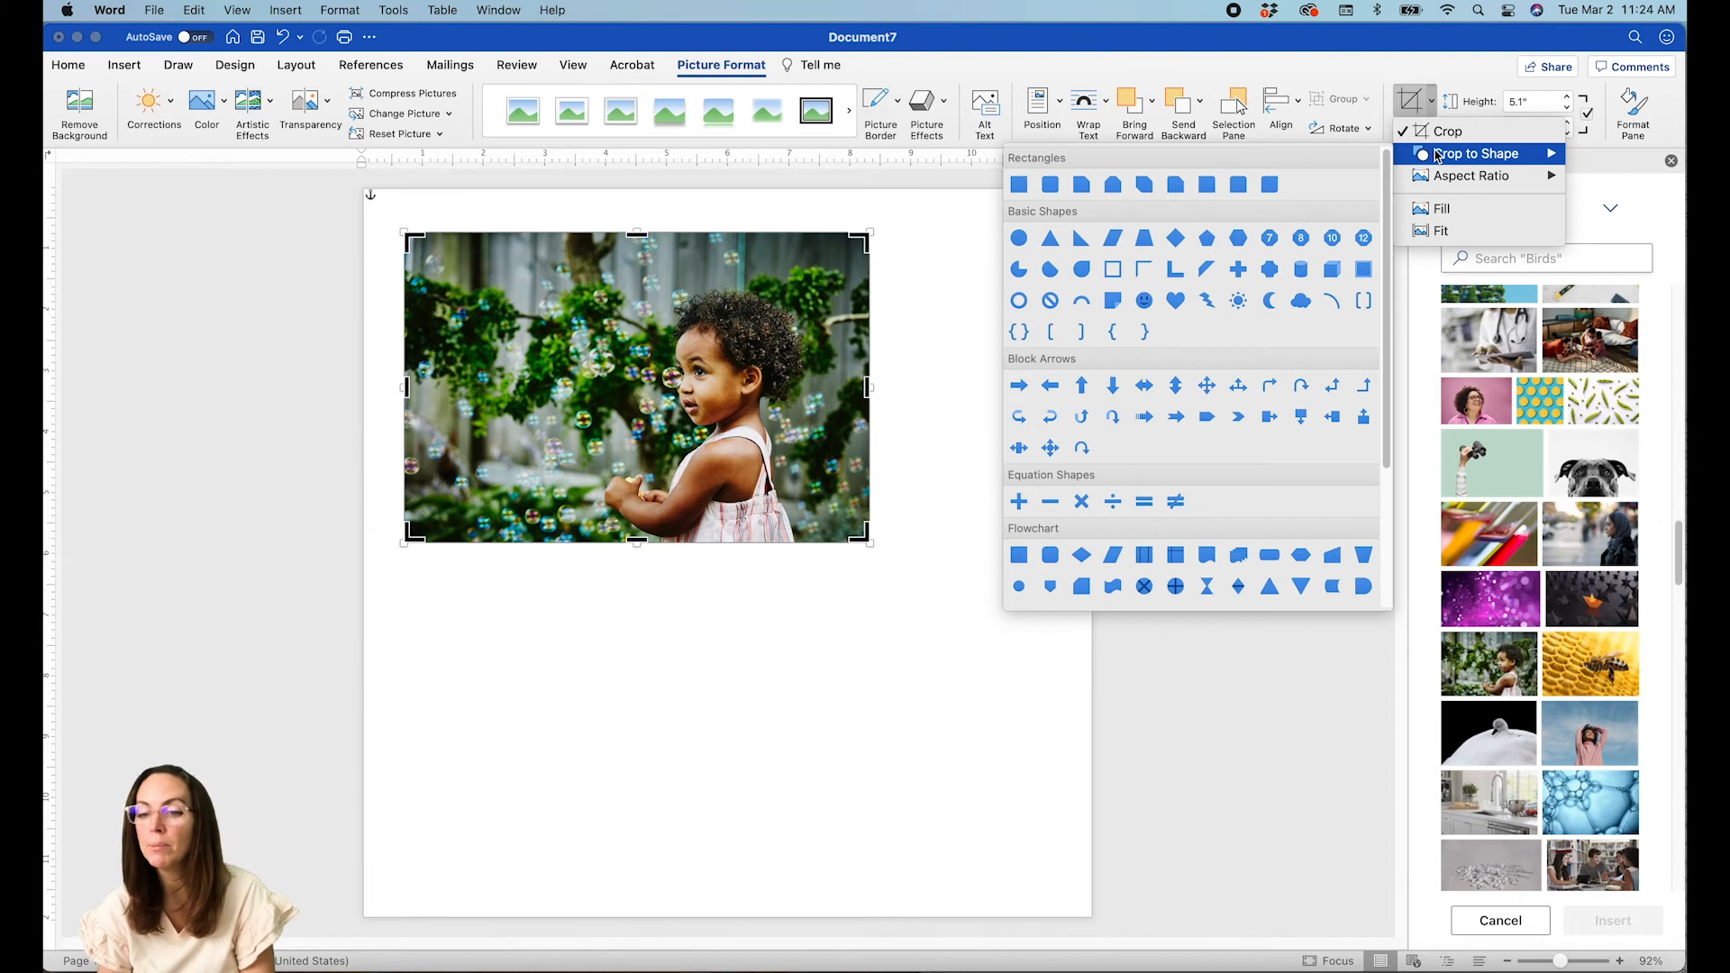
click(1175, 304)
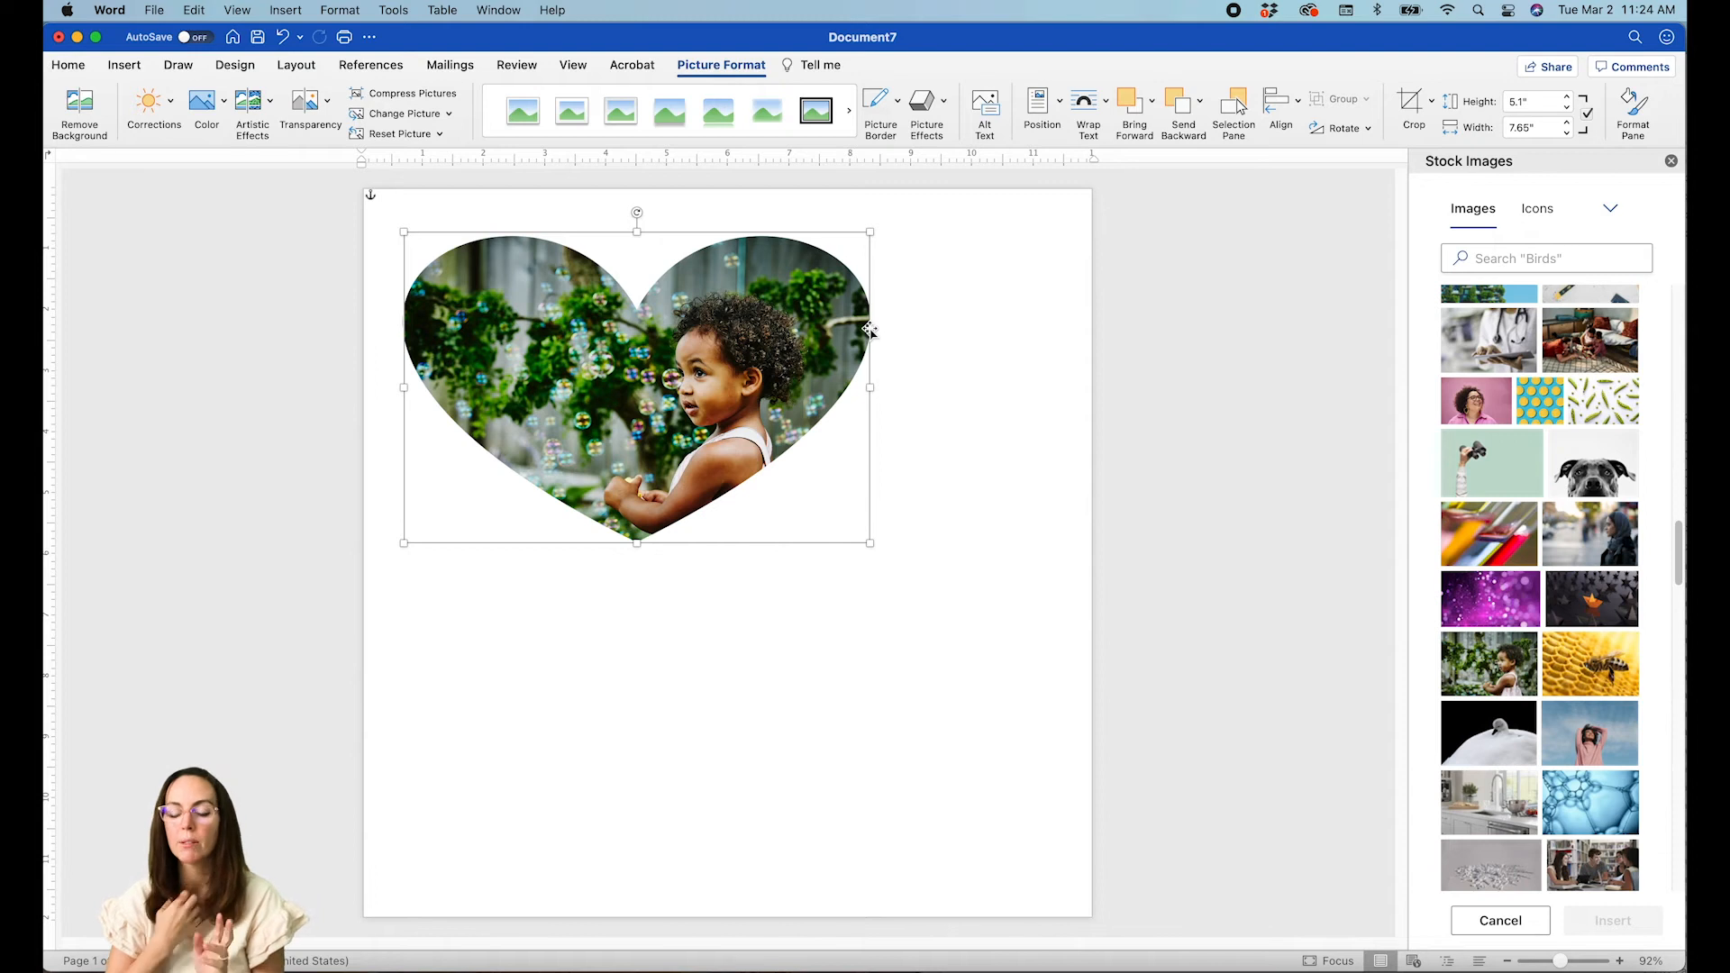
Apply the Fit crop option and crop the heart photo's right edge inward to a width of about 6.11 inches.
click(1433, 107)
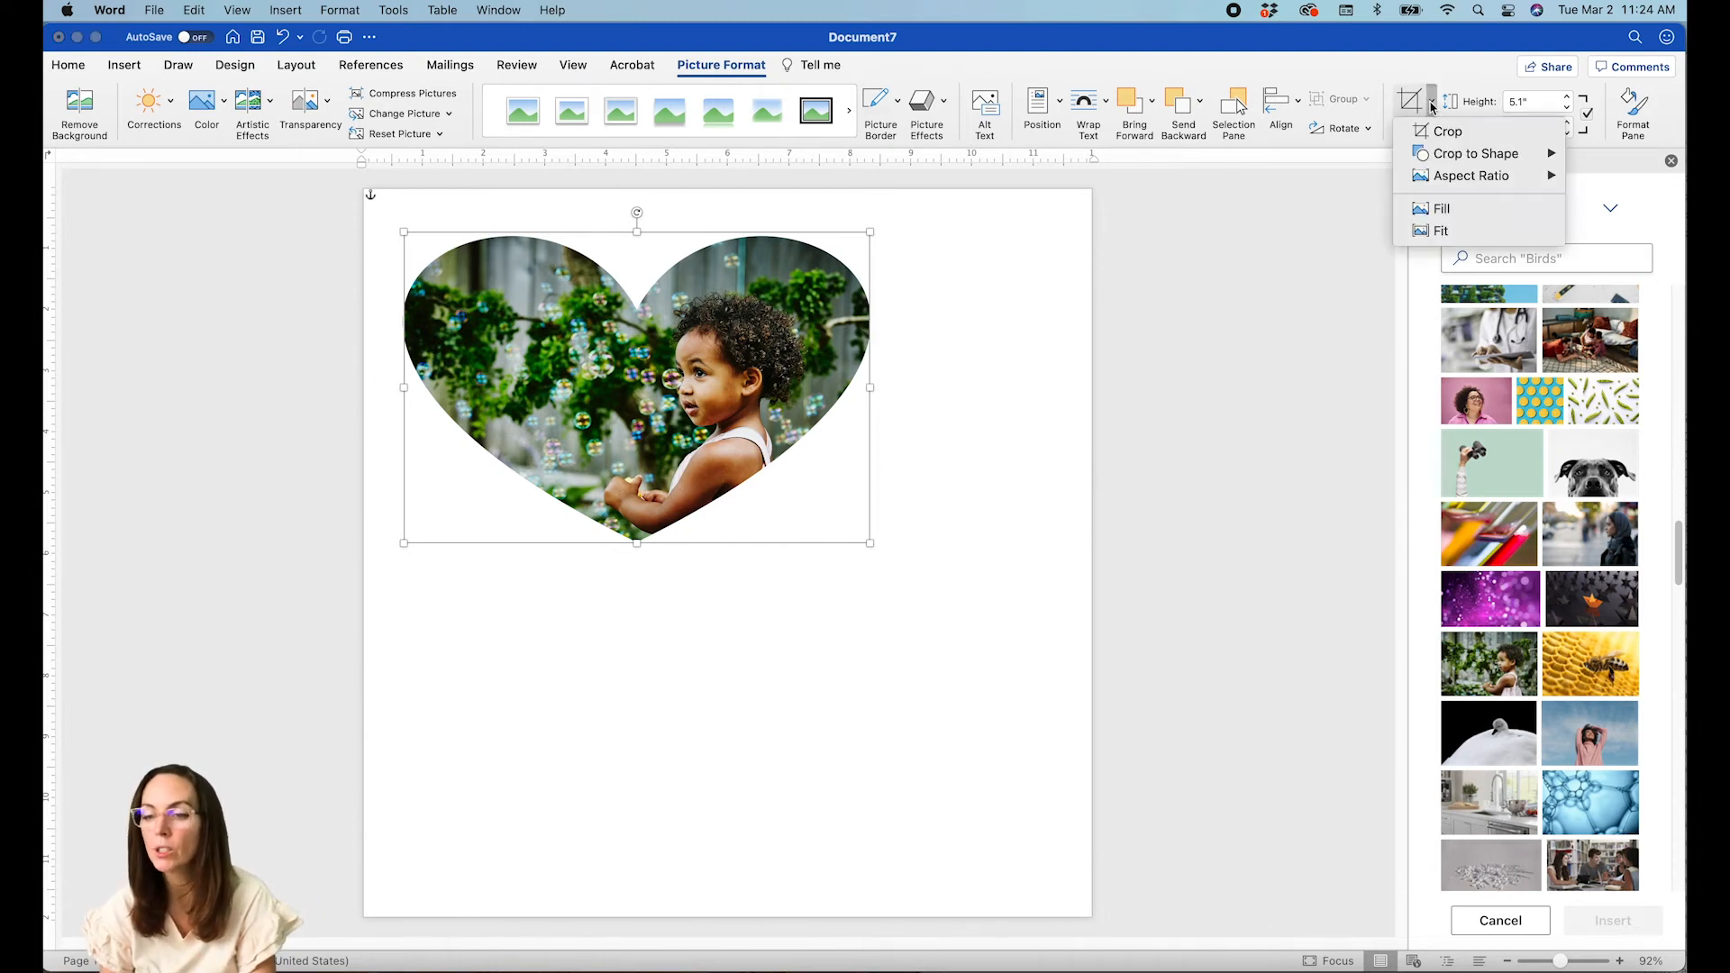
click(1431, 231)
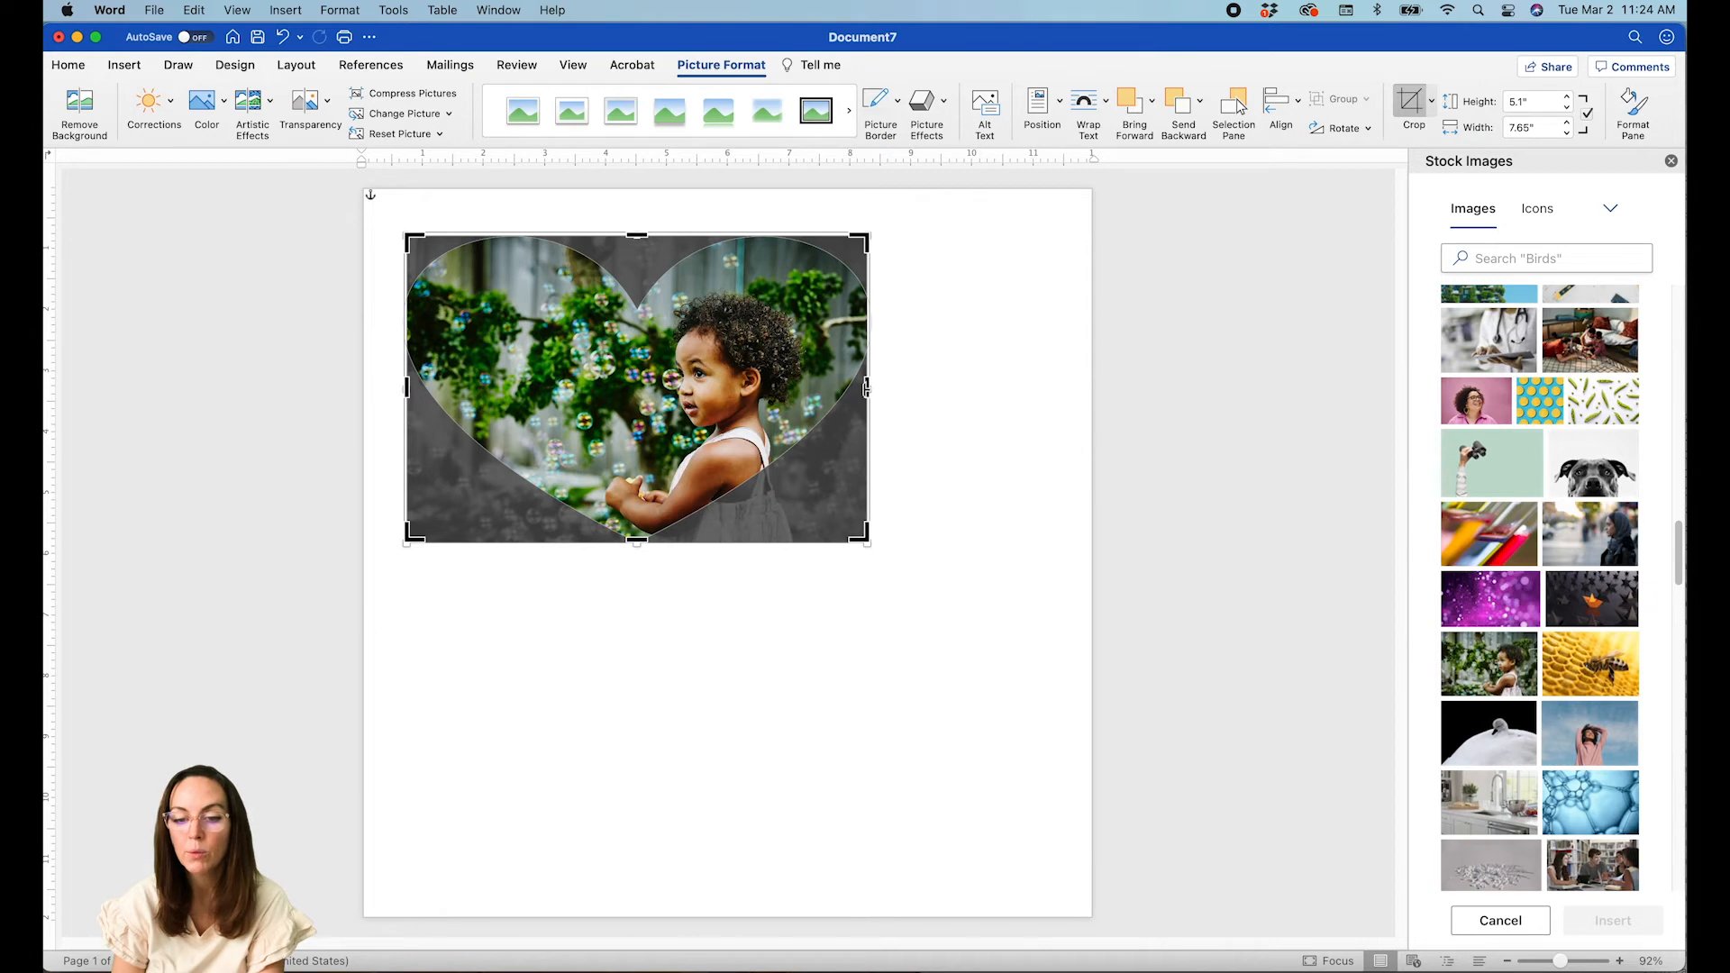
drag(867, 388, 776, 402)
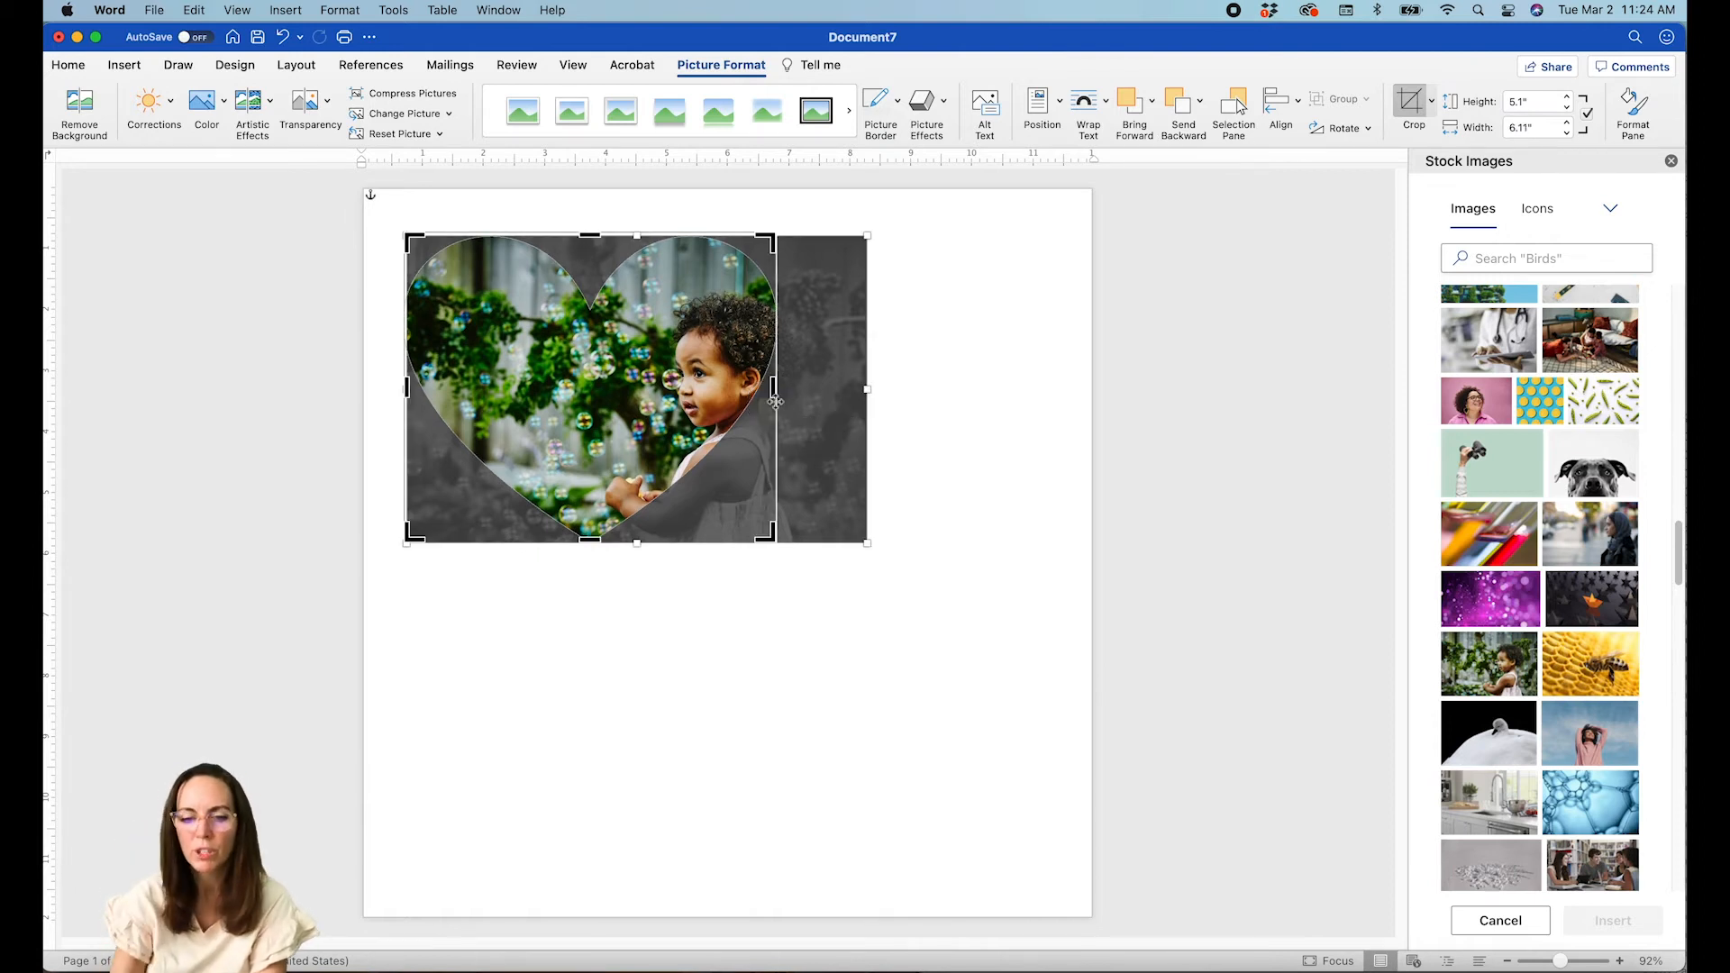
mouse_move(867, 389)
mouse_down()
mouse_move(829, 388)
mouse_move(845, 390)
mouse_up()
key(super+z)
drag(867, 546, 863, 532)
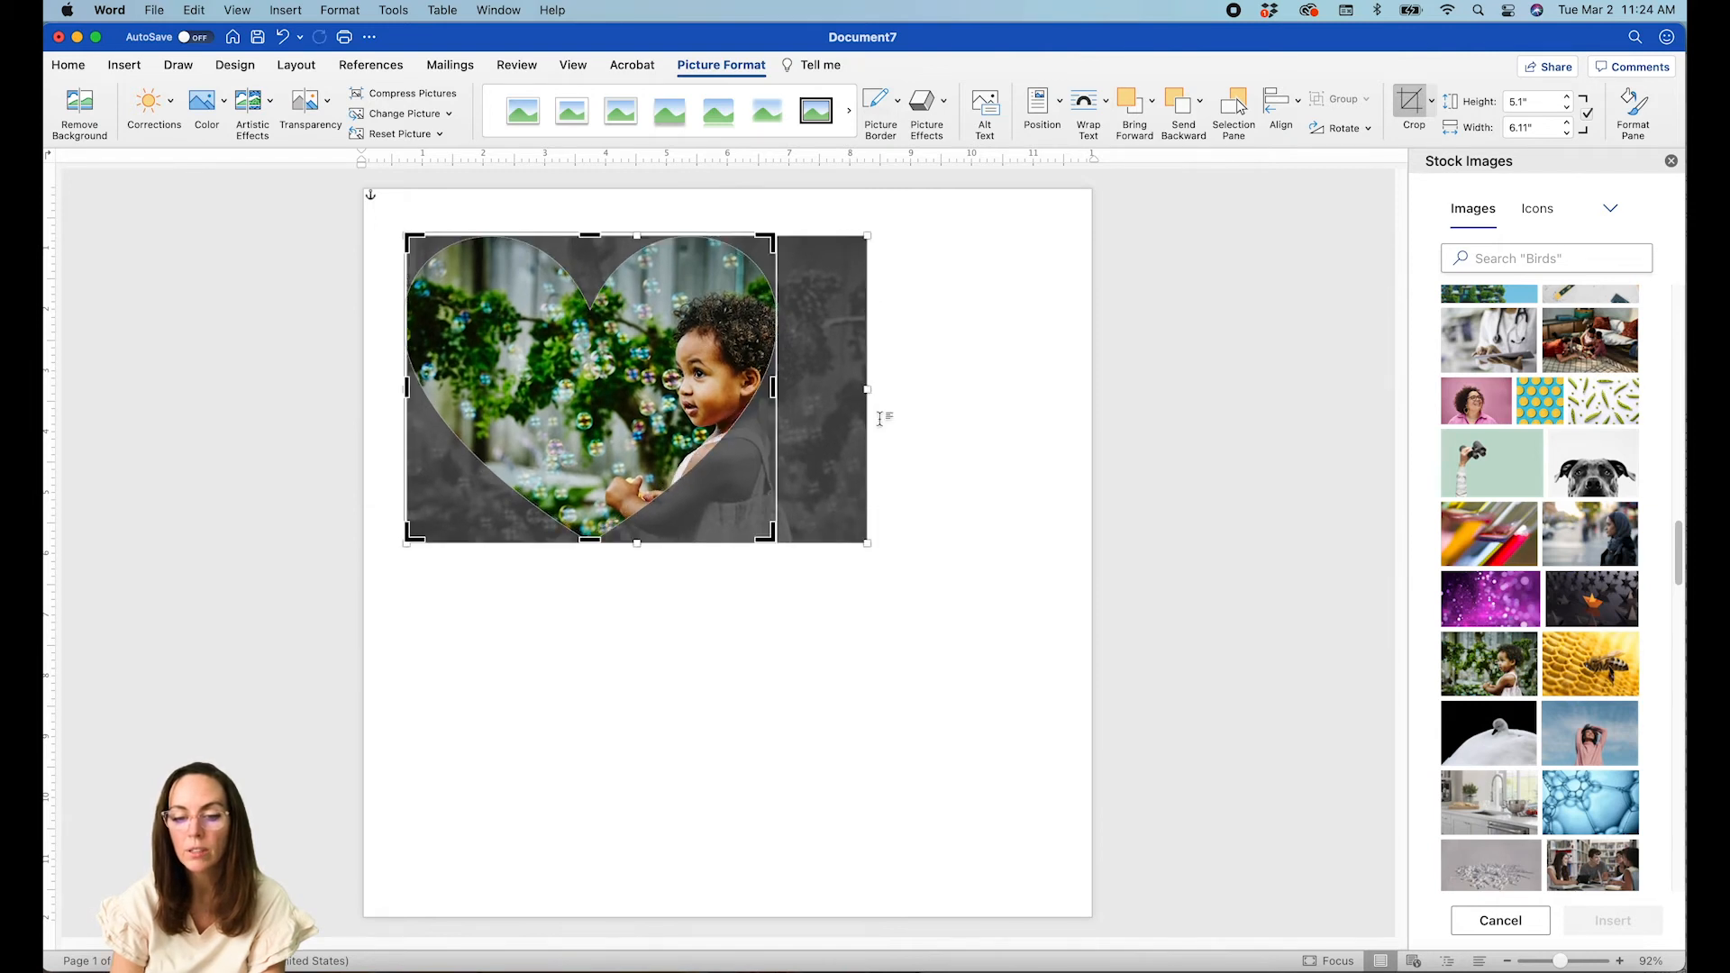
click(915, 363)
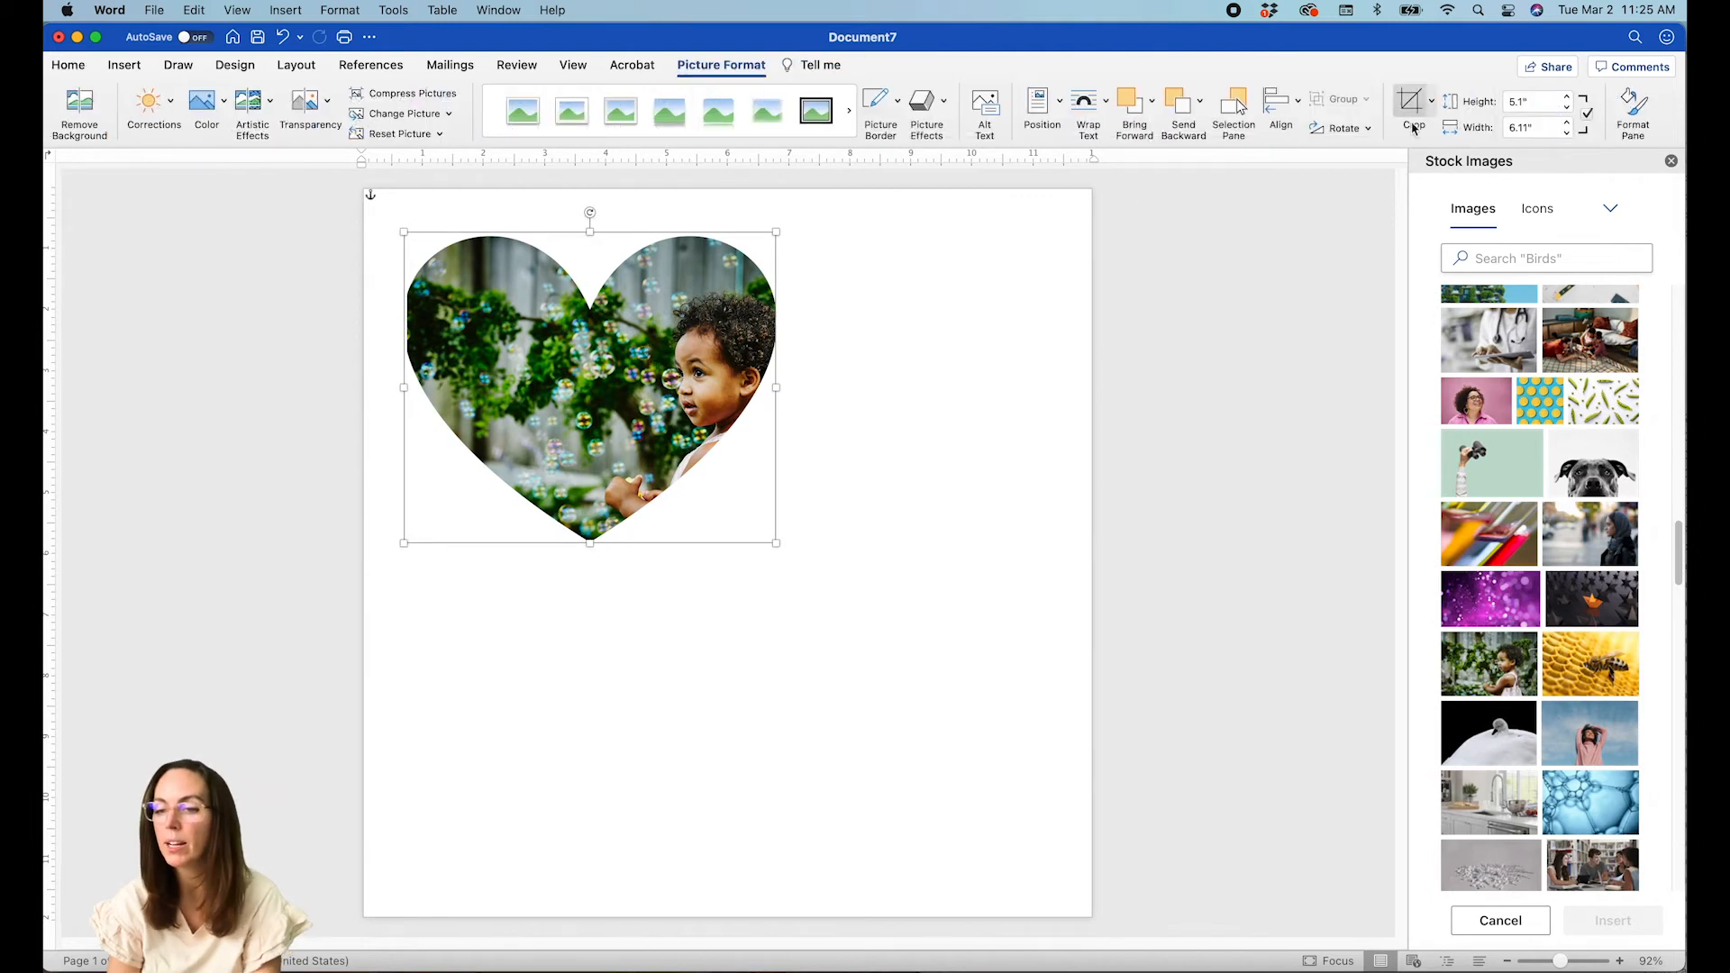
Apply the Fill crop option, then enlarge and reposition the picture within the heart so the toddler is inside it.
click(1431, 100)
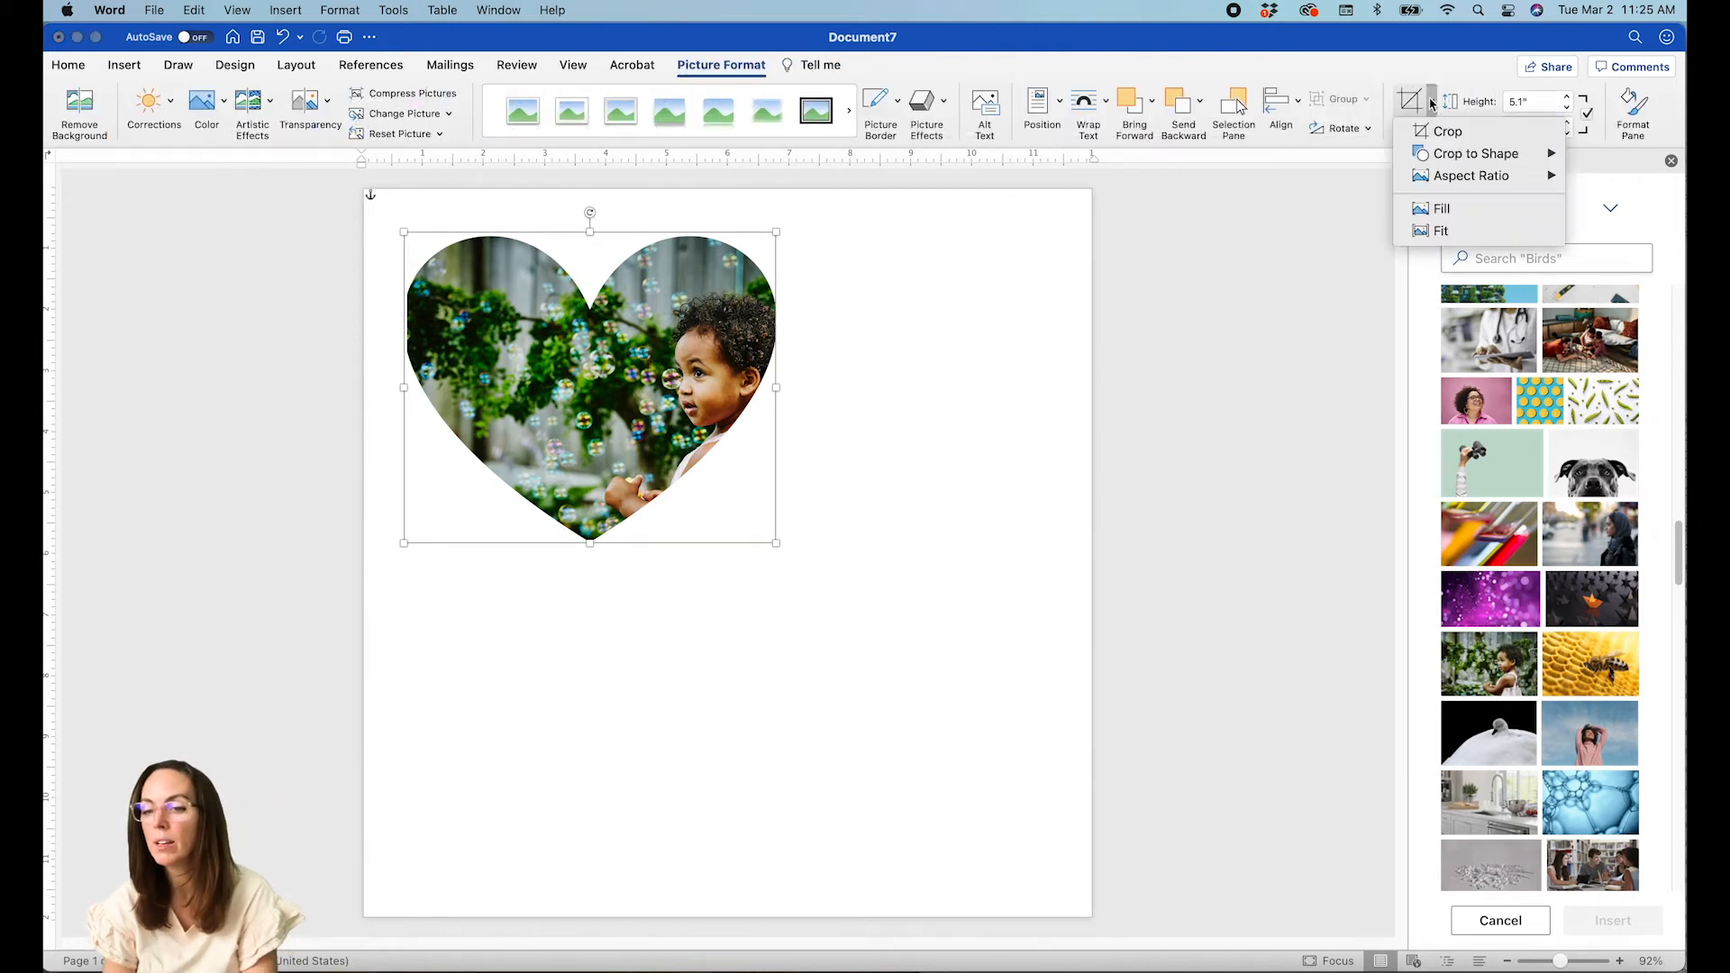
click(1434, 207)
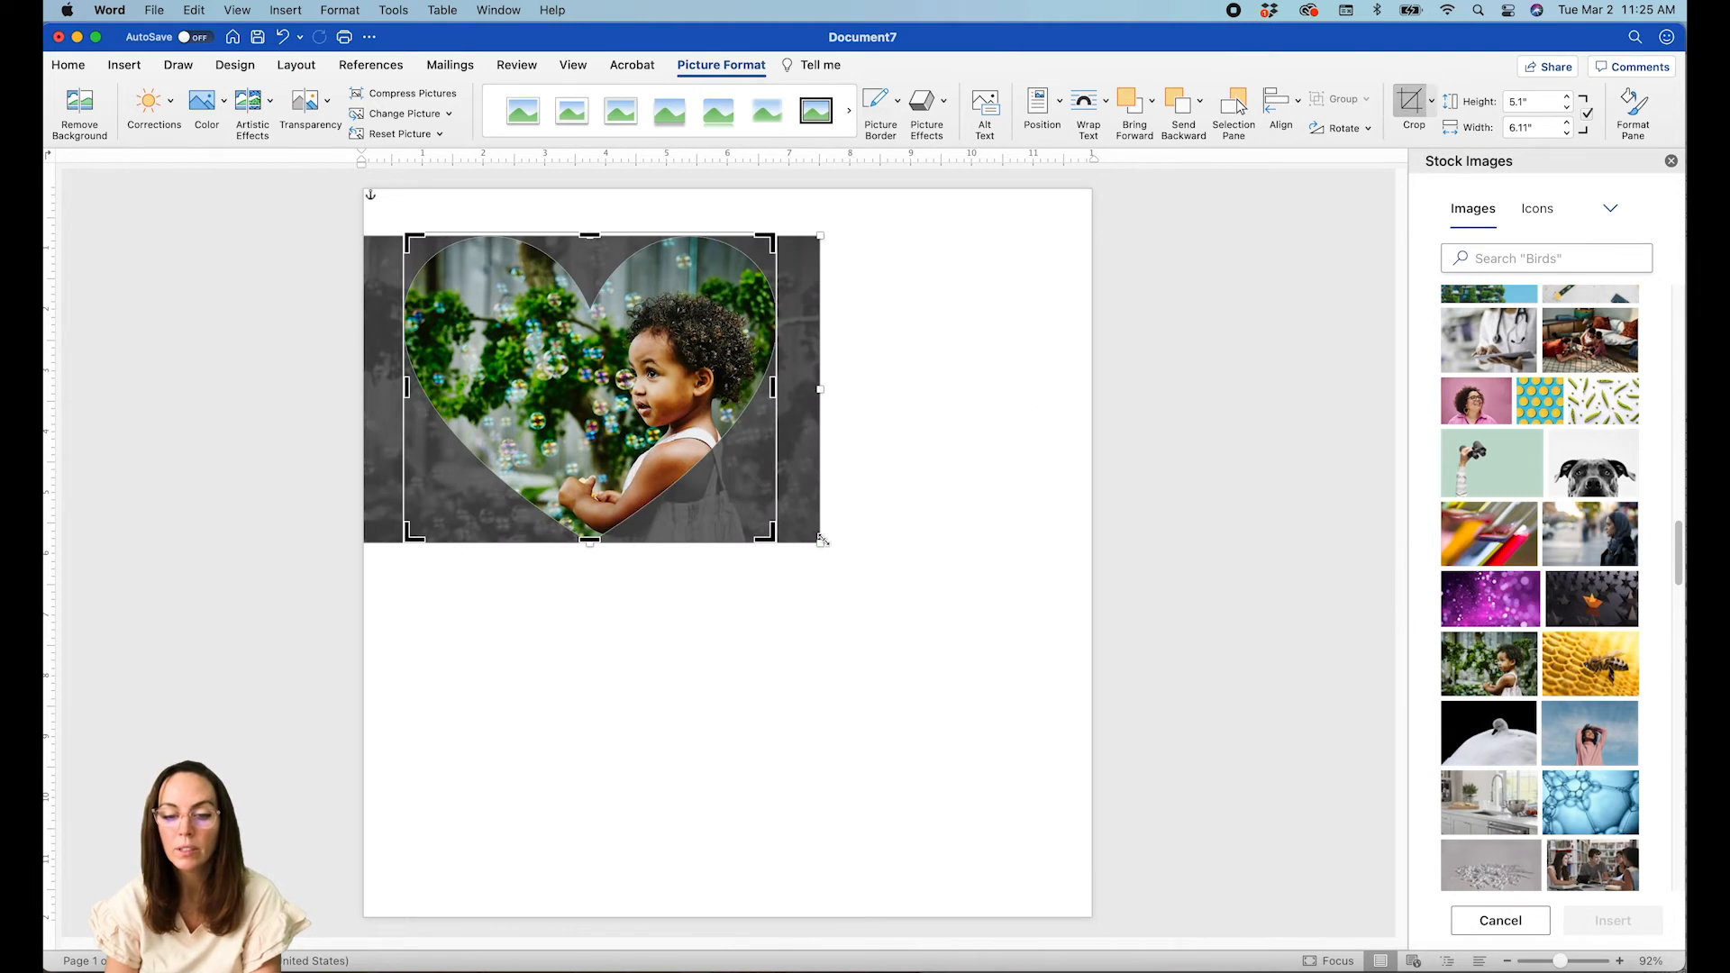
drag(819, 546, 859, 581)
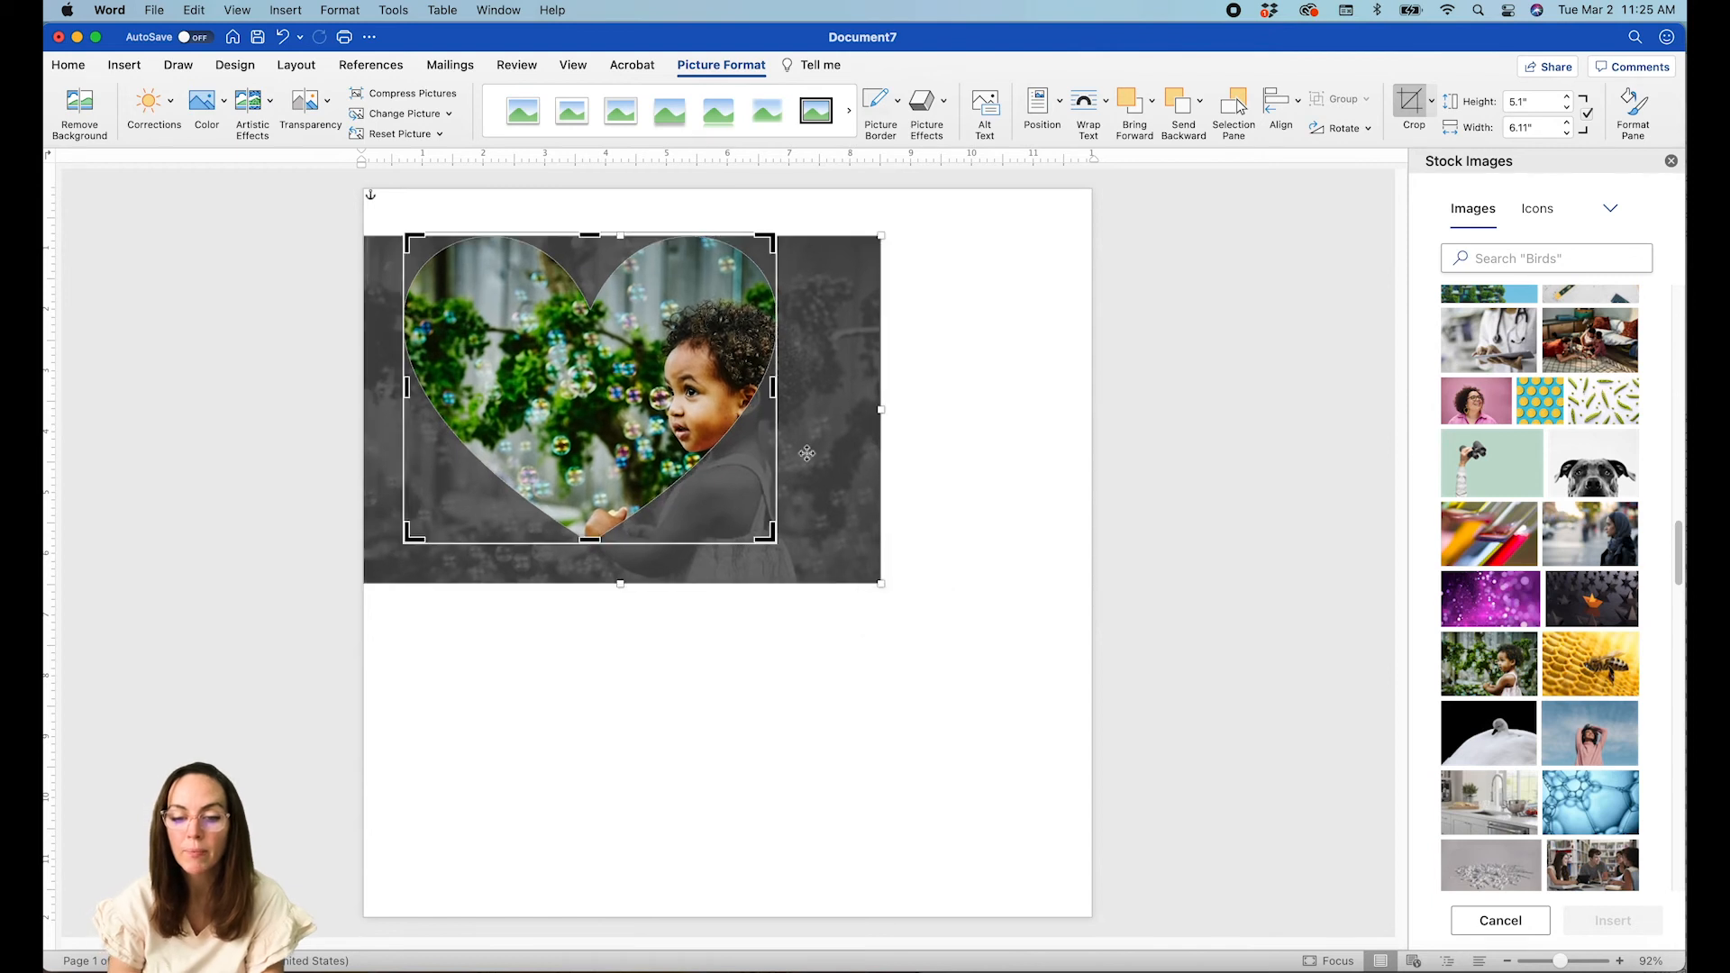
drag(811, 438, 760, 403)
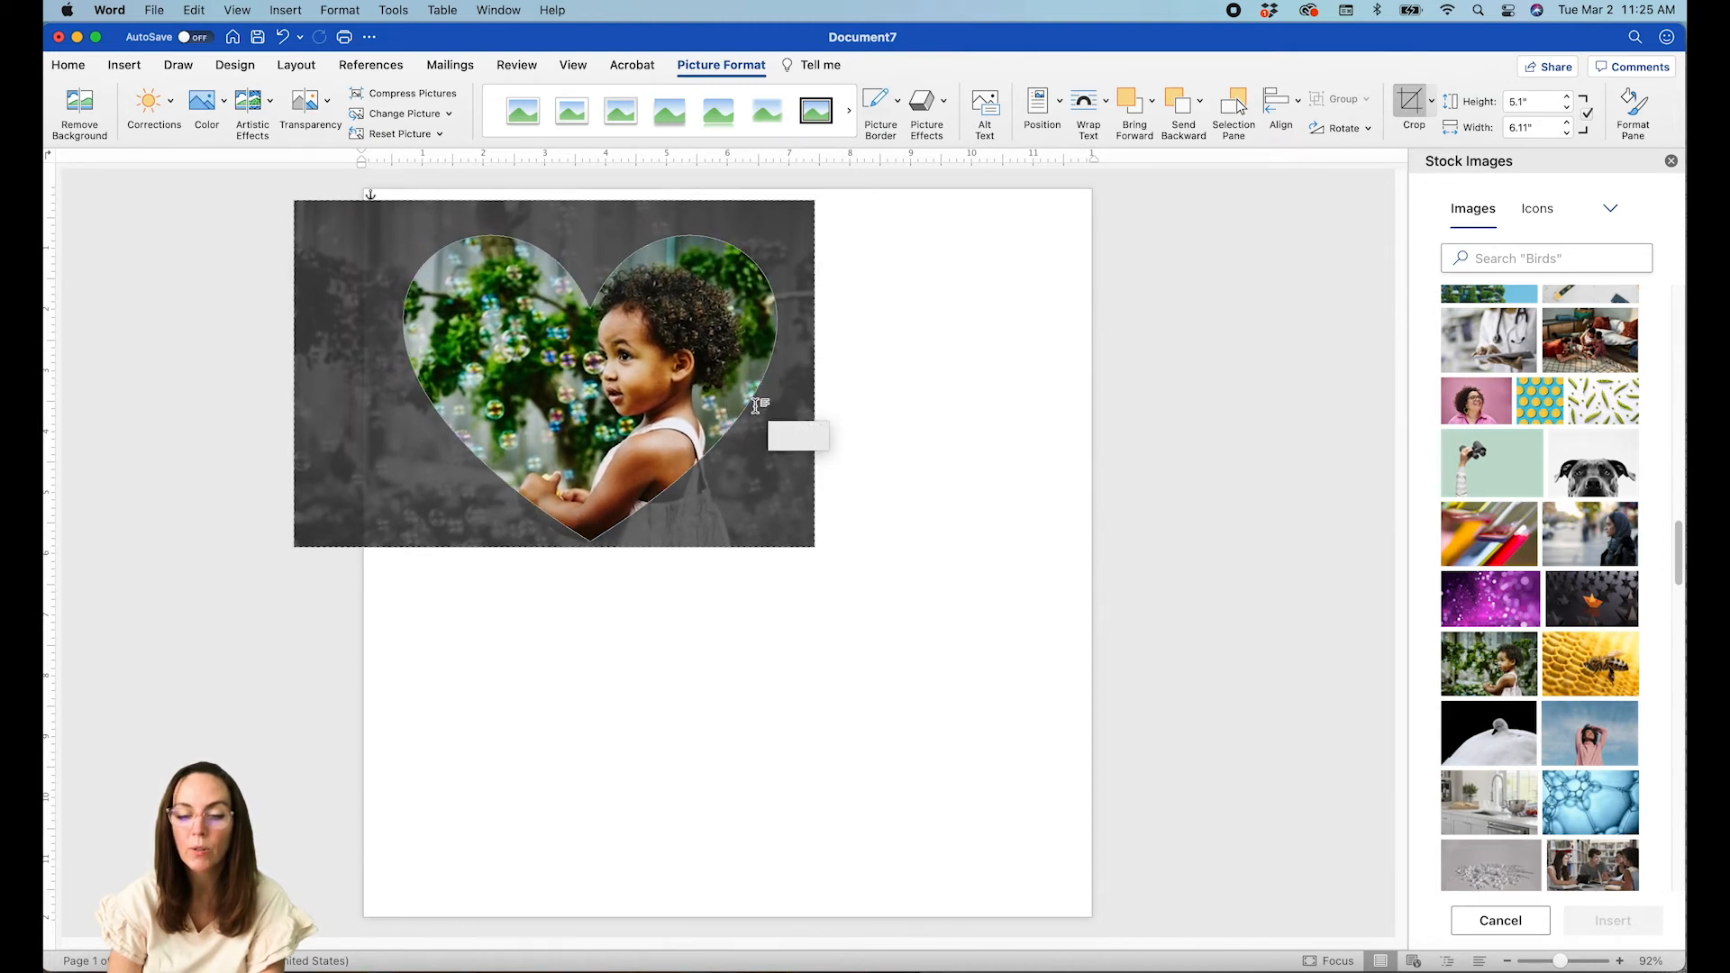
click(915, 361)
click(716, 336)
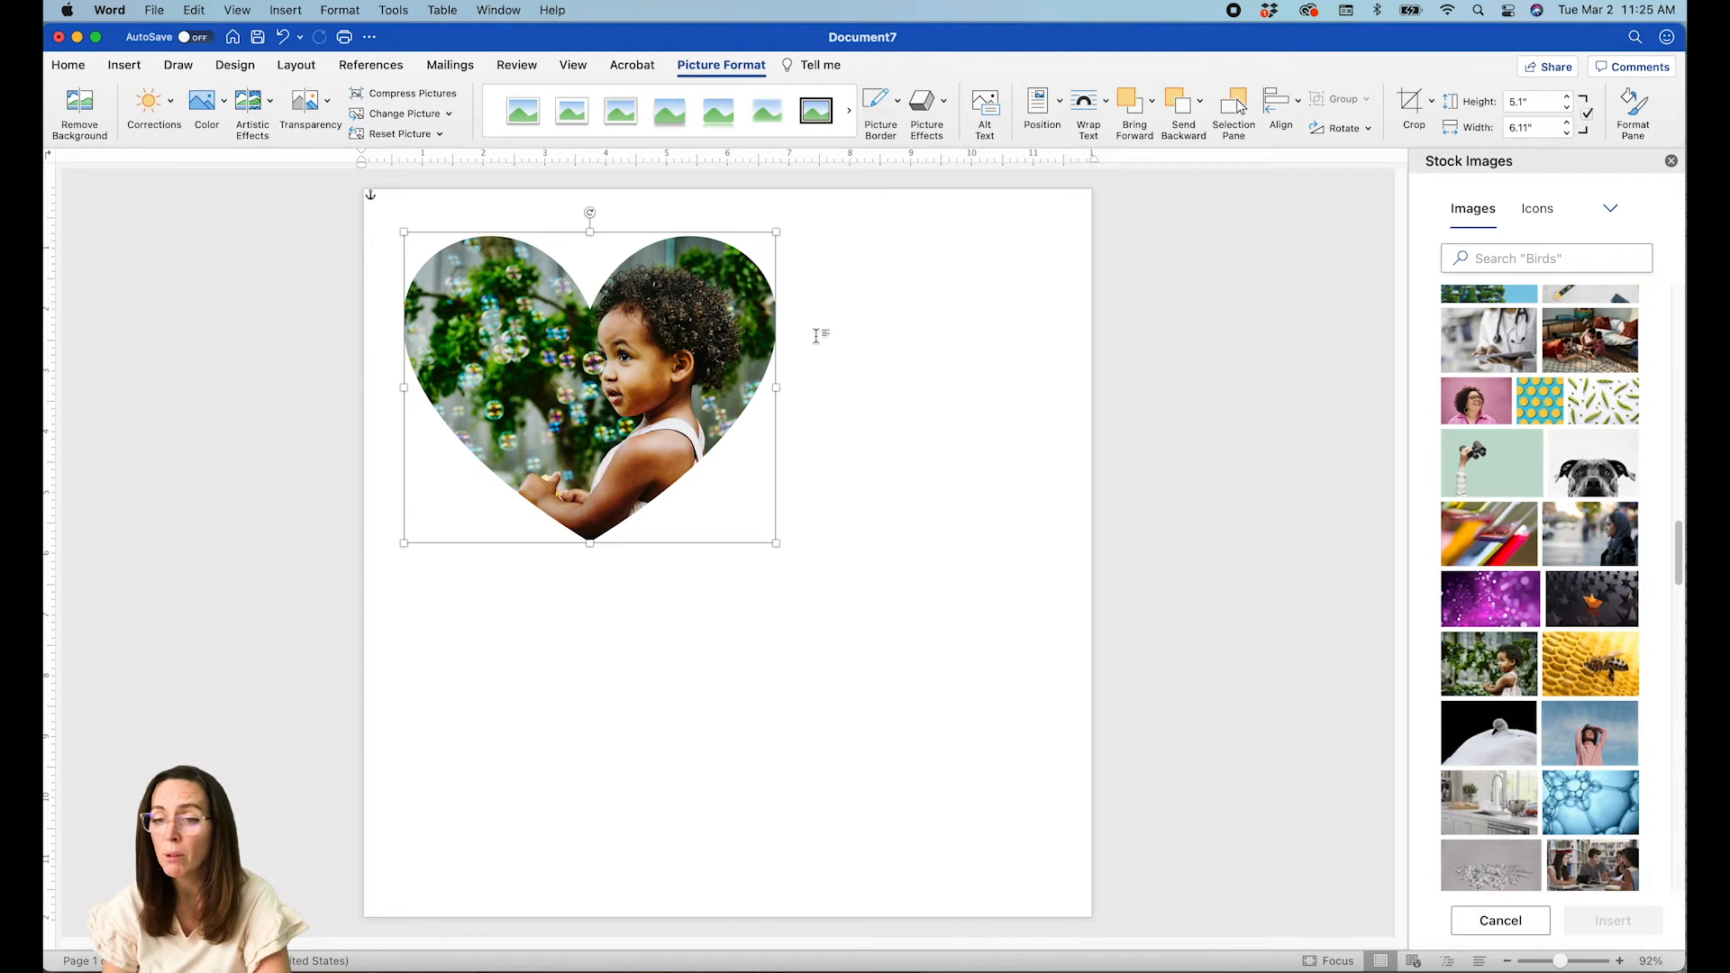
Flip the heart-shaped photo horizontally and deselect it.
click(1353, 130)
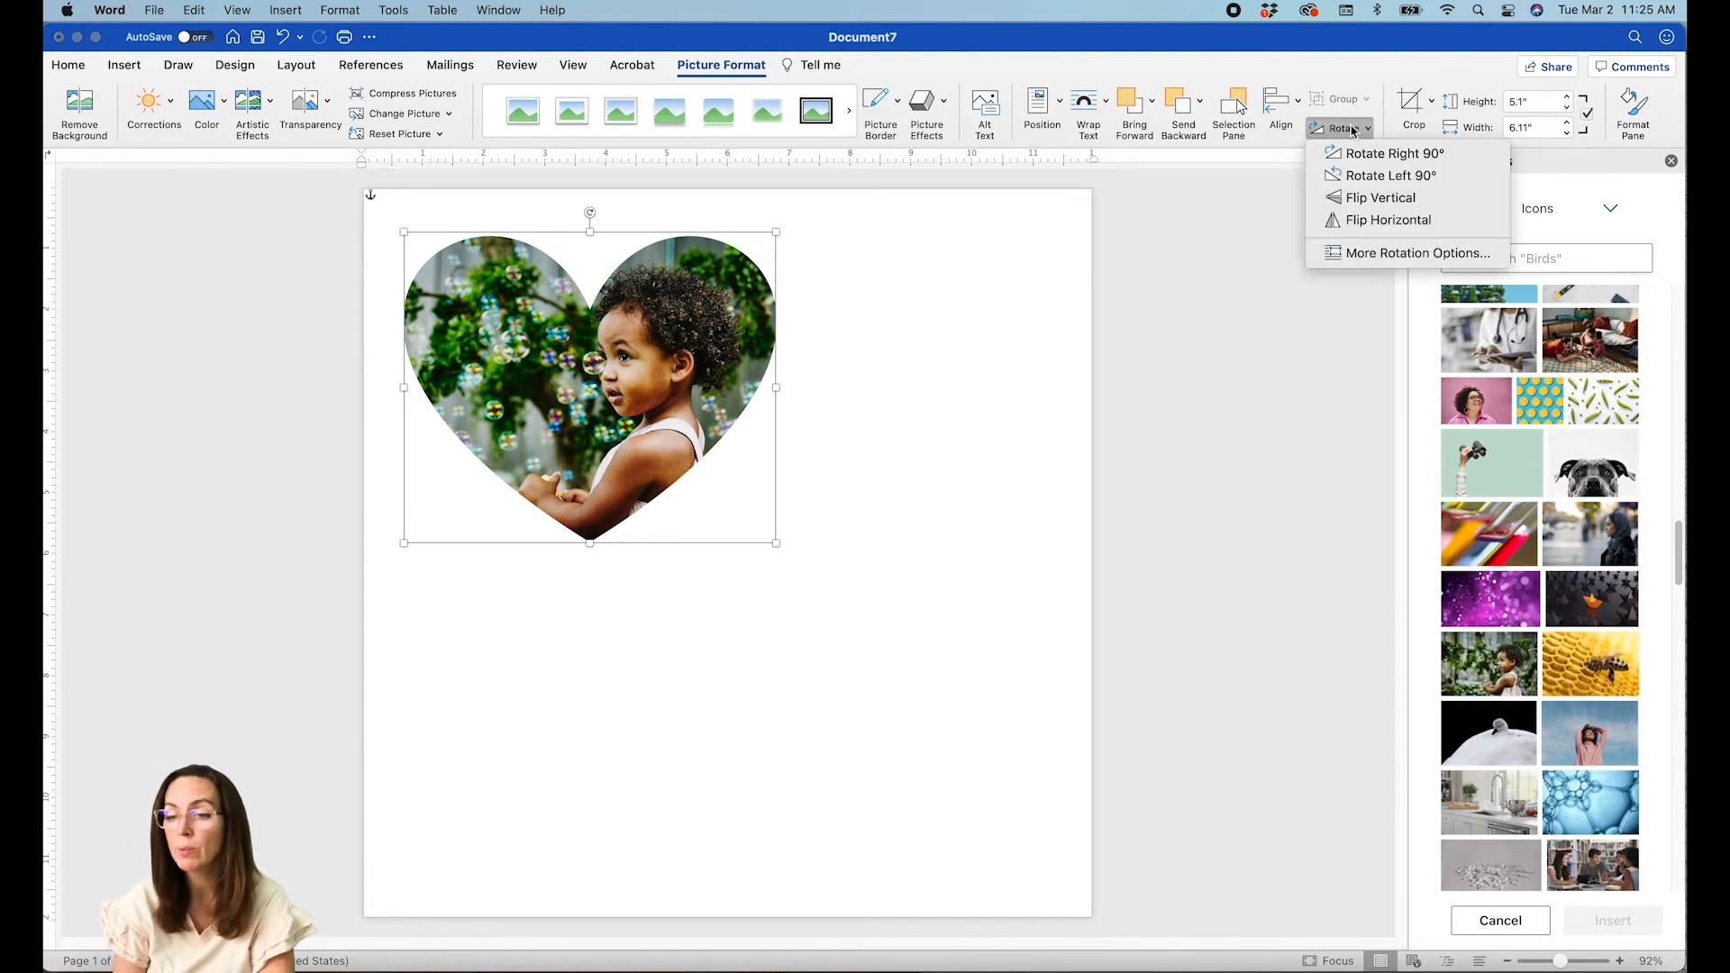
click(1360, 221)
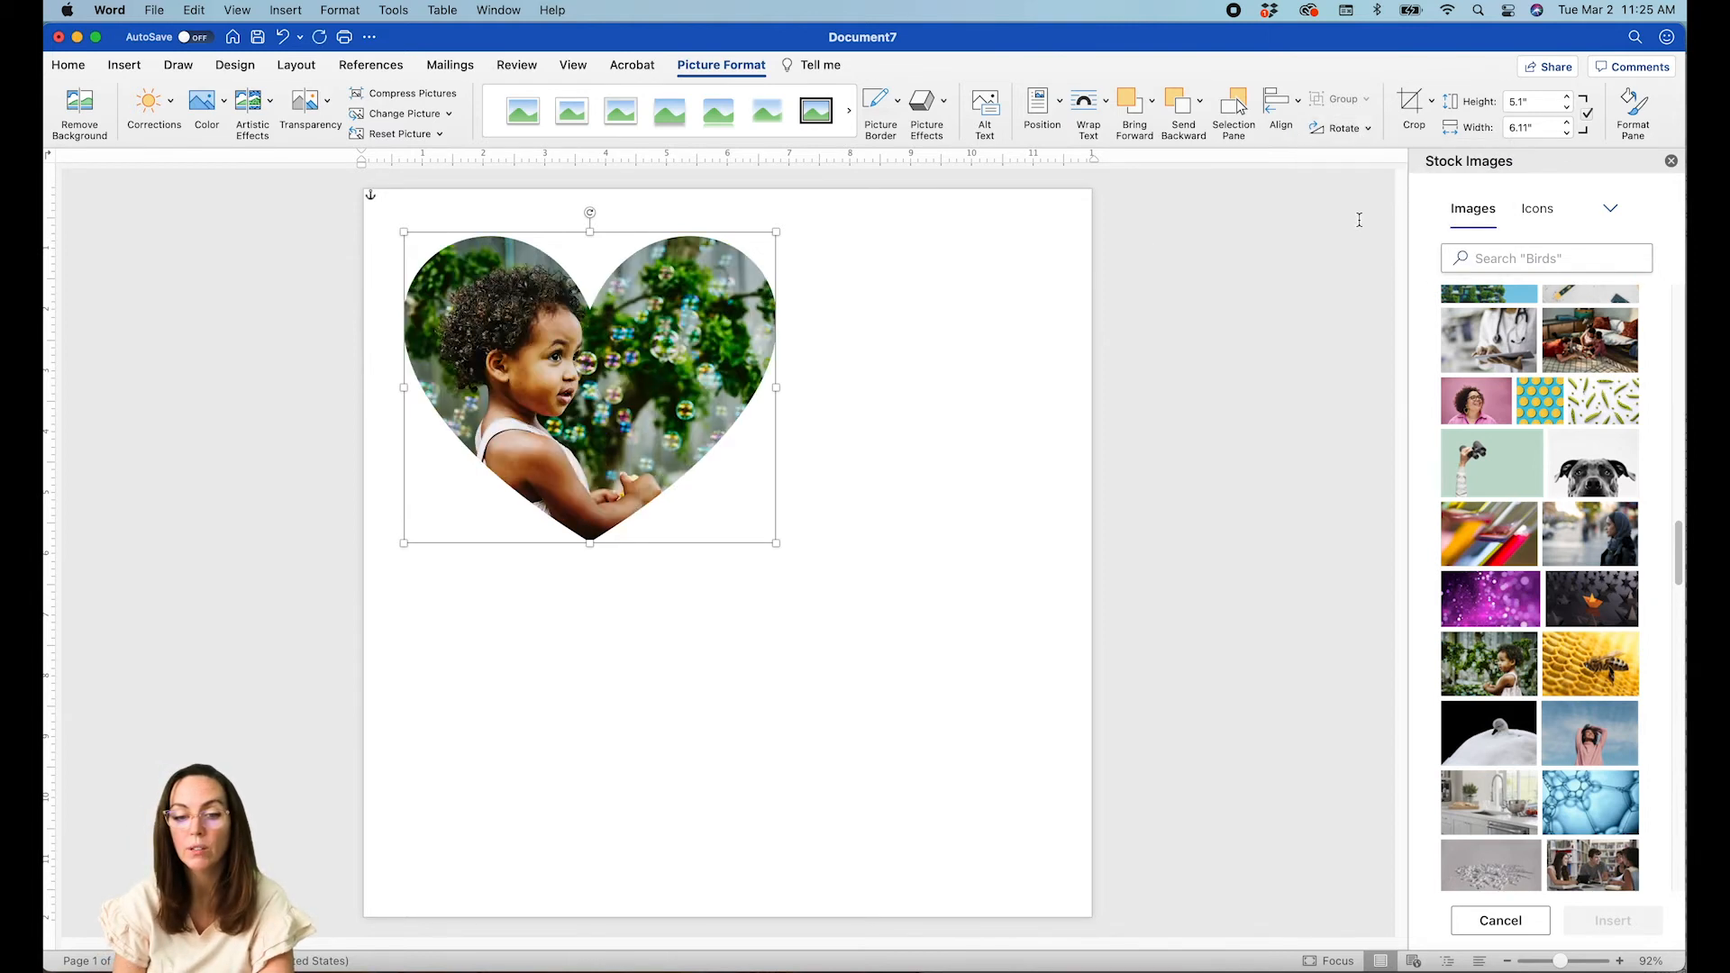
click(850, 316)
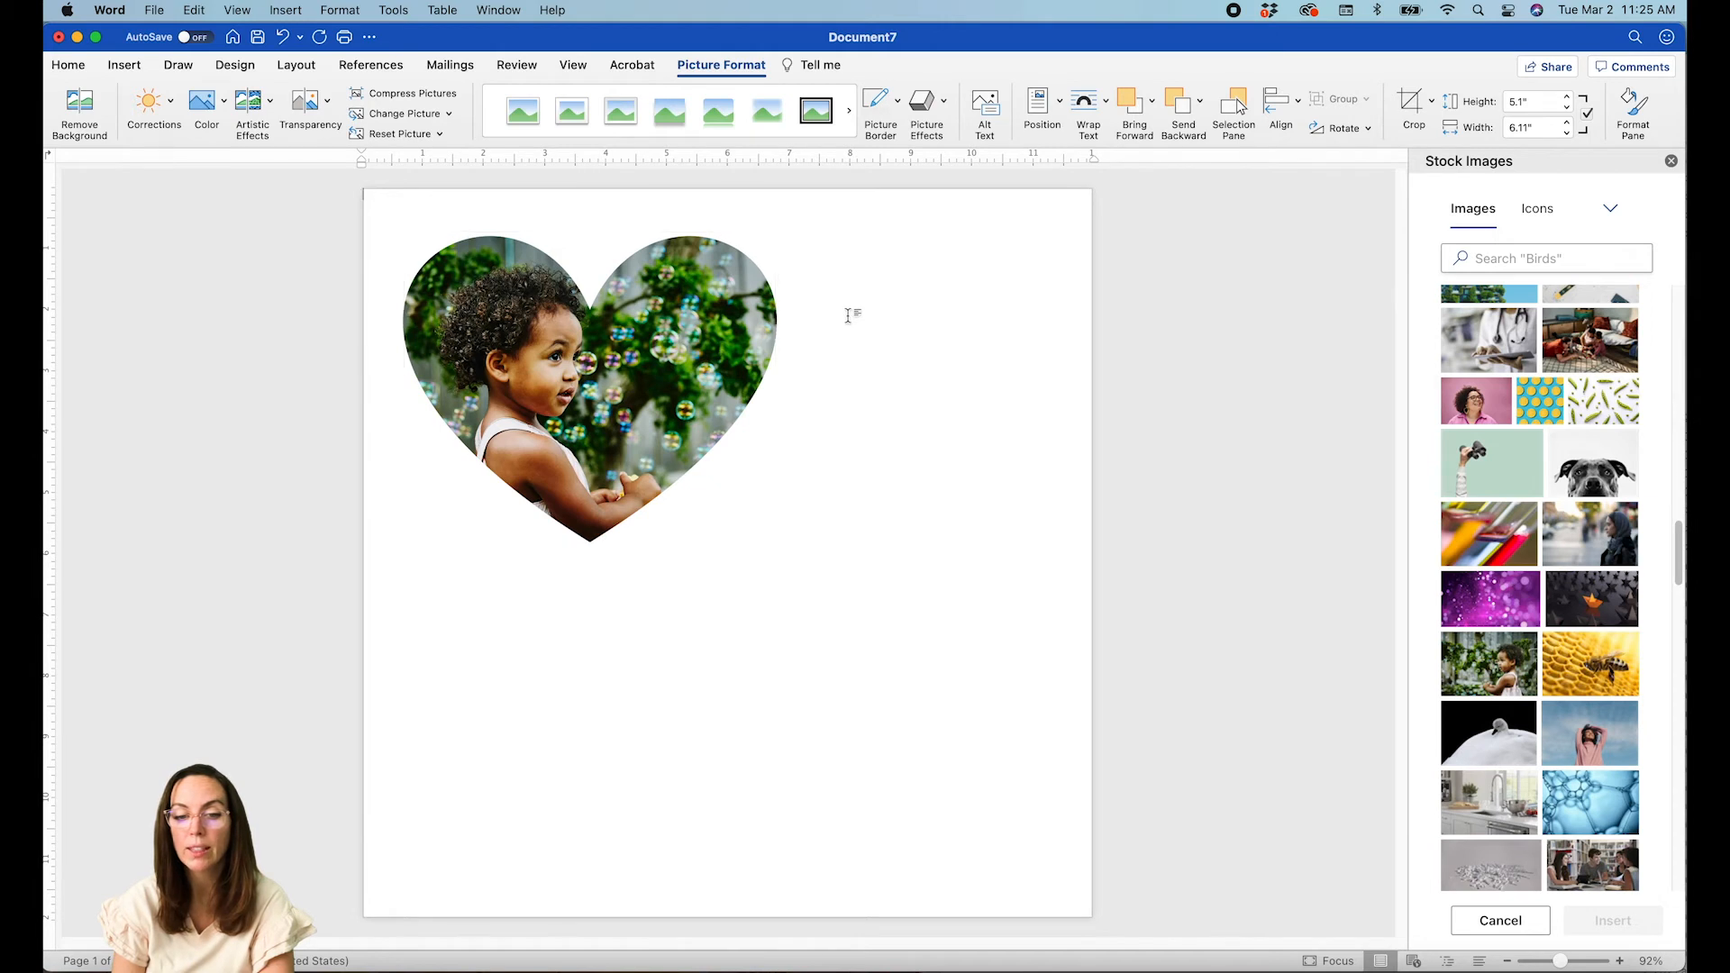
Draw a heart shape about 1.62 by 1.77 inches over the upper-right lobe of the heart photo.
click(125, 65)
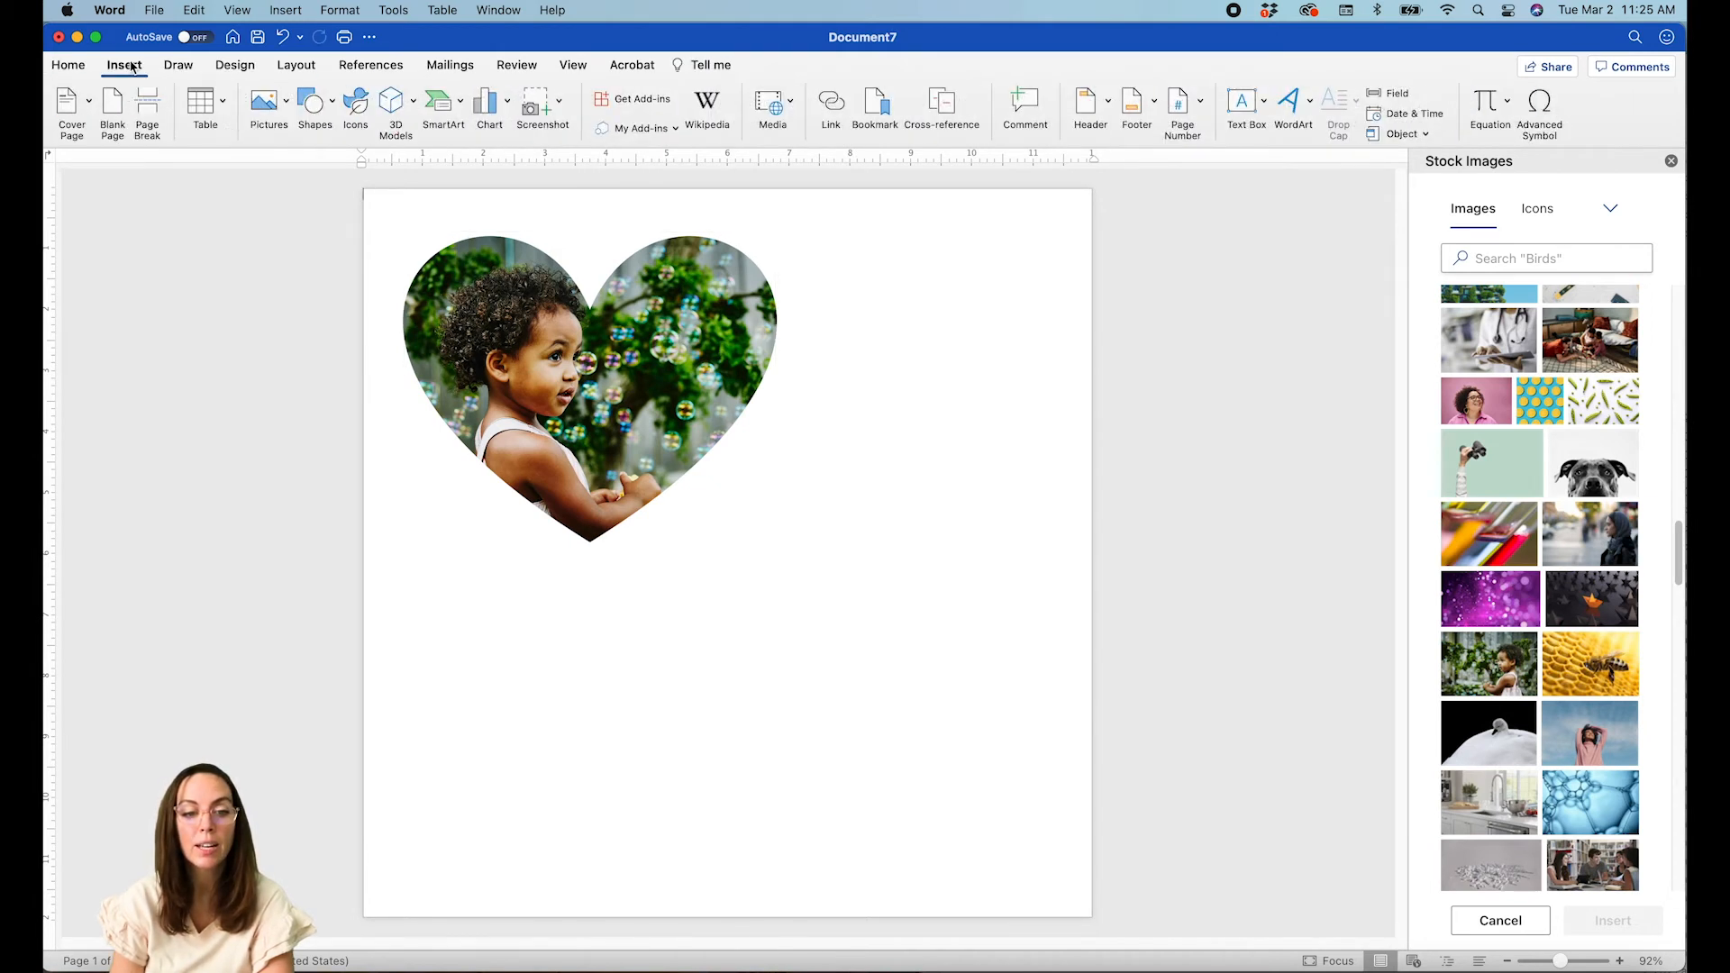
click(326, 109)
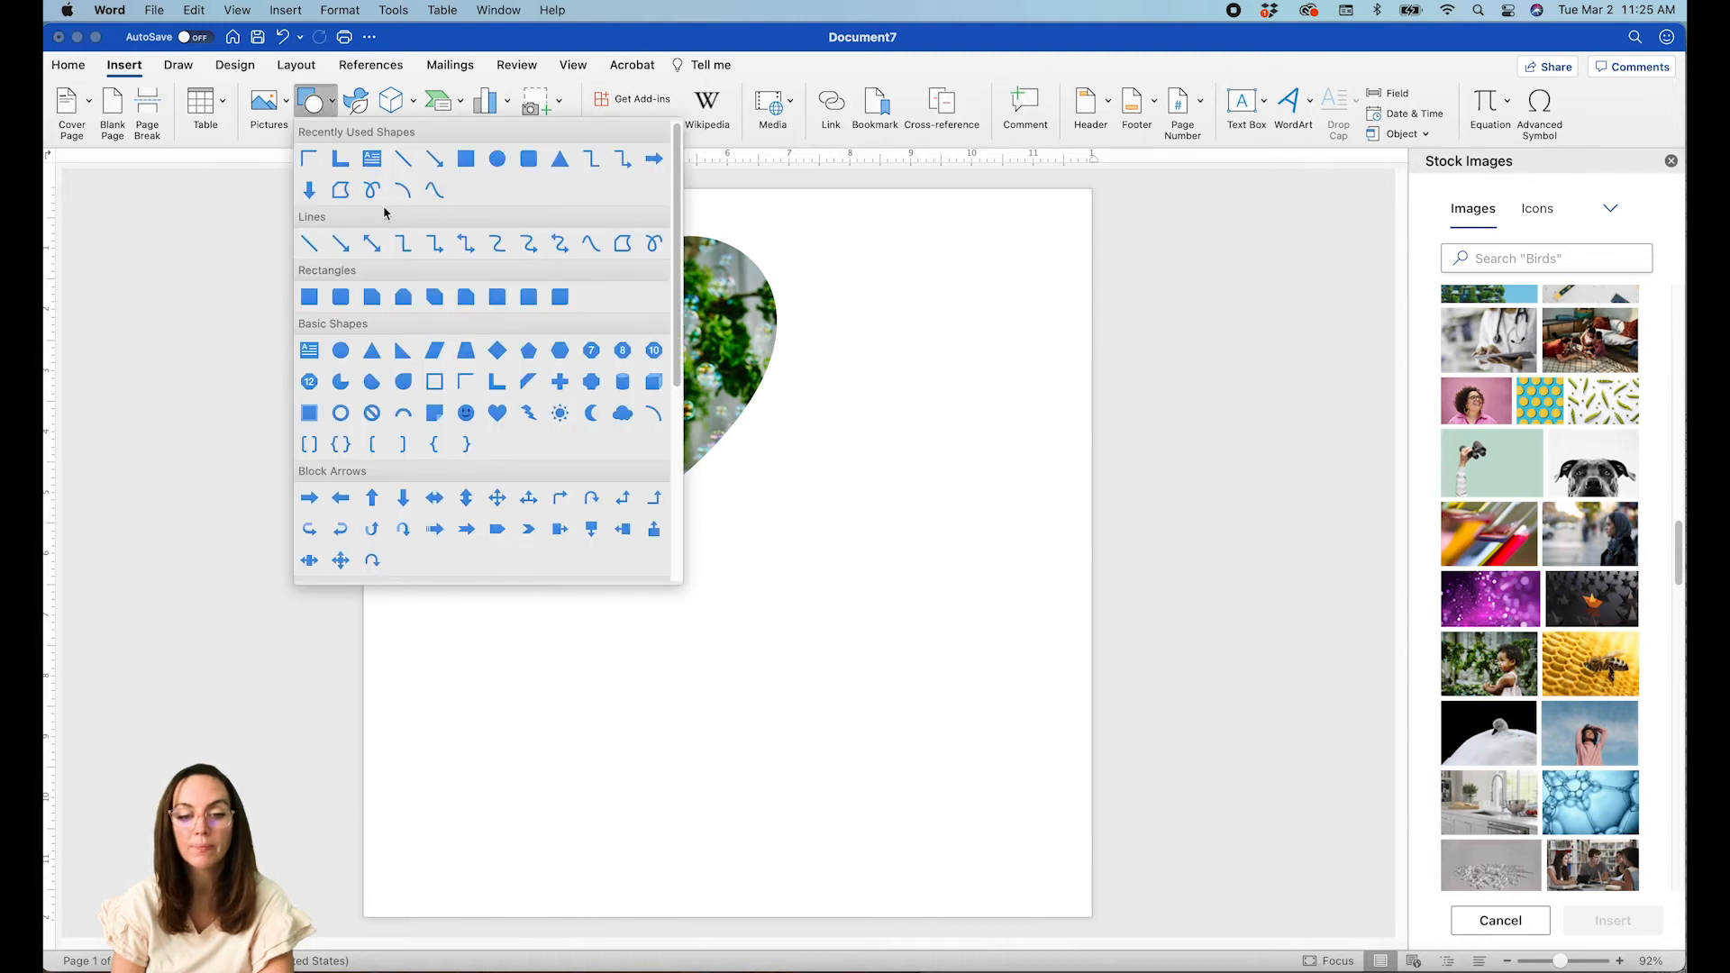
click(496, 413)
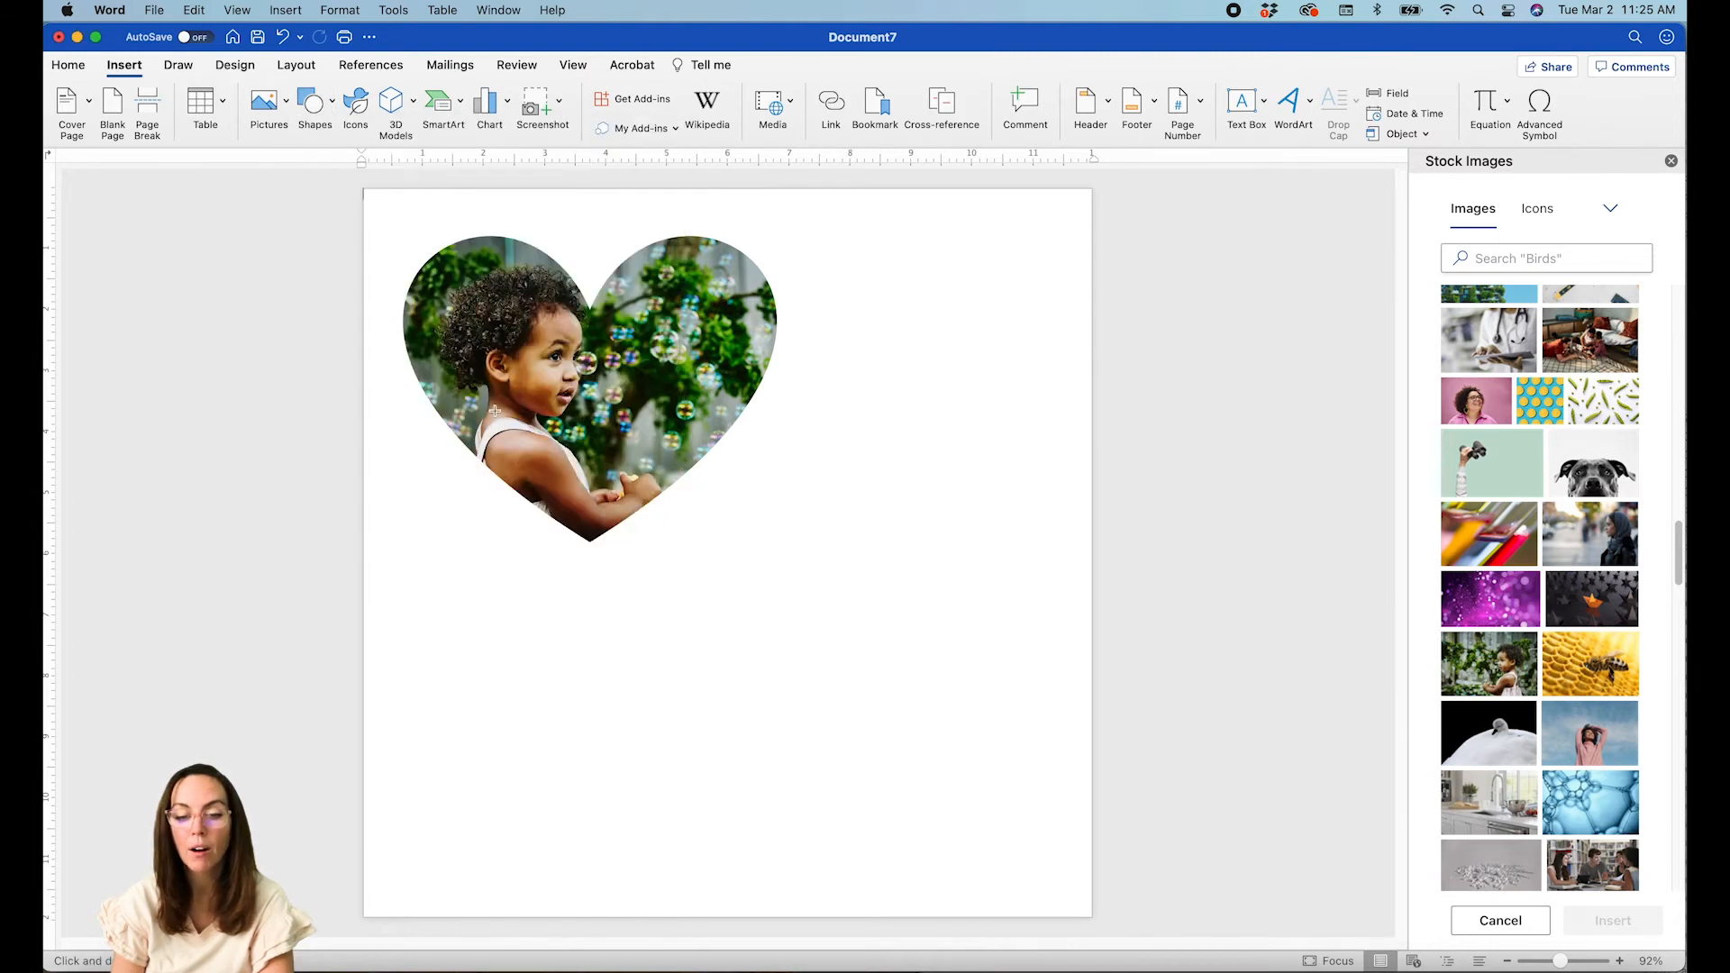
drag(625, 230, 734, 328)
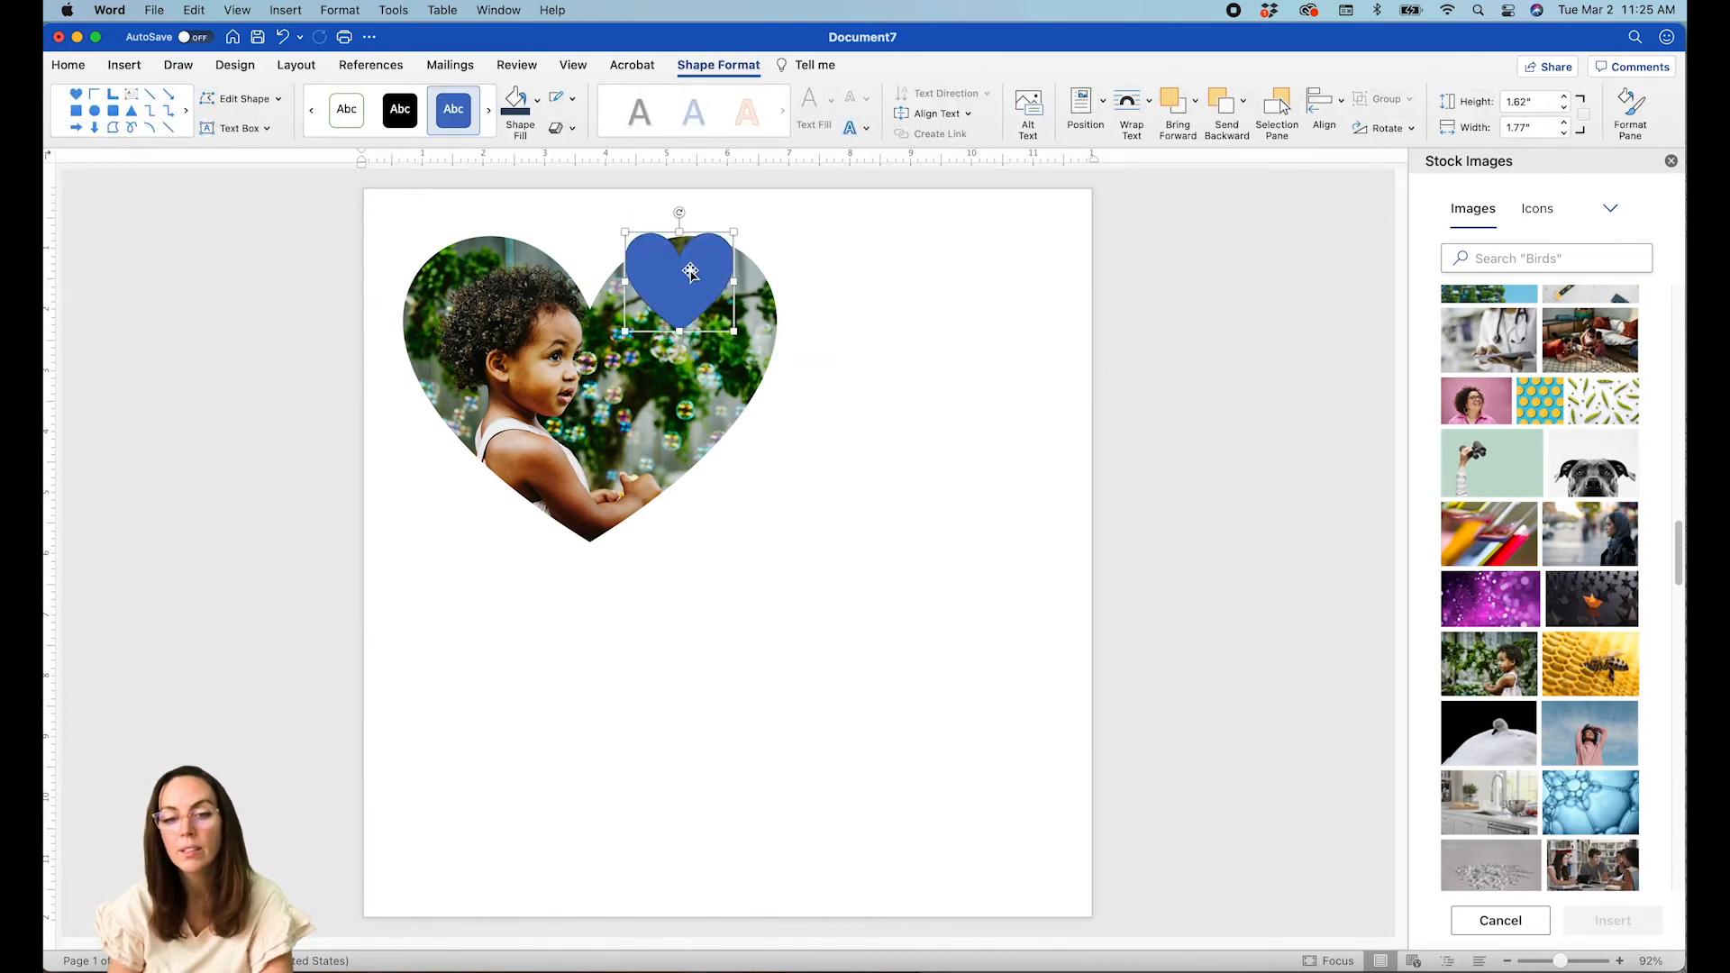
Remove the small heart's outline and fill it with the standard dark red.
click(572, 98)
click(582, 133)
click(537, 99)
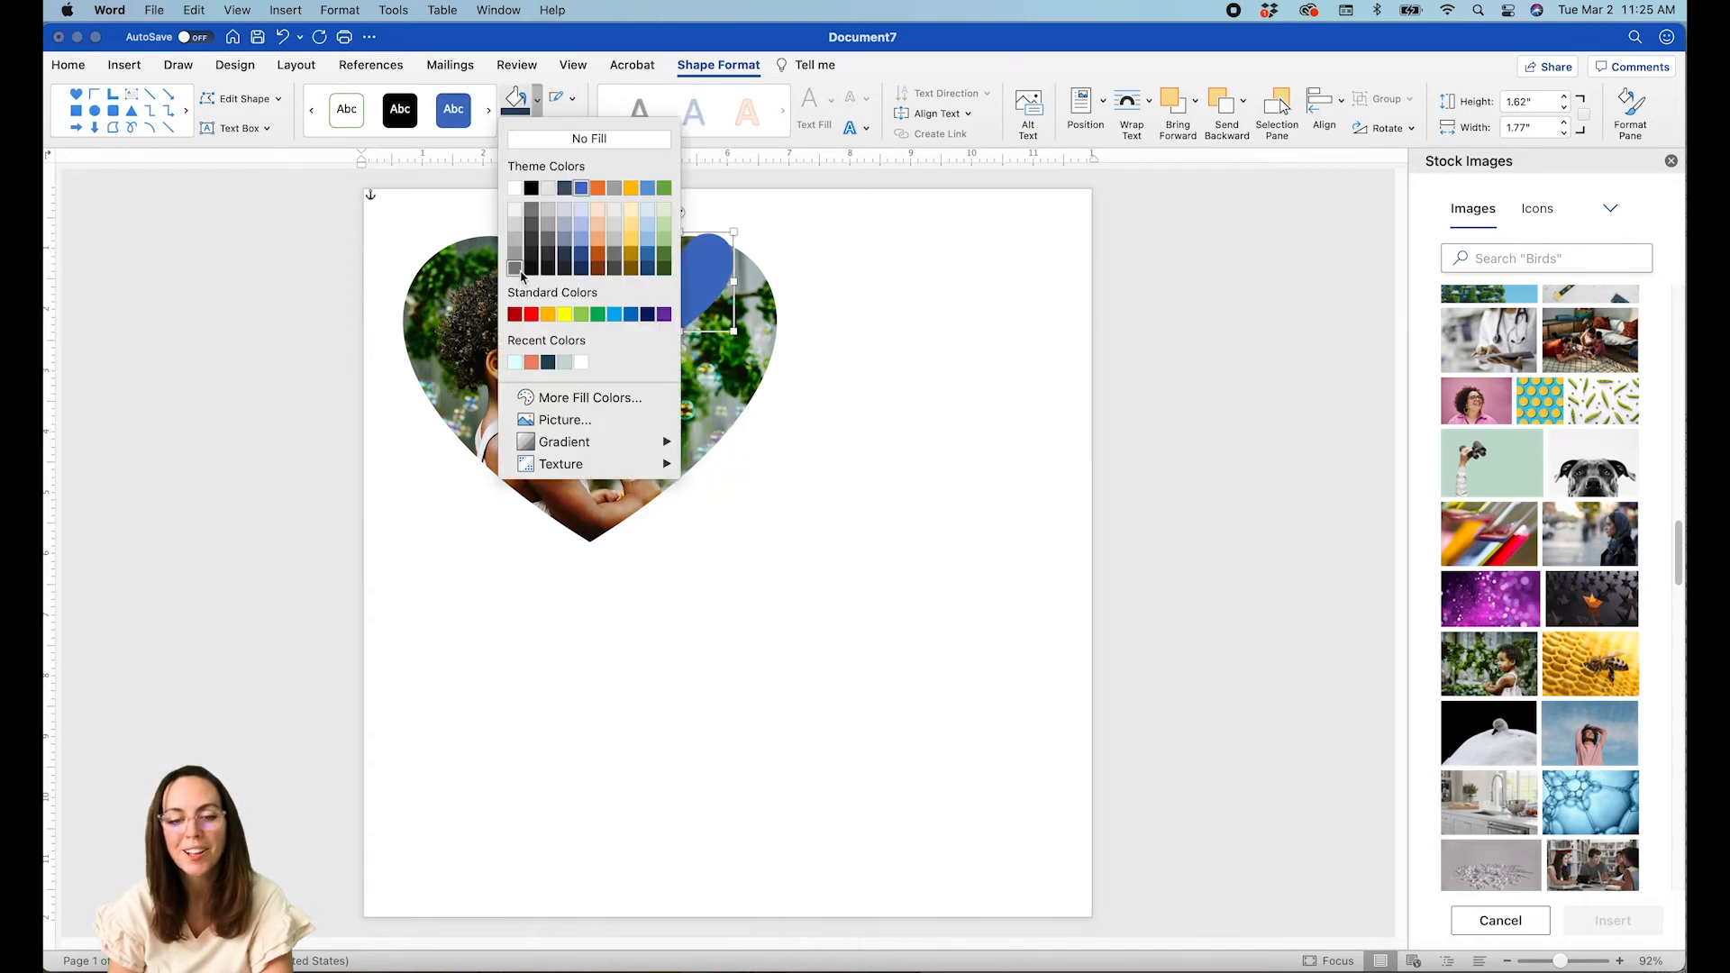
click(520, 315)
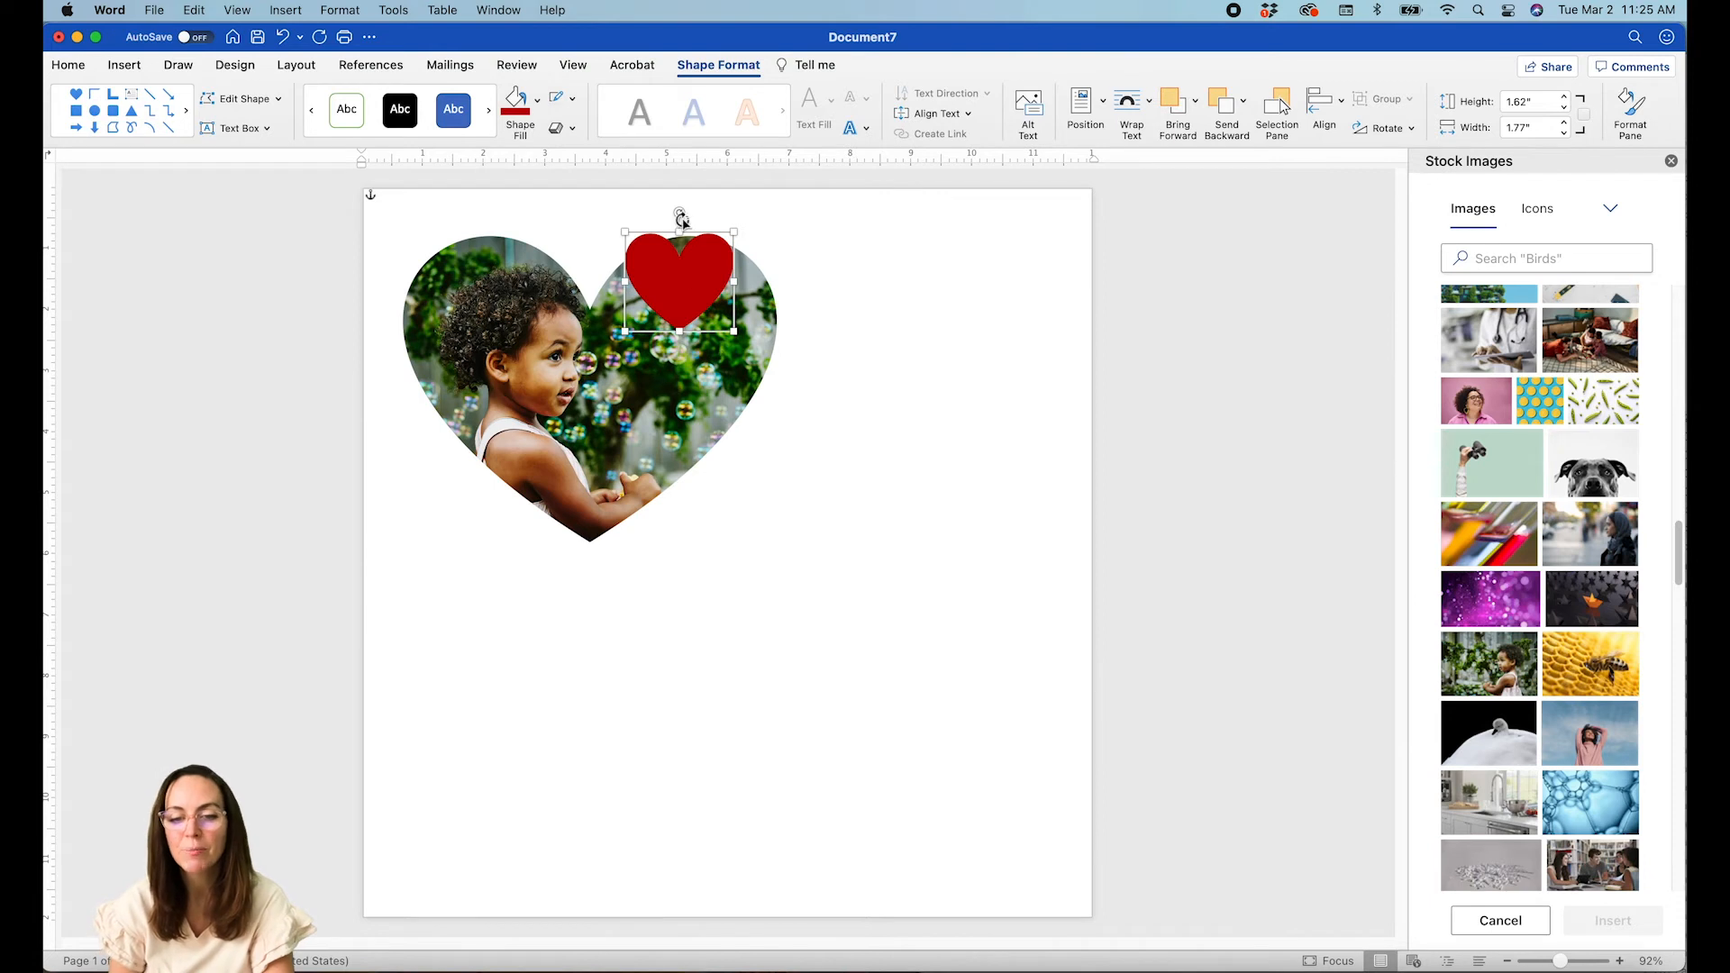
Rotate the small heart slightly clockwise and place a duplicate overlapping it toward the lower right.
drag(678, 212, 677, 266)
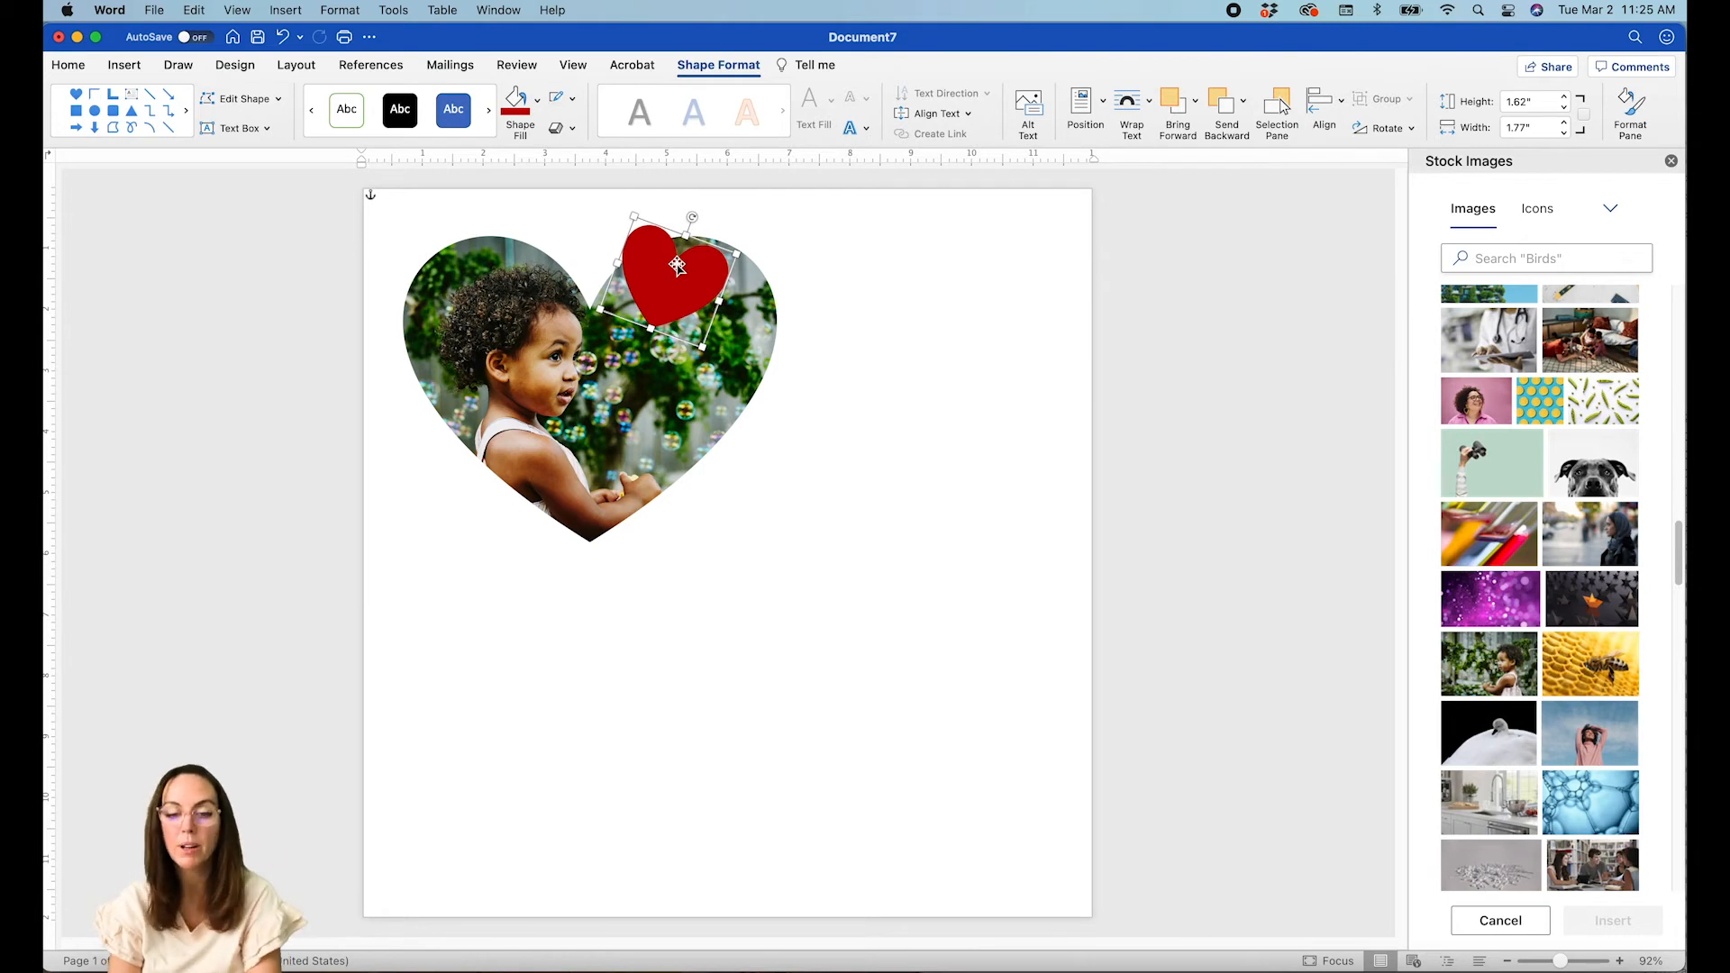
drag(677, 265, 717, 308)
click(808, 266)
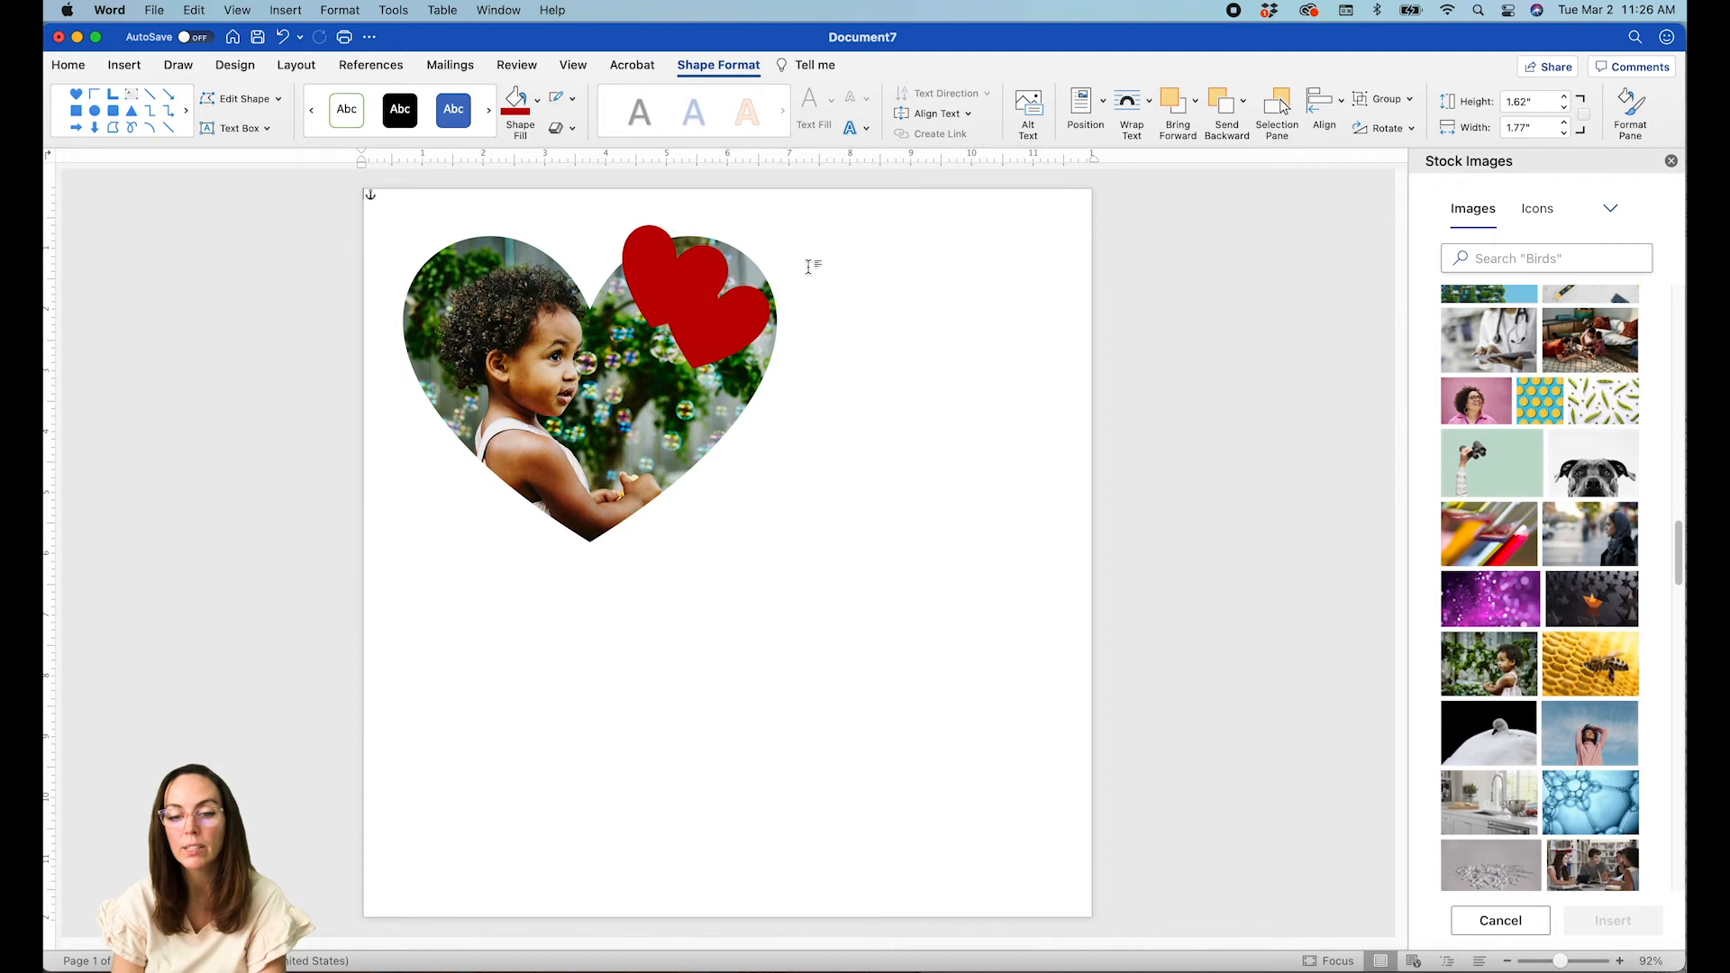
Fill the duplicate heart with the standard bright red.
click(751, 317)
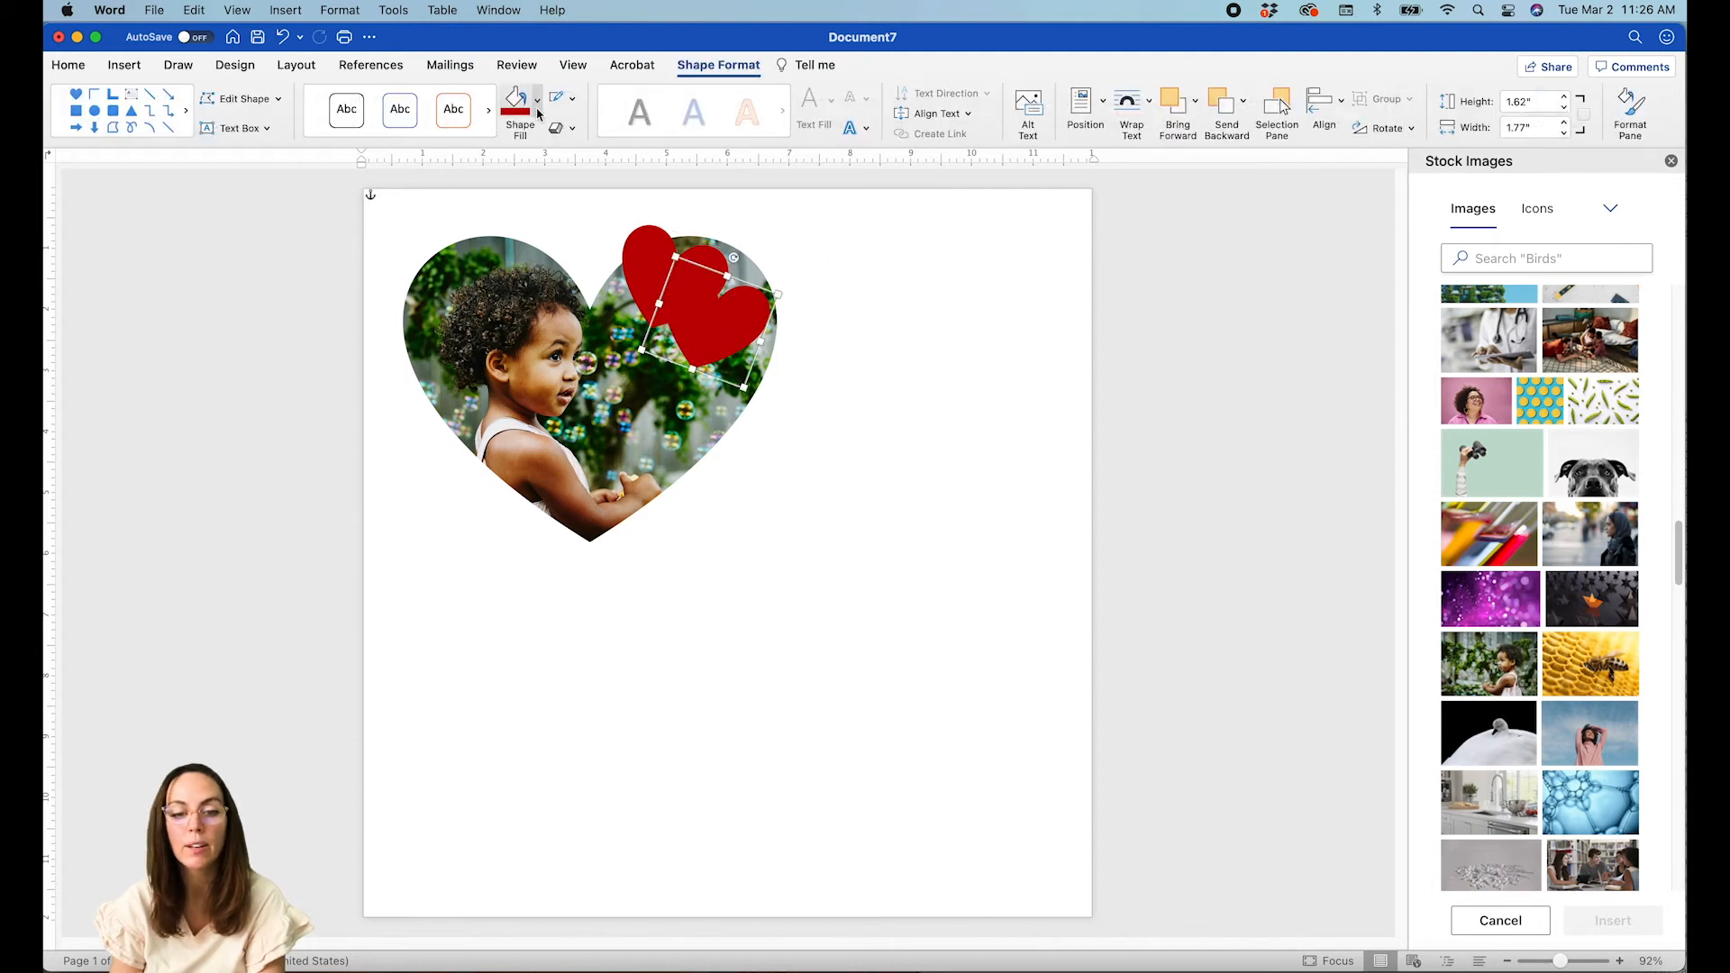
click(538, 106)
click(532, 312)
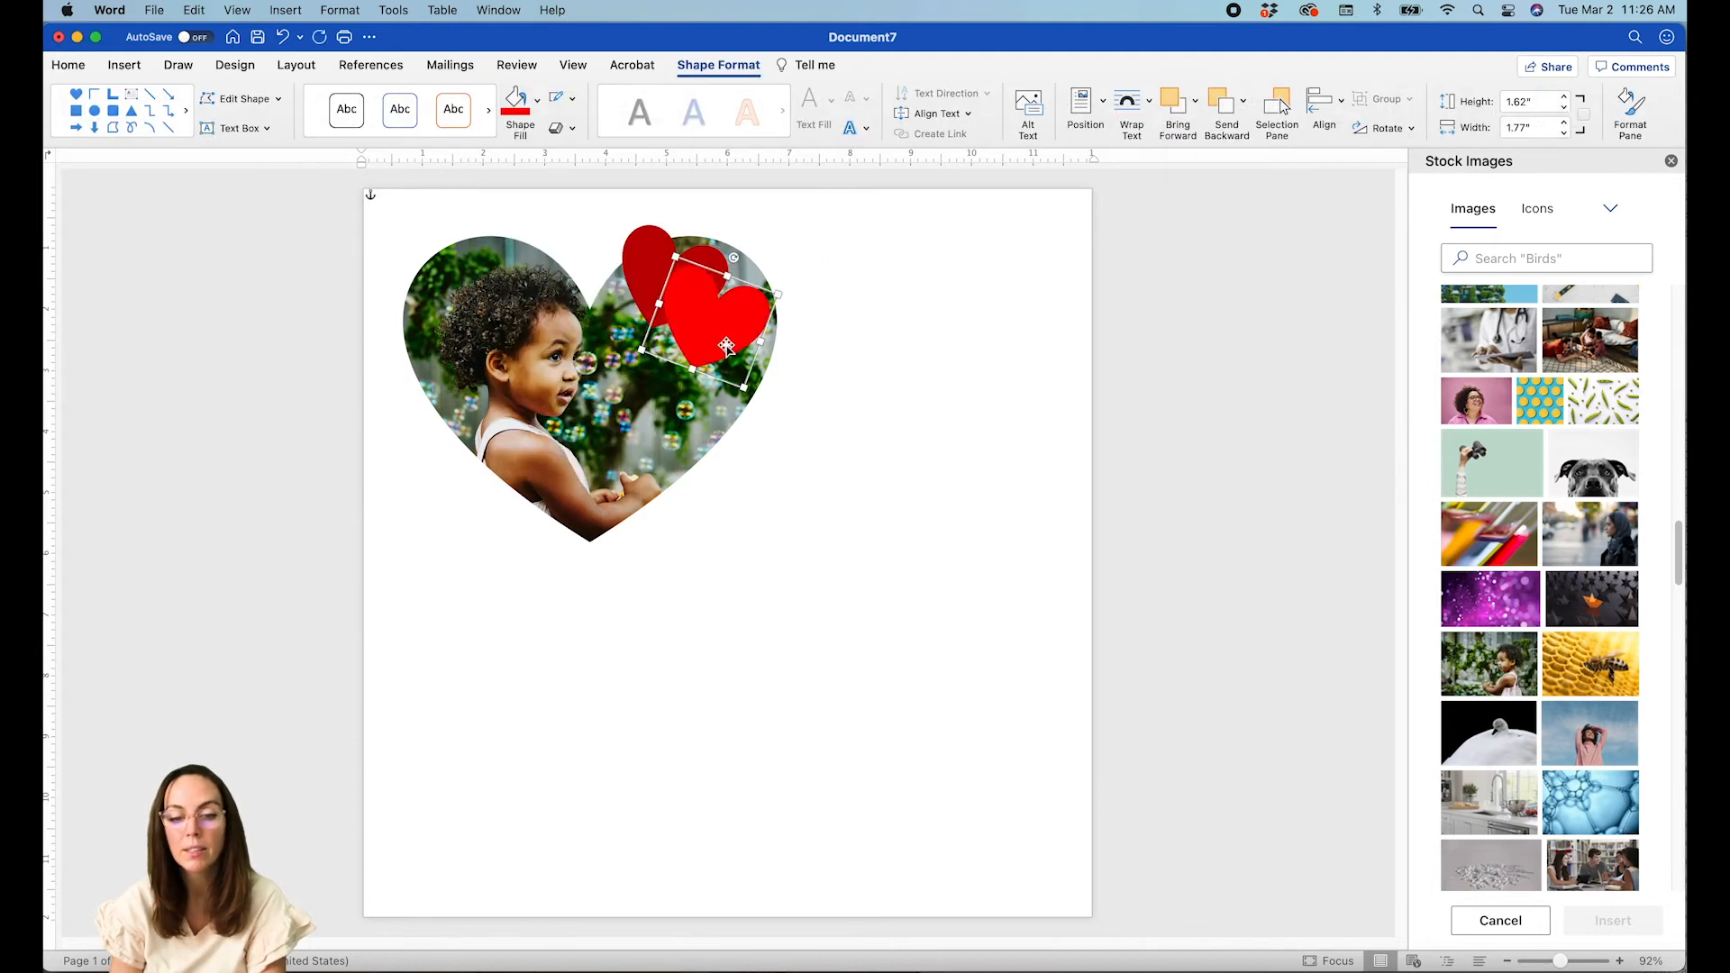
Rotate the bright red heart further clockwise and enlarge the dark red heart to about 1.89 by 1.95 inches.
drag(737, 257, 767, 281)
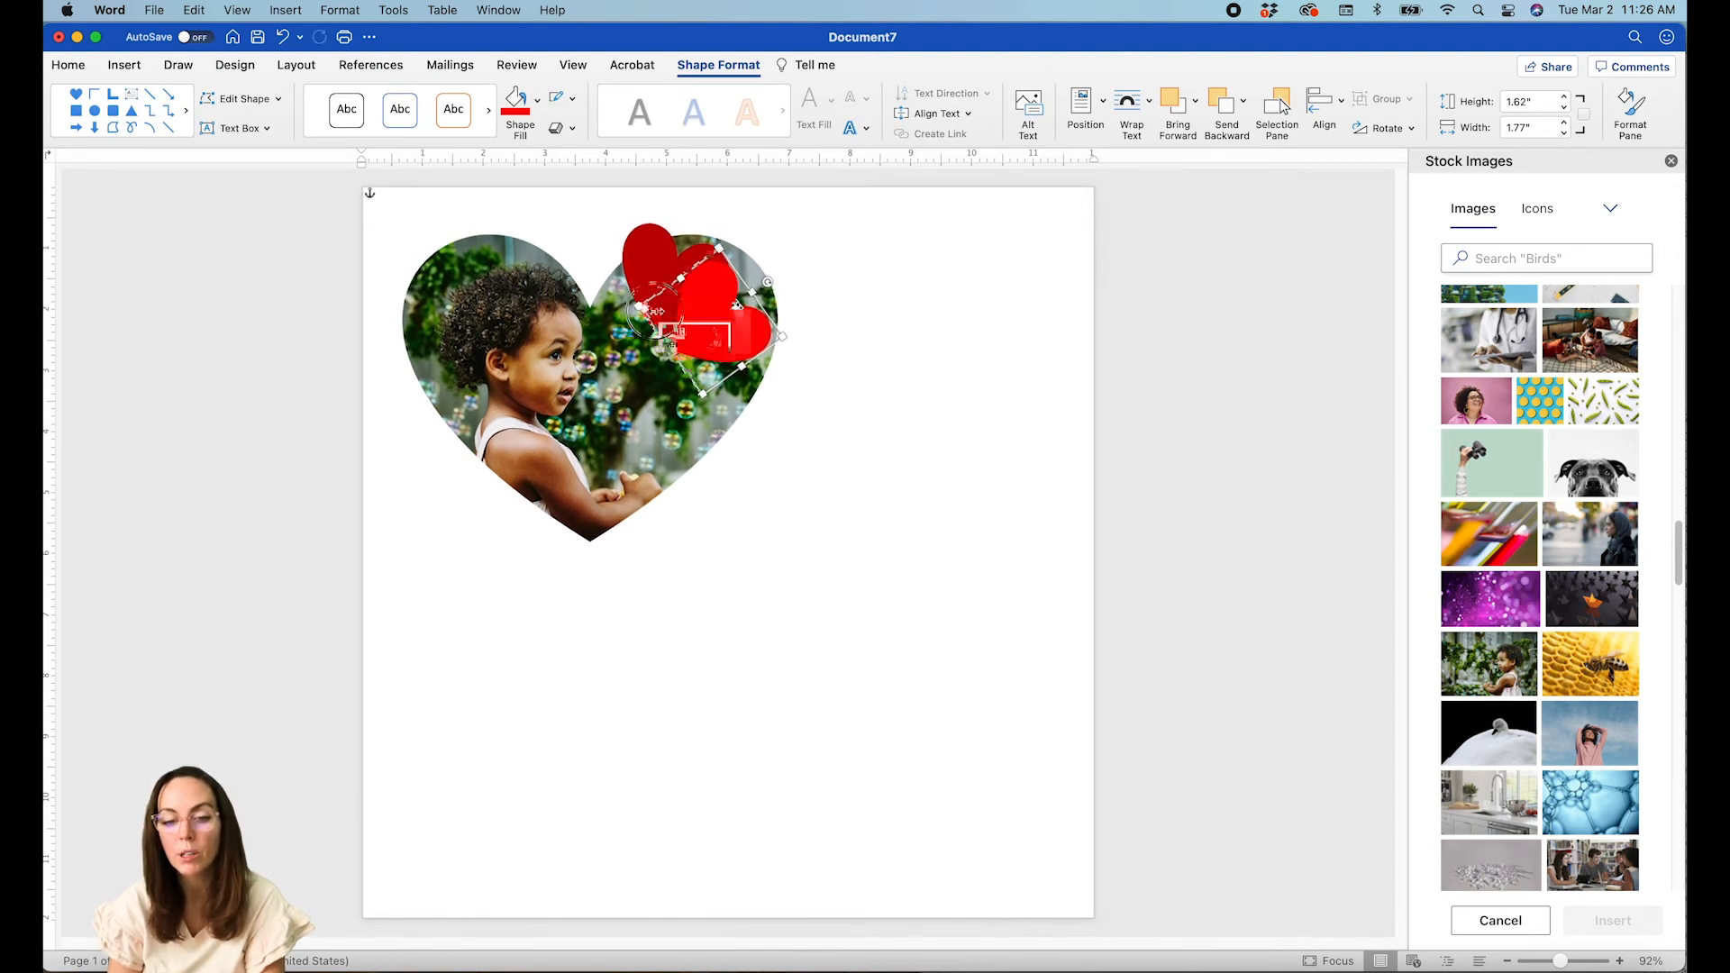
drag(736, 309, 650, 270)
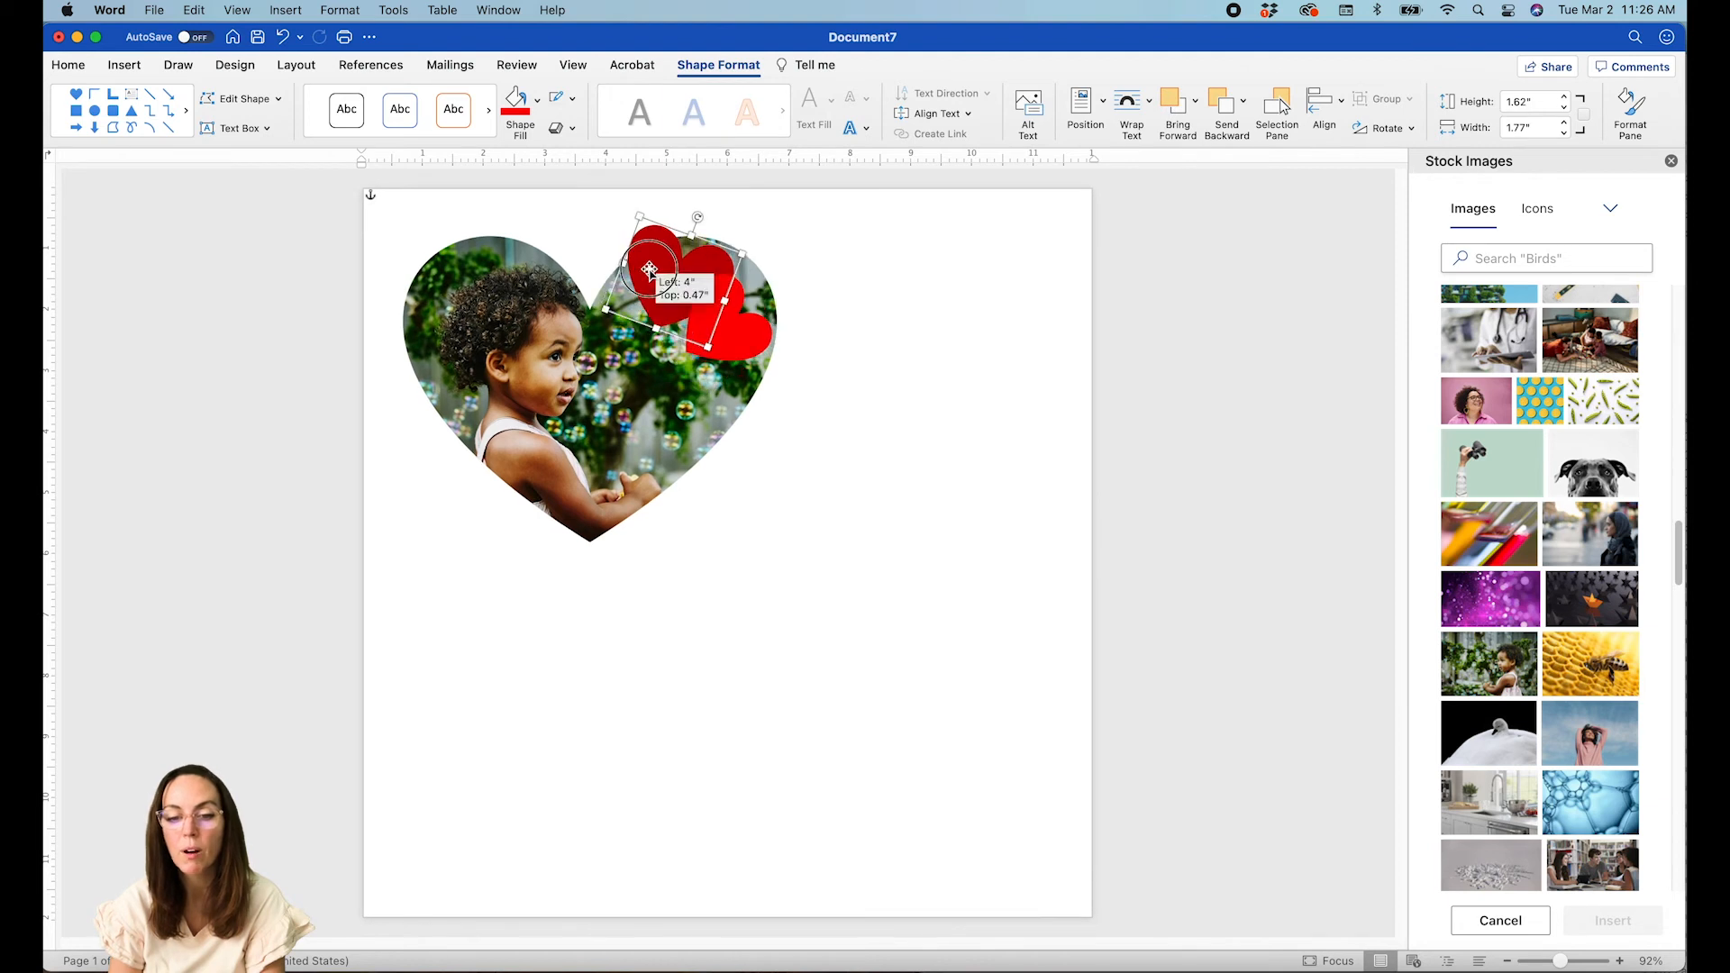
shift+click(752, 333)
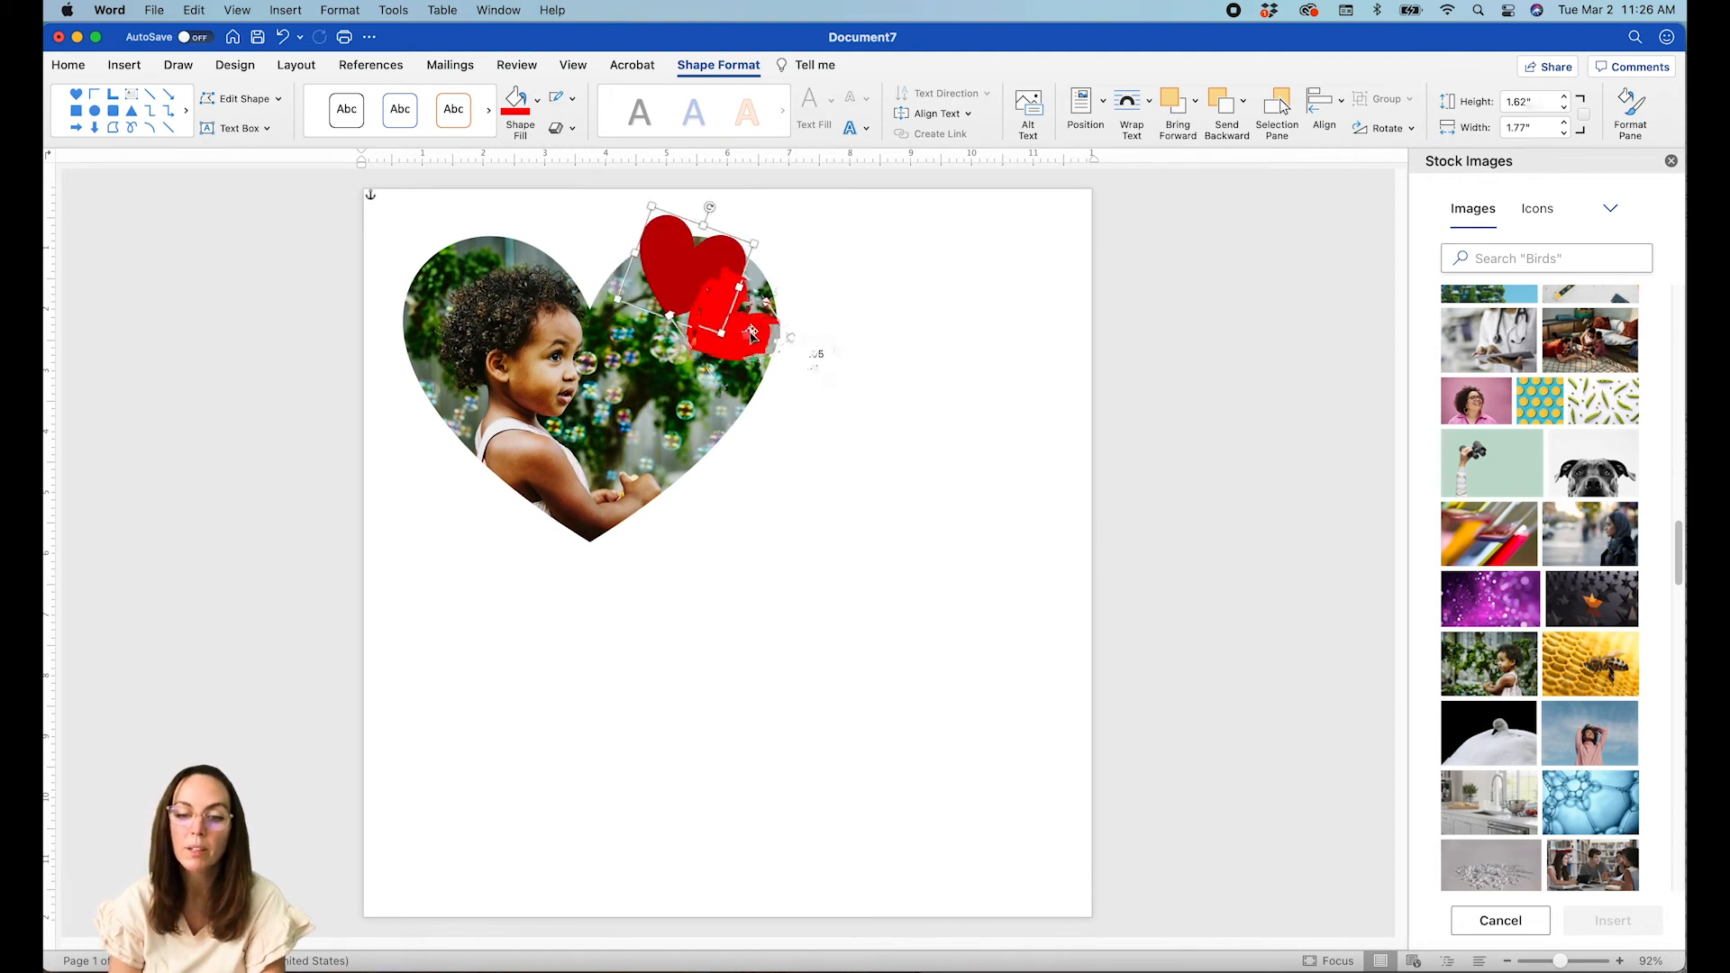
drag(751, 334, 764, 343)
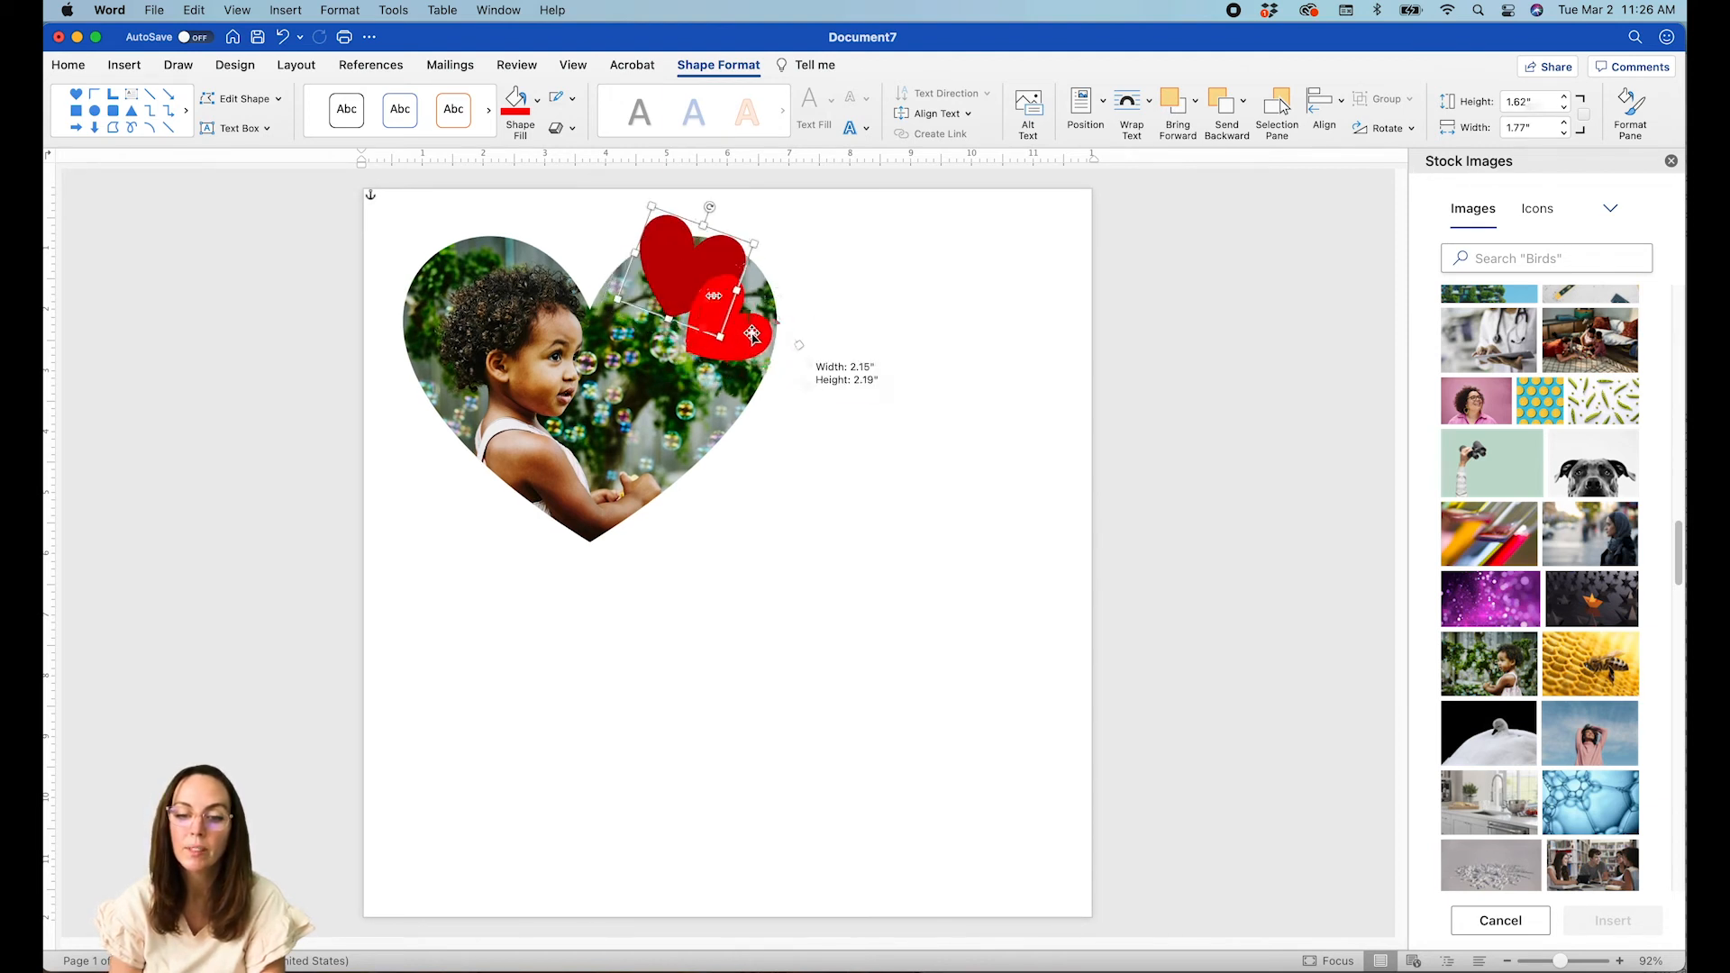
click(649, 237)
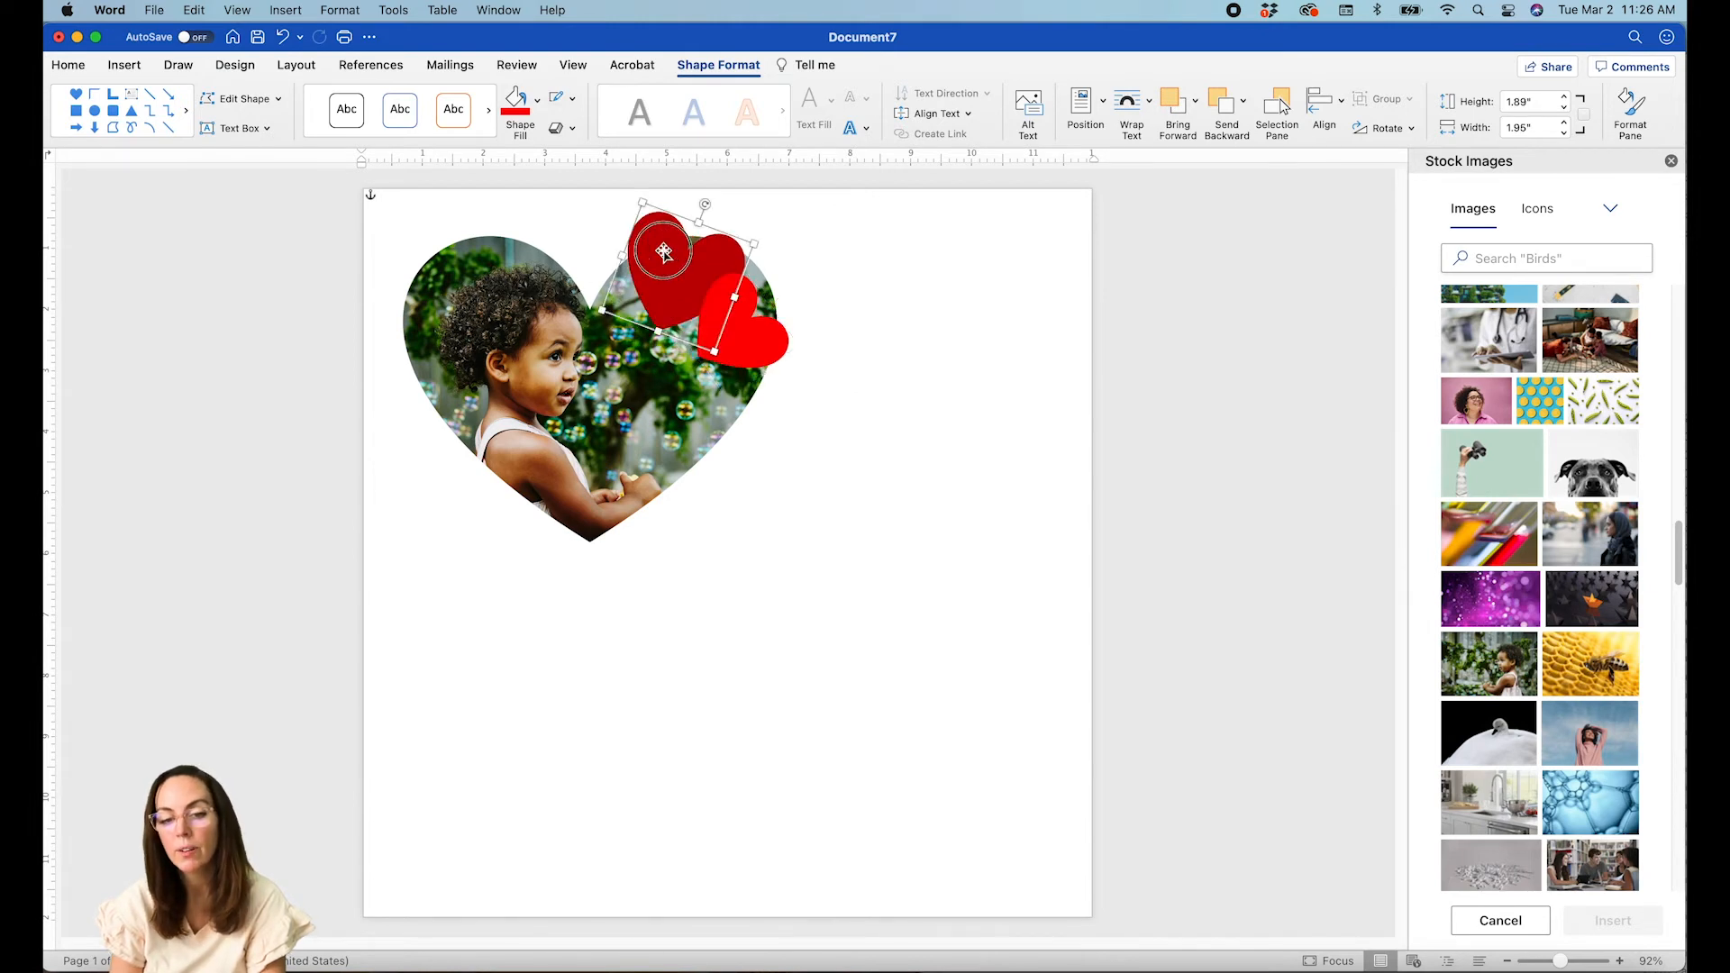
Shrink the bright red heart to about 1.46 by 1.66 inches and straighten the dark red heart to about 8 degrees, keeping them overlapping.
click(742, 307)
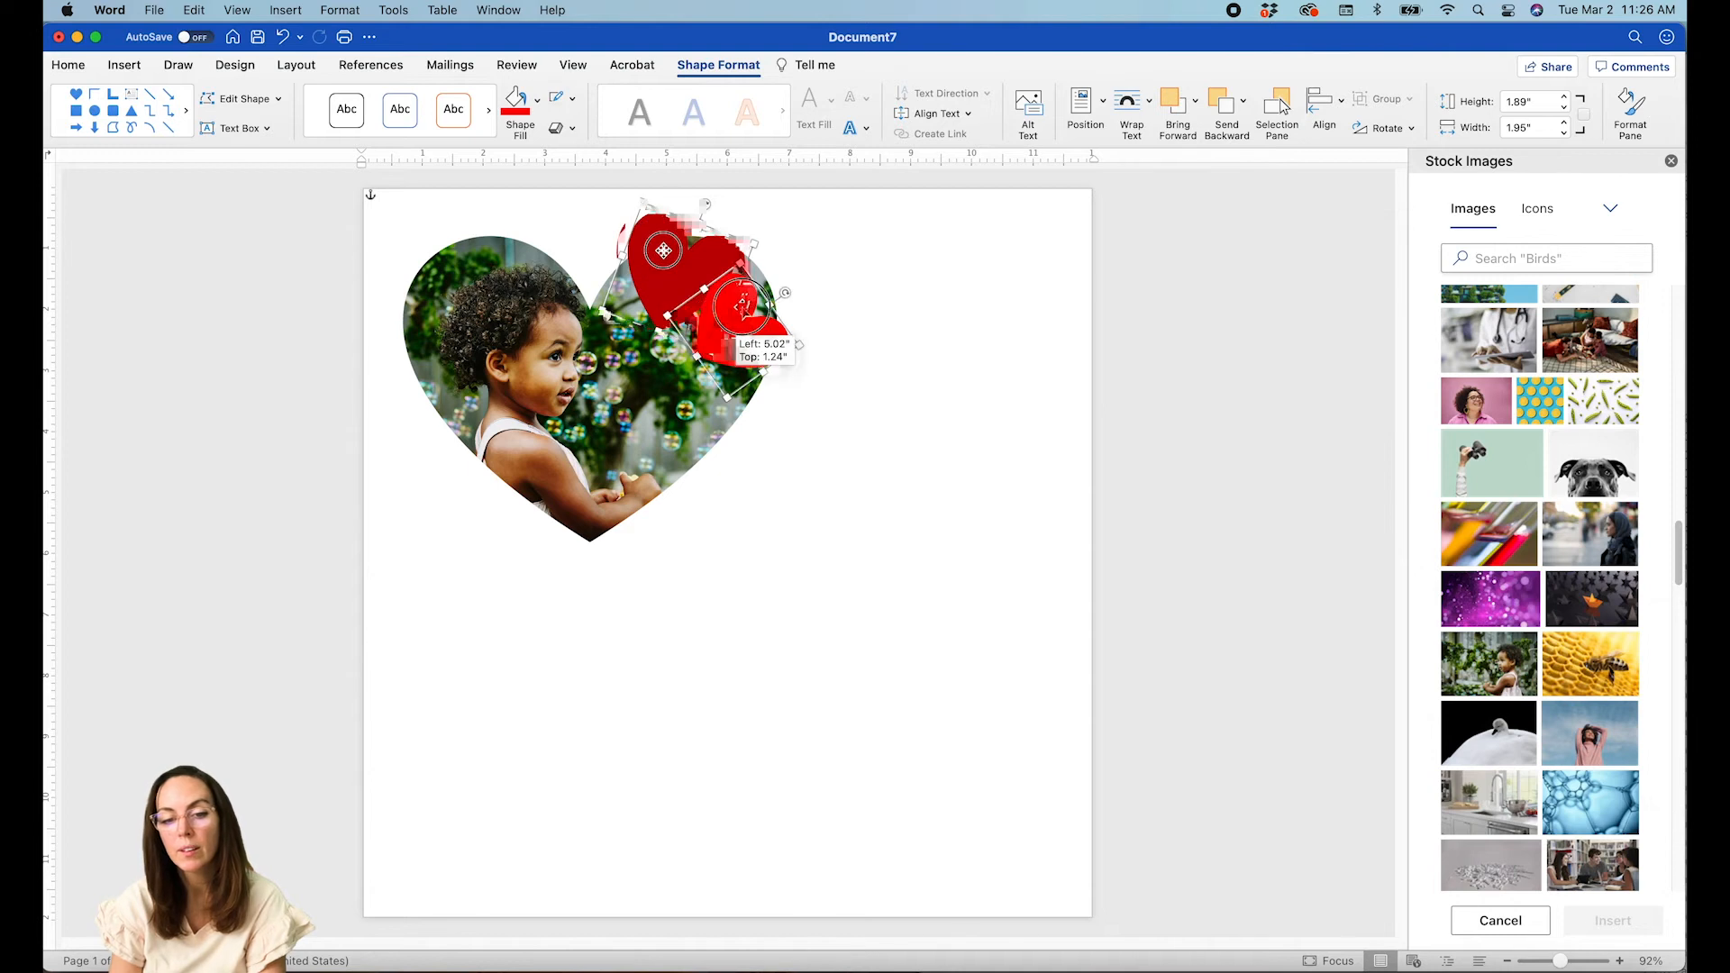
click(640, 281)
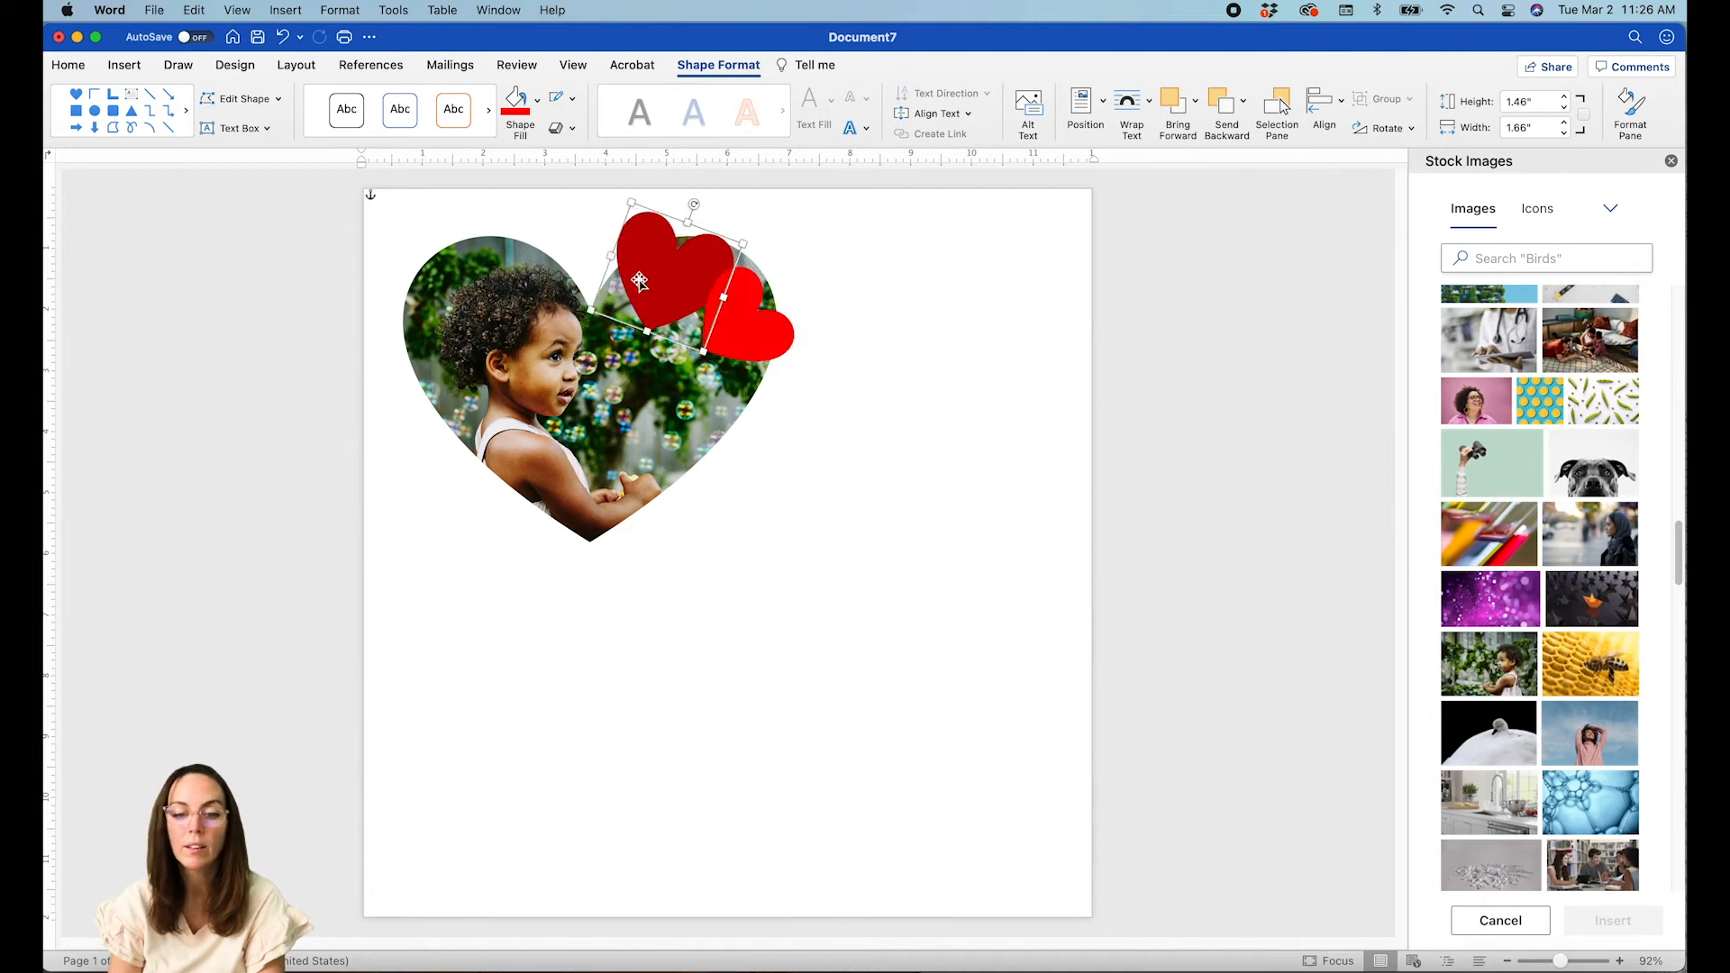
drag(694, 204, 678, 202)
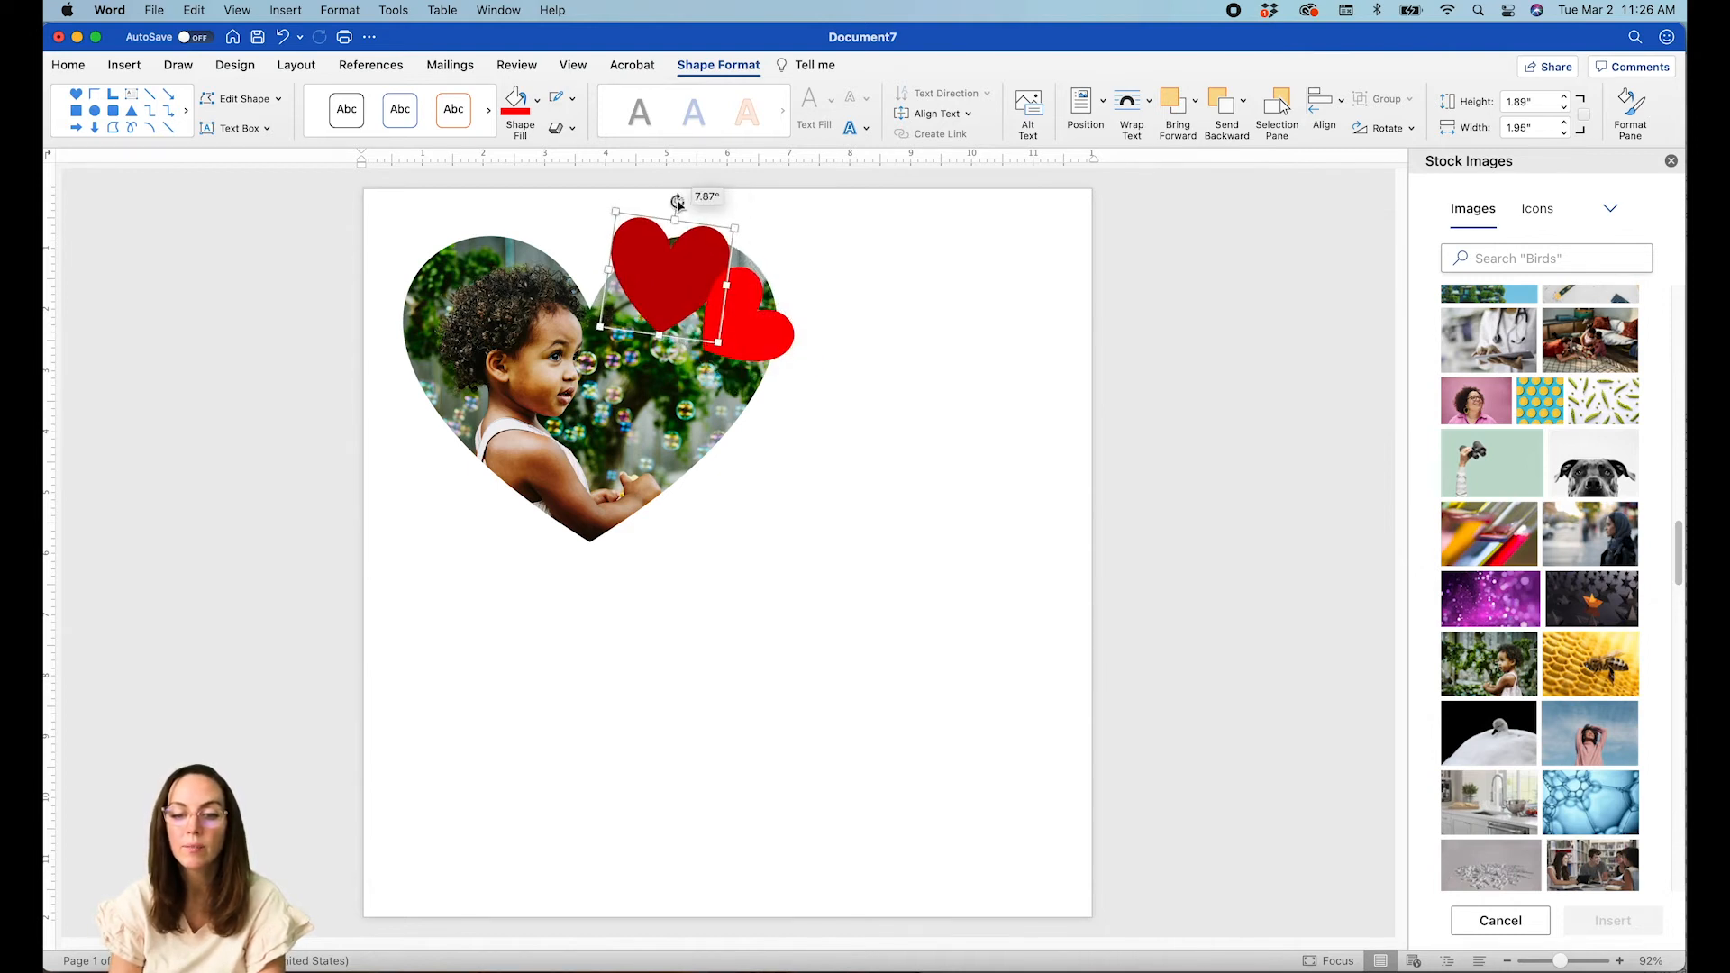
drag(779, 315, 770, 315)
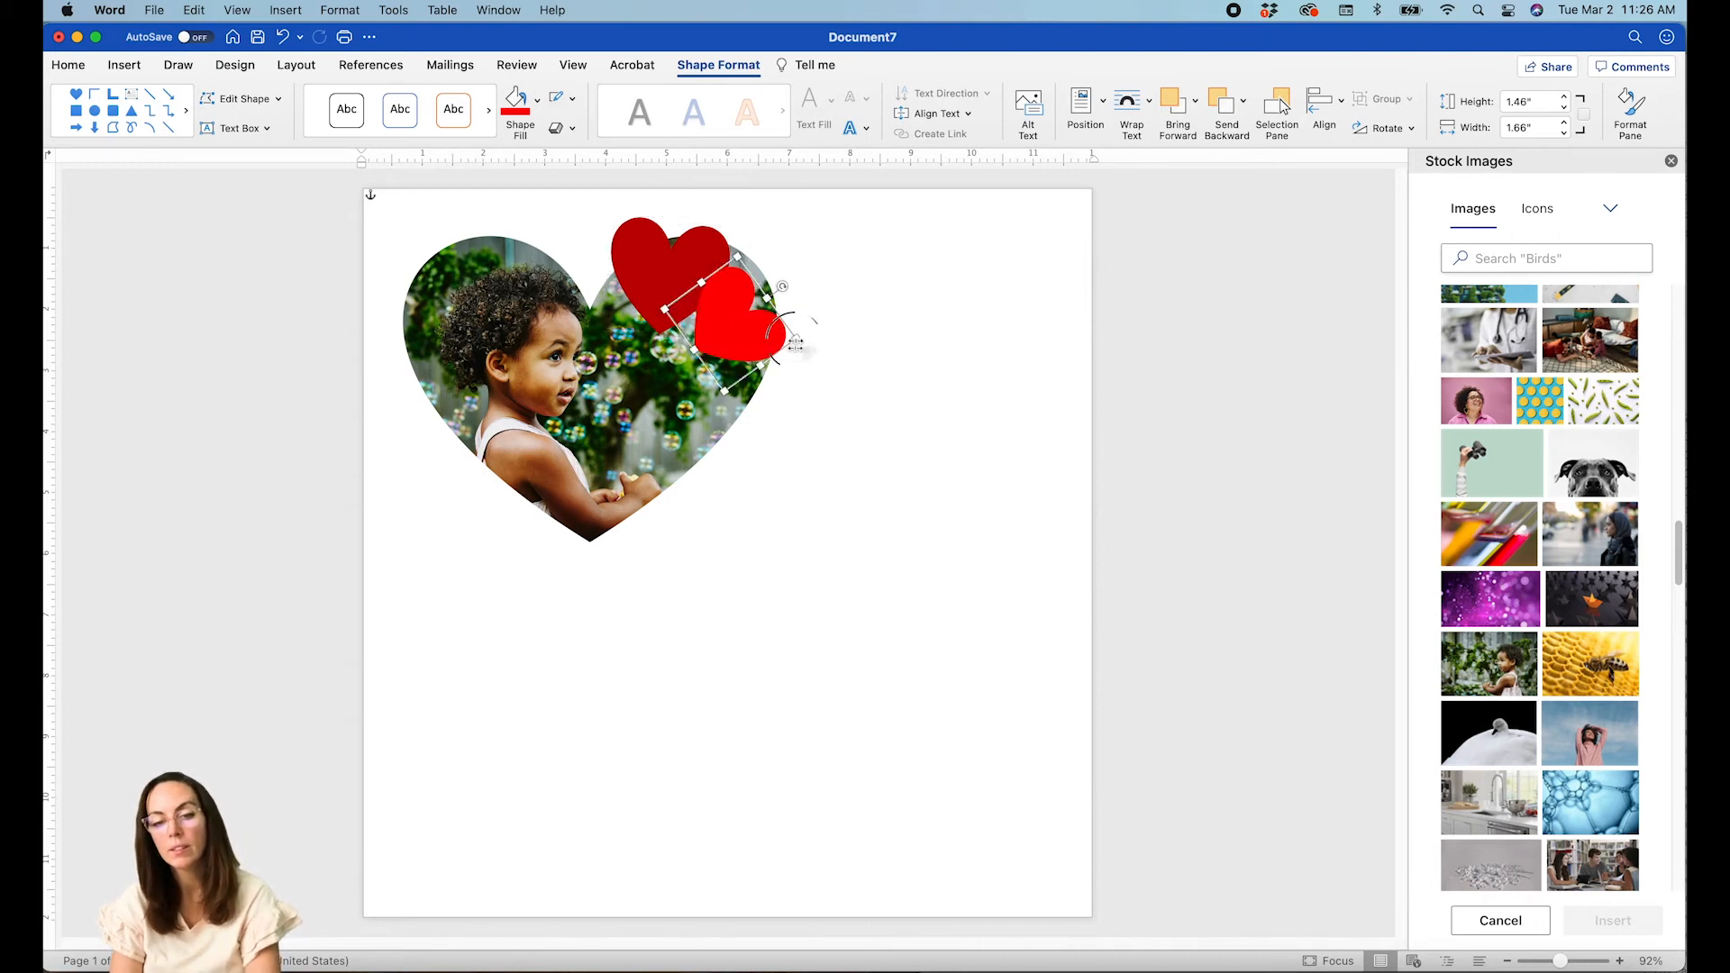
click(896, 264)
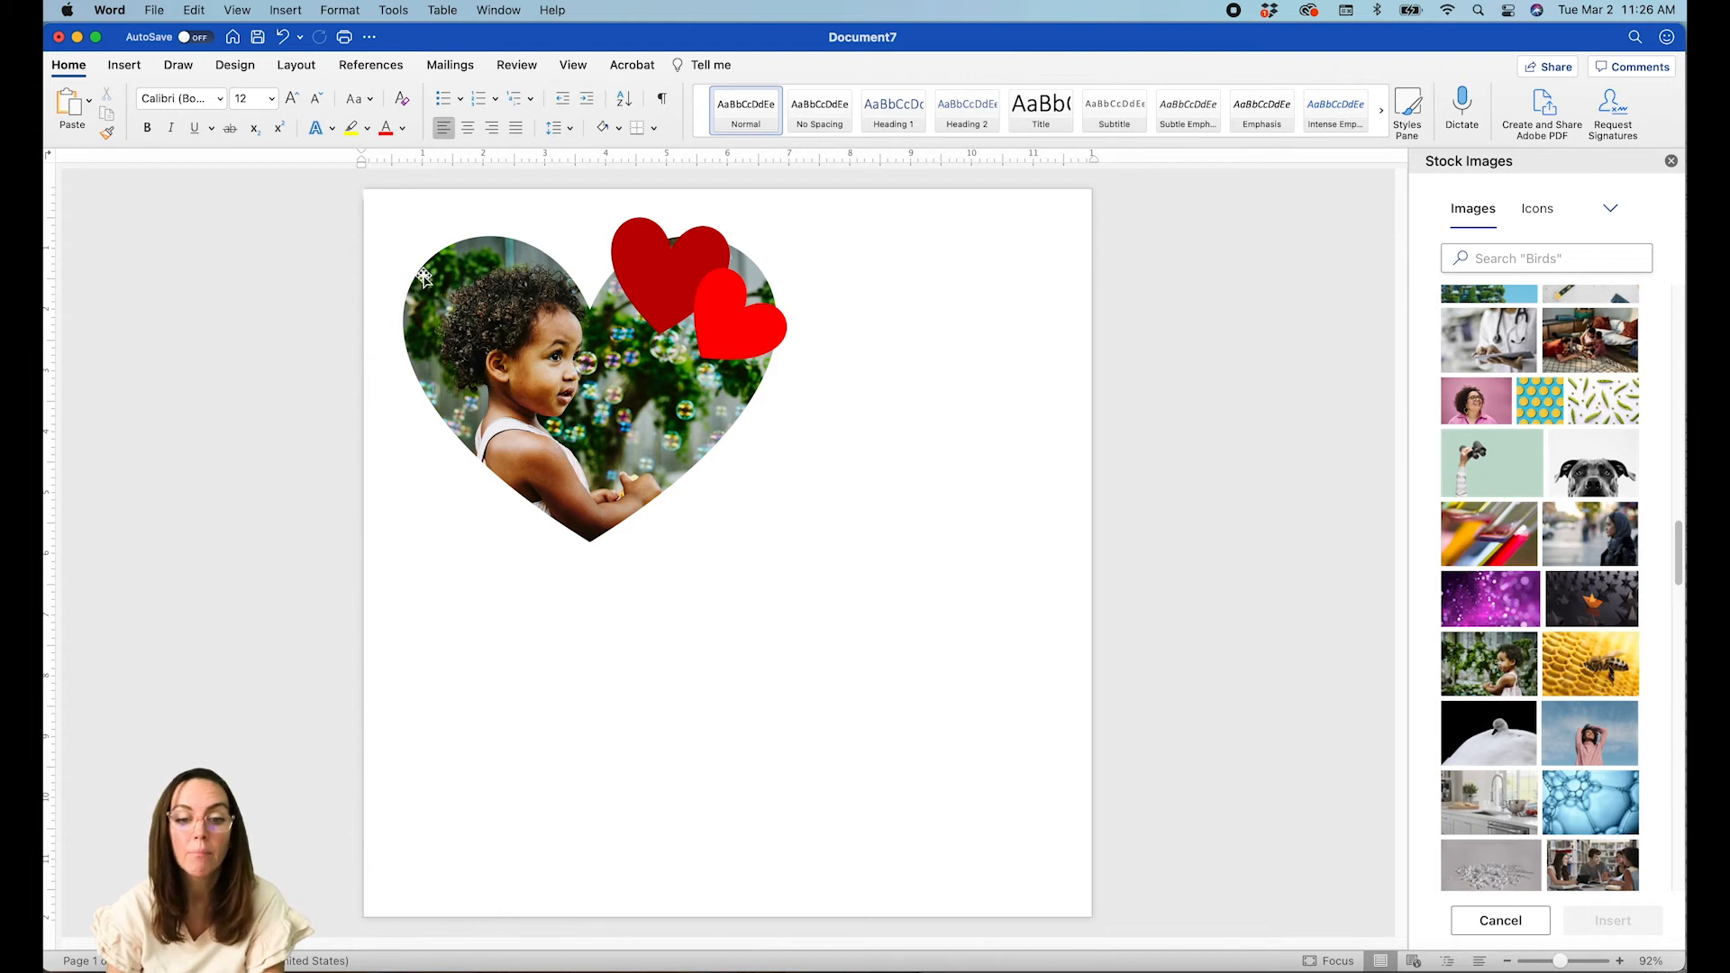
Select the heart photo and both small hearts together and move them down and right, toward the middle of the page.
click(632, 270)
shift+click(762, 326)
shift+click(694, 386)
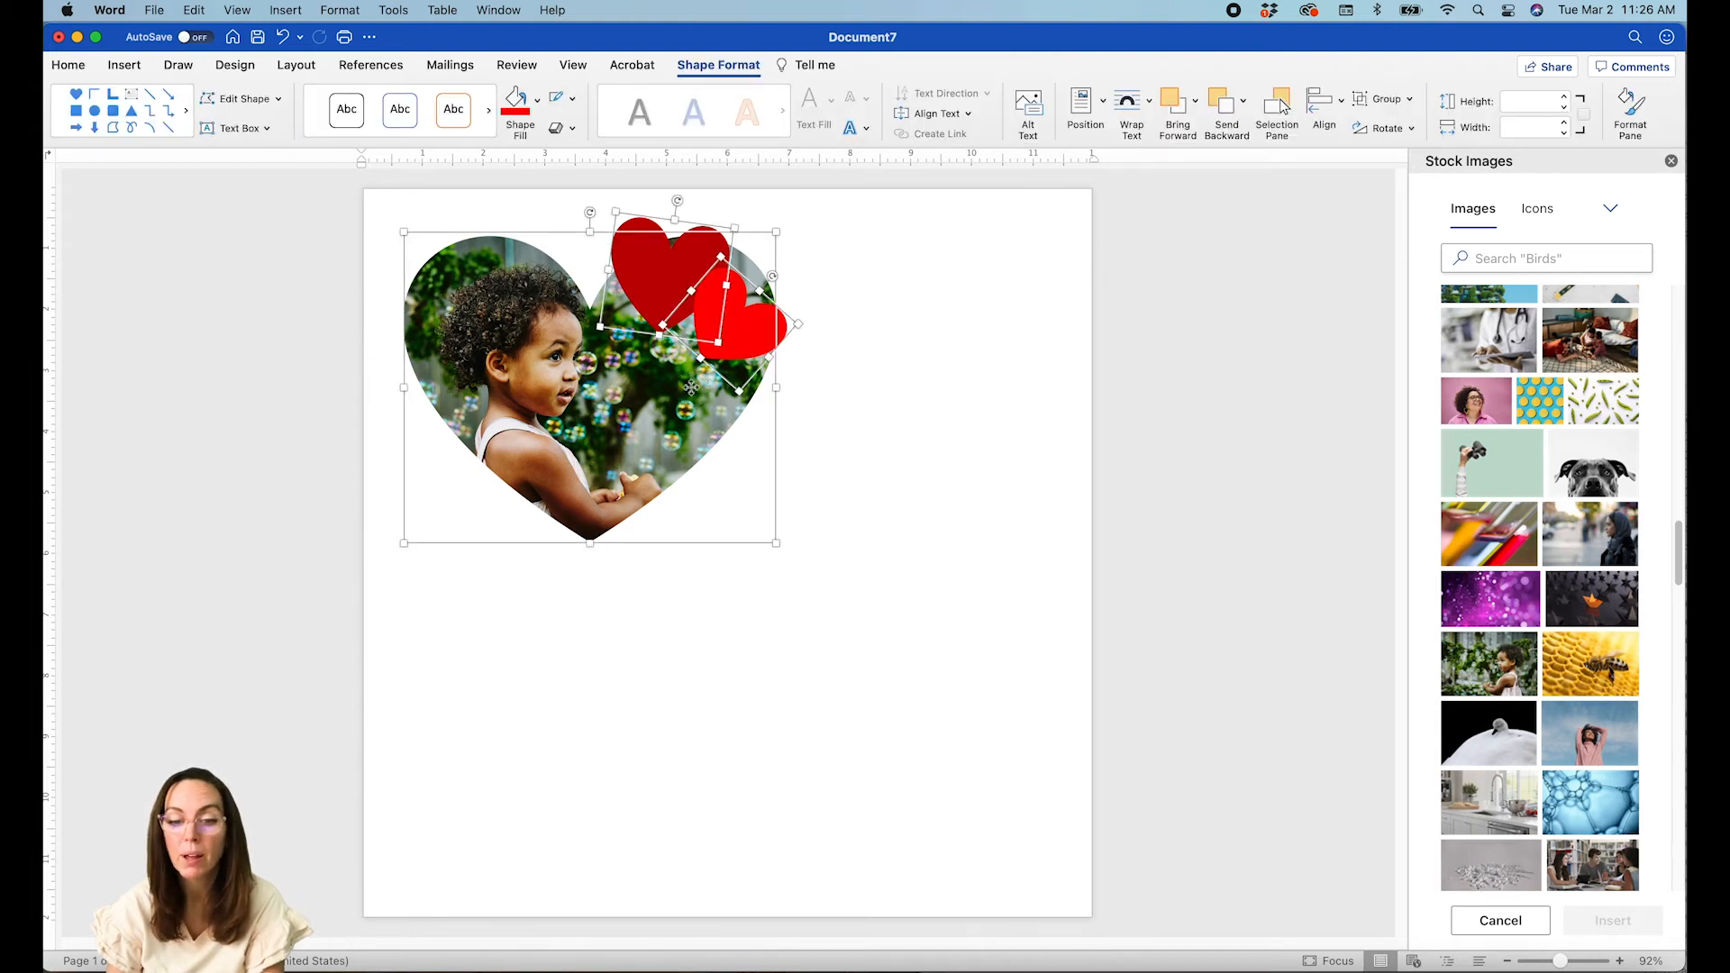
drag(703, 410, 768, 483)
click(909, 312)
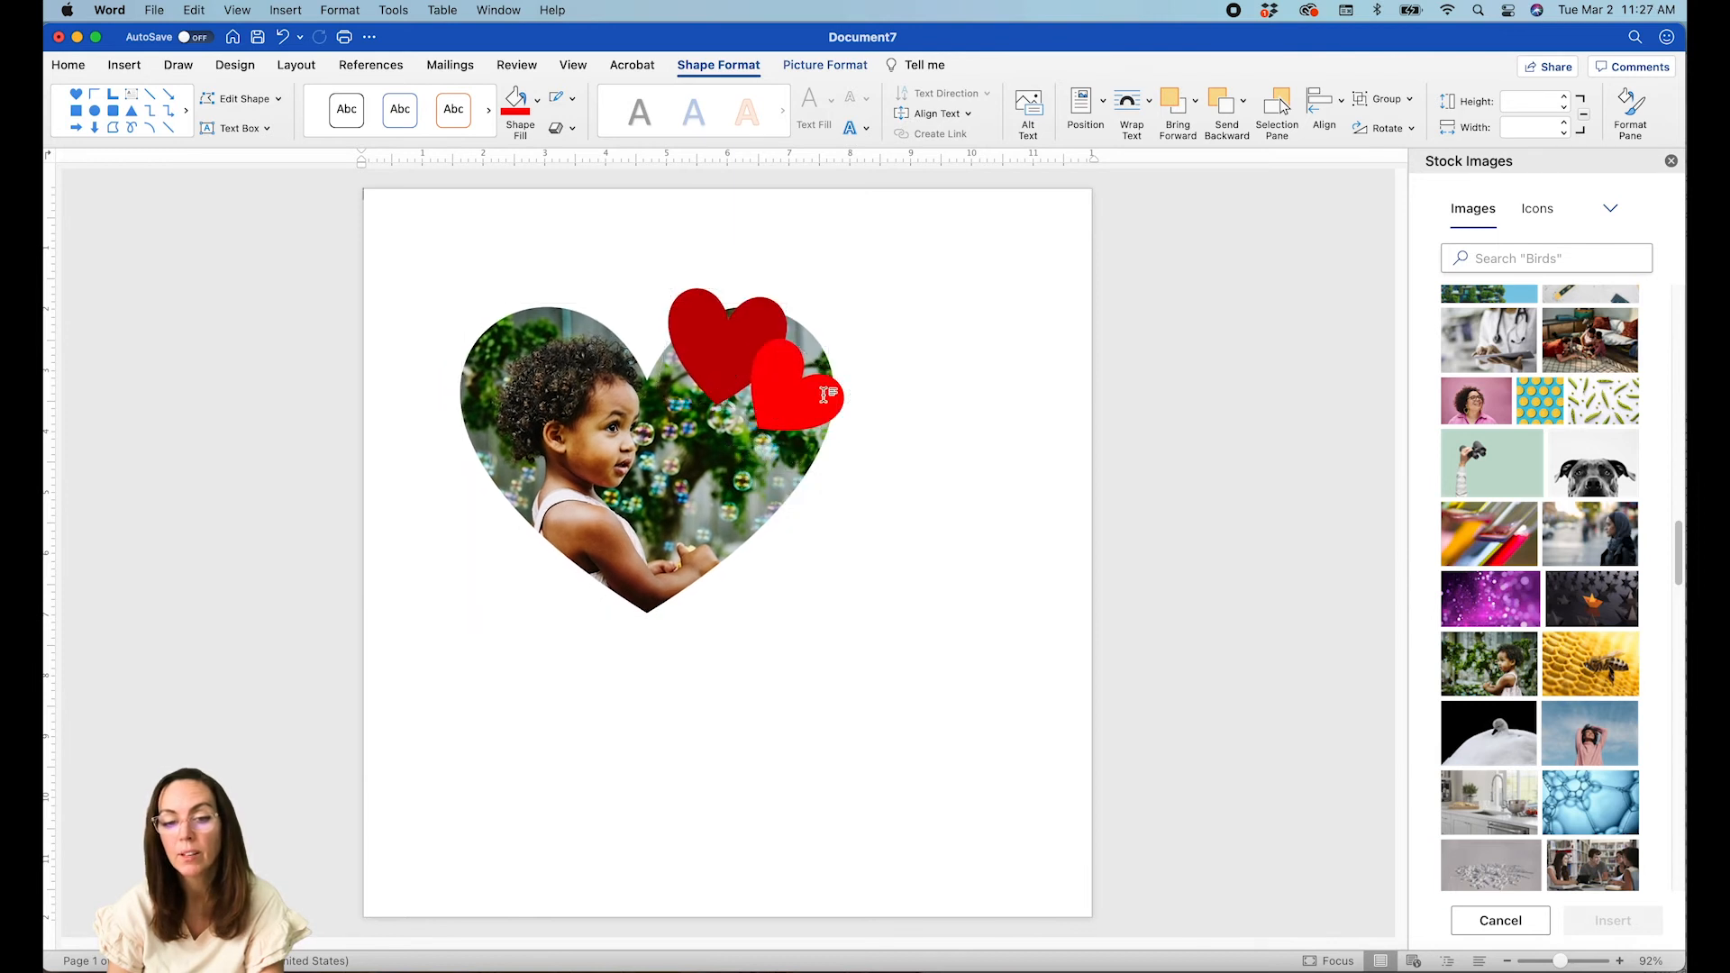
click(589, 417)
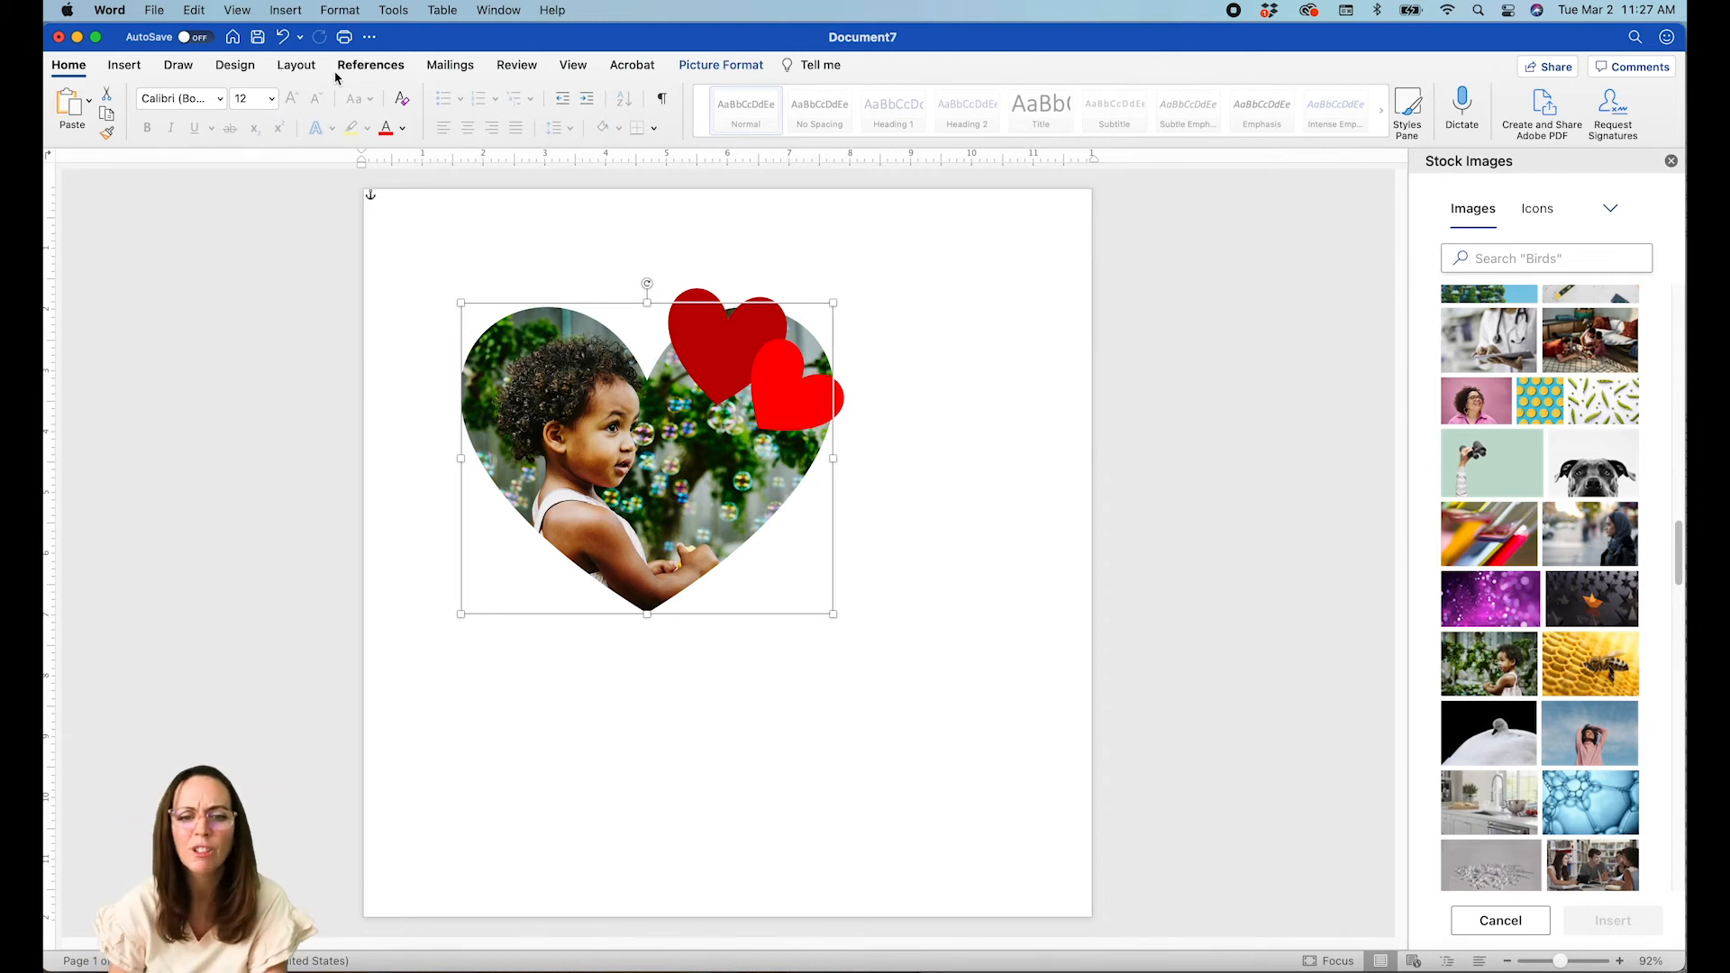
click(297, 66)
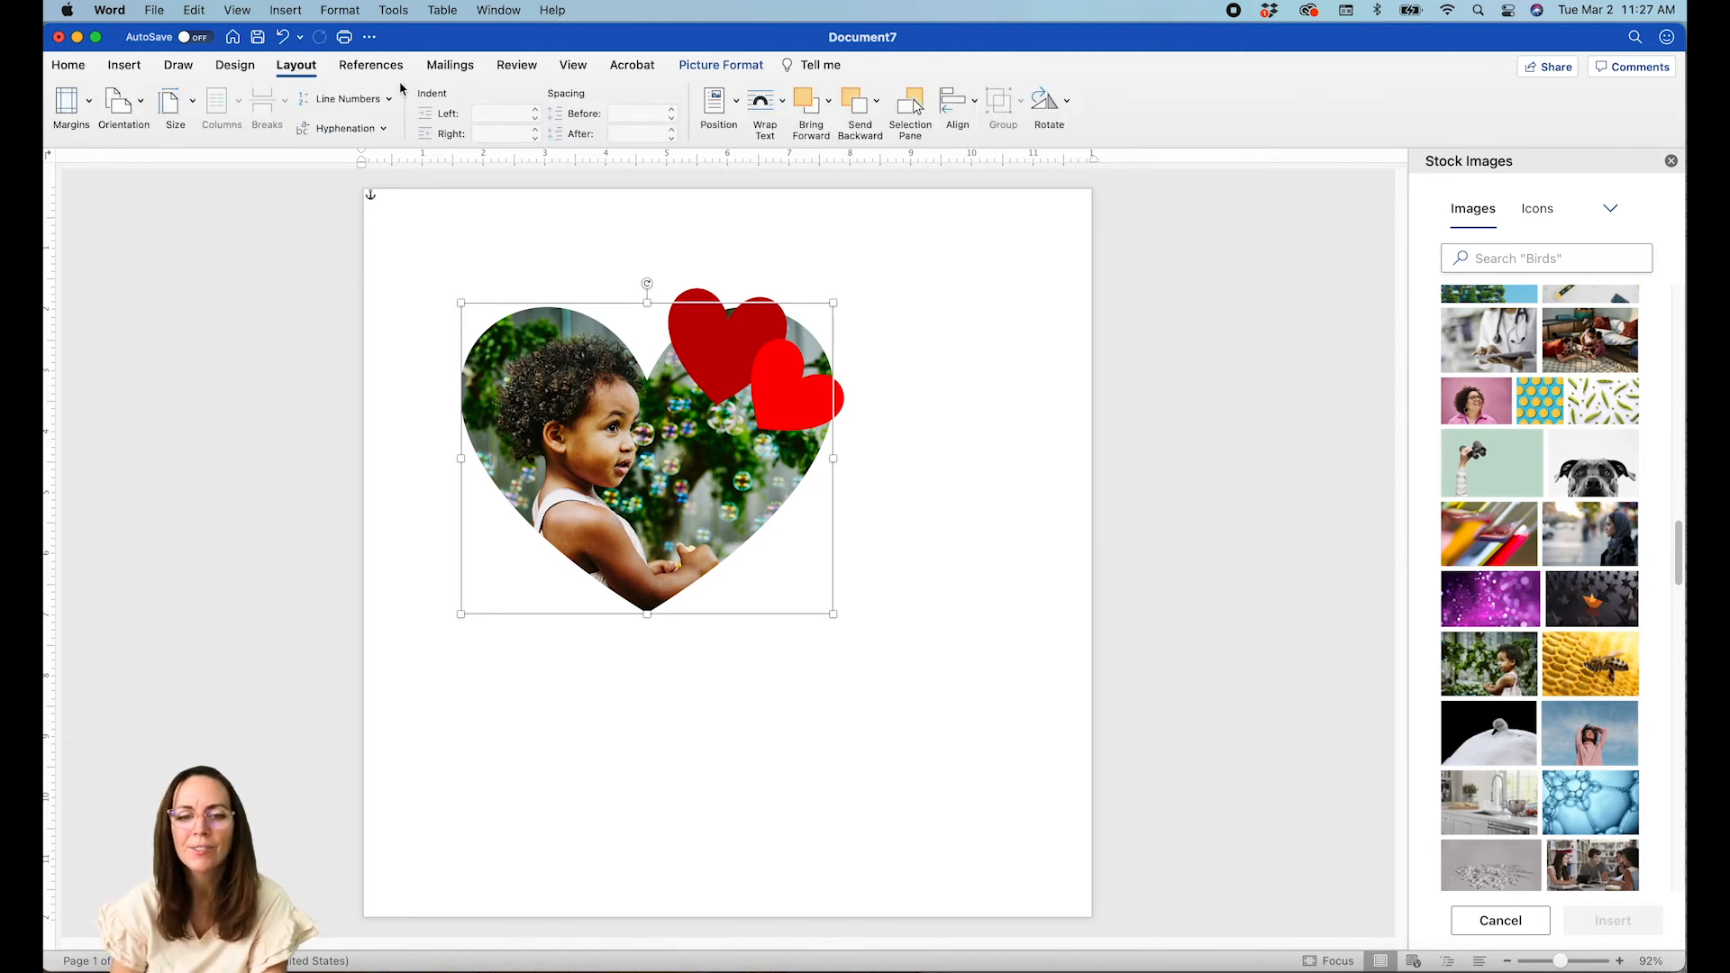
click(235, 65)
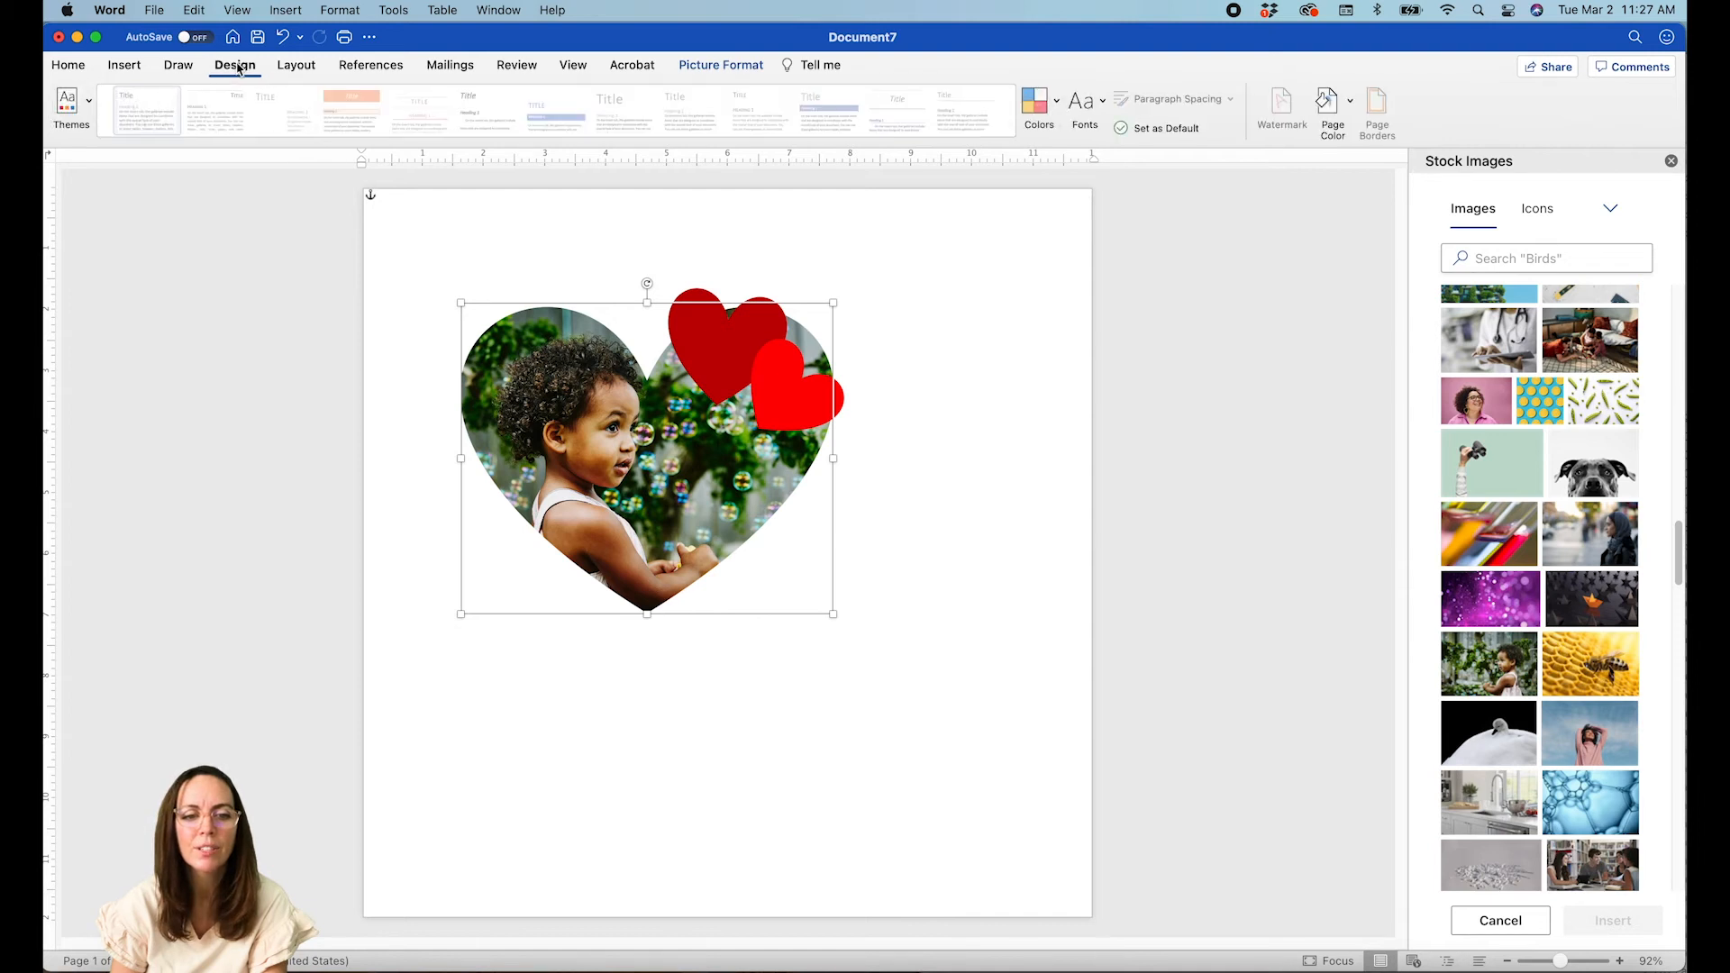
click(69, 66)
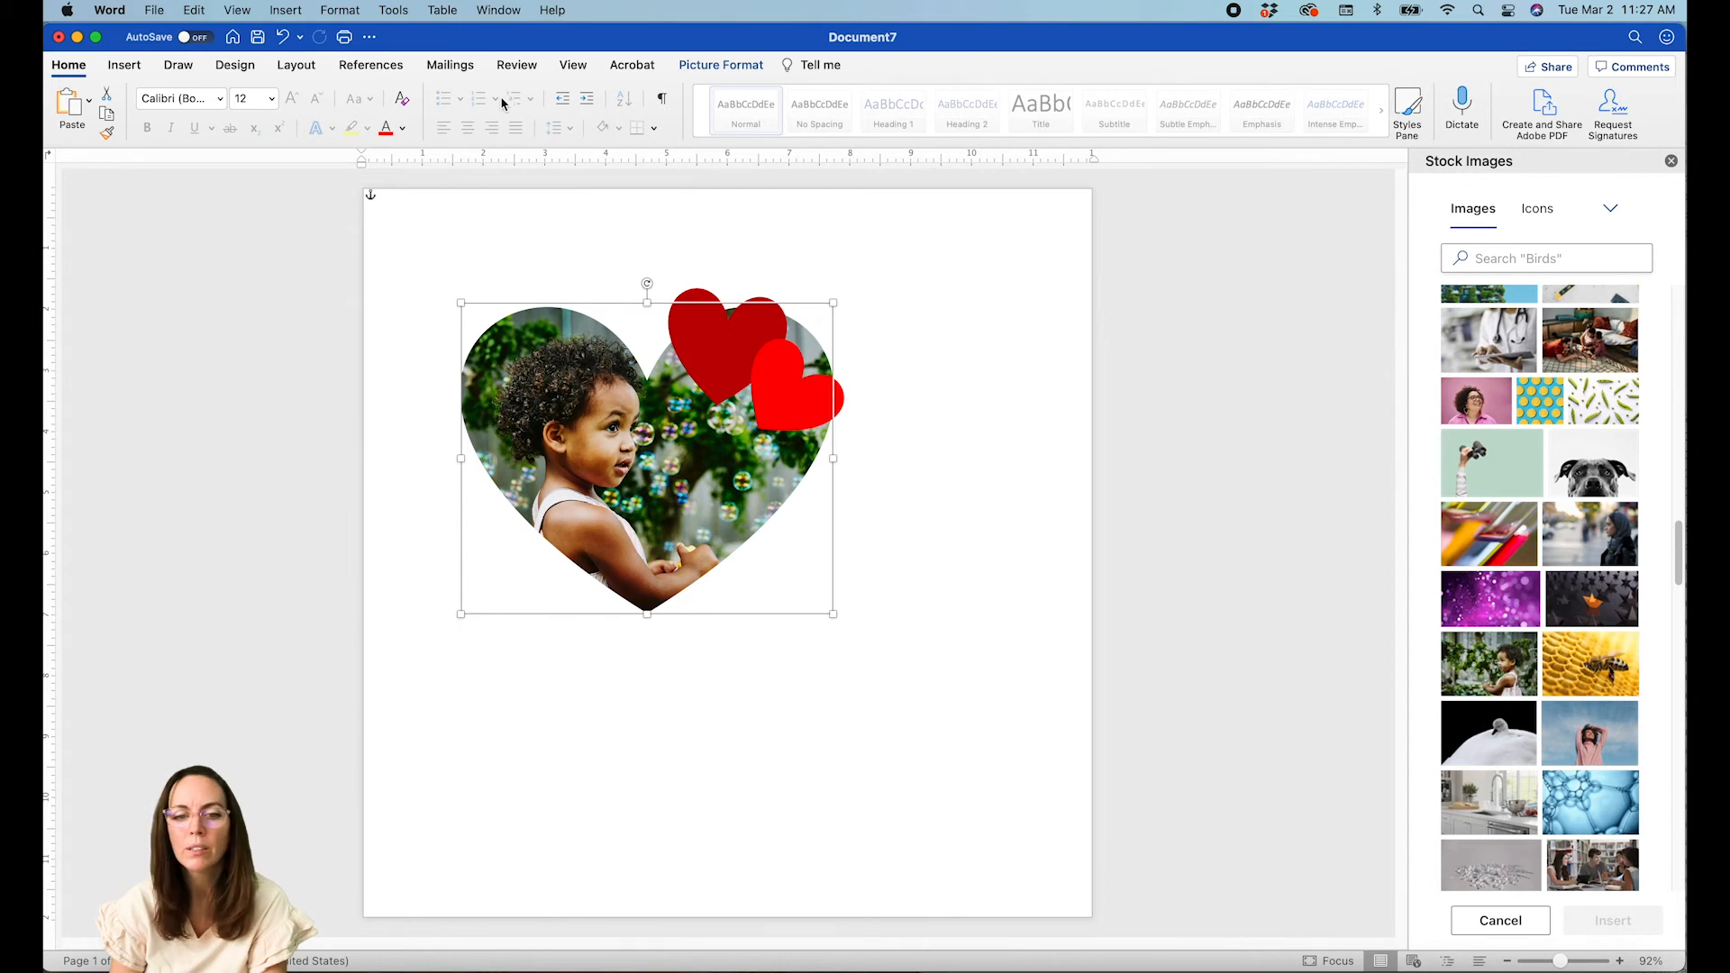
Open the detailed formatting settings and give the heart photo a solid line outline.
click(705, 342)
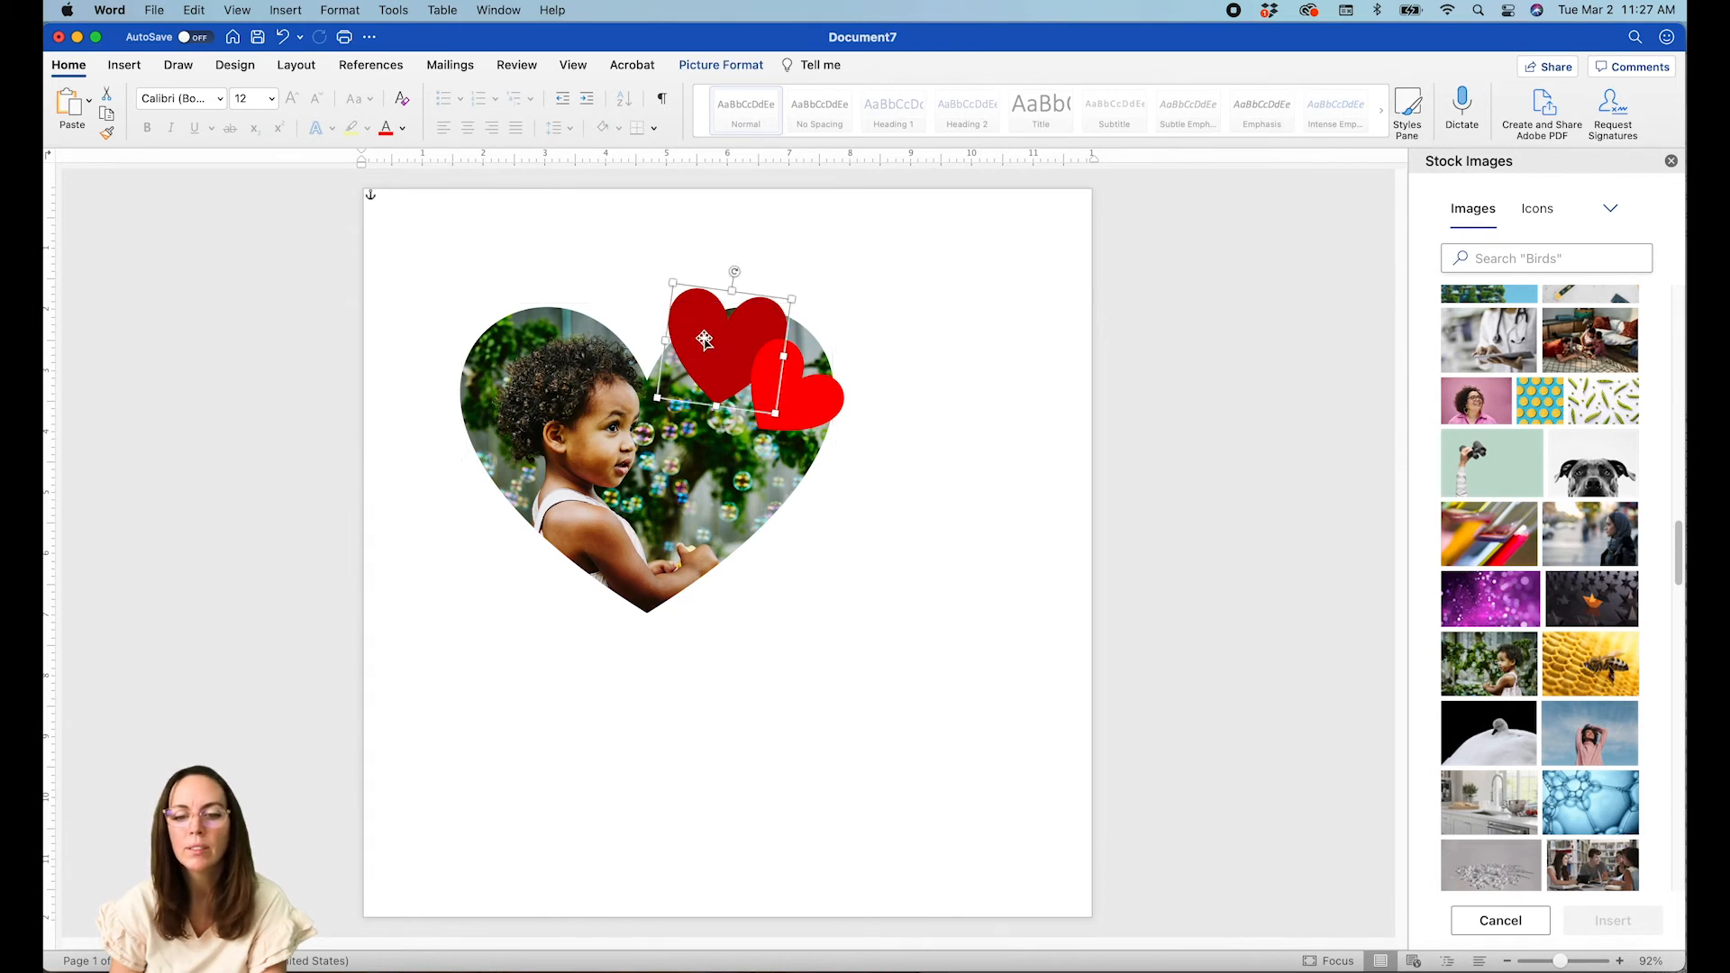
click(718, 65)
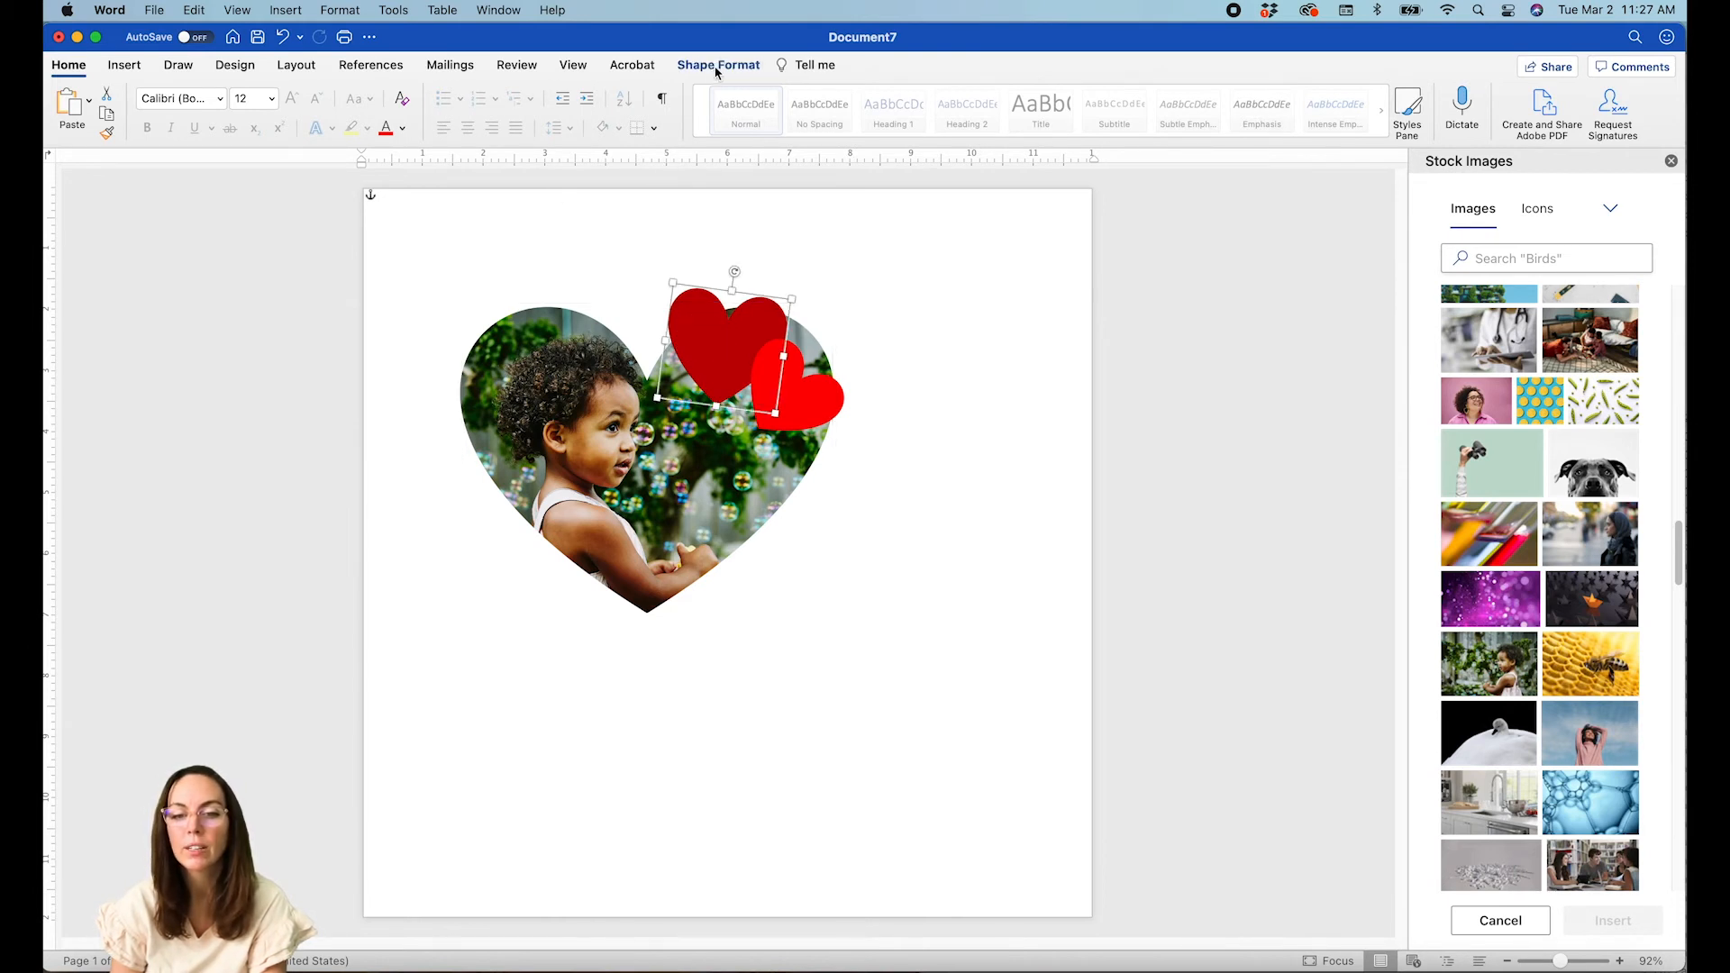
click(1632, 112)
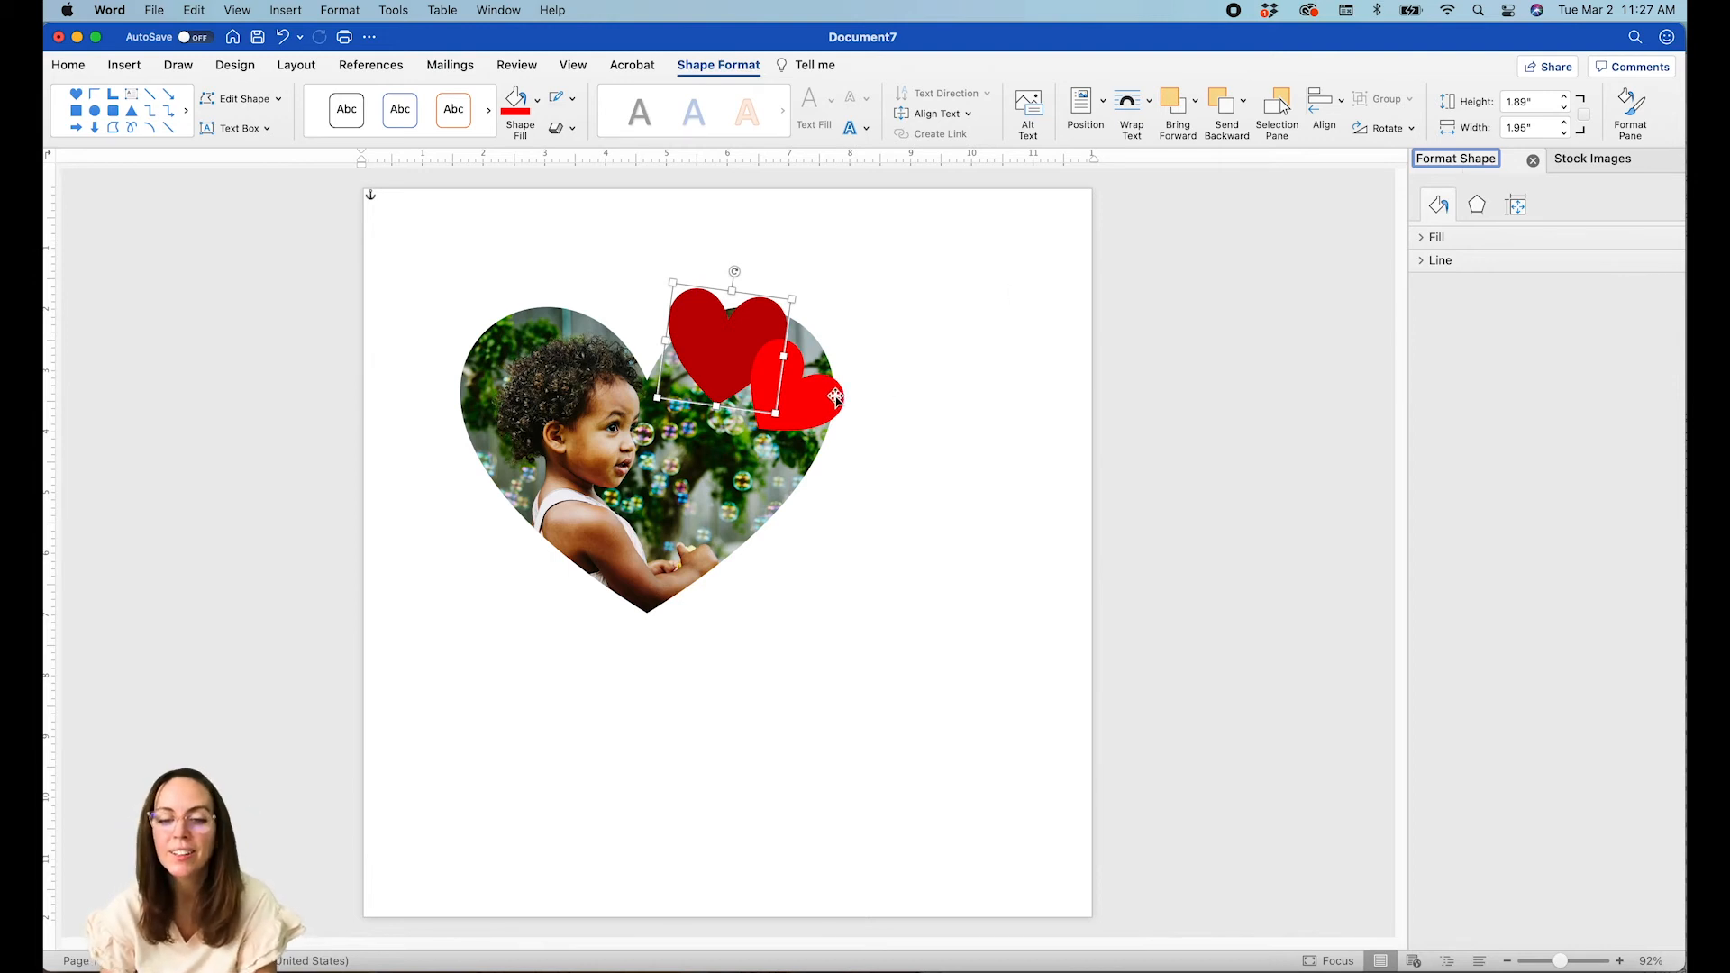
click(785, 478)
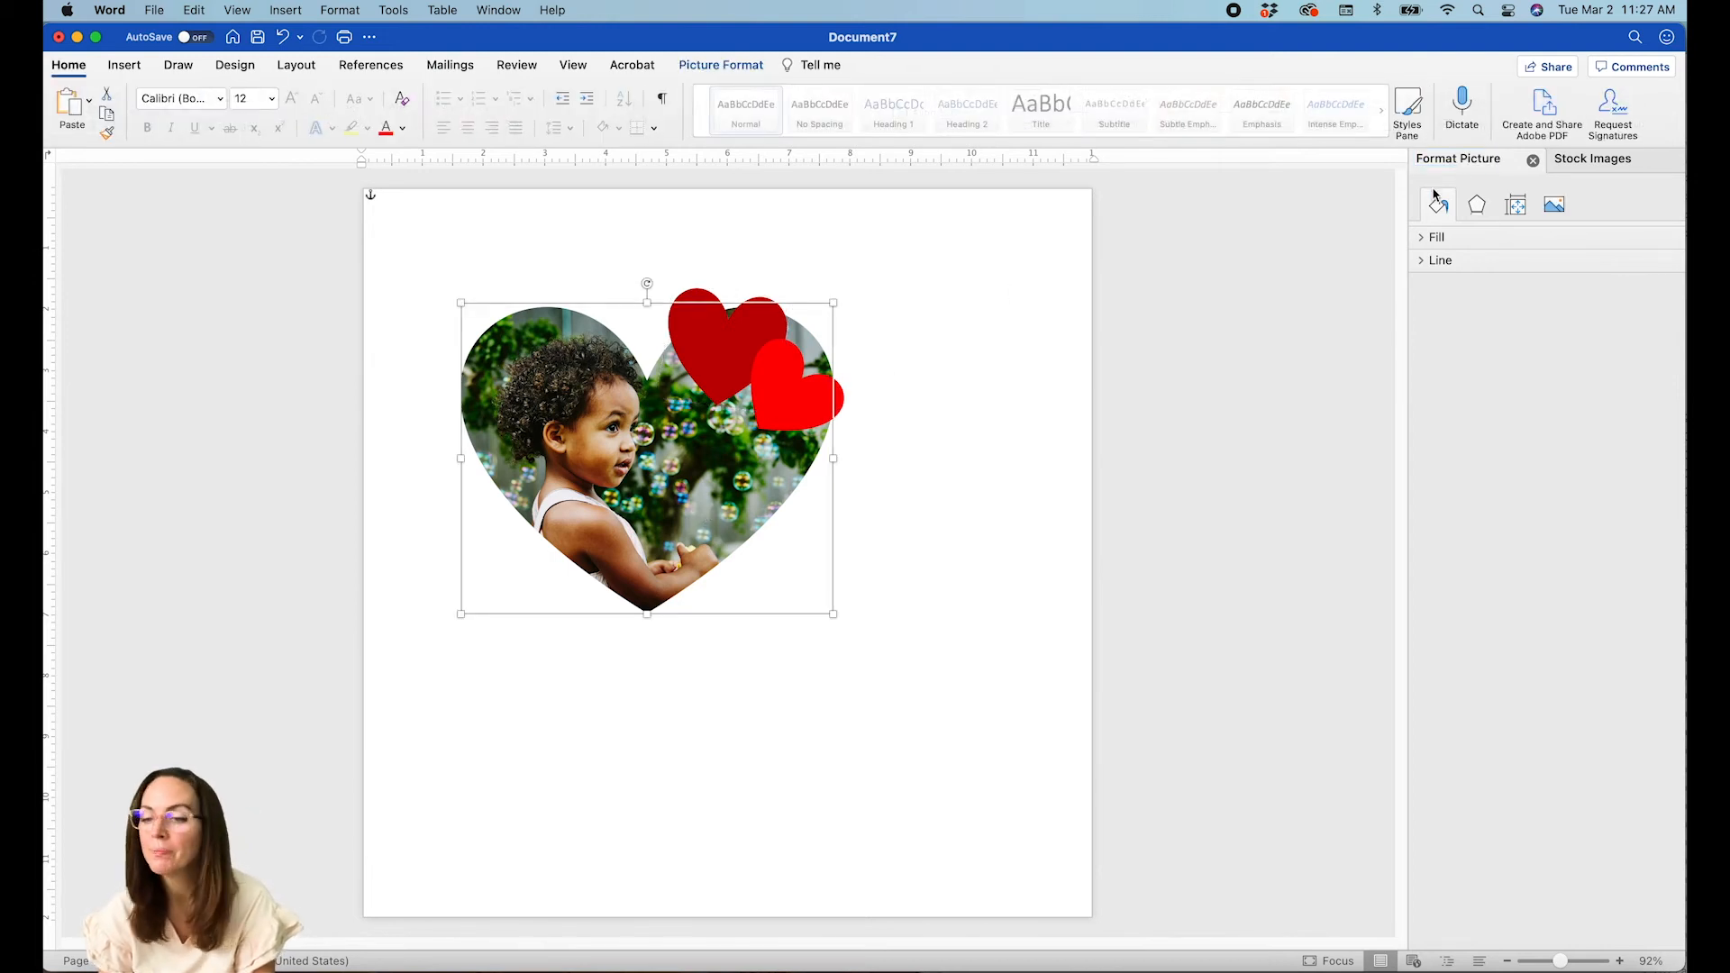
click(1422, 260)
click(1449, 306)
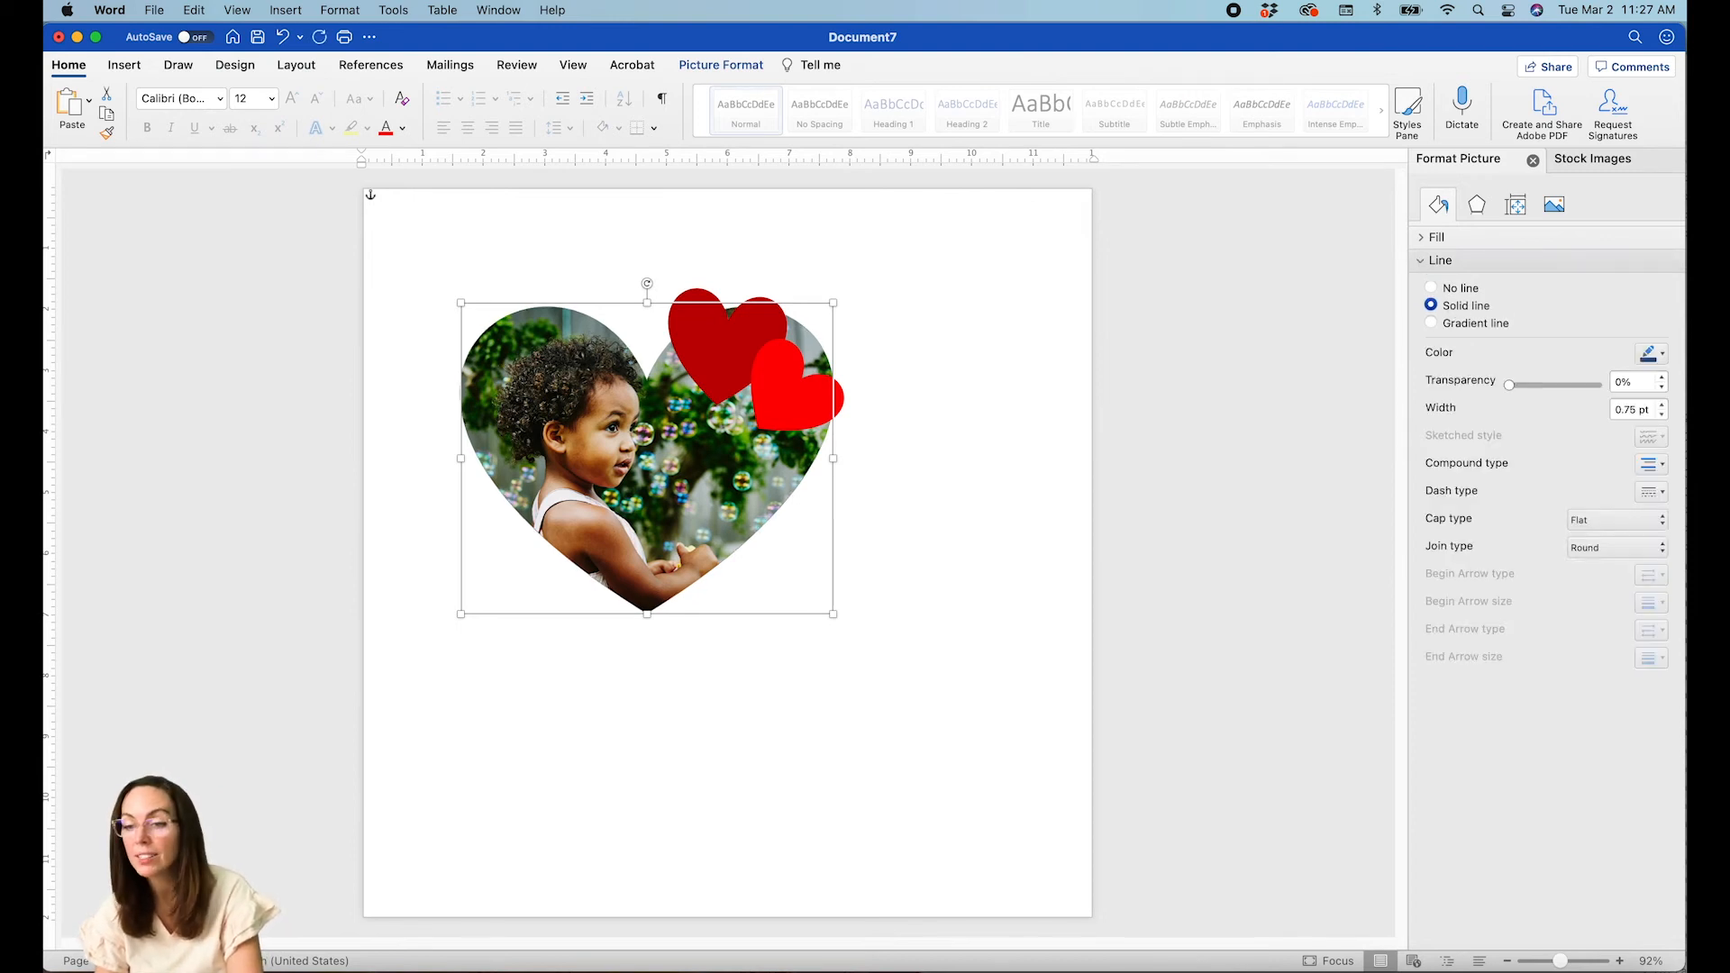
Set the heart photo's outline width to 5.75 pt.
click(1661, 405)
click(1662, 405)
click(1662, 405)
click(1662, 405)
click(1662, 404)
click(1662, 405)
click(1661, 405)
click(1661, 405)
click(1662, 404)
click(1661, 405)
click(1662, 405)
click(1662, 404)
click(1662, 404)
click(1662, 404)
click(1662, 405)
click(1662, 405)
click(1661, 405)
click(1661, 405)
click(1662, 405)
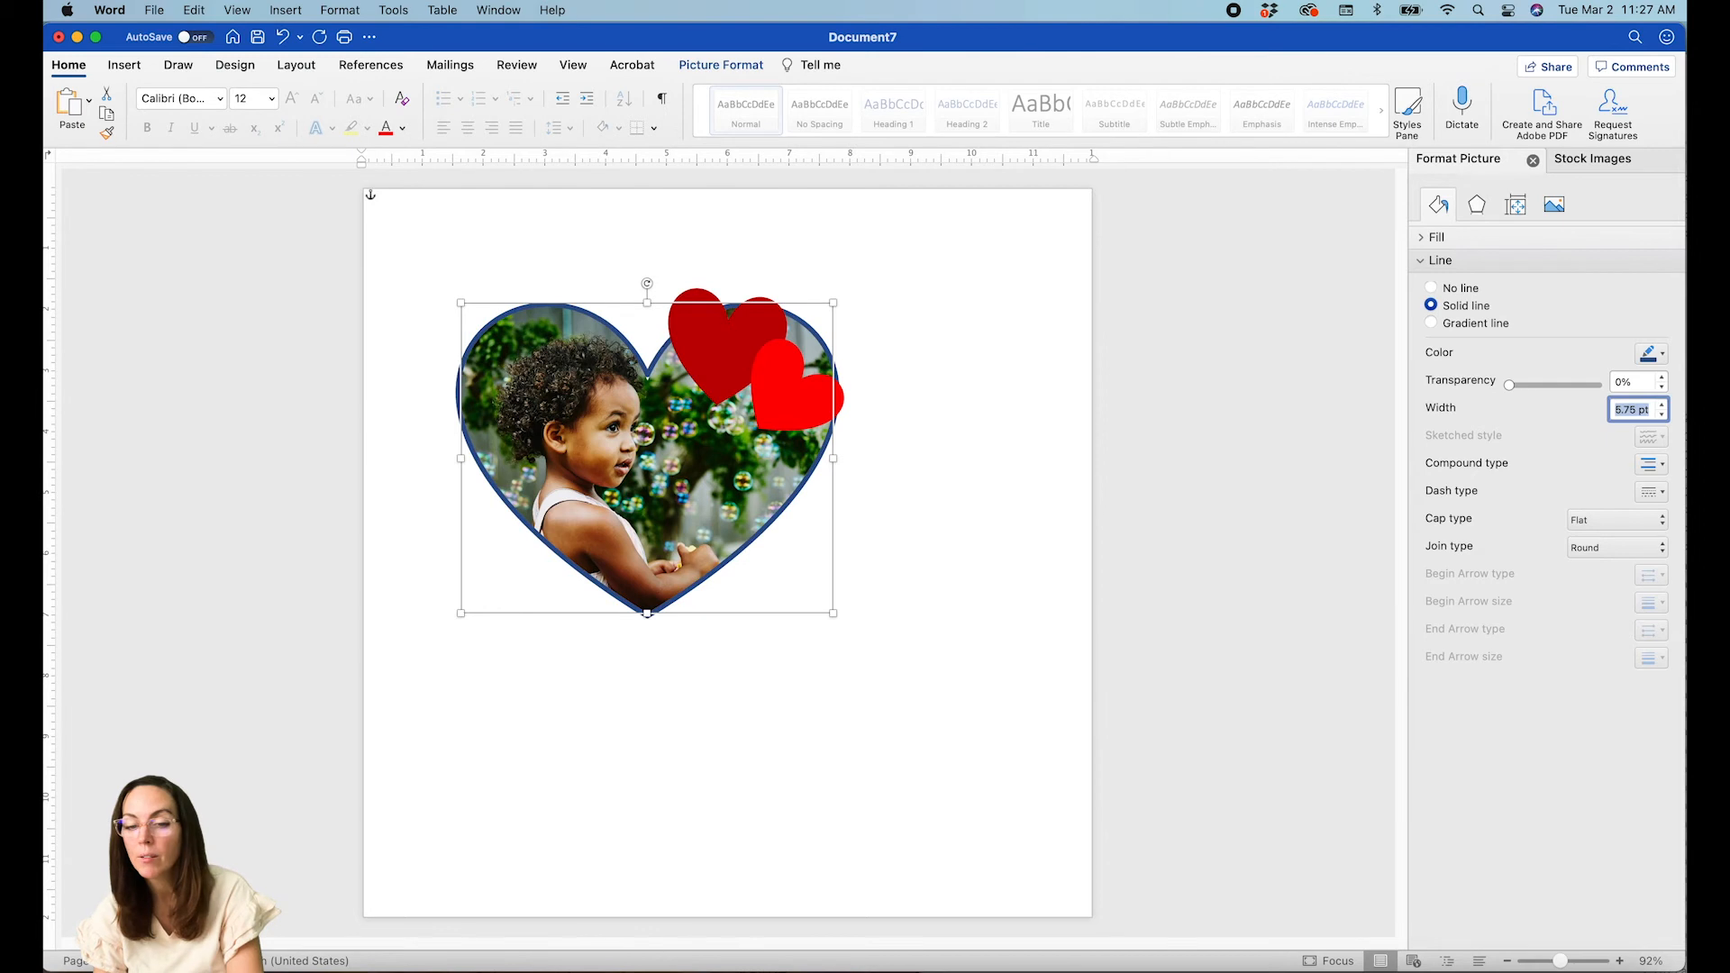
Change the heart photo's outline color to the standard bright red.
click(1663, 354)
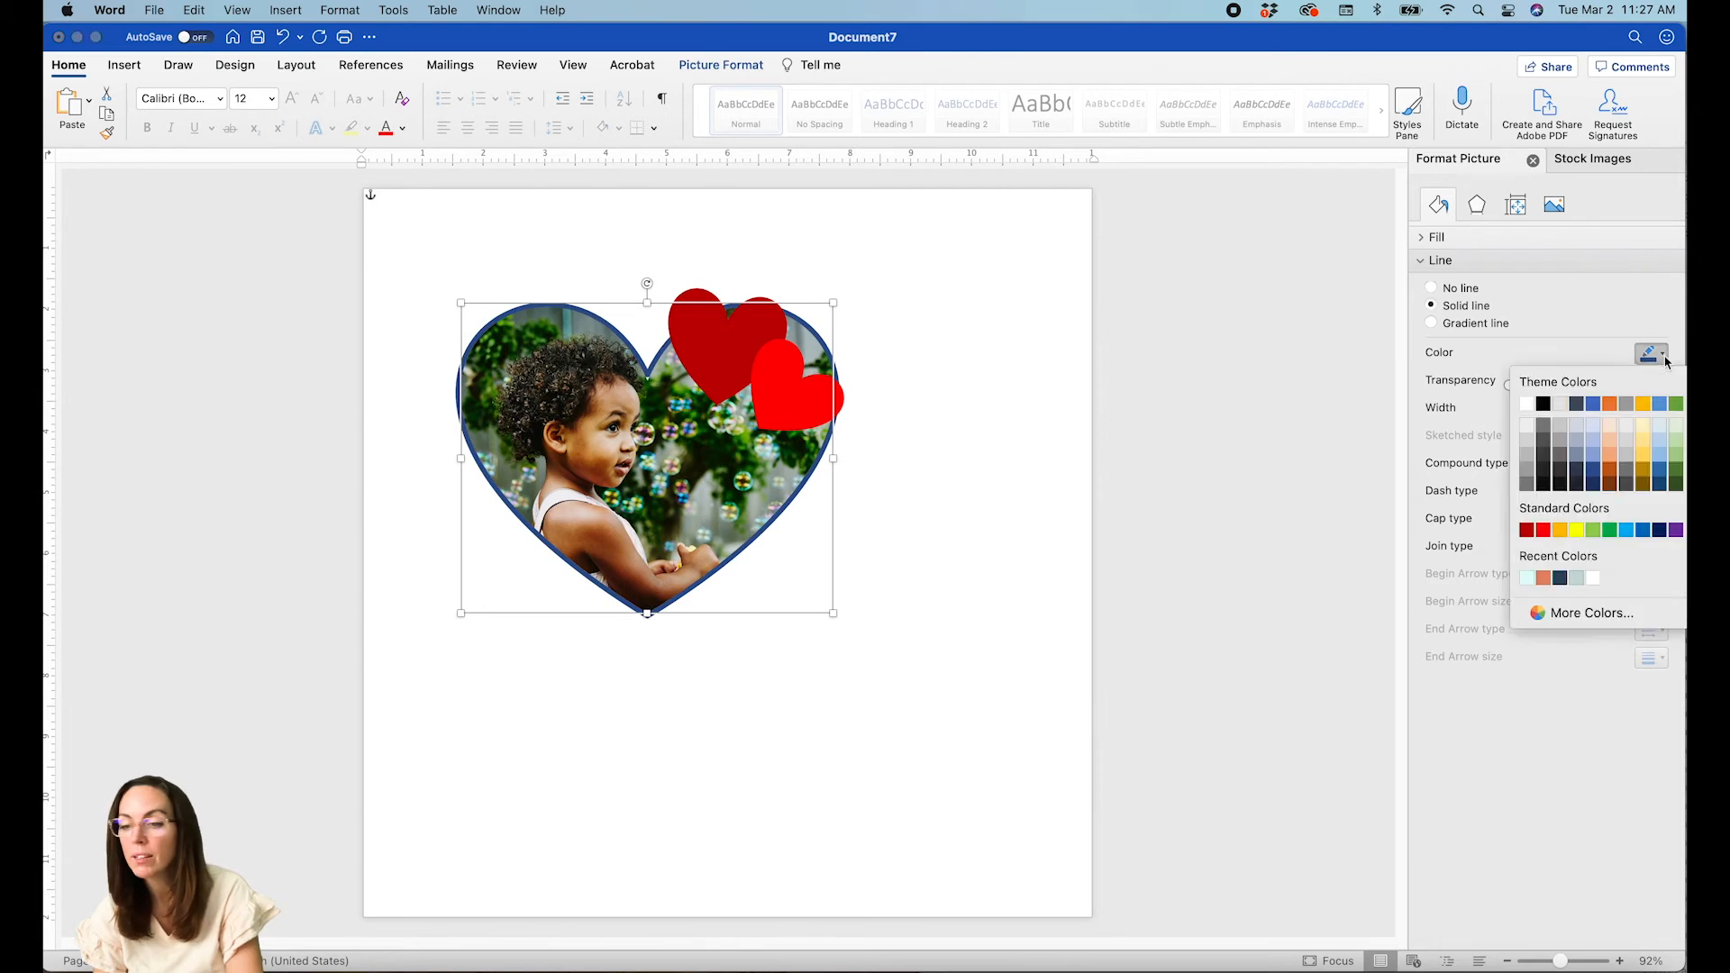
click(1546, 531)
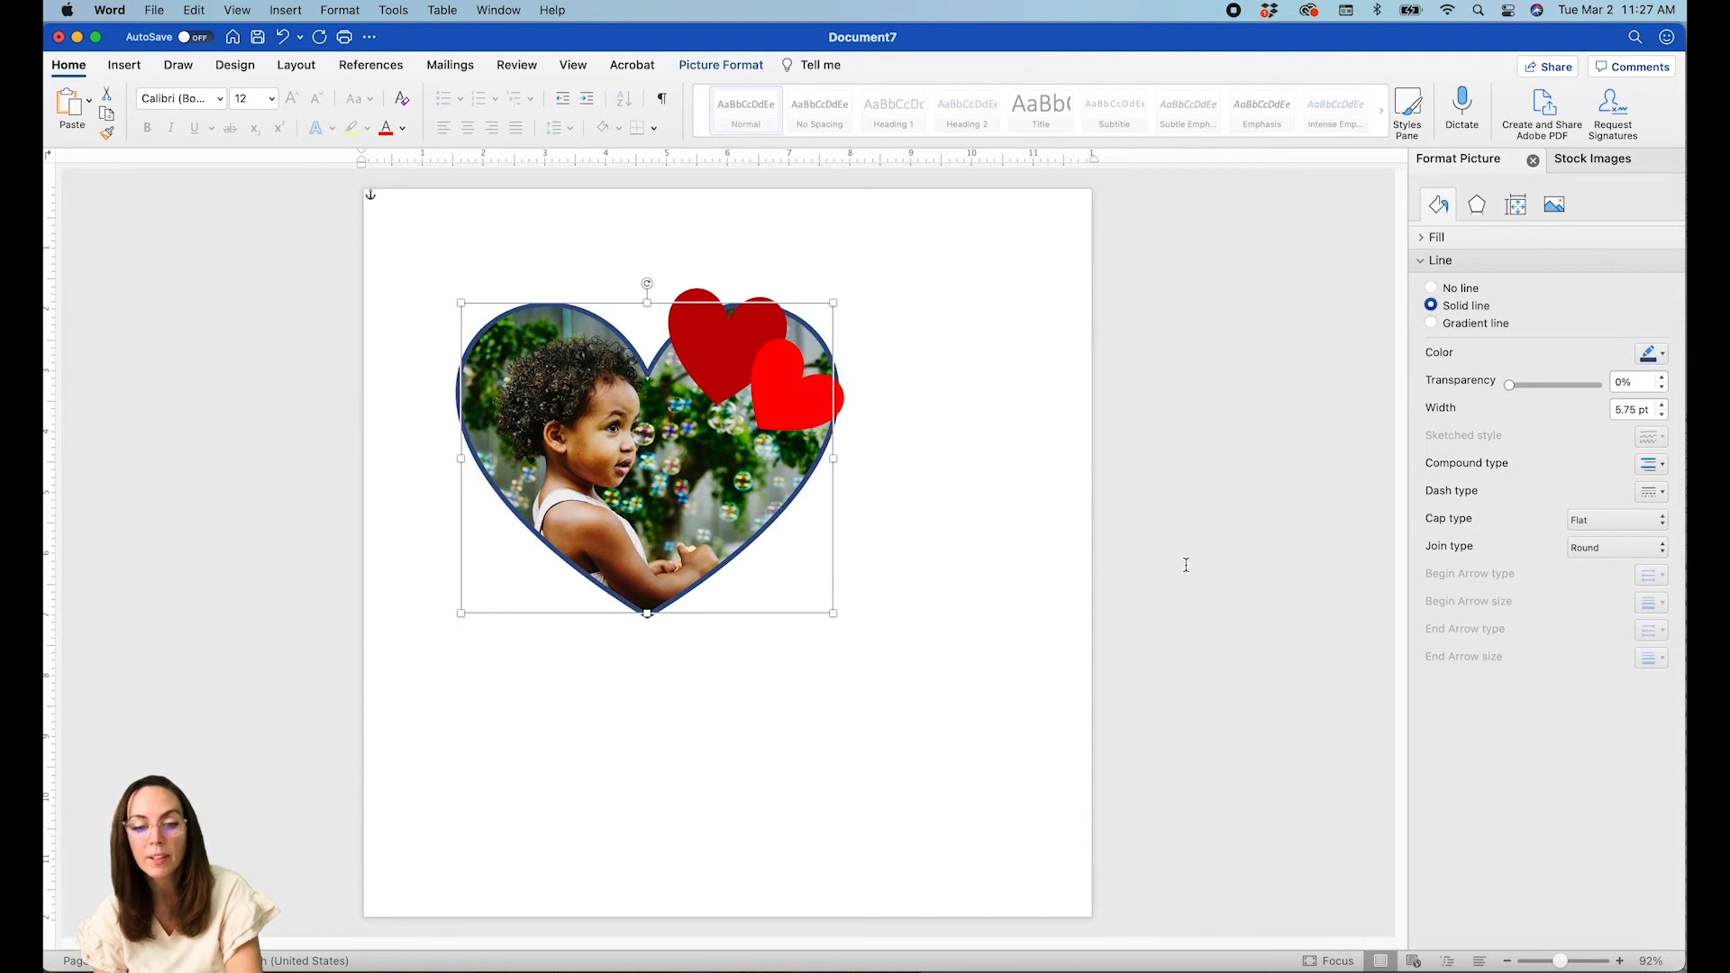
click(892, 581)
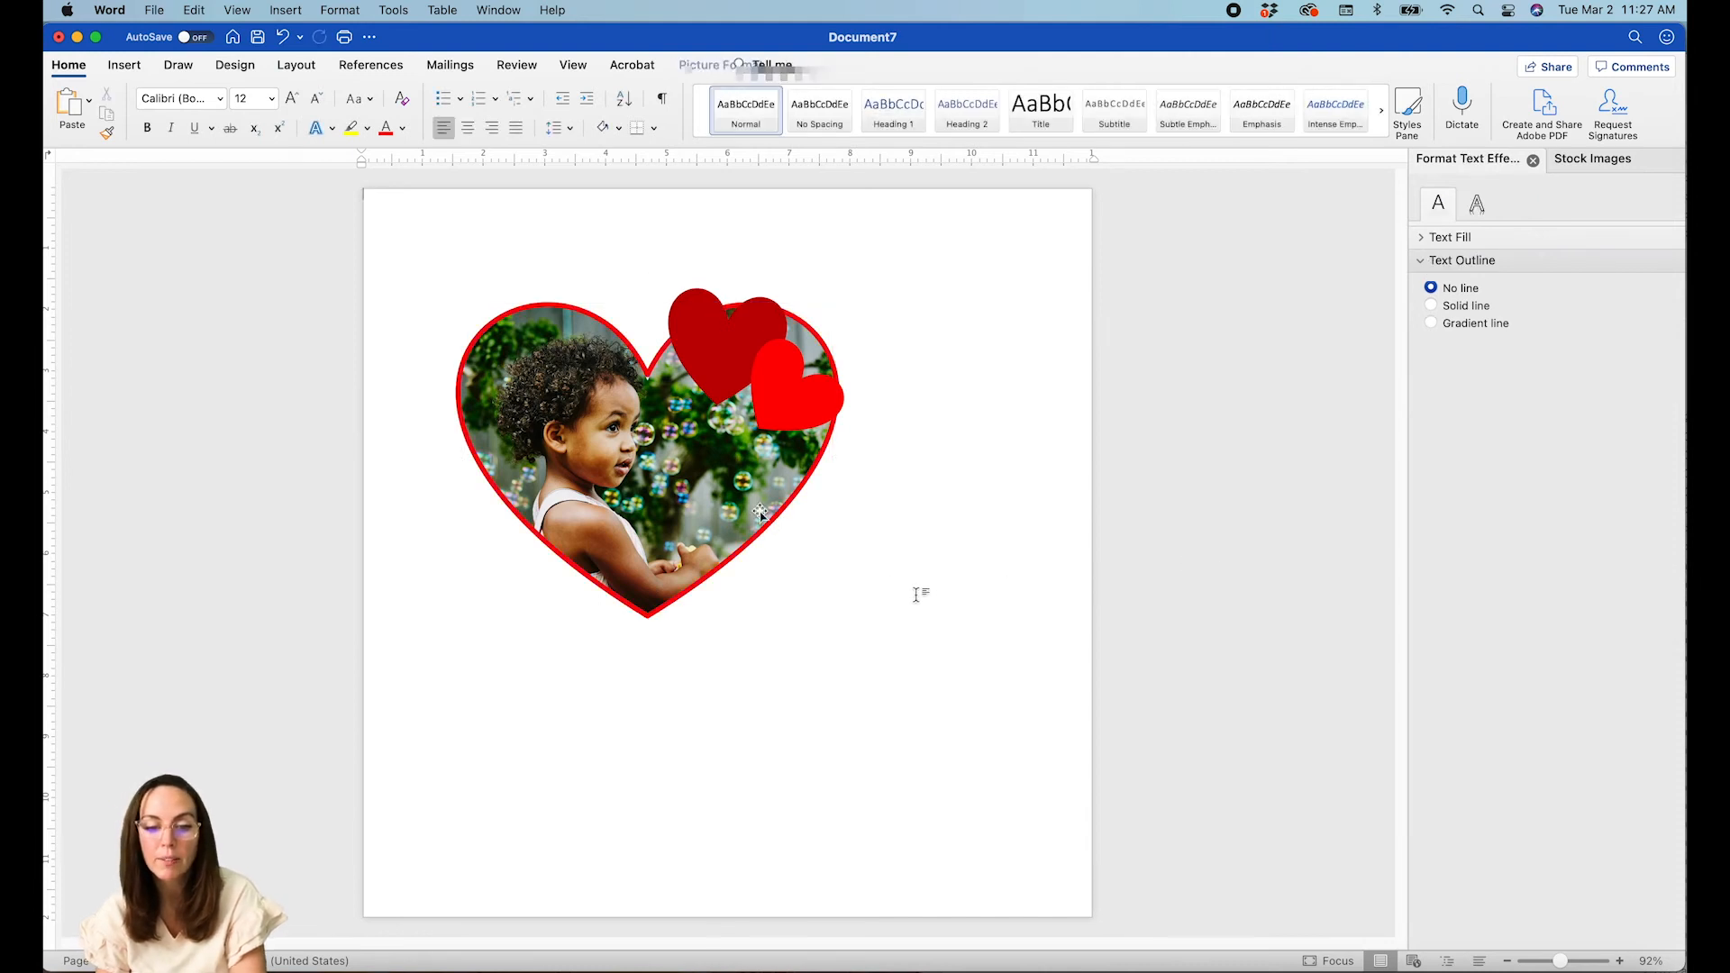
Set the join type of the heart photo's outline to Miter for sharp corners.
click(699, 397)
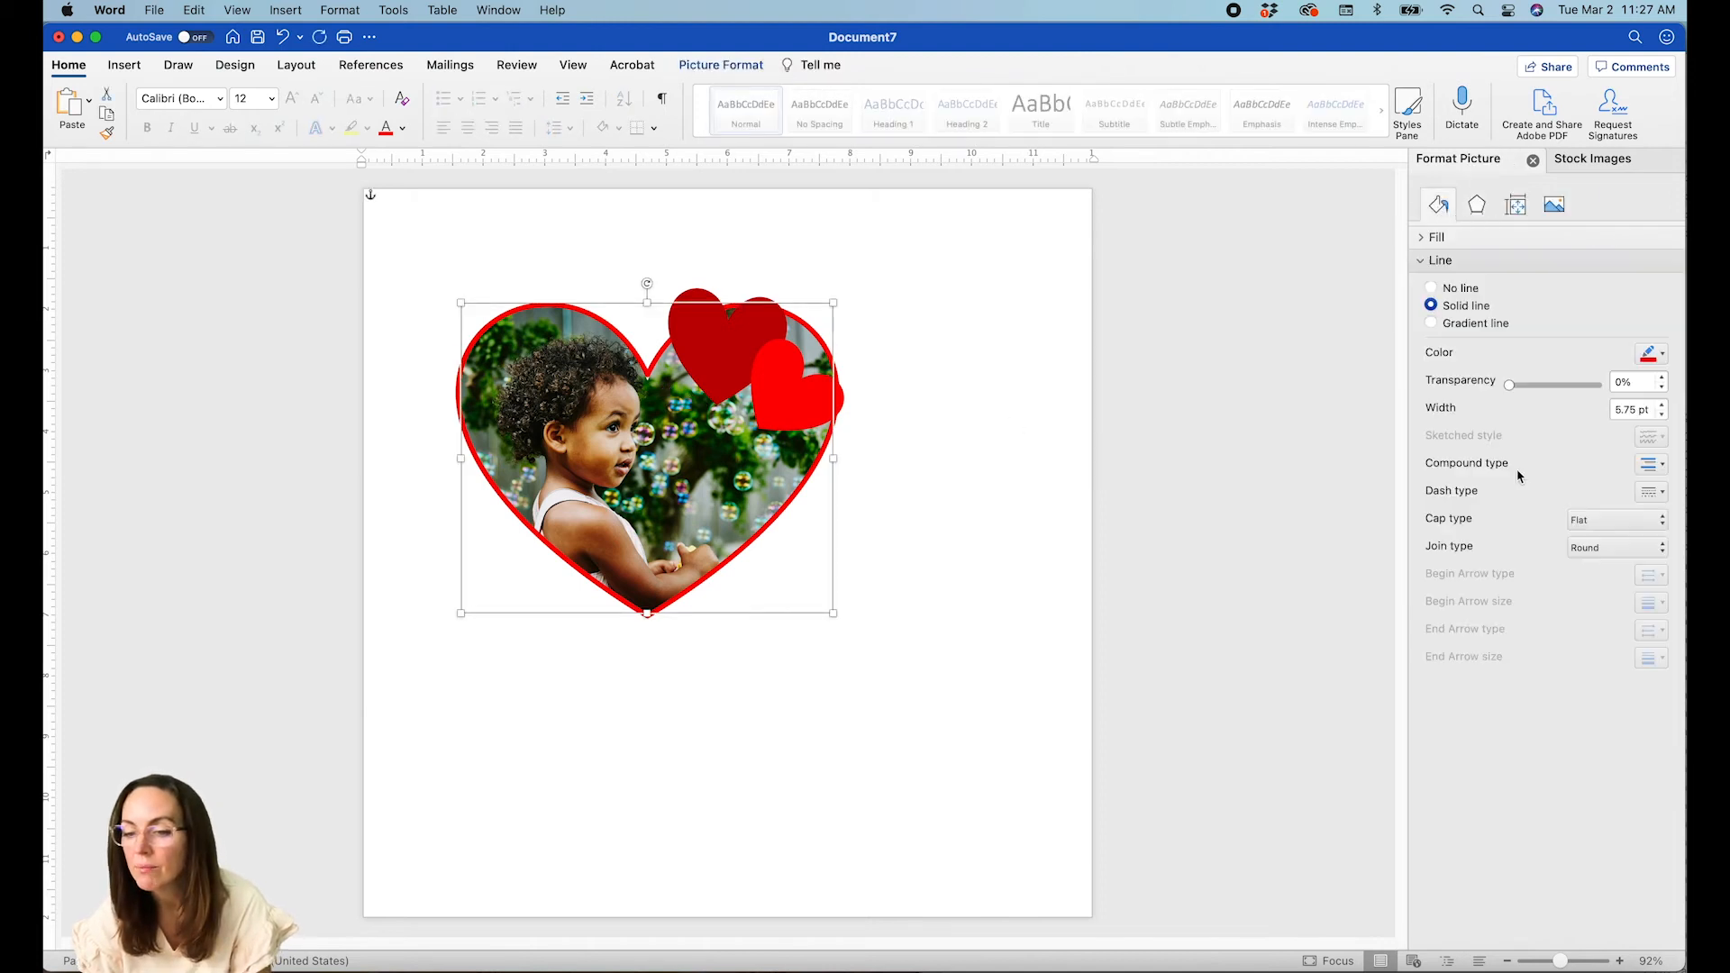
click(1615, 547)
click(1613, 548)
click(1618, 593)
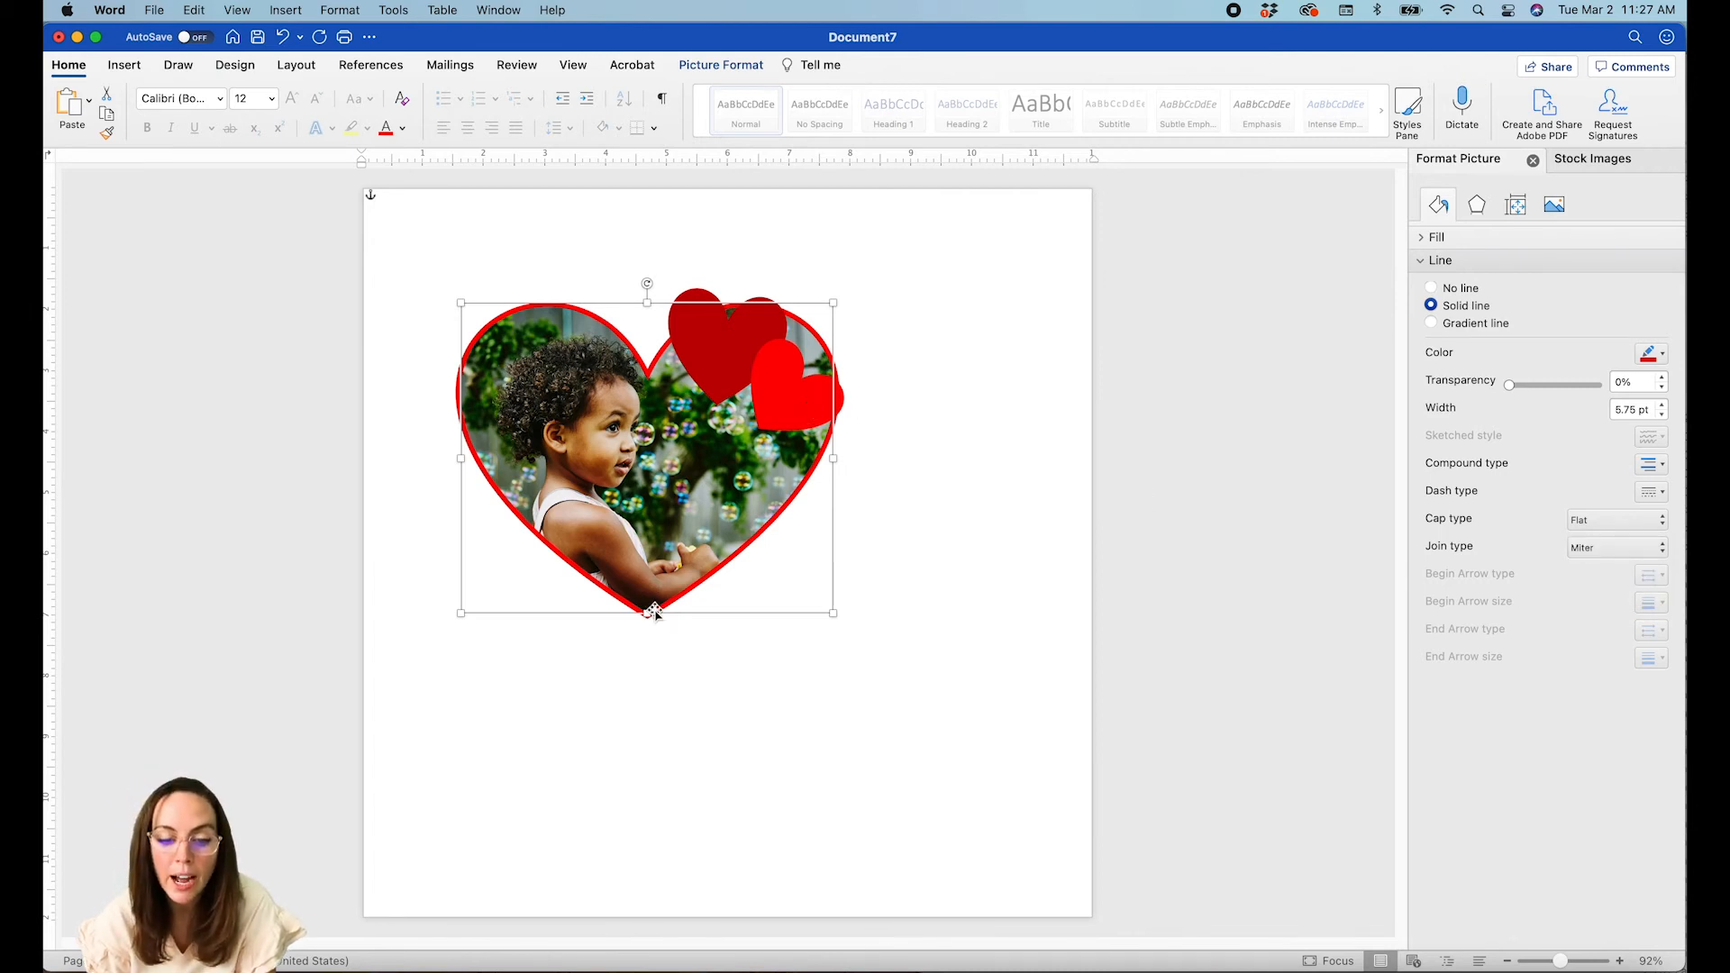
click(903, 505)
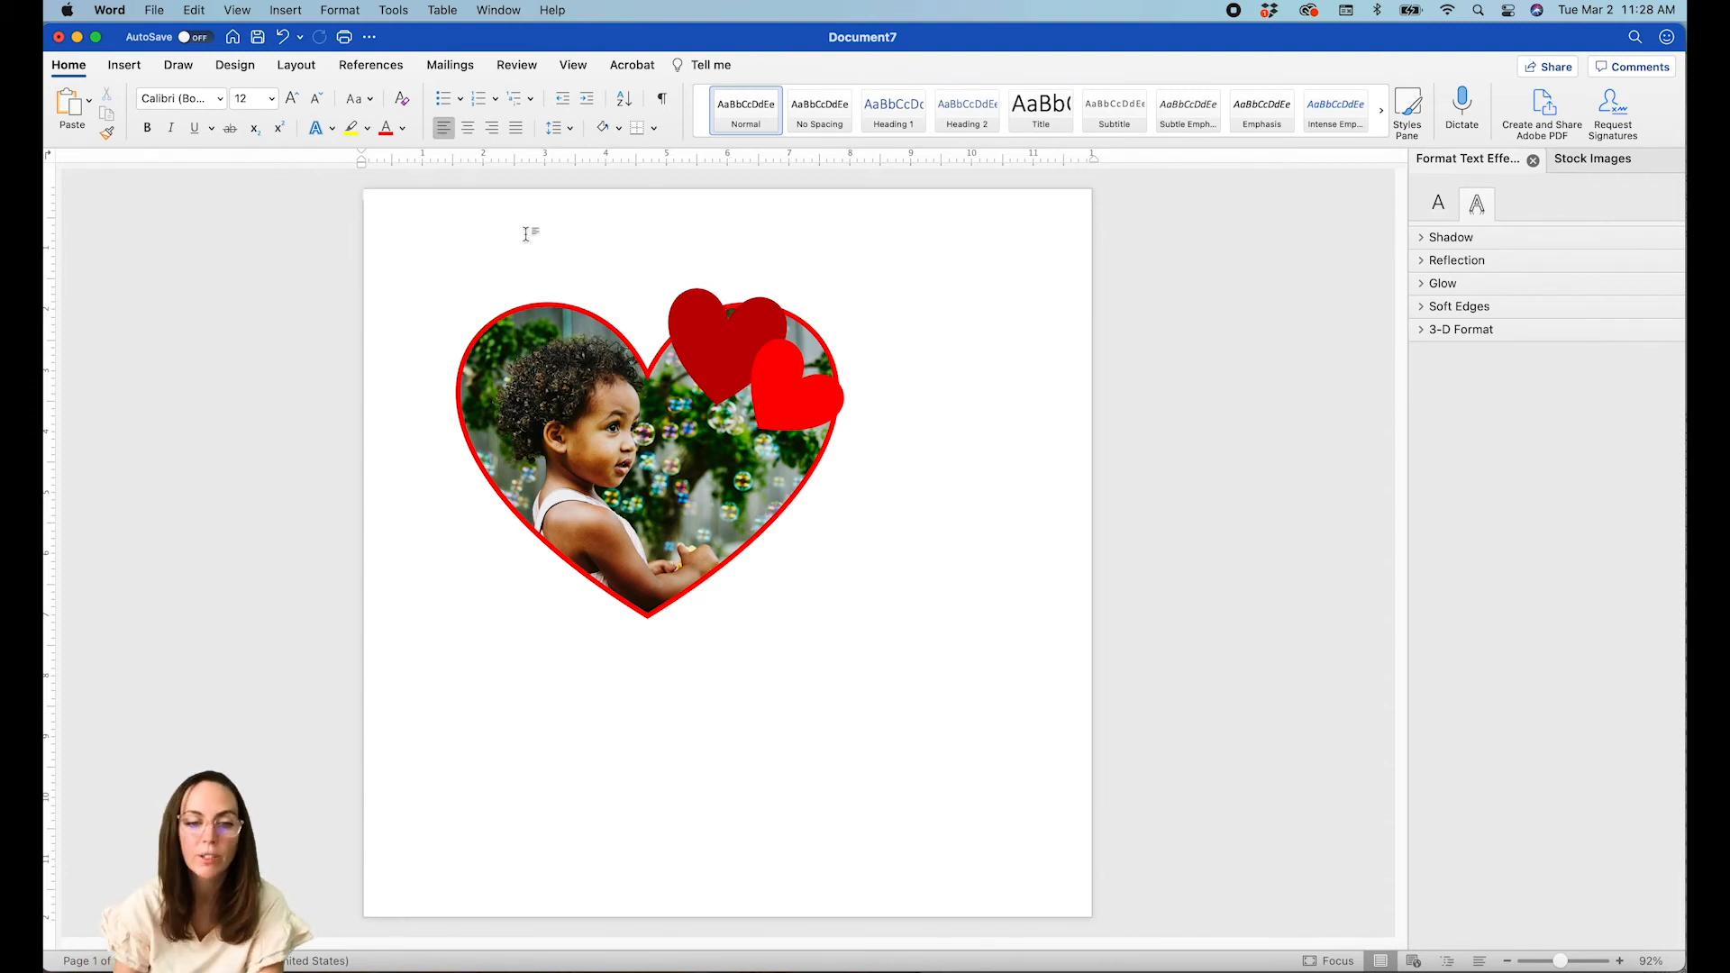
Draw a rectangle about 6.09 inches high and 6.97 inches wide around the heart photo.
click(133, 65)
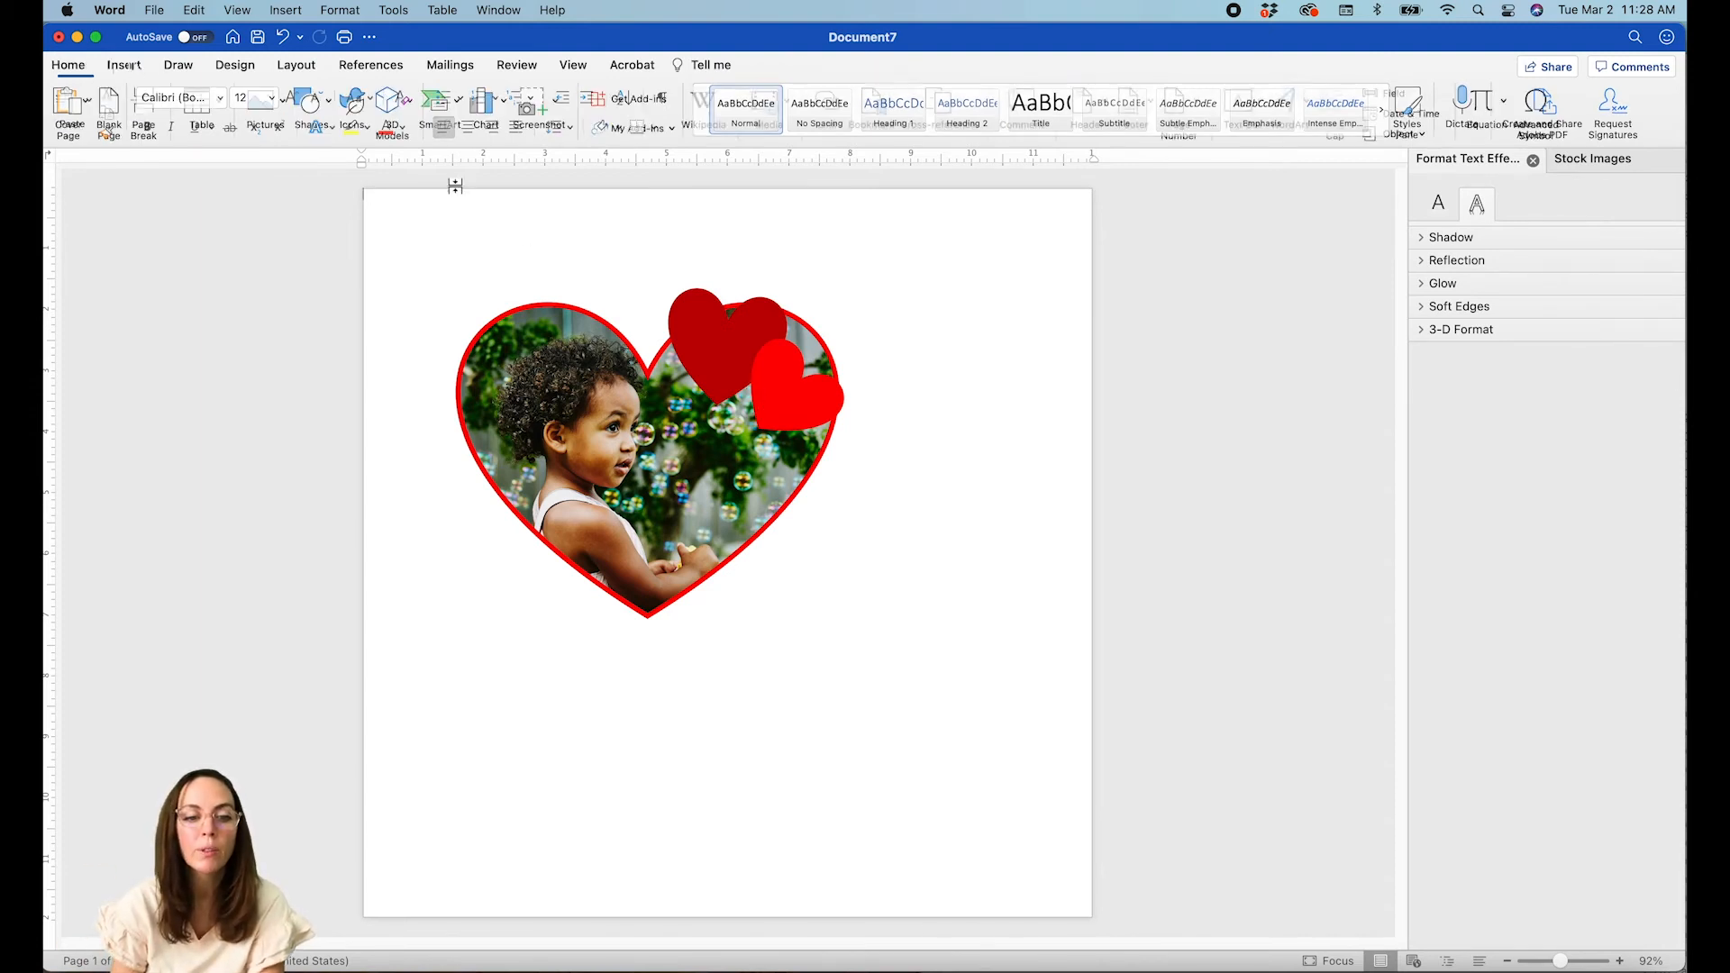
click(311, 101)
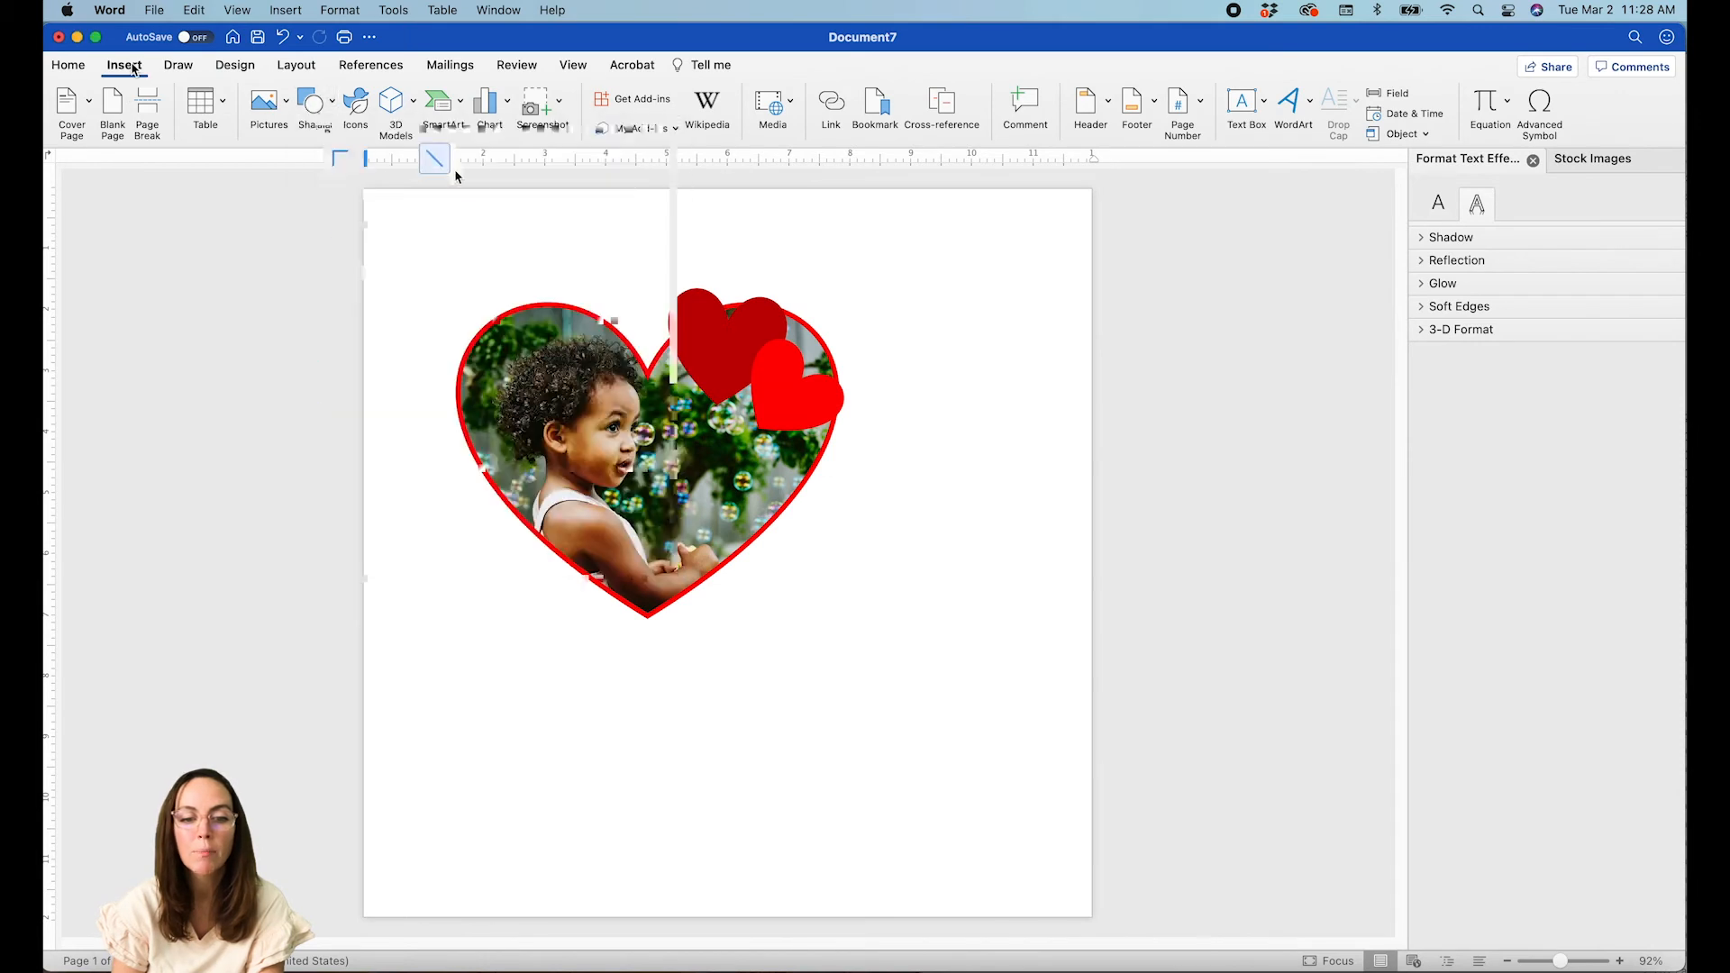
click(495, 166)
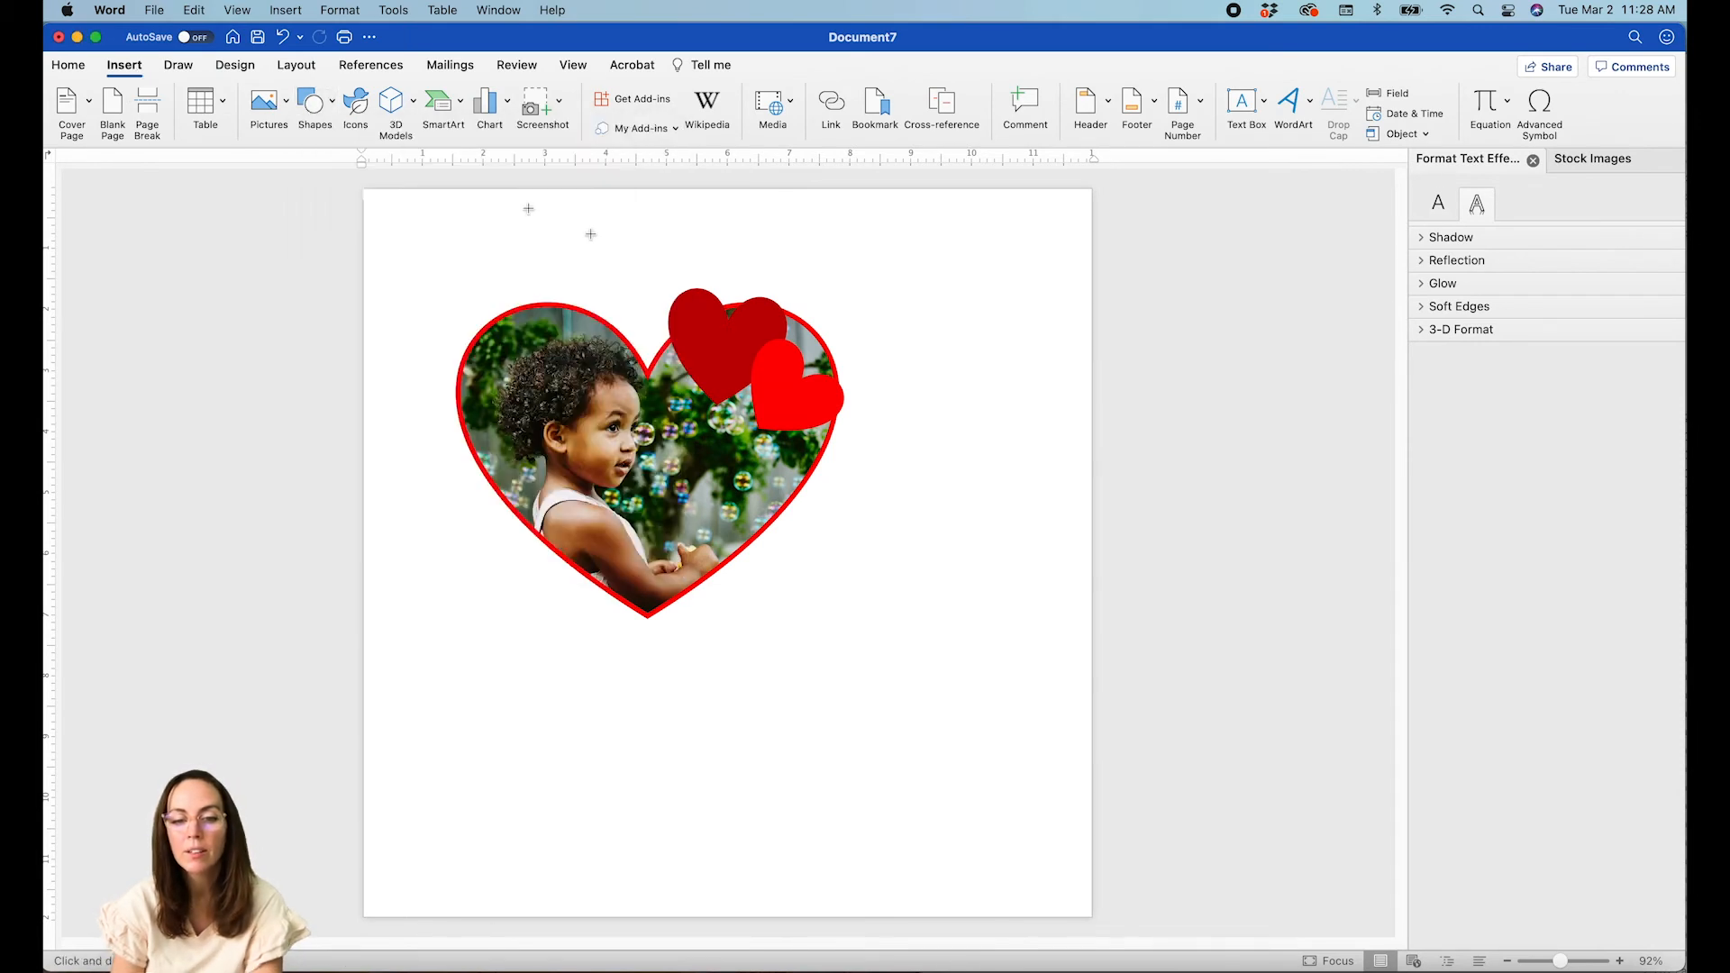
mouse_move(862, 262)
mouse_down()
mouse_move(621, 514)
mouse_move(487, 622)
mouse_move(442, 627)
mouse_move(448, 655)
mouse_move(436, 635)
mouse_up()
drag(621, 513, 436, 633)
Send the rectangle to the back, behind the photo and the small hearts.
click(1226, 104)
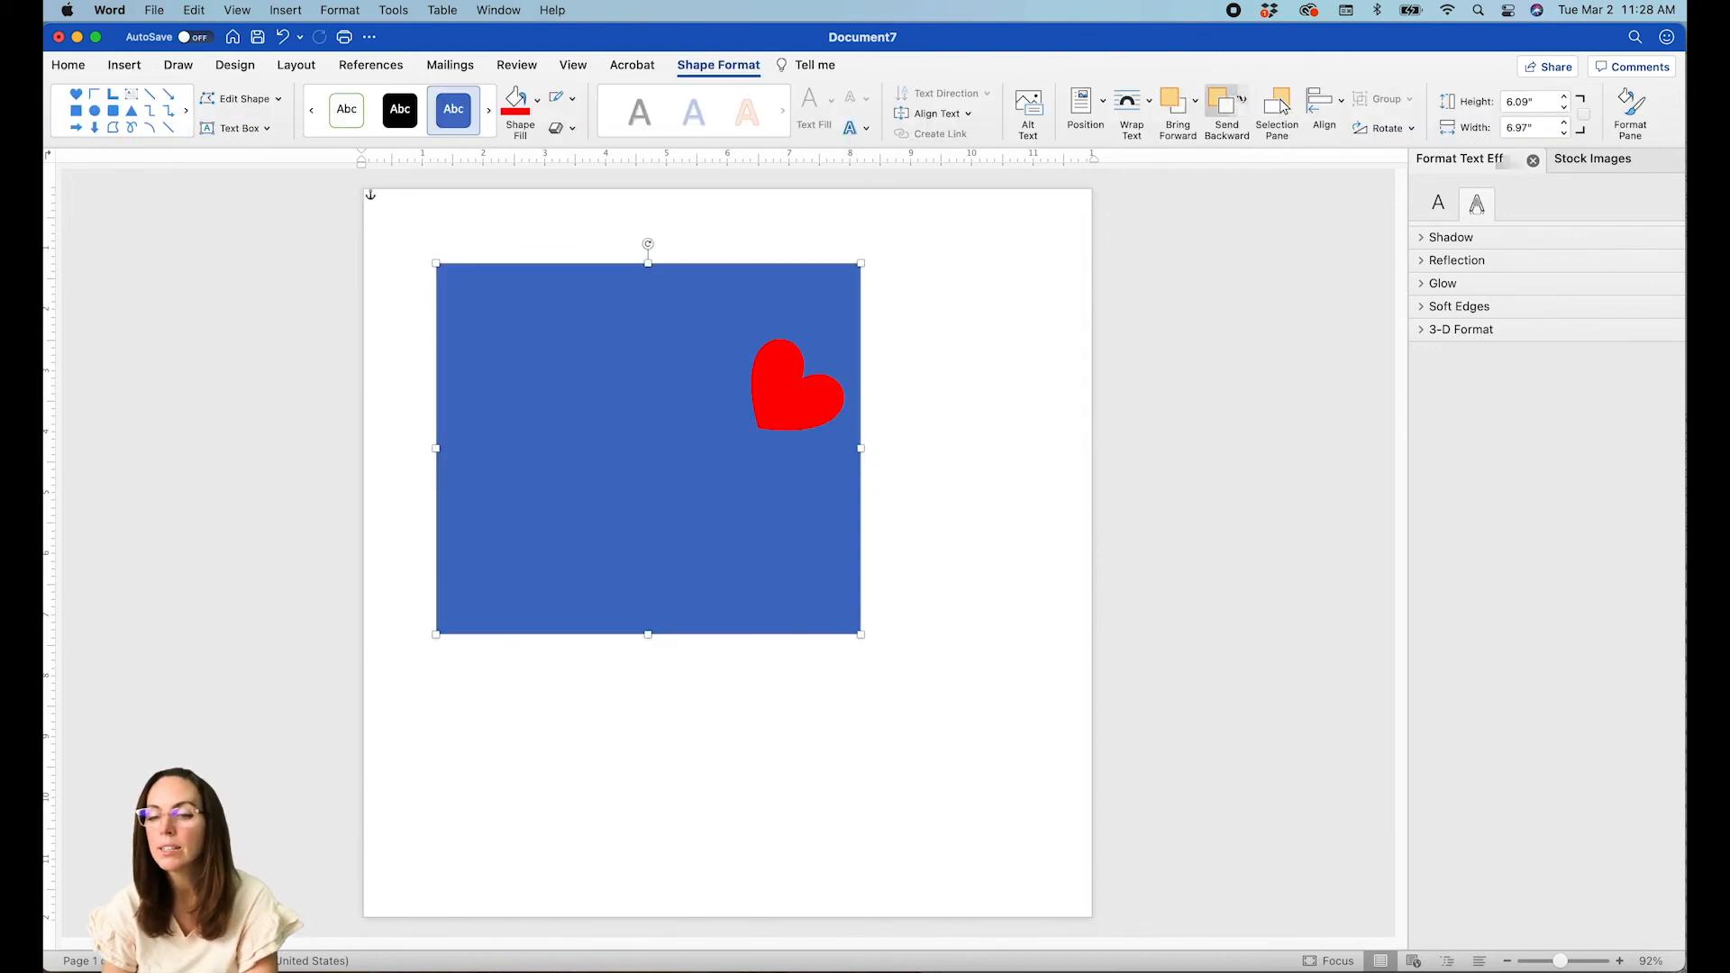
click(1242, 101)
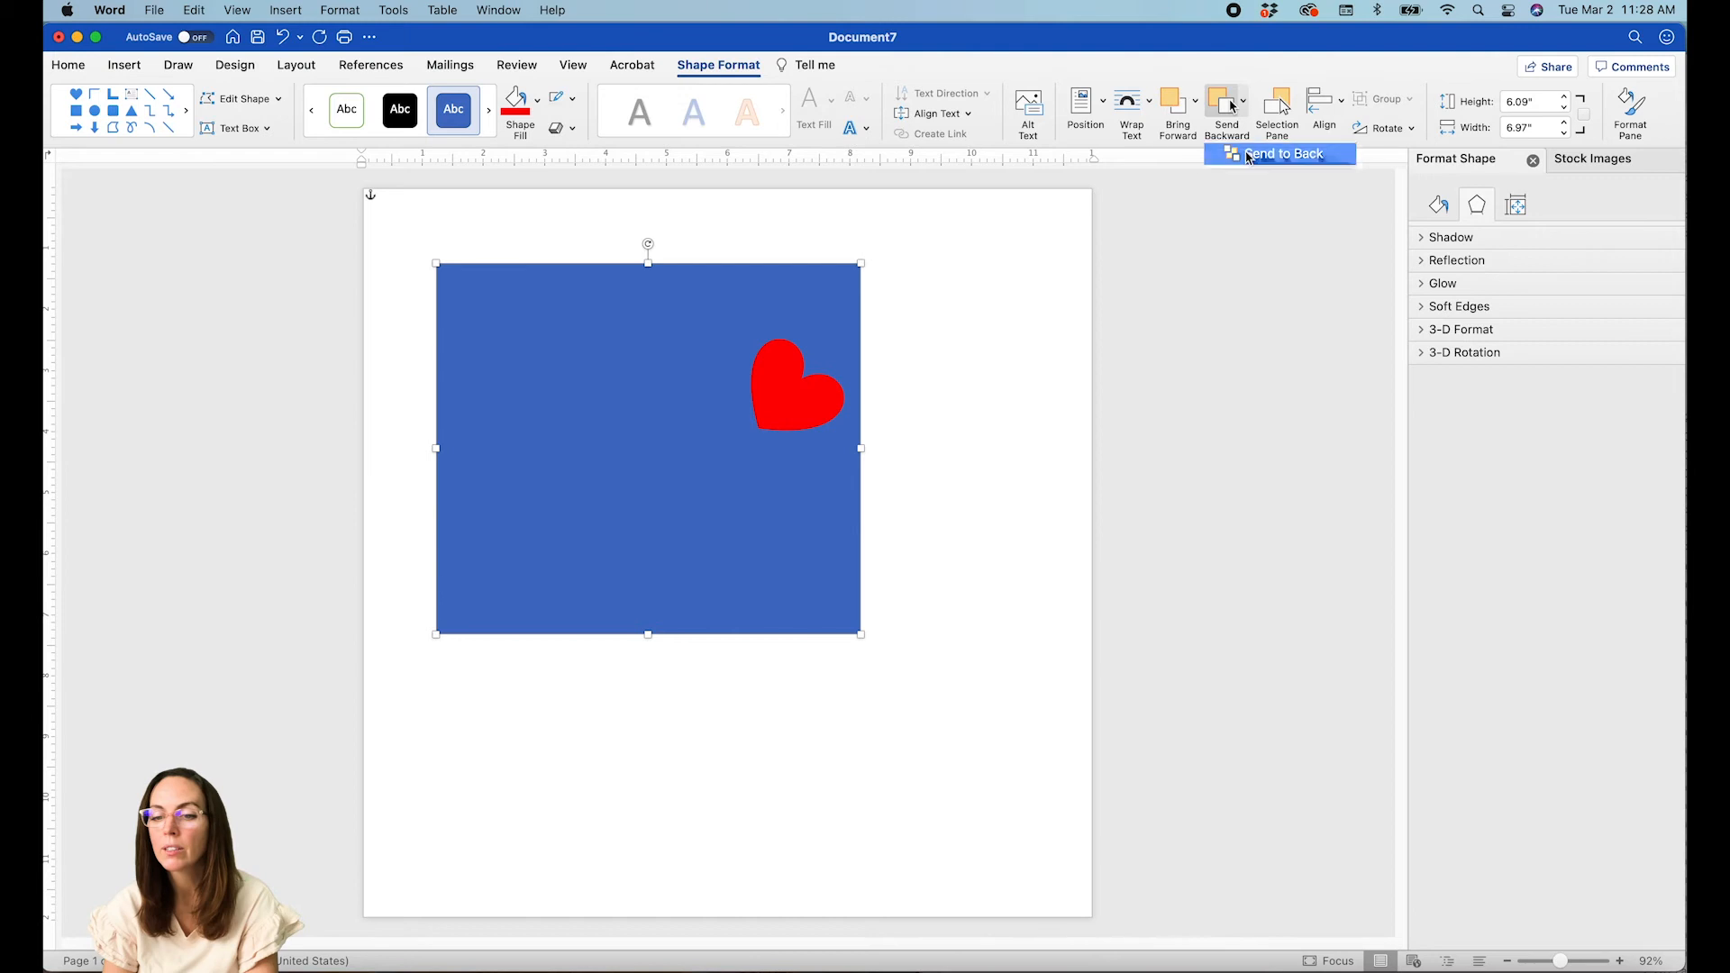
click(1279, 155)
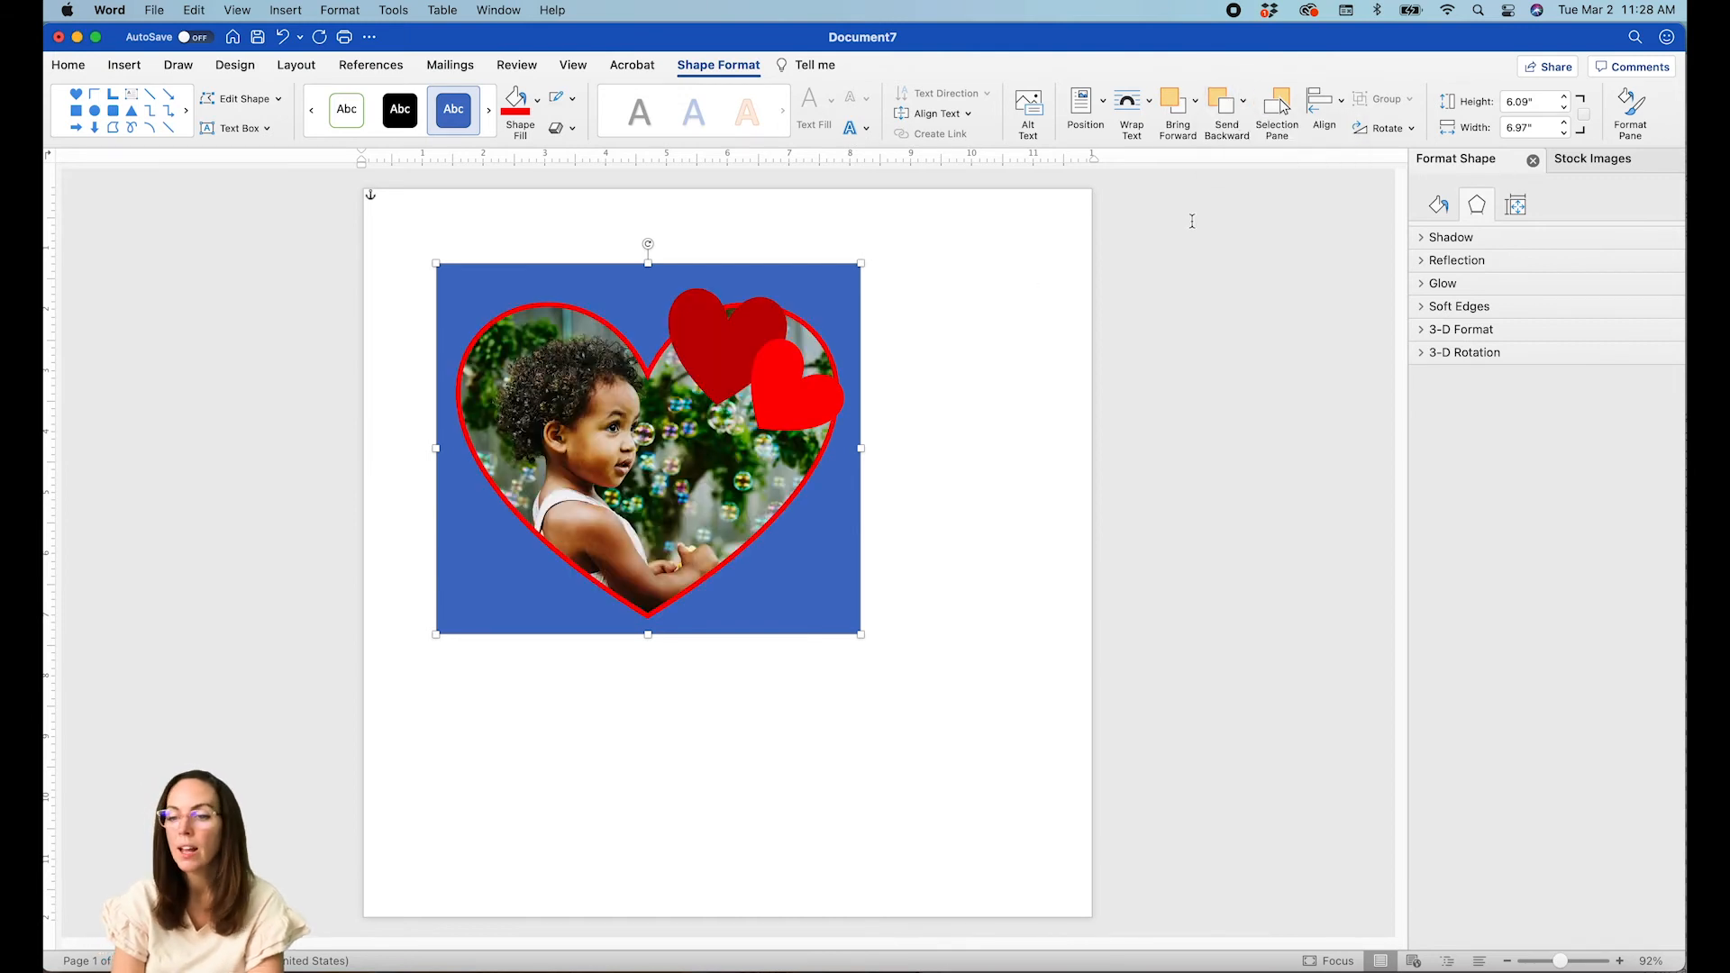
Remove the outline and the fill from the rectangle behind the heart photo.
click(572, 97)
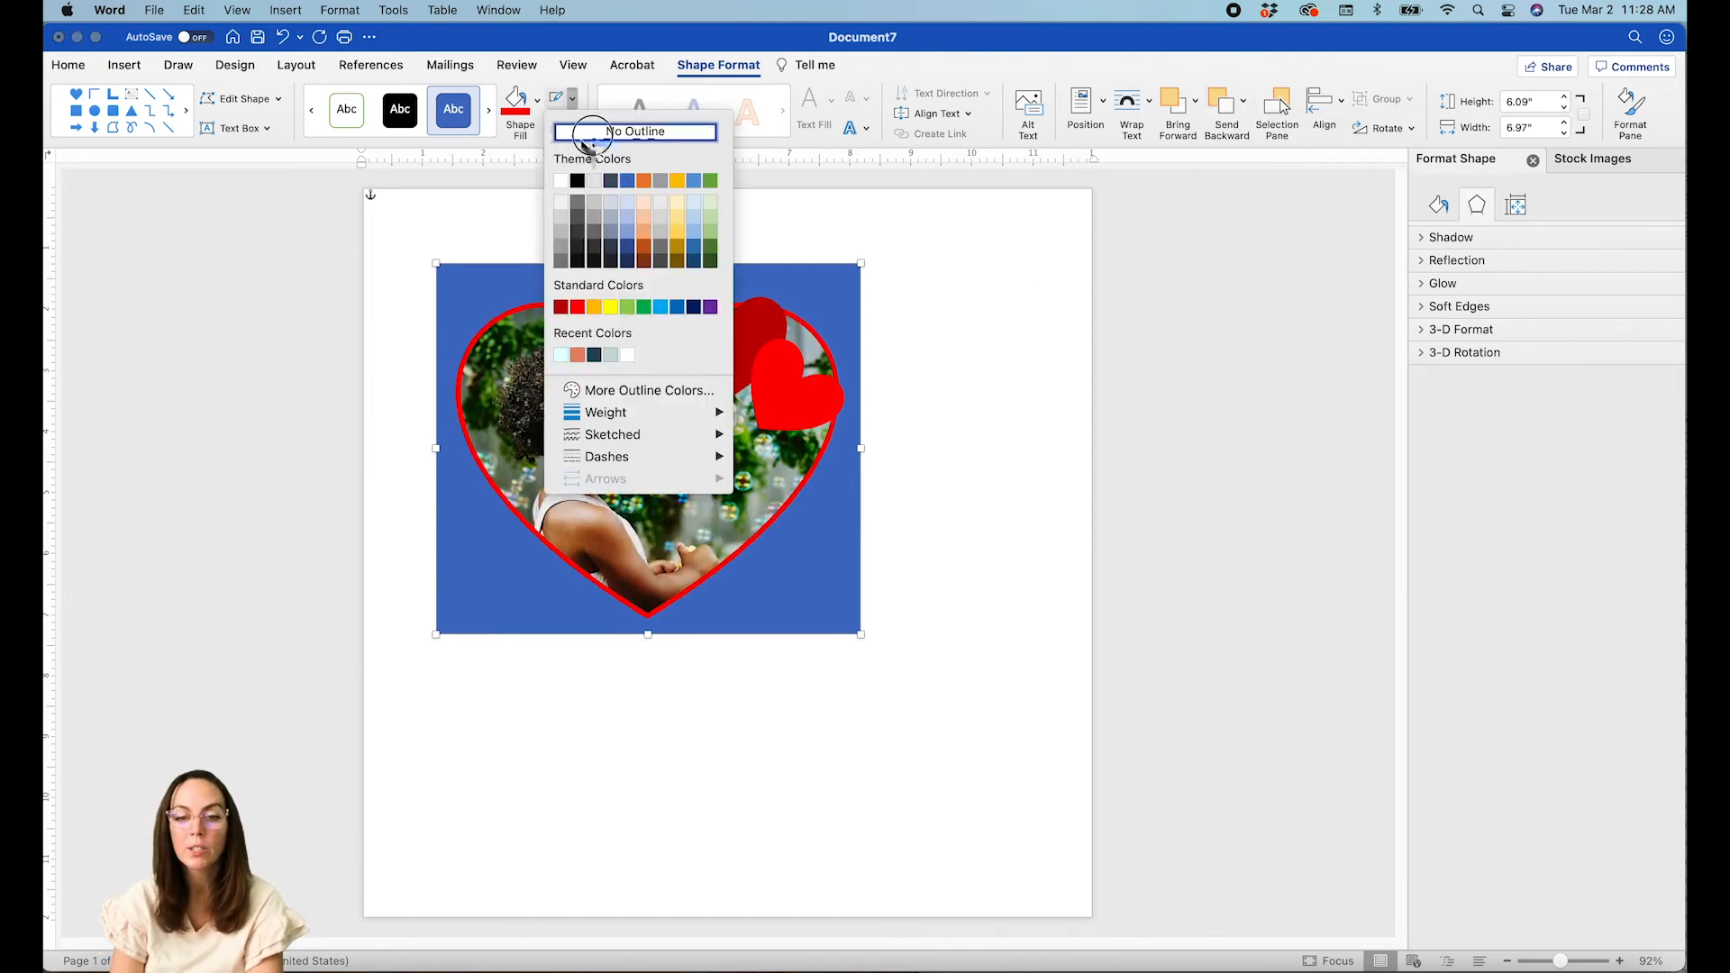
click(591, 131)
click(537, 99)
click(581, 135)
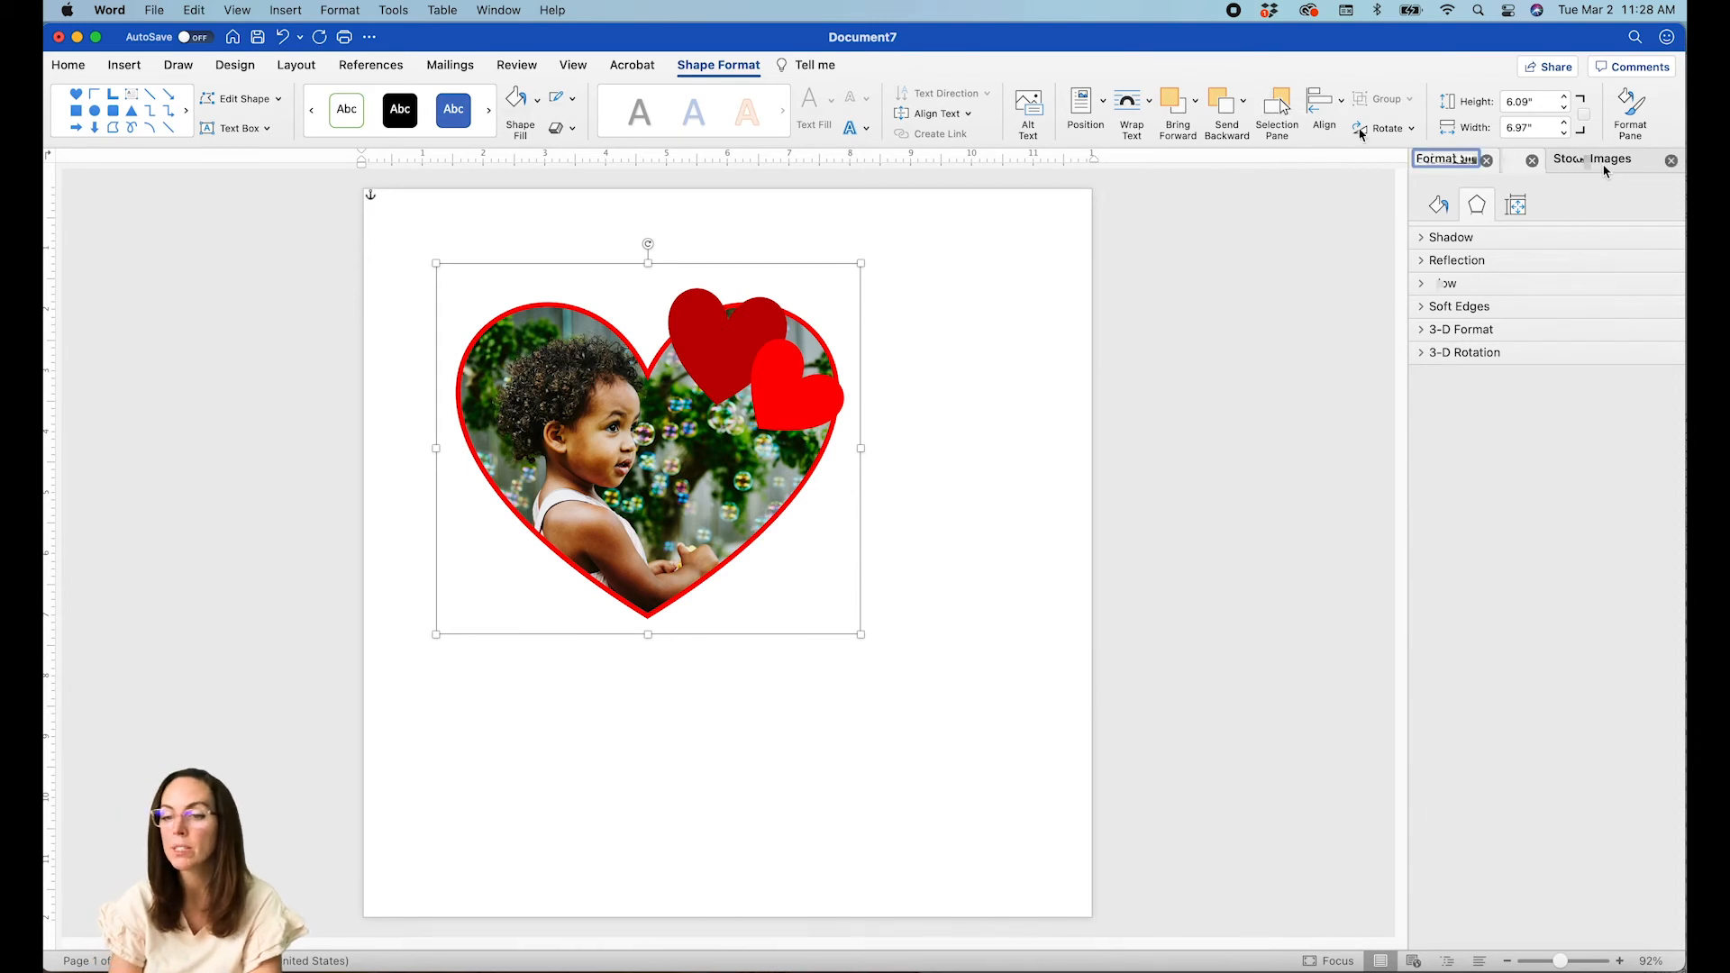
Group the two small hearts, the heart photo and the rectangle, and cut the group to the clipboard.
click(1478, 224)
super+click(1477, 244)
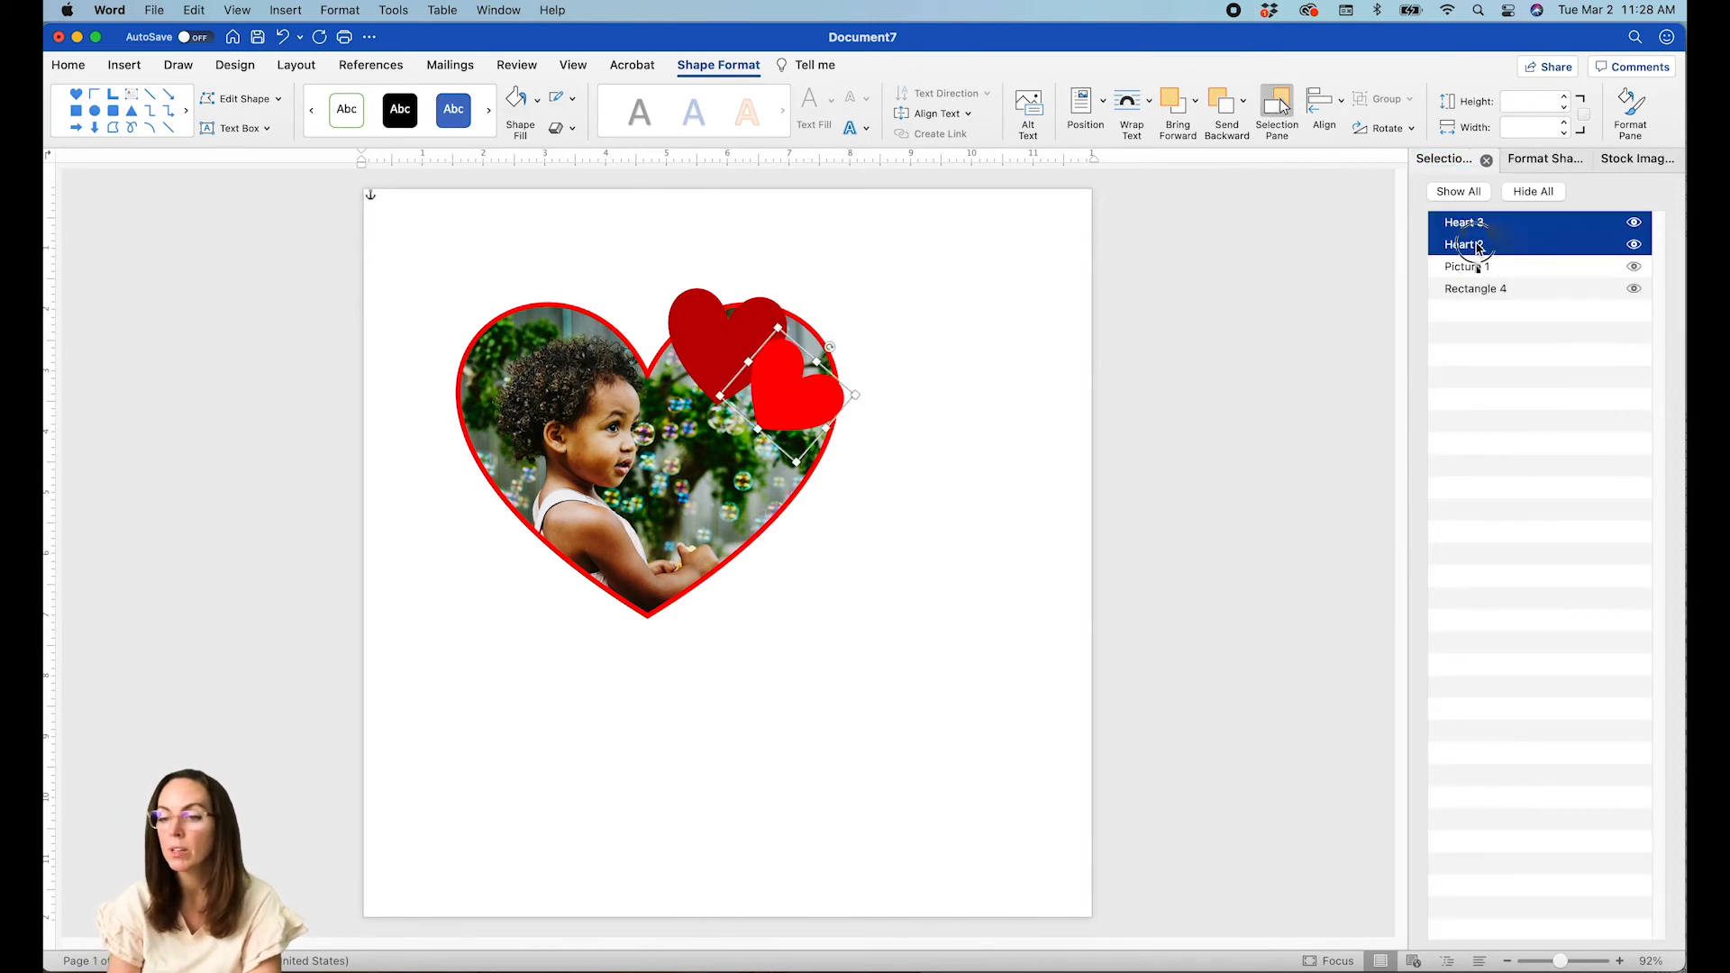
super+click(1477, 266)
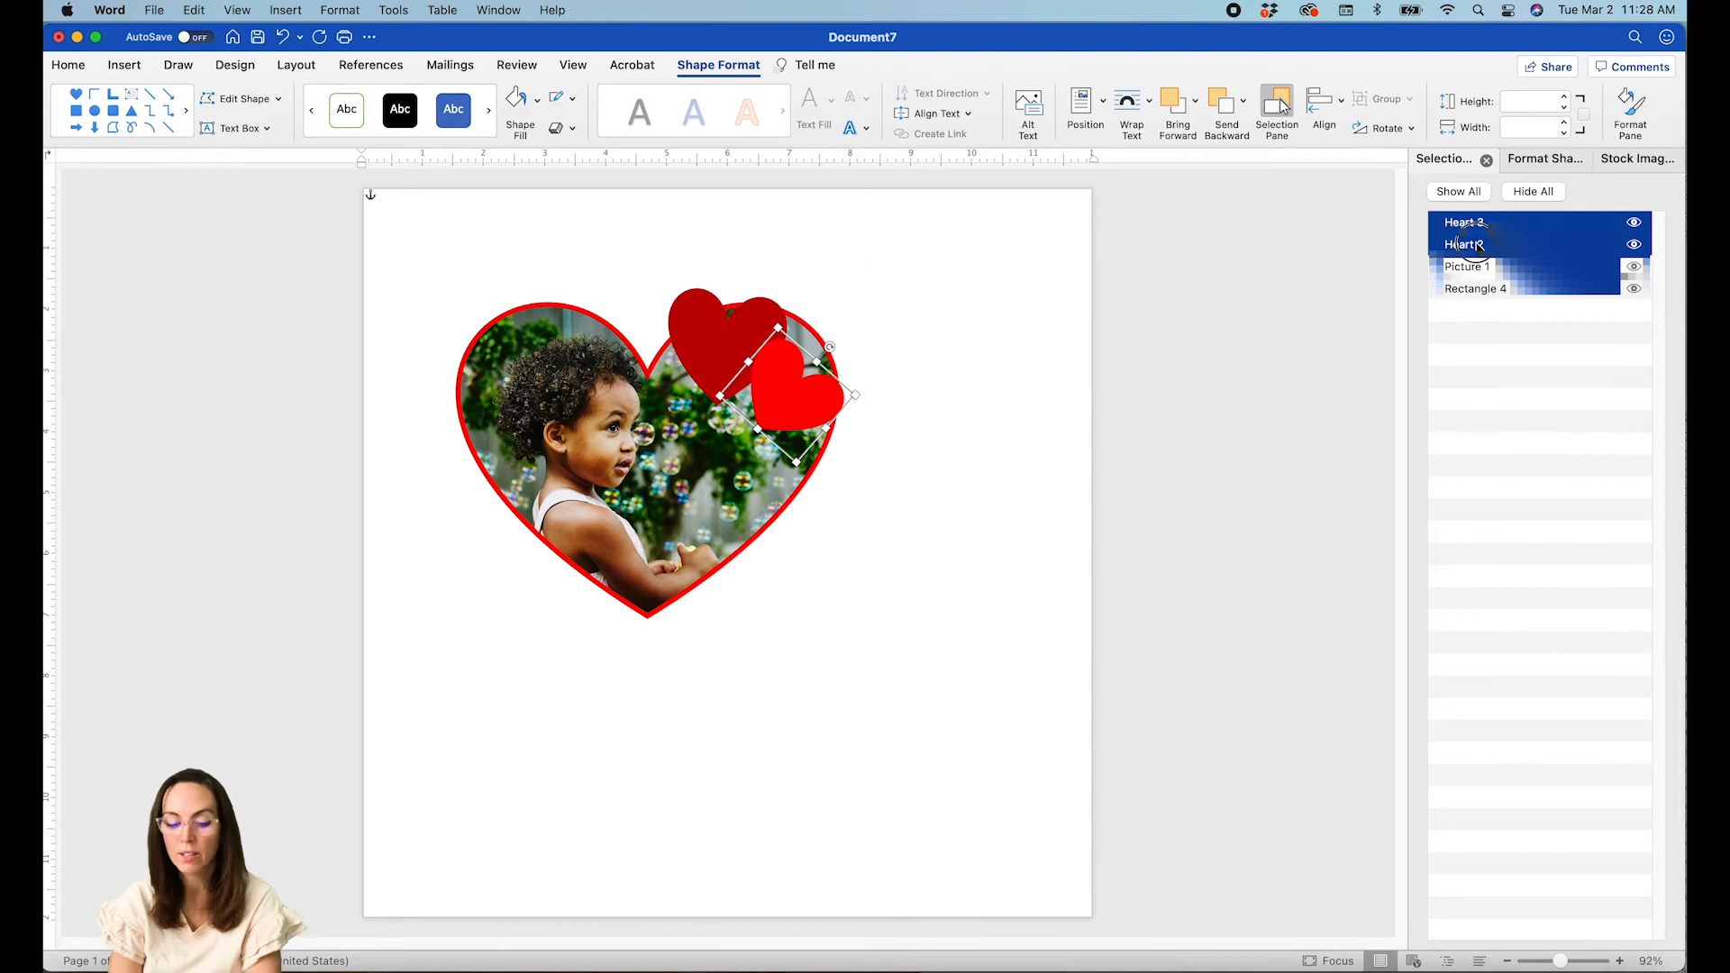
super+click(1477, 288)
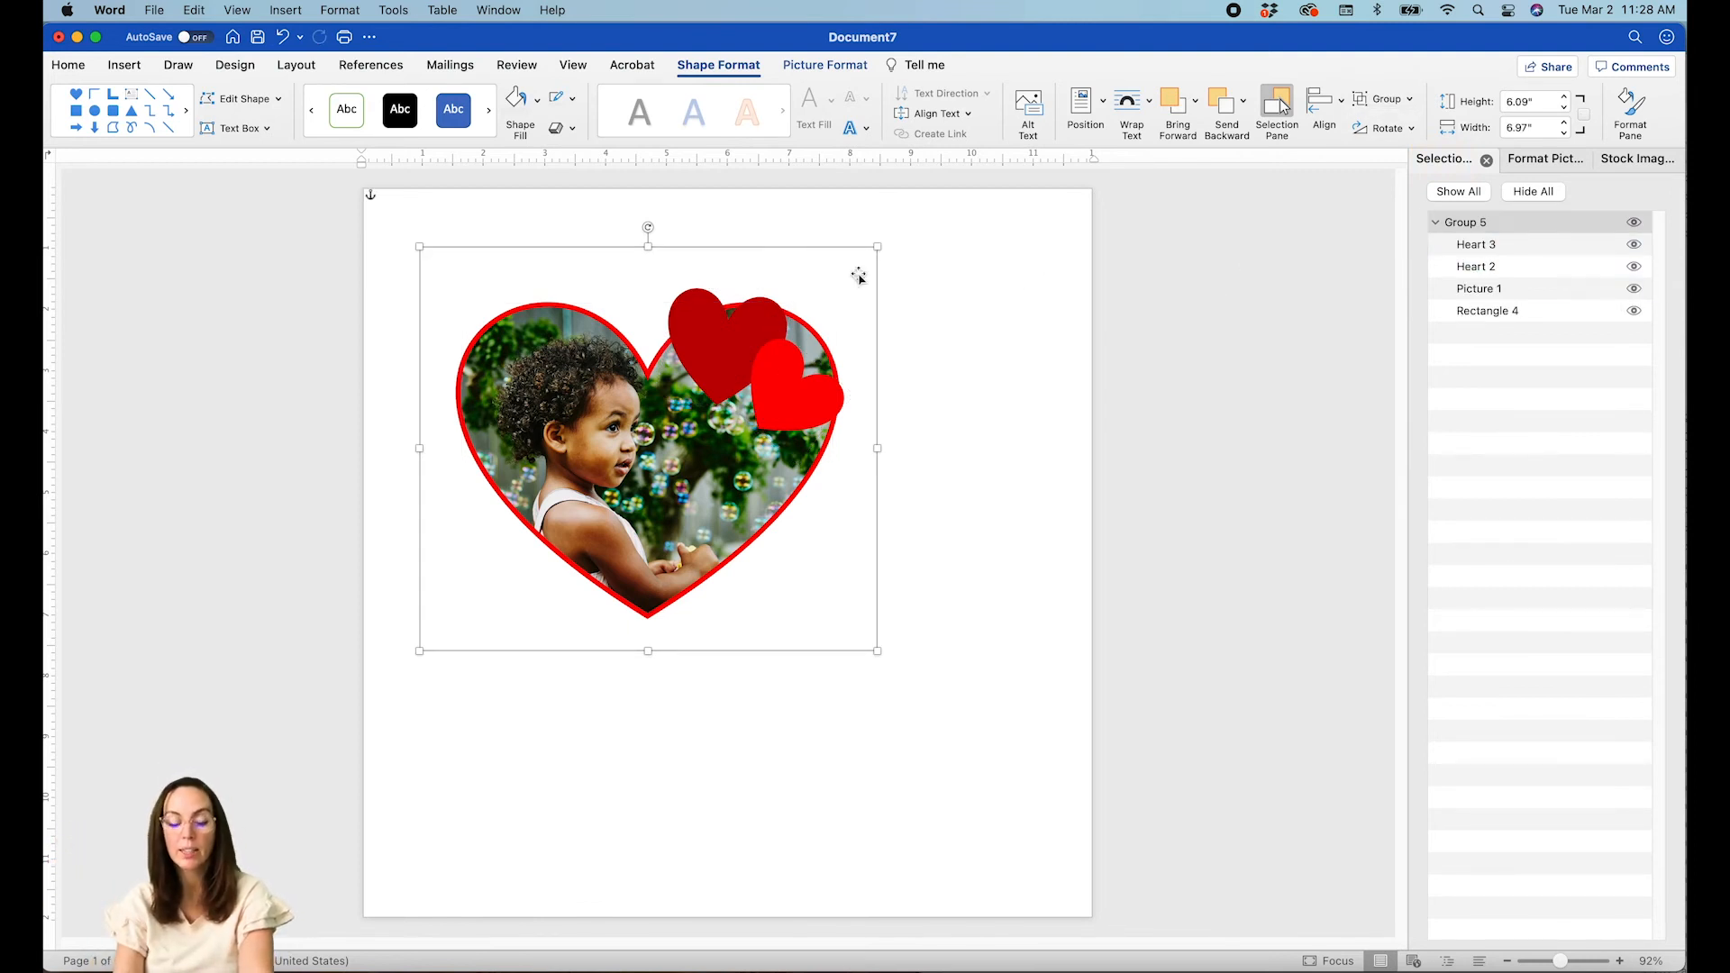
click(193, 10)
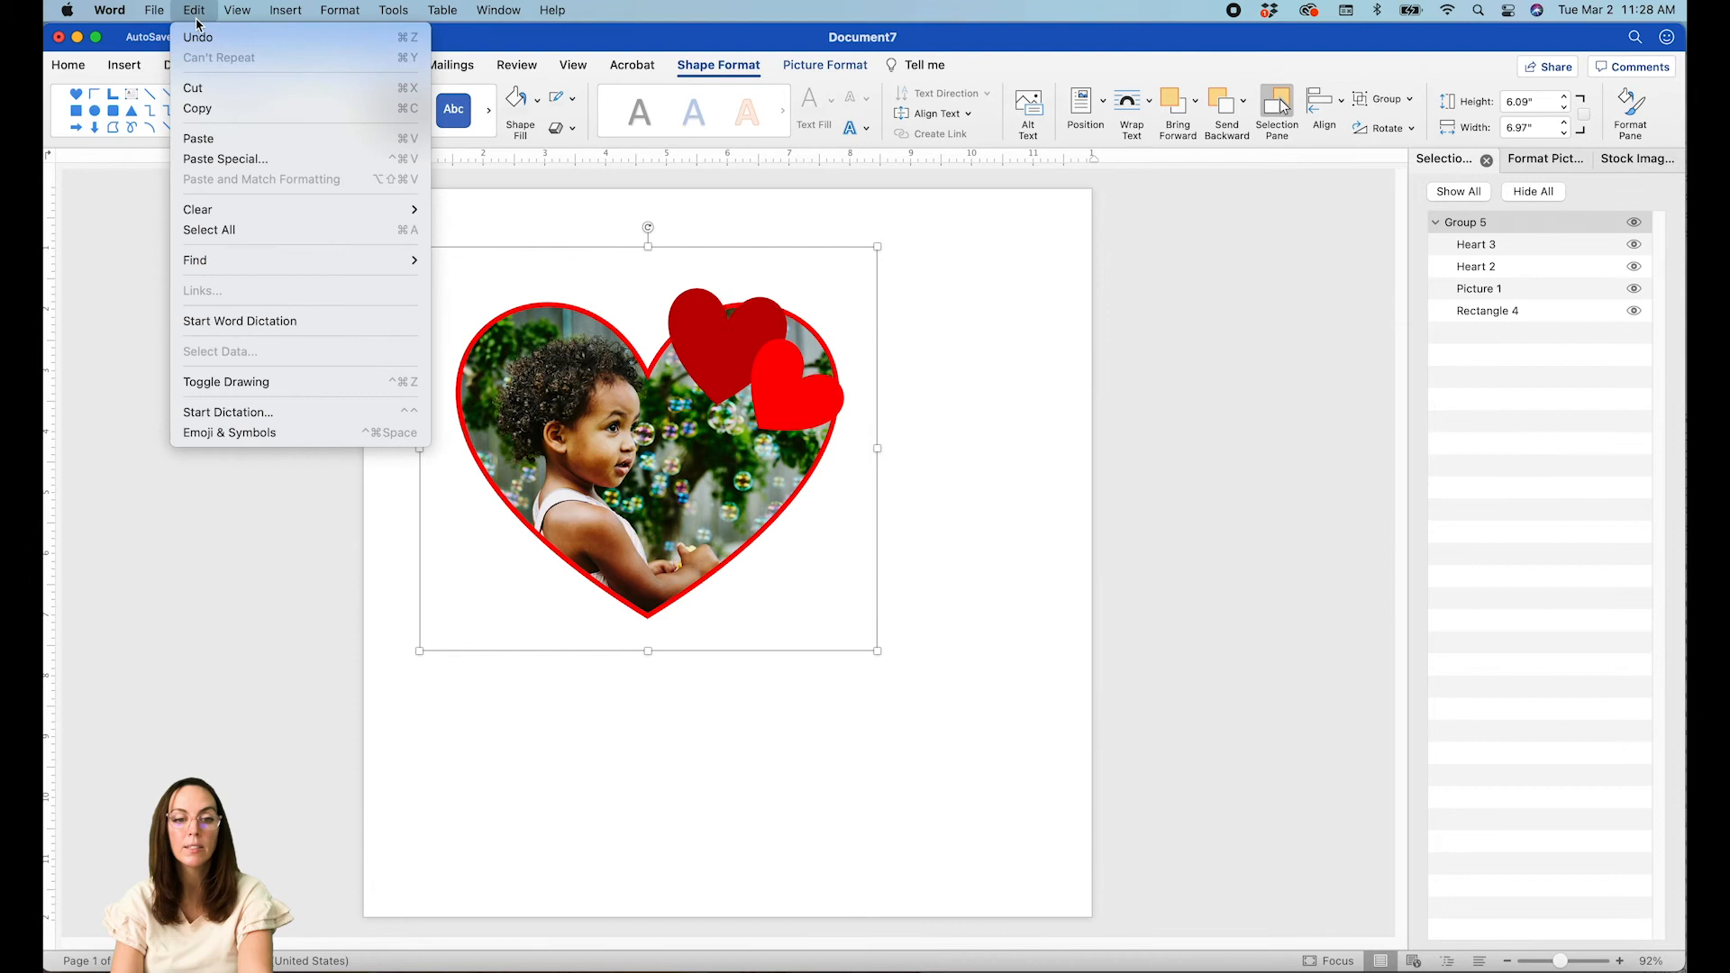
click(201, 94)
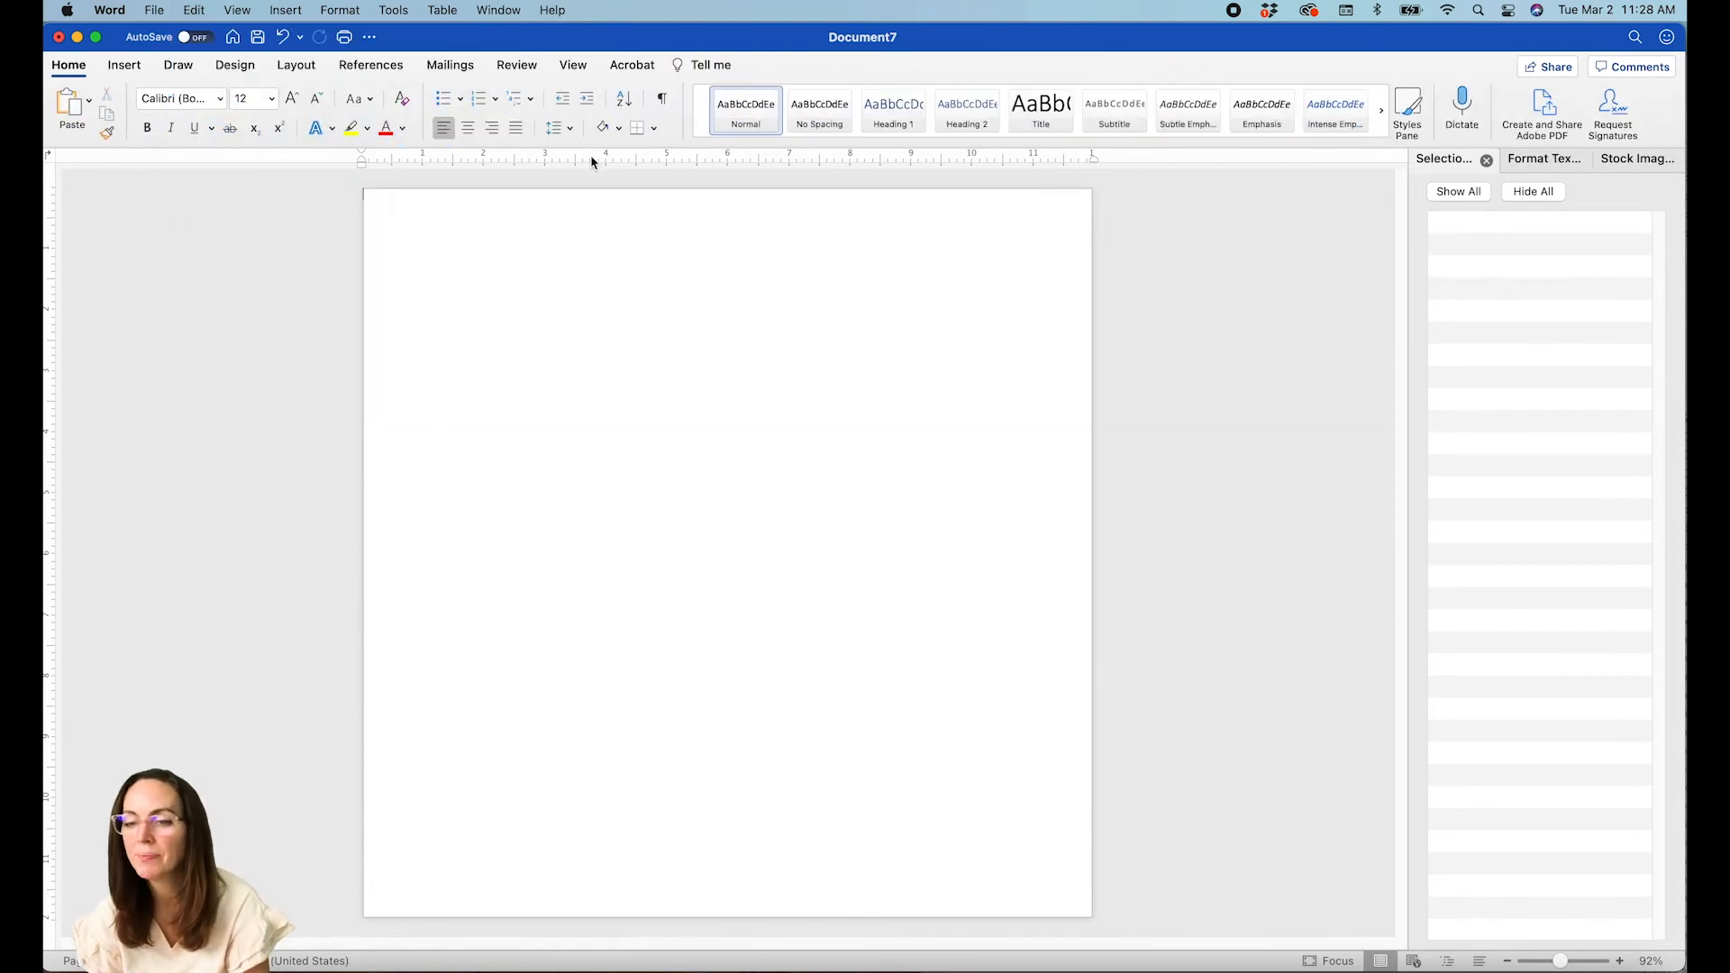
Draw a rectangle about 2 inches high across the full width of the page along its upper edge.
click(134, 66)
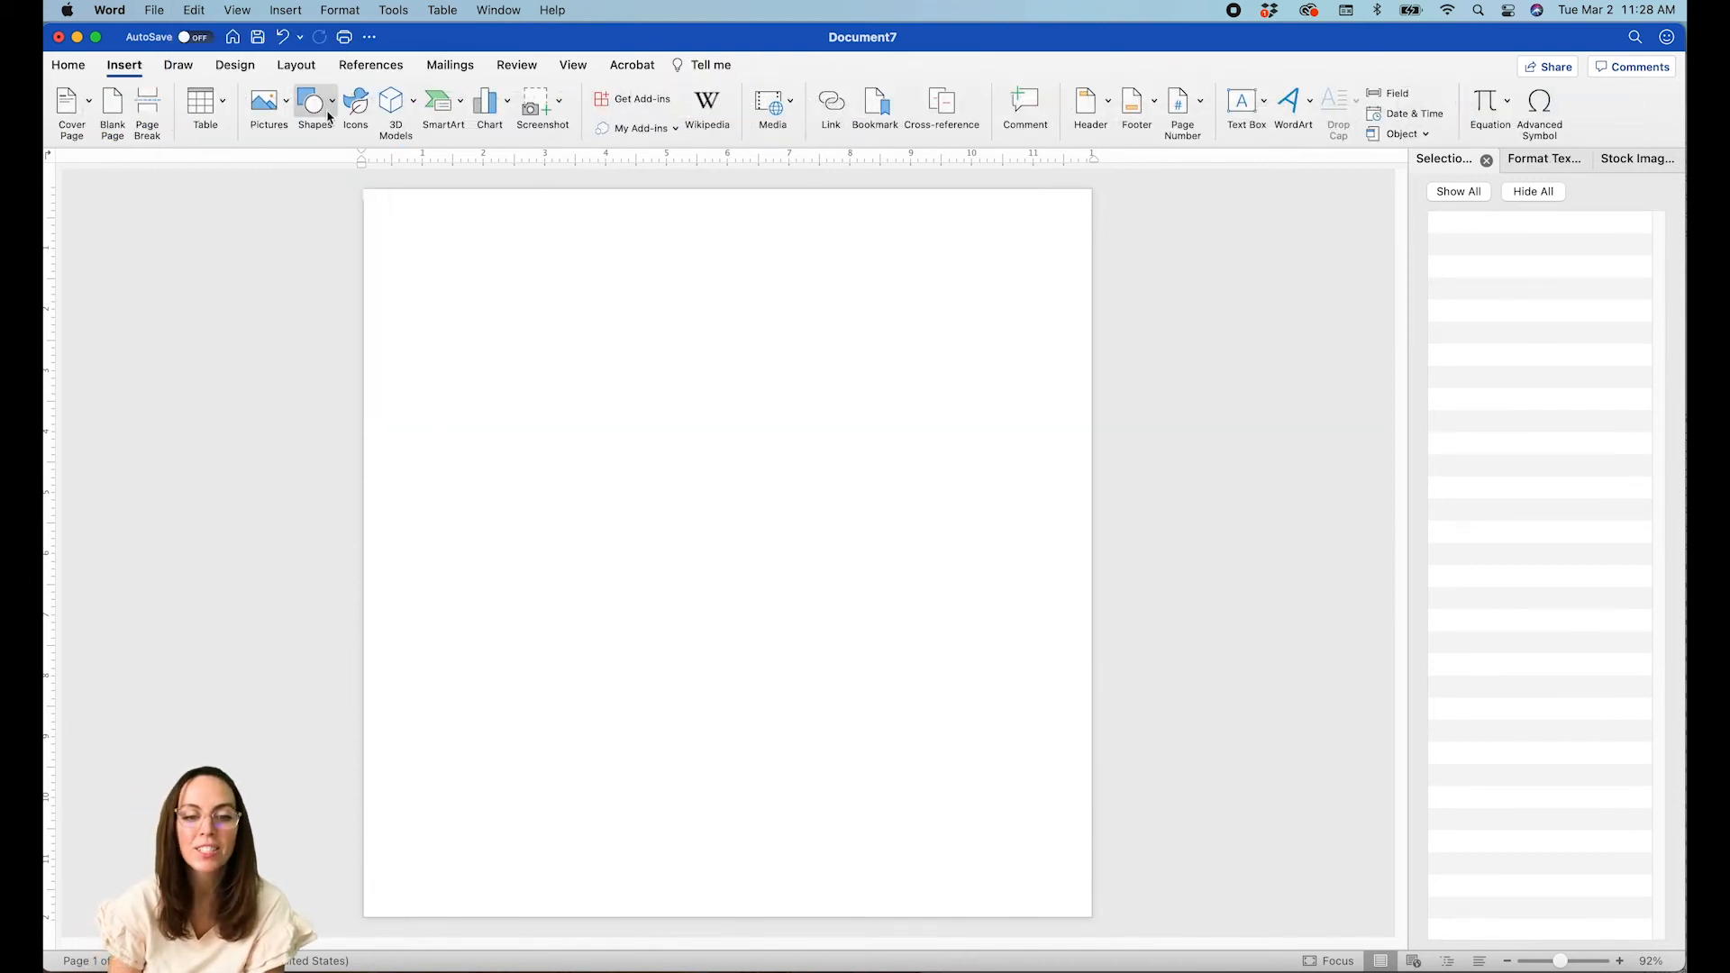
click(329, 116)
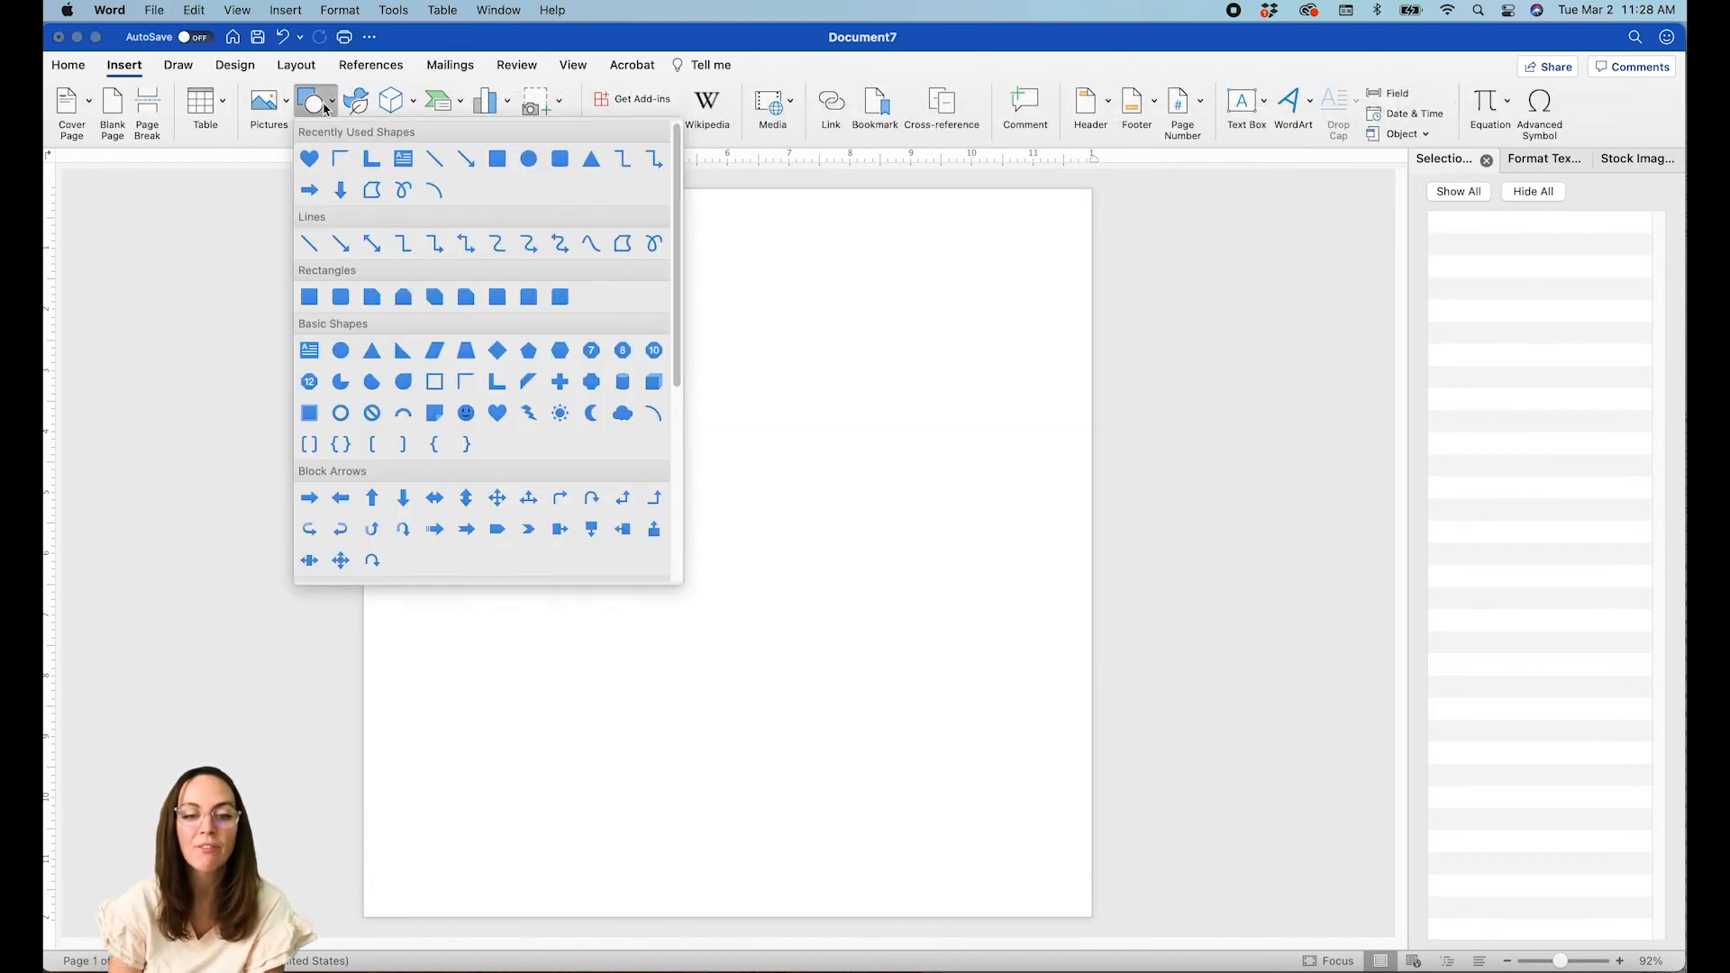
click(496, 161)
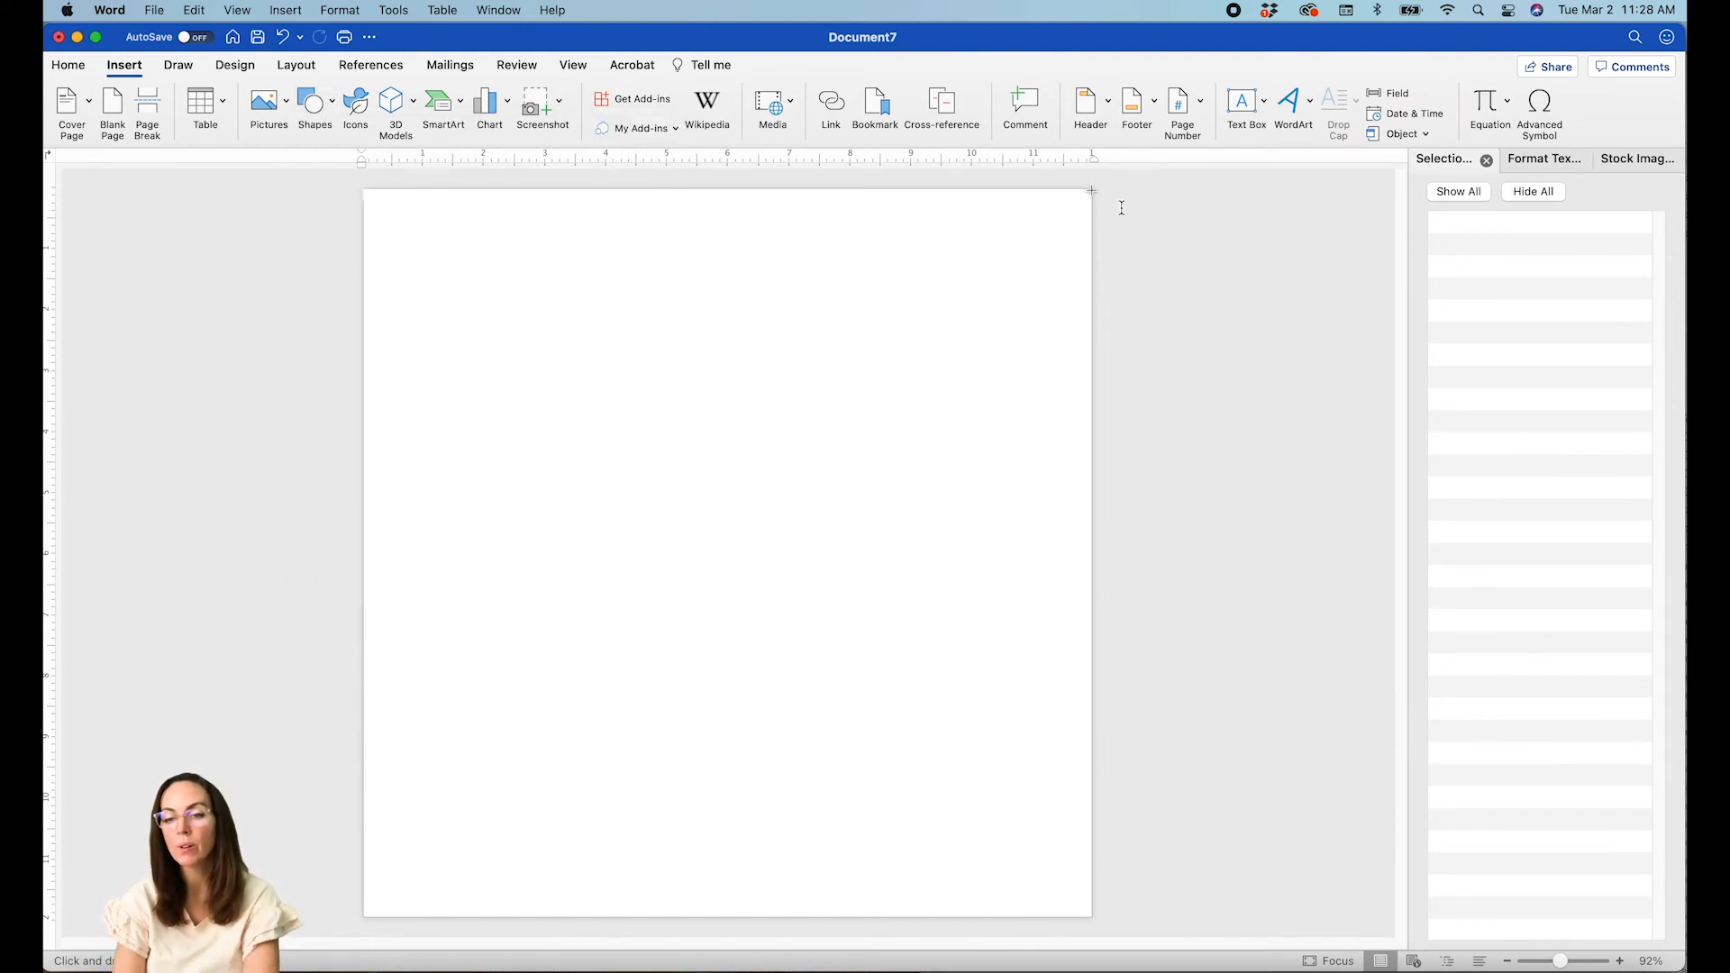
drag(1091, 190, 362, 312)
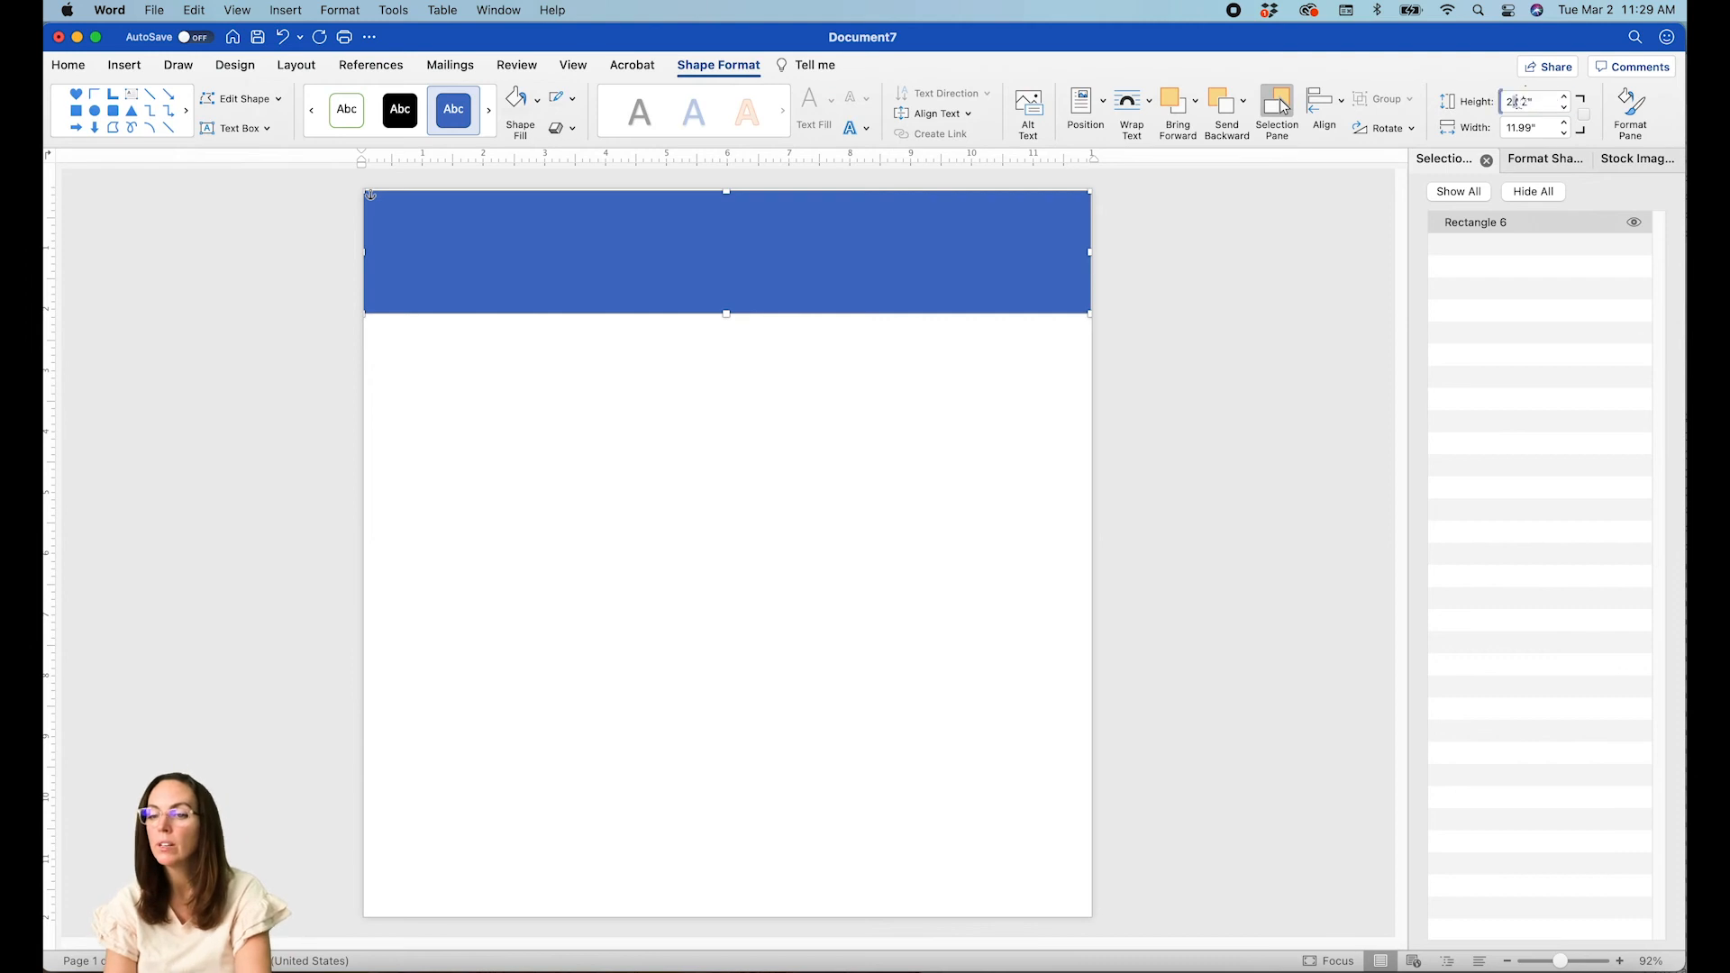
Set the rectangle's width to 12 inches and center it horizontally on the page.
text(12)
key(Return)
click(1318, 106)
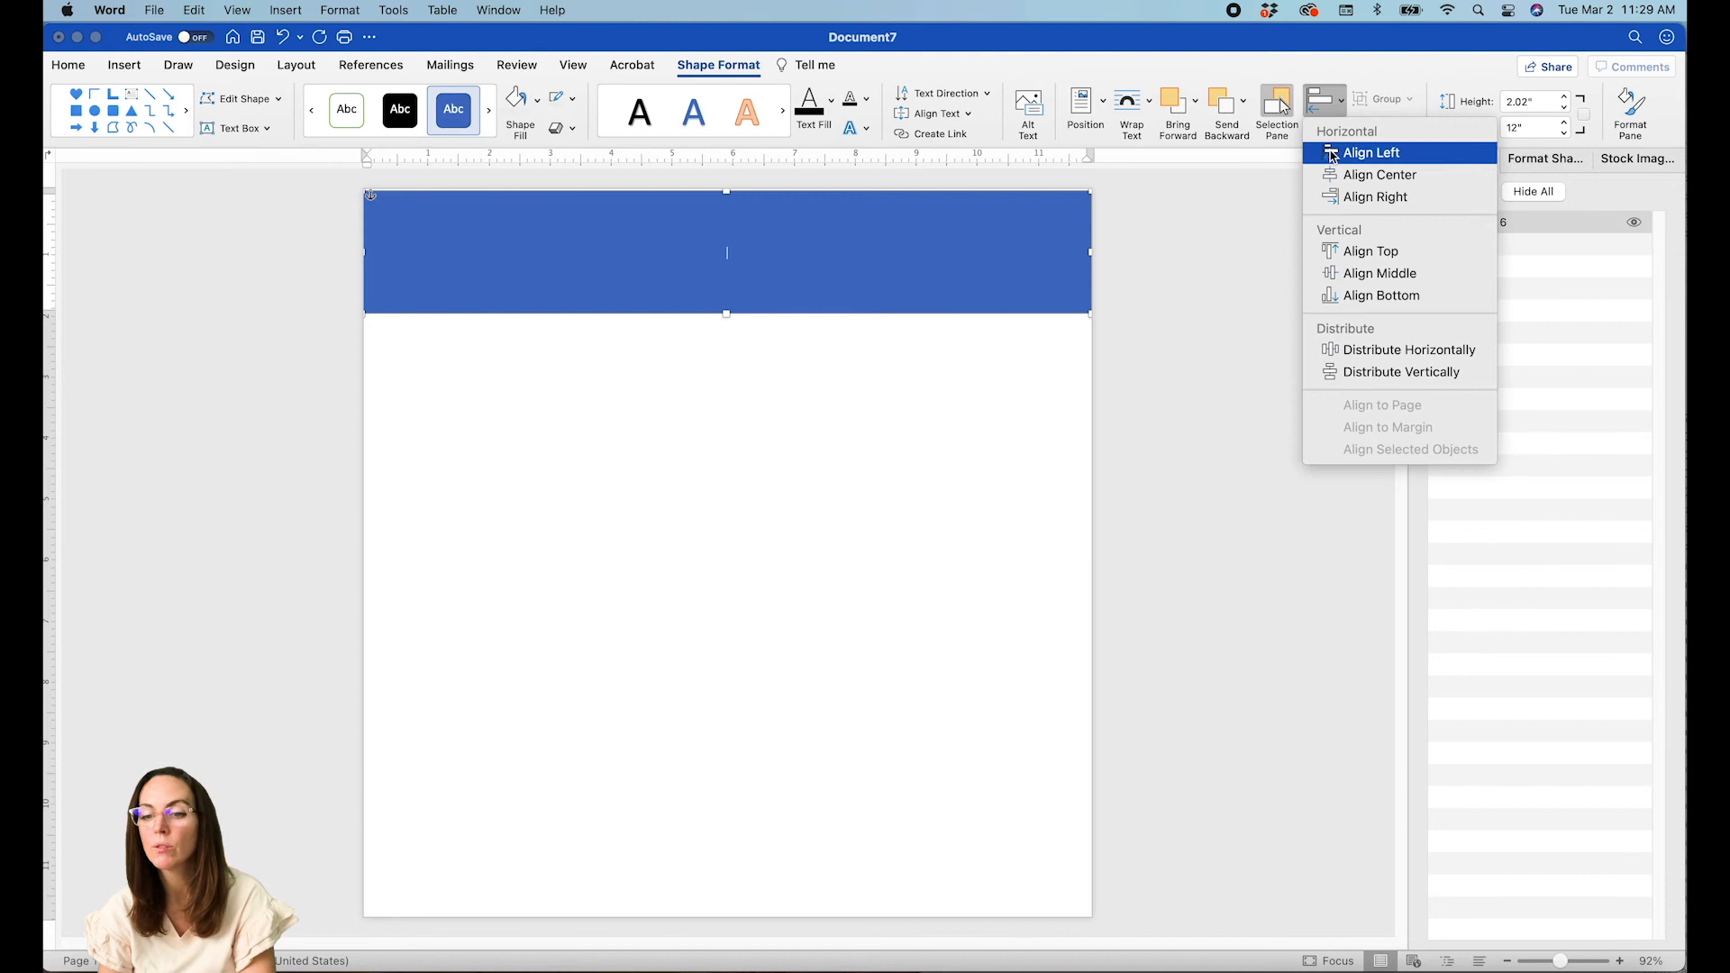
click(1347, 174)
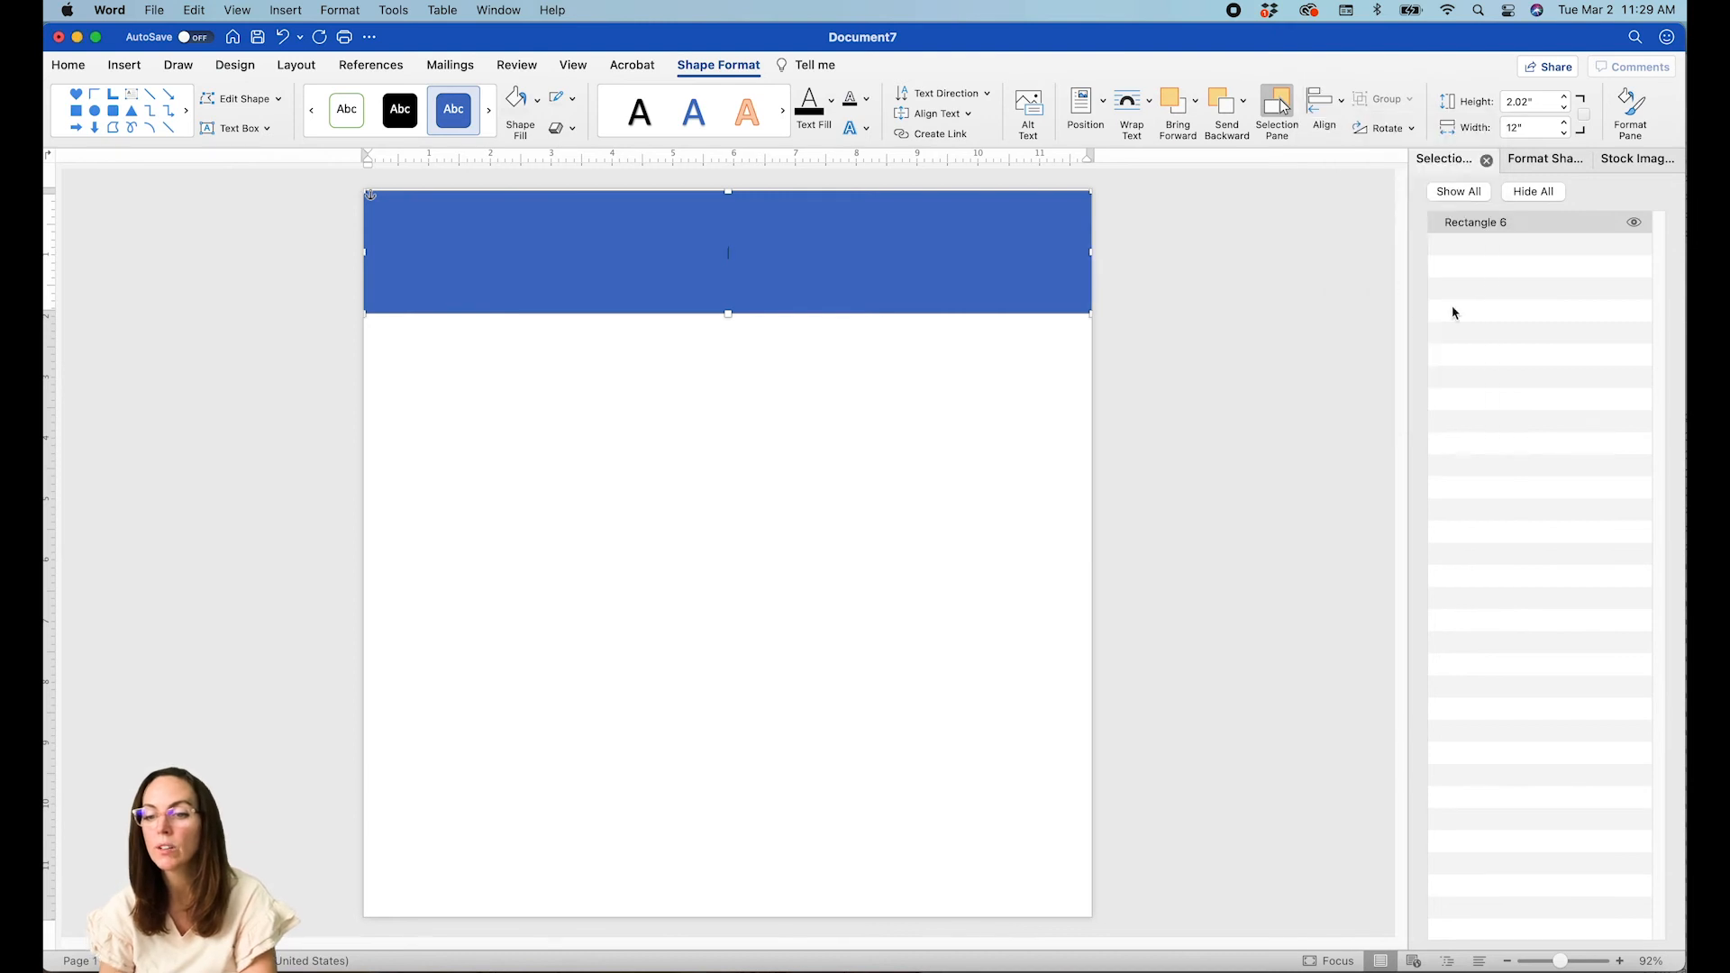
Remove the rectangle's outline by setting it to No line.
click(1543, 166)
click(1440, 239)
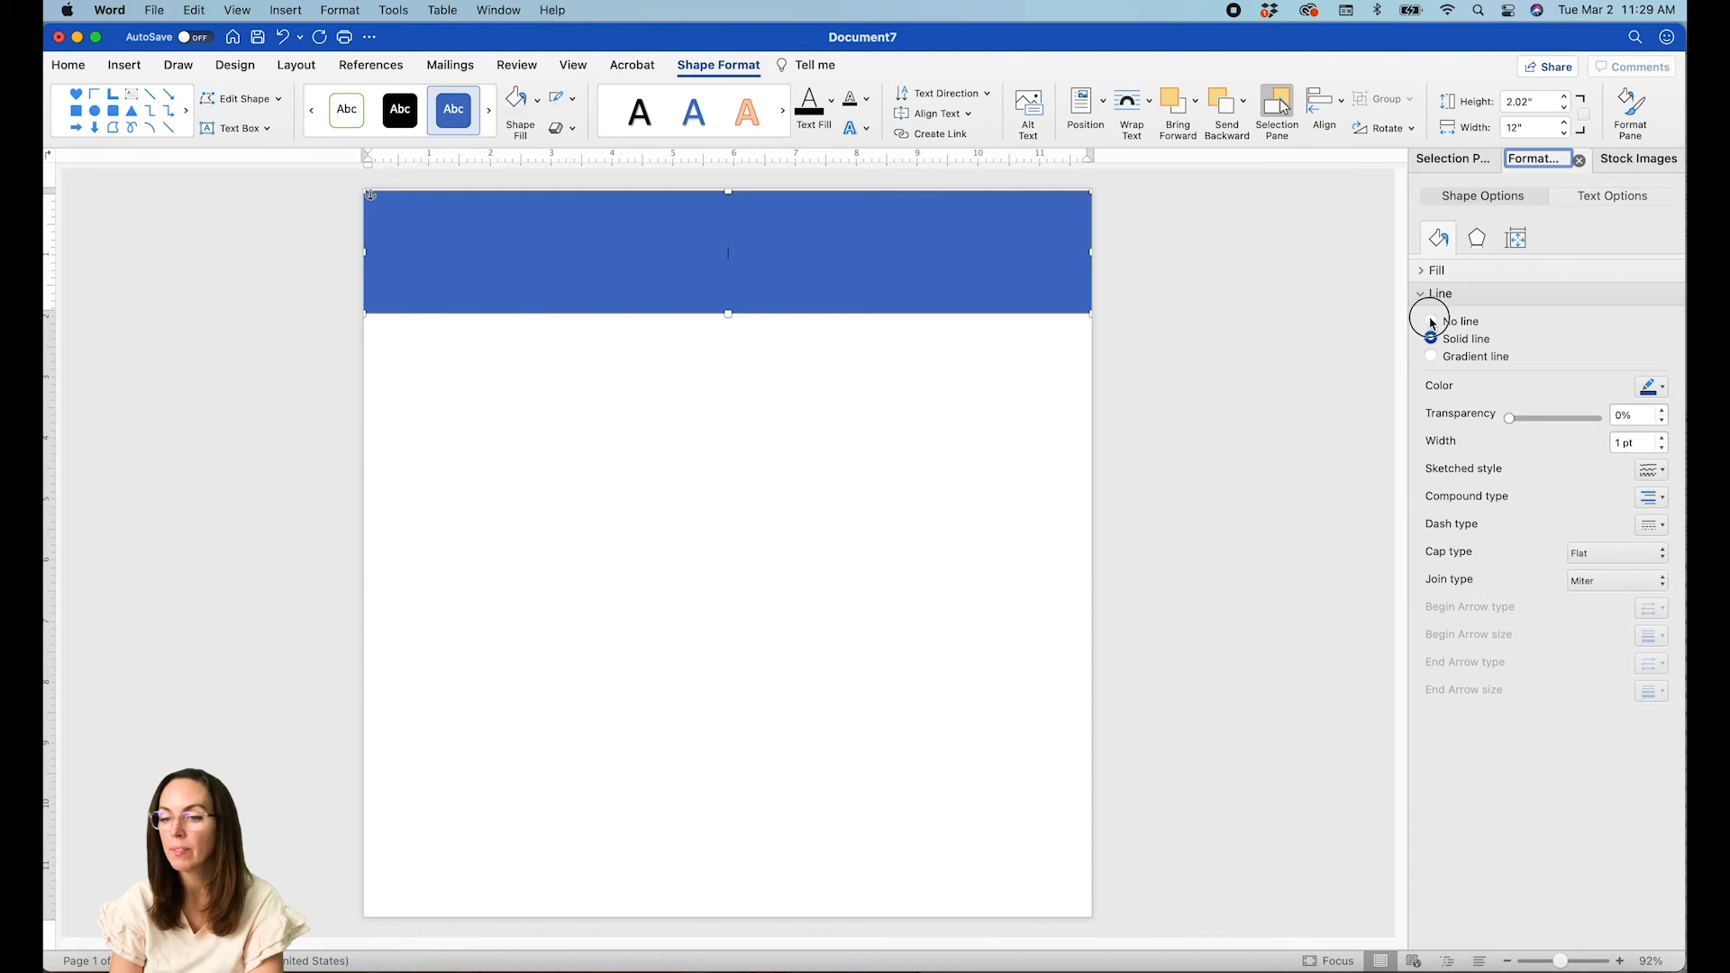
click(1430, 322)
Fill the rectangle with the heart picture from the clipboard and tile it as a texture.
click(1424, 271)
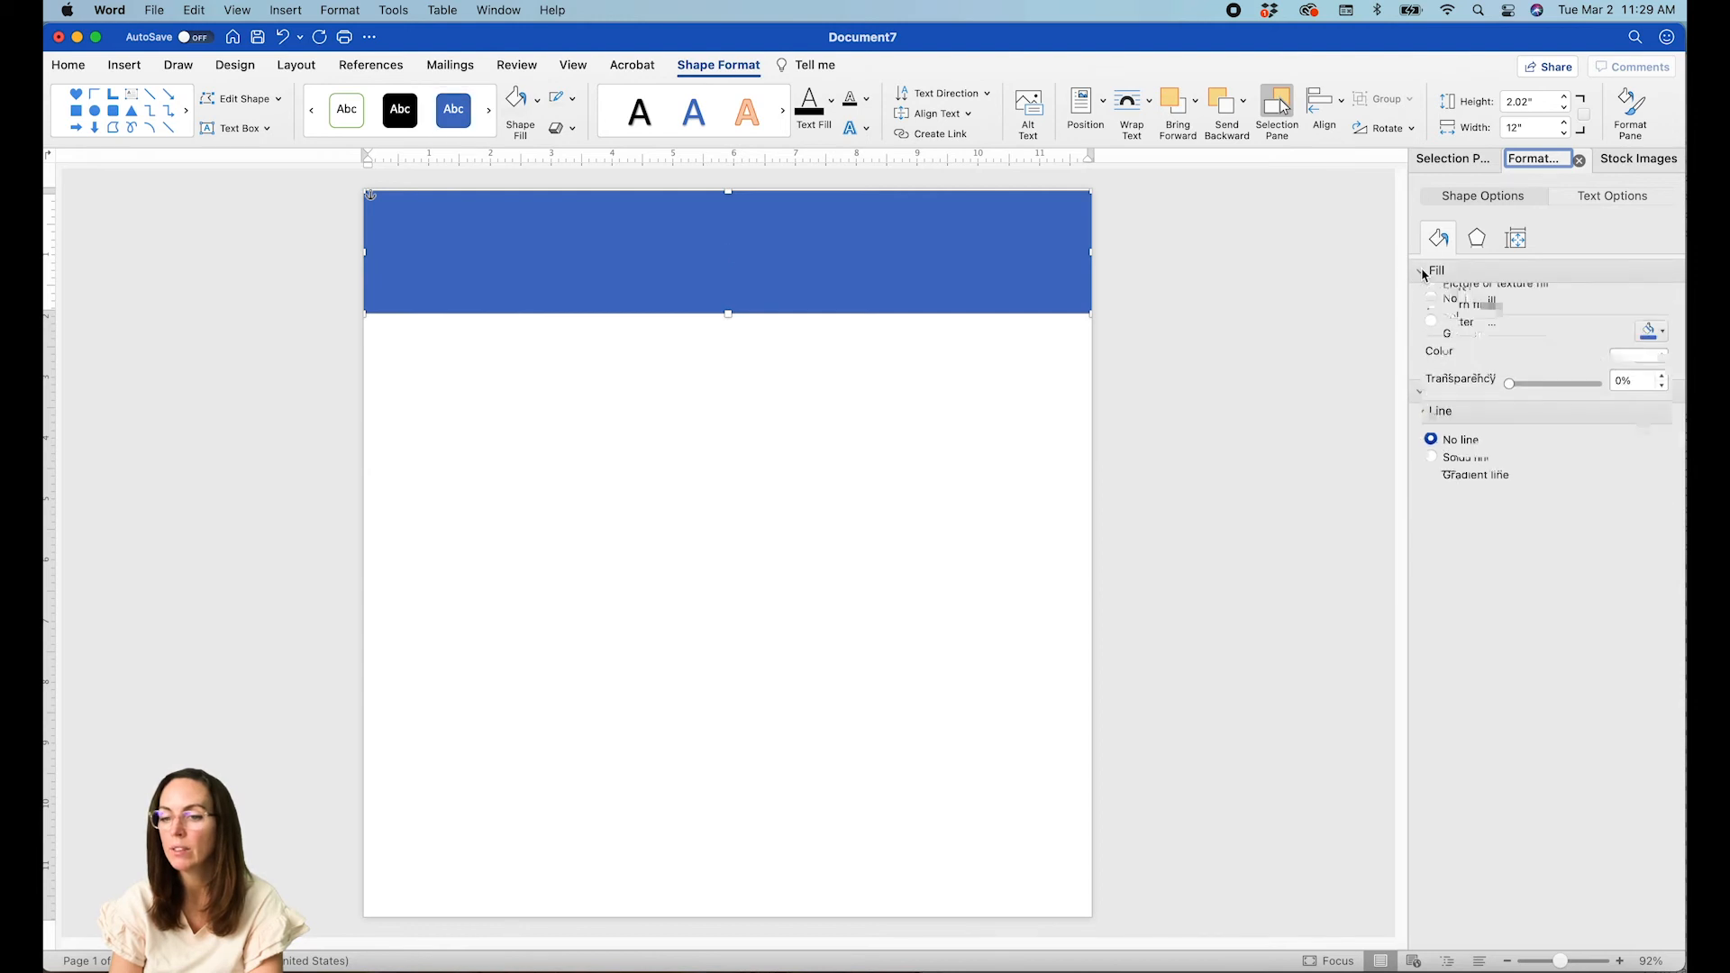
click(1448, 353)
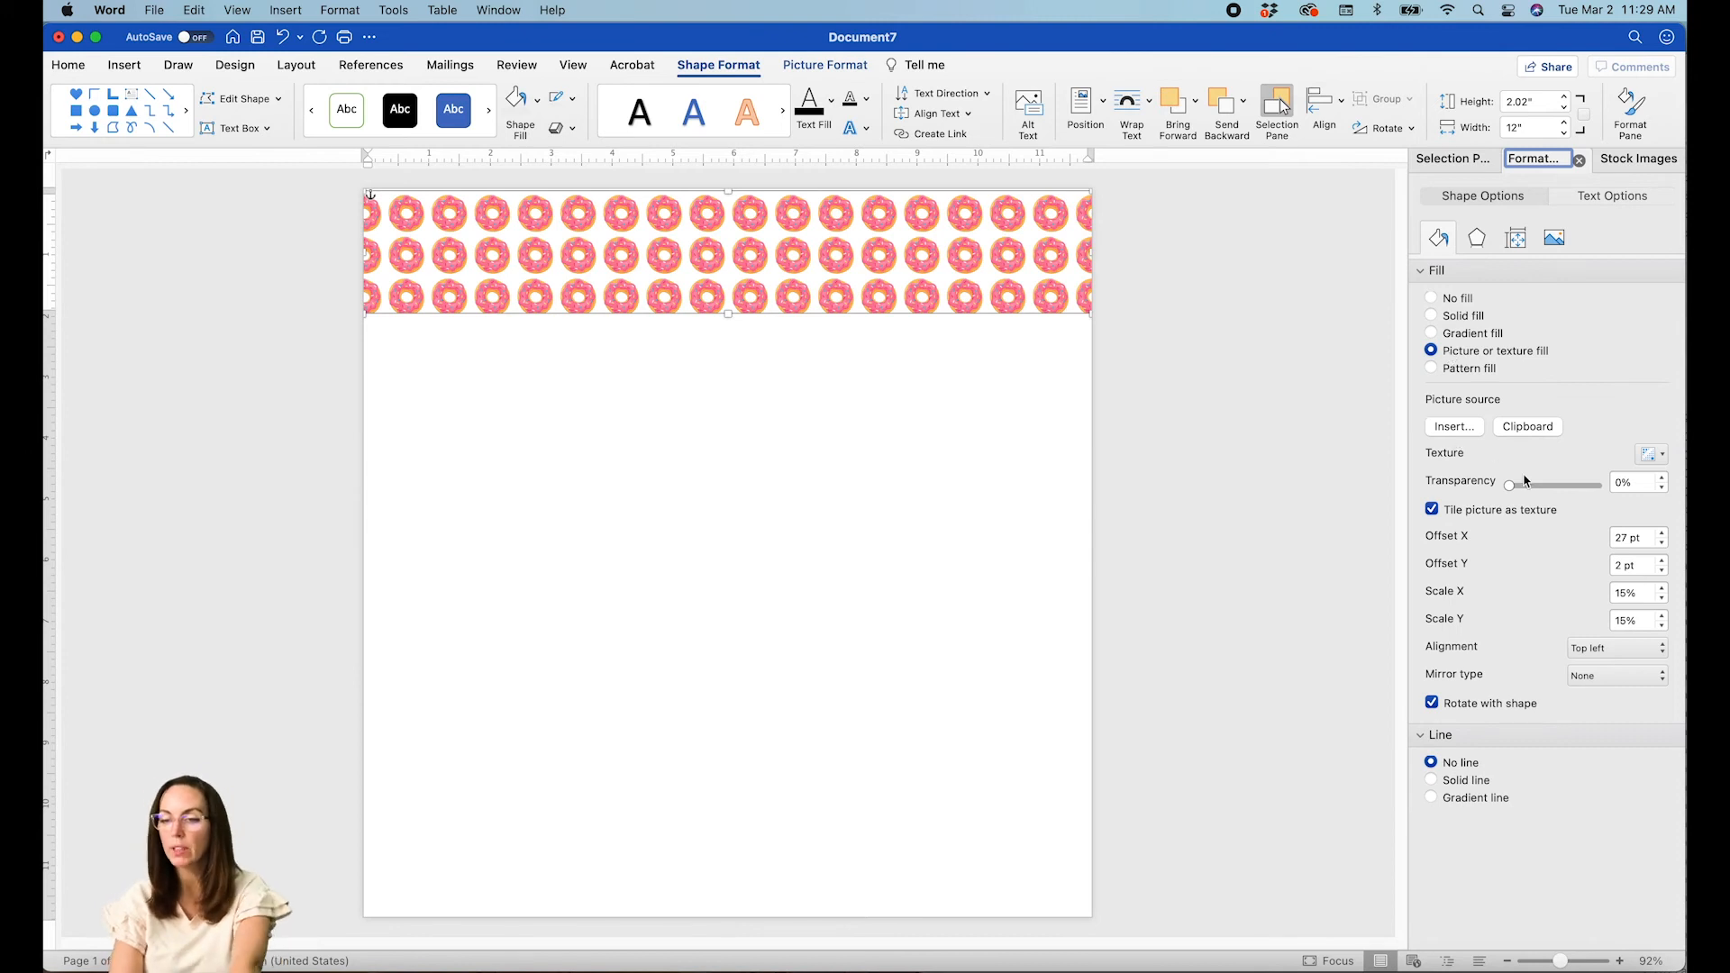
click(1527, 427)
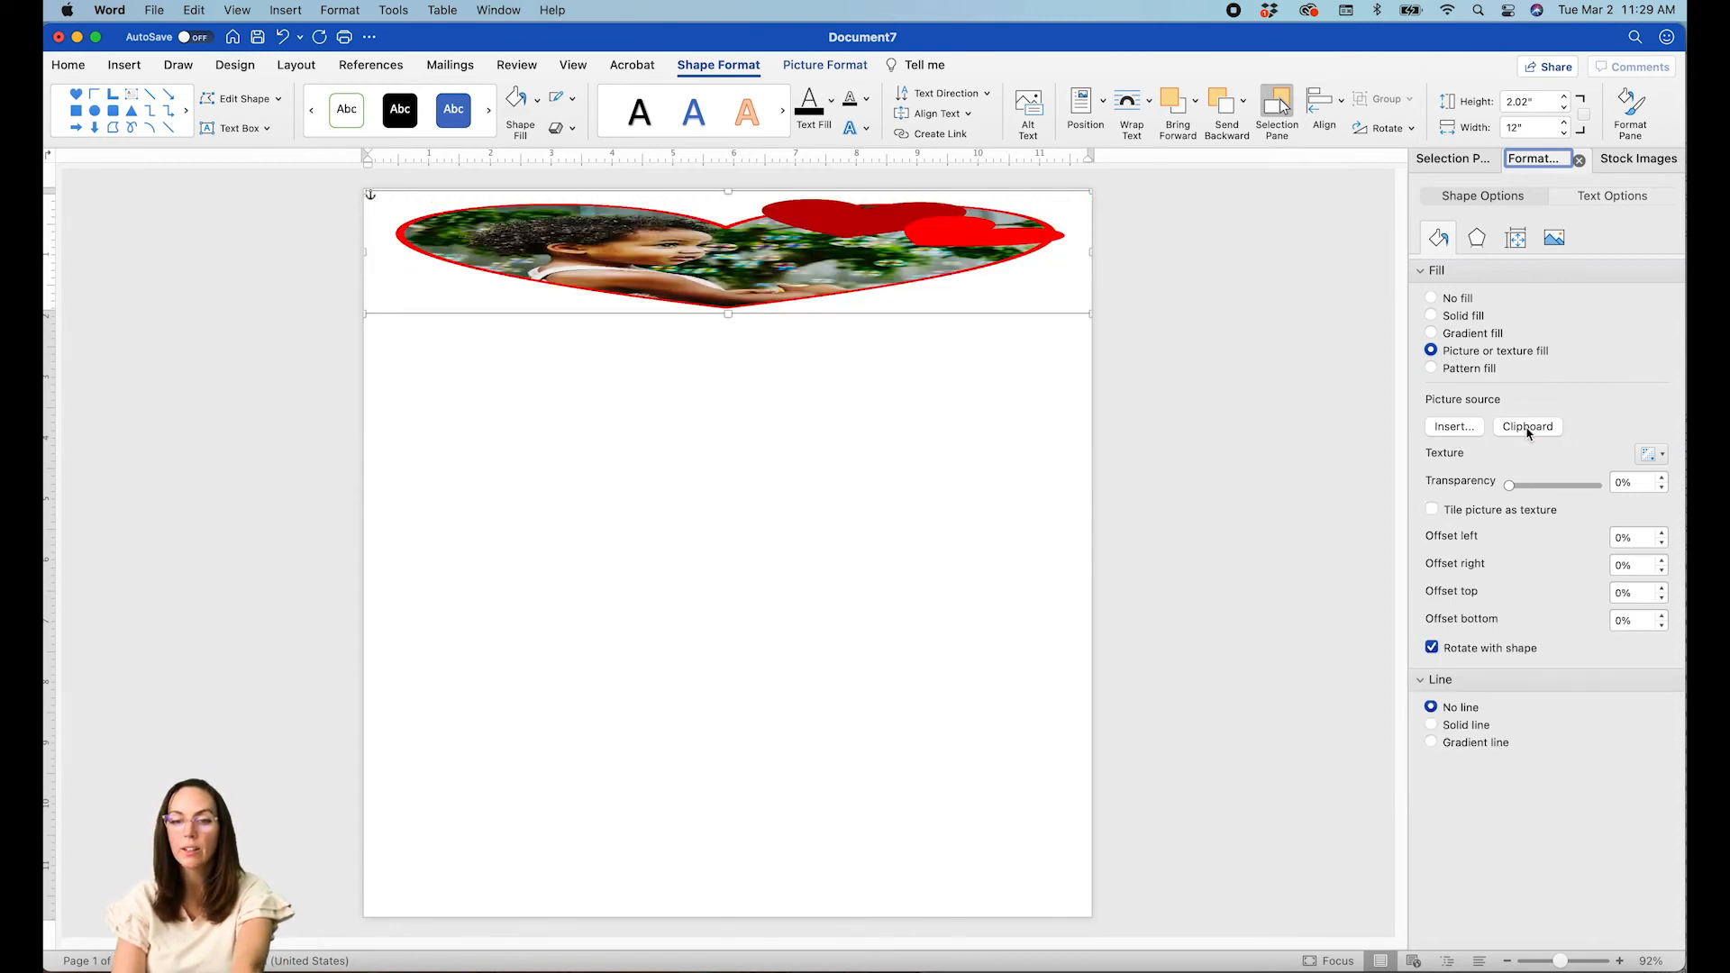
click(1432, 510)
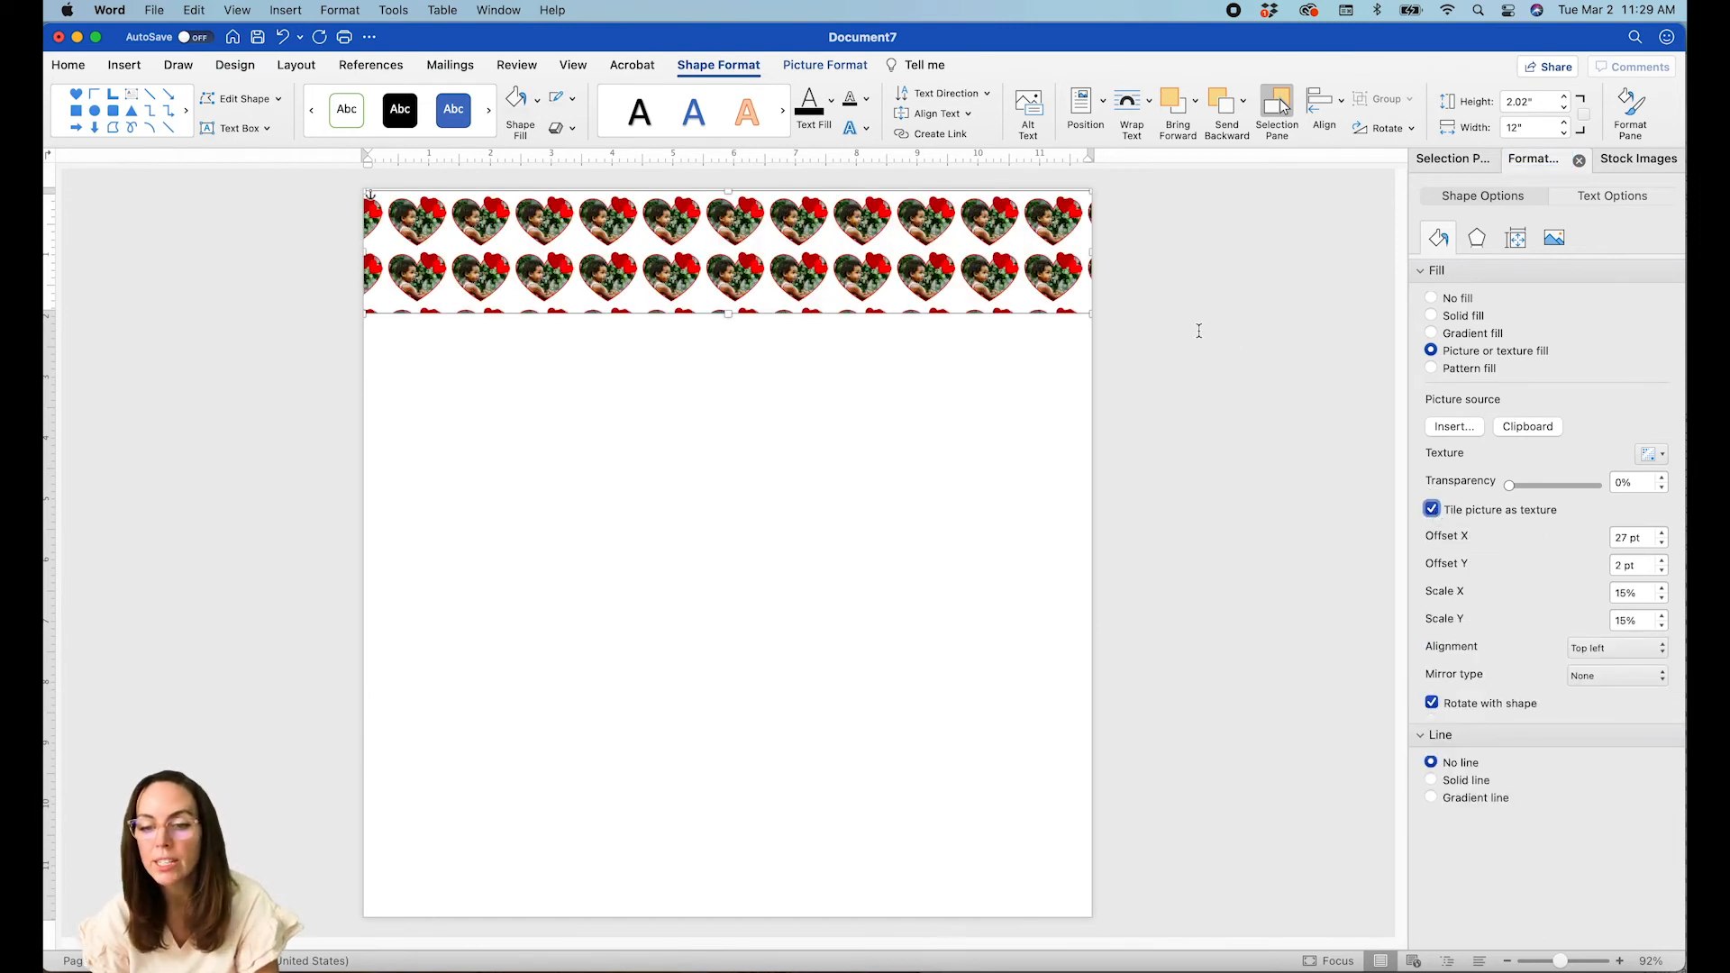
Set the tiled picture's Offset X and Offset Y to 0 pt.
click(1650, 544)
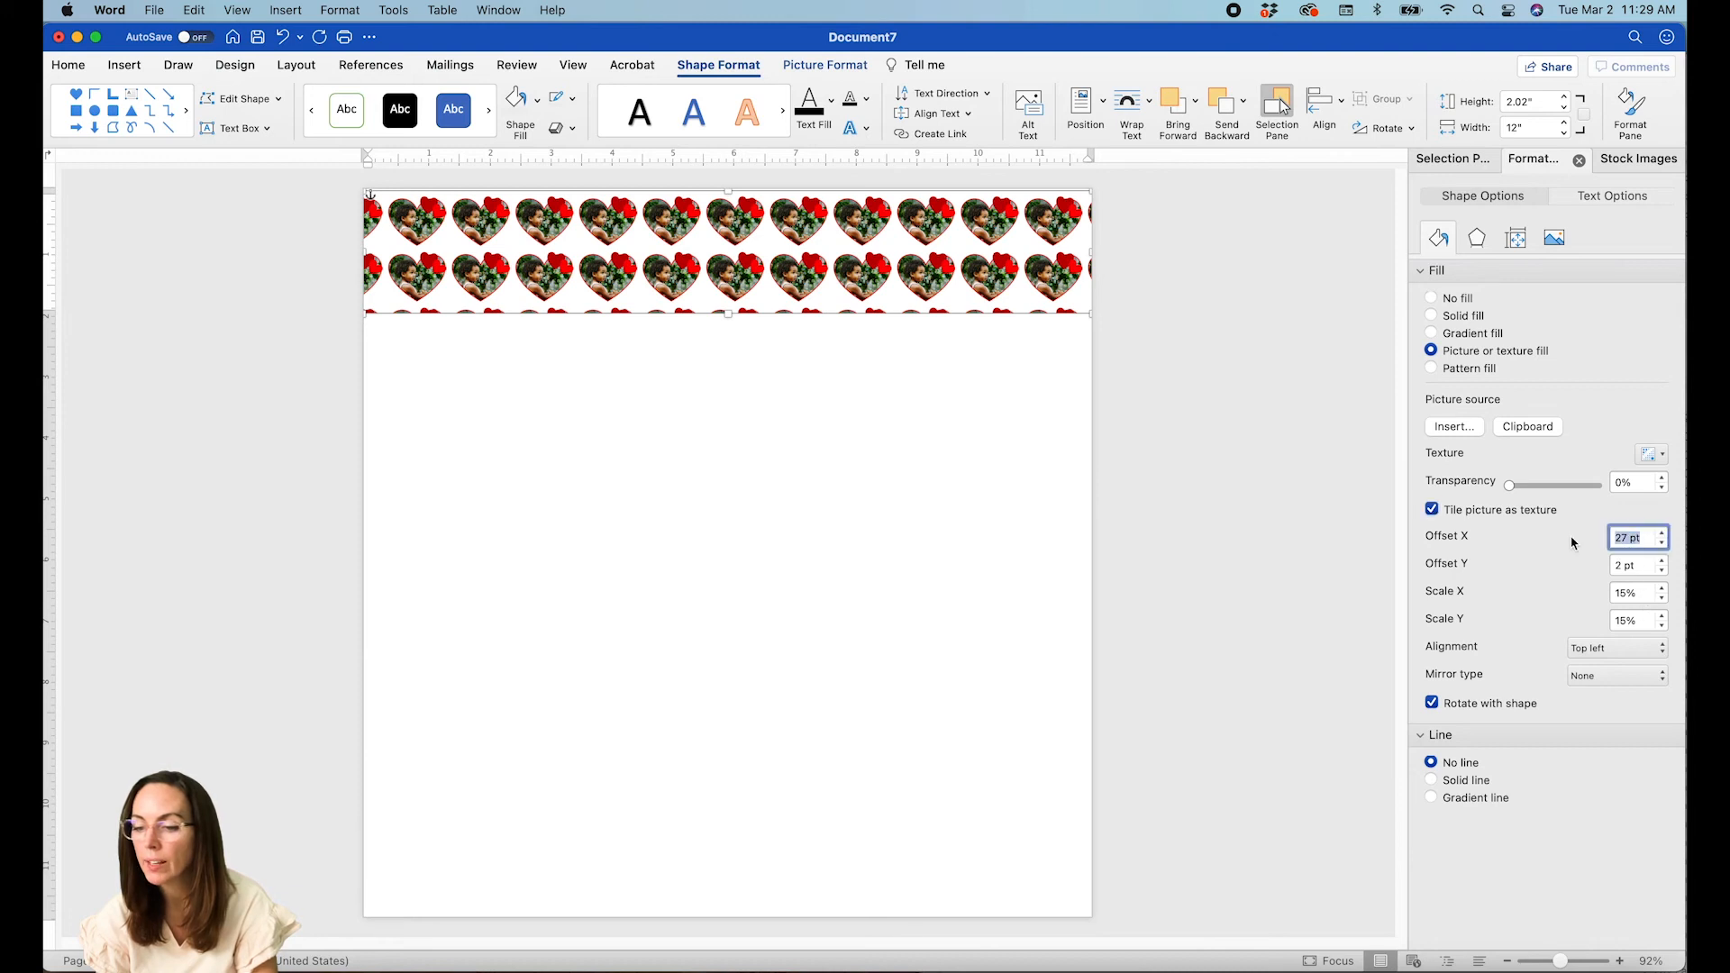
text(0)
key(Tab)
text(0)
key(Tab)
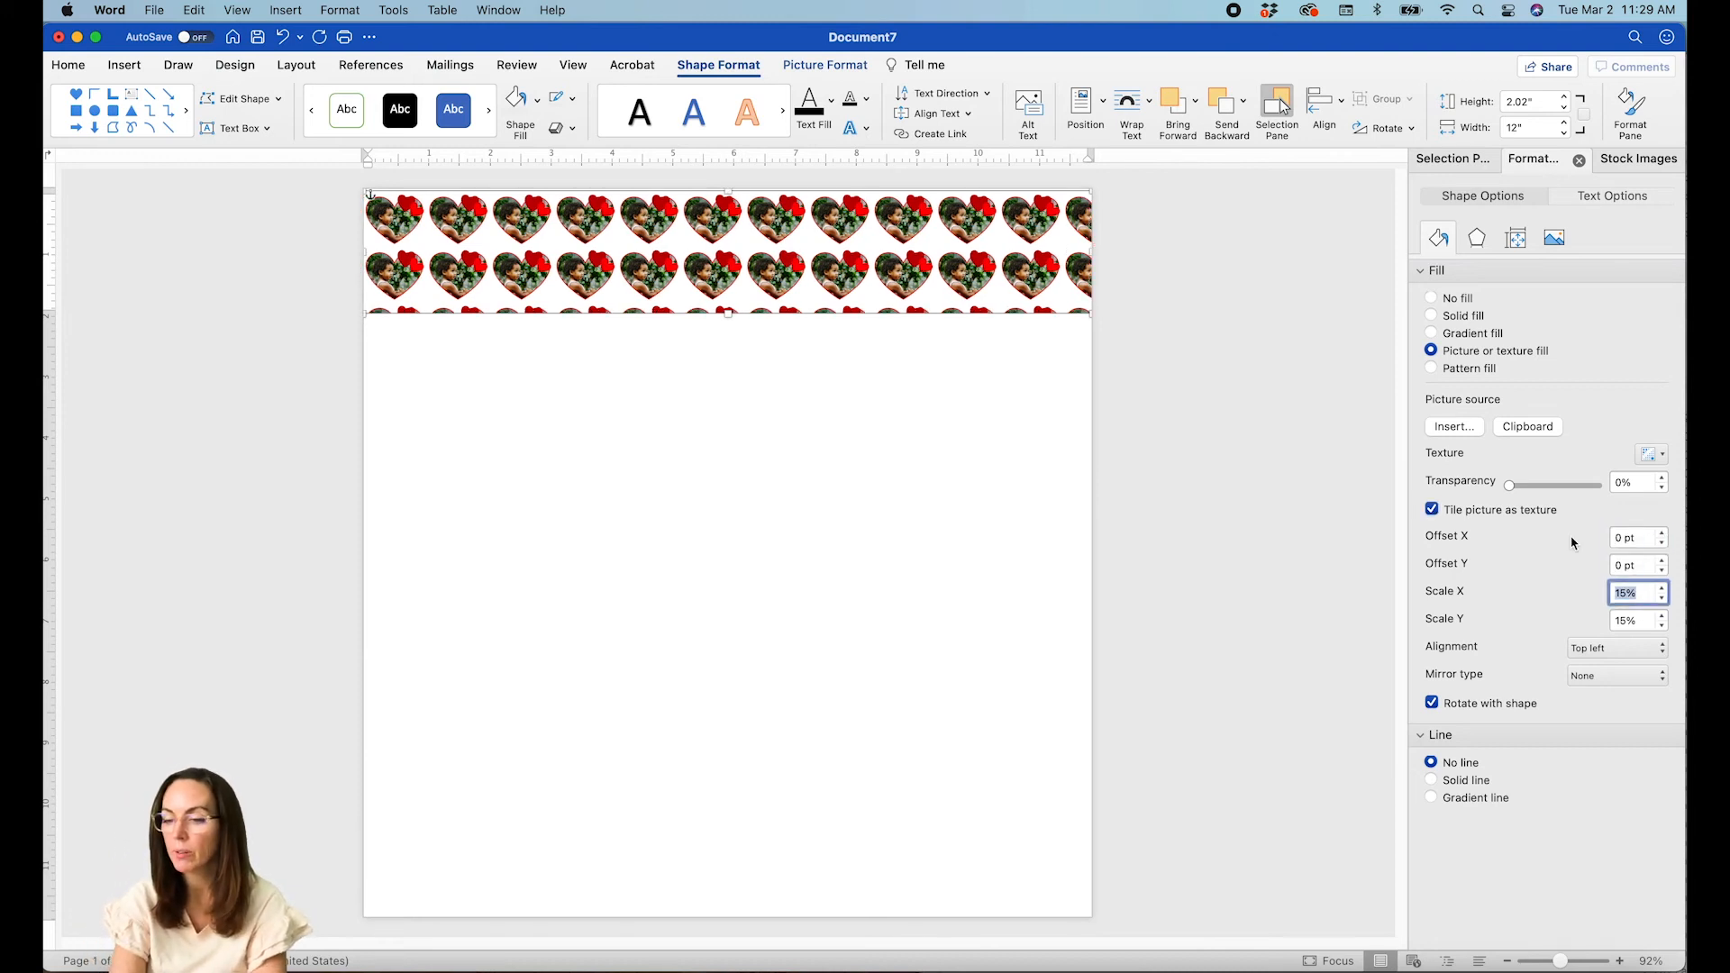
Set the tiled picture's Scale X and Scale Y to 30%.
text(30)
key(Tab)
text(30)
key(Tab)
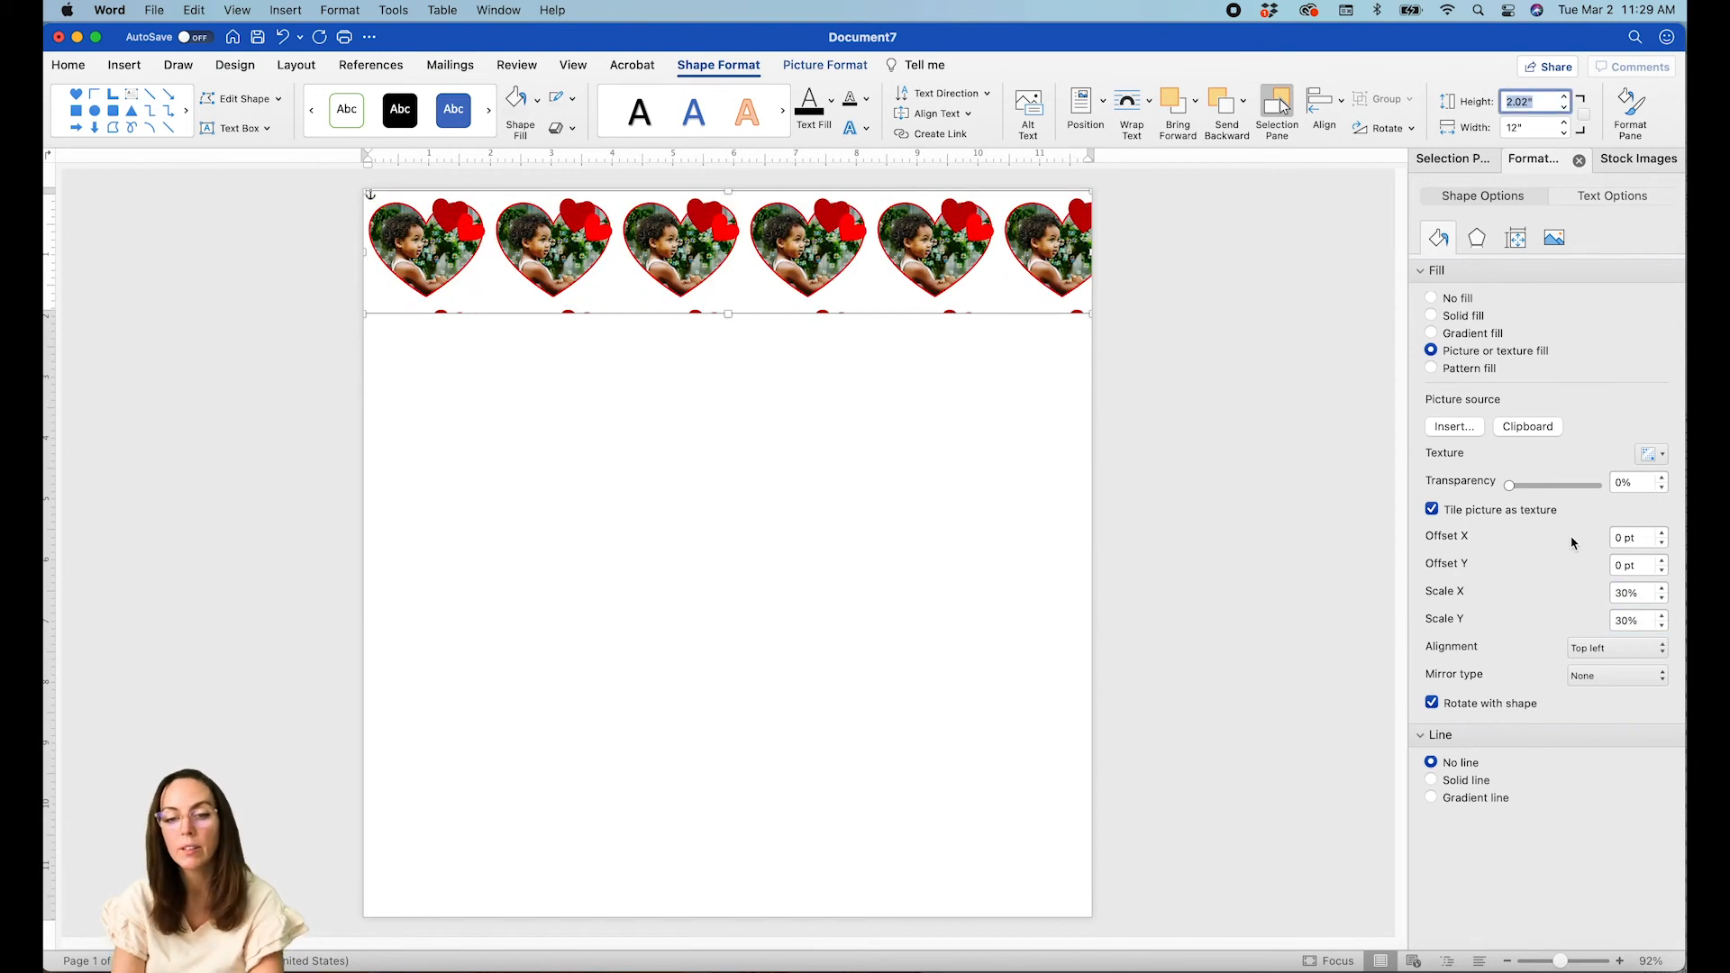
Reduce the tiled picture's Scale X and Scale Y to 25%.
double_click(1645, 590)
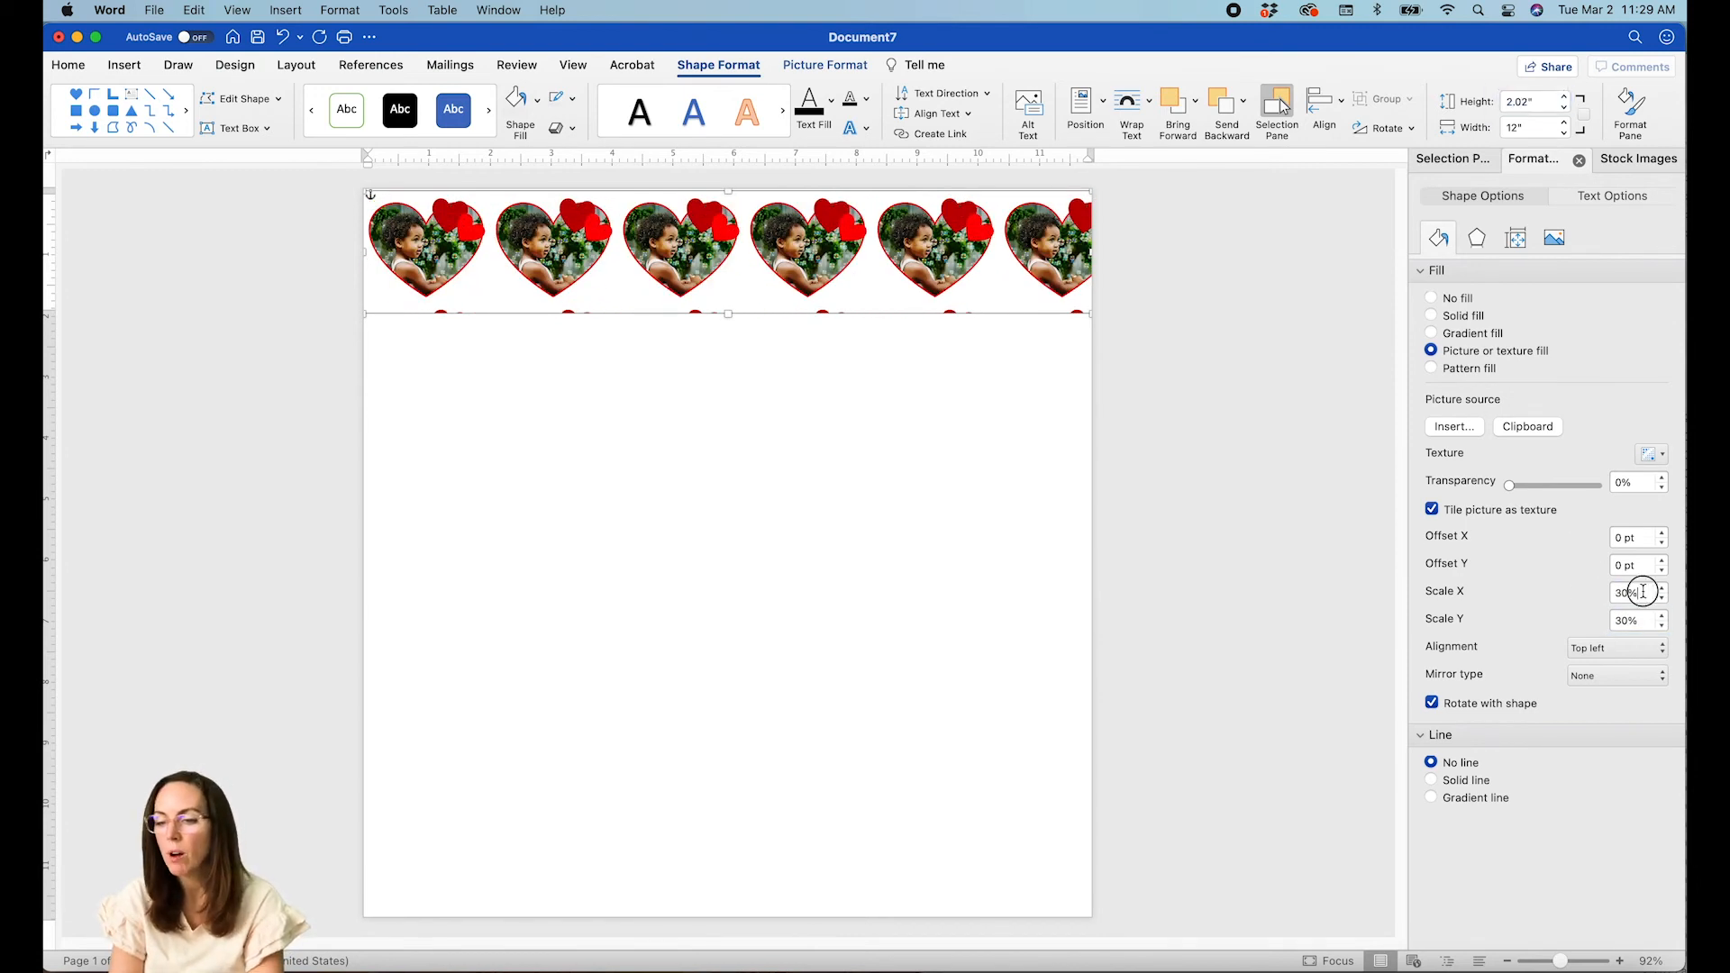
text(25)
key(Tab)
text(5)
key(Tab)
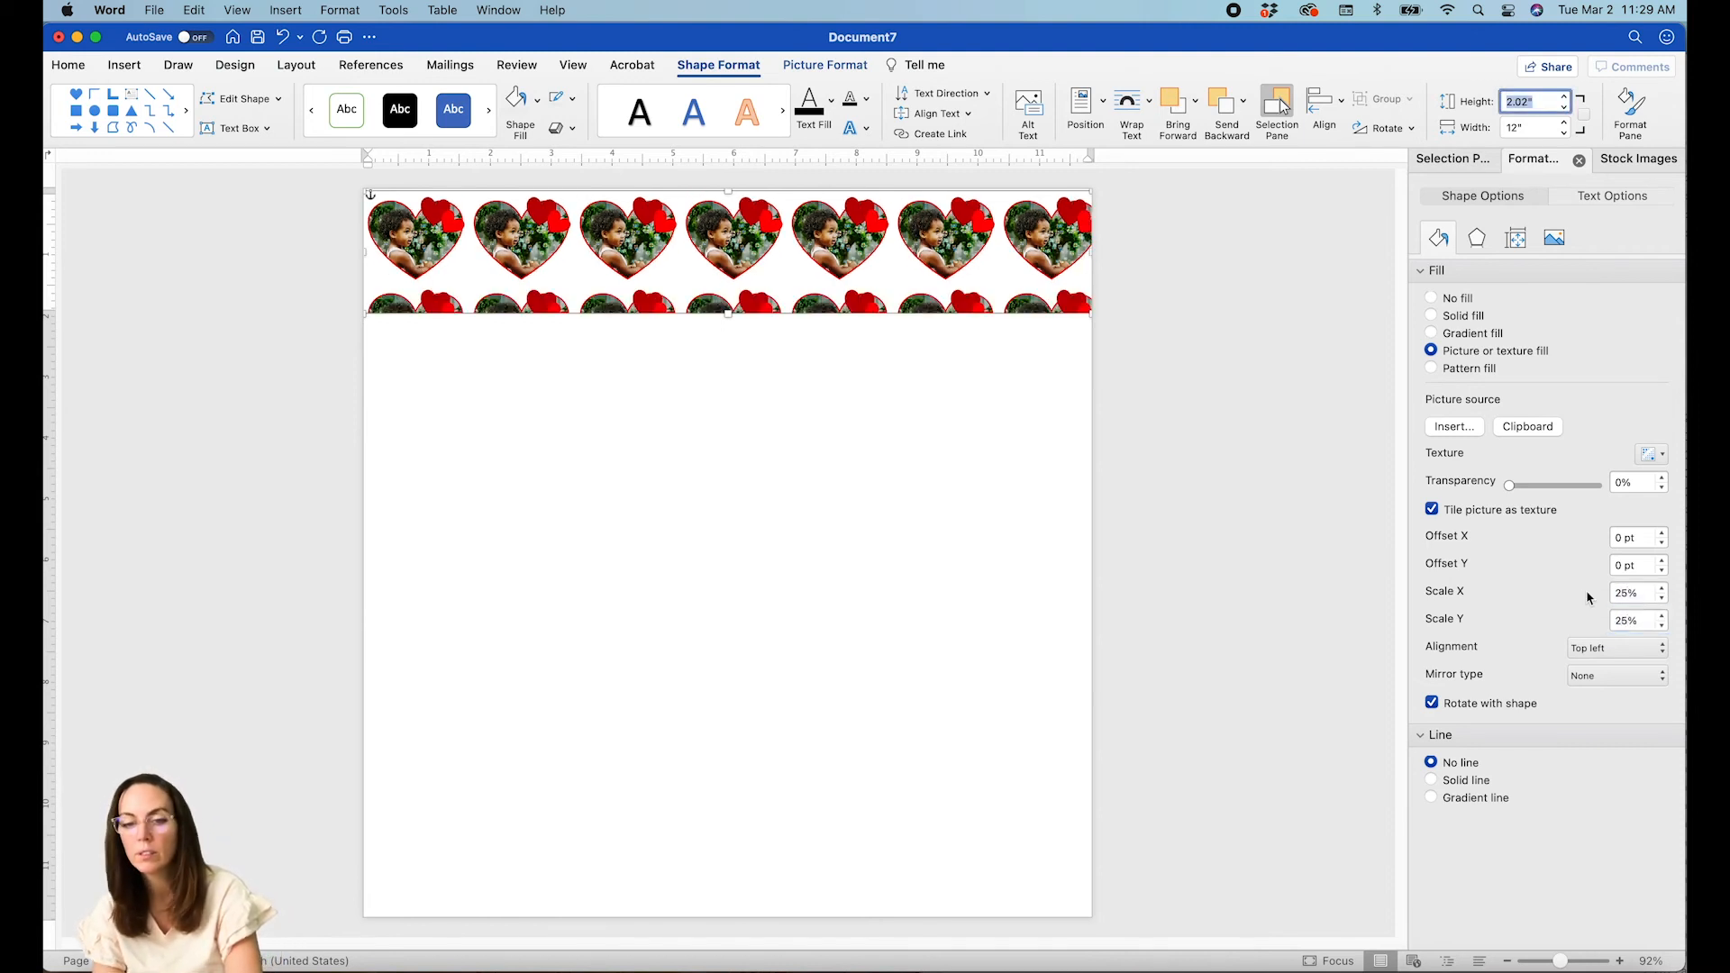
Reduce the tiled picture's Scale X and Scale Y to 22%.
double_click(1639, 590)
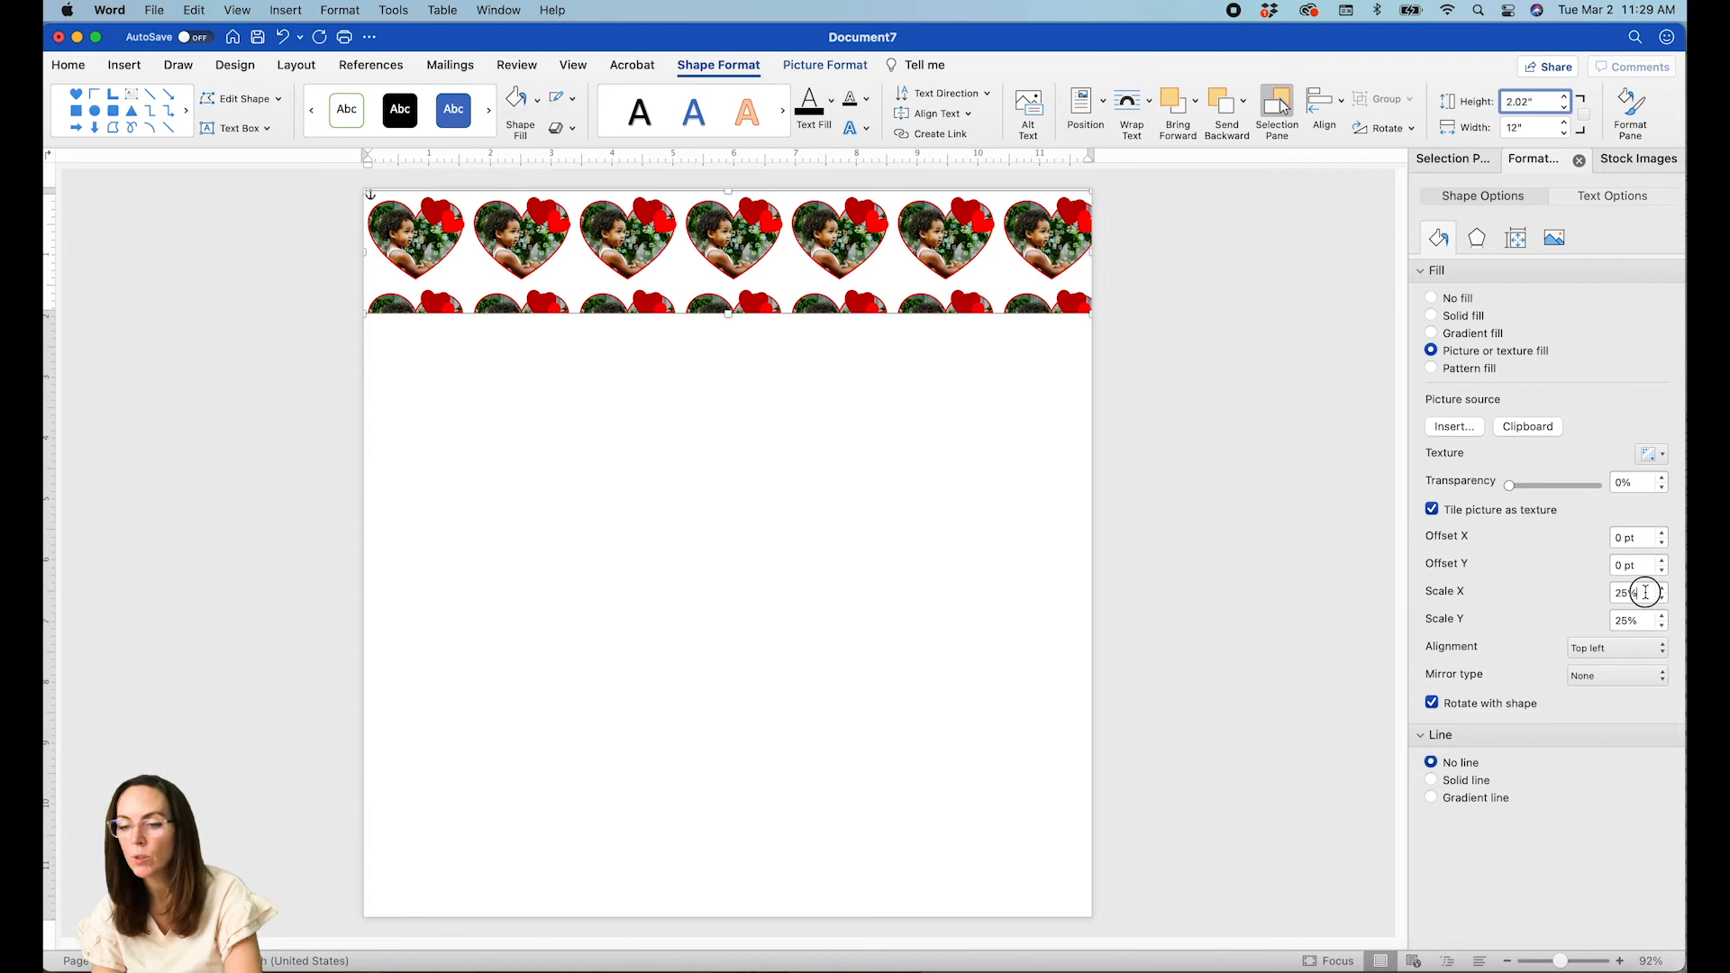
text(2.02)
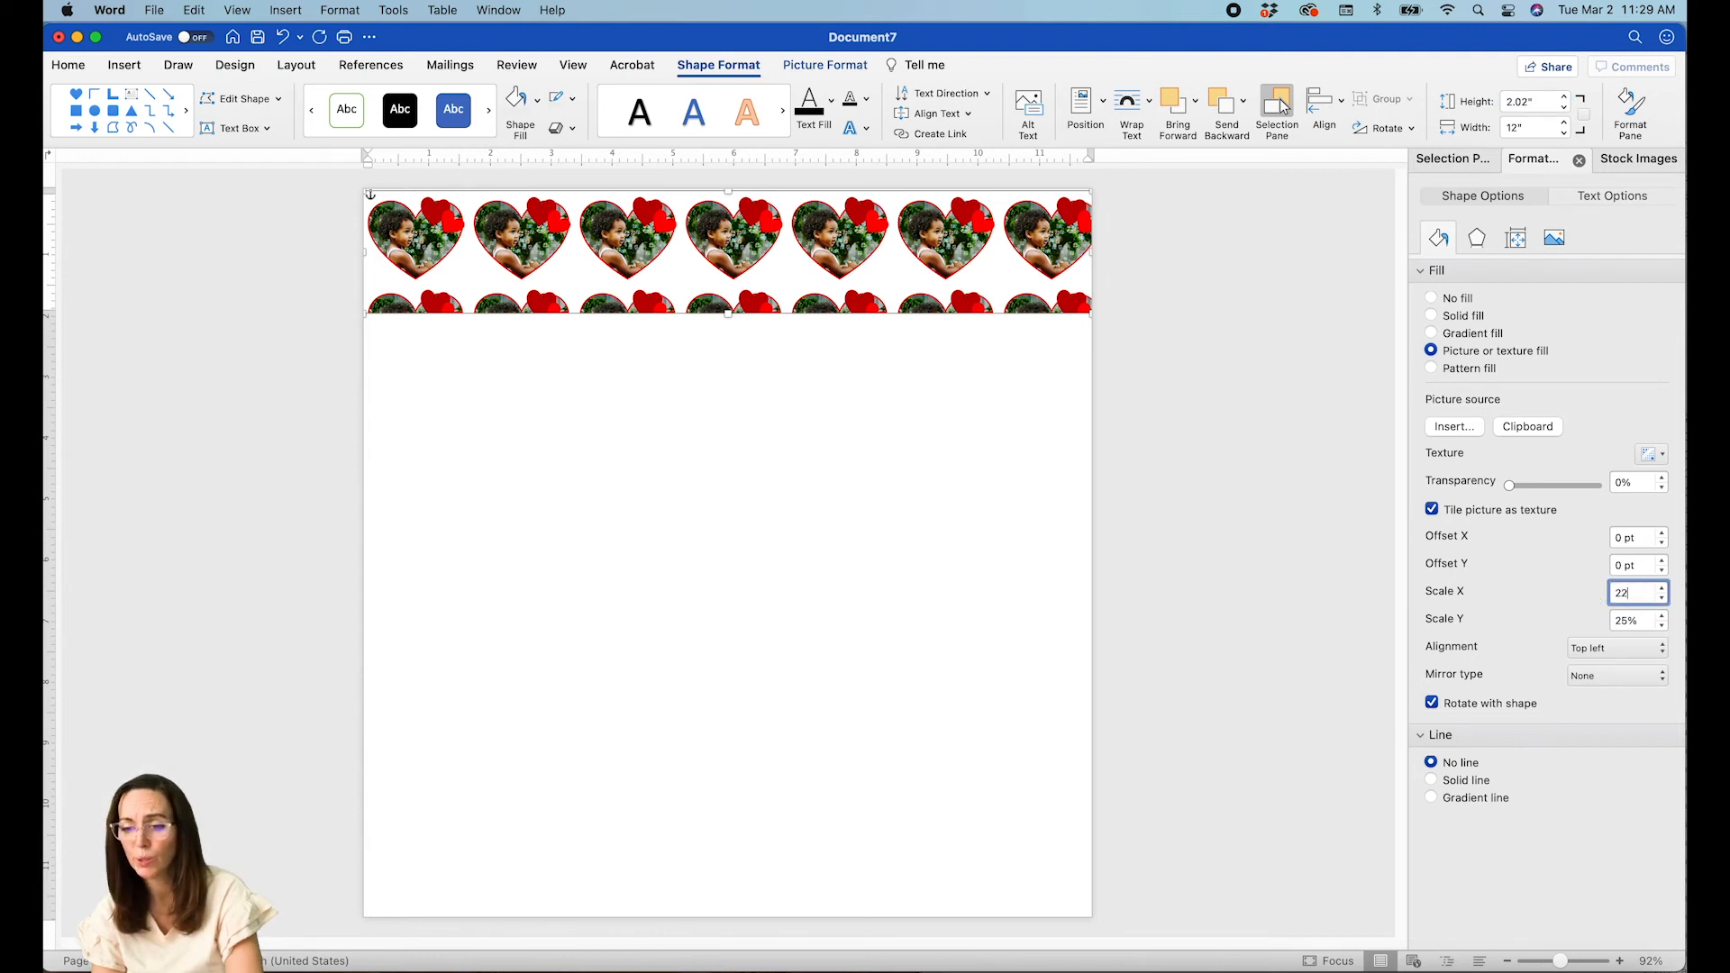
key(Tab)
text(22)
key(Tab)
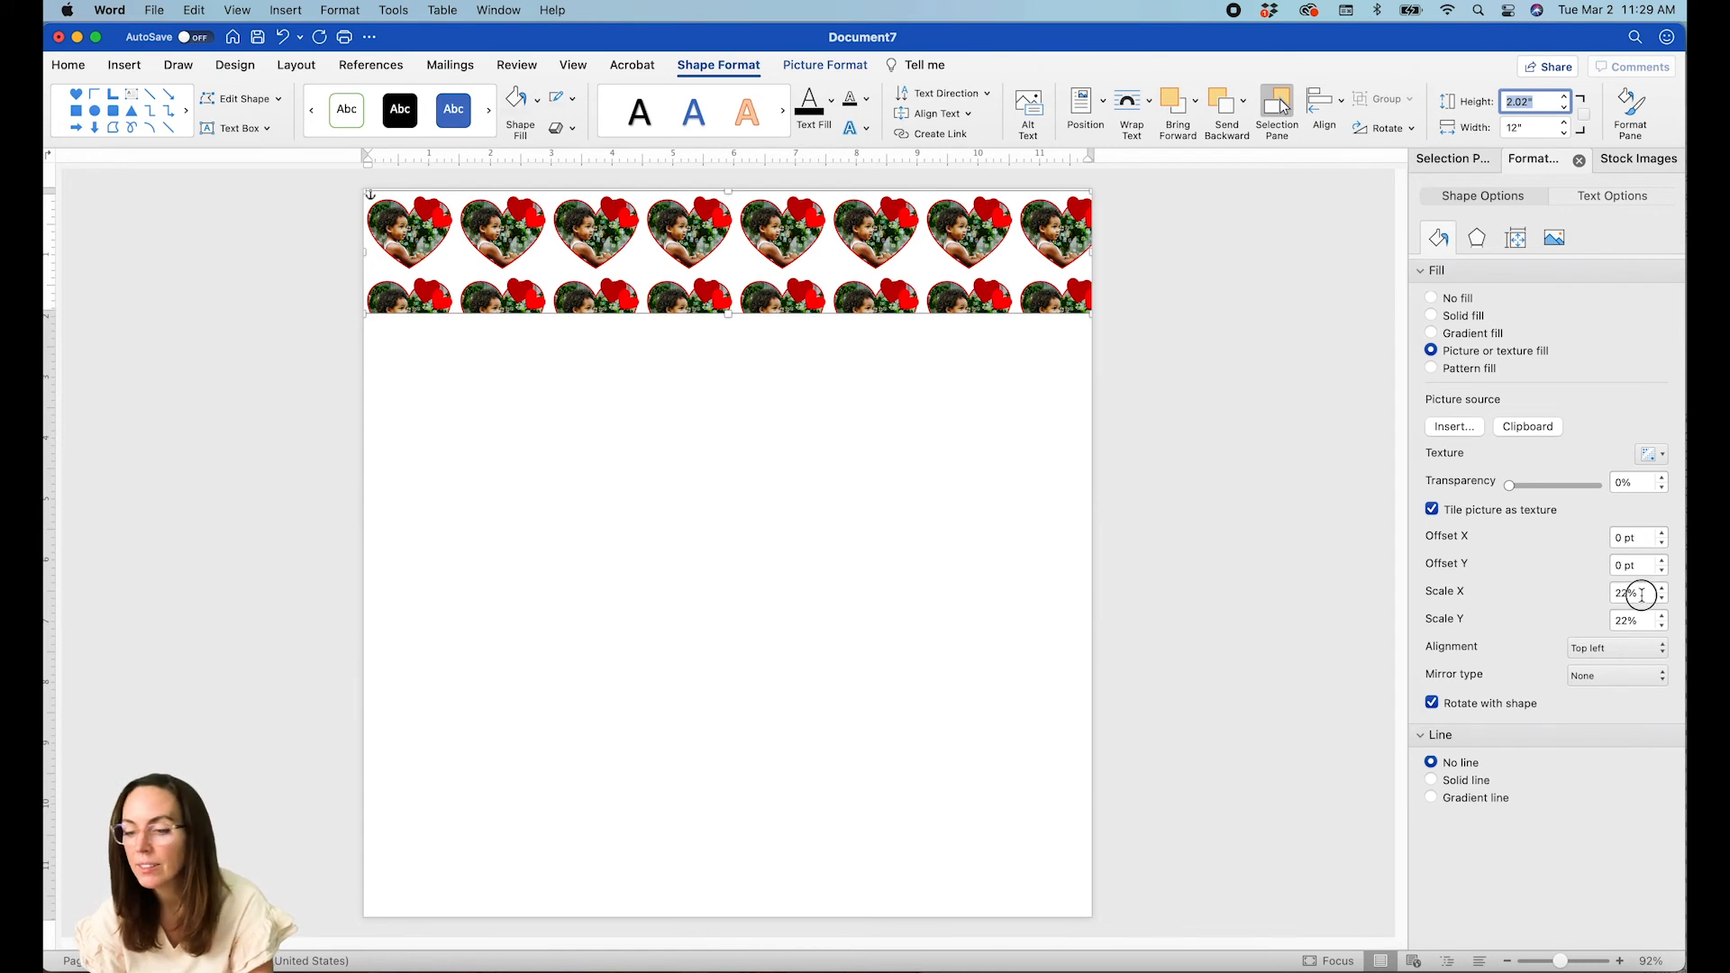
Set both the Scale Y and the Scale X of the tiled picture to 23%.
click(1633, 592)
key(Tab)
text(23)
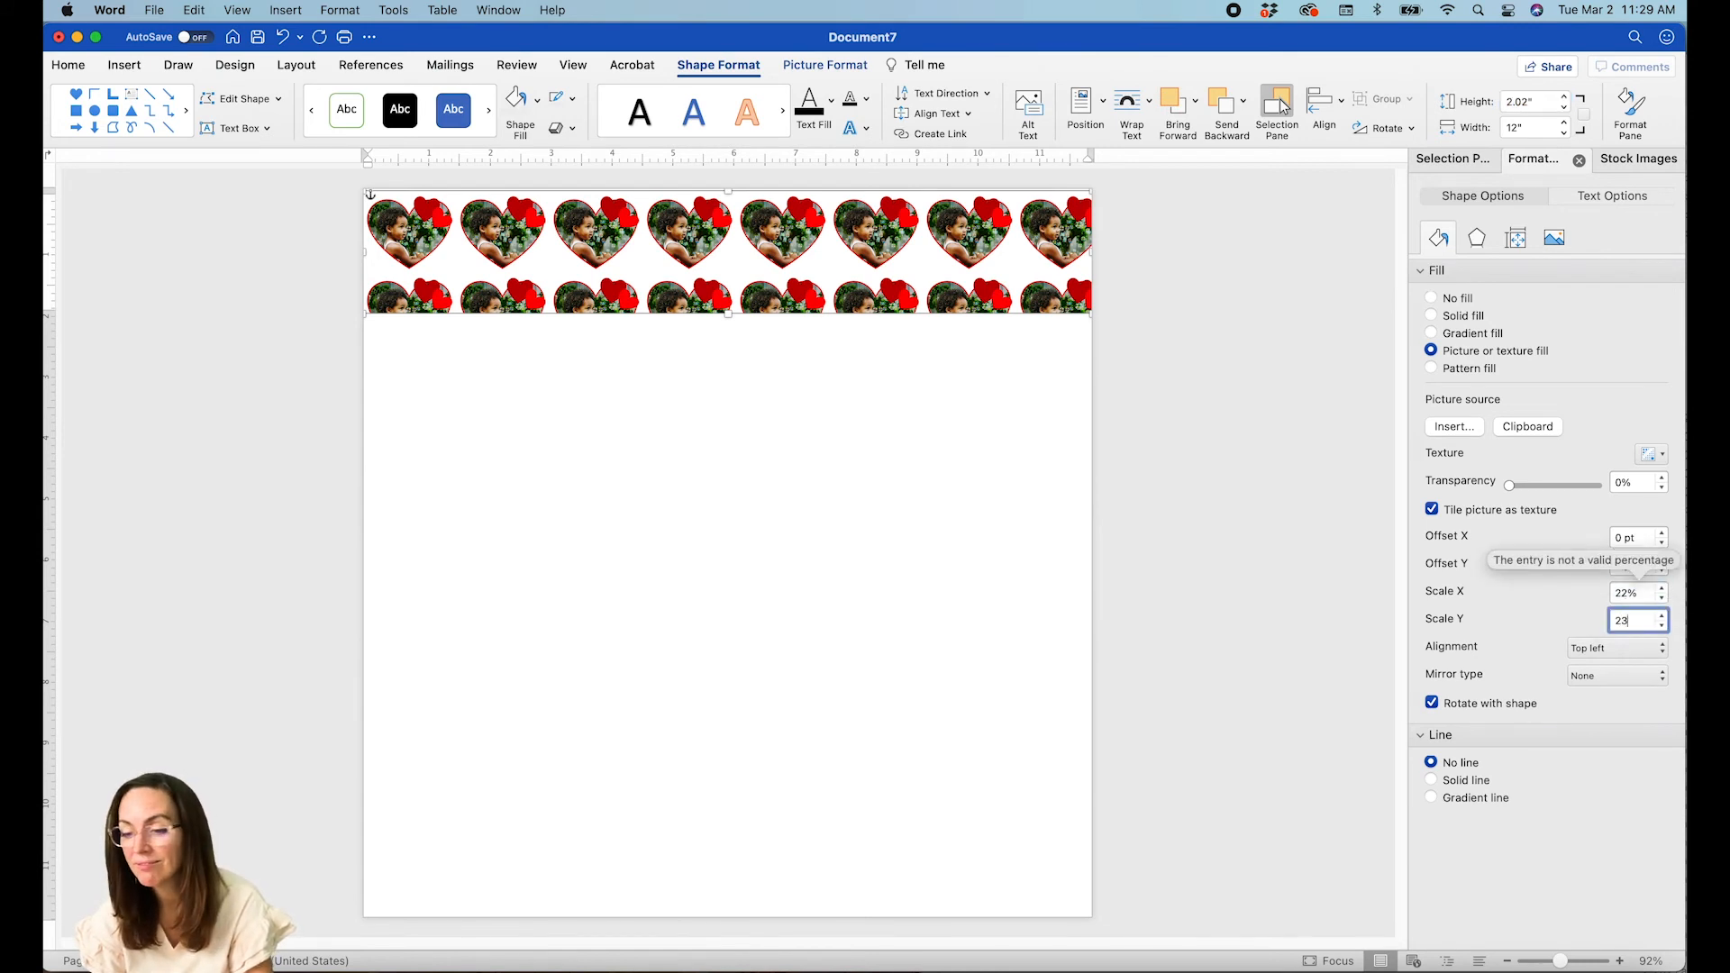
key(Tab)
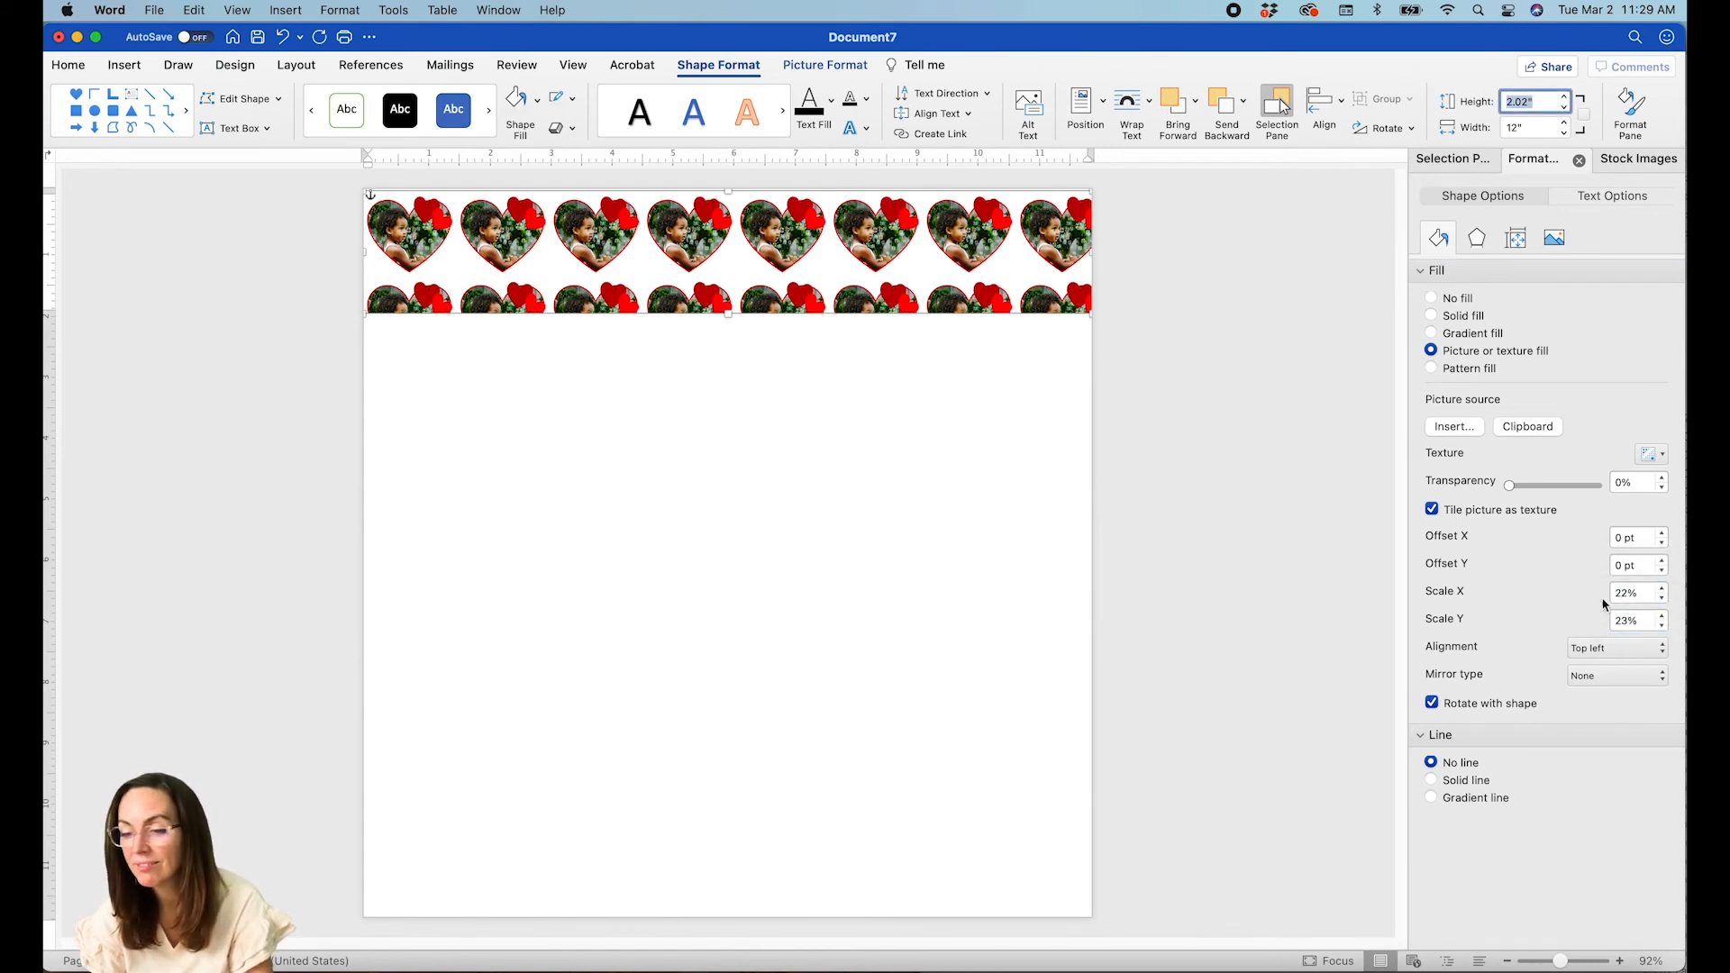
click(1631, 591)
text(23)
key(Tab)
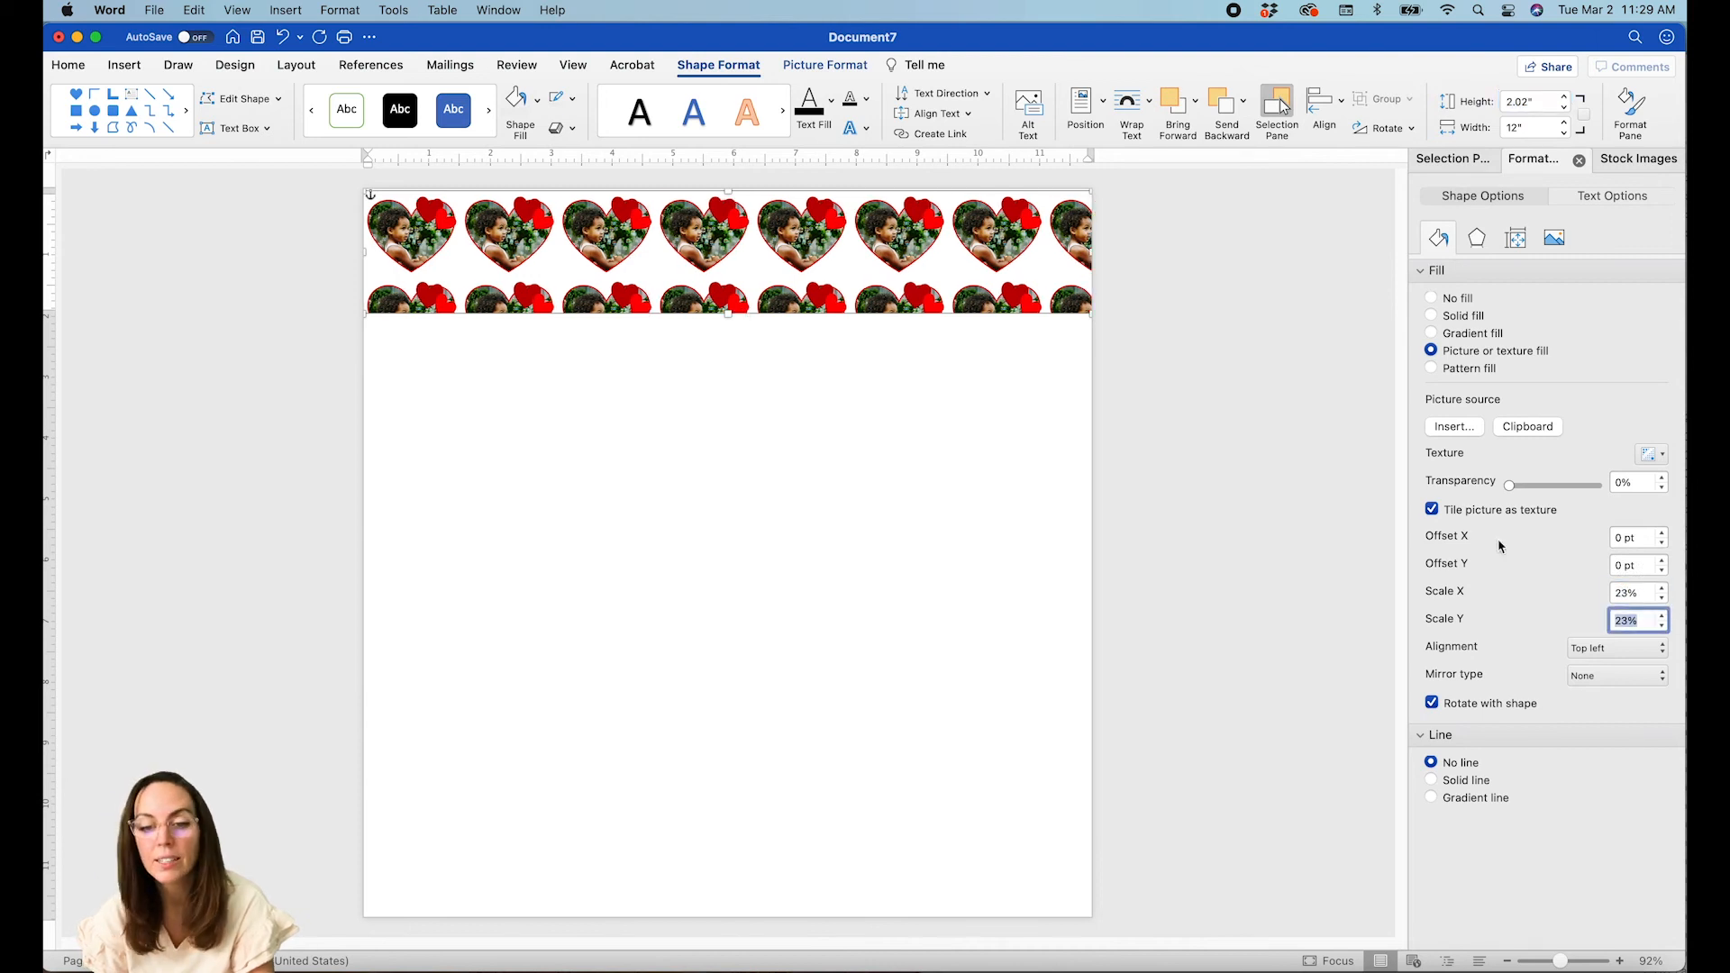
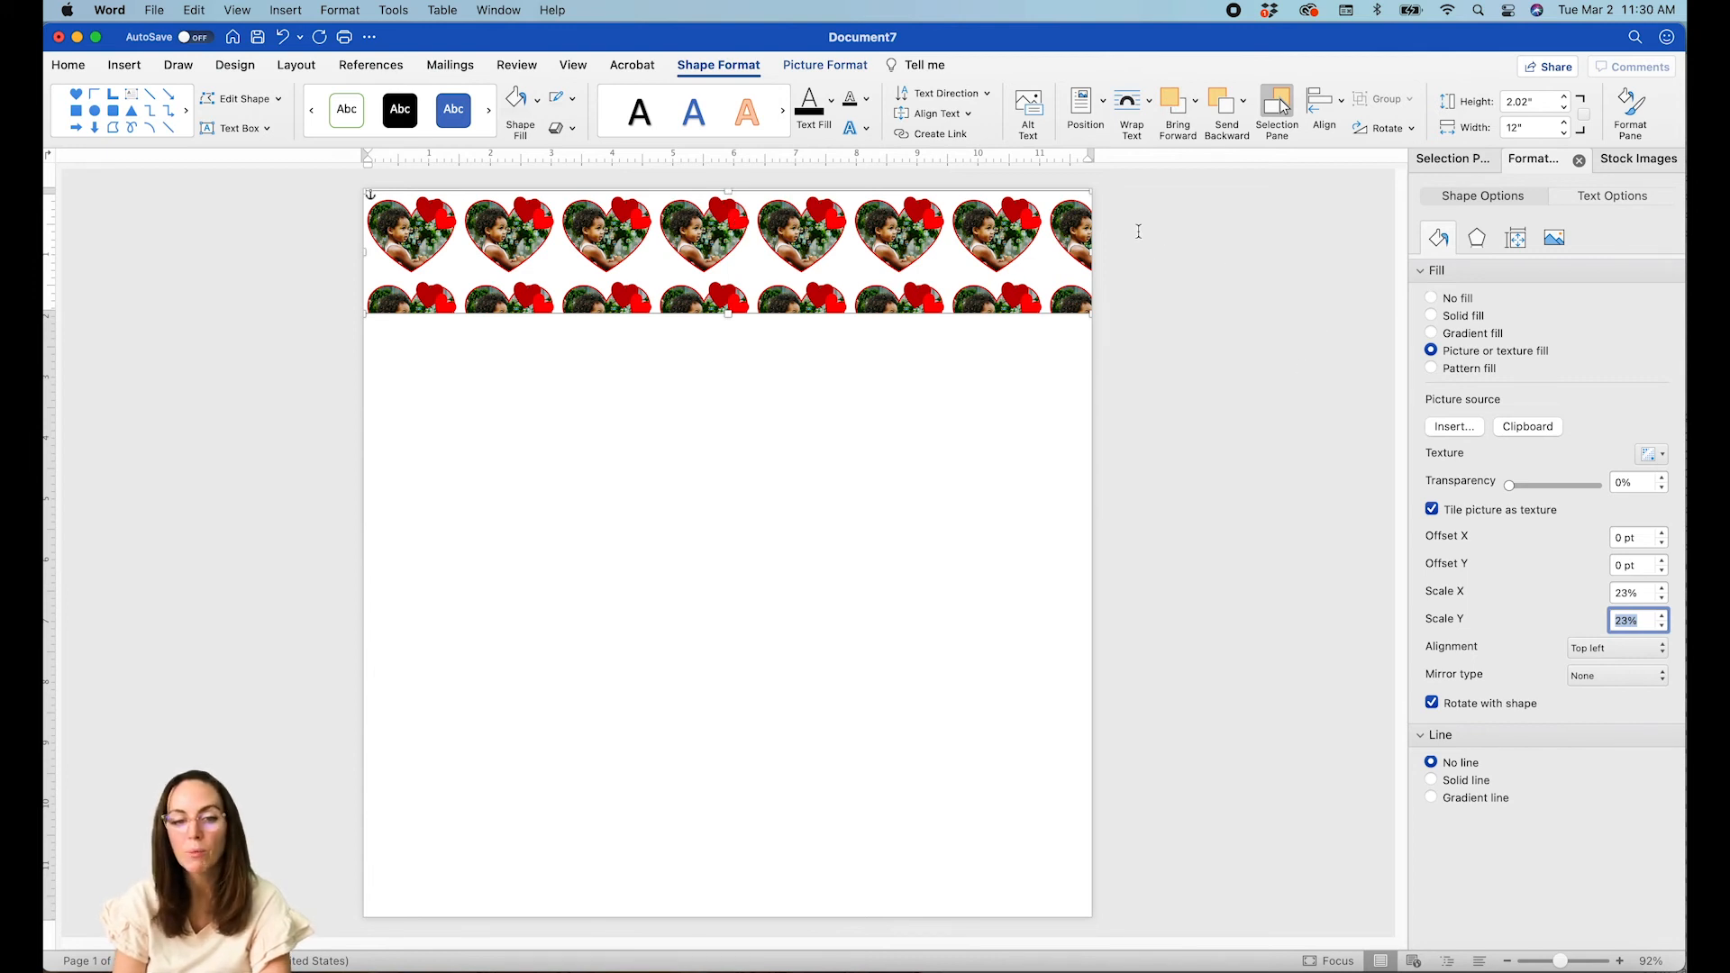
Increase the tiled picture's Offset X to 29 pt so the hearts are evenly centered across the page.
click(1663, 533)
click(1664, 533)
click(1664, 532)
click(1663, 532)
click(1664, 532)
click(1662, 532)
click(1663, 535)
click(1664, 535)
click(1663, 536)
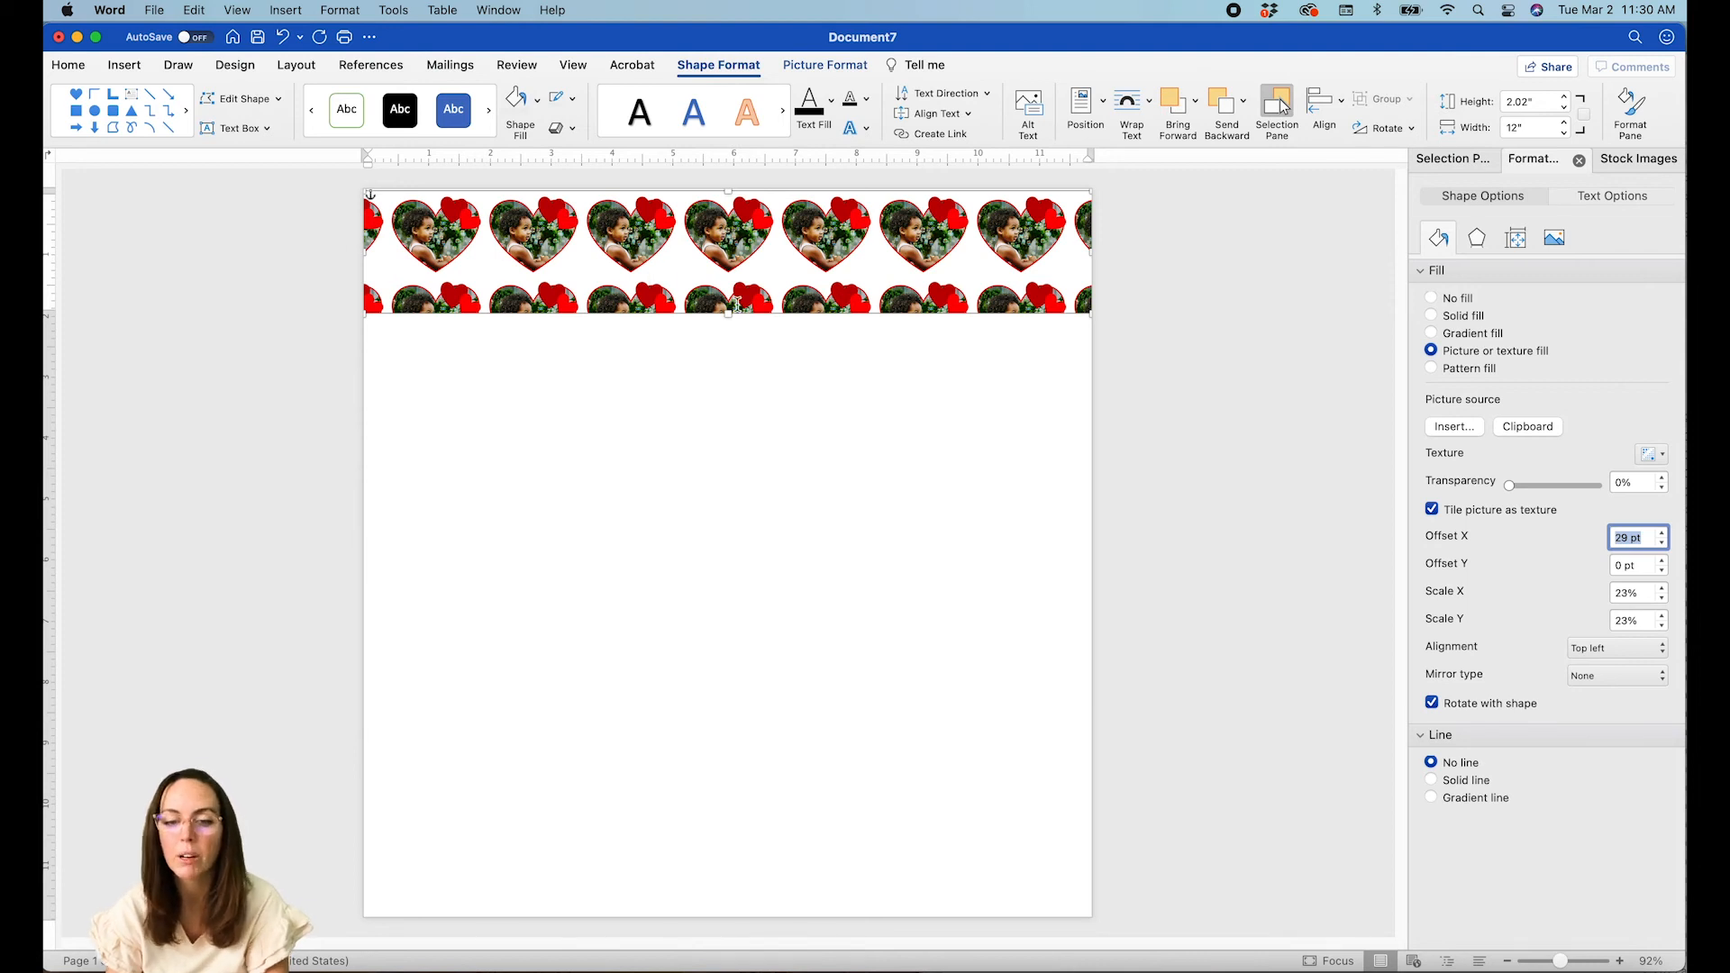
Shorten the rectangle from below to about 1.39 inches high so it shows a single row of hearts.
click(730, 313)
drag(730, 312, 730, 273)
click(1021, 341)
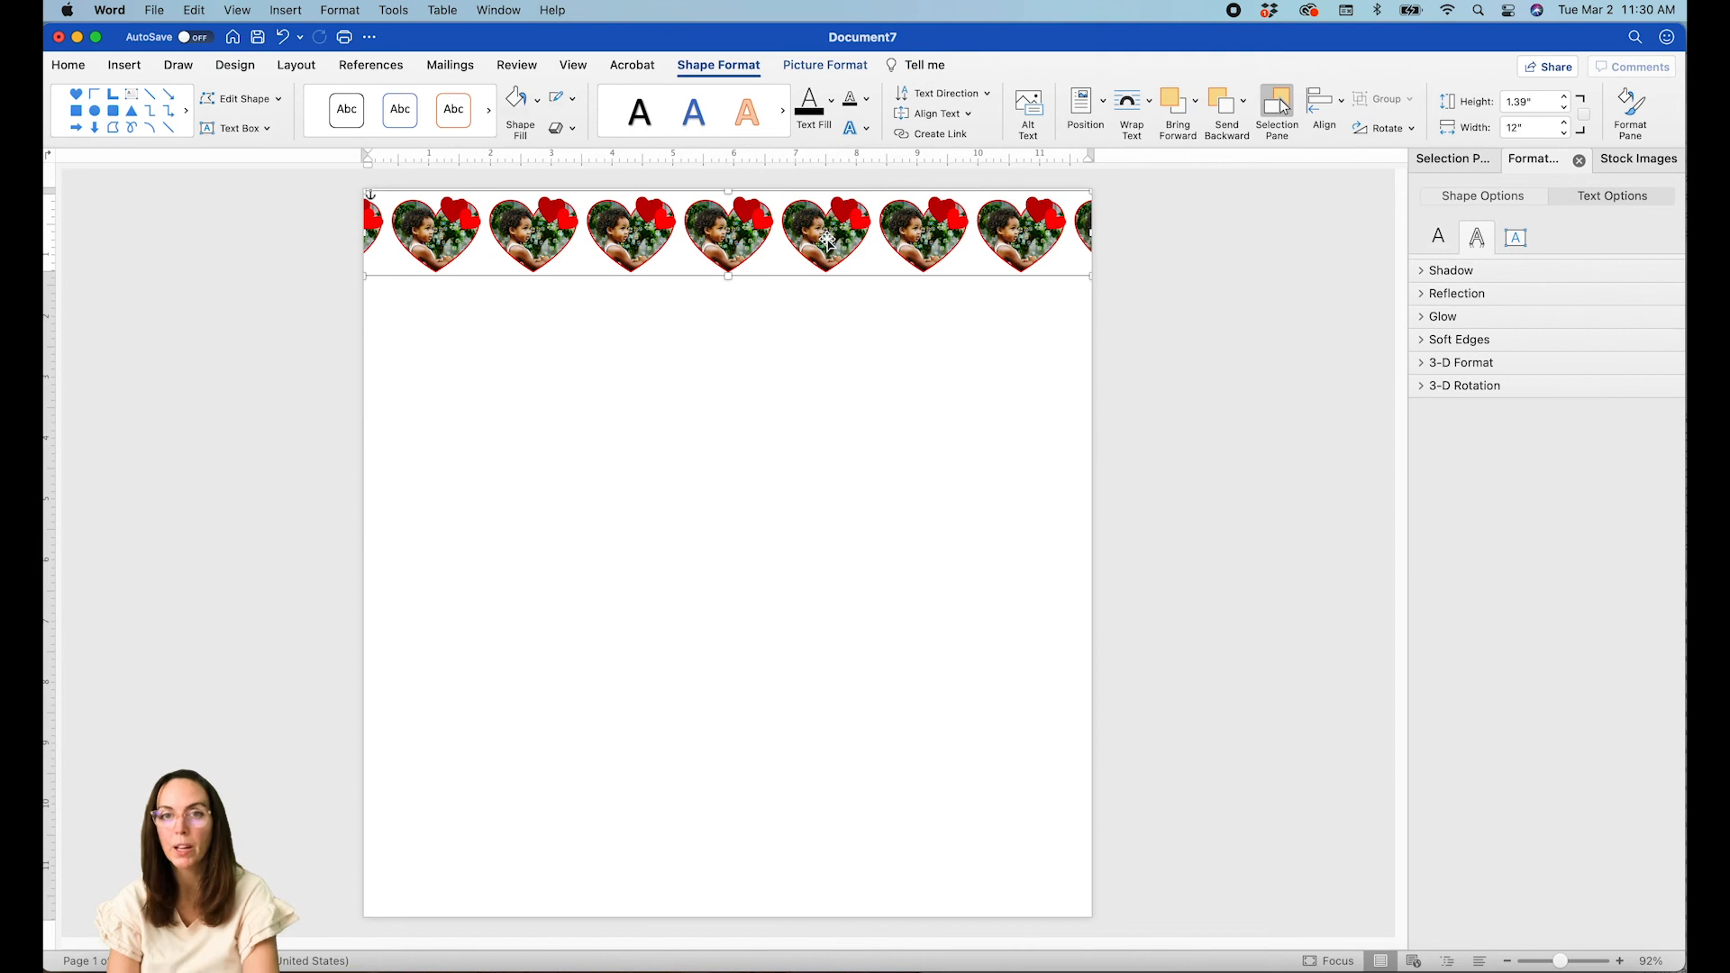
Duplicate the heart strip directly below the first one and set the tiled picture's Offset X to 33 pt on both strips.
drag(827, 241, 833, 317)
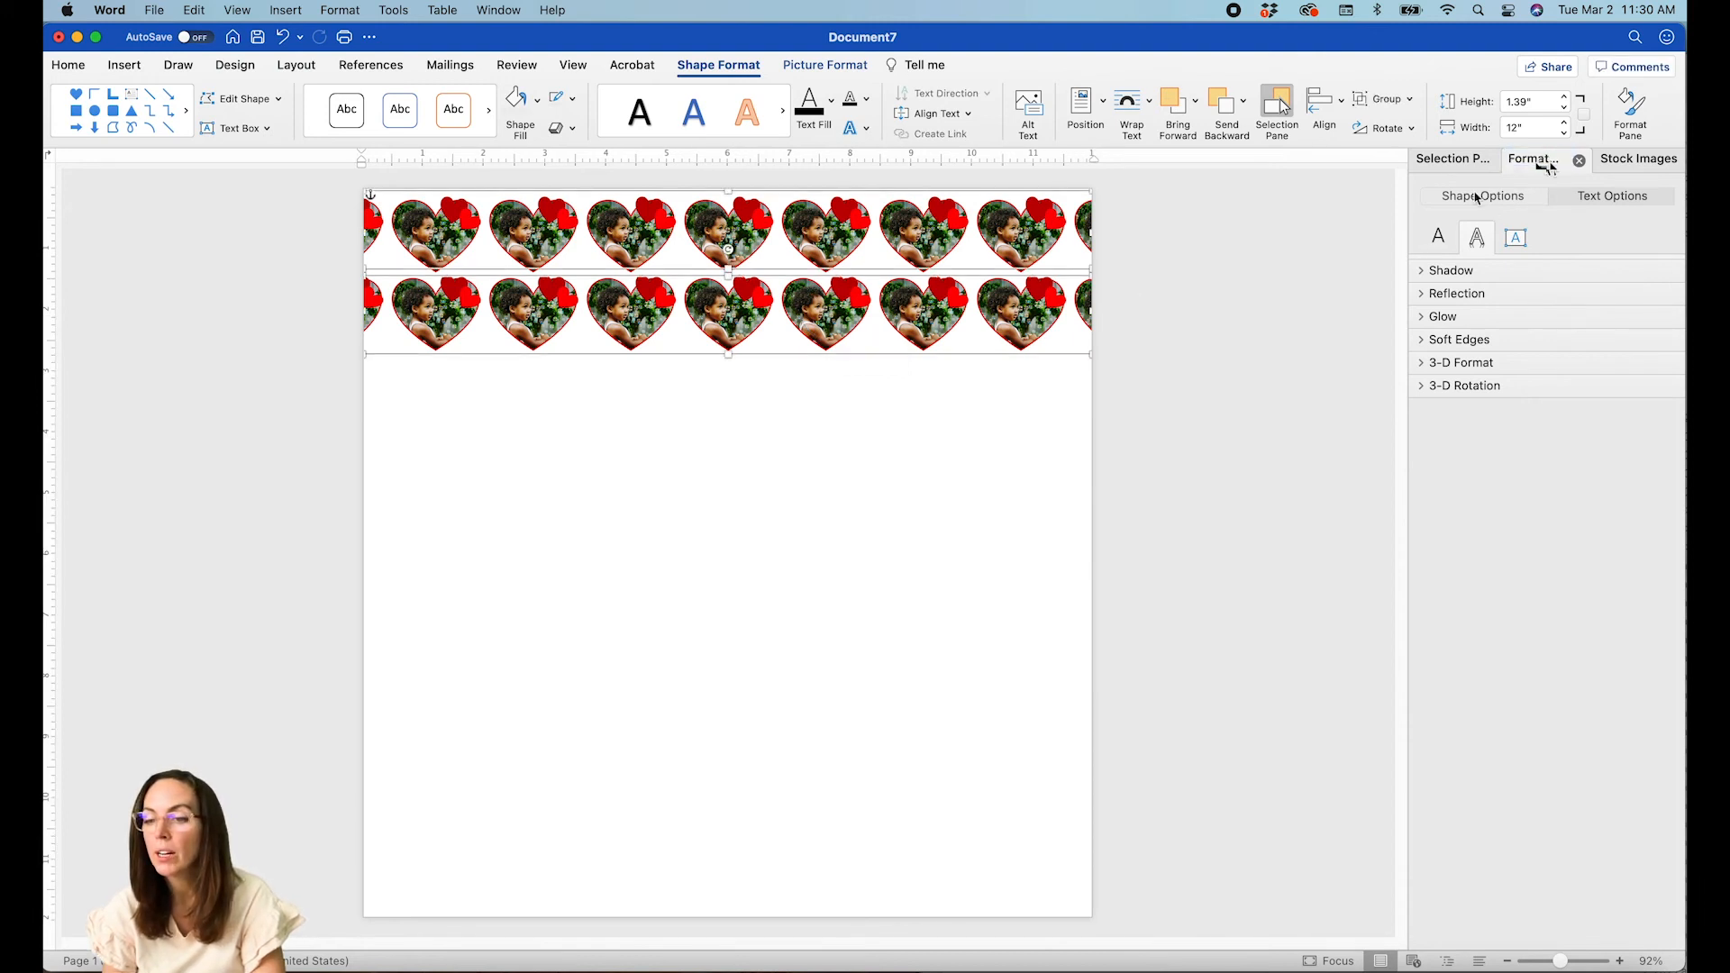
click(1440, 236)
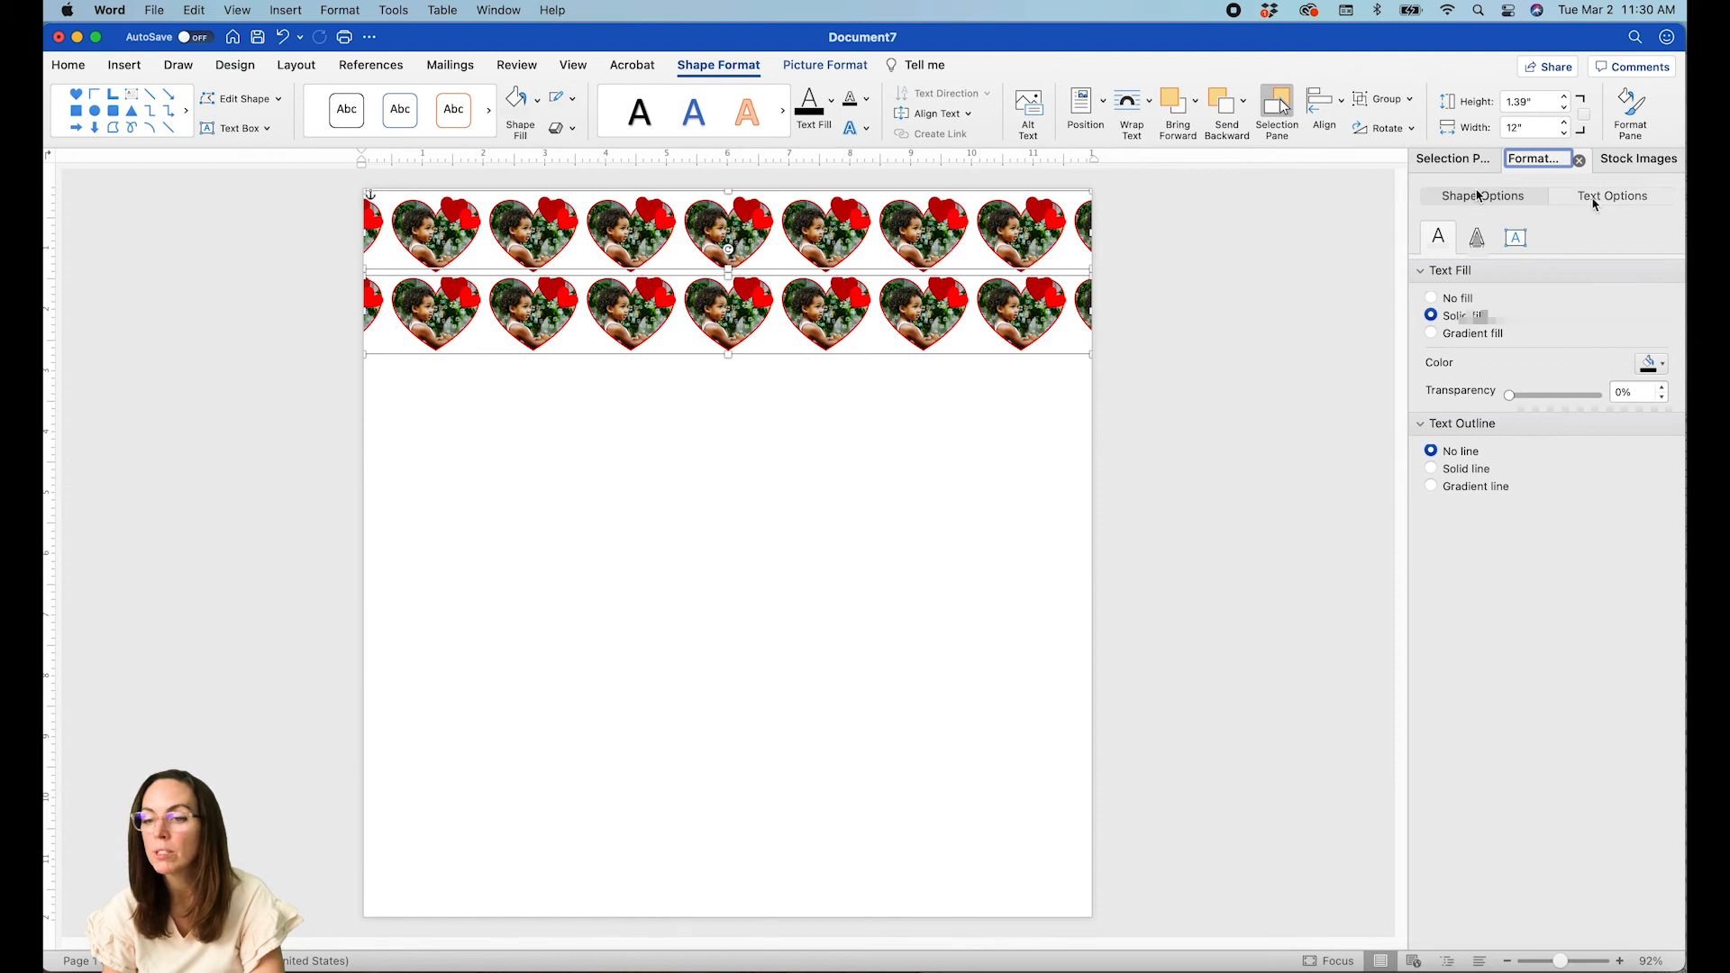
click(1479, 195)
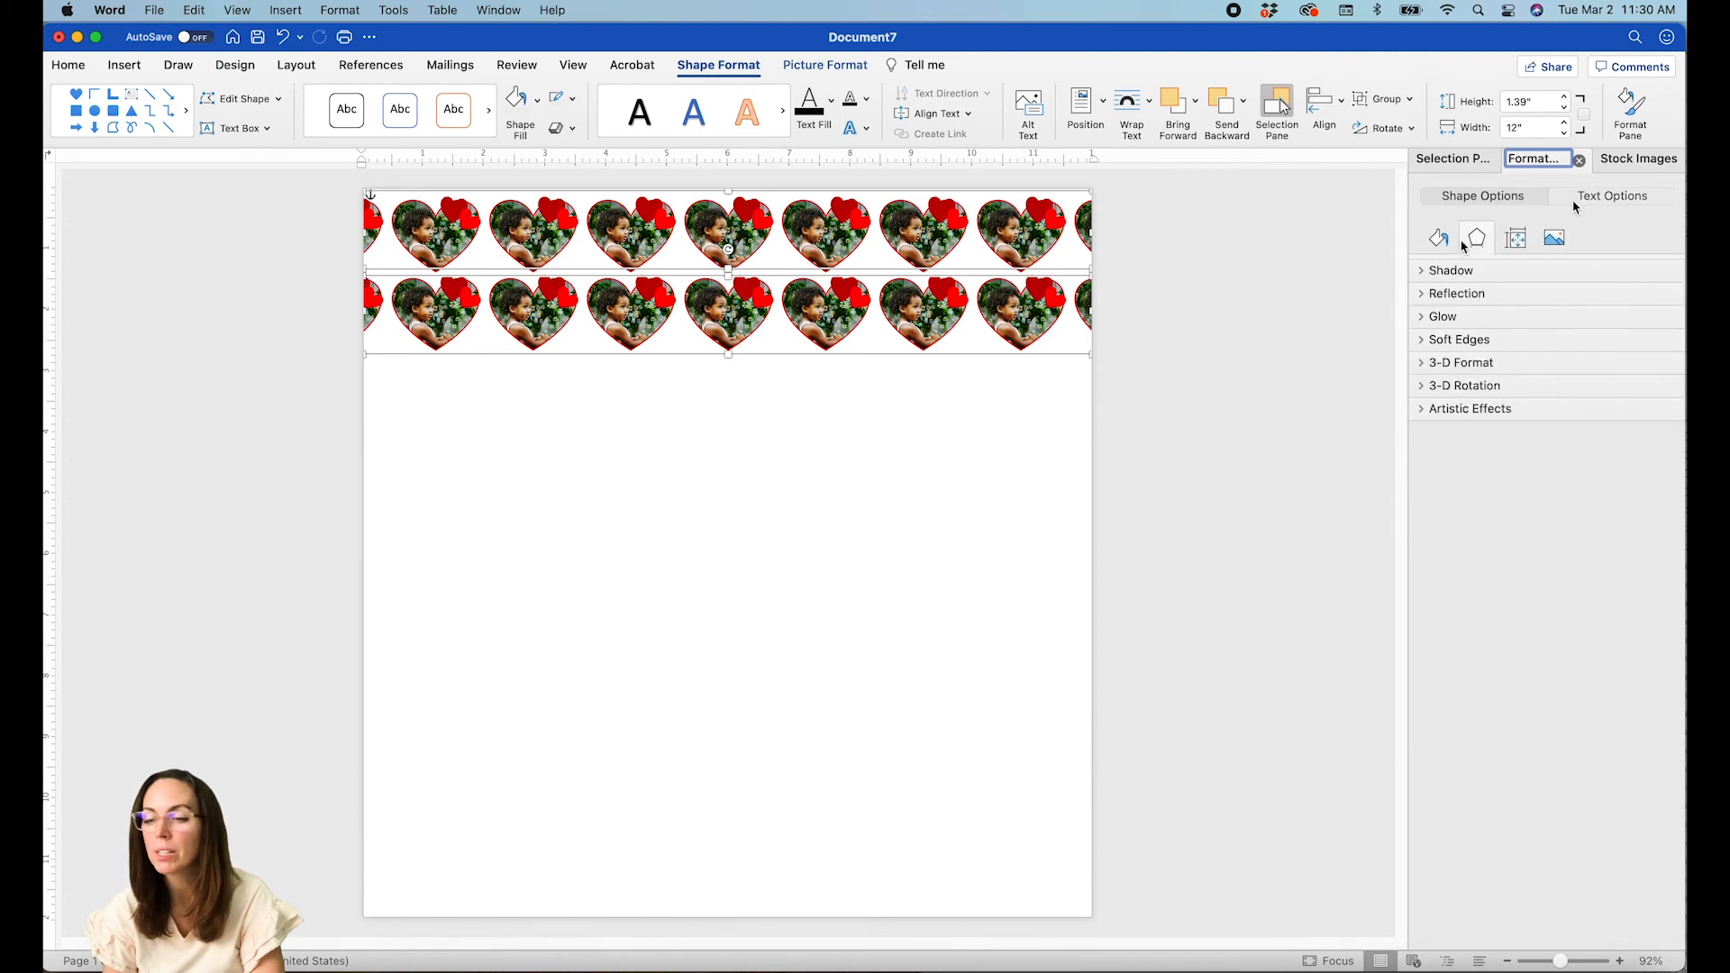
click(1439, 237)
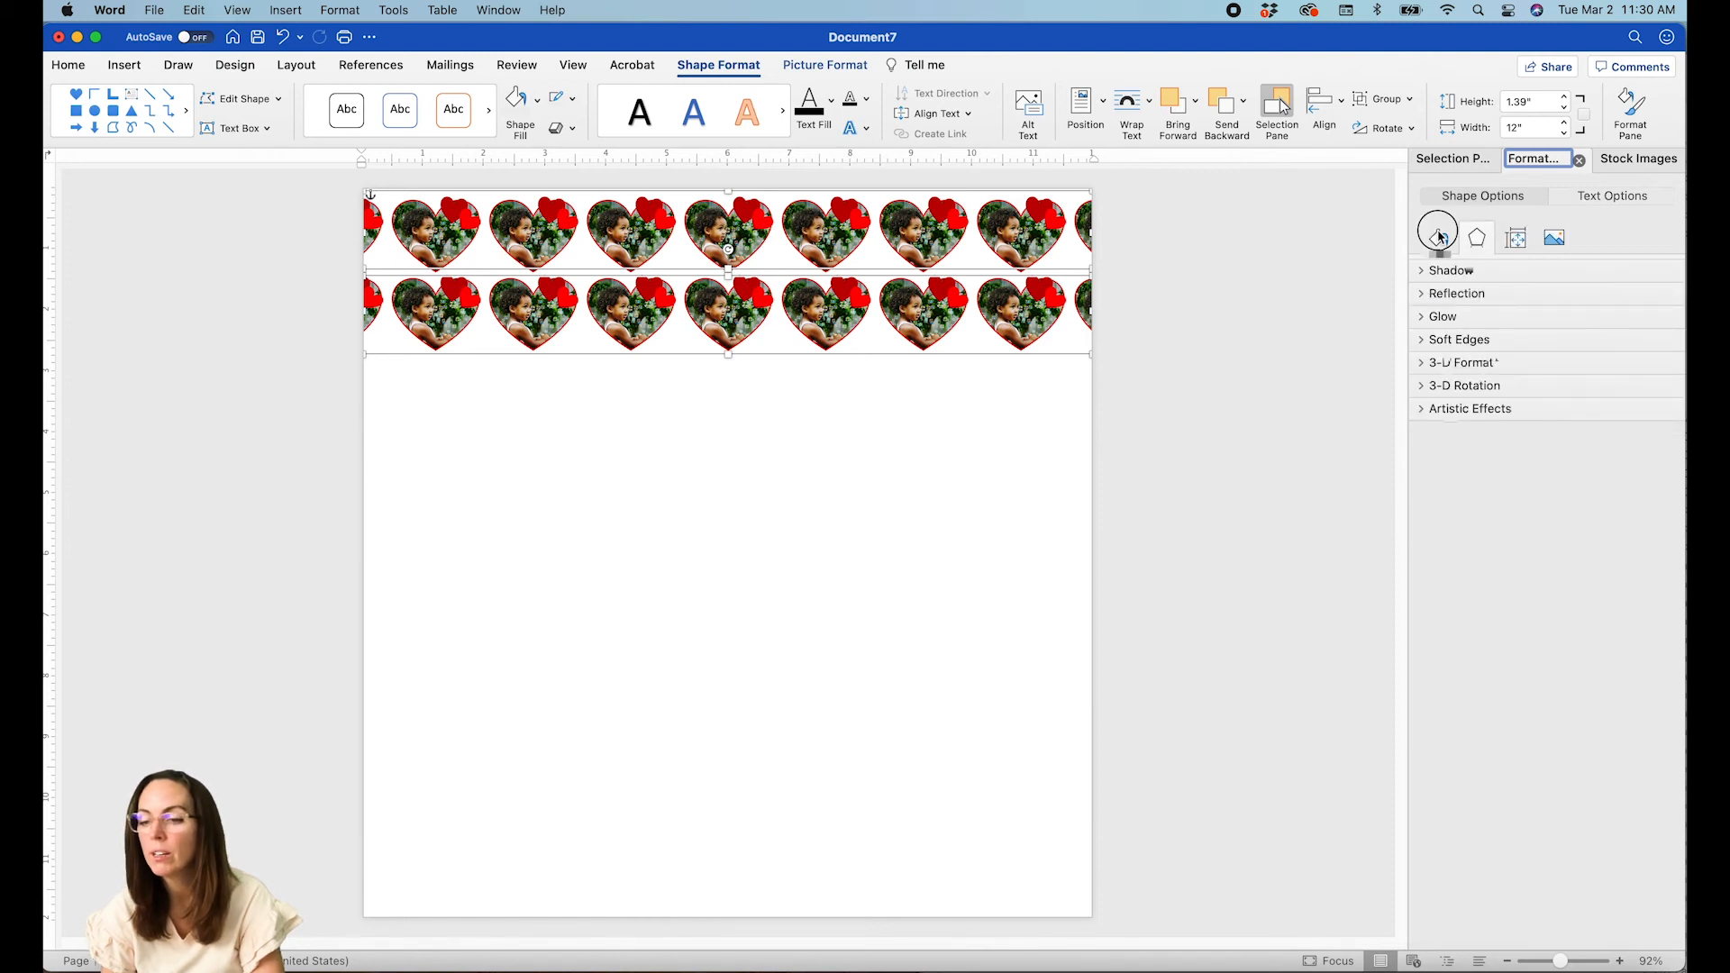
click(1662, 535)
click(1663, 534)
click(1663, 535)
click(1662, 534)
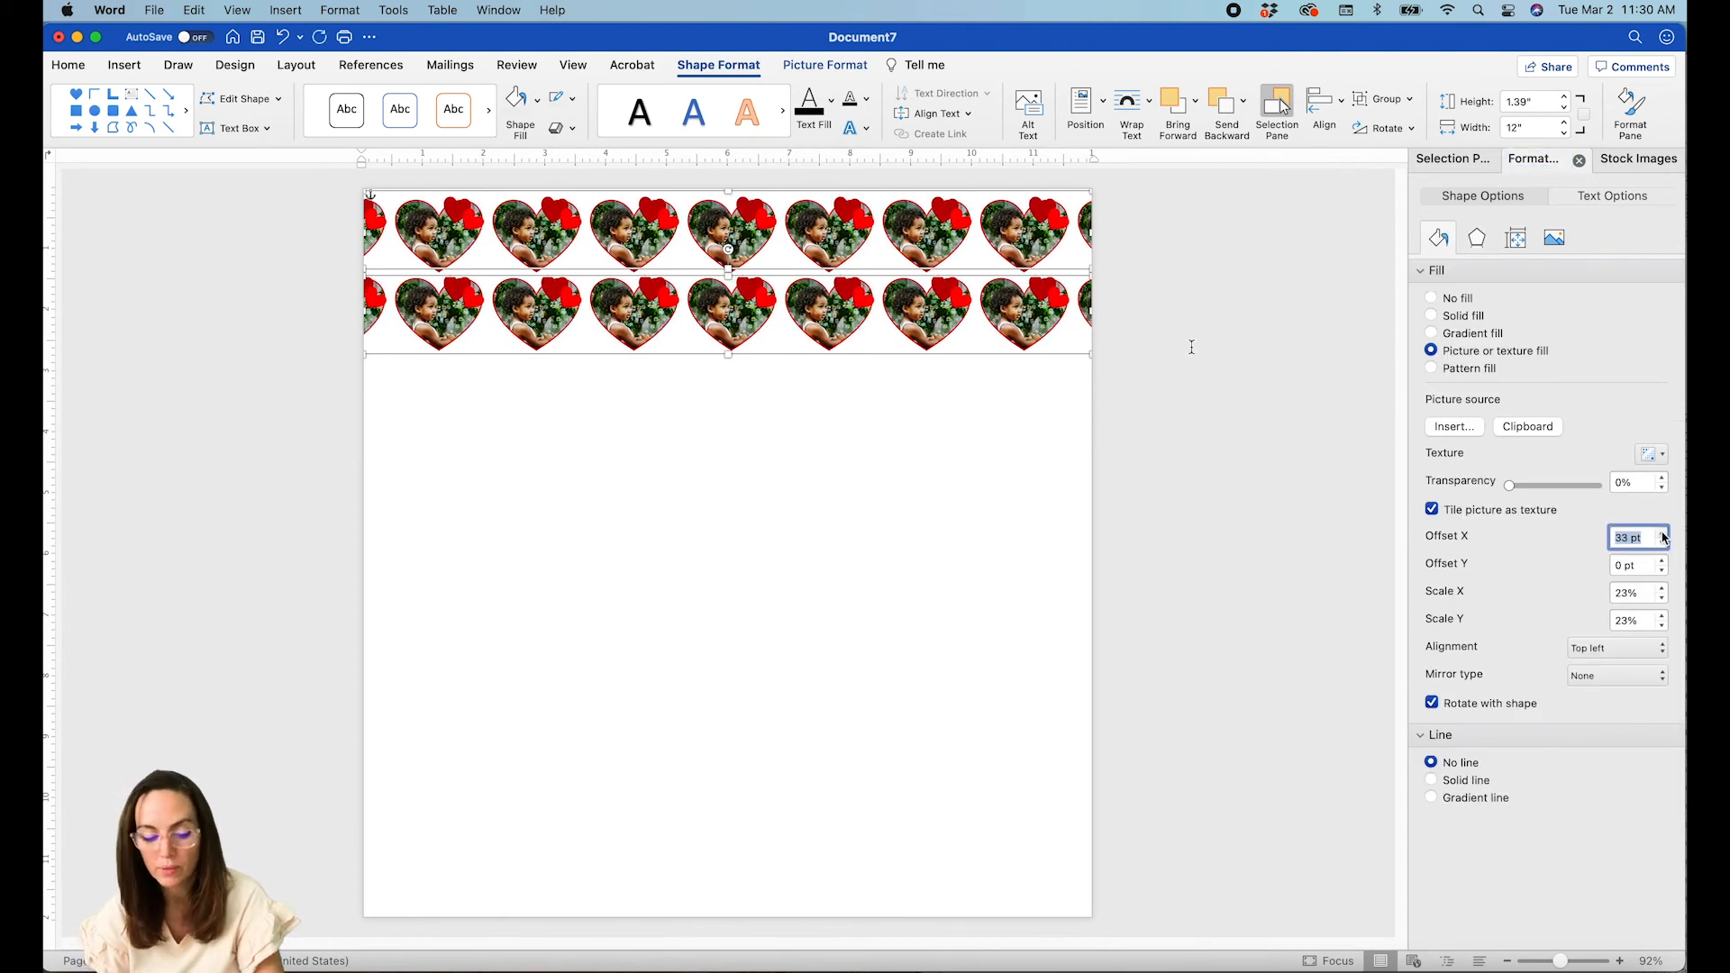
click(1170, 325)
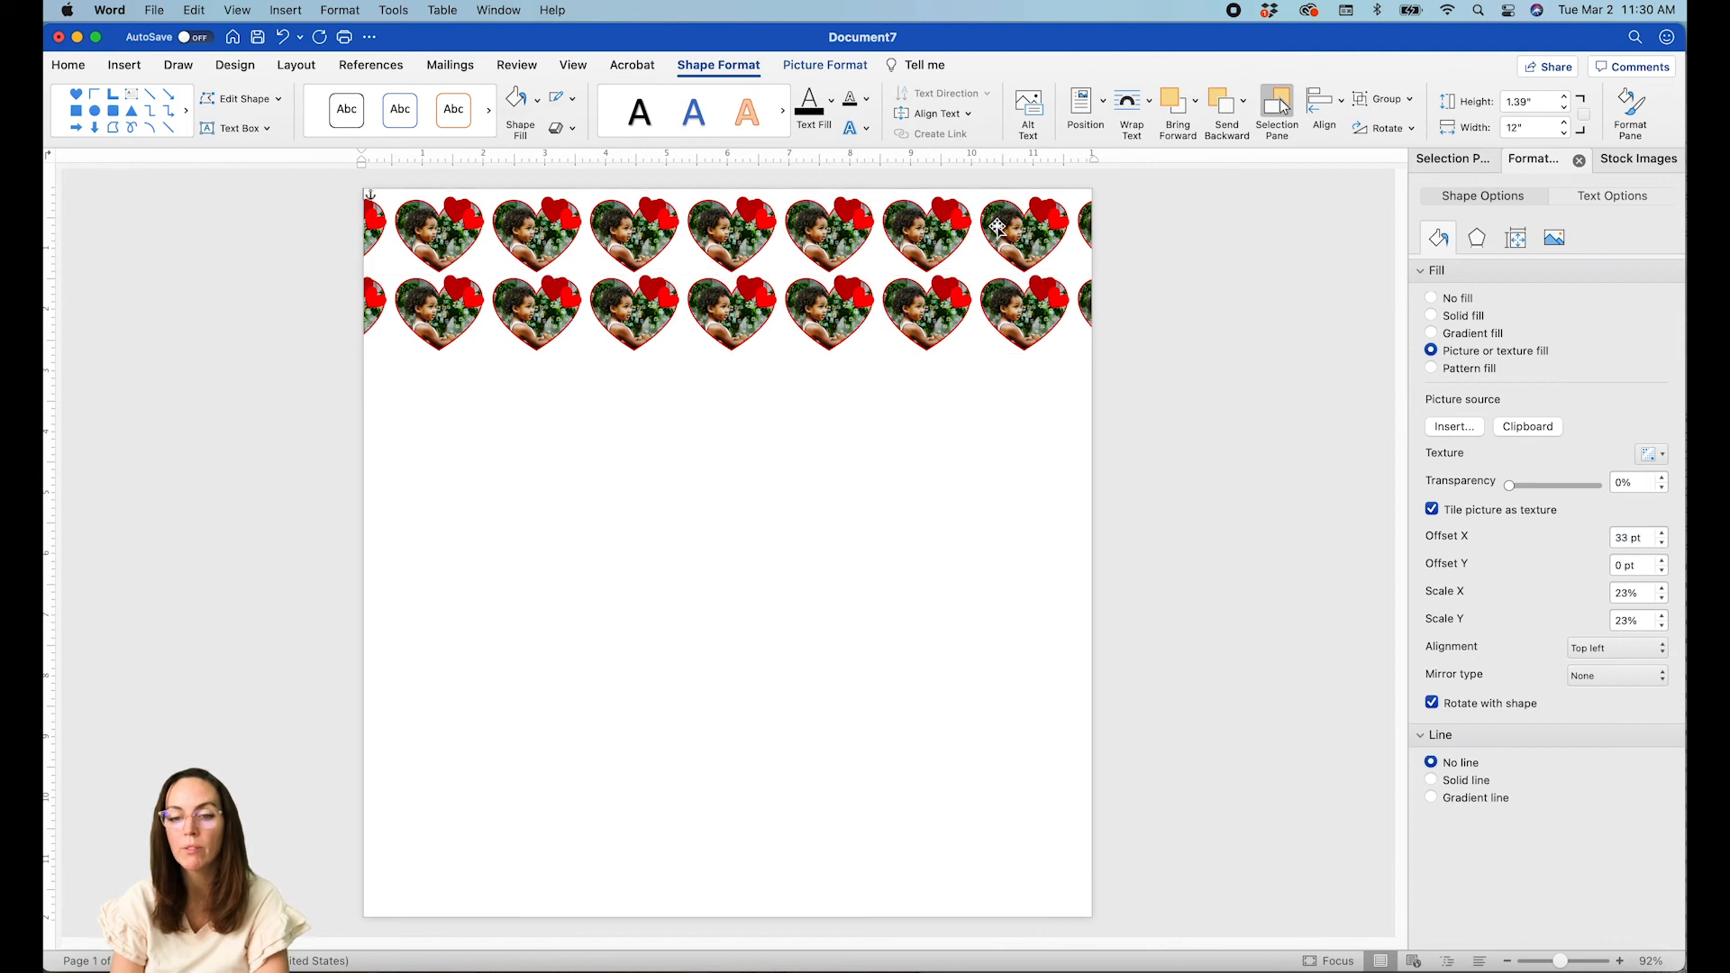
Increase the second strip's Offset X to 89.5 pt so its hearts sit staggered between those of the first row.
click(915, 318)
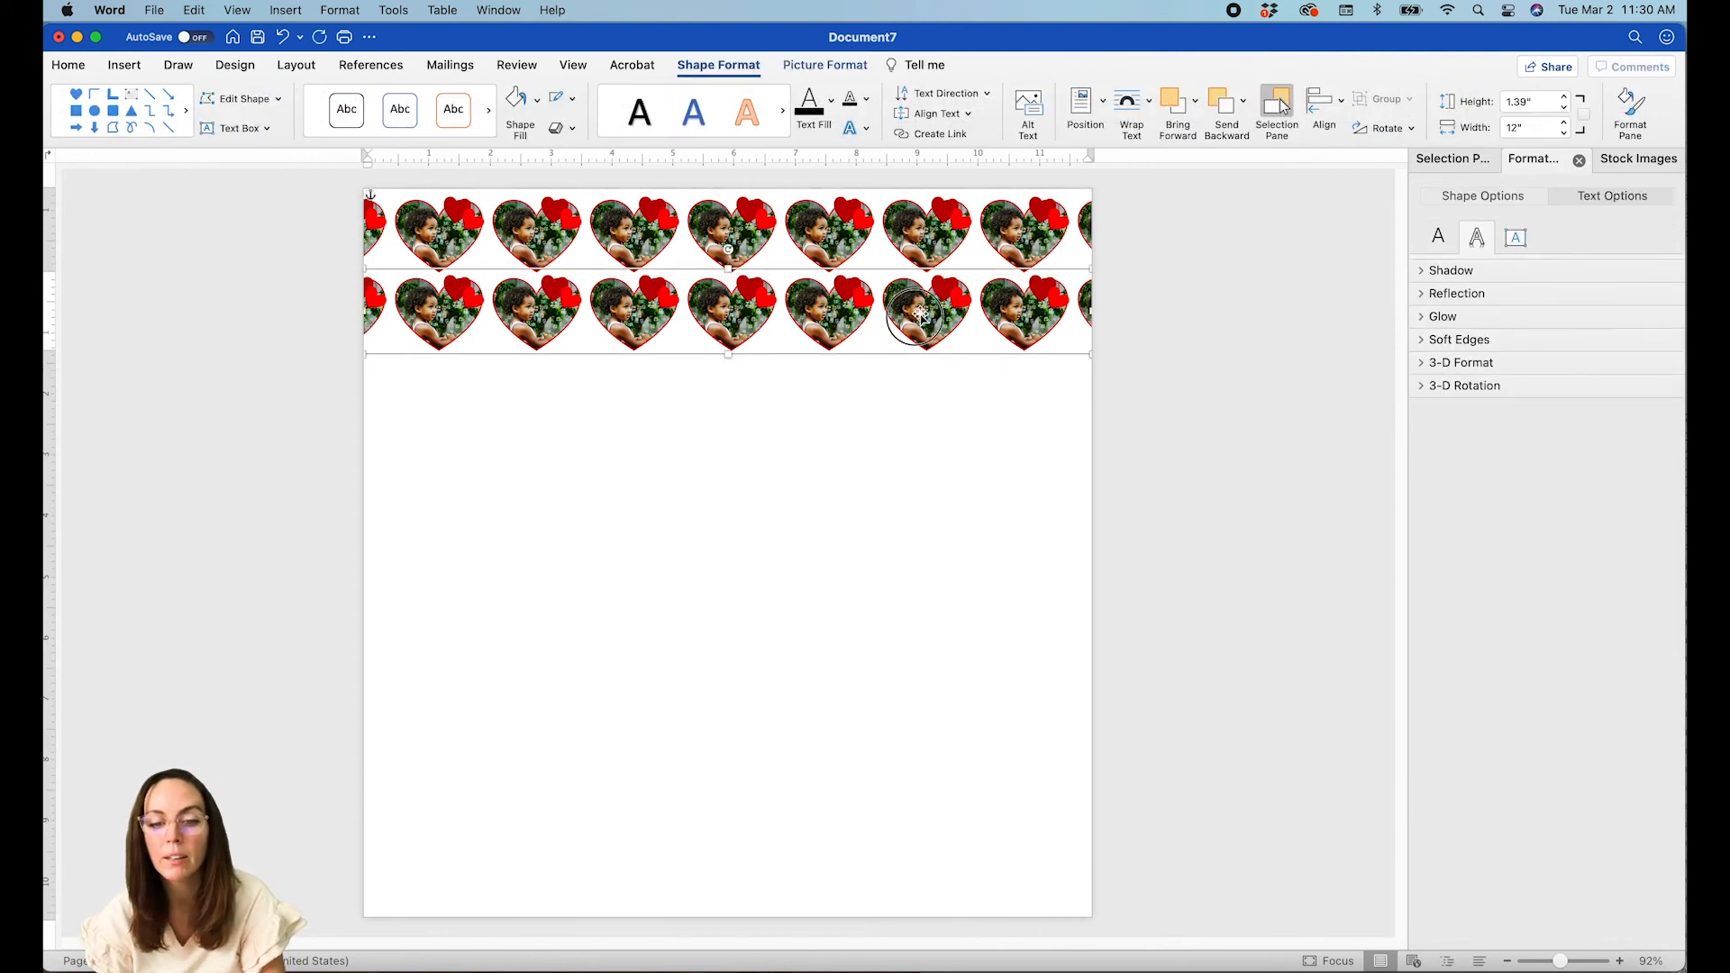
click(1452, 198)
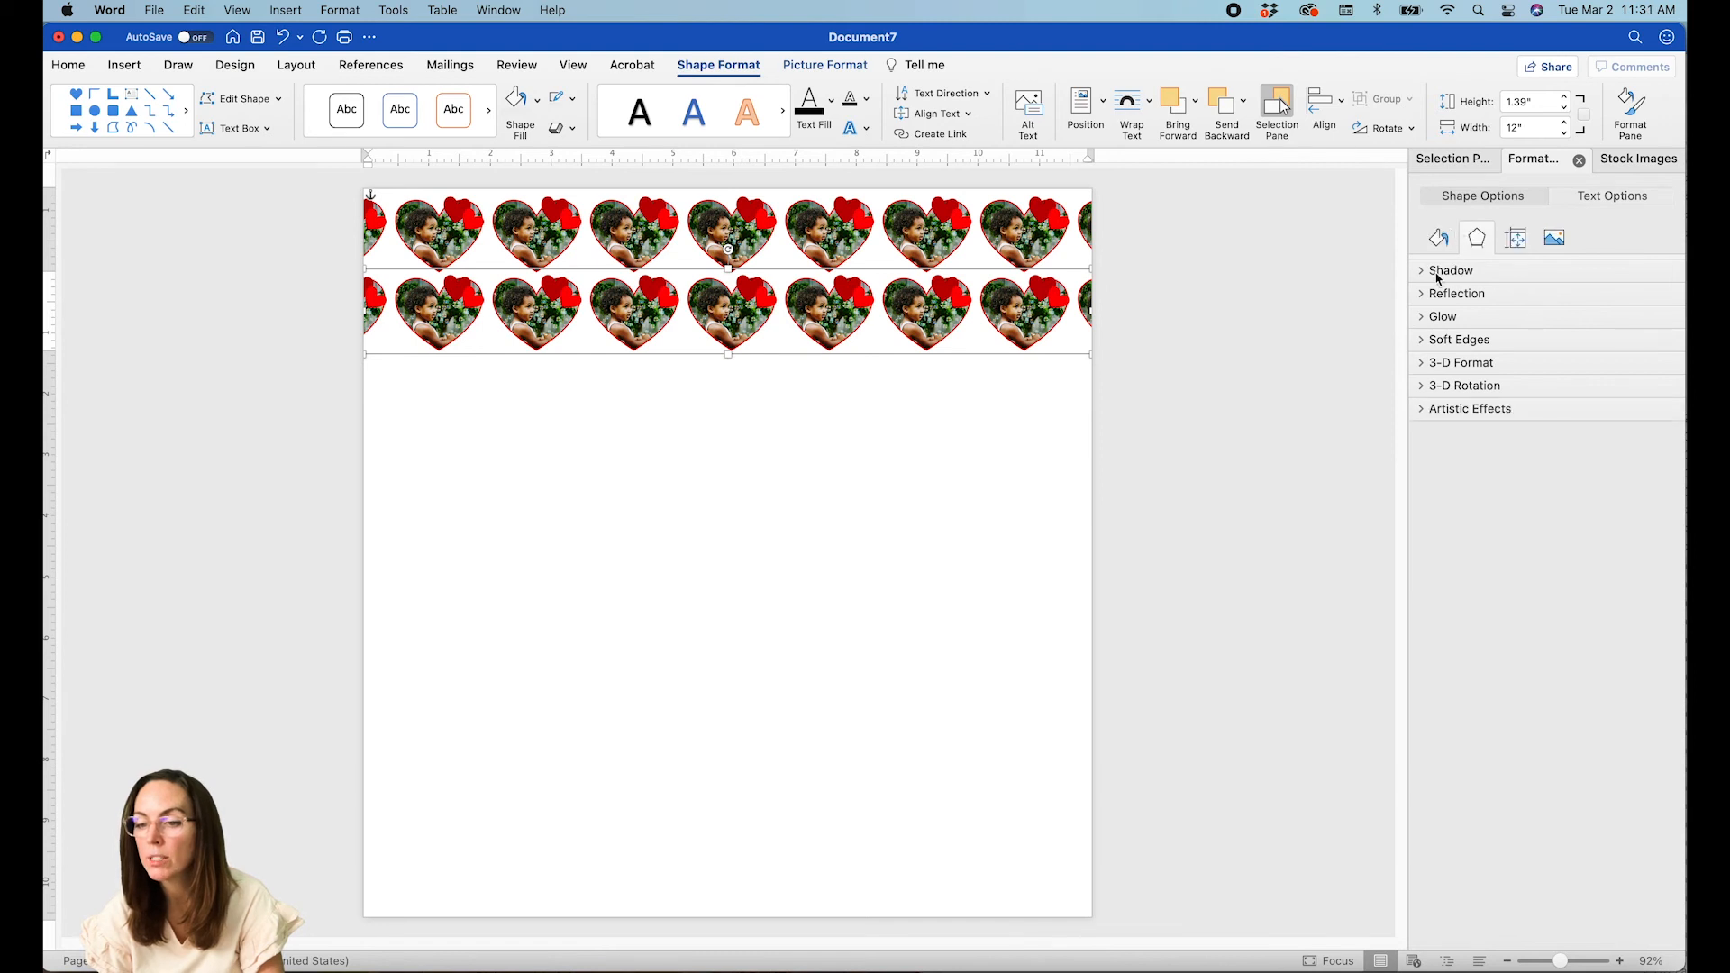
click(1438, 238)
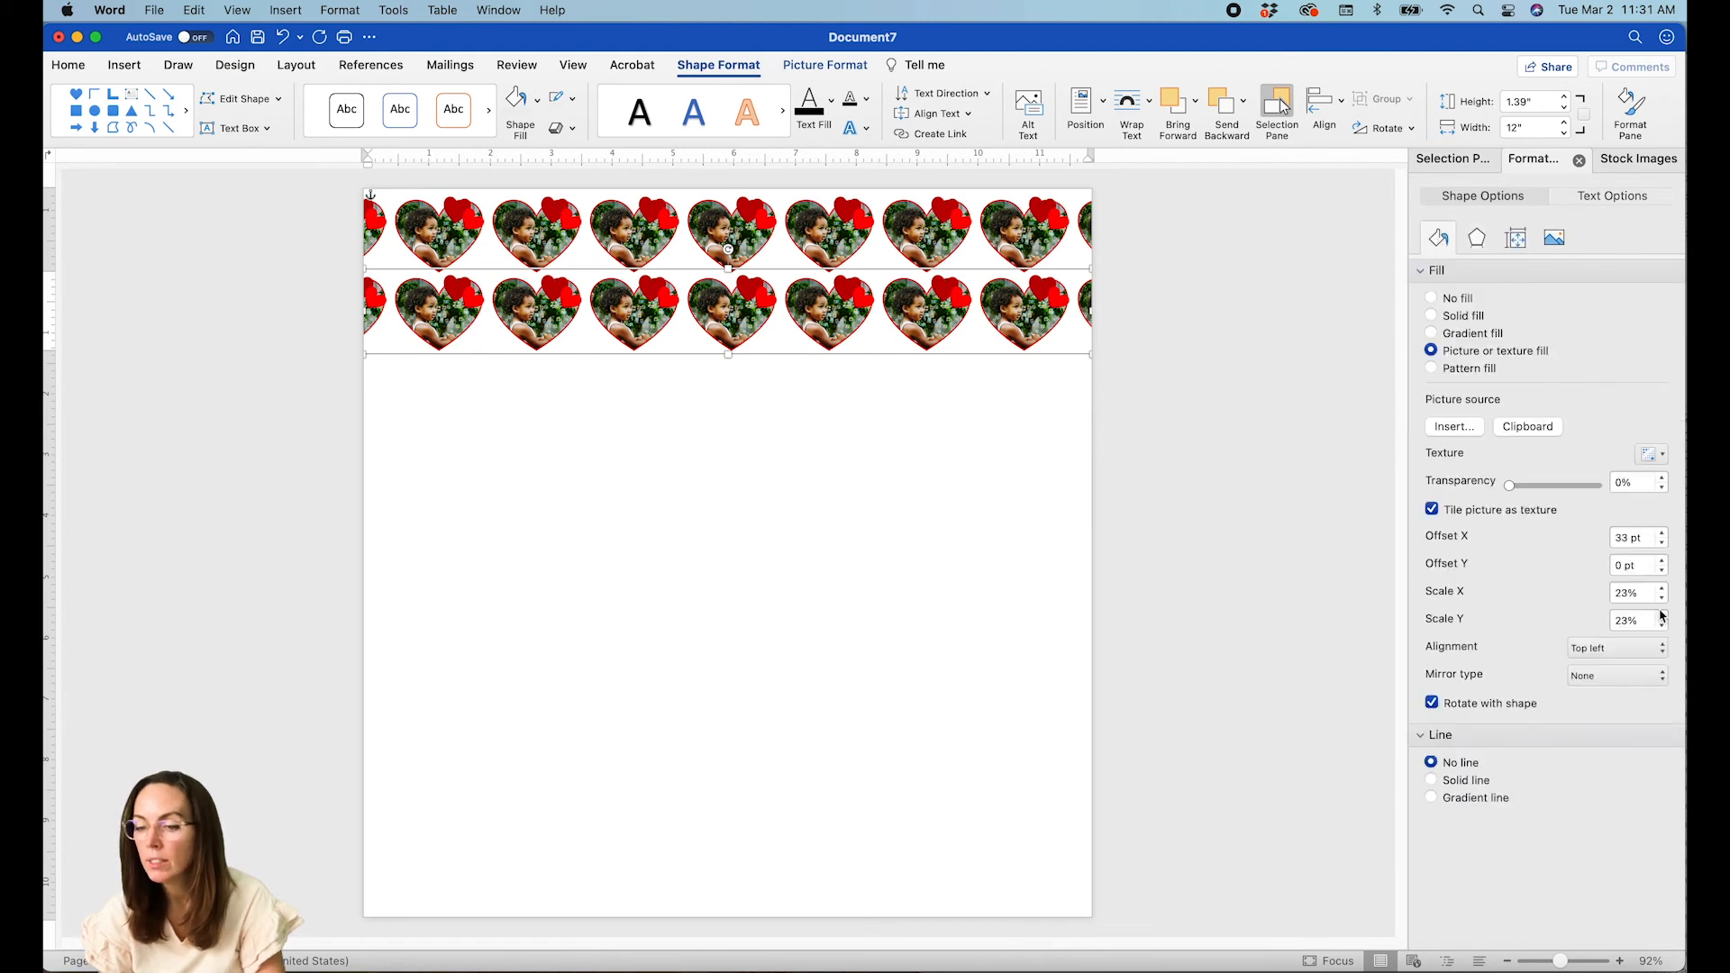
click(1663, 533)
click(1663, 533)
click(1663, 534)
click(1662, 533)
click(1663, 533)
click(1663, 534)
click(1663, 533)
click(1662, 533)
click(1662, 533)
click(1662, 533)
click(1662, 533)
click(1663, 533)
click(1663, 533)
click(1663, 533)
click(1663, 533)
click(1662, 534)
click(1663, 533)
click(1662, 533)
click(1663, 534)
click(1662, 533)
click(1663, 534)
click(1662, 534)
click(1663, 534)
click(1662, 533)
click(1662, 534)
click(1663, 533)
click(1663, 533)
click(1663, 534)
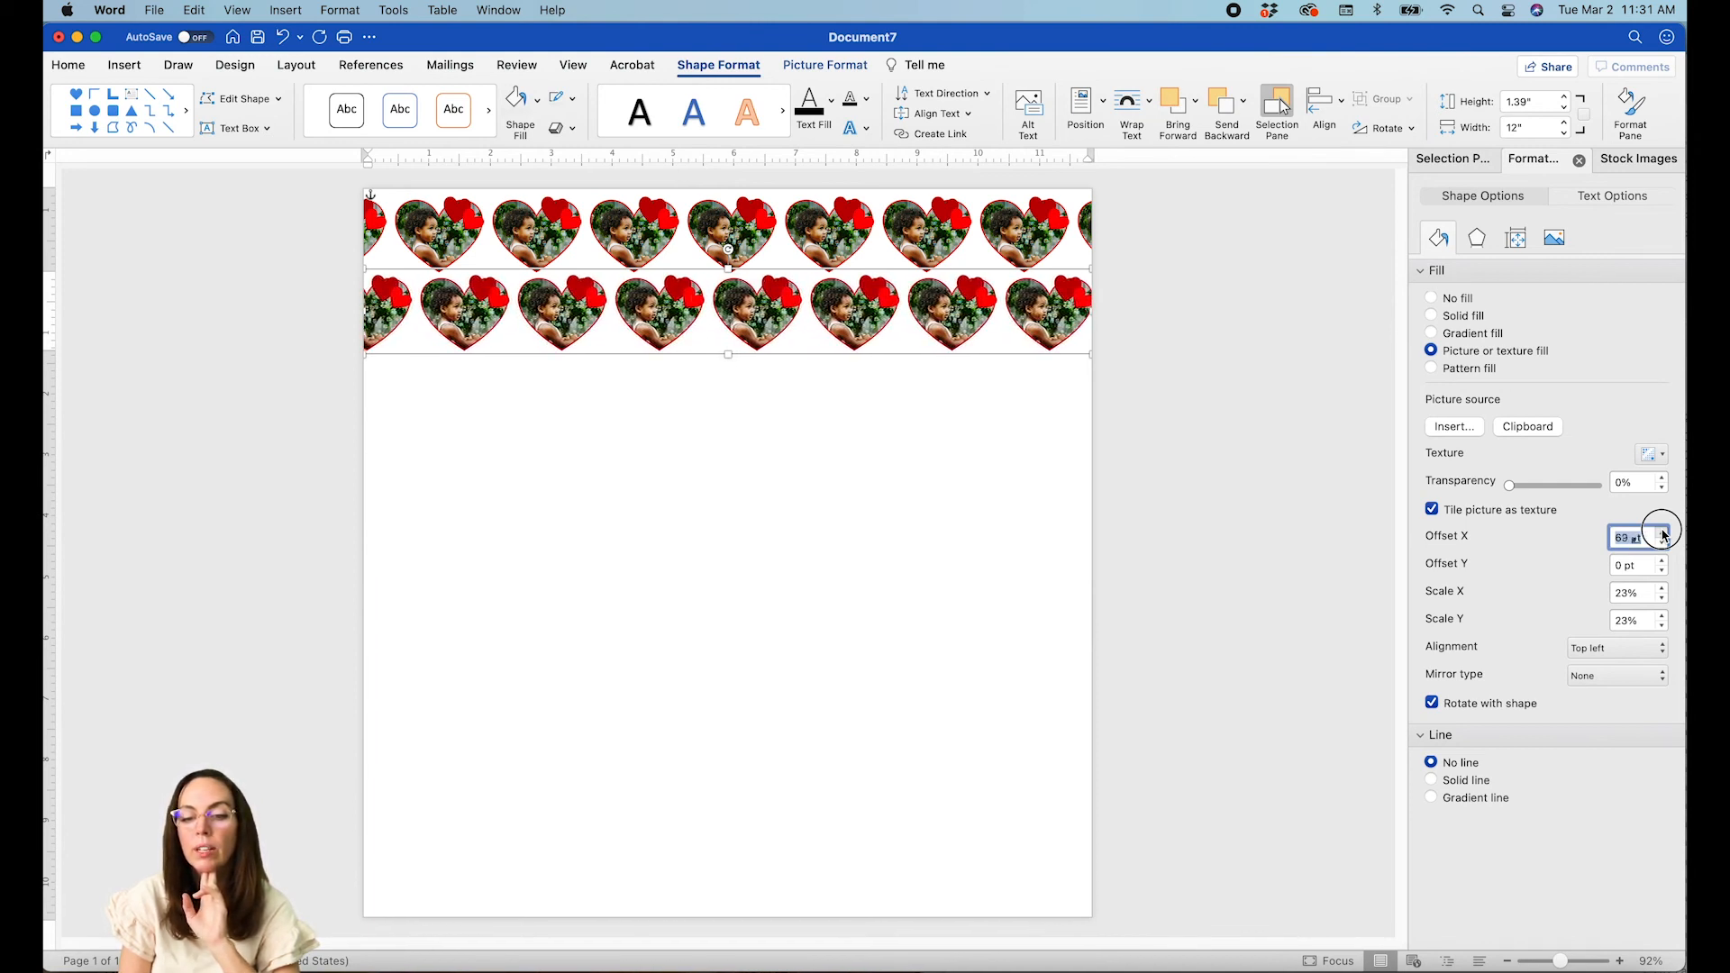
click(1663, 534)
click(1663, 534)
click(1662, 534)
click(1662, 534)
click(1662, 533)
click(1663, 534)
click(1663, 534)
click(1662, 534)
click(1663, 534)
click(1663, 533)
click(1662, 534)
click(1662, 534)
click(1662, 533)
click(1662, 533)
click(1662, 534)
click(1663, 533)
click(1663, 533)
click(1662, 533)
click(1663, 534)
click(1663, 533)
click(1662, 534)
click(1663, 534)
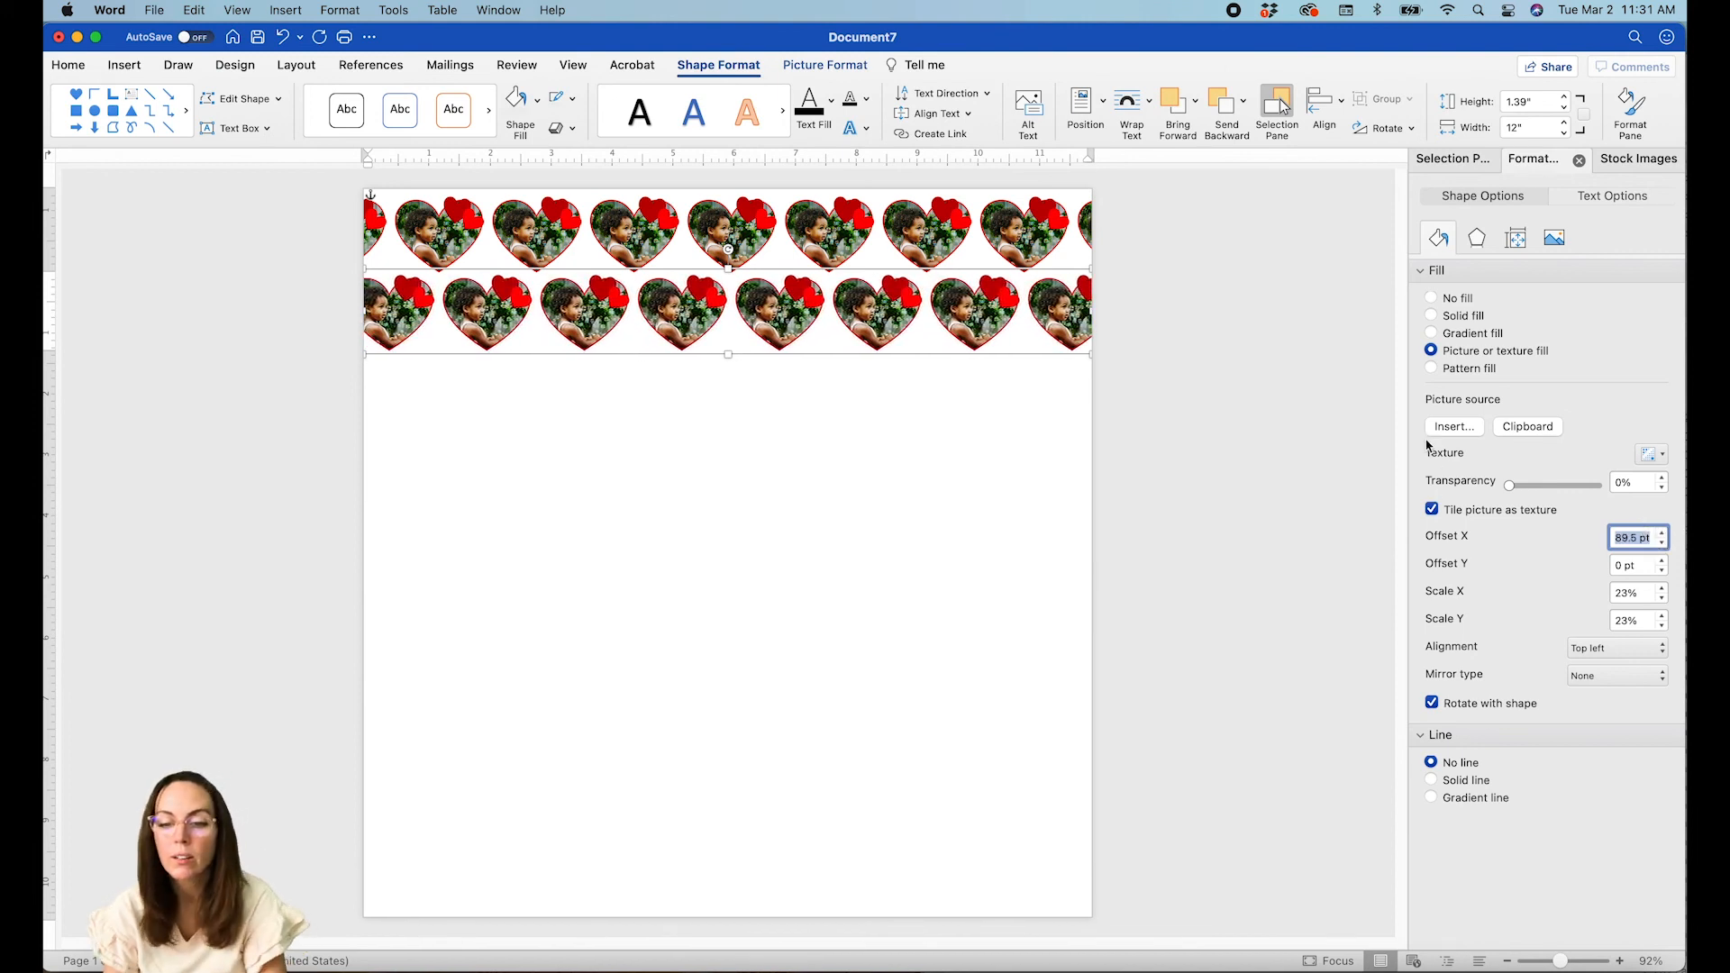
Fine-tune the second strip's Offset X to 90 pt and place the strip directly below the first row.
drag(1038, 329, 1038, 296)
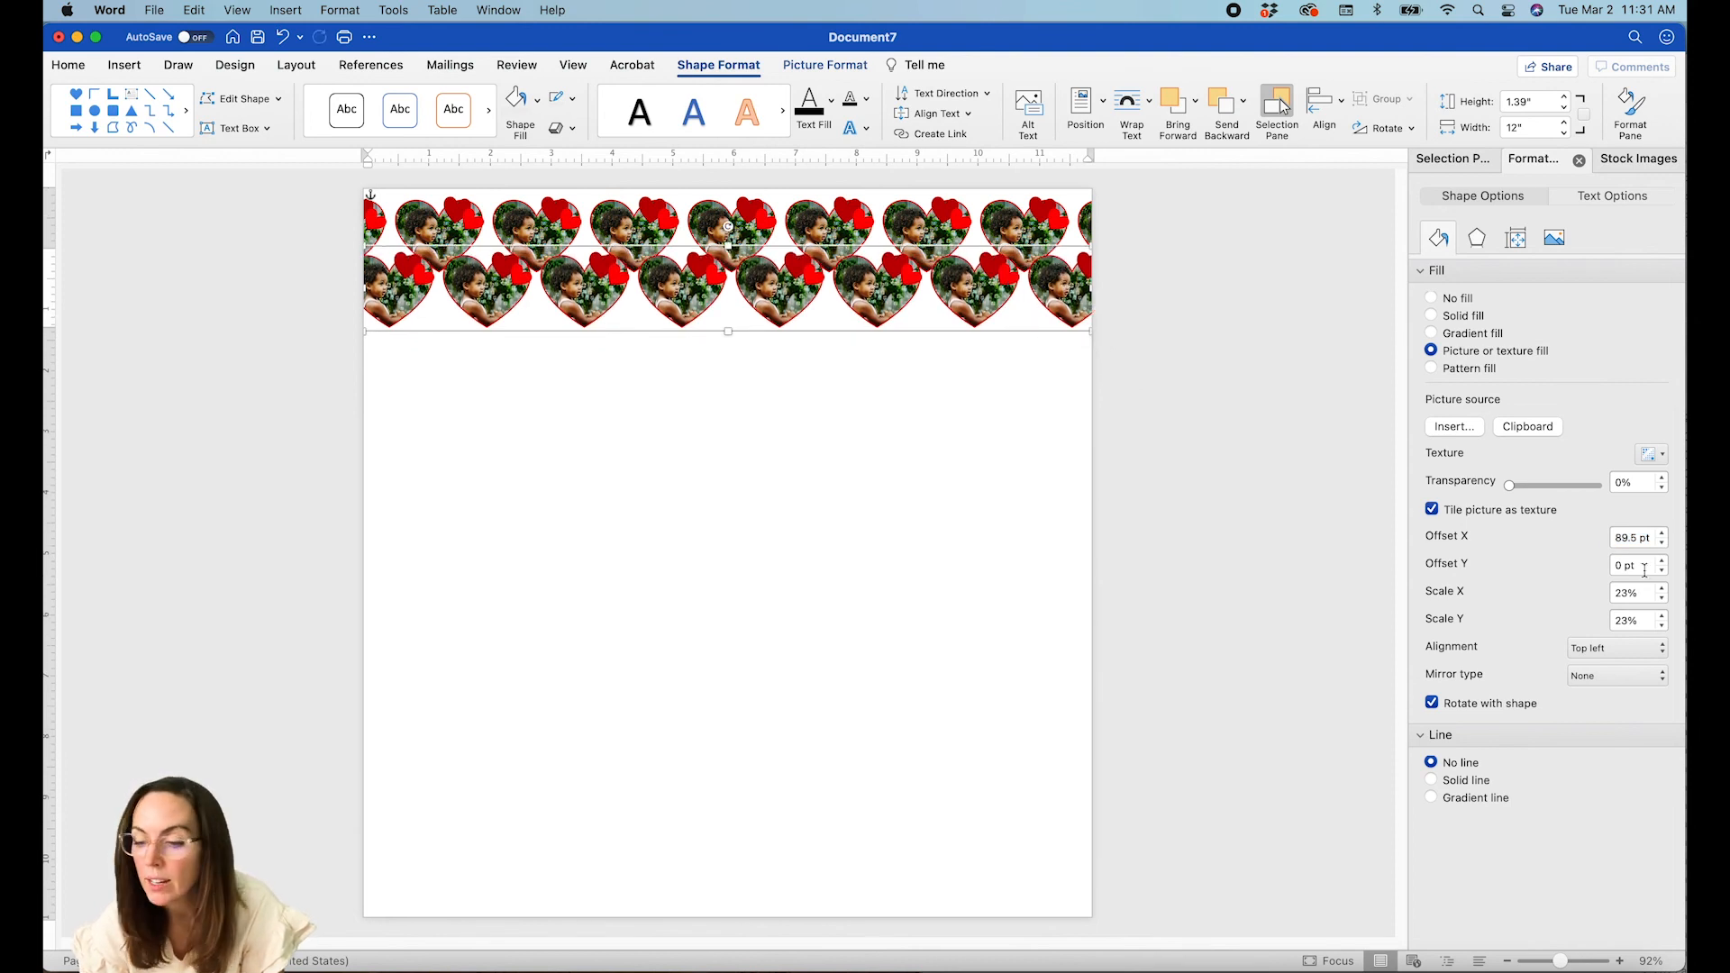
click(1662, 534)
click(1662, 533)
click(1662, 542)
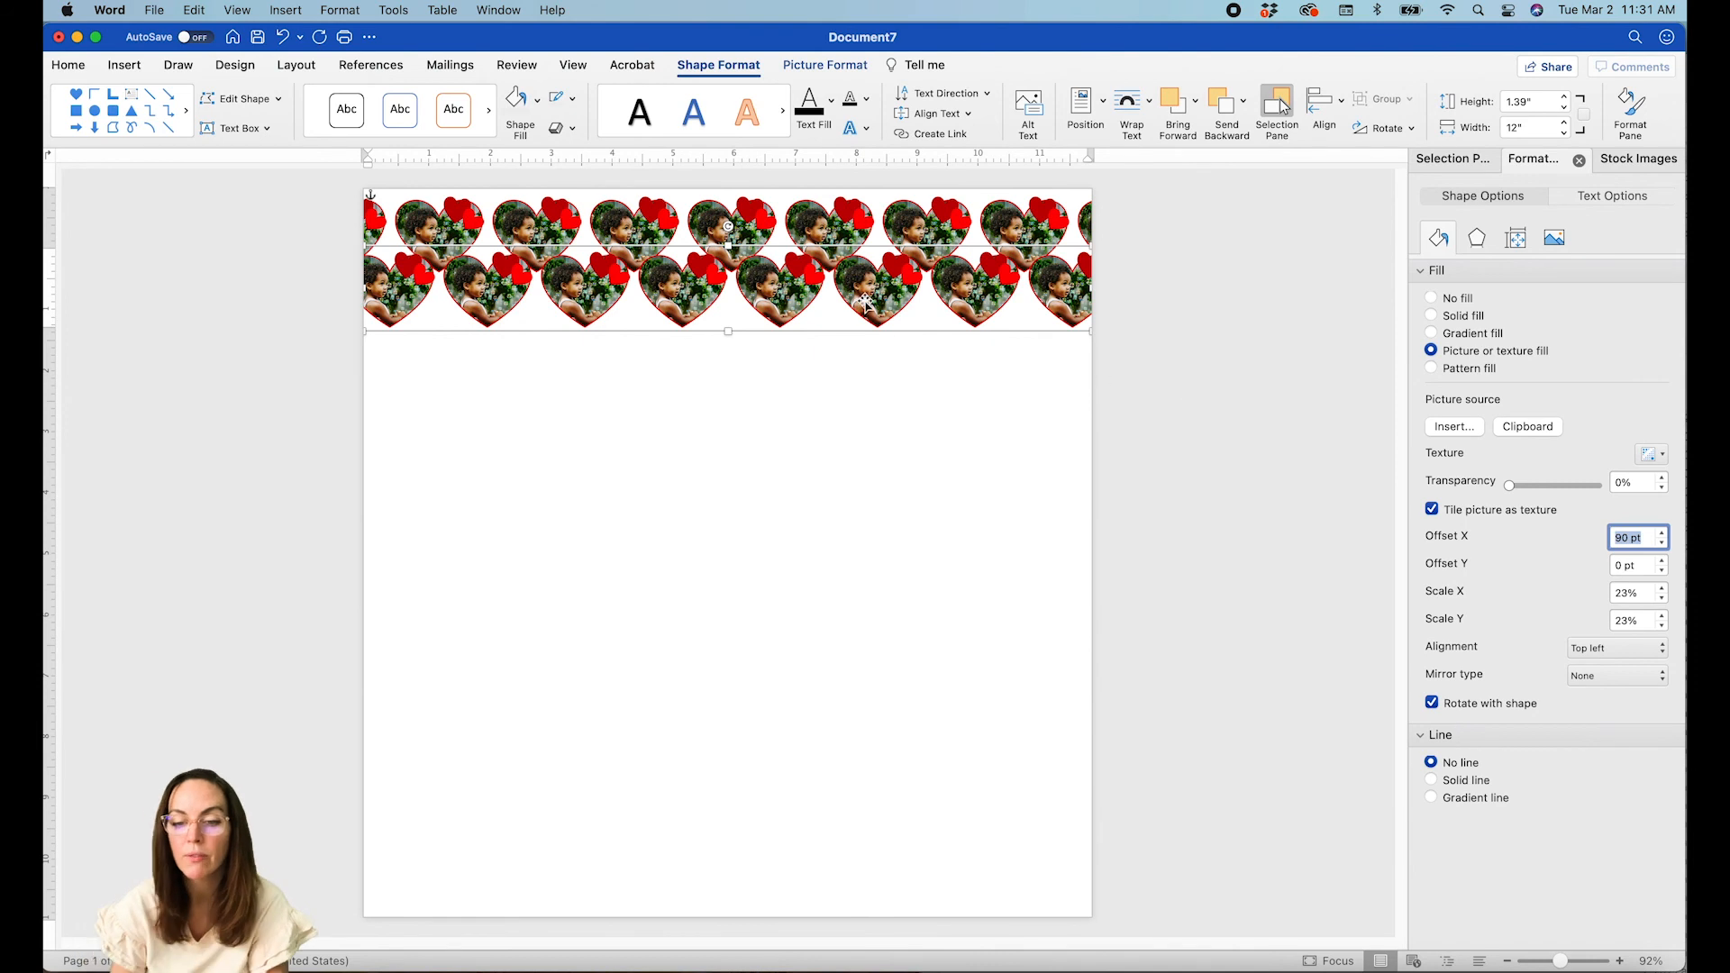
drag(863, 283, 865, 297)
Duplicate the pair of staggered strips down the page to make rows three through eight.
shift+click(864, 230)
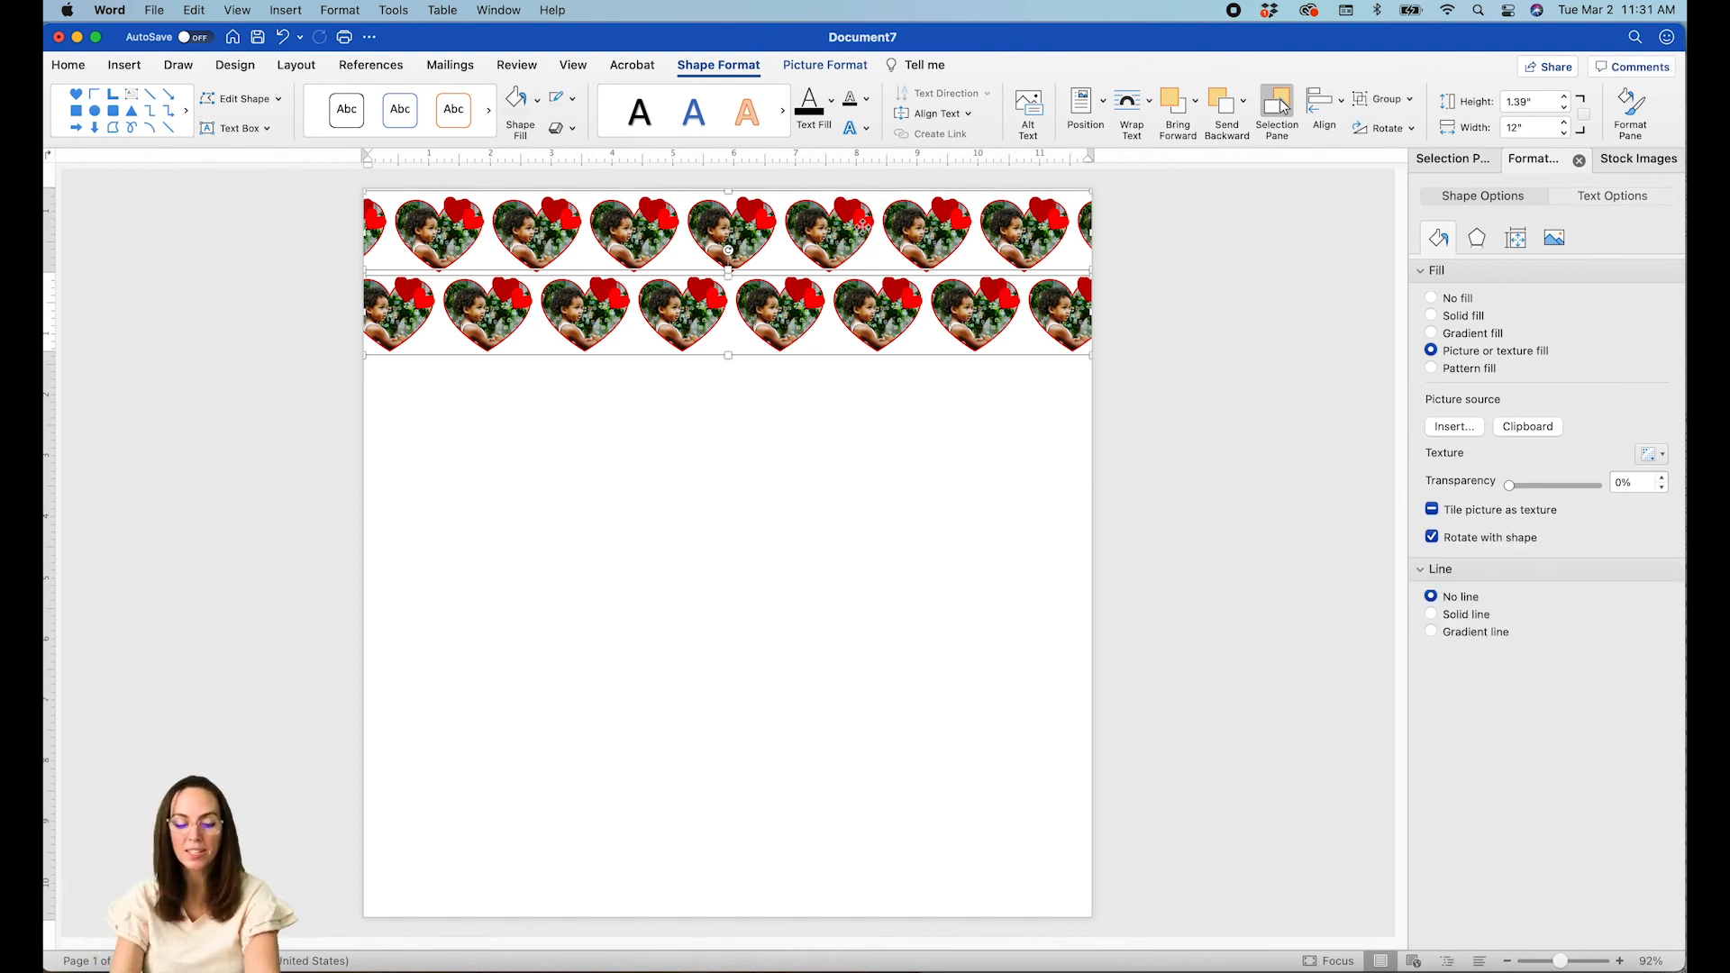
drag(843, 214, 842, 365)
drag(838, 510, 825, 690)
click(1311, 644)
Duplicate the seventh-row strip below the eighth row as the ninth row at the foot of the page.
click(830, 704)
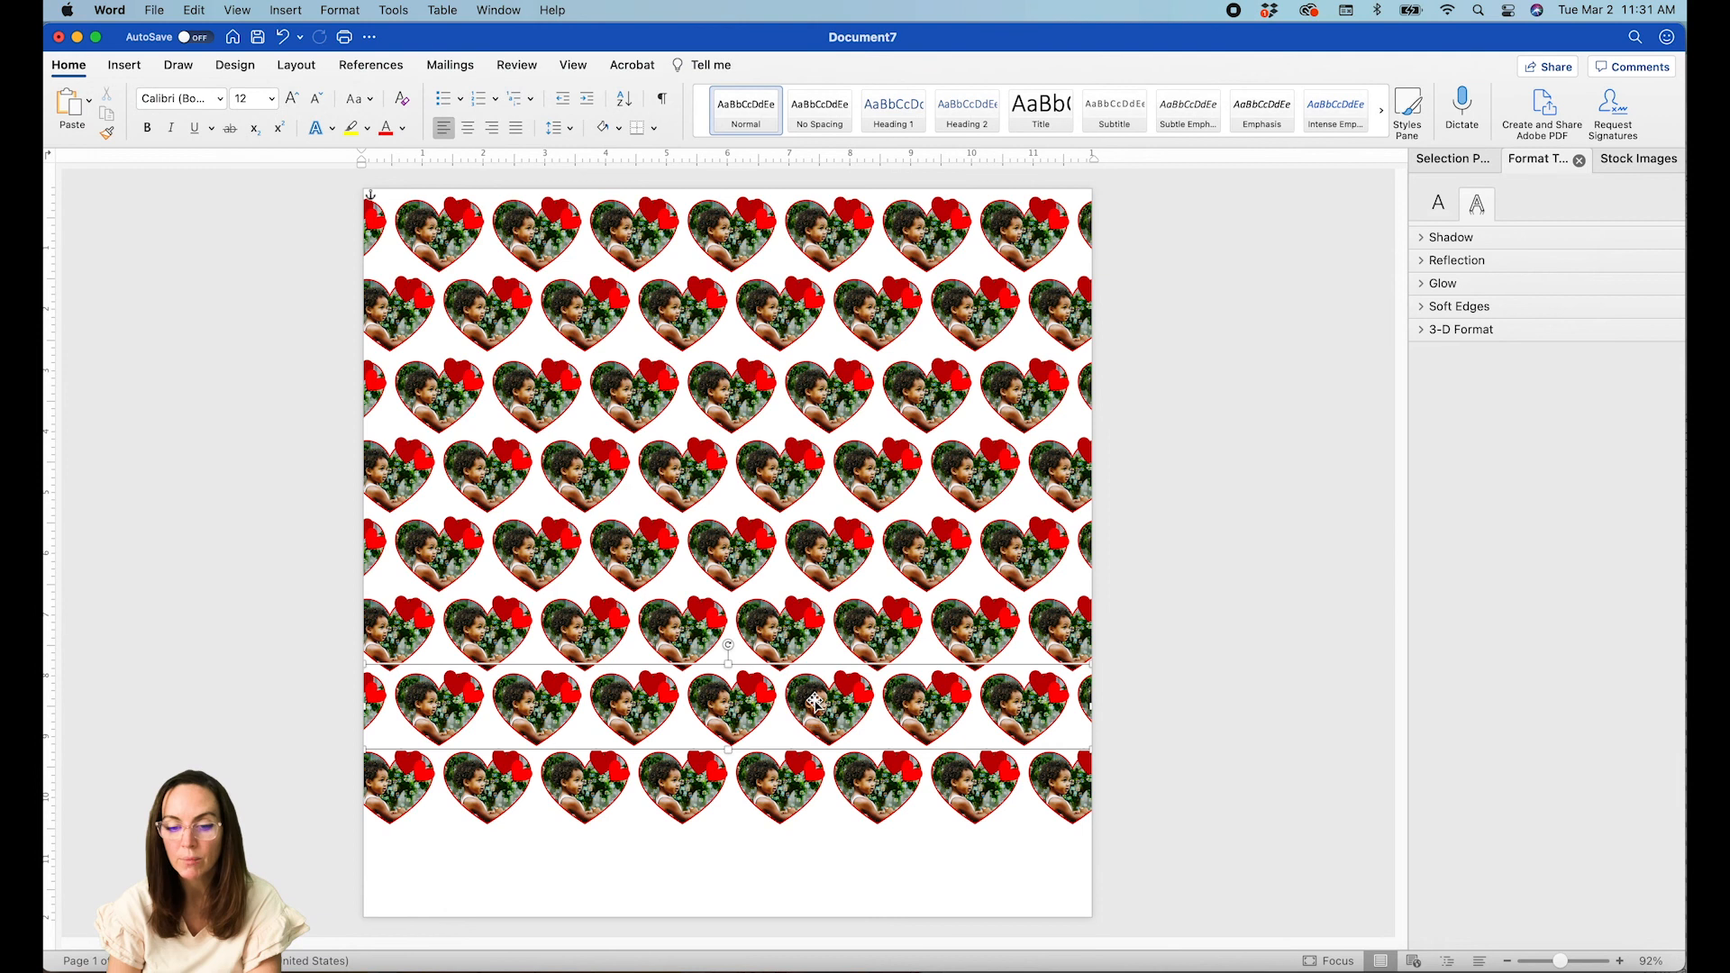
click(815, 700)
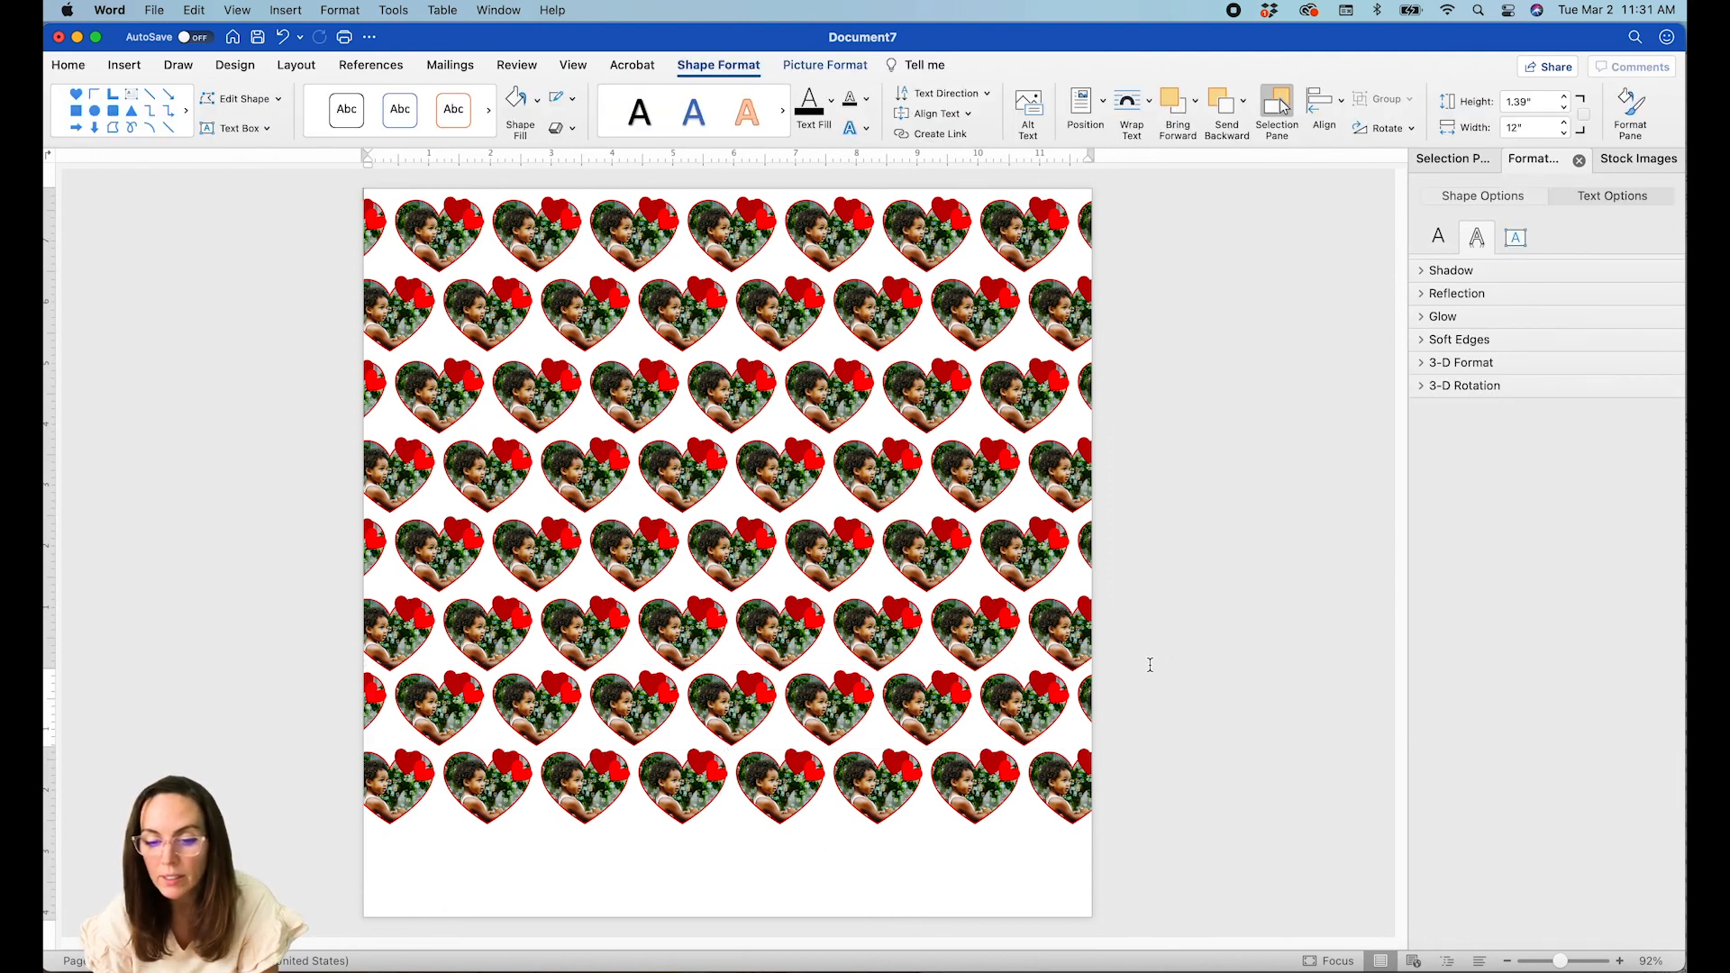
click(843, 768)
drag(843, 767, 844, 846)
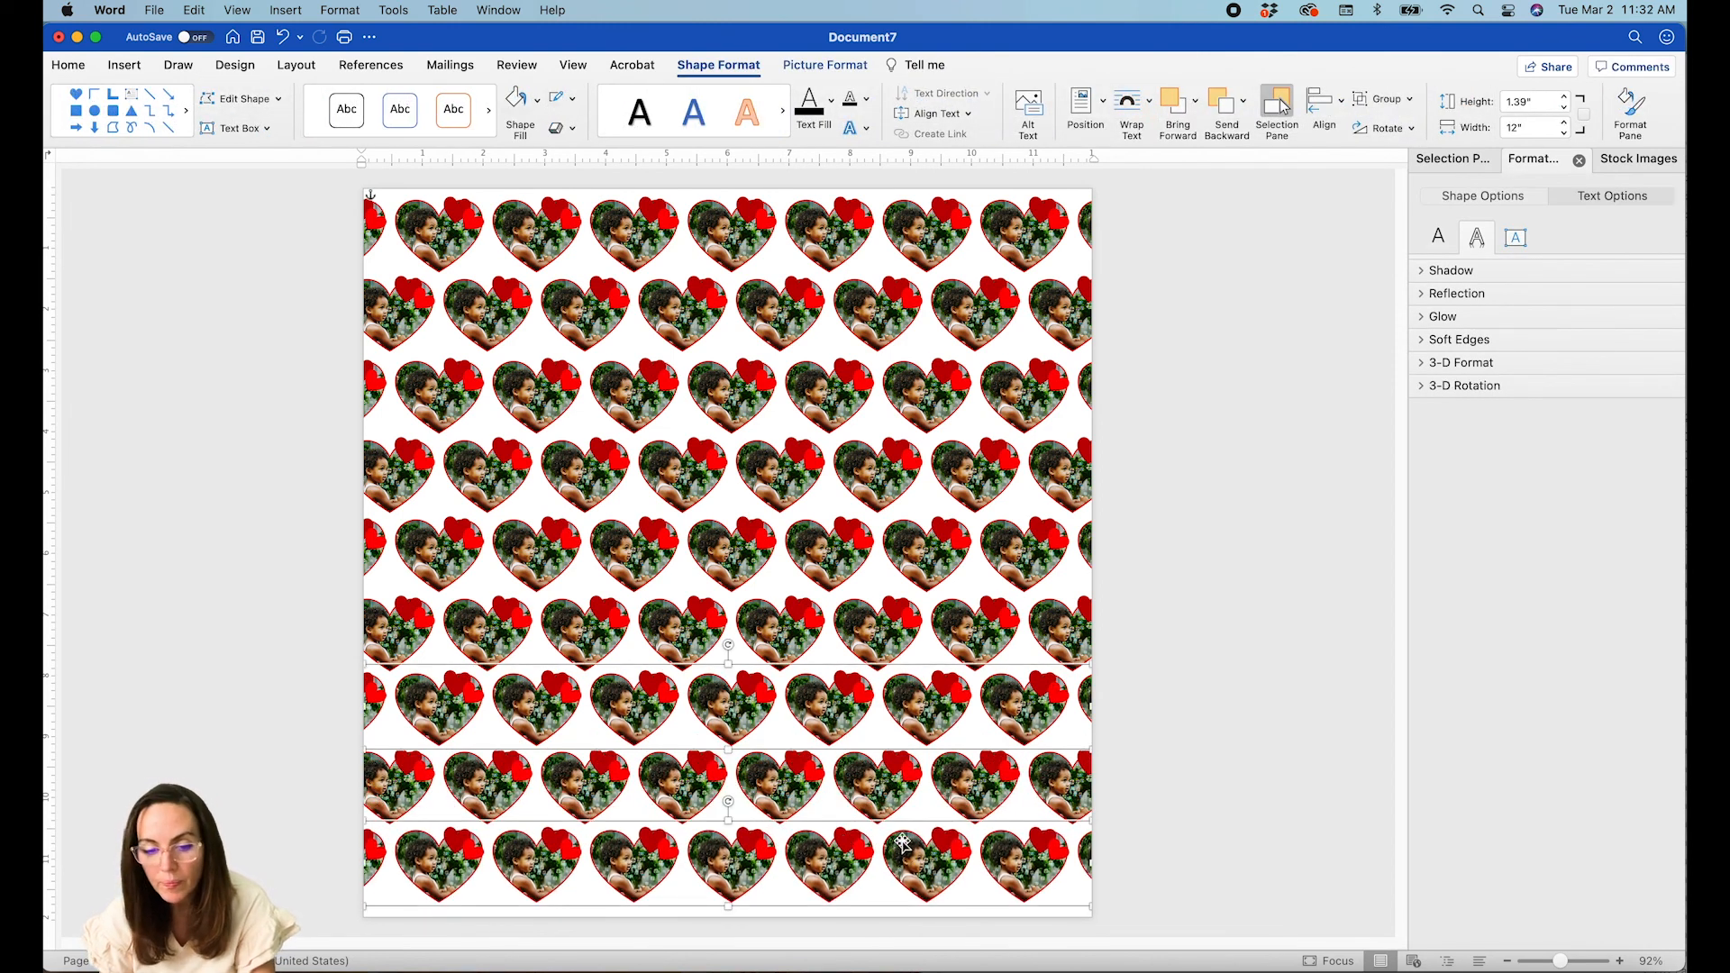
drag(817, 866, 818, 866)
click(1235, 680)
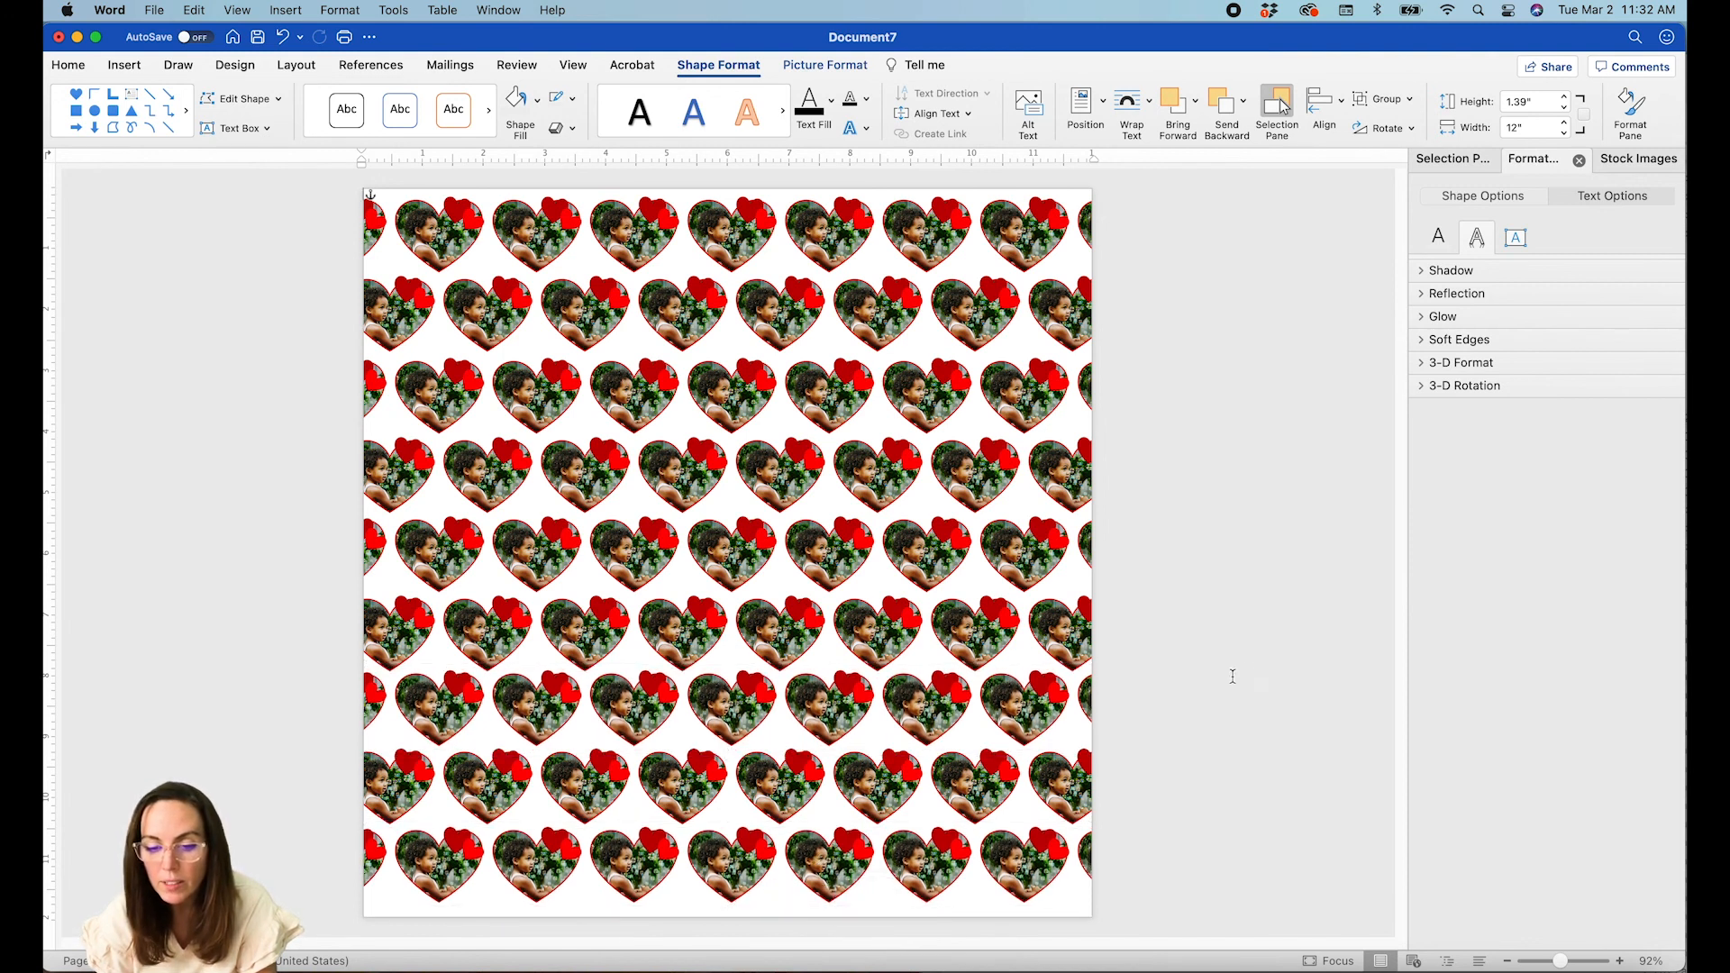
Nudge the bottom strip and the top strip slightly down, keeping the top strip's horizontal position.
click(829, 863)
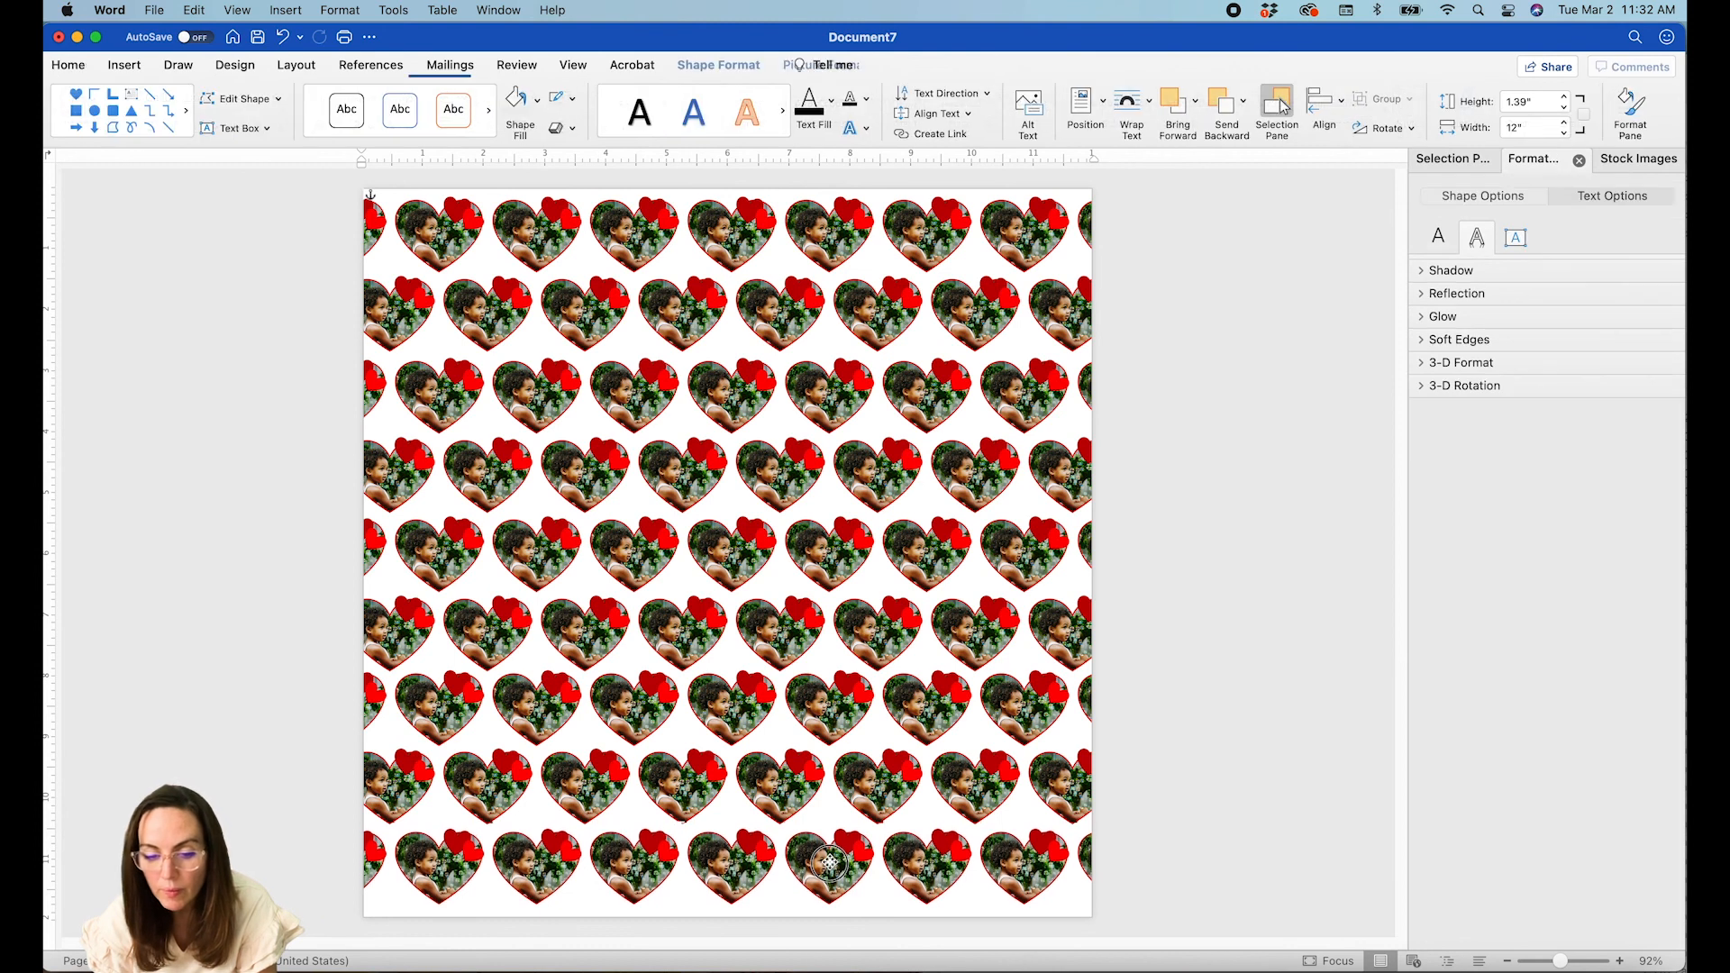
key(Down)
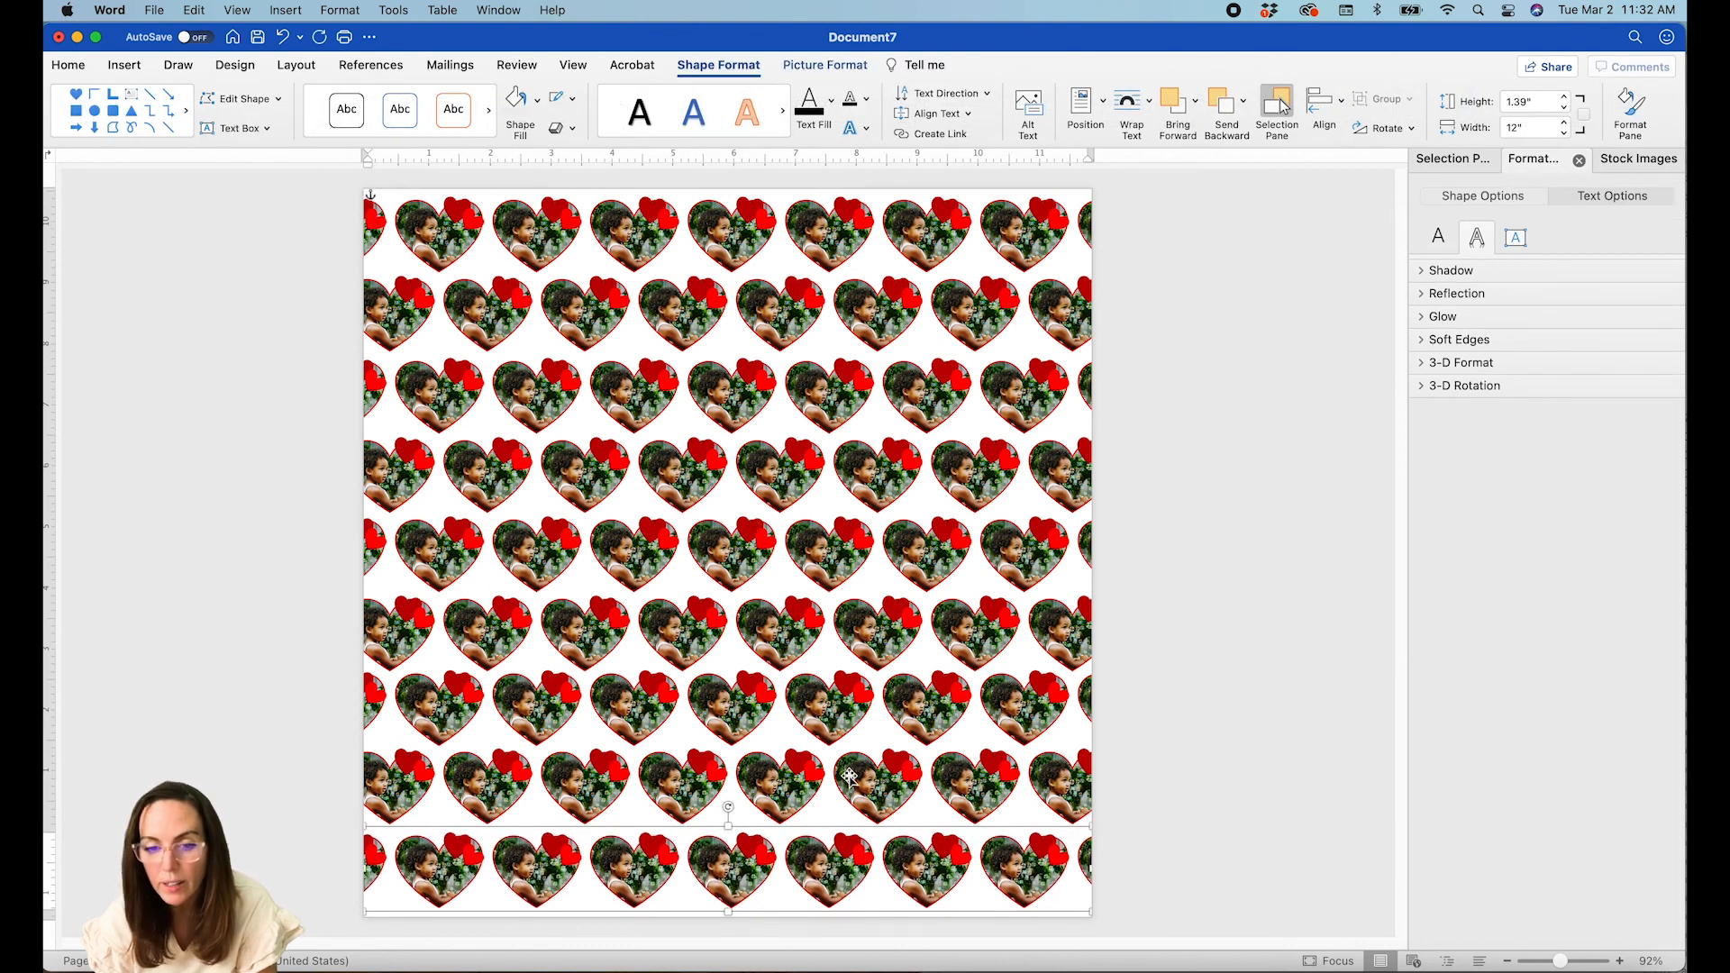
click(829, 223)
key(Right)
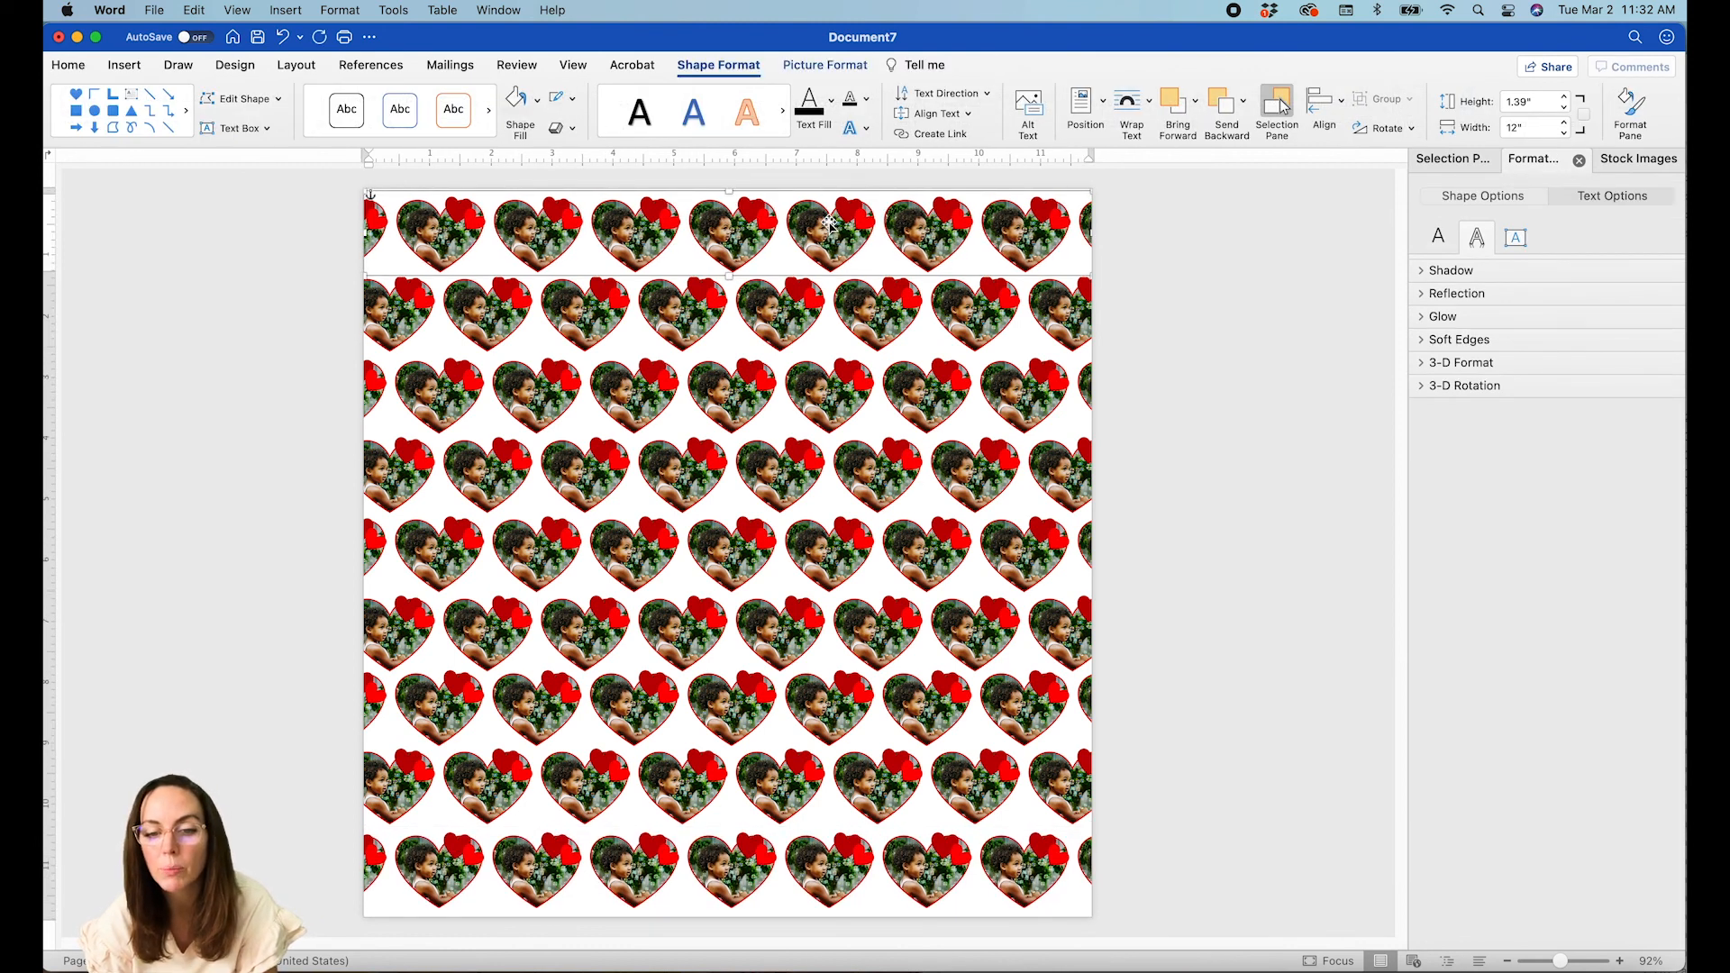
key(super+z)
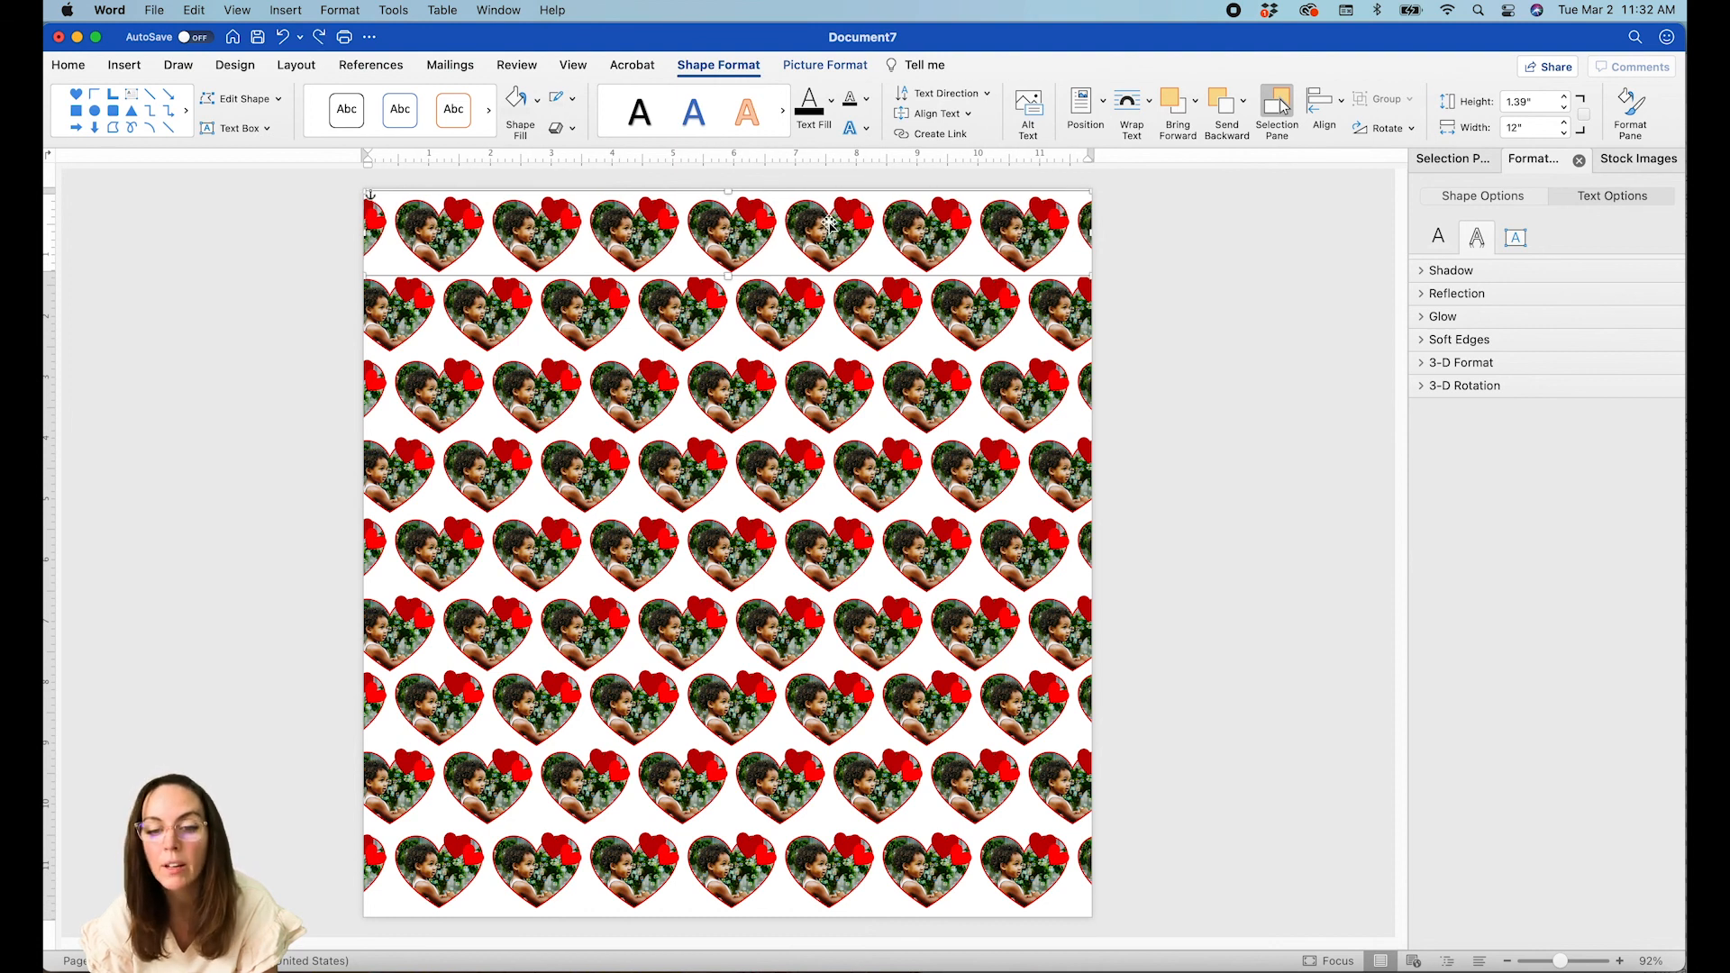
key(Down)
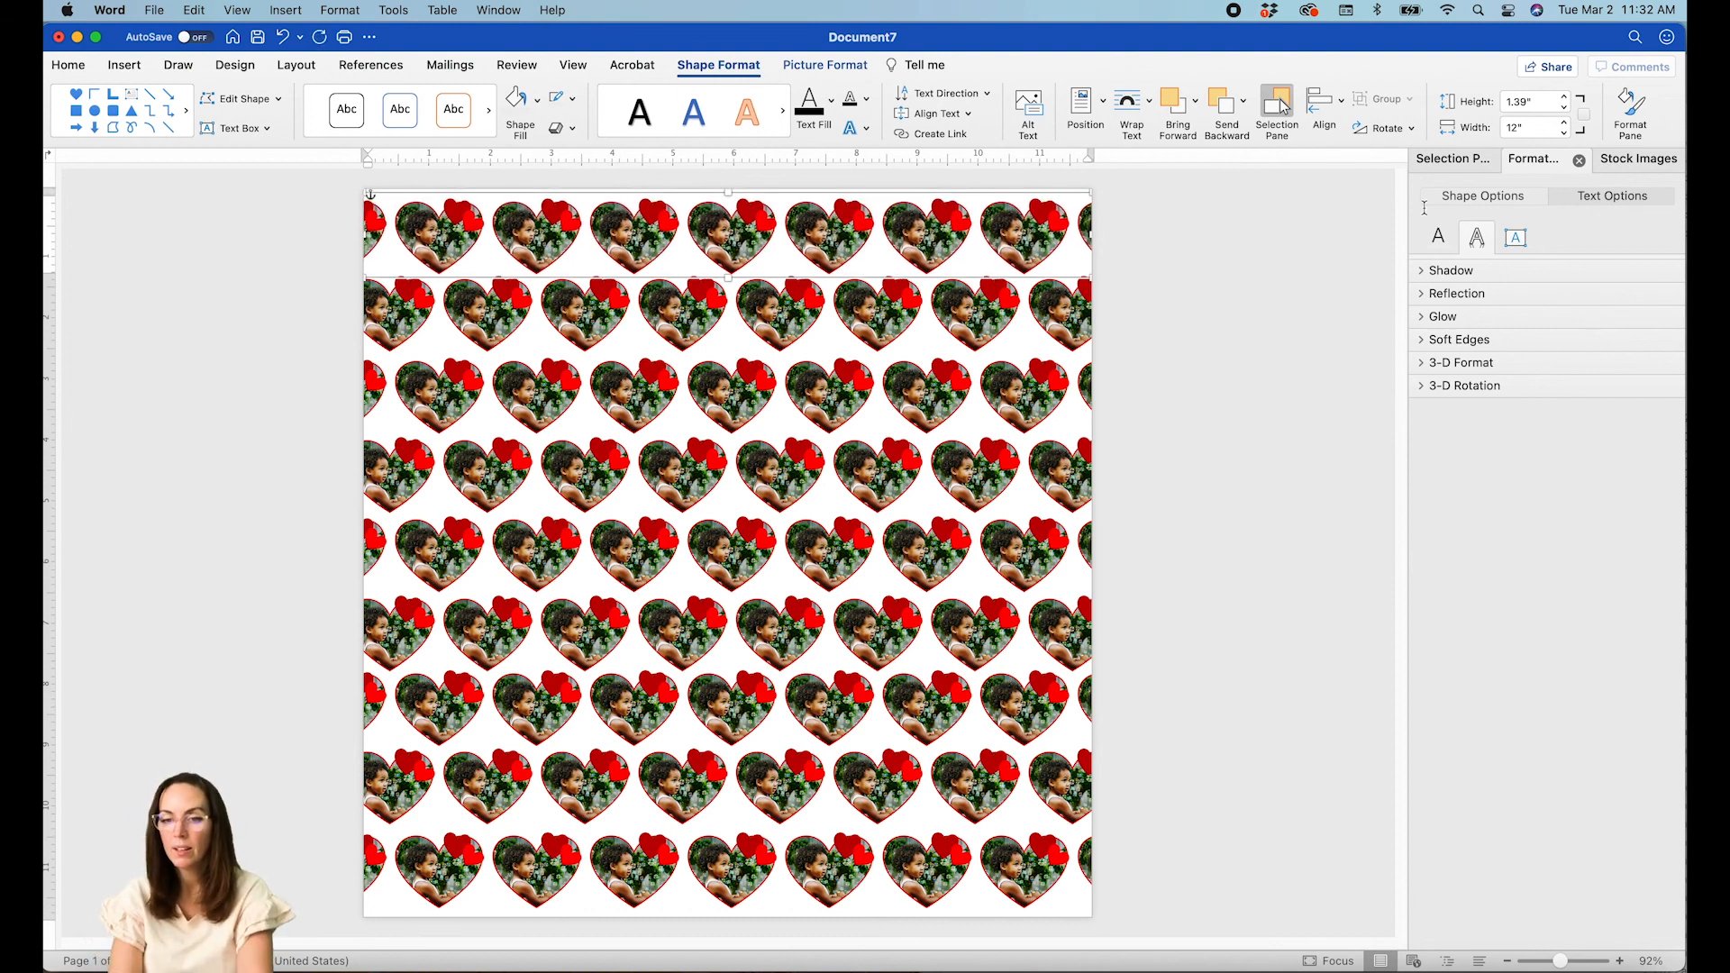
Select all nine strips, Rectangle 6 through Rectangle 14, and align them to their horizontal center.
click(1442, 159)
click(1461, 222)
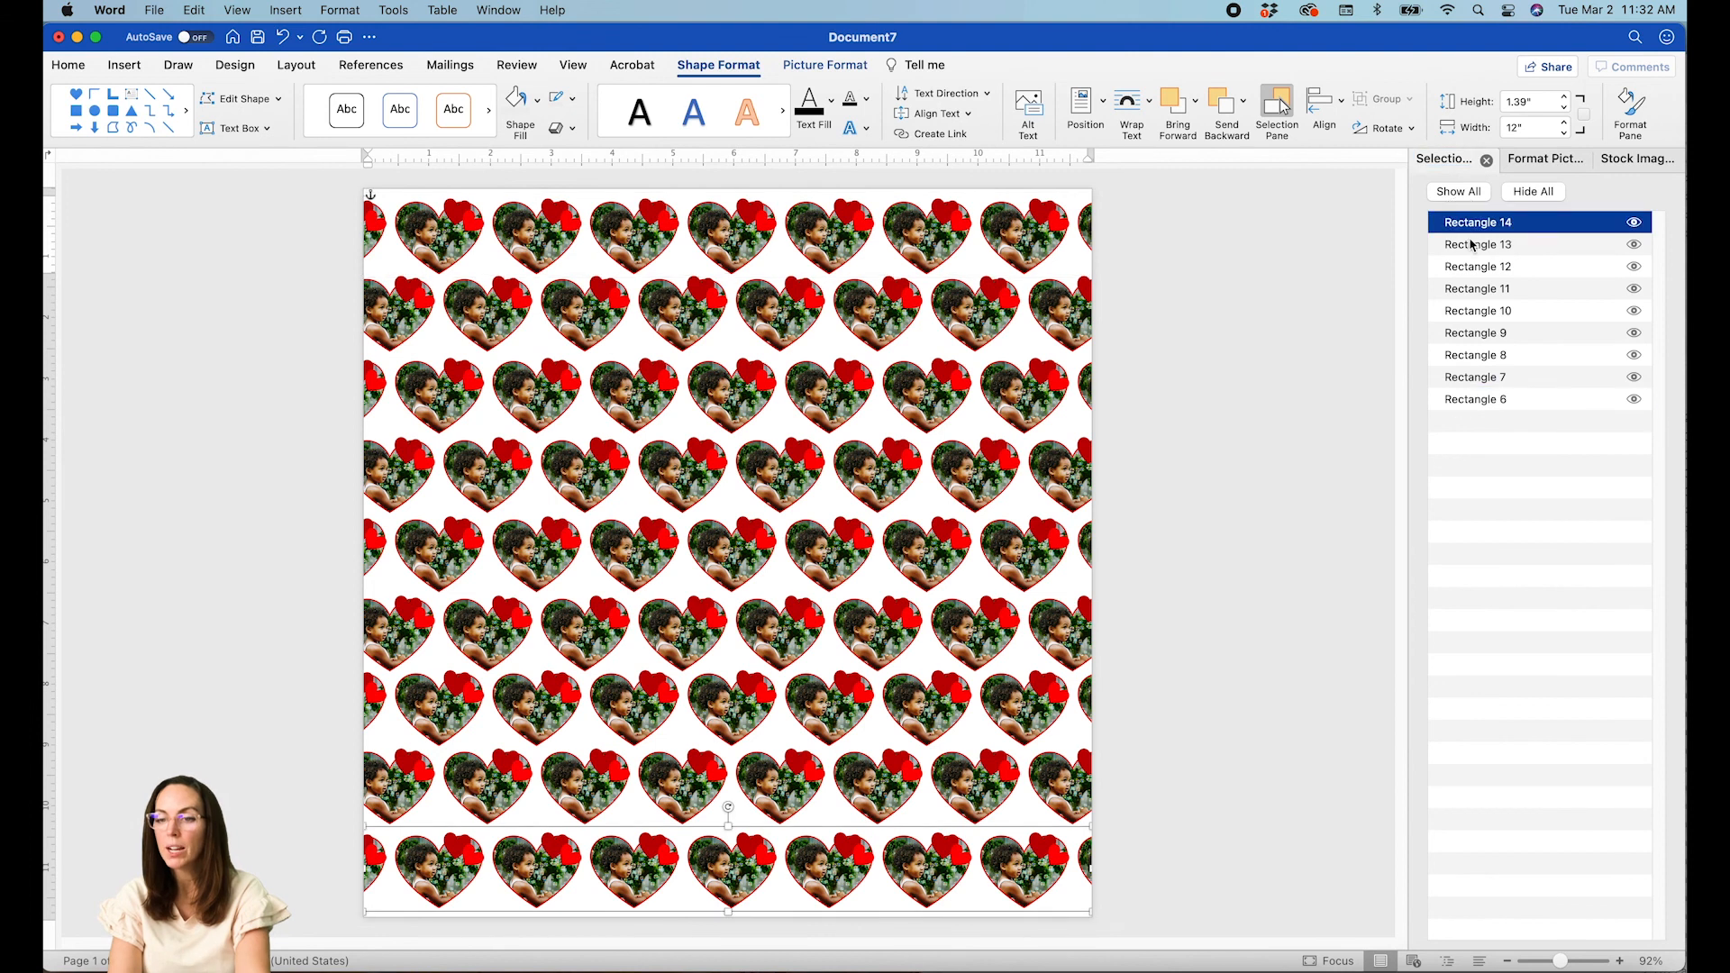
click(1469, 249)
click(1466, 224)
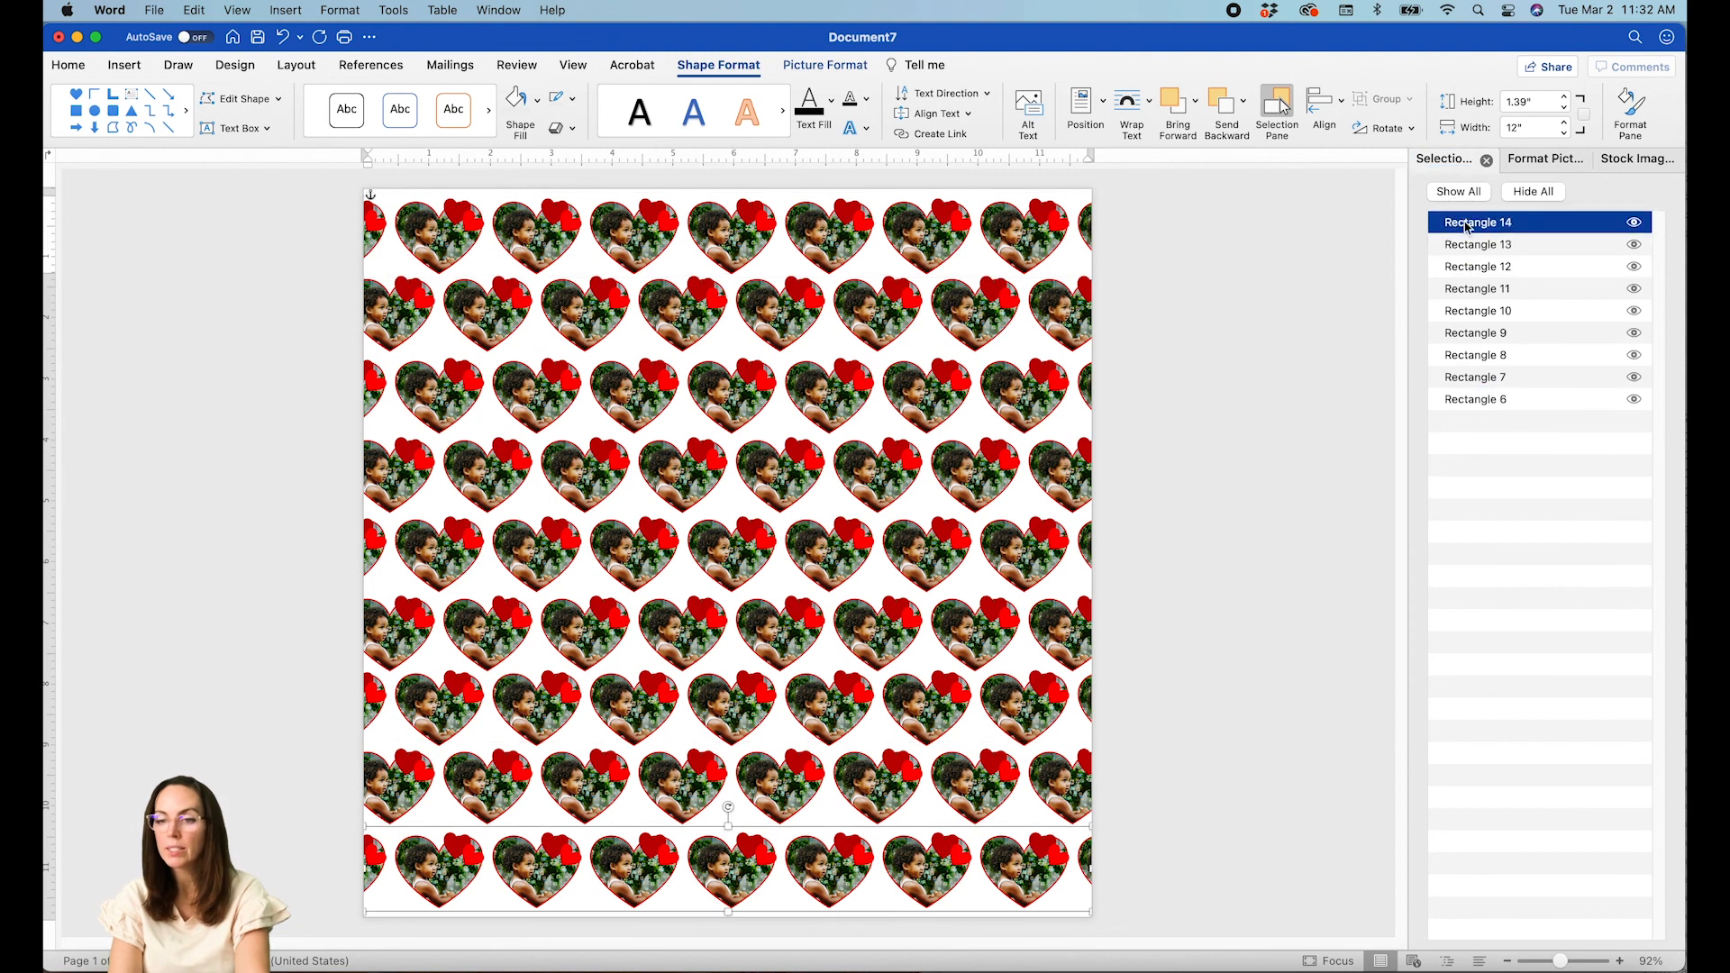
shift+click(1475, 267)
shift+click(1476, 288)
shift+click(1478, 311)
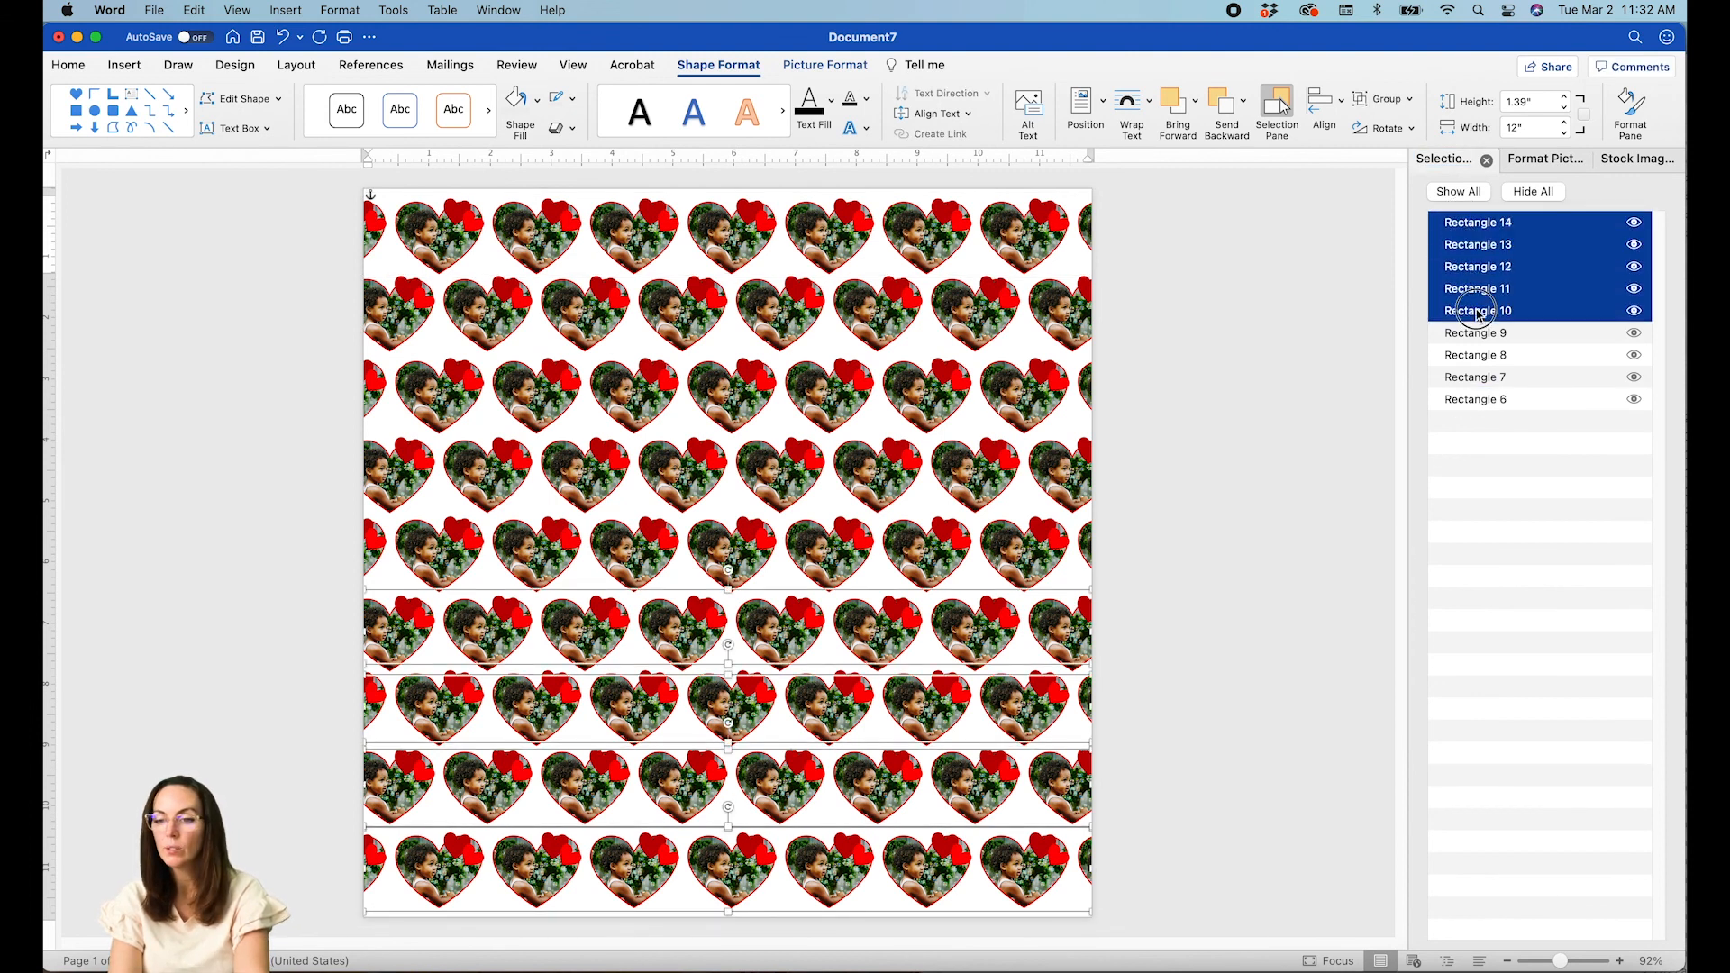
shift+click(1482, 333)
shift+click(1494, 402)
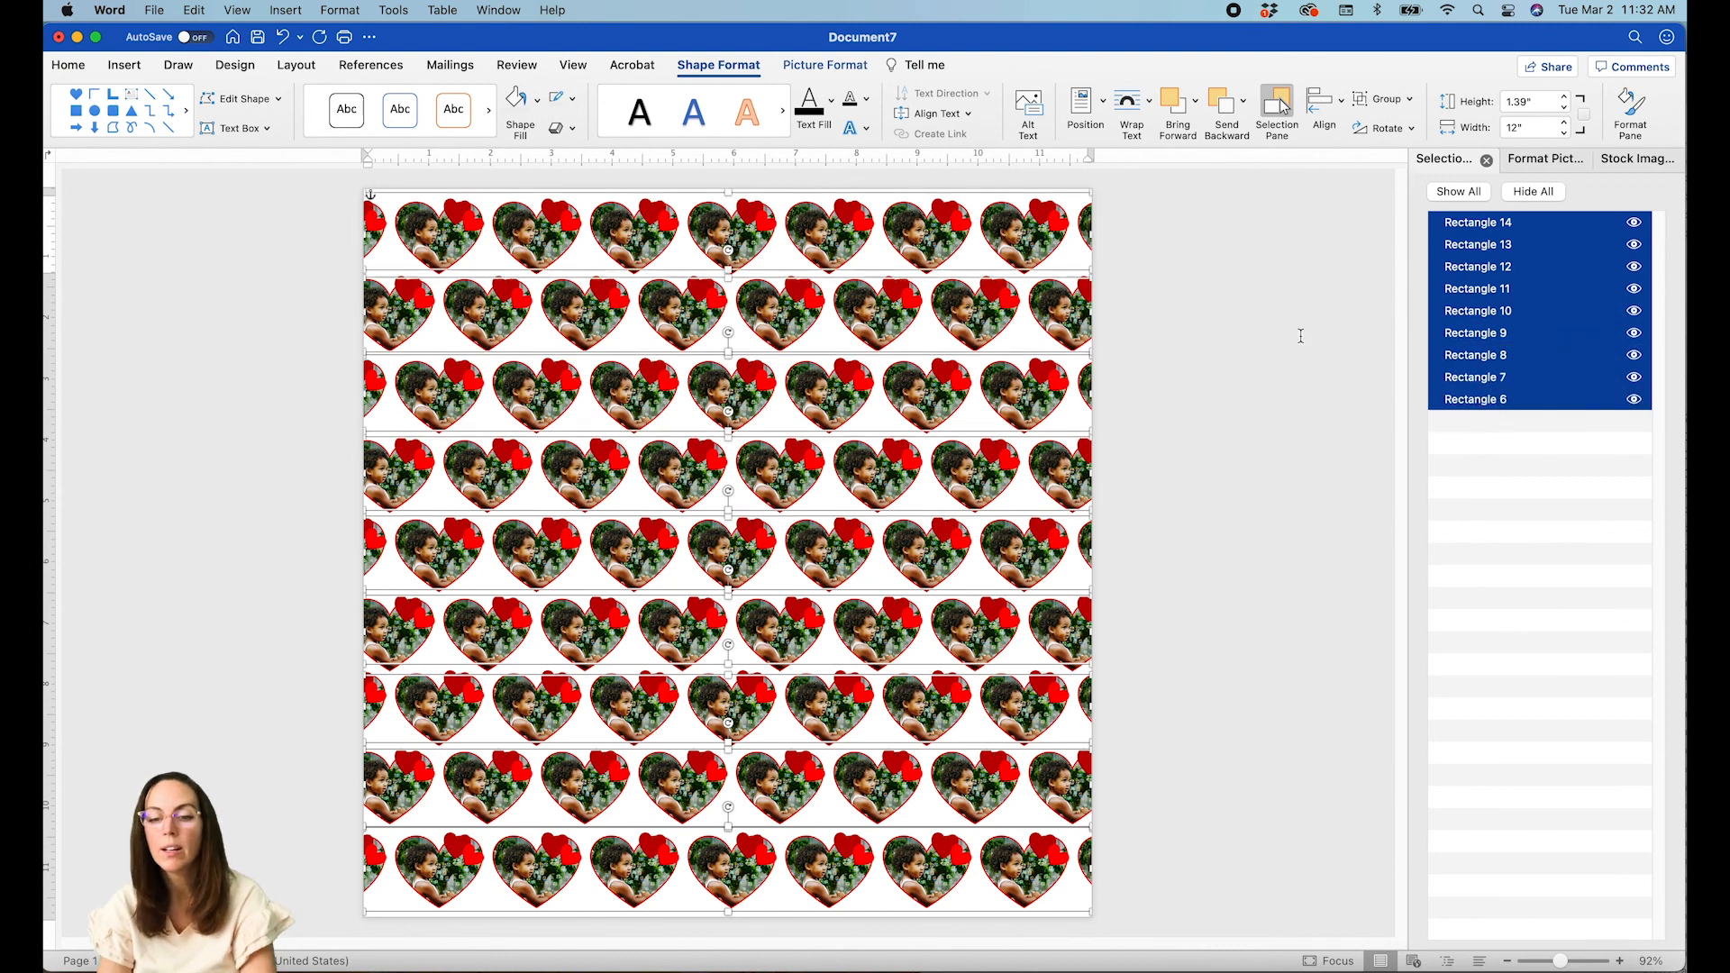
click(1323, 101)
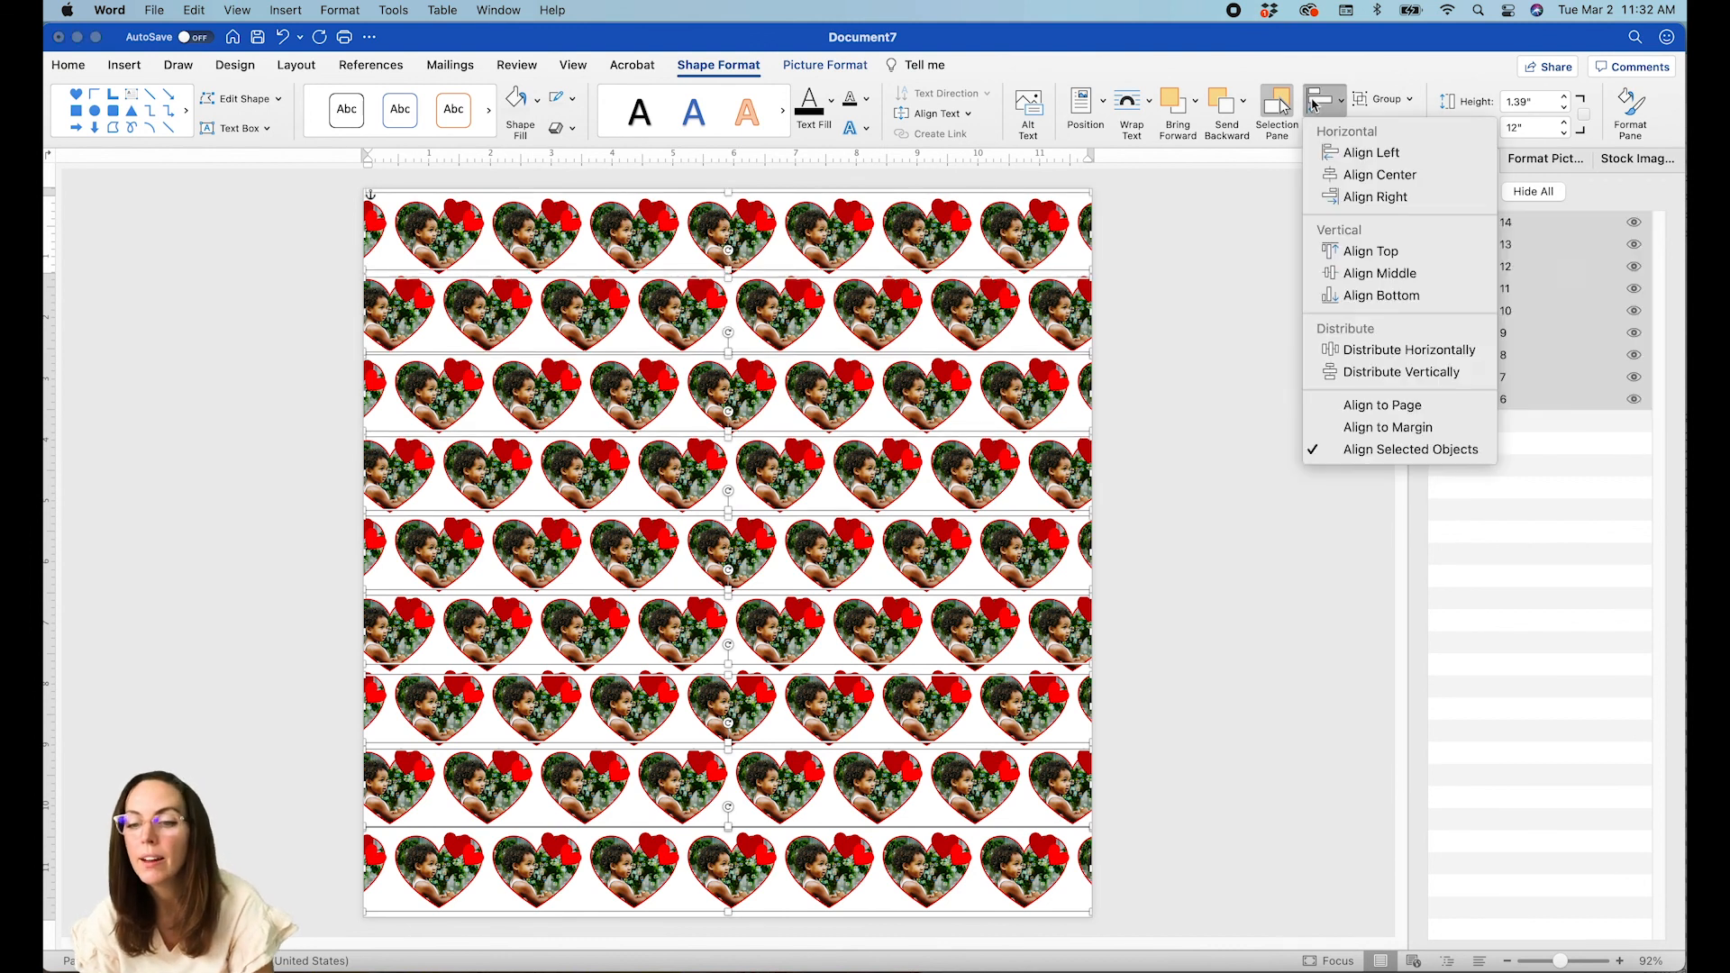
click(1340, 175)
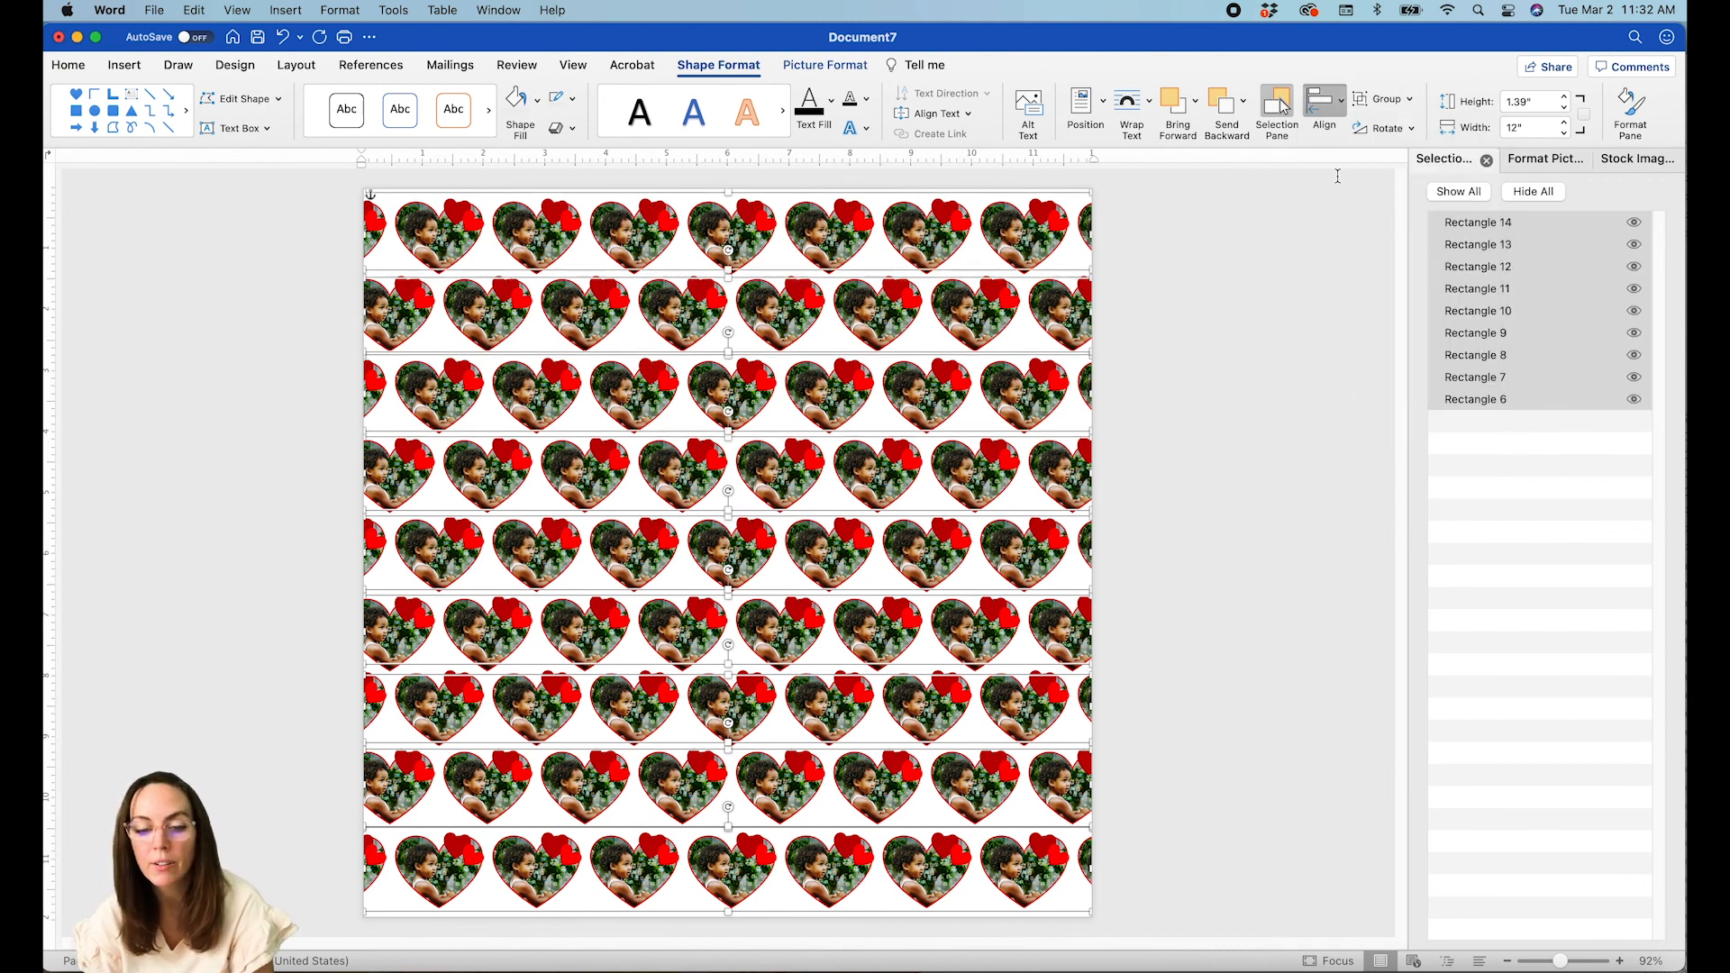
Distribute the nine selected strips vertically so the heart rows are evenly spaced, and deselect them.
click(1337, 103)
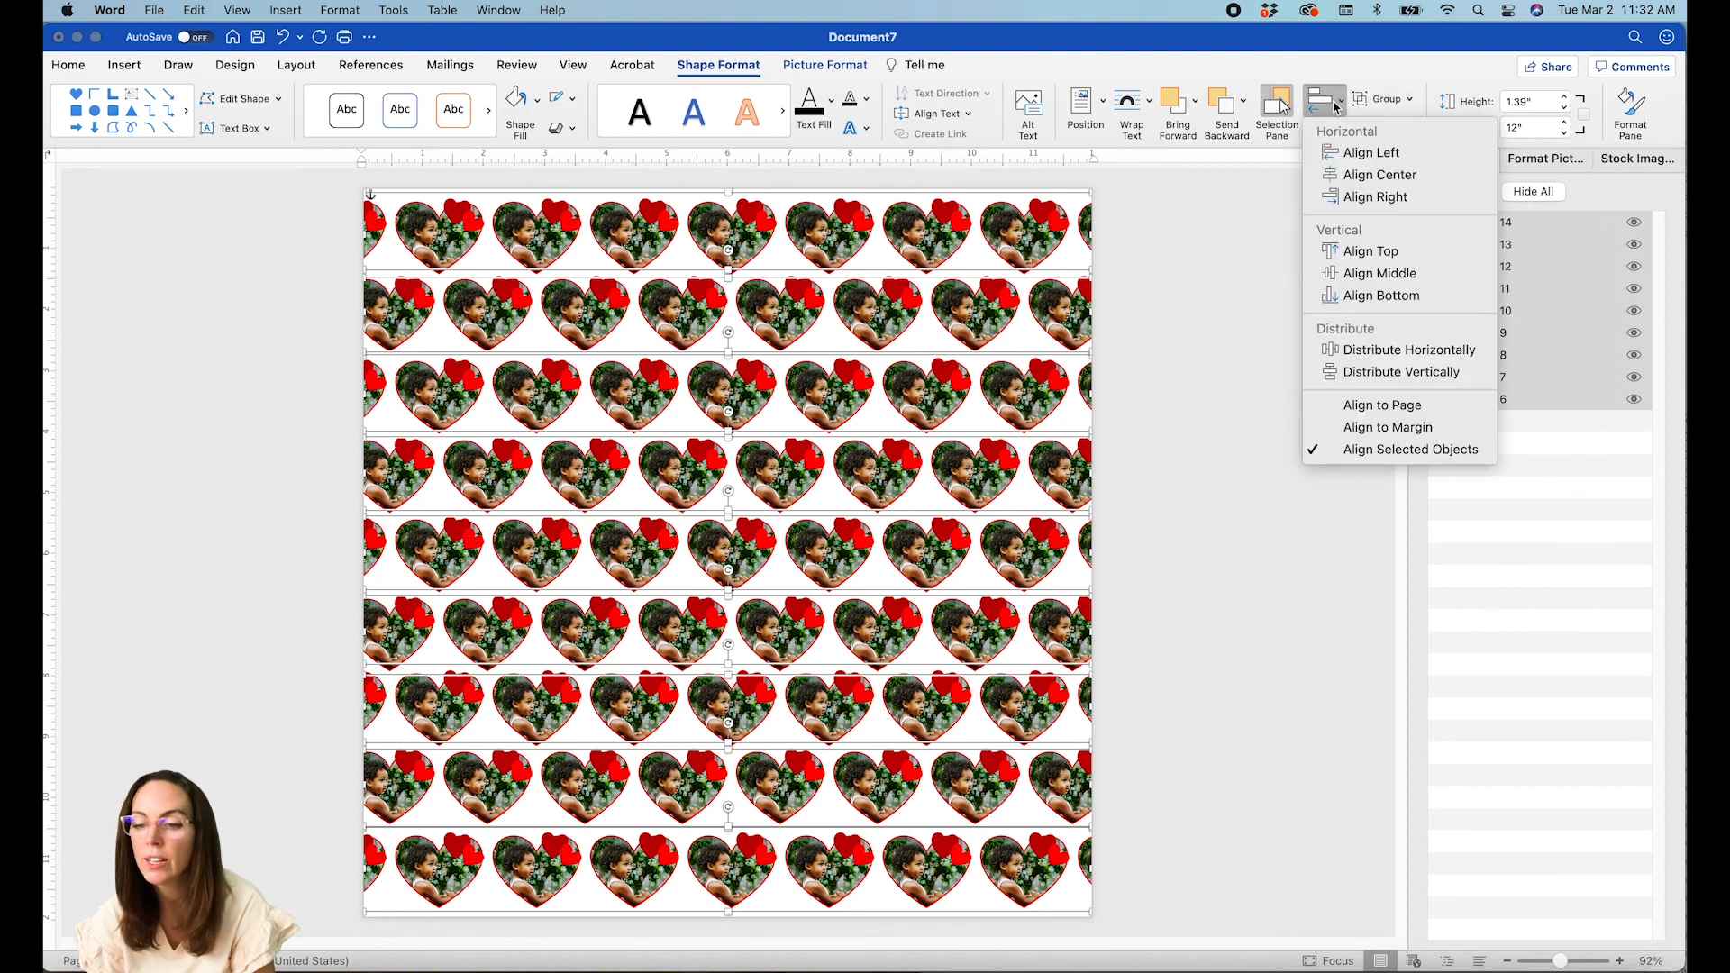
click(1385, 374)
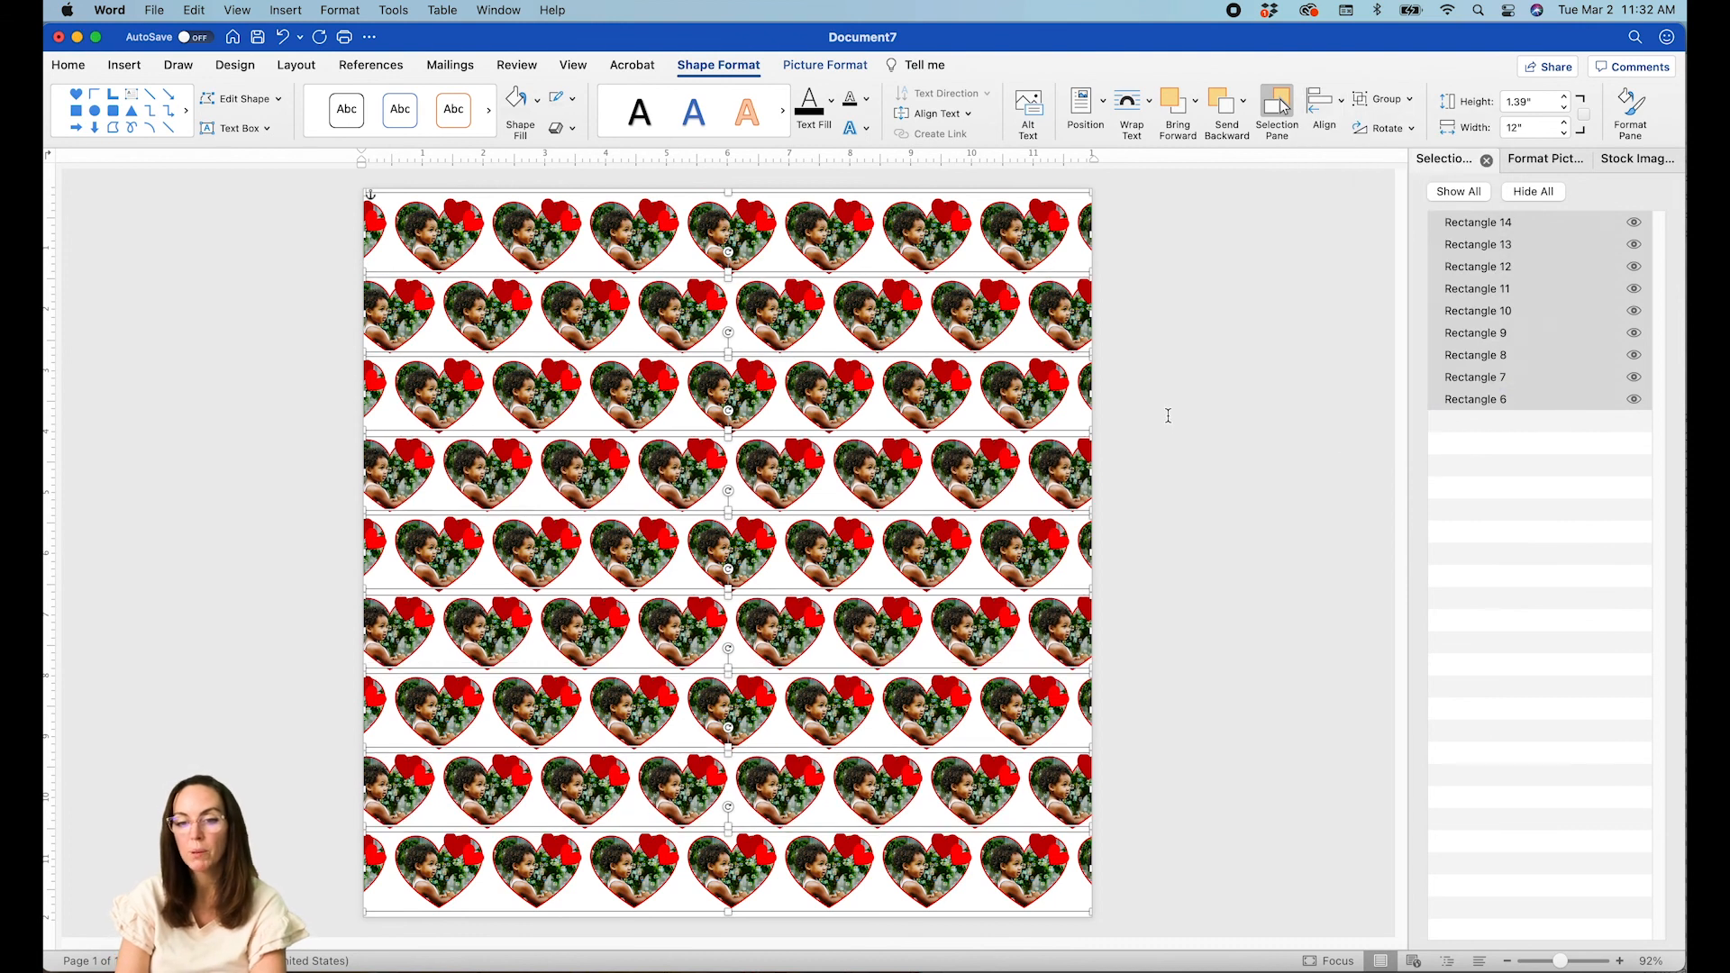
click(1167, 416)
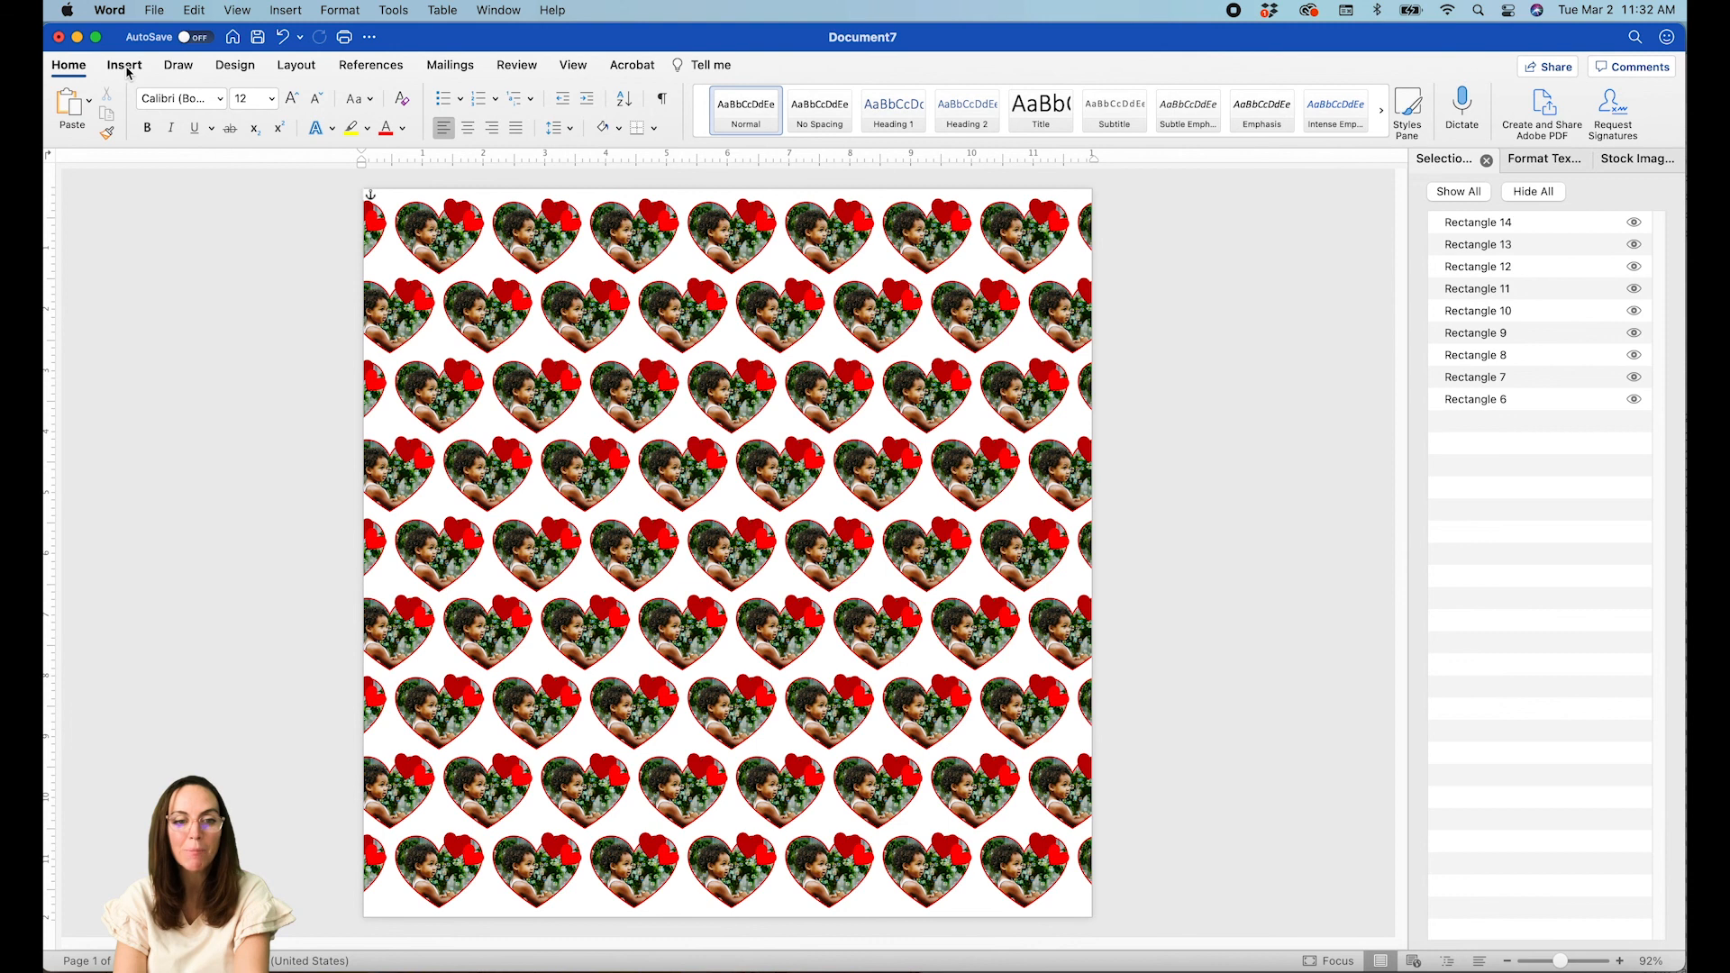
Set the page color behind the heart strips to the standard Red.
click(235, 68)
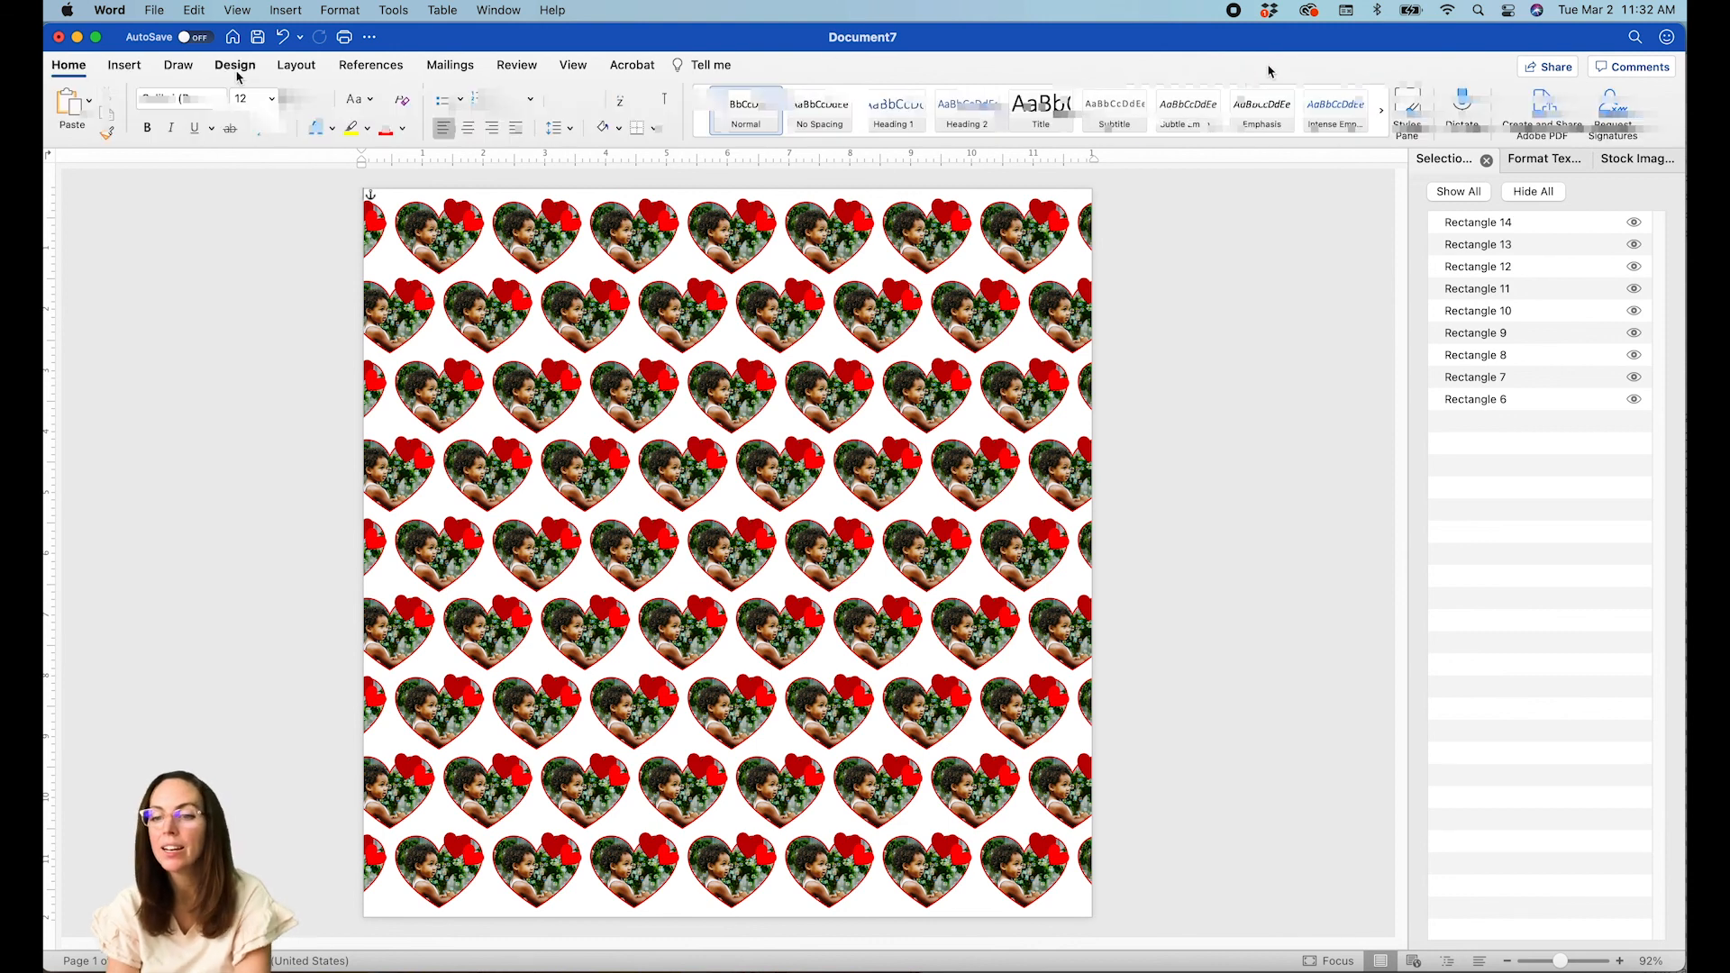
click(236, 67)
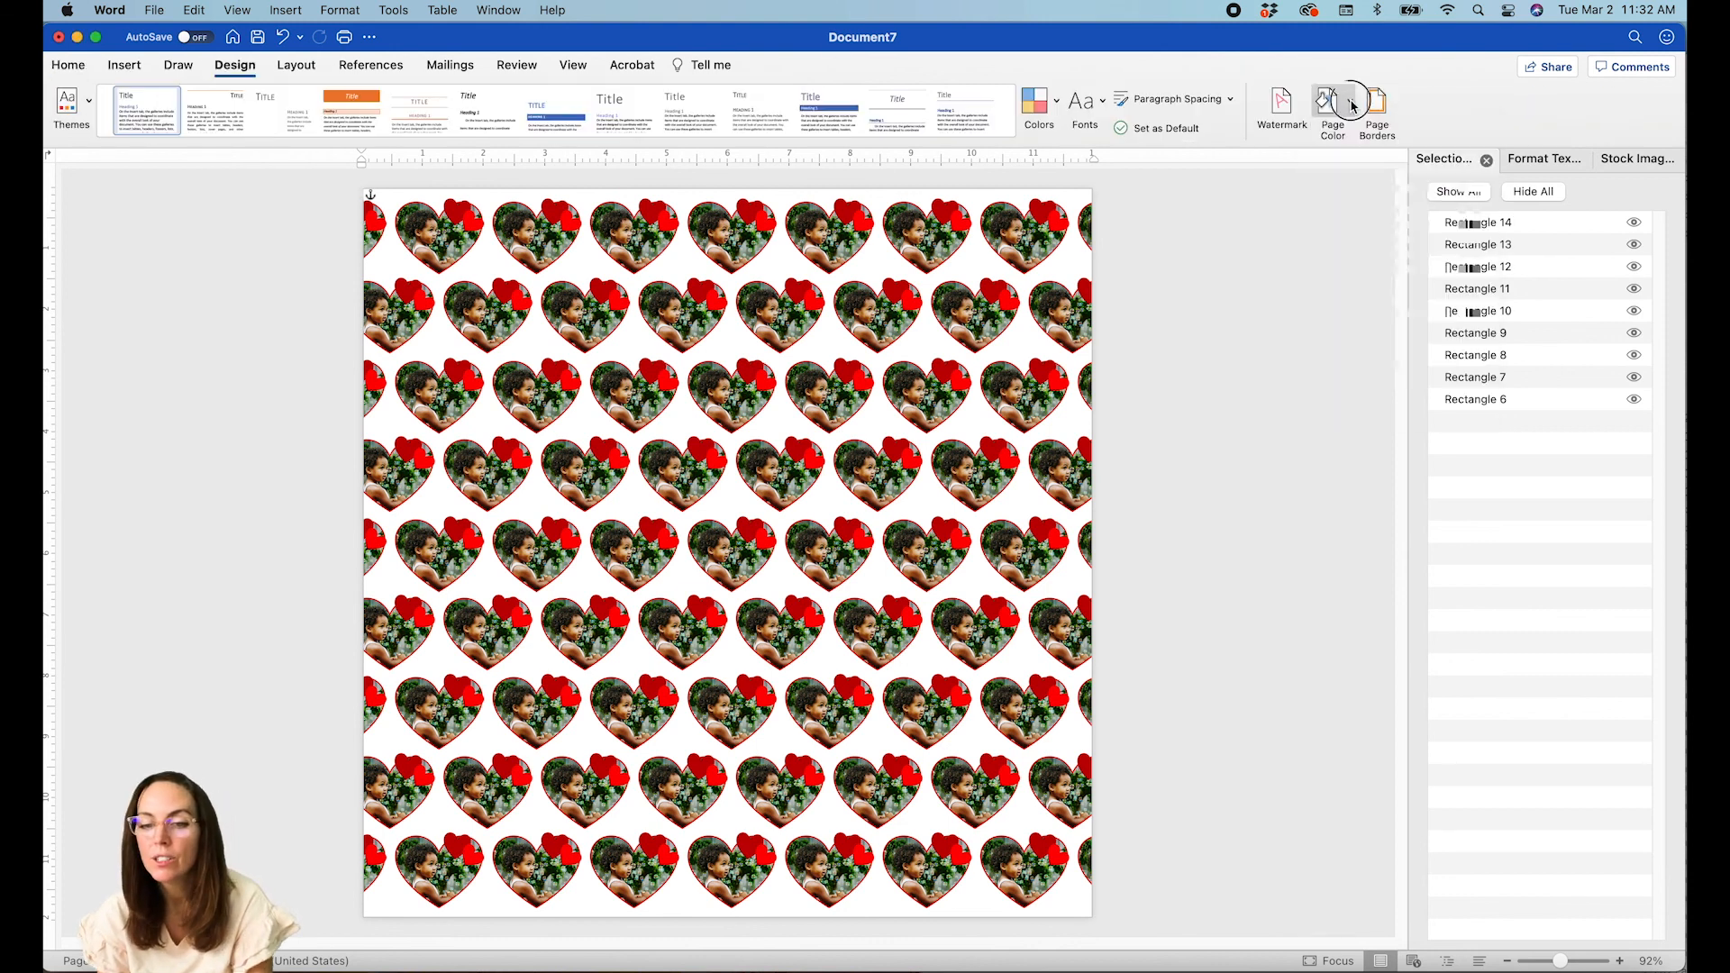
click(1329, 100)
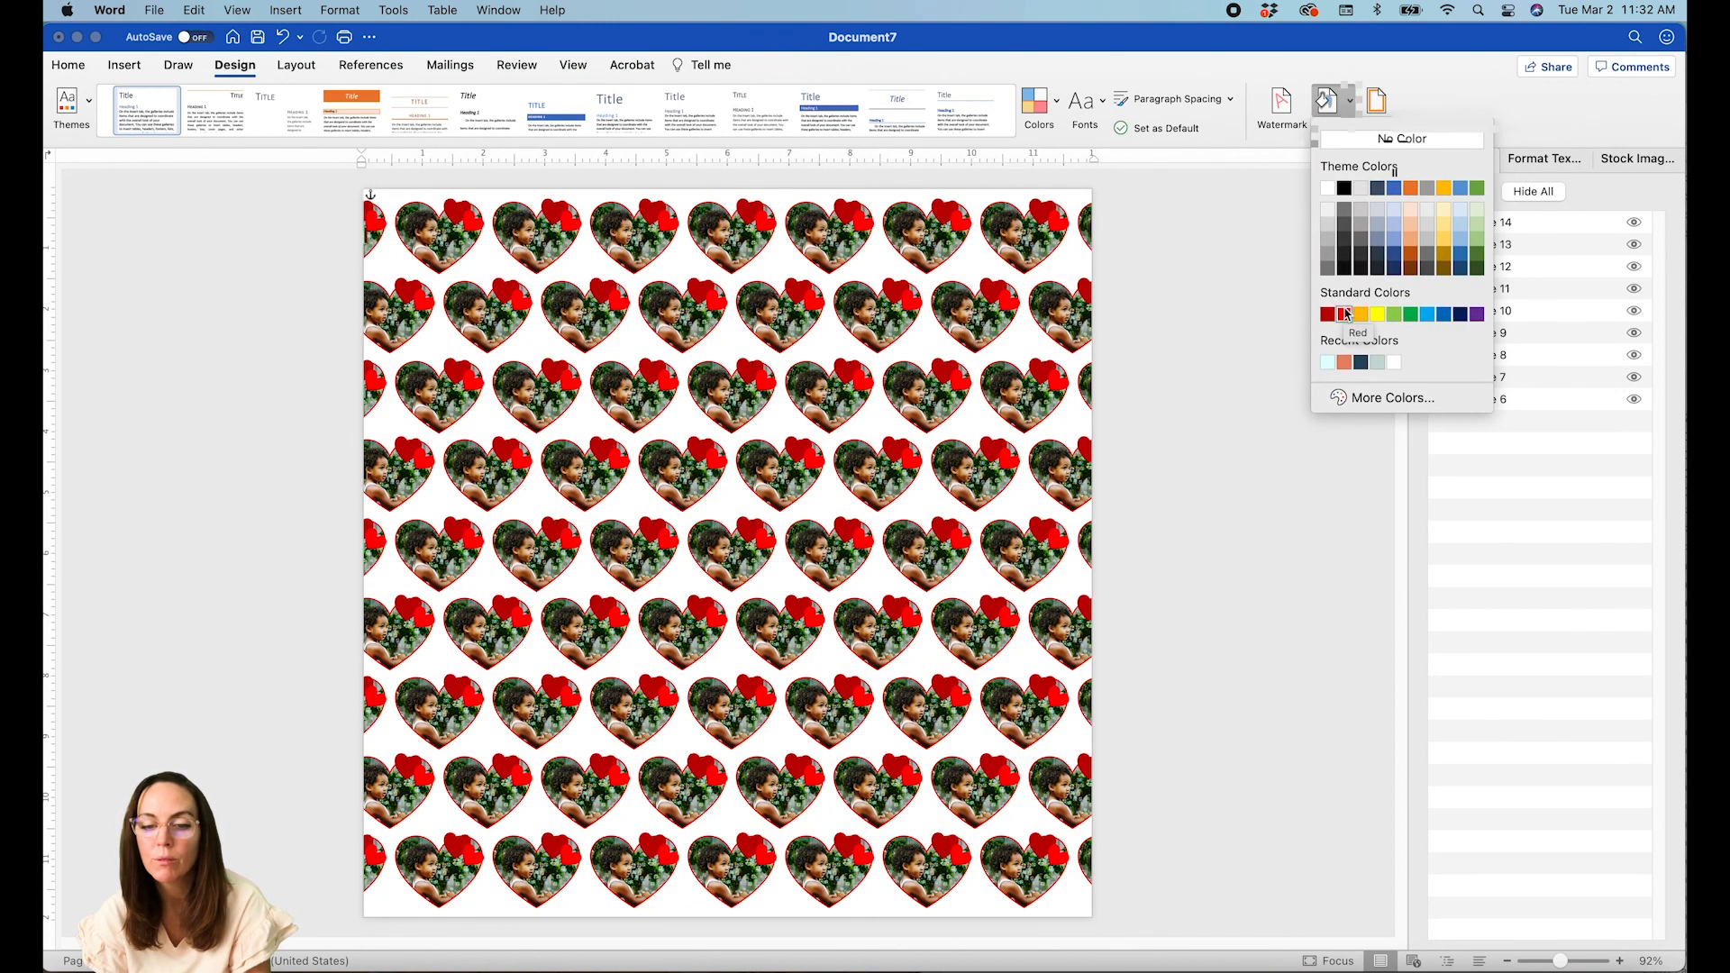
click(1344, 314)
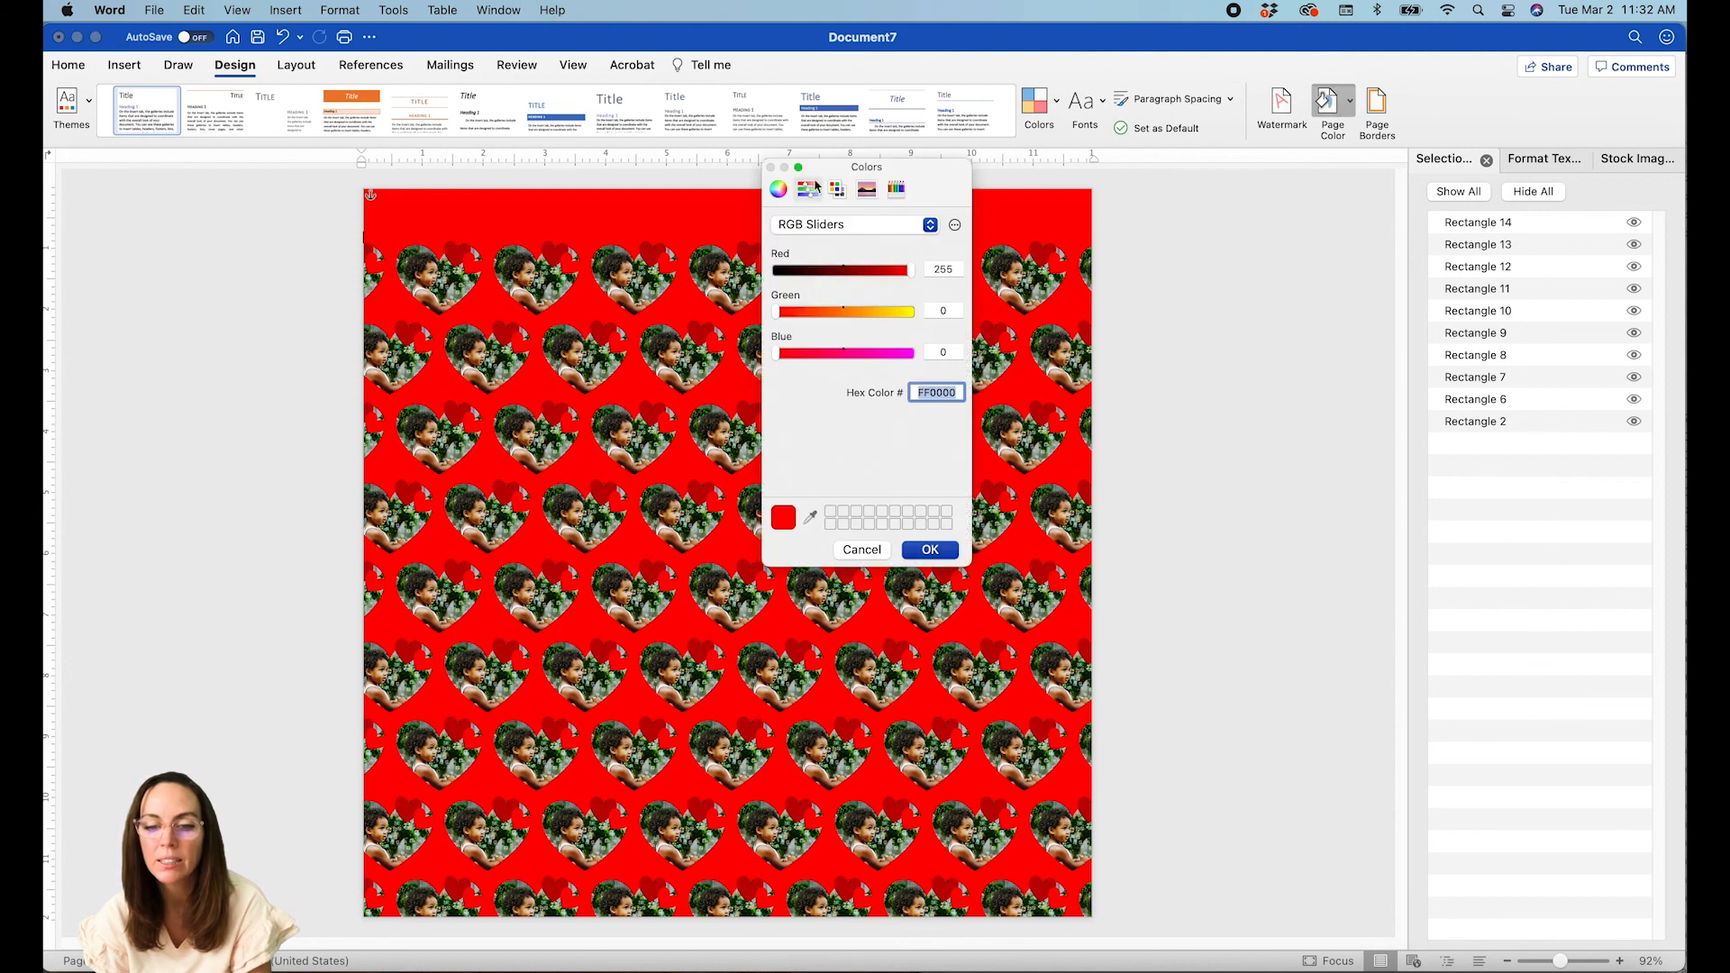
Change the page color to a custom pale pink picked on the color wheel.
click(896, 189)
click(964, 446)
click(779, 189)
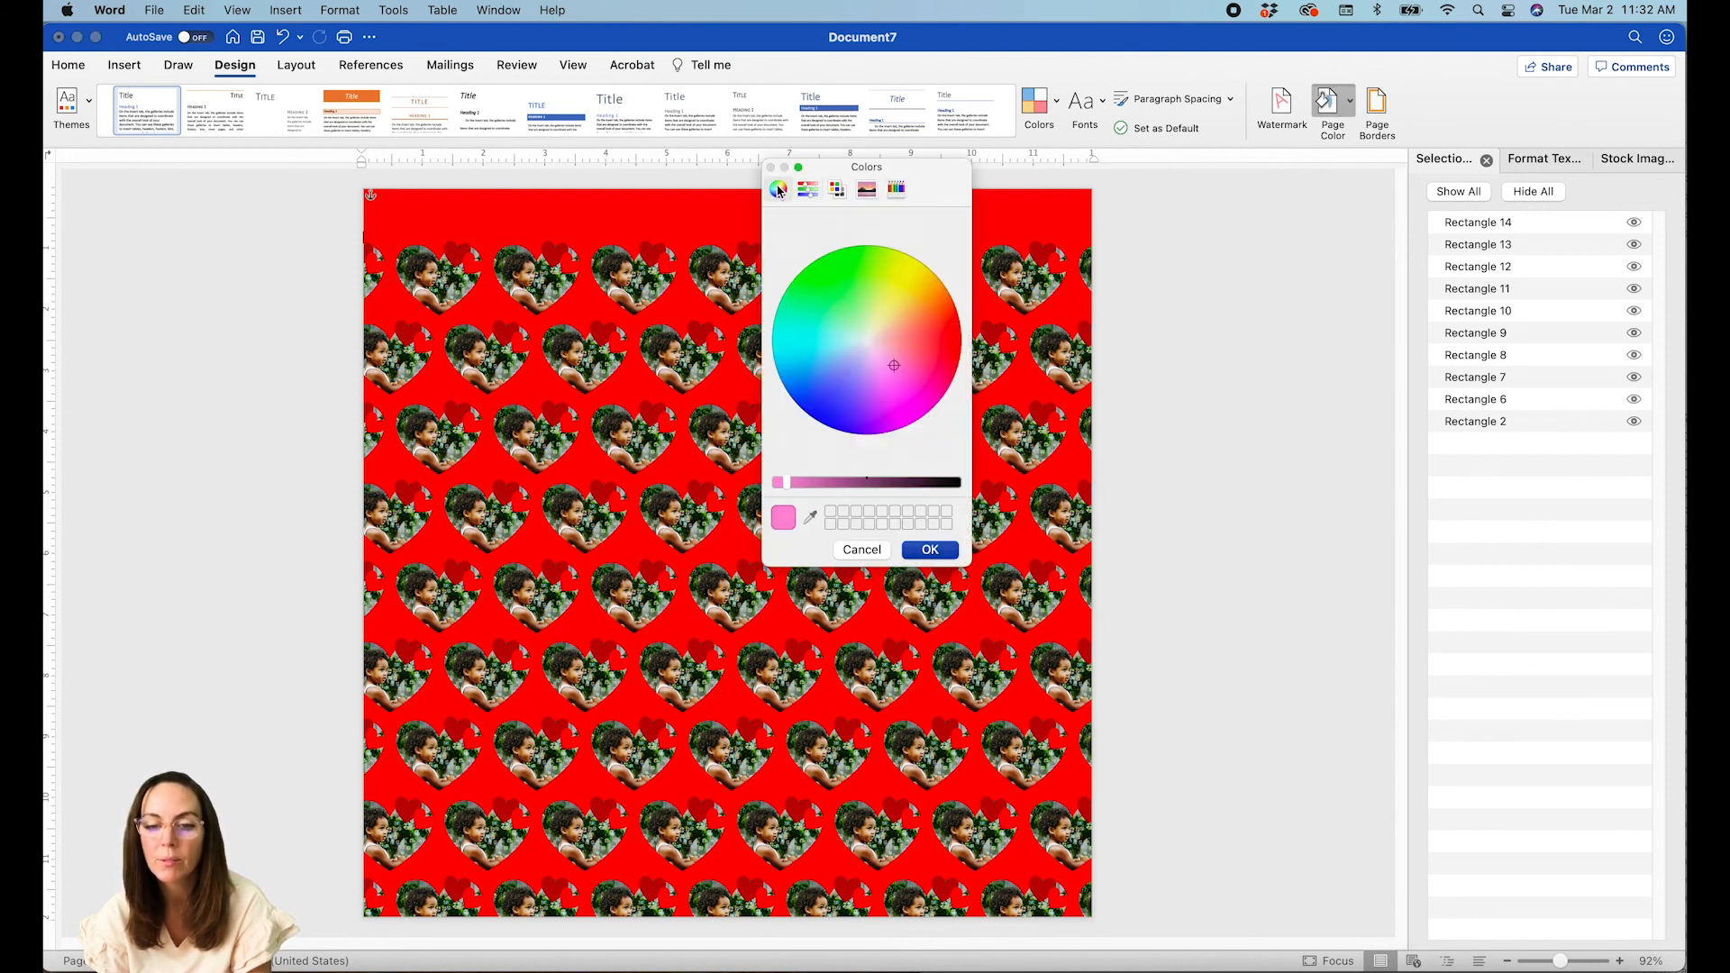
drag(895, 362, 872, 354)
click(930, 551)
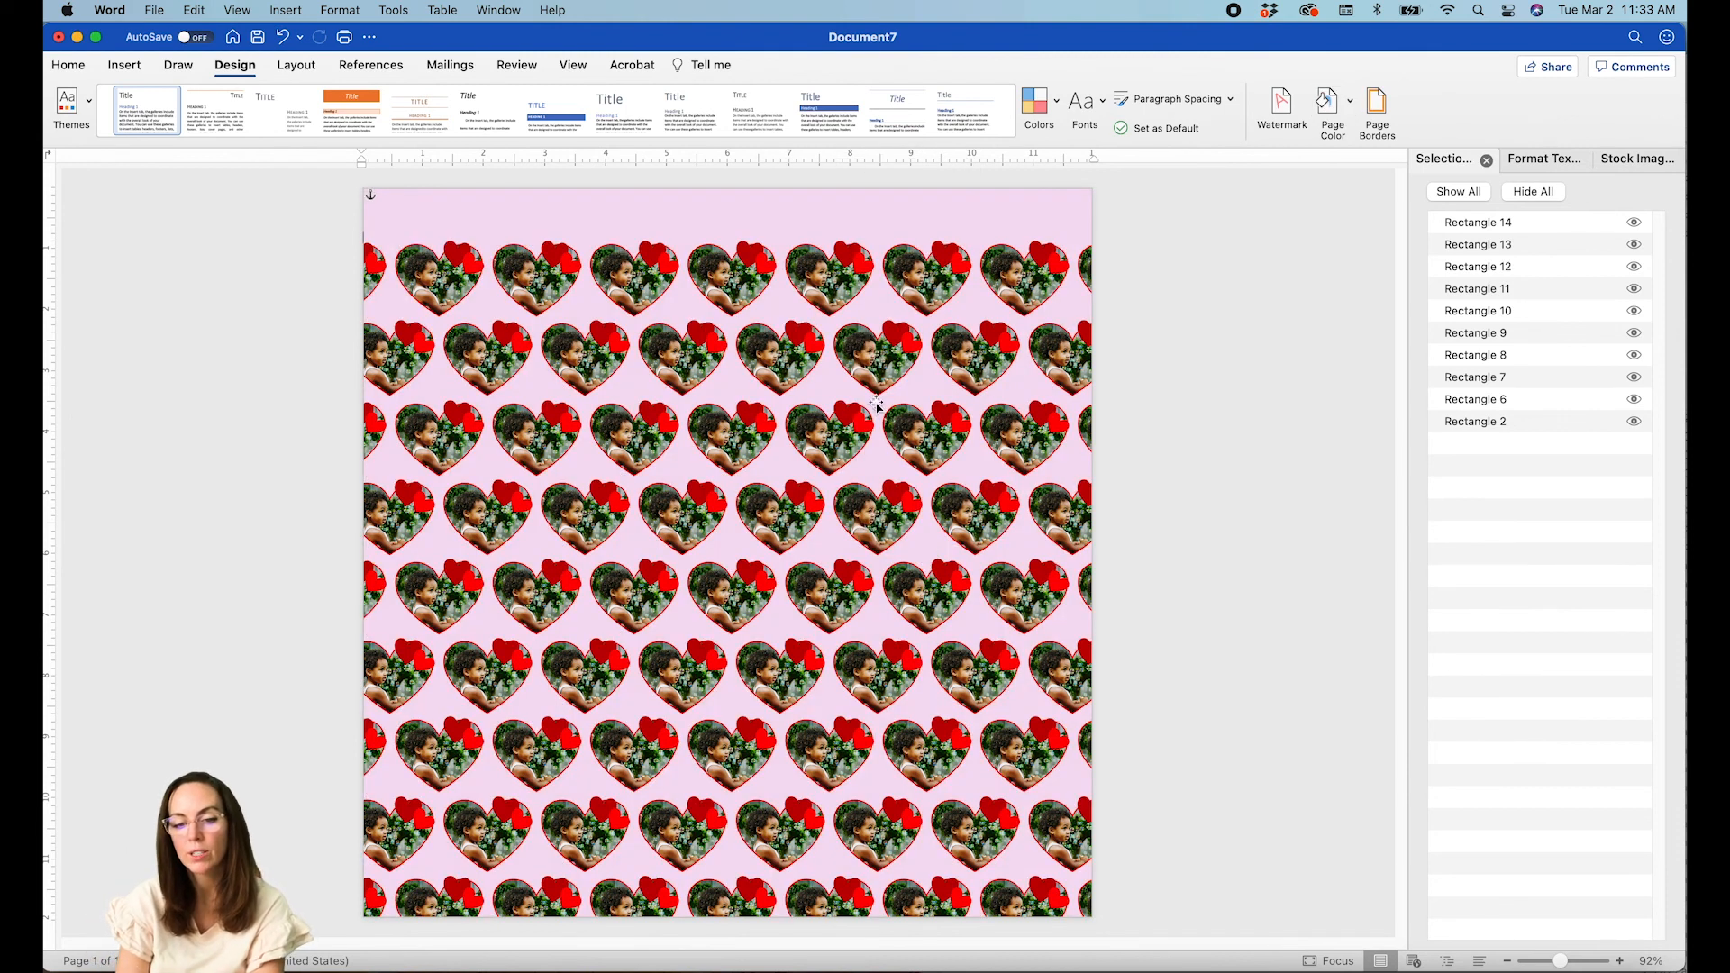
Select the nine heart strips, Rectangle 6 through Rectangle 14, move them up together to the page's top edge, and deselect them.
click(1481, 223)
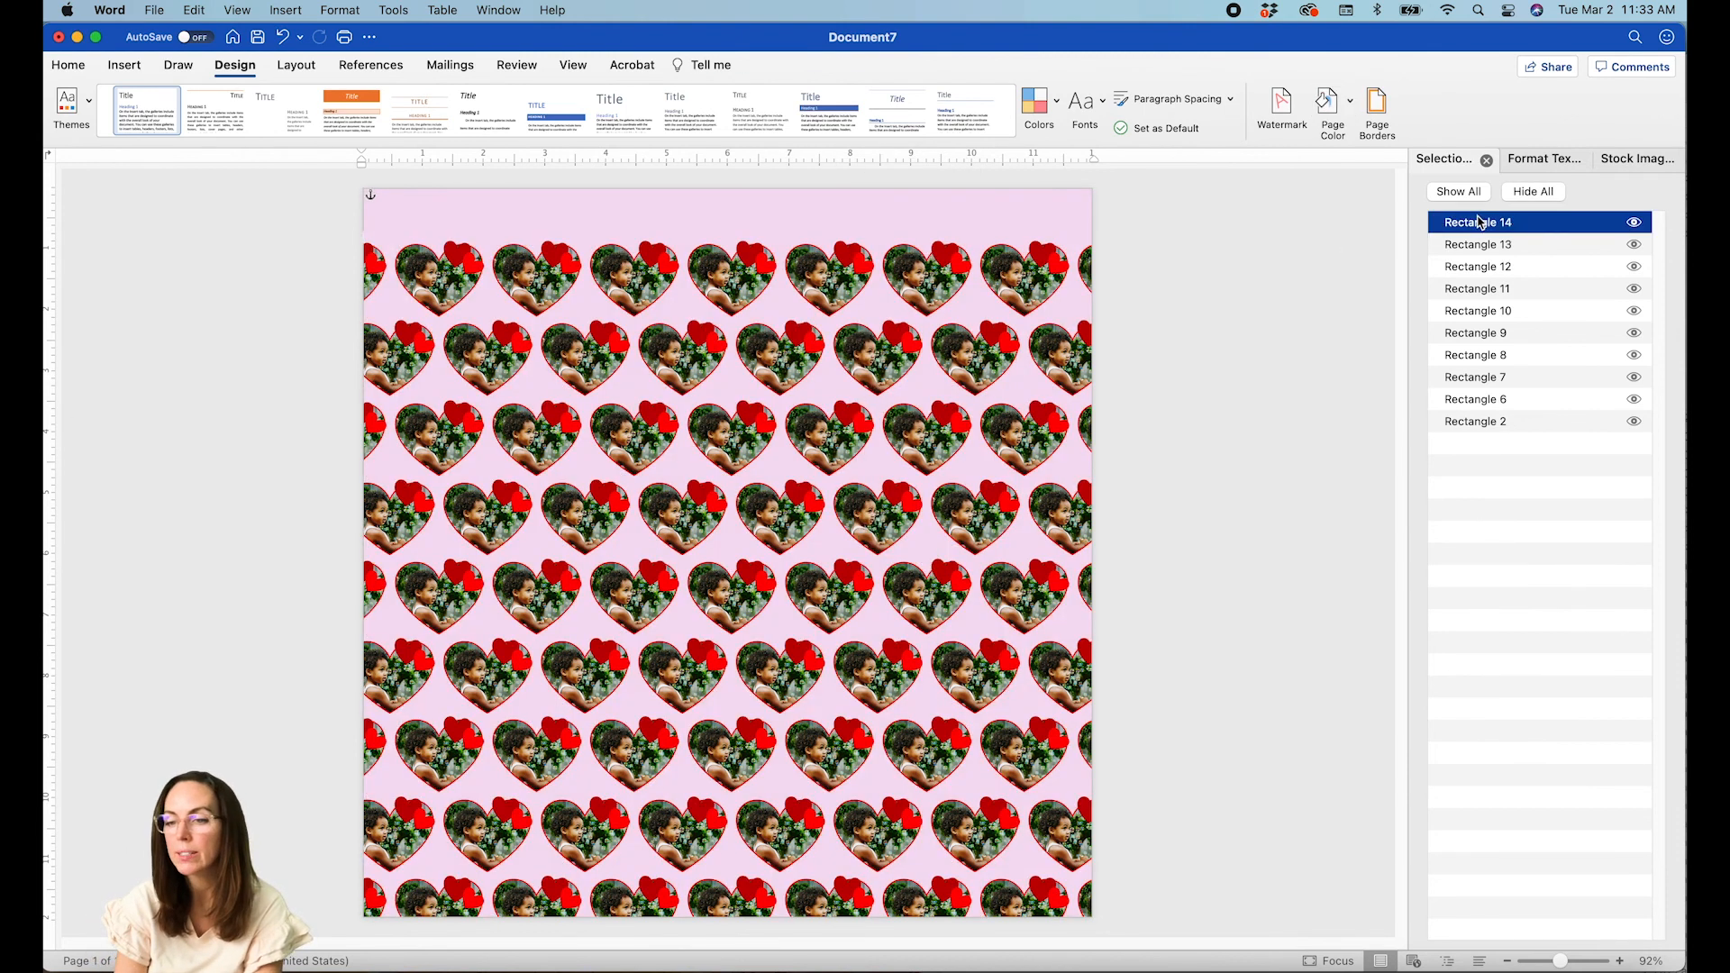
shift+click(1496, 401)
drag(938, 445, 935, 394)
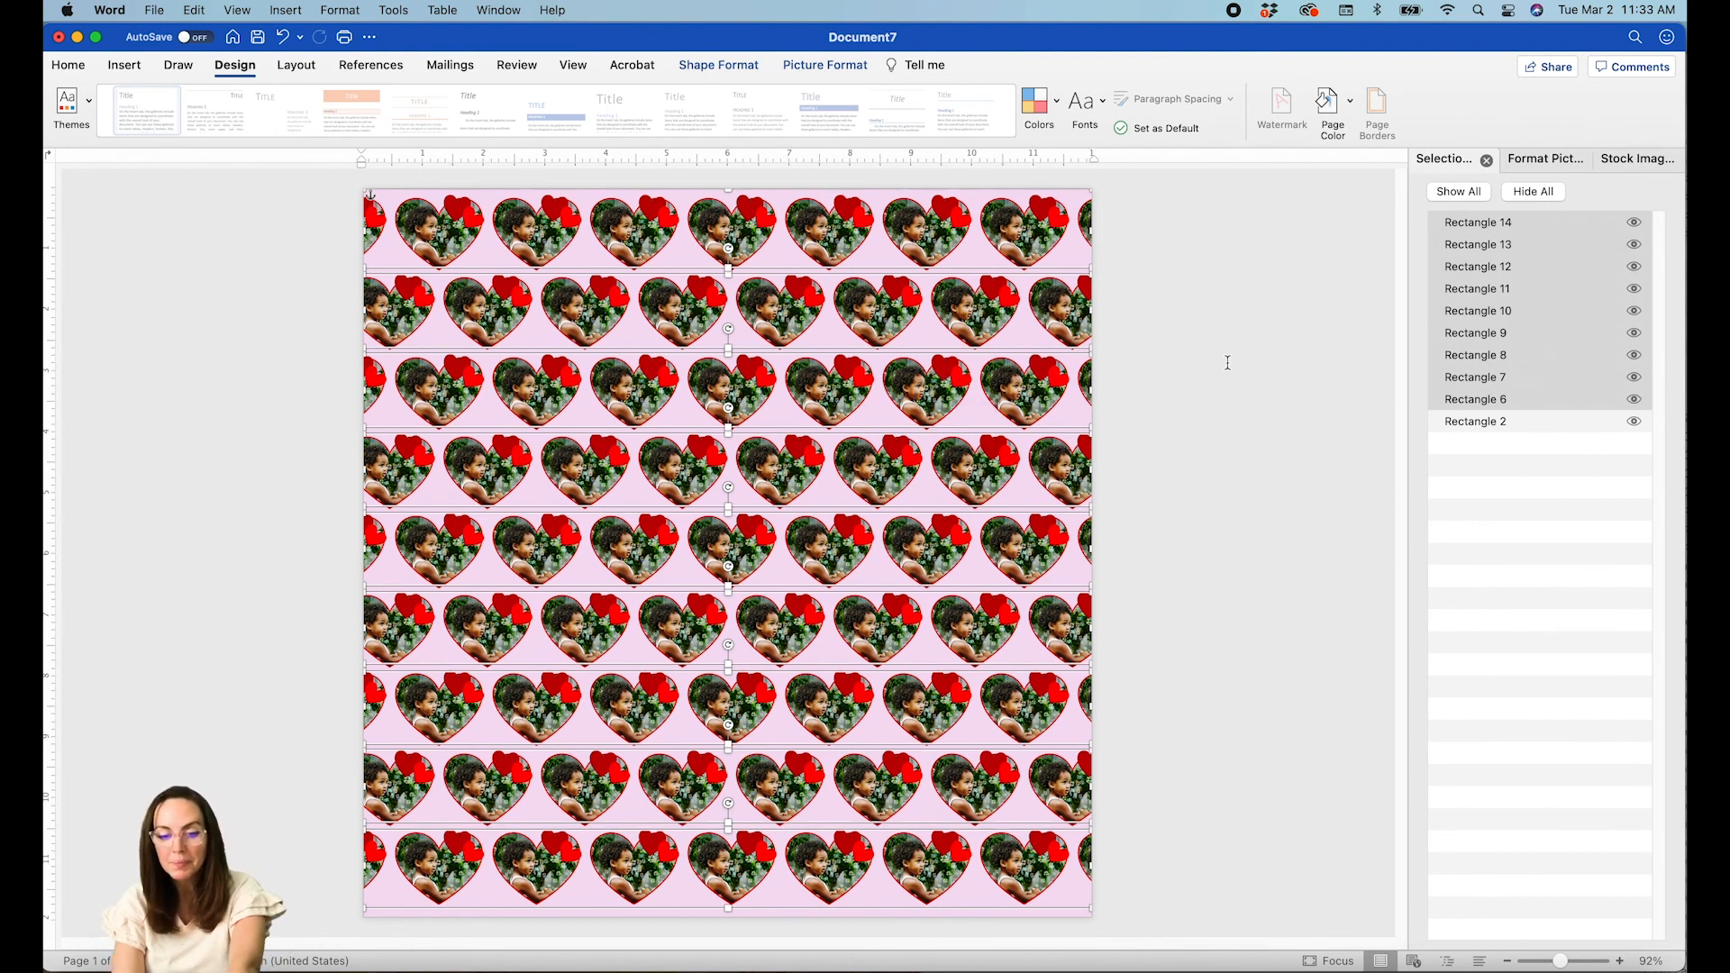
click(1227, 362)
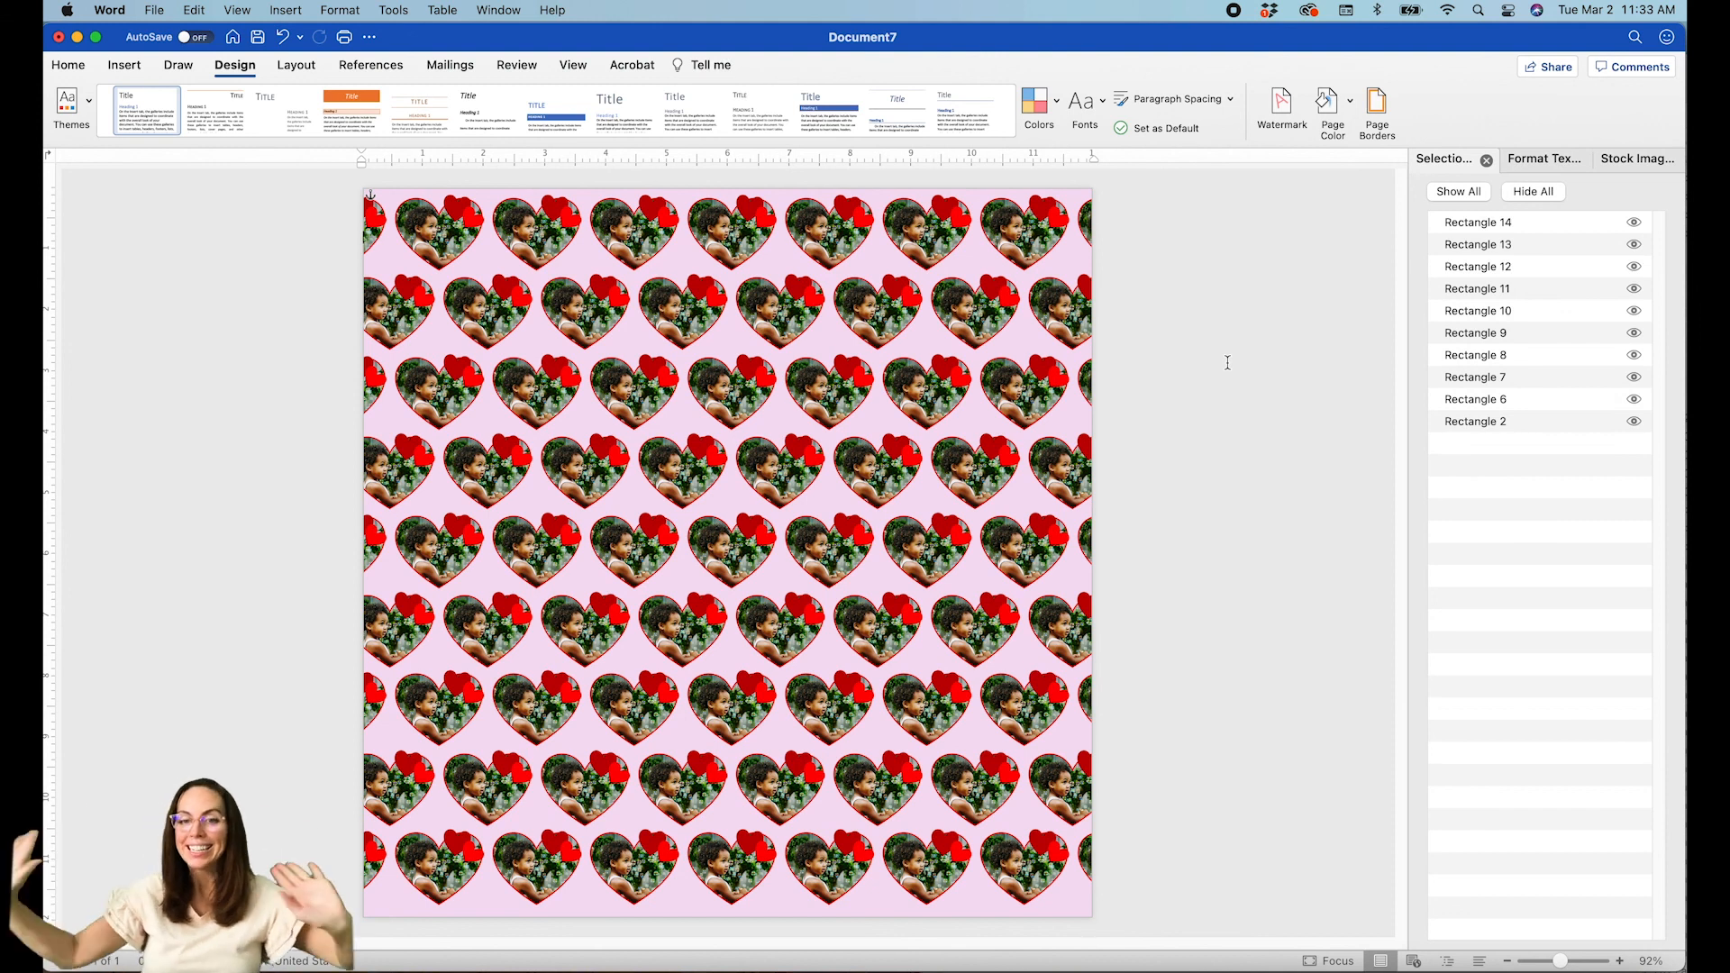